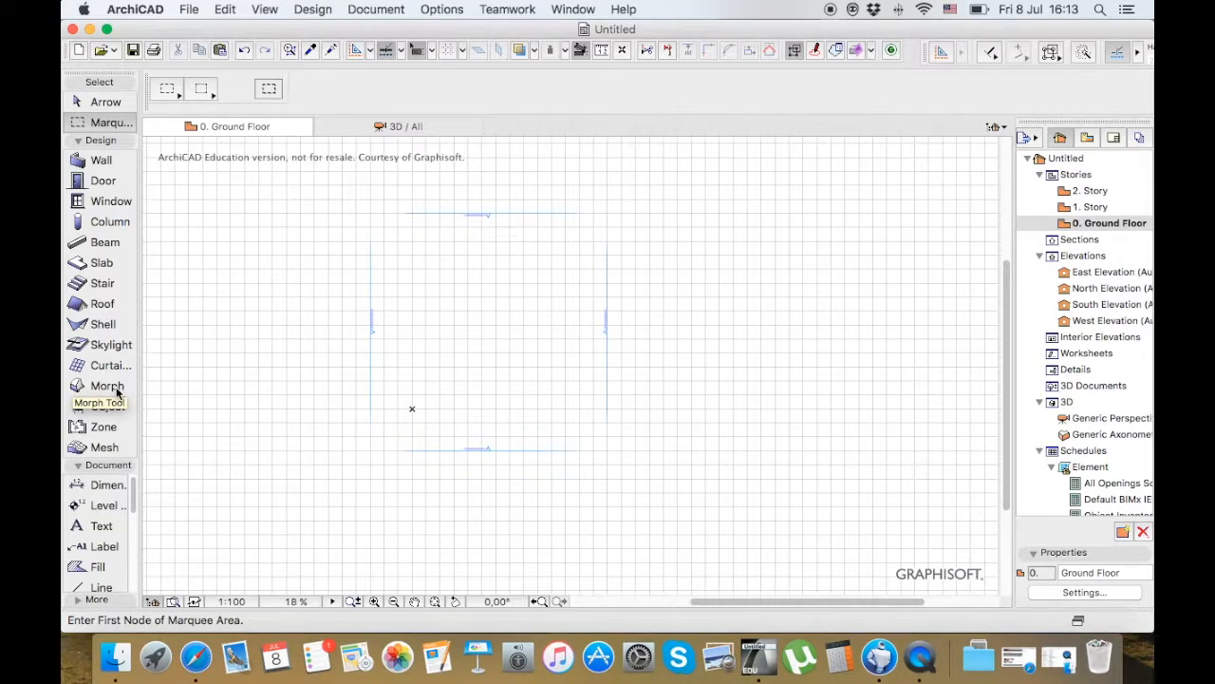
Collapse the Document tool group and keep the Design and More tool groups expanded
{"action": "left_click", "coordinate": [106, 465]}
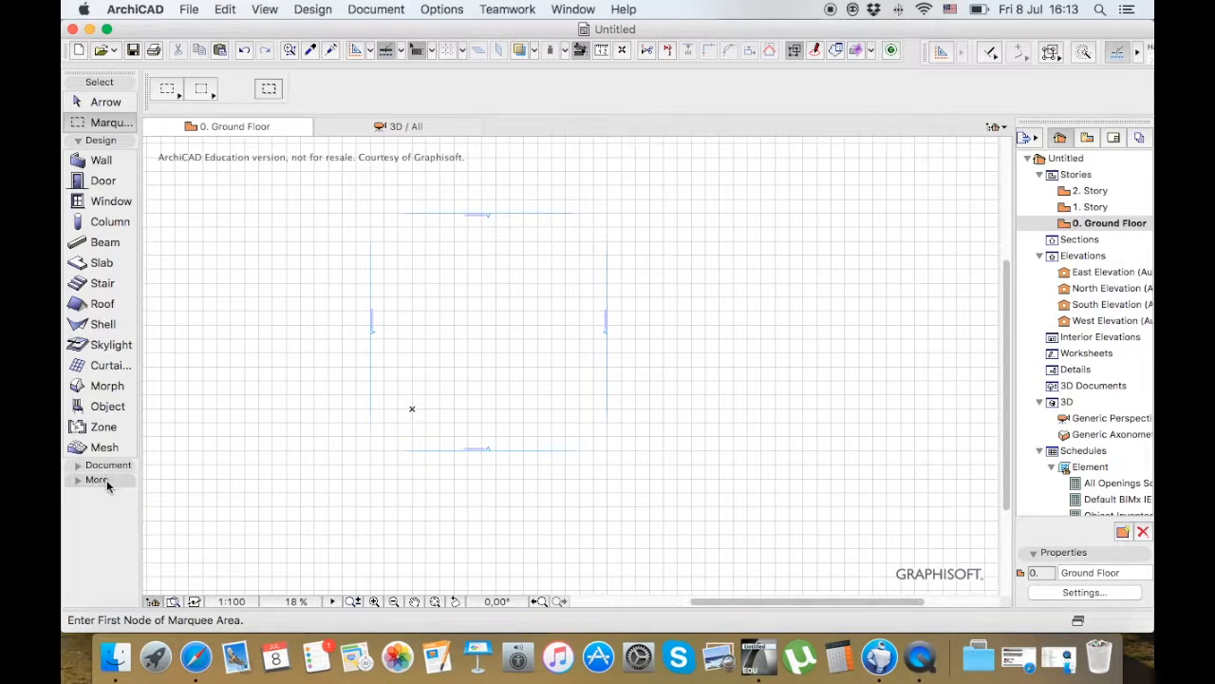
{"action": "left_click", "coordinate": [106, 480]}
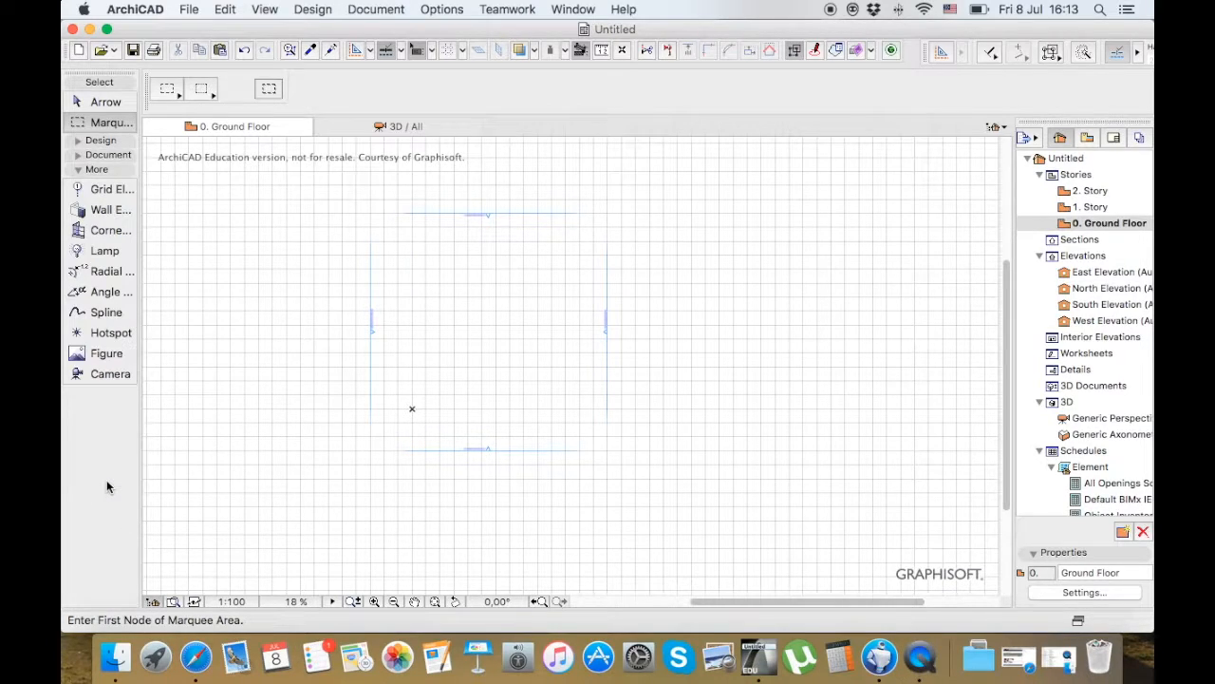
{"action": "left_click", "coordinate": [102, 141]}
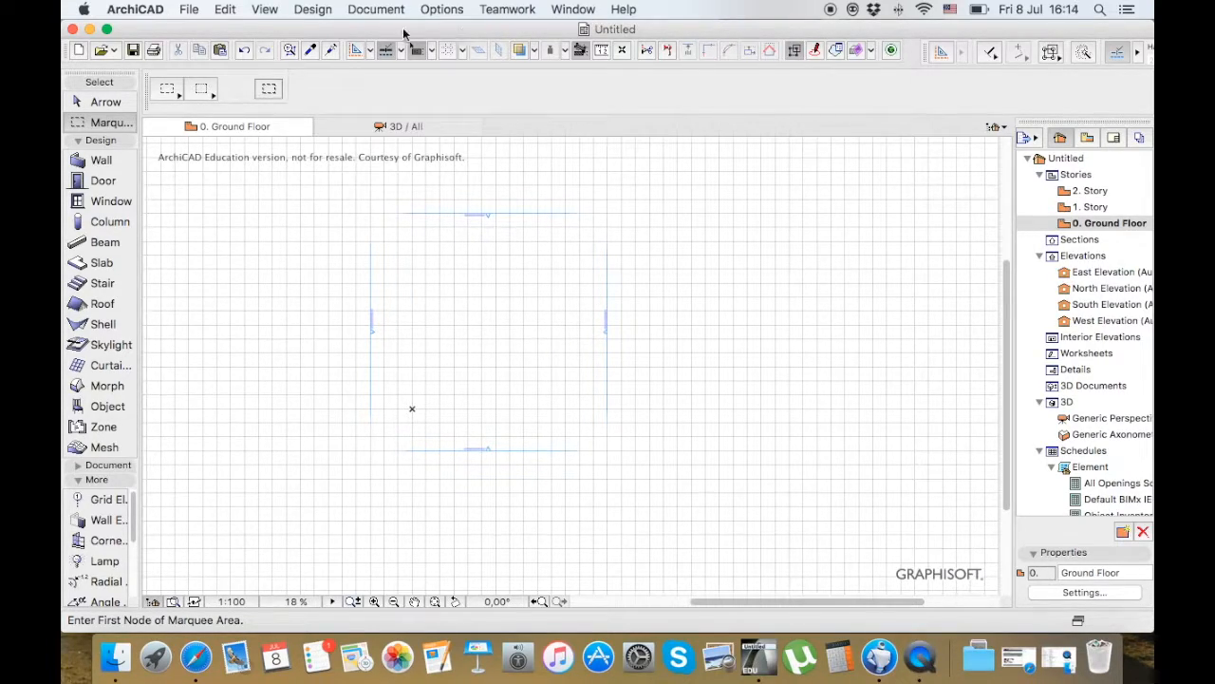
Check the model, layout and angle units in the project's Working Units preferences
{"action": "left_click", "coordinate": [187, 14]}
{"action": "mouse_move", "coordinate": [235, 15]}
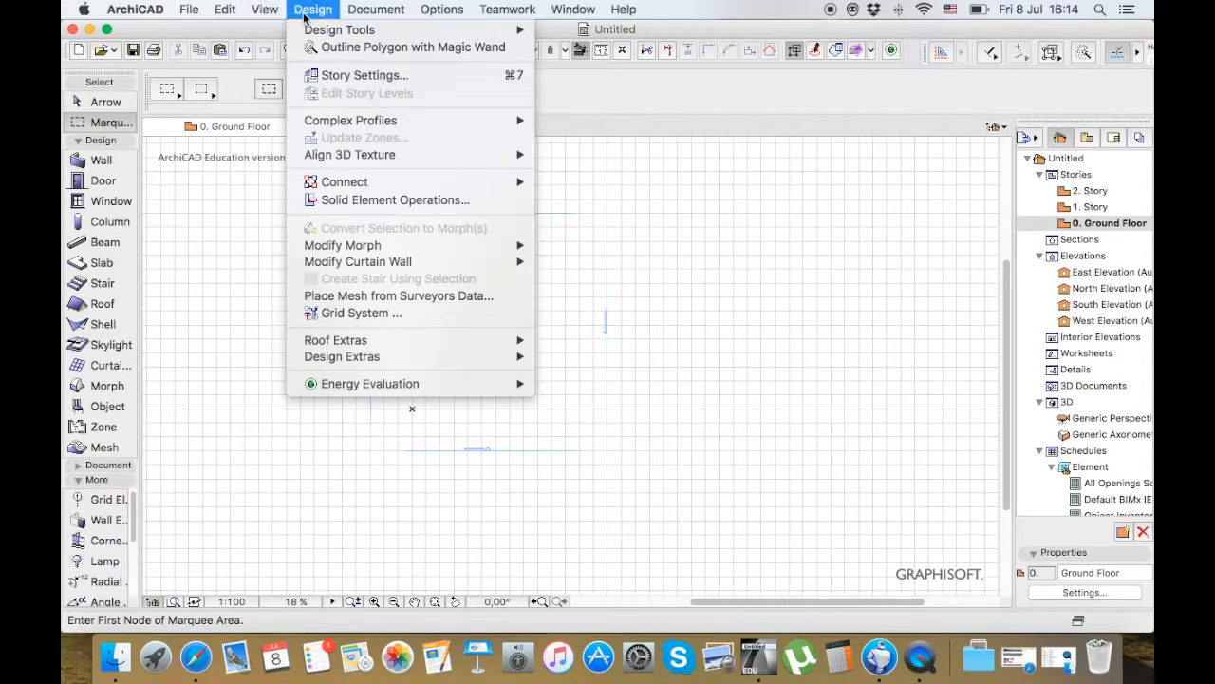
{"action": "mouse_move", "coordinate": [365, 15]}
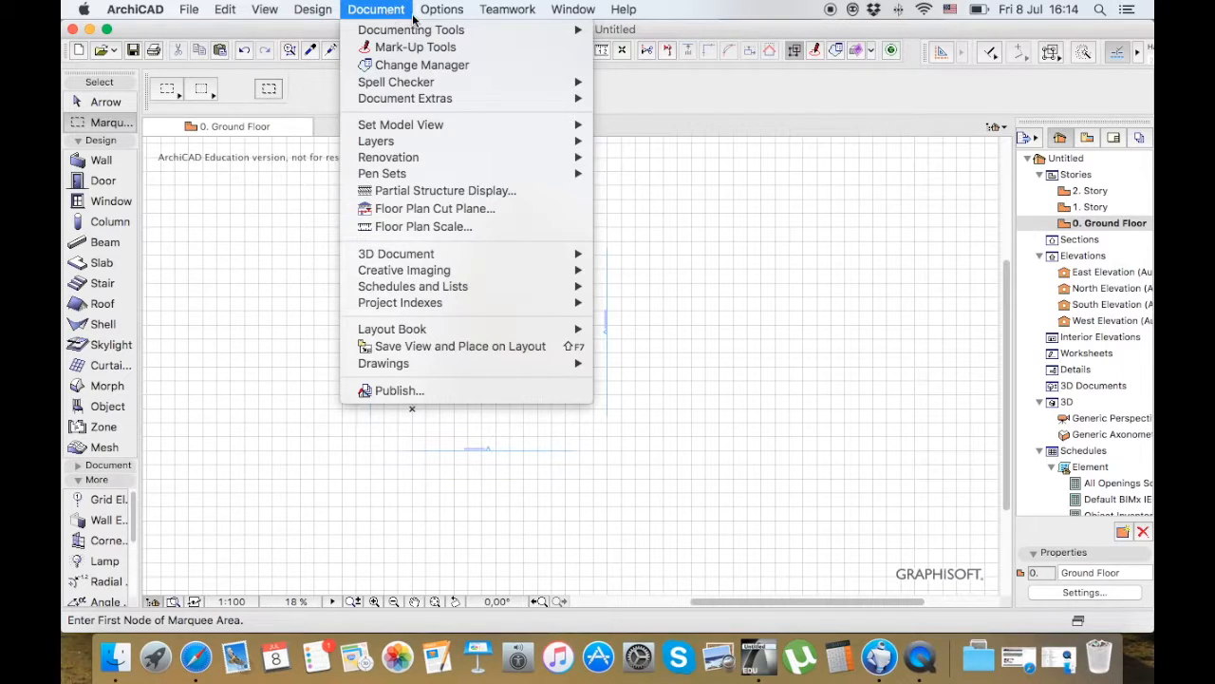
{"action": "mouse_move", "coordinate": [426, 16]}
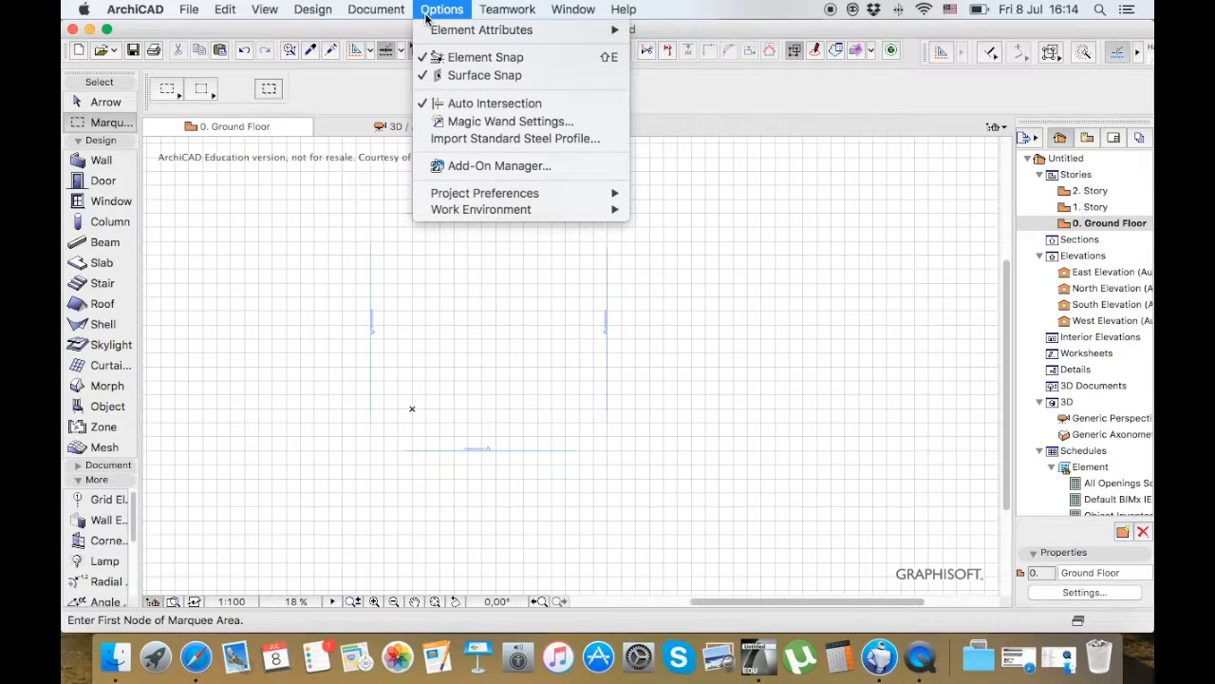
{"action": "mouse_move", "coordinate": [546, 198]}
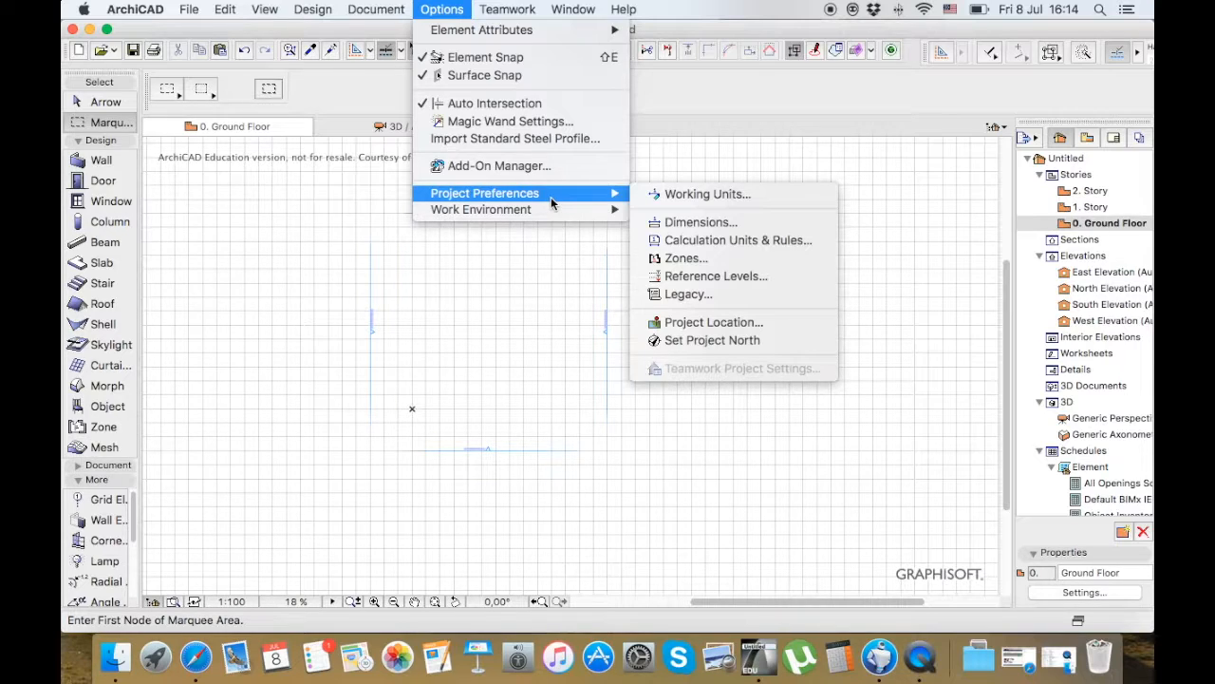
{"action": "left_click", "coordinate": [691, 197]}
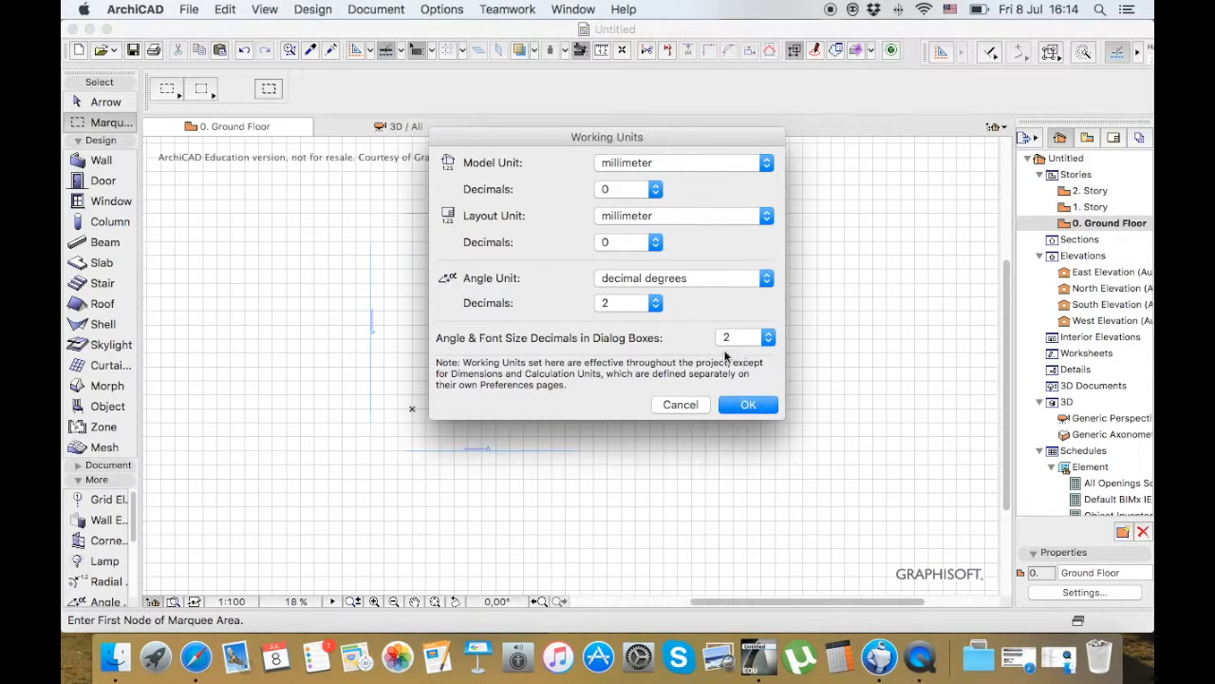
{"action": "left_click", "coordinate": [731, 404]}
Open the project's dimension preferences and compare the area calculation and linear dimension formats
{"action": "left_click", "coordinate": [442, 9]}
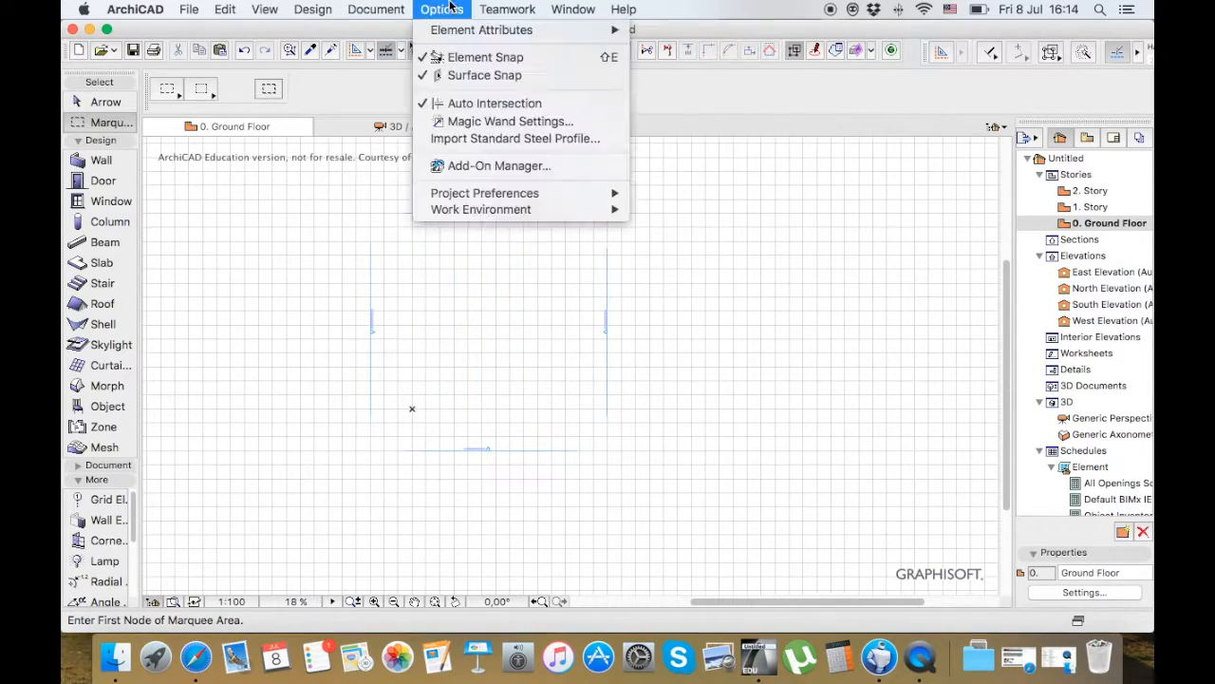
{"action": "left_click", "coordinate": [676, 222]}
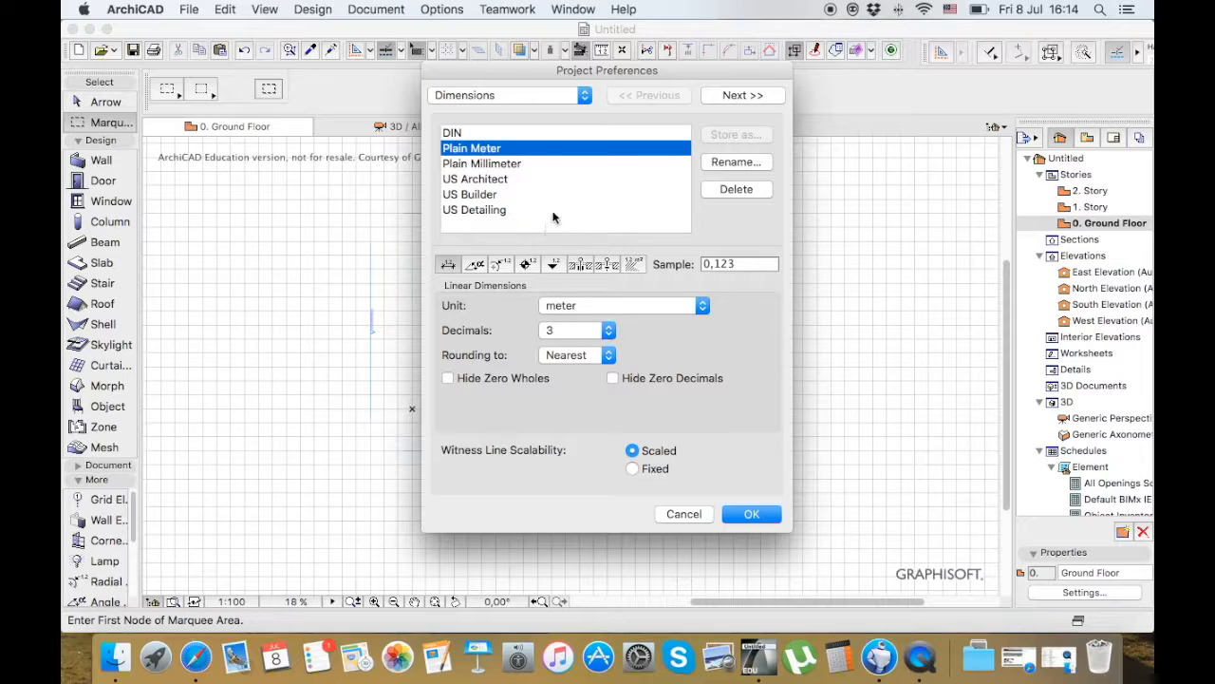
{"action": "left_click", "coordinate": [632, 264]}
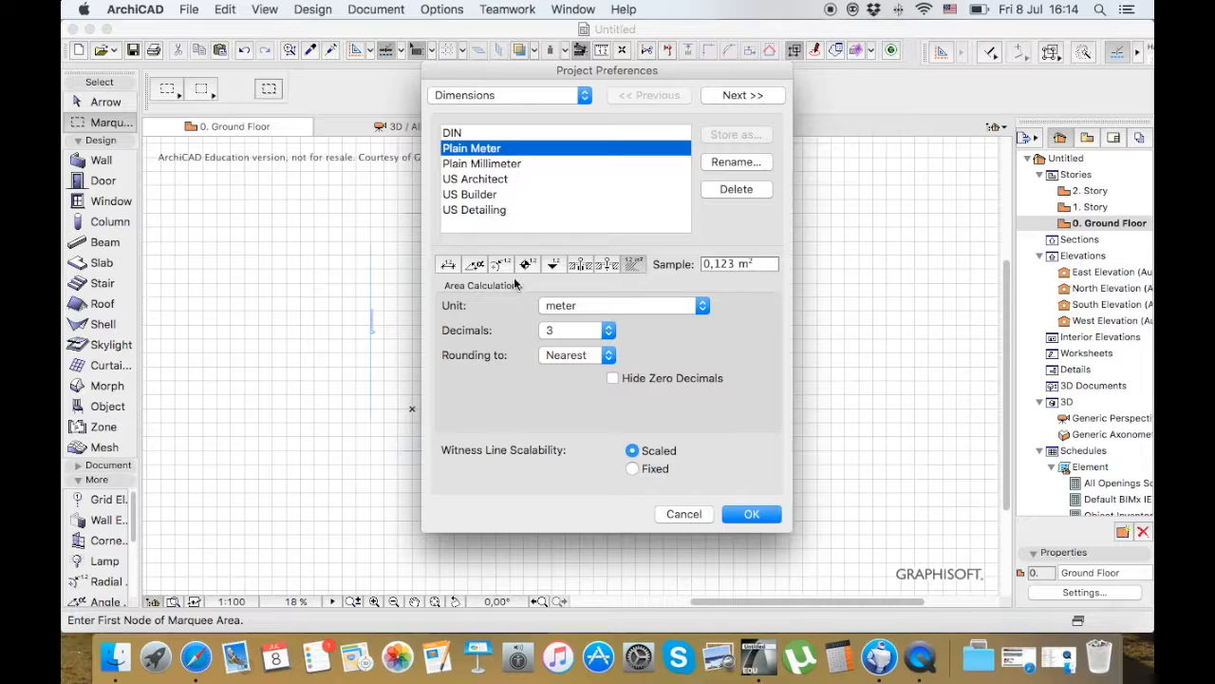
{"action": "left_click", "coordinate": [452, 270]}
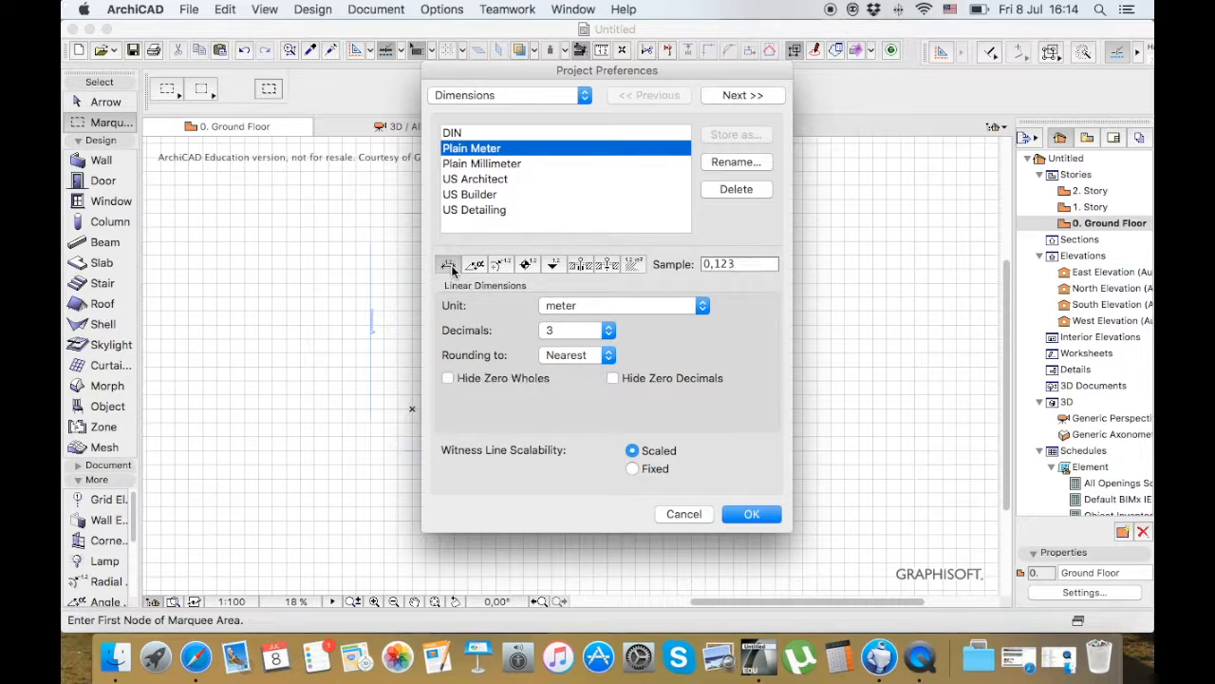
{"action": "left_click", "coordinate": [608, 330]}
{"action": "left_click", "coordinate": [574, 284]}
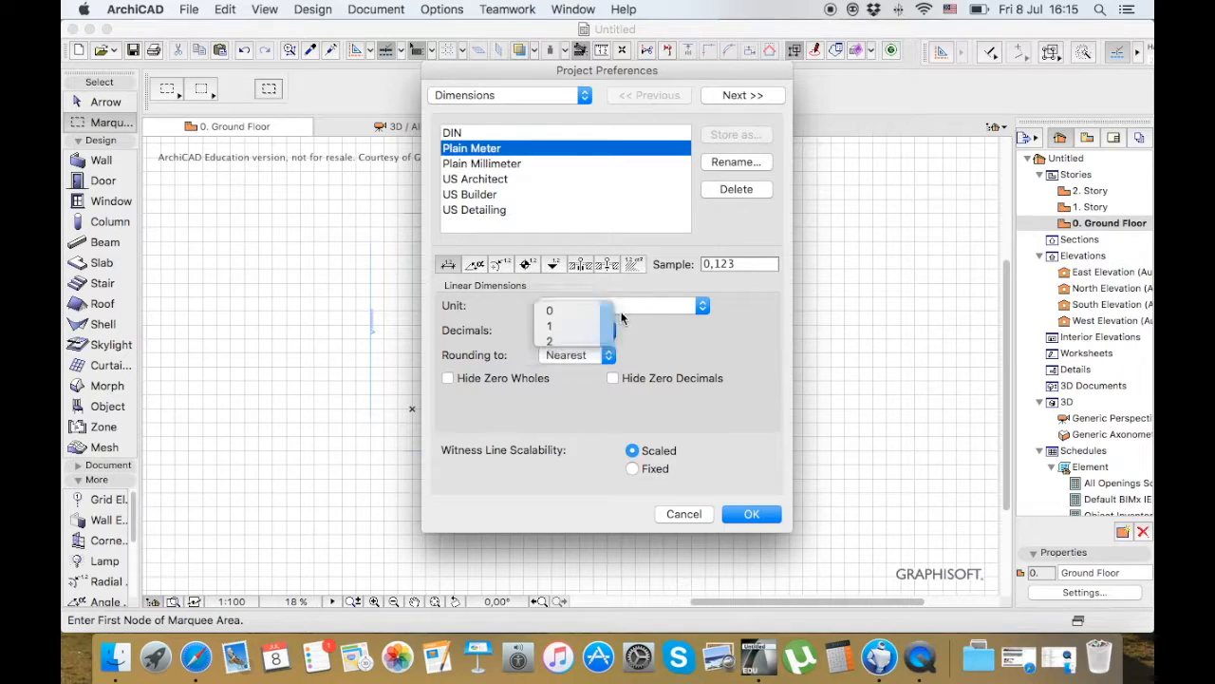
{"action": "left_click", "coordinate": [676, 309]}
{"action": "left_click", "coordinate": [573, 199]}
Apply the Plain Millimeter dimension standard with the area calculation unit set to meter
{"action": "left_click", "coordinate": [508, 180]}
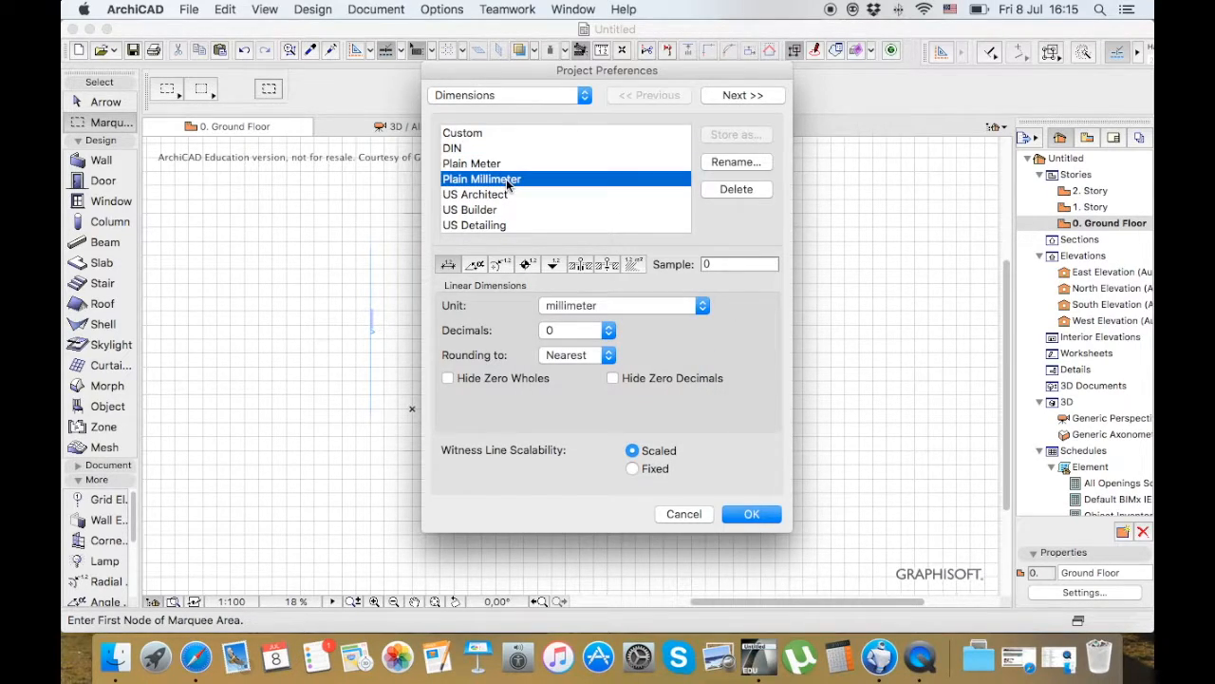
{"action": "left_click", "coordinate": [476, 266]}
{"action": "left_click", "coordinate": [634, 264]}
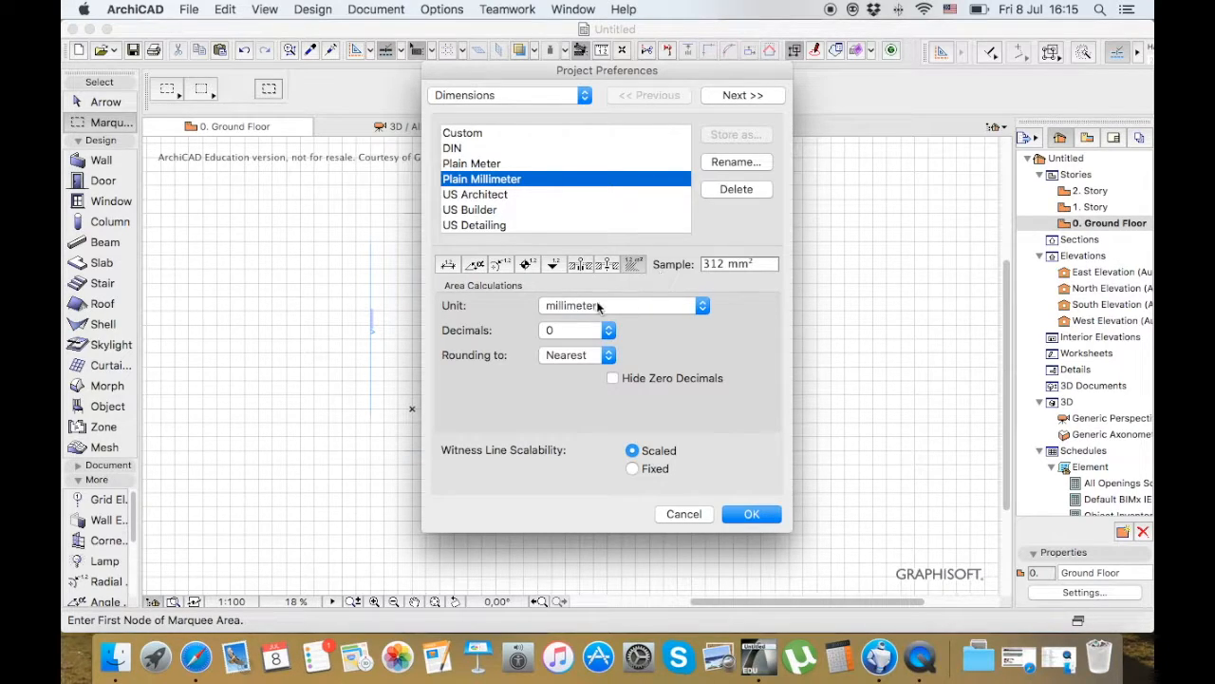
{"action": "left_click", "coordinate": [664, 306]}
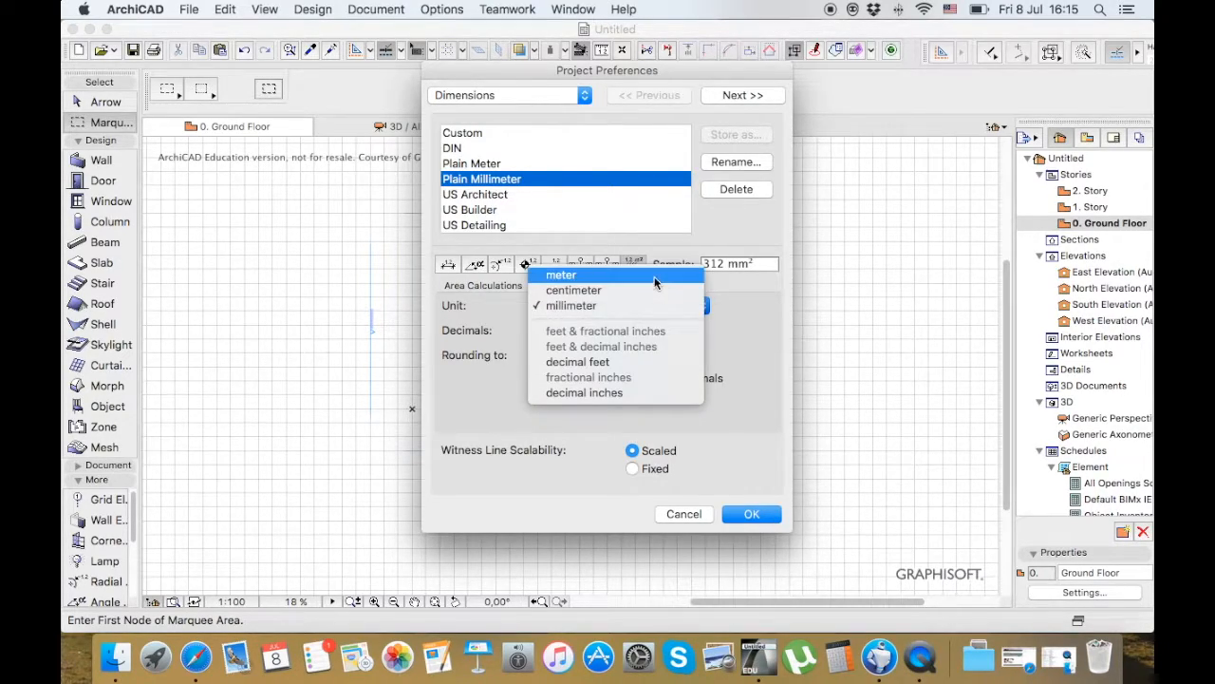
{"action": "left_click", "coordinate": [654, 277]}
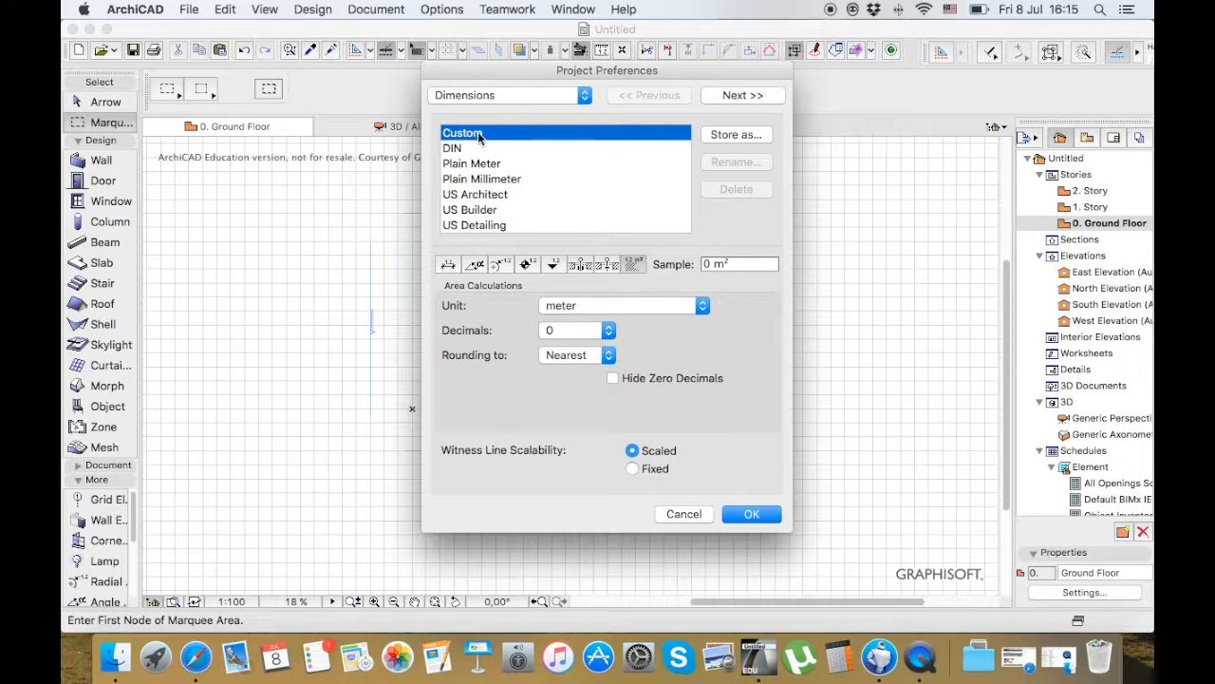
{"action": "left_click", "coordinate": [744, 514]}
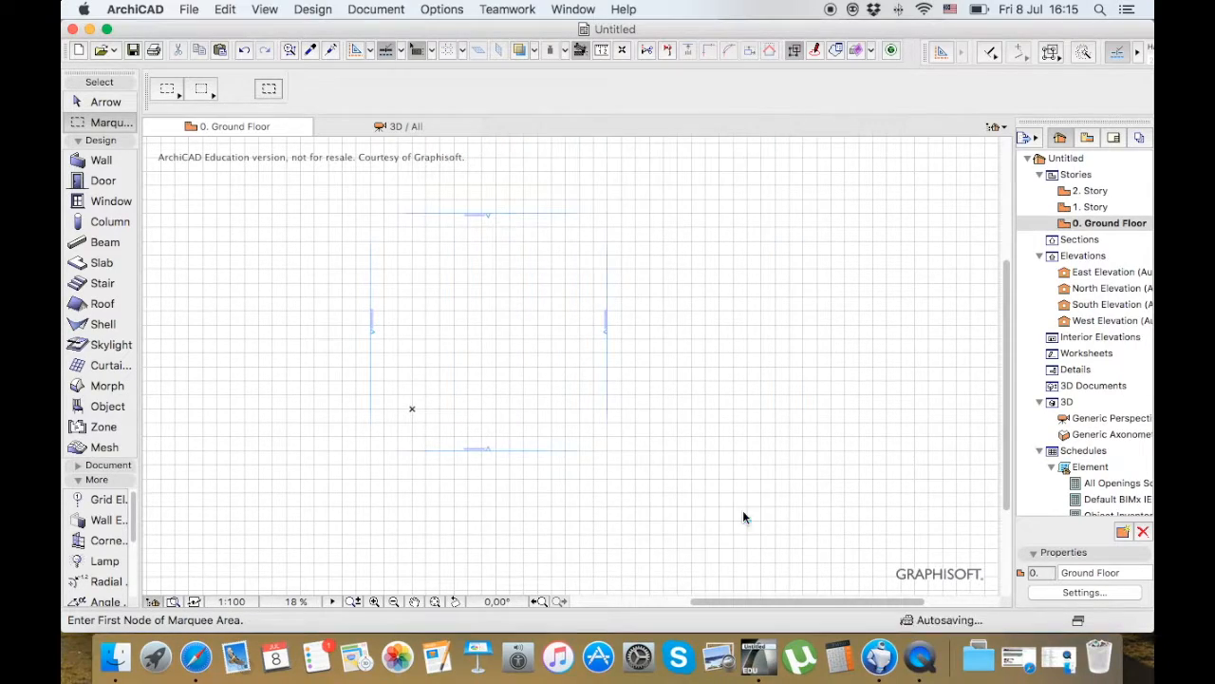
View the available floor plan scales and leave the scale settings without making a change
{"action": "left_click", "coordinate": [231, 601]}
{"action": "left_click", "coordinate": [668, 224]}
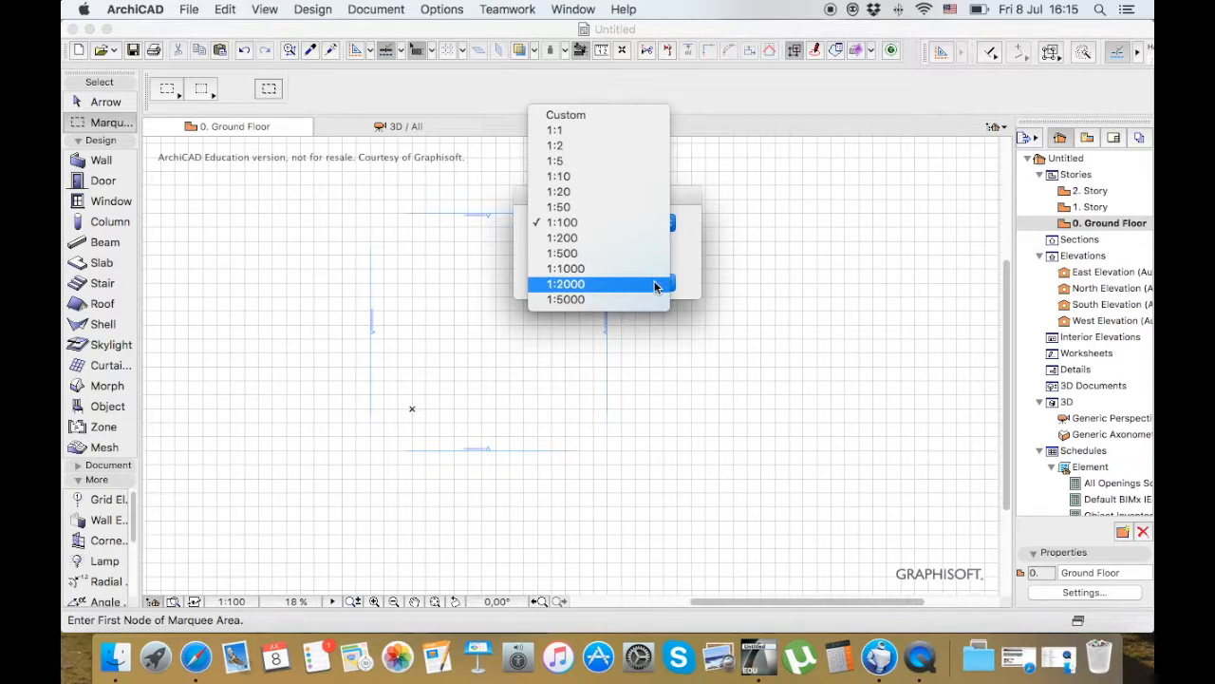
{"action": "left_click", "coordinate": [693, 268]}
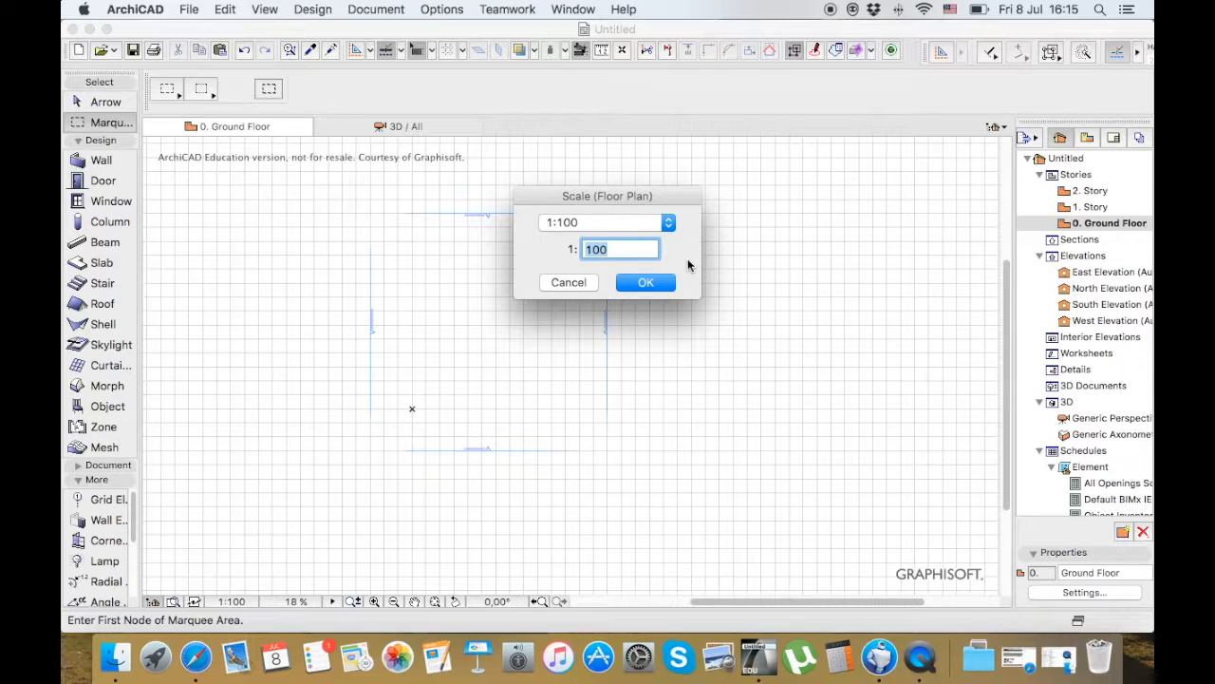
{"action": "left_click", "coordinate": [562, 283]}
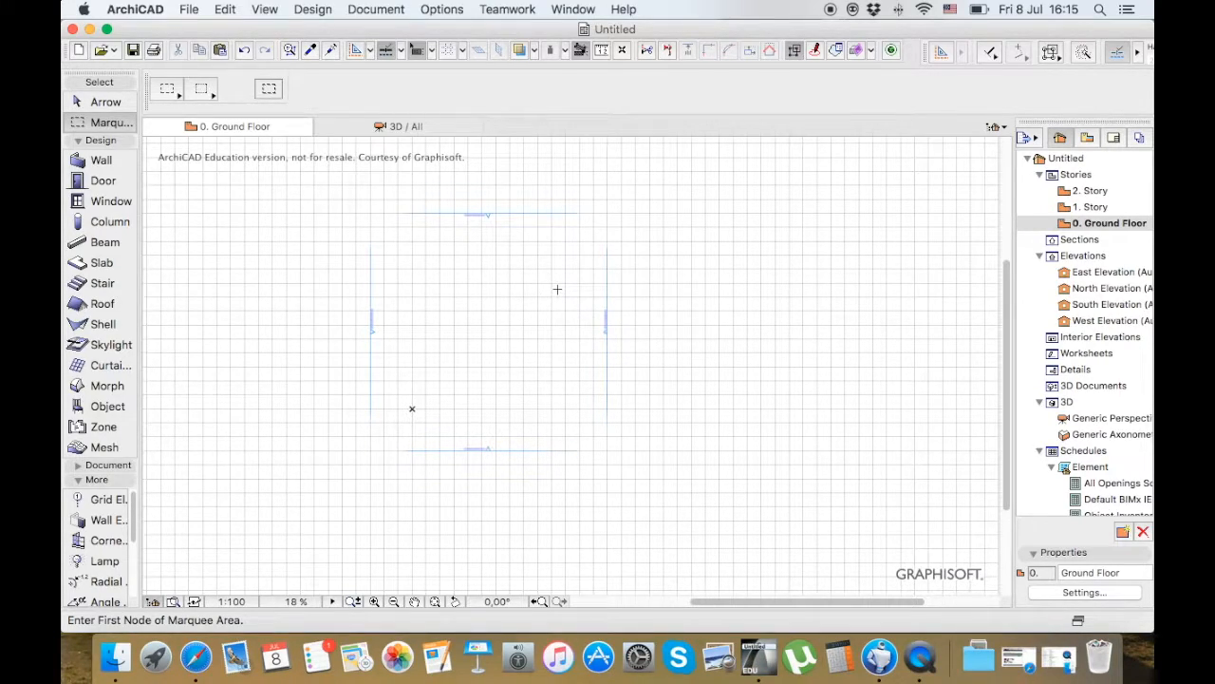
Open the keyboard shortcut settings of the work environment and expand the Edit commands
{"action": "left_click", "coordinate": [467, 8]}
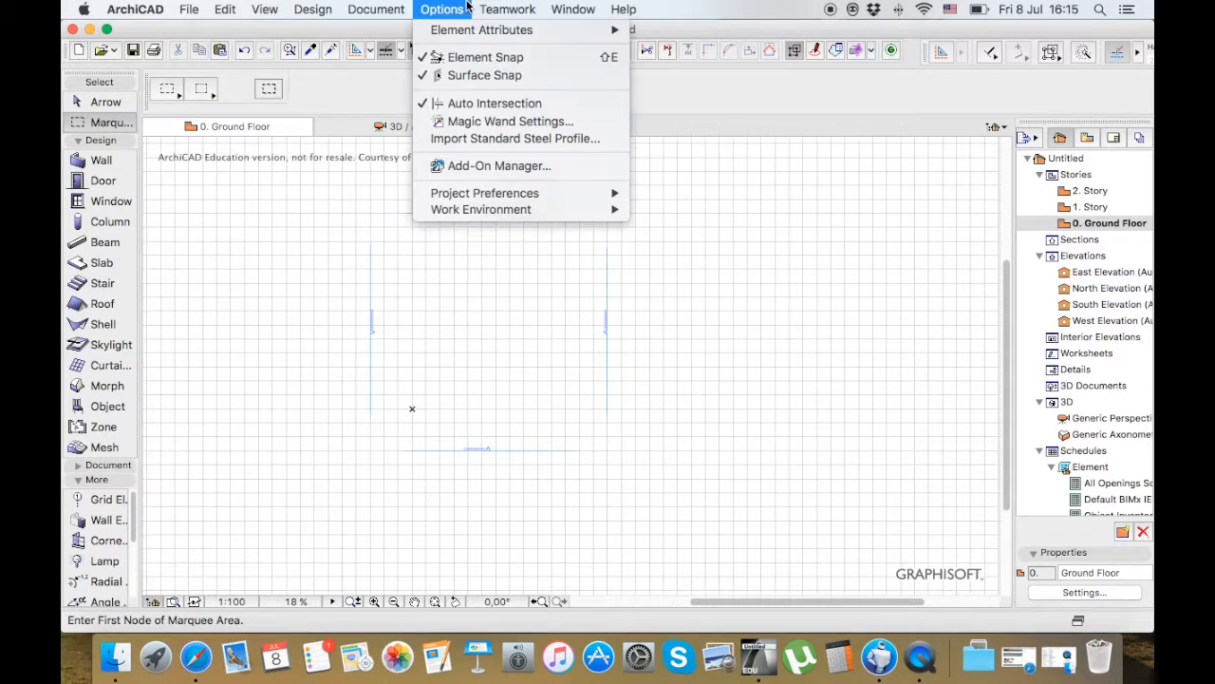
{"action": "mouse_move", "coordinate": [521, 211]}
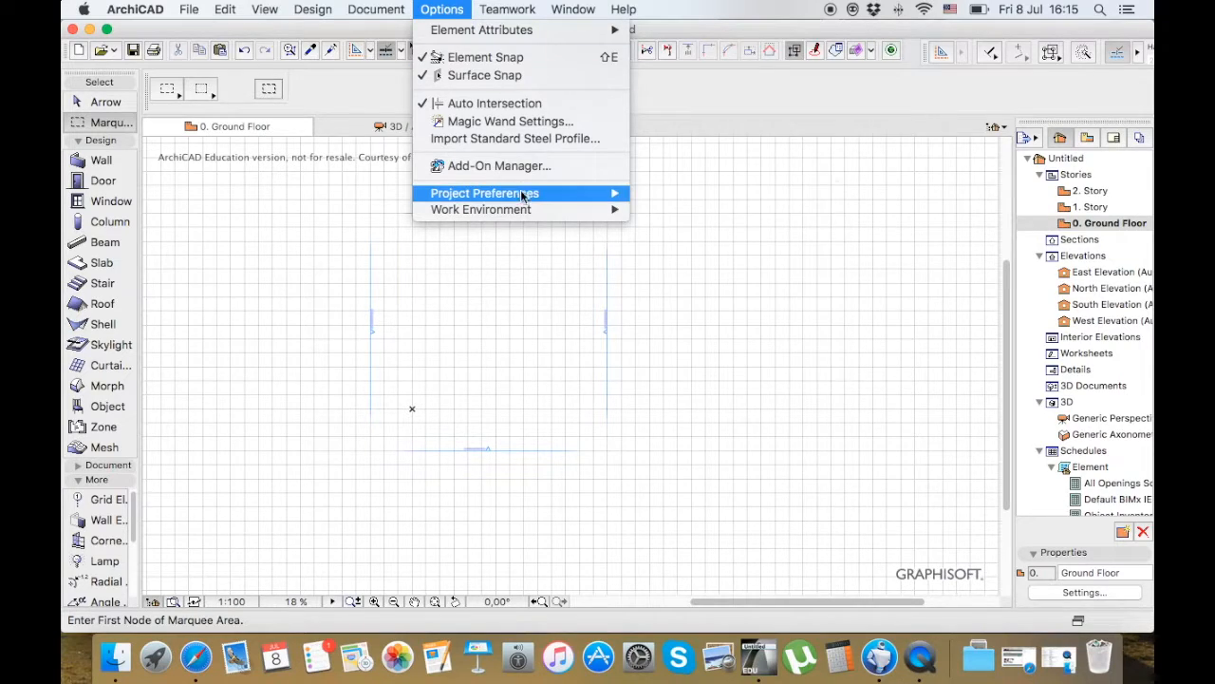
{"action": "mouse_move", "coordinate": [700, 194]}
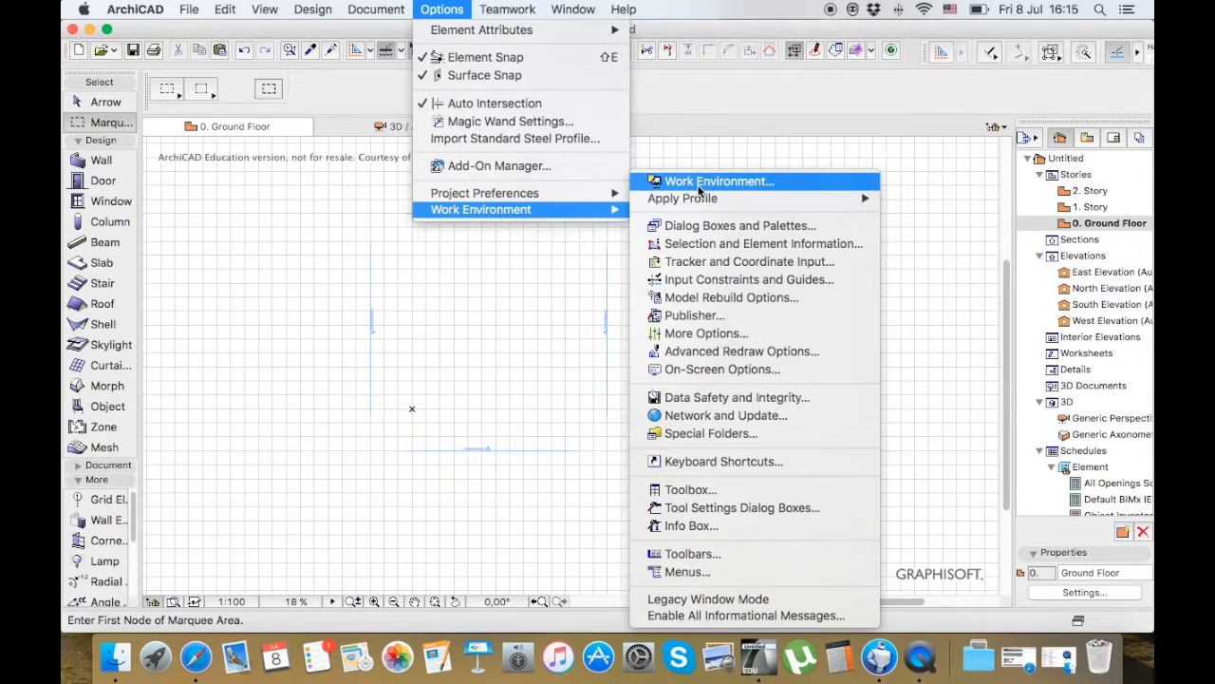
{"action": "left_click", "coordinate": [700, 186]}
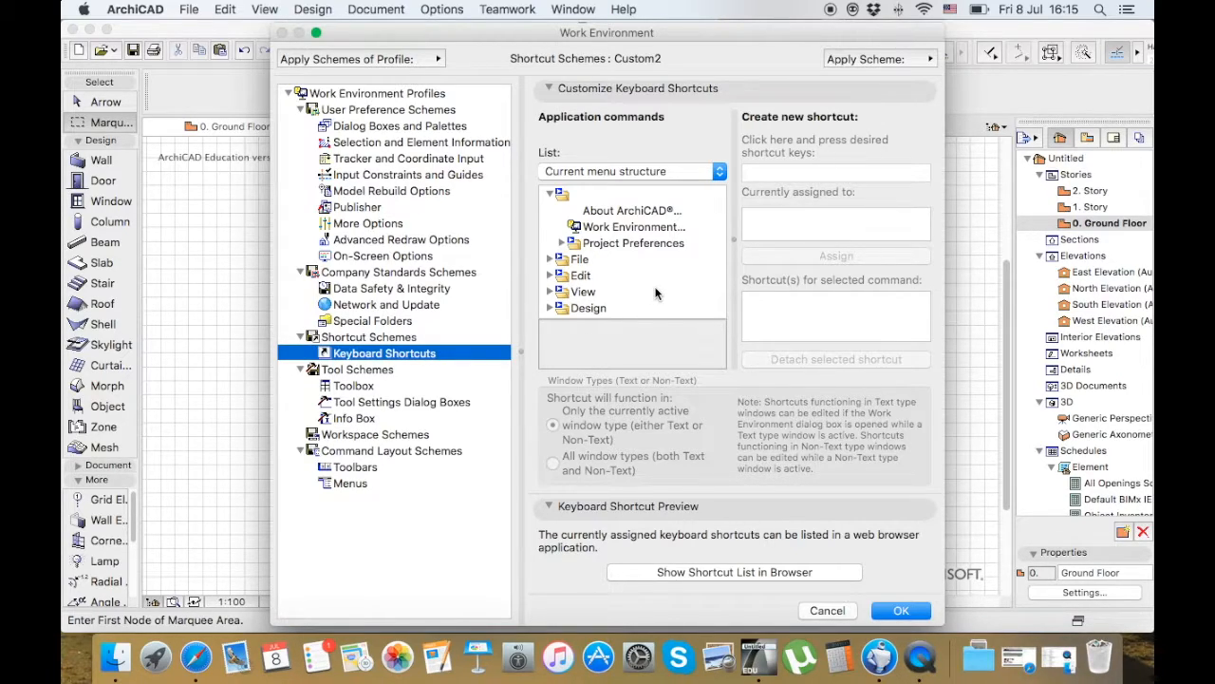
{"action": "scroll", "coordinate": [655, 293], "scroll_direction": "down", "scroll_amount": 5}
{"action": "scroll", "coordinate": [655, 294], "scroll_direction": "up", "scroll_amount": 2}
{"action": "left_click", "coordinate": [549, 207]}
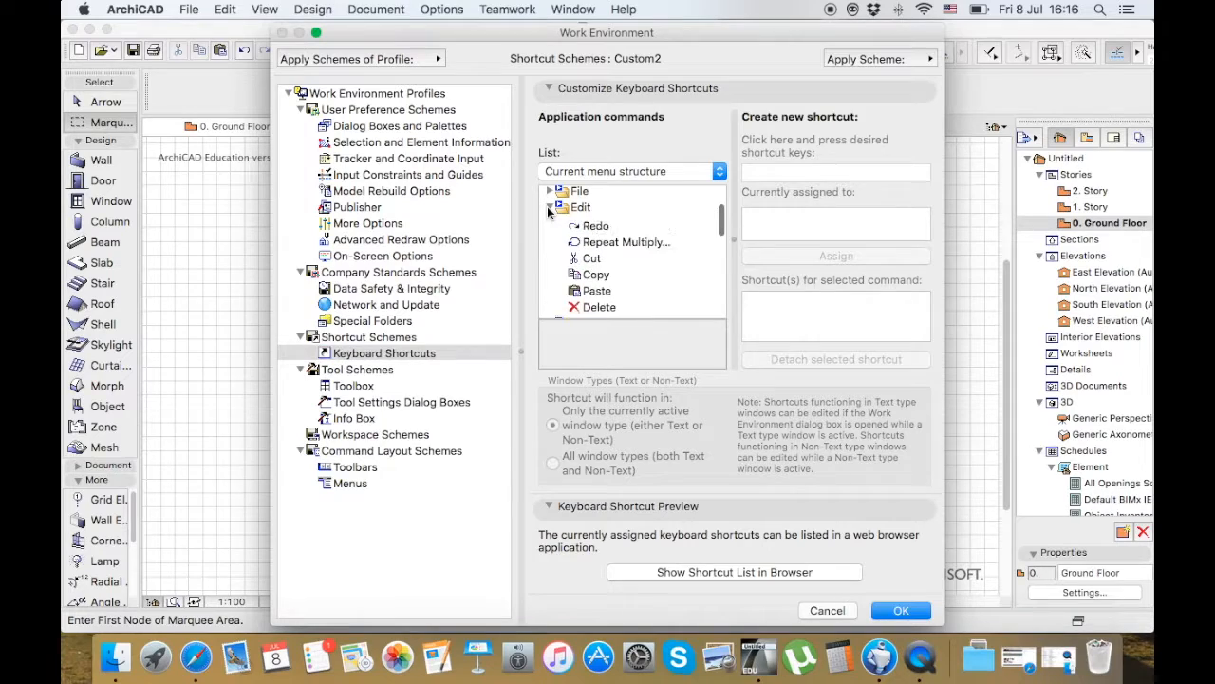
Examine the Move commands within the Edit shortcuts, such as Drag, Rotate and Mirror, and close the work environment settings
{"action": "scroll", "coordinate": [606, 281], "scroll_direction": "down", "scroll_amount": 4}
{"action": "scroll", "coordinate": [606, 281], "scroll_direction": "down", "scroll_amount": 2}
{"action": "double_click", "coordinate": [606, 279]}
{"action": "scroll", "coordinate": [609, 281], "scroll_direction": "down", "scroll_amount": 3}
{"action": "scroll", "coordinate": [608, 281], "scroll_direction": "down", "scroll_amount": 3}
{"action": "scroll", "coordinate": [641, 282], "scroll_direction": "up", "scroll_amount": 2}
{"action": "scroll", "coordinate": [641, 281], "scroll_direction": "up", "scroll_amount": 2}
{"action": "scroll", "coordinate": [641, 281], "scroll_direction": "down", "scroll_amount": 1}
{"action": "scroll", "coordinate": [641, 281], "scroll_direction": "up", "scroll_amount": 2}
{"action": "scroll", "coordinate": [641, 281], "scroll_direction": "down", "scroll_amount": 1}
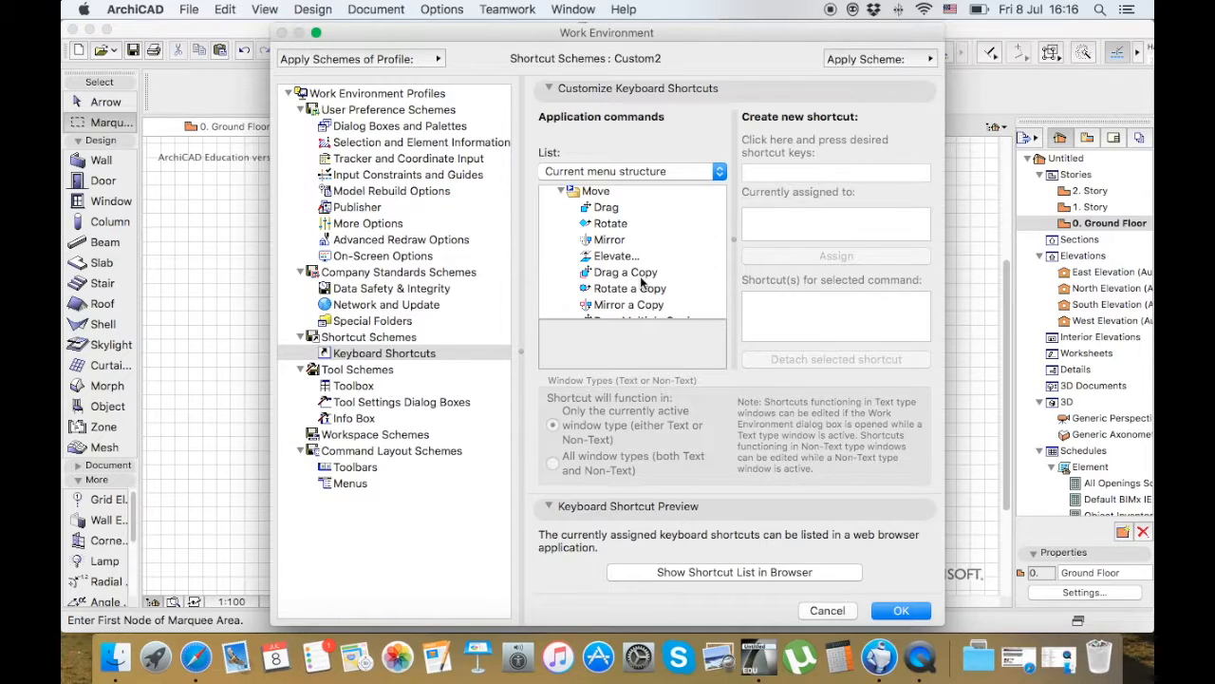
{"action": "left_click", "coordinate": [902, 612]}
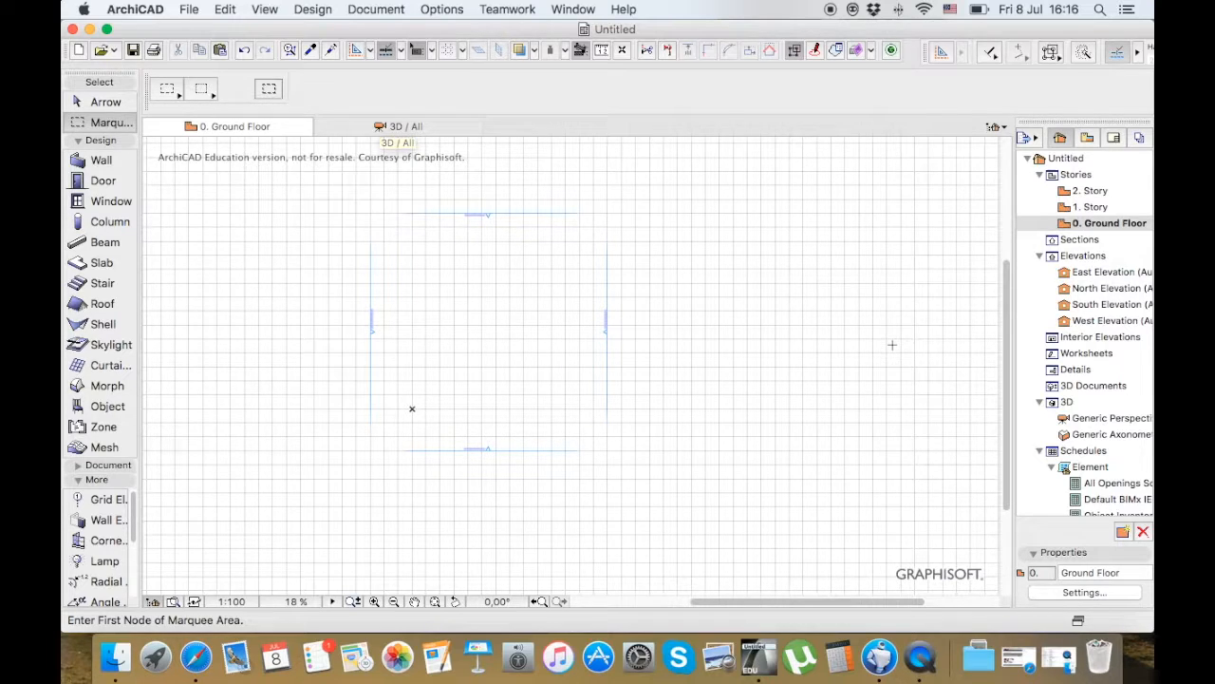
Look over the project map's elevations, 3D views and schedules, and the commands available on the floor plan
{"action": "scroll", "coordinate": [1069, 368], "scroll_direction": "down", "scroll_amount": 2}
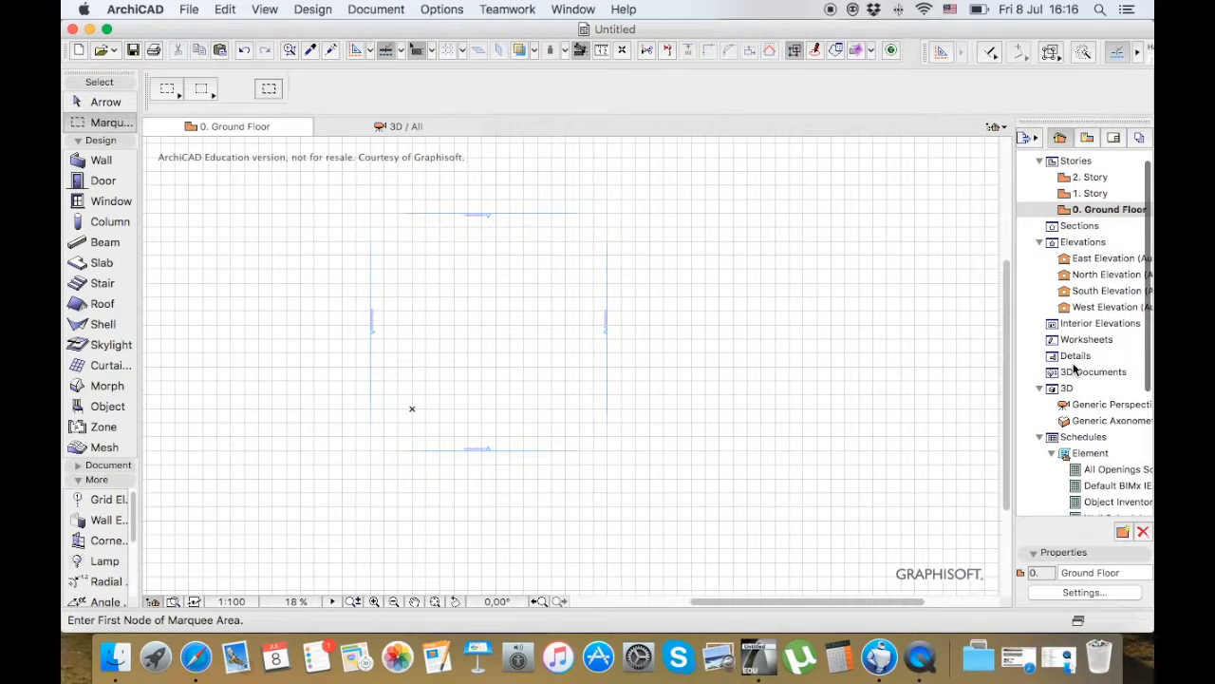
{"action": "scroll", "coordinate": [1074, 369], "scroll_direction": "down", "scroll_amount": 2}
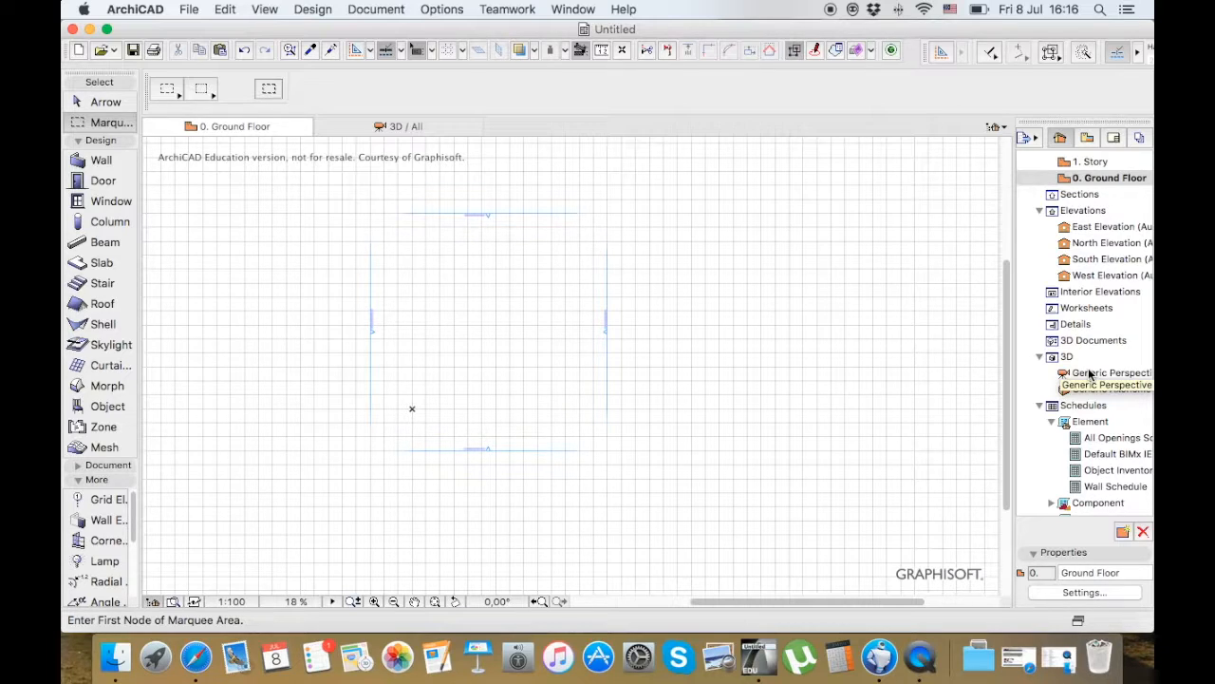
{"action": "right_click", "coordinate": [795, 265]}
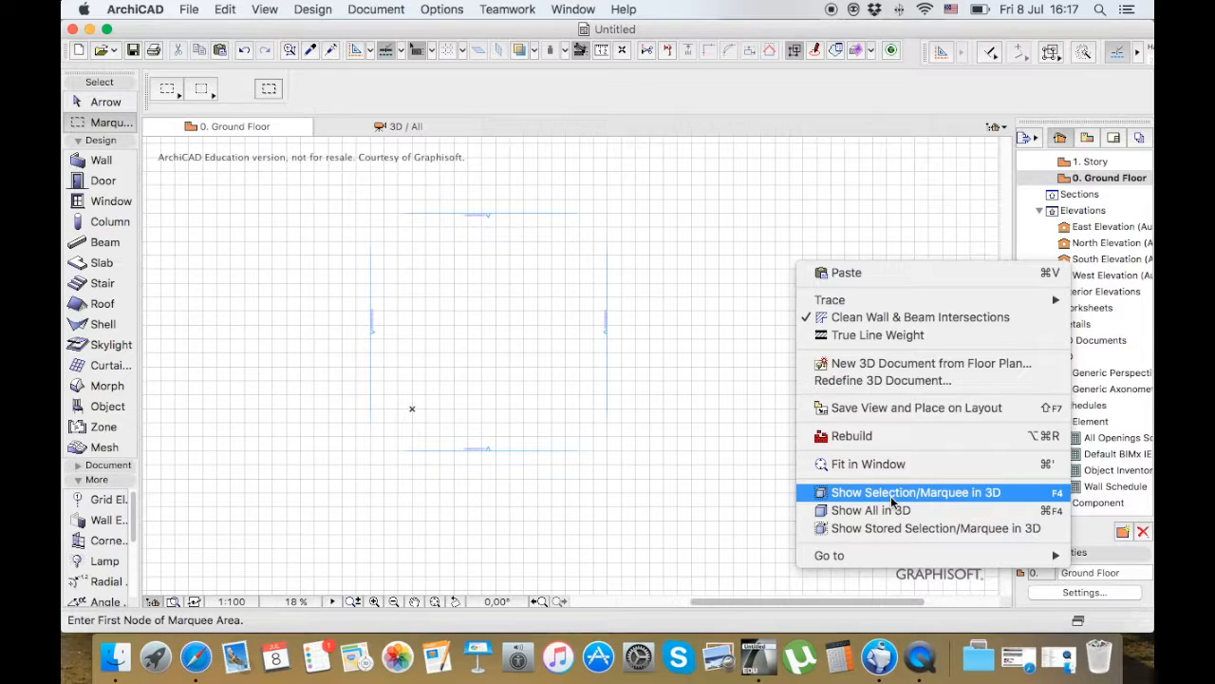
{"action": "left_click", "coordinate": [663, 344]}
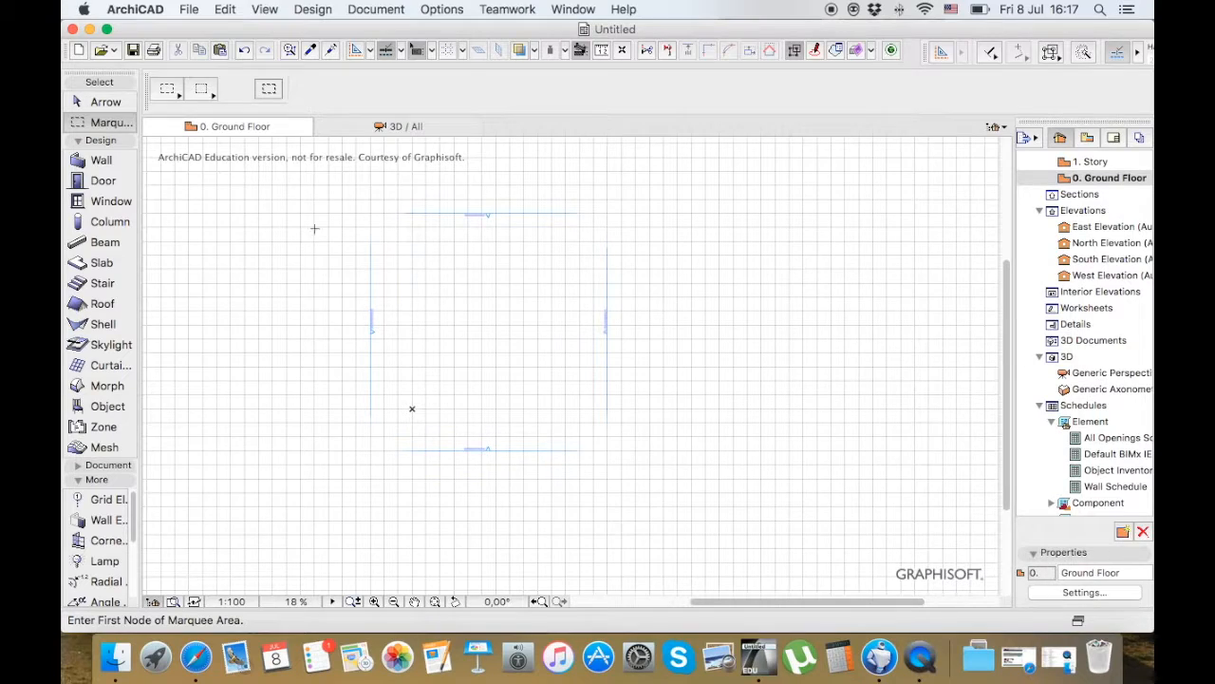
Activate the Wall tool and open its default settings
{"action": "left_click", "coordinate": [100, 161]}
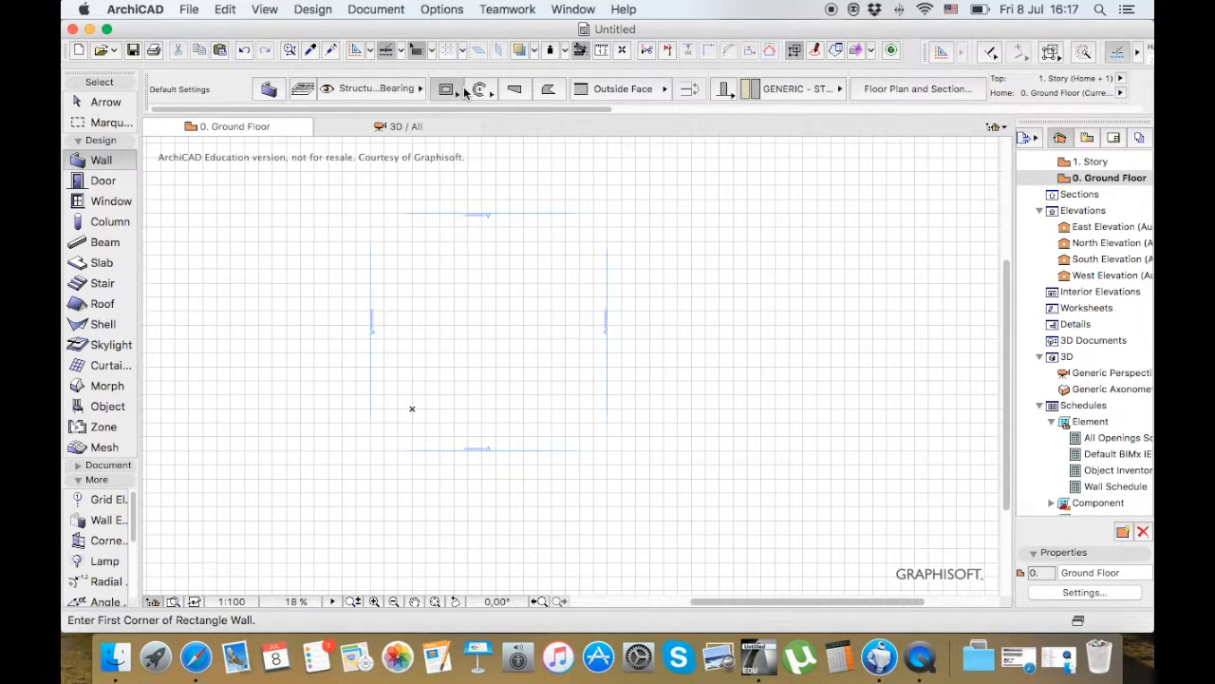
{"action": "scroll", "coordinate": [464, 92], "scroll_direction": "right", "scroll_amount": 10}
{"action": "scroll", "coordinate": [464, 92], "scroll_direction": "left", "scroll_amount": 10}
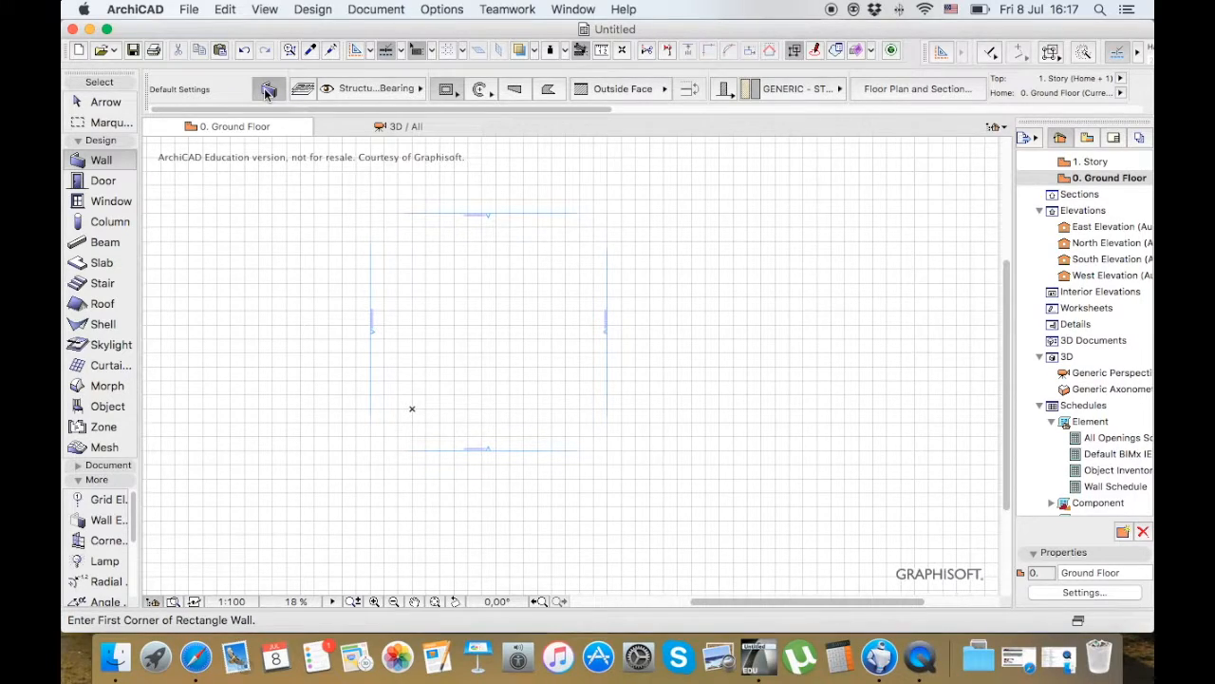
{"action": "left_click", "coordinate": [268, 90]}
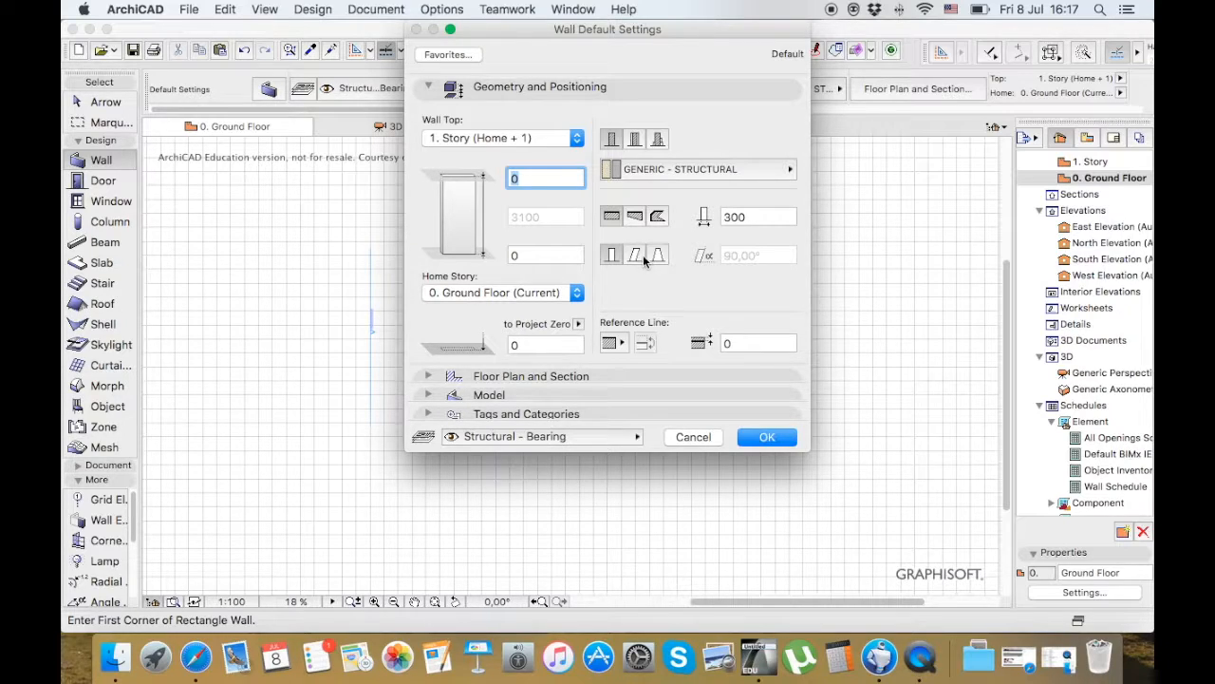
Look over the Model, Floor Plan and Section, and Geometry and Positioning groups of the wall's default settings
{"action": "left_click", "coordinate": [589, 394]}
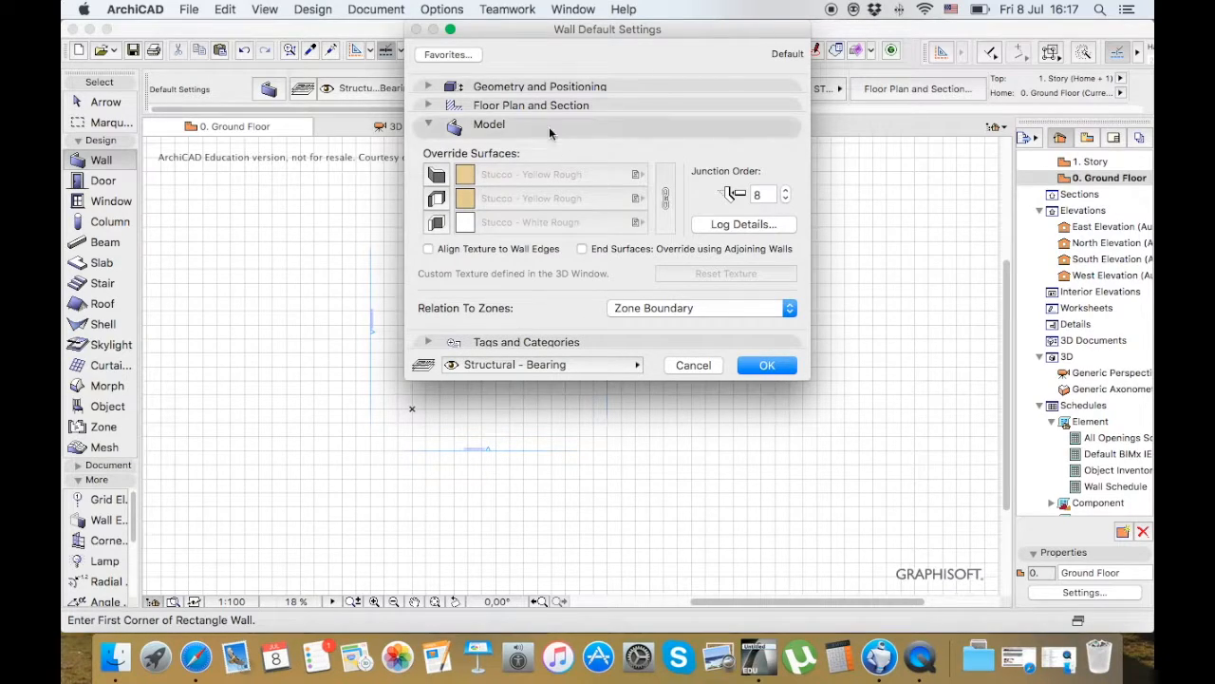
{"action": "left_click", "coordinate": [539, 106]}
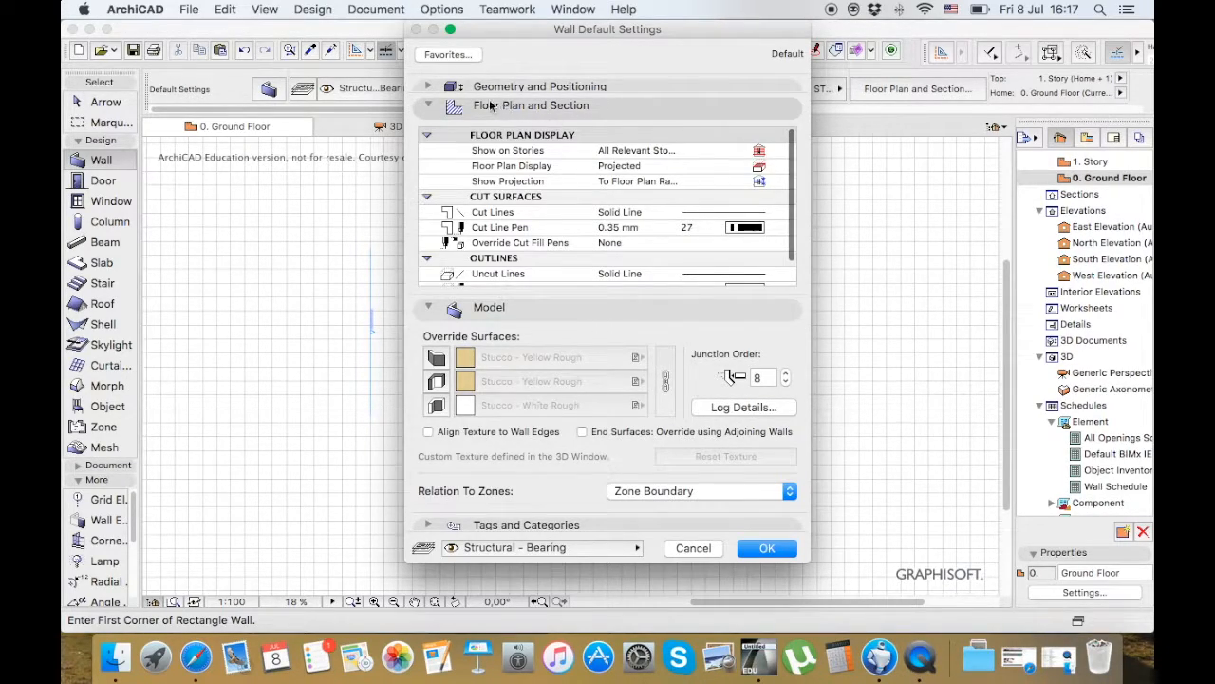
{"action": "left_click", "coordinate": [426, 86]}
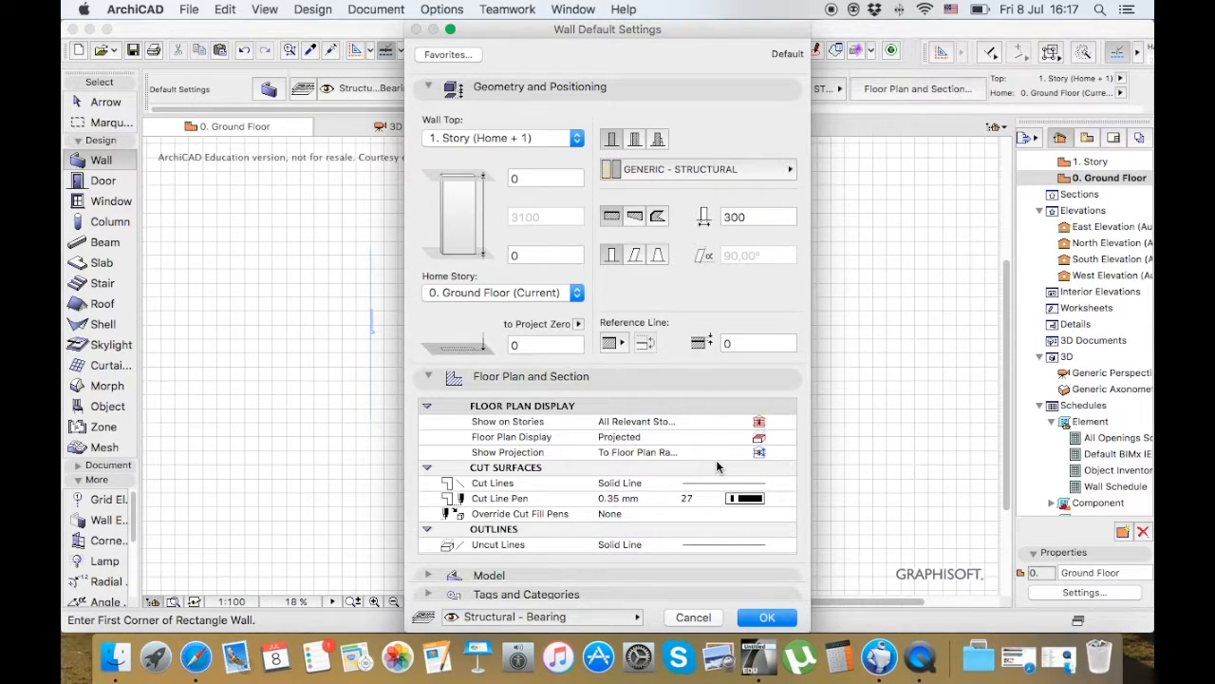
Set the default wall top to Not Linked with a wall height of 3000 mm and accept the settings
{"action": "left_click", "coordinate": [576, 137]}
{"action": "left_click", "coordinate": [562, 164]}
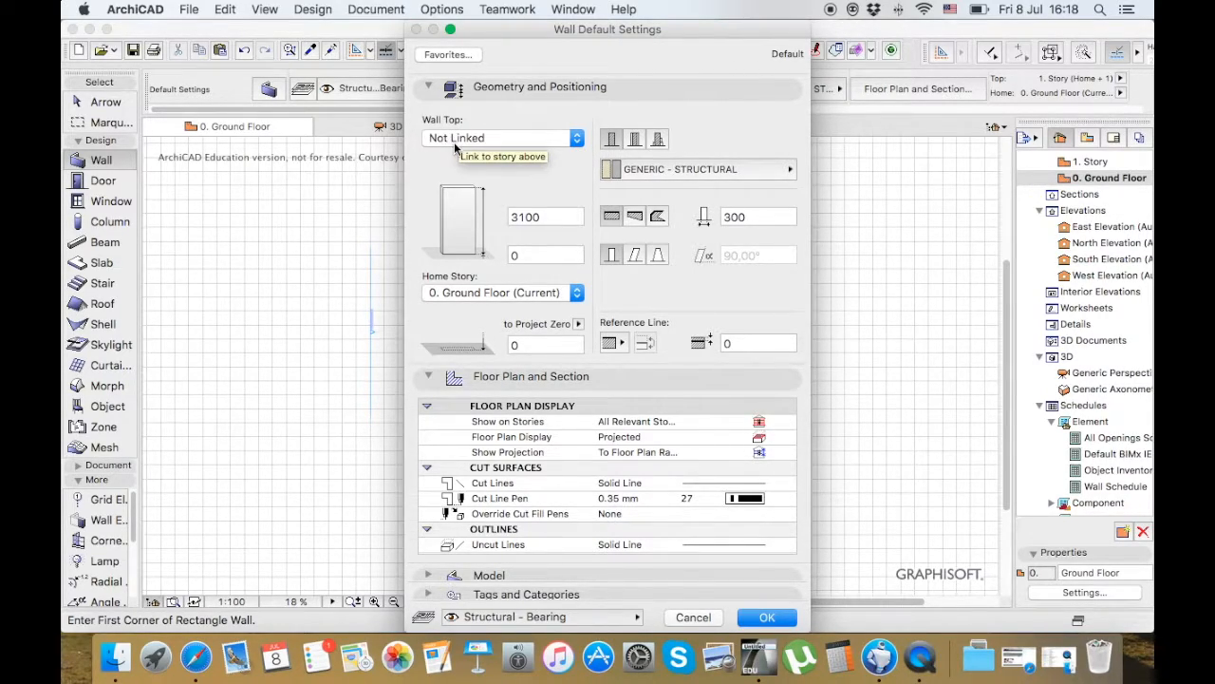
{"action": "left_click", "coordinate": [547, 216]}
{"action": "left_click_drag", "start_coordinate": [547, 216], "coordinate": [500, 218]}
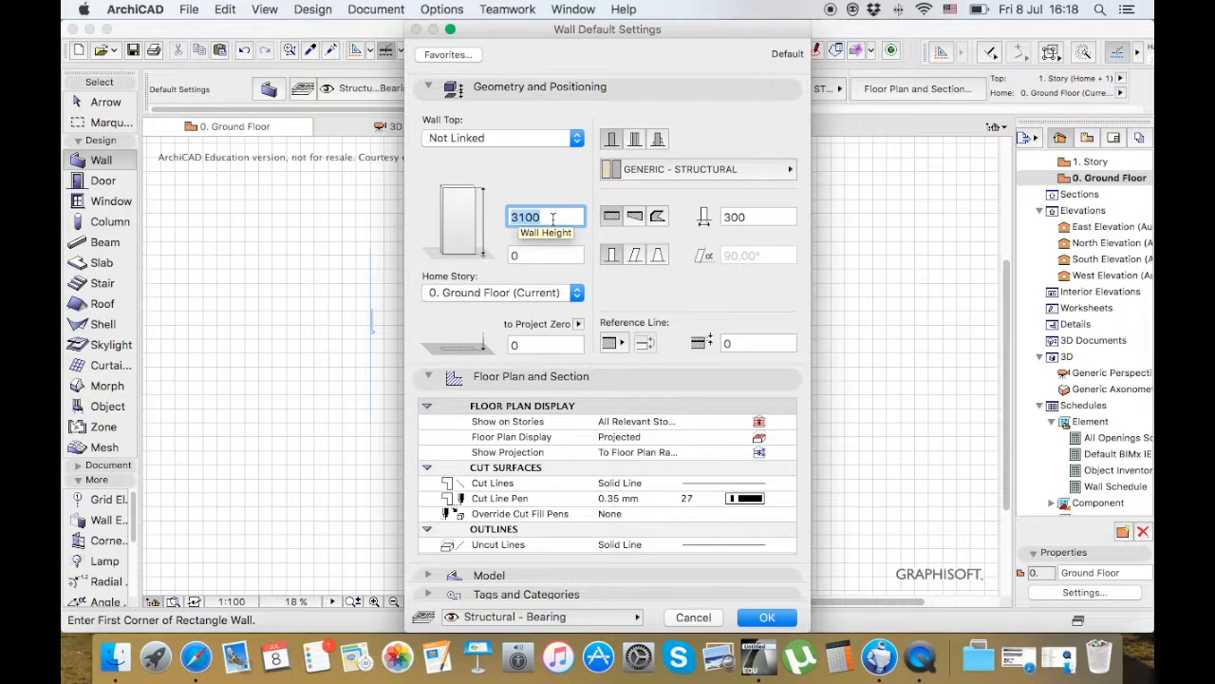
{"action": "type", "text": "200"}
{"action": "key", "text": "BackSpace"}
{"action": "key", "text": "BackSpace"}
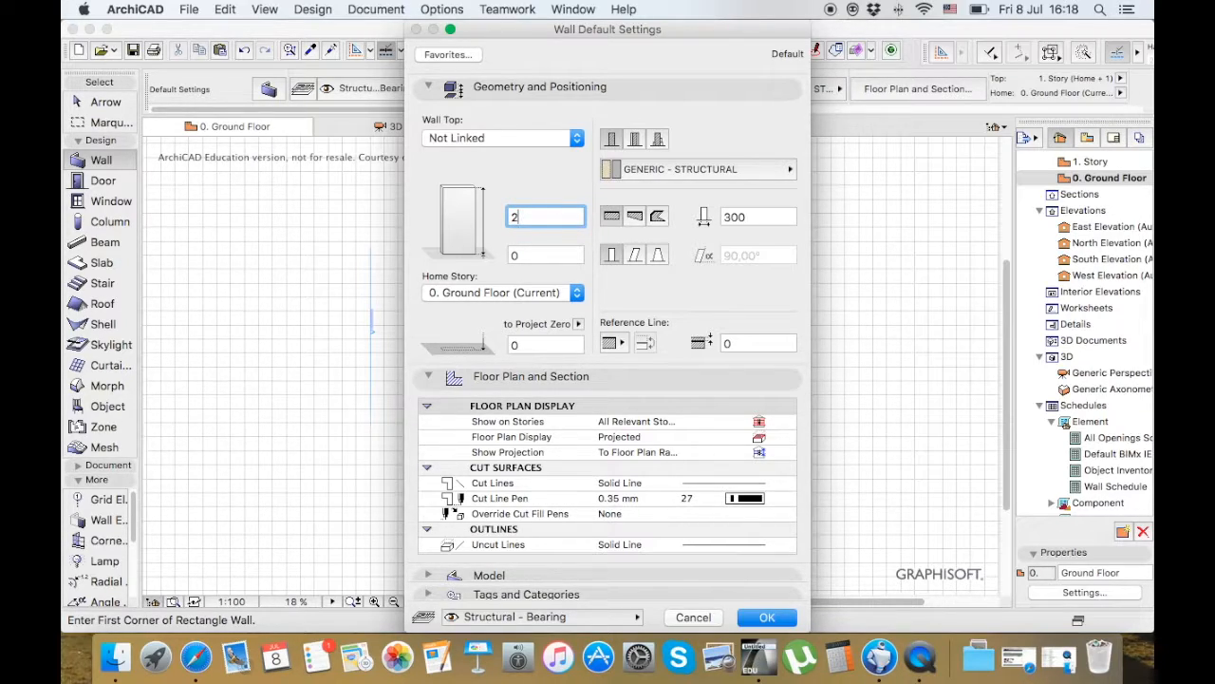
{"action": "key", "text": "BackSpace"}
{"action": "type", "text": "3000"}
{"action": "left_click", "coordinate": [764, 618]}
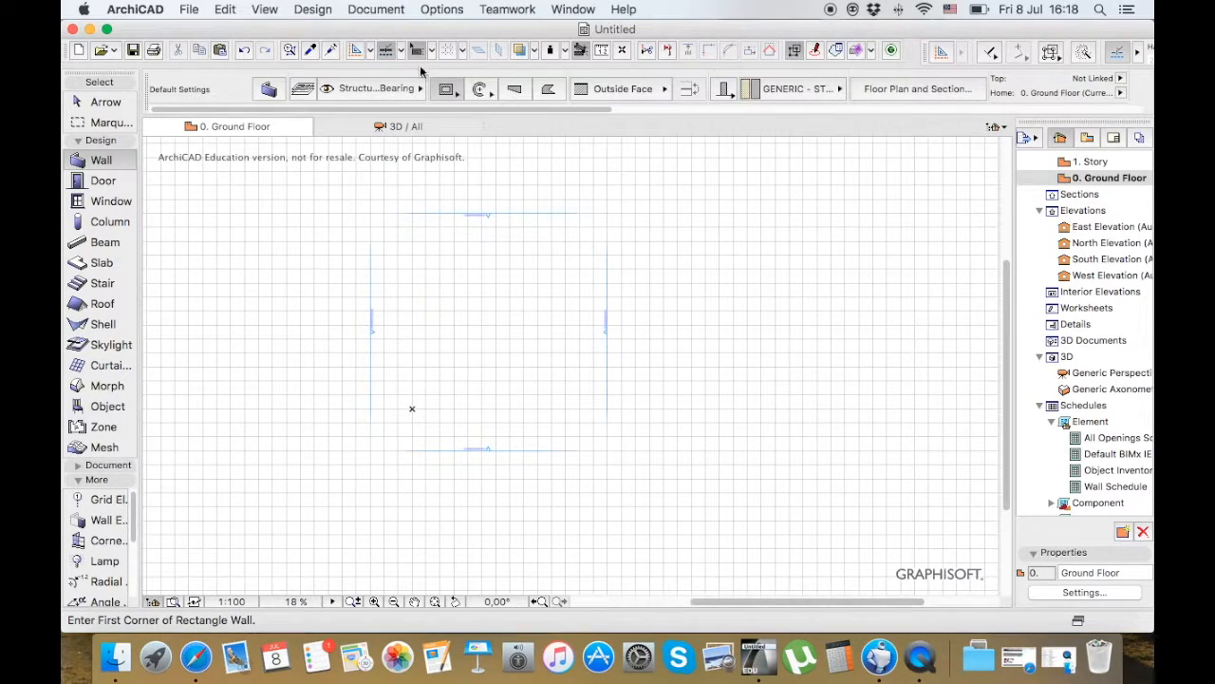
Draw a rectangular set of walls between the elevation markers on the ground floor, using the rectangle geometry method
{"action": "left_click", "coordinate": [456, 94]}
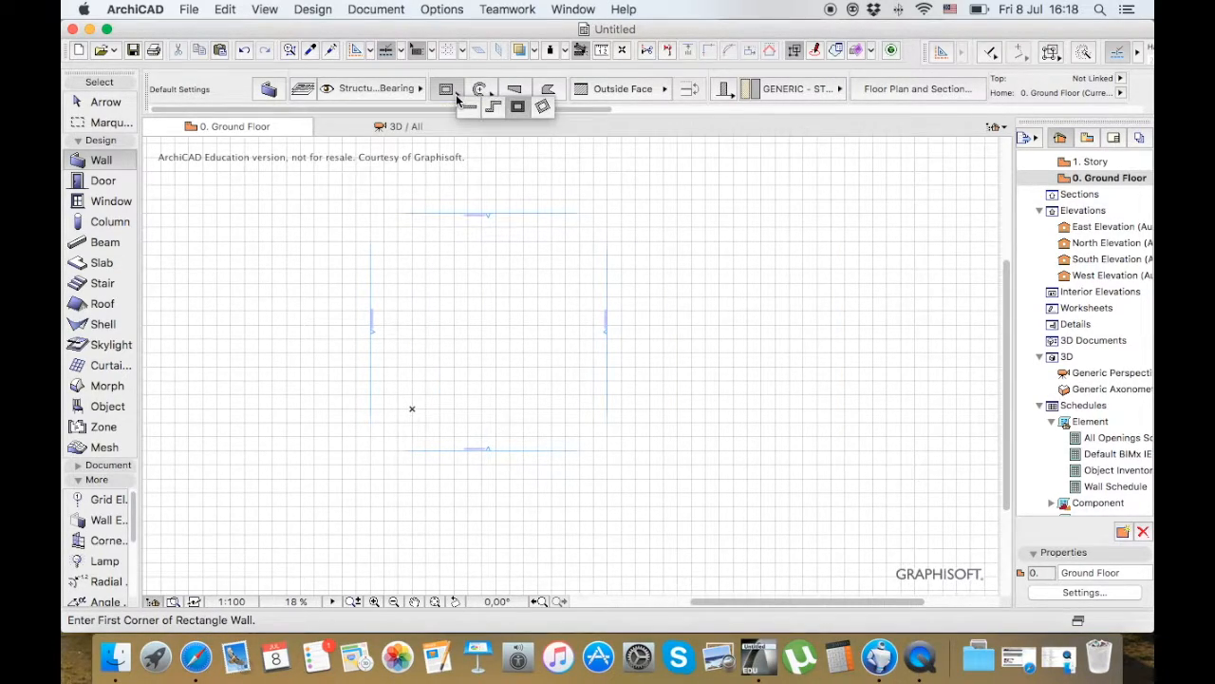
{"action": "left_click", "coordinate": [519, 110]}
{"action": "left_click", "coordinate": [411, 251]}
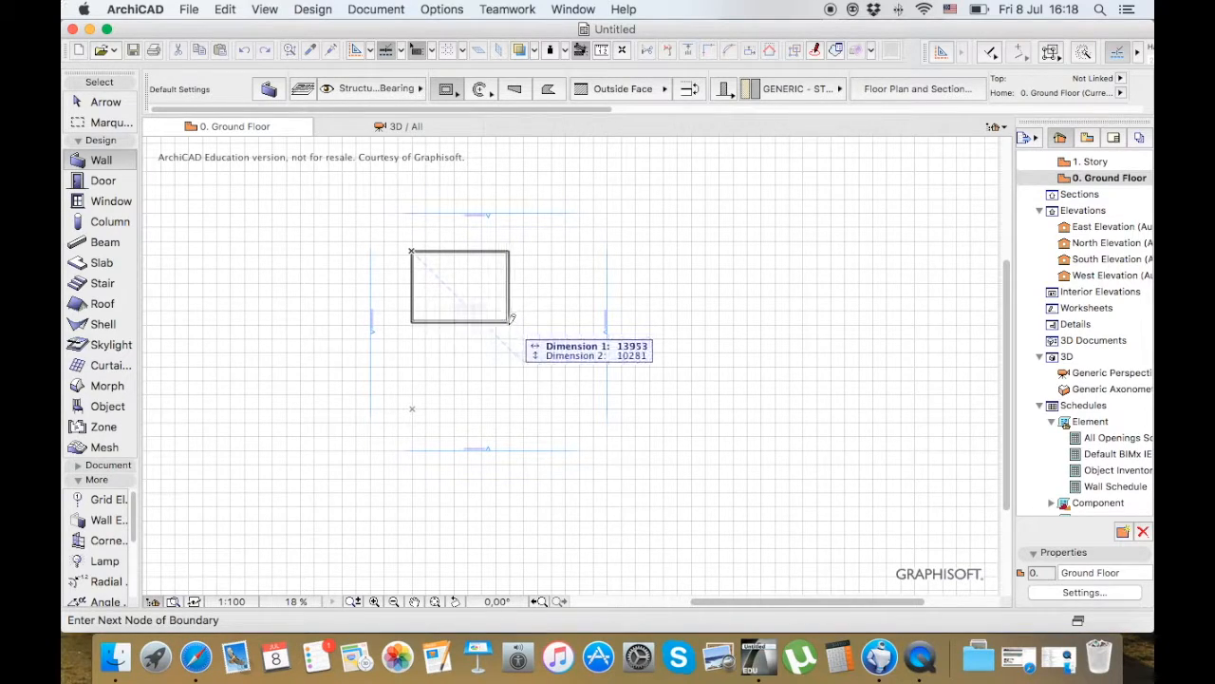
{"action": "left_click", "coordinate": [543, 361]}
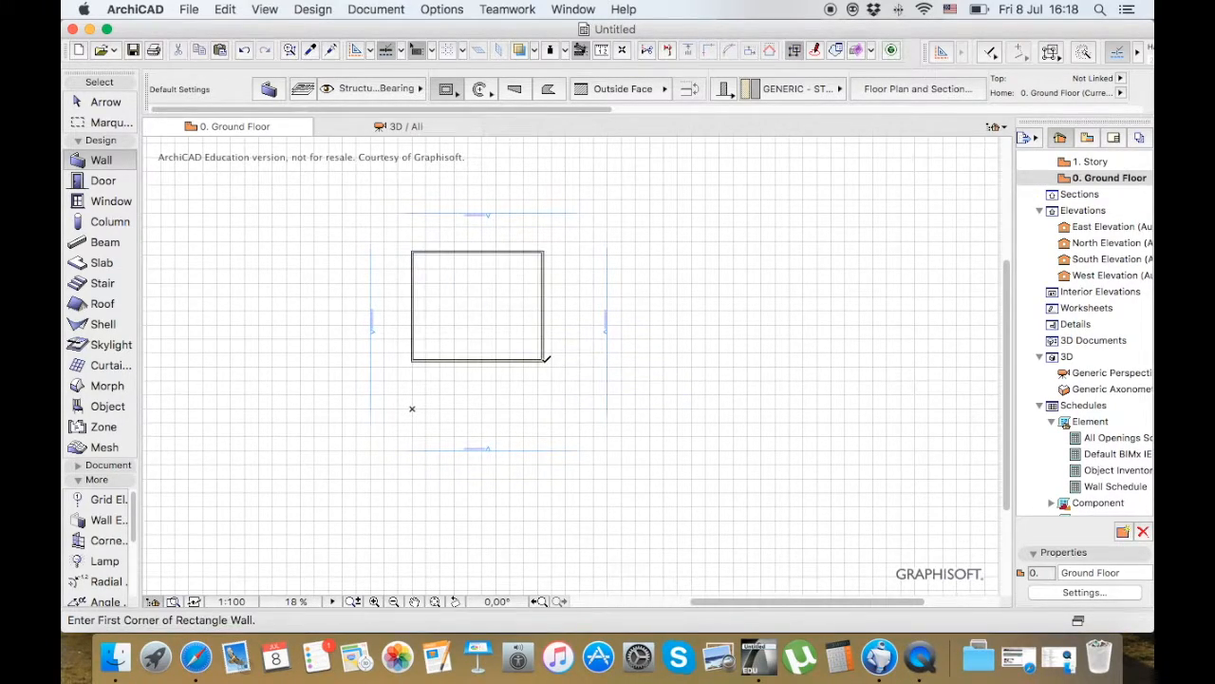
Select the upper wall and extend the selection to all walls, try the Suspend Groups option, and clear the selection
{"action": "left_click", "coordinate": [105, 102]}
{"action": "left_click", "coordinate": [507, 252]}
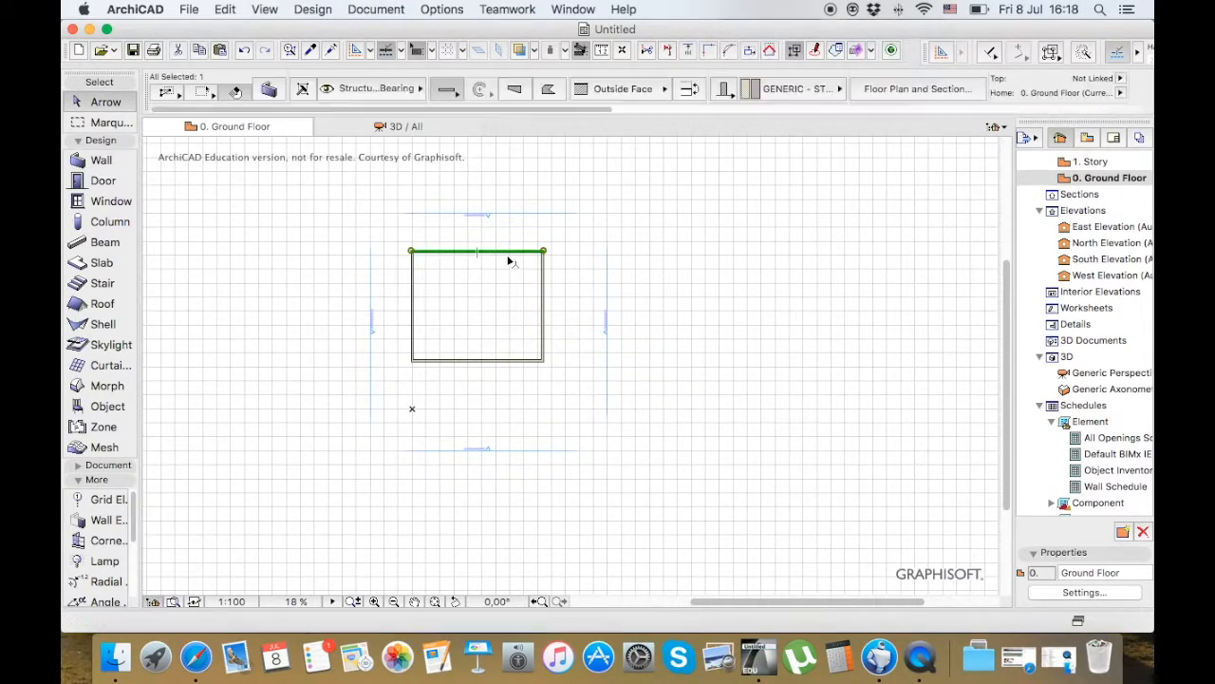
{"action": "key", "text": "super+a"}
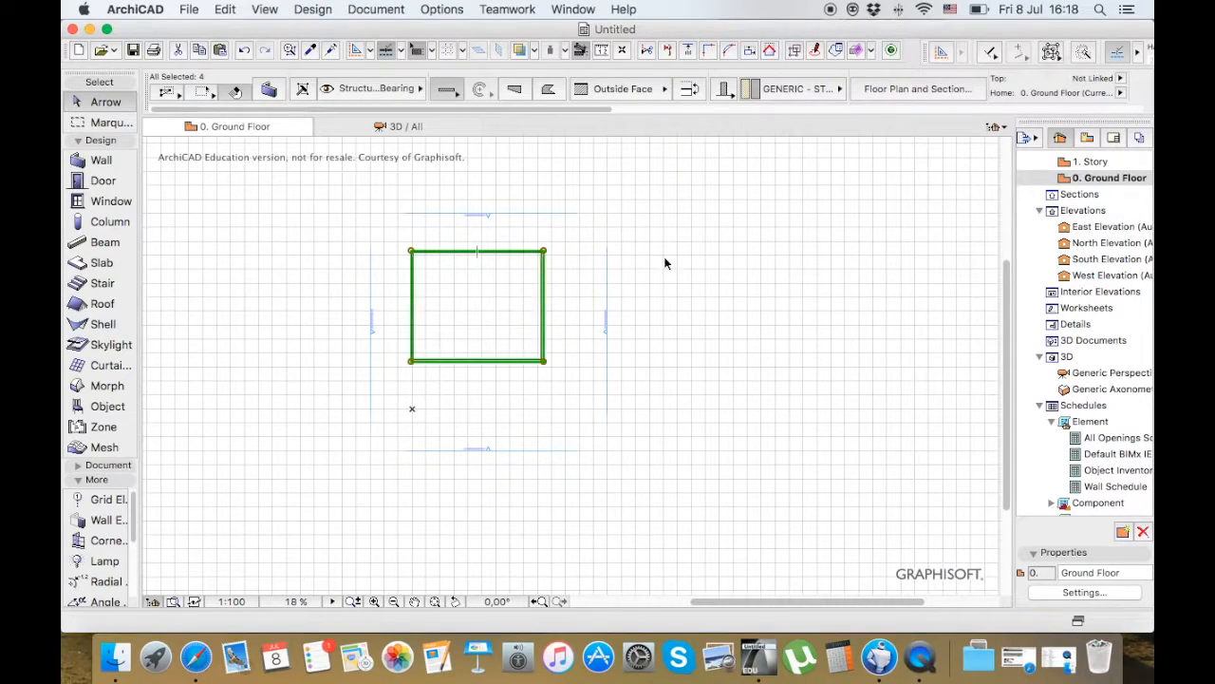
{"action": "key", "text": "ctrl+Up"}
{"action": "key", "text": "ctrl+Down"}
{"action": "left_click", "coordinate": [1054, 54]}
{"action": "left_click", "coordinate": [1059, 64]}
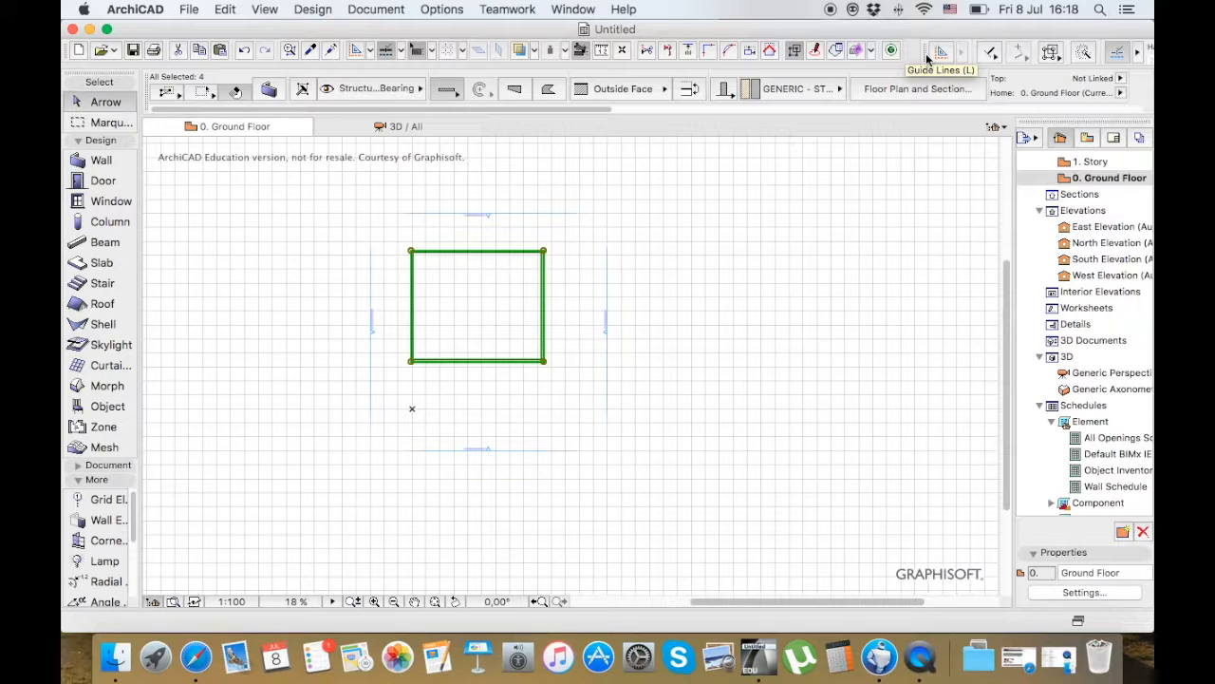
{"action": "left_click", "coordinate": [665, 214]}
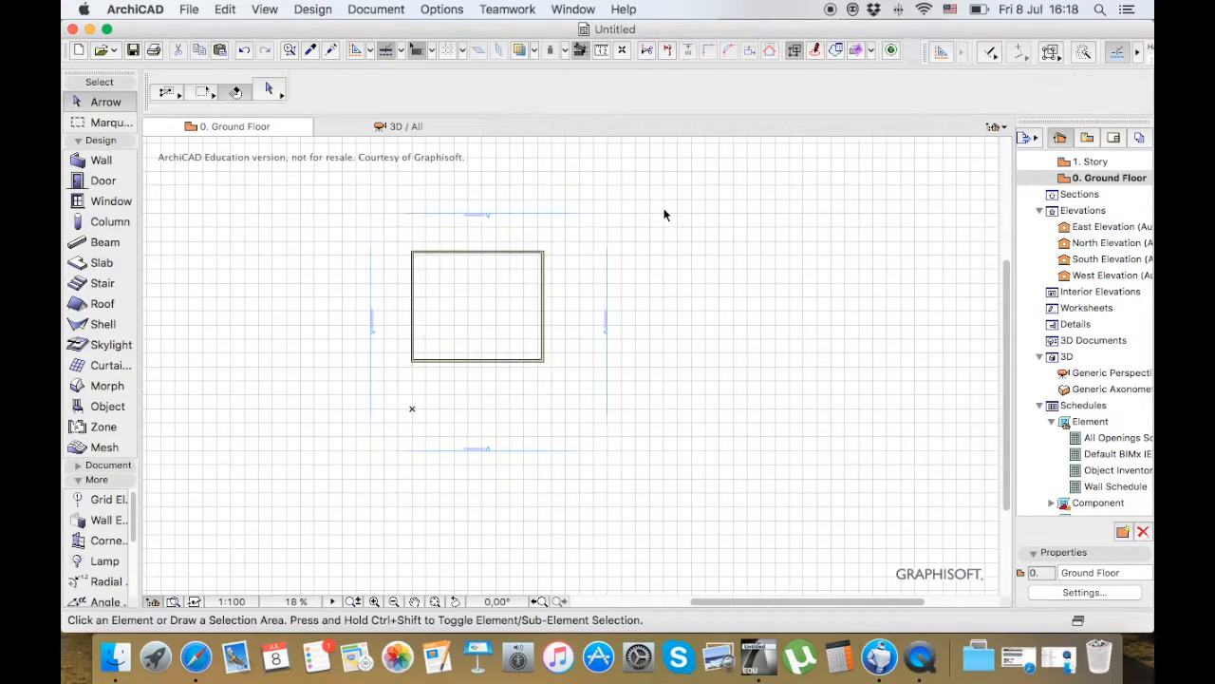
Reset the workspace to show the main palettes only
{"action": "left_click", "coordinate": [583, 9]}
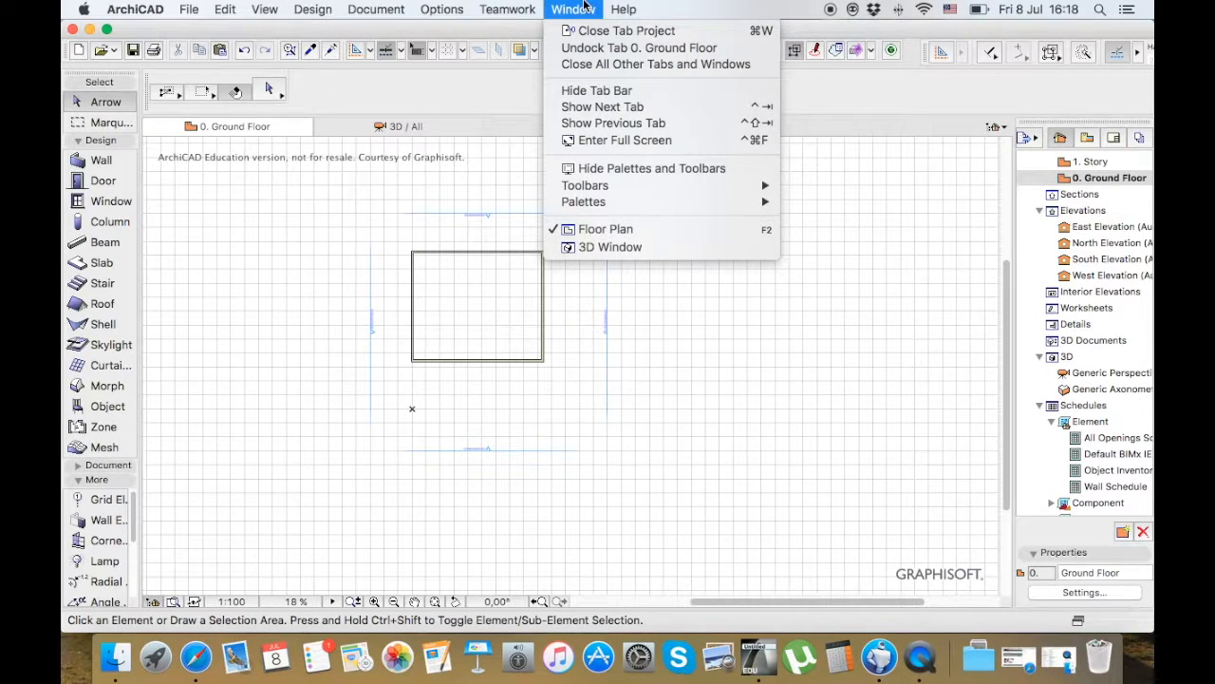
{"action": "mouse_move", "coordinate": [657, 206]}
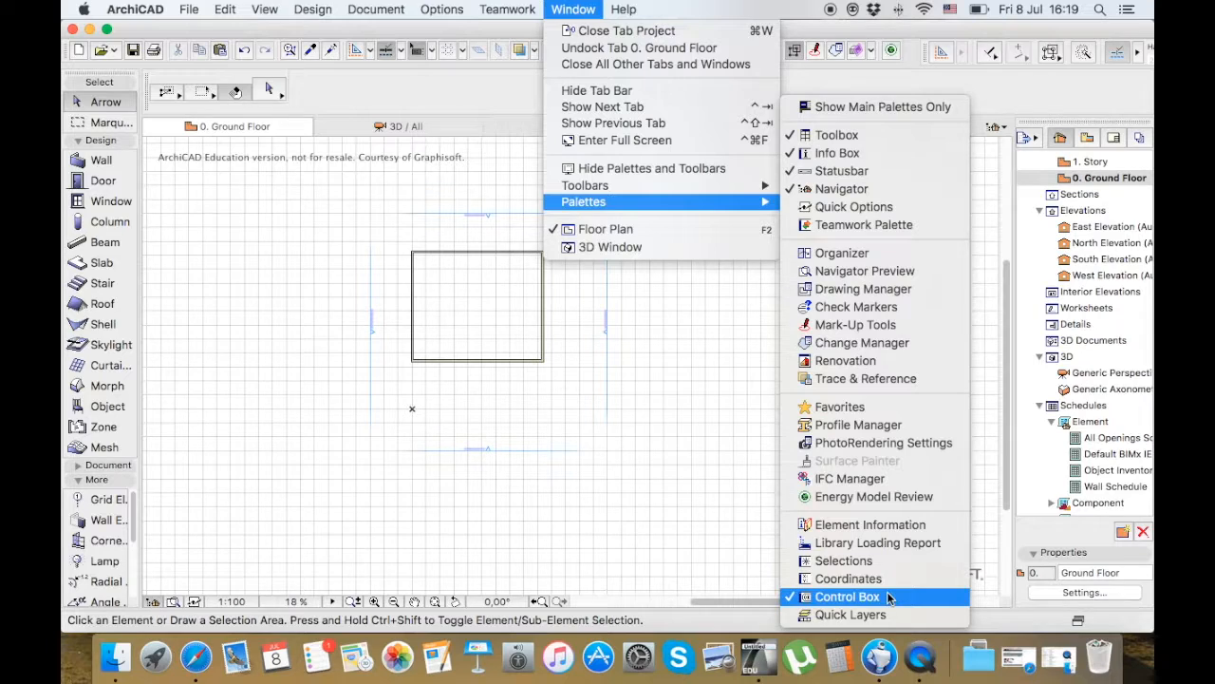
{"action": "left_click", "coordinate": [936, 109]}
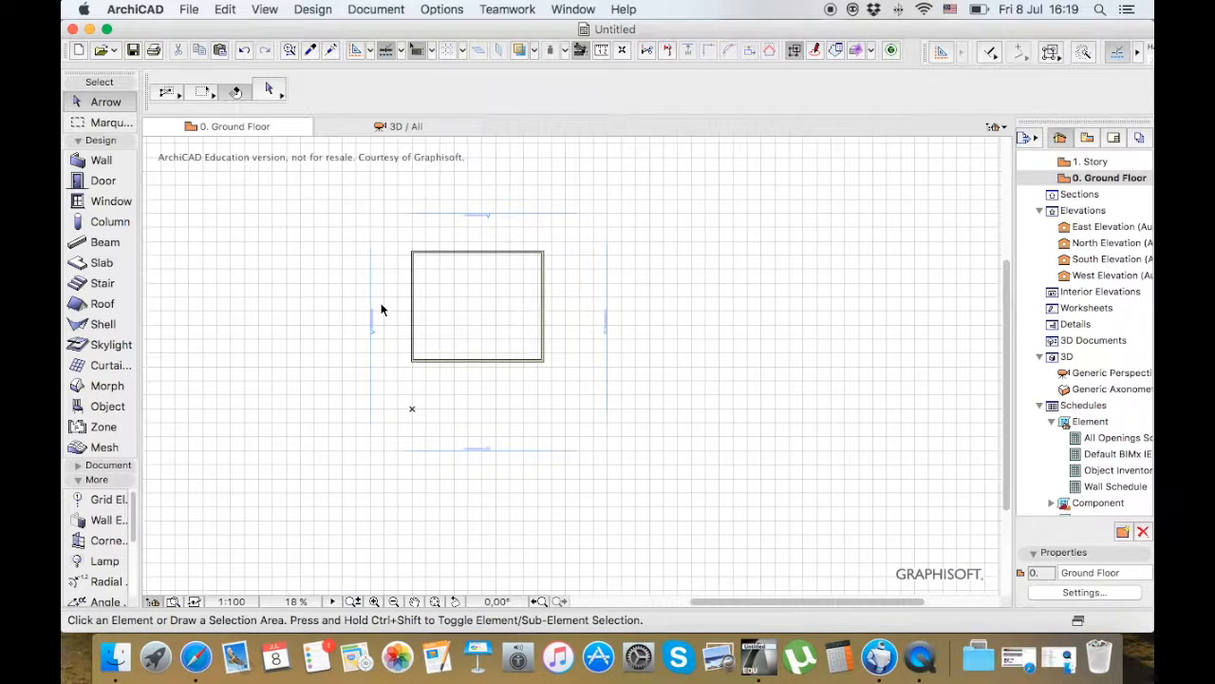
Open the North Elevation from its marker on the floor plan and examine the walls against the story levels
{"action": "scroll", "coordinate": [380, 302], "scroll_direction": "up", "scroll_amount": 5}
{"action": "scroll", "coordinate": [475, 339], "scroll_direction": "down", "scroll_amount": 2}
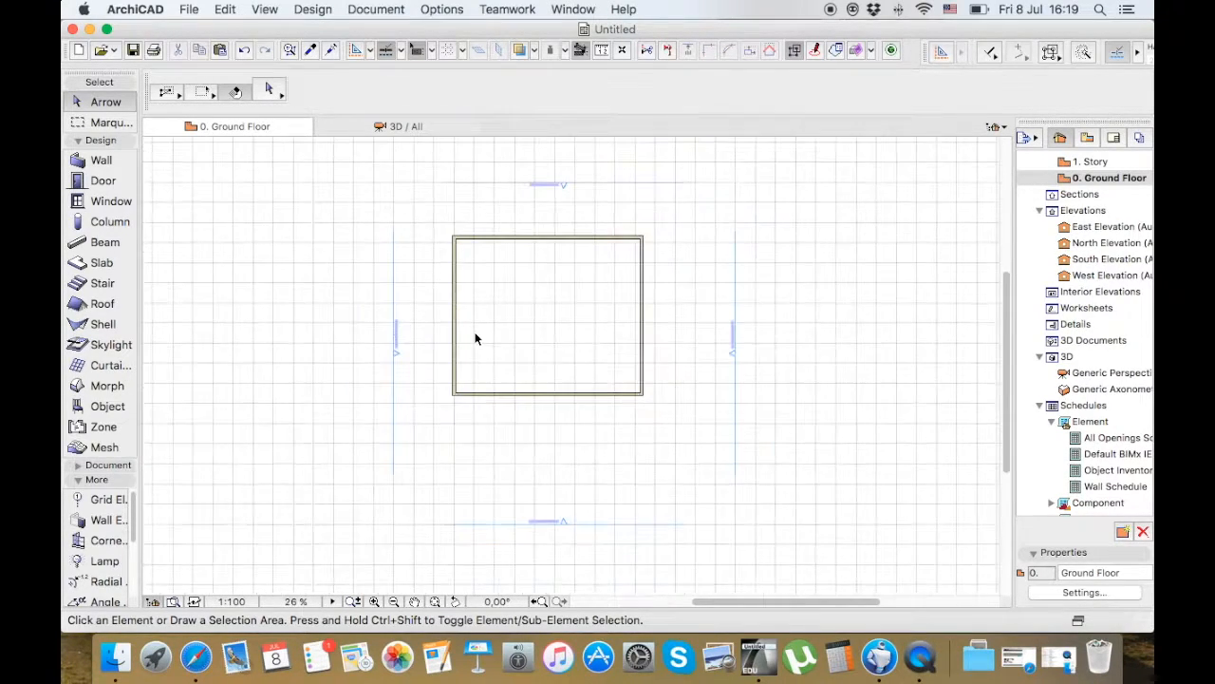
{"action": "scroll", "coordinate": [542, 181], "scroll_direction": "up", "scroll_amount": 5}
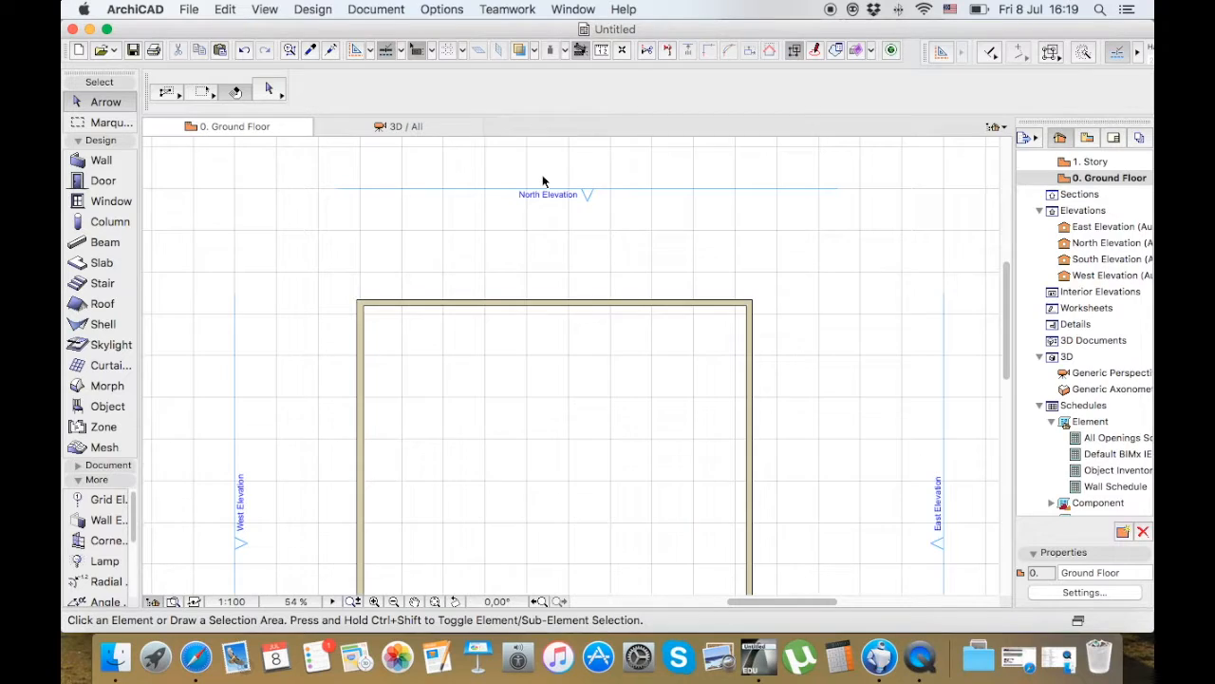
{"action": "scroll", "coordinate": [542, 180], "scroll_direction": "down", "scroll_amount": 5}
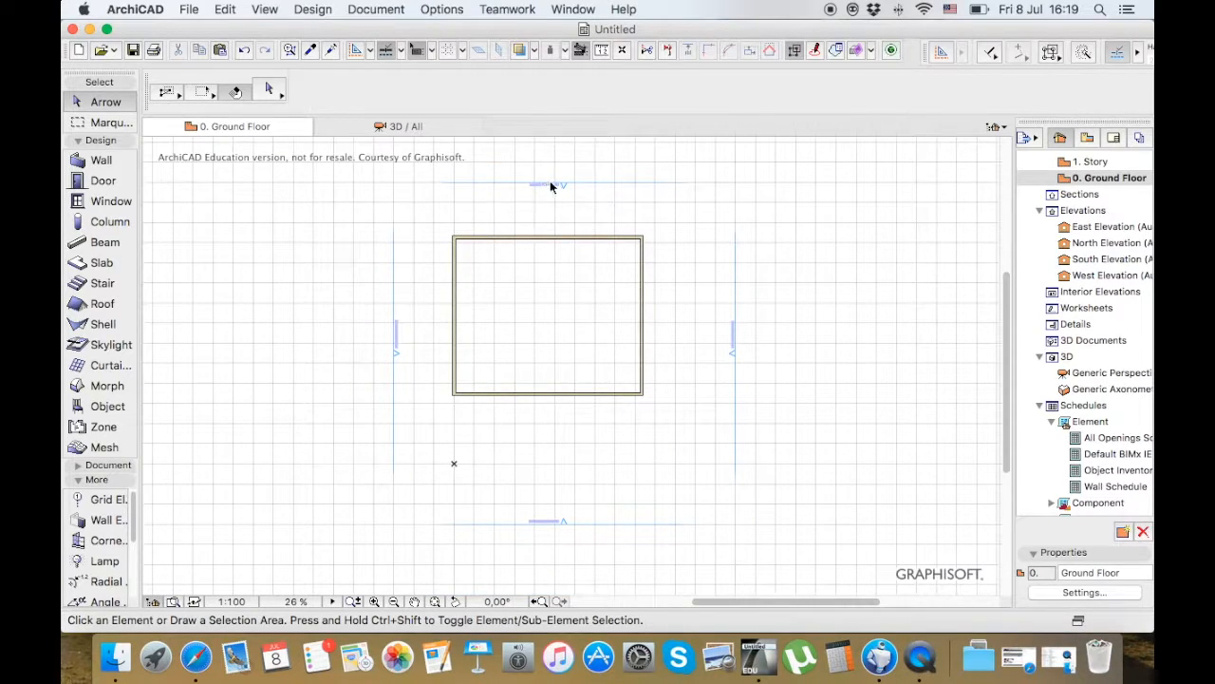
{"action": "left_click", "coordinate": [563, 186]}
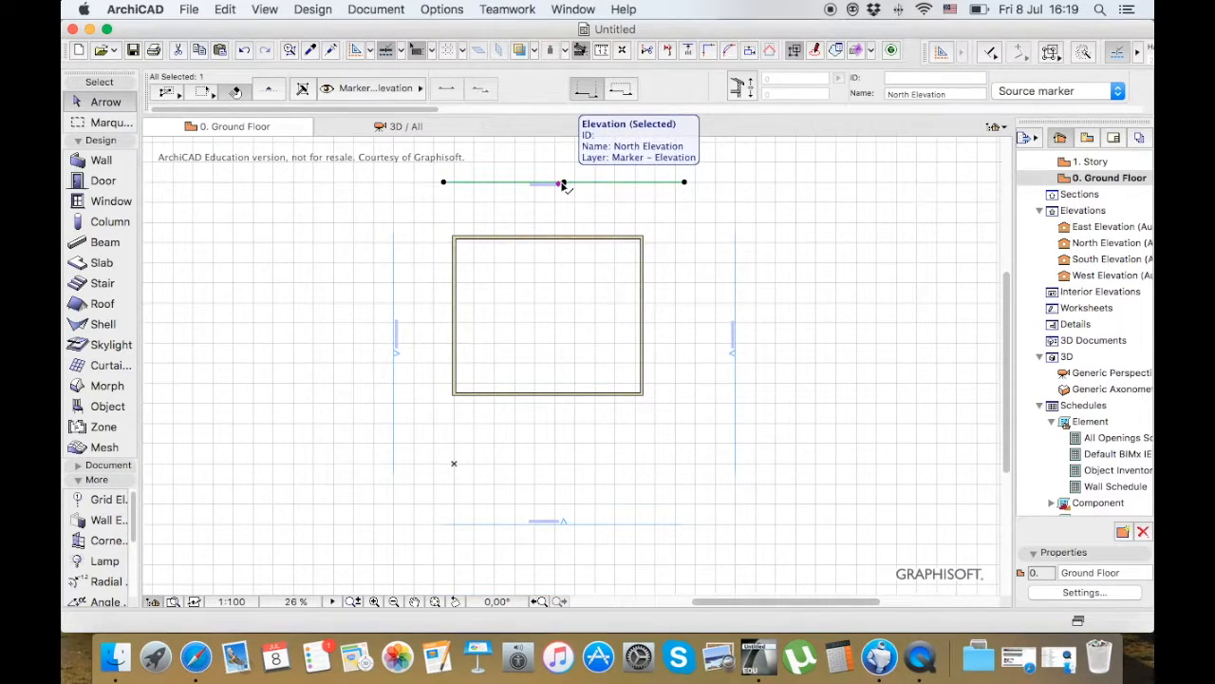
{"action": "right_click", "coordinate": [564, 185]}
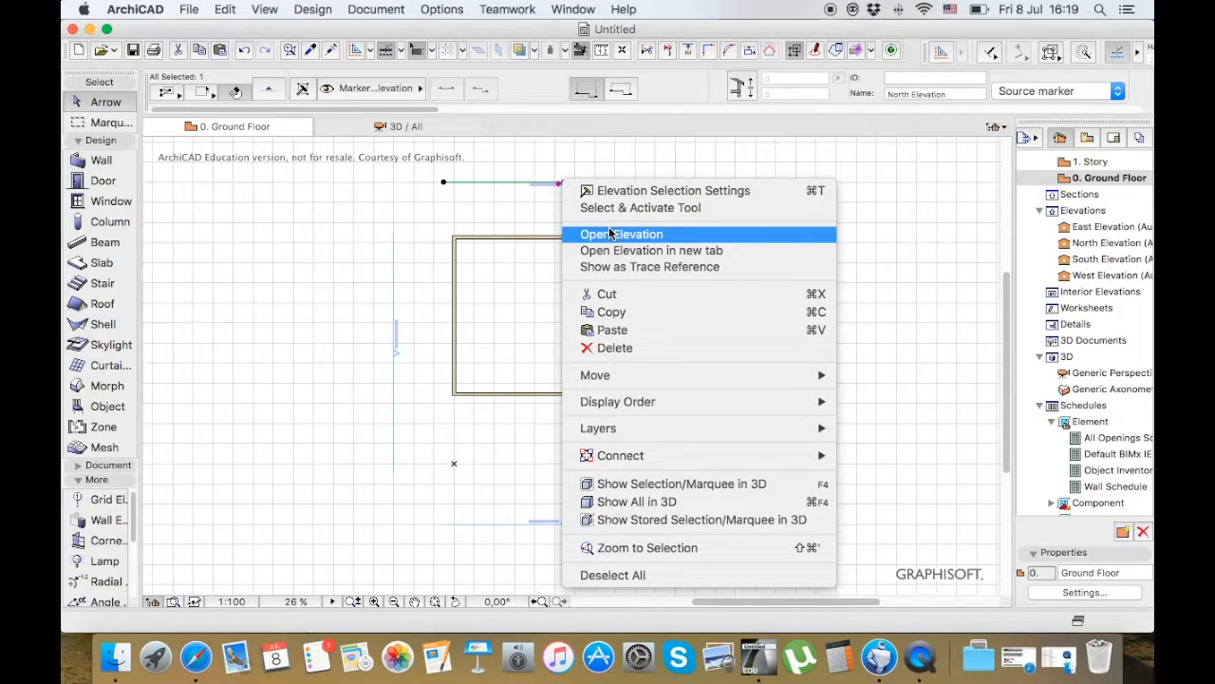
{"action": "left_click", "coordinate": [546, 217]}
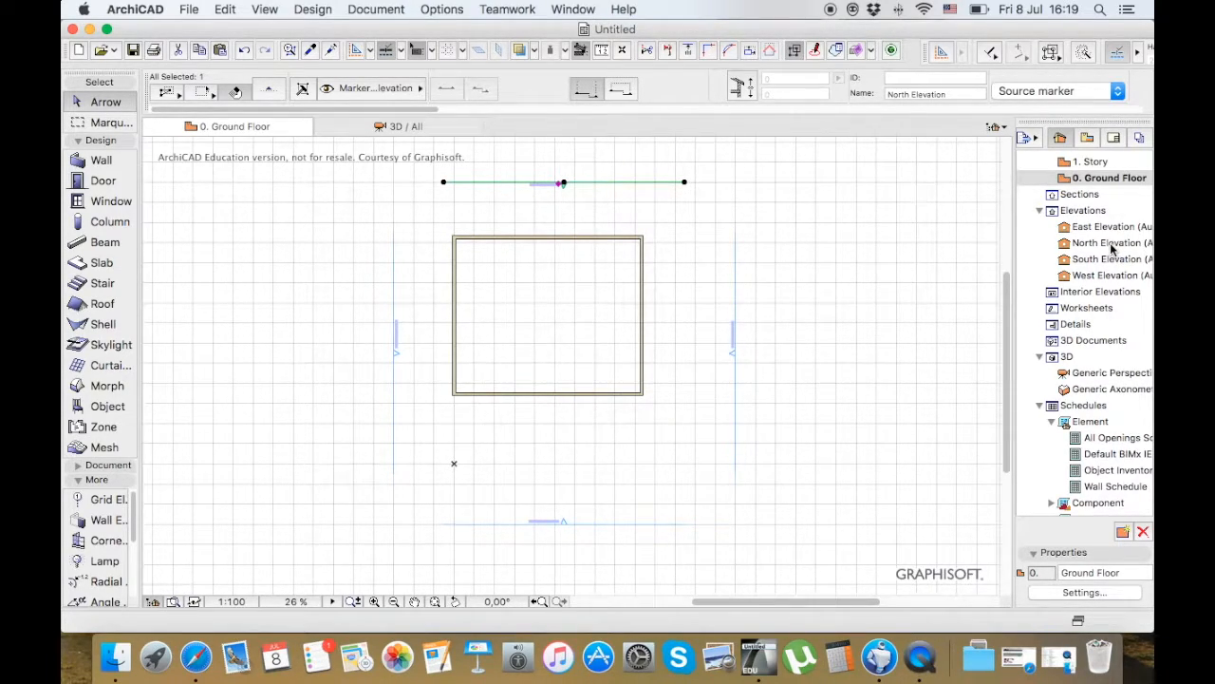
{"action": "right_click", "coordinate": [563, 184]}
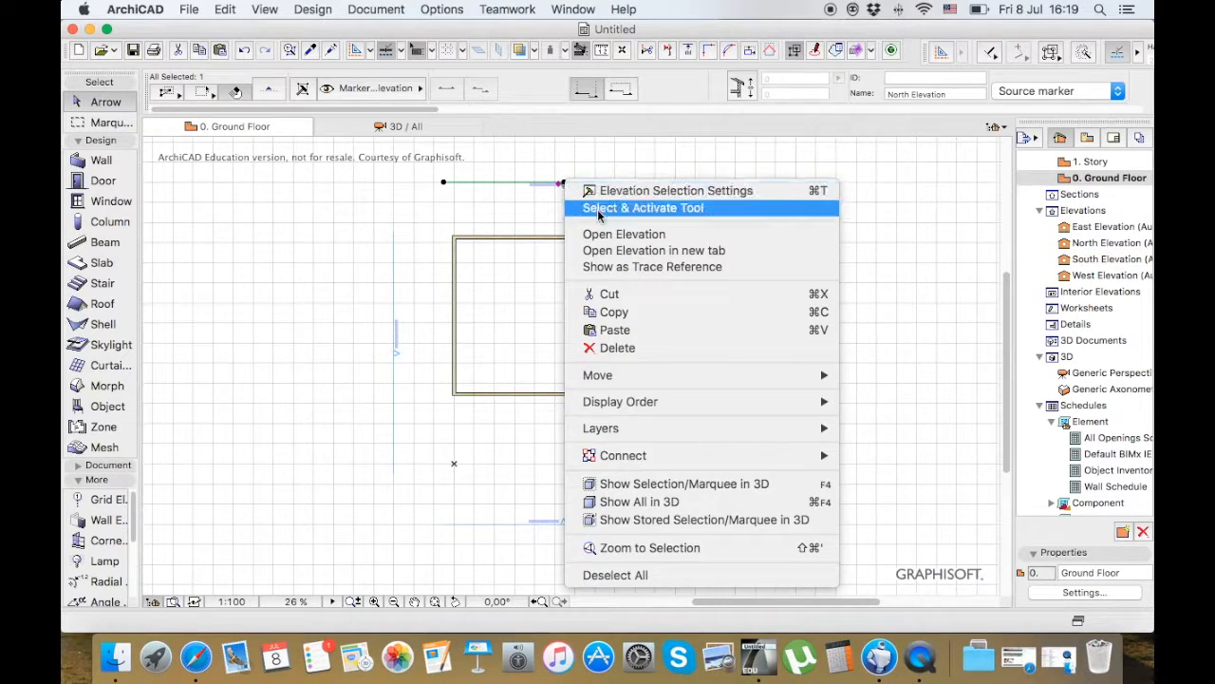
{"action": "left_click", "coordinate": [608, 234]}
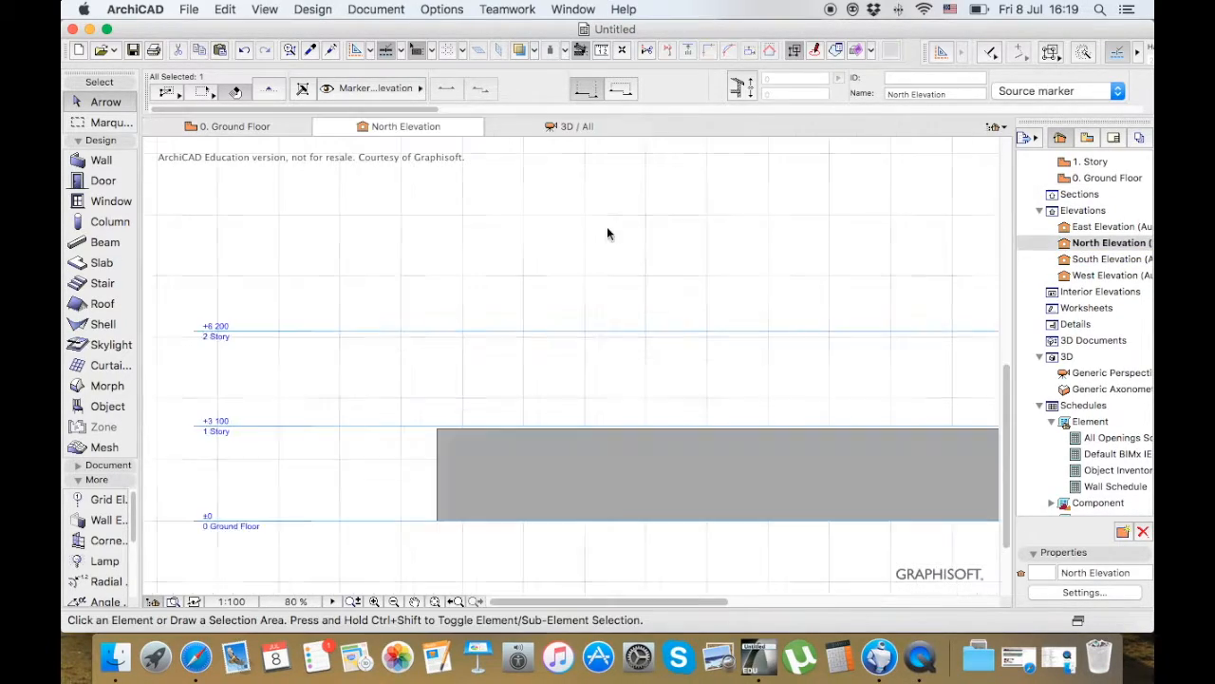
{"action": "scroll", "coordinate": [366, 265], "scroll_direction": "down", "scroll_amount": 3}
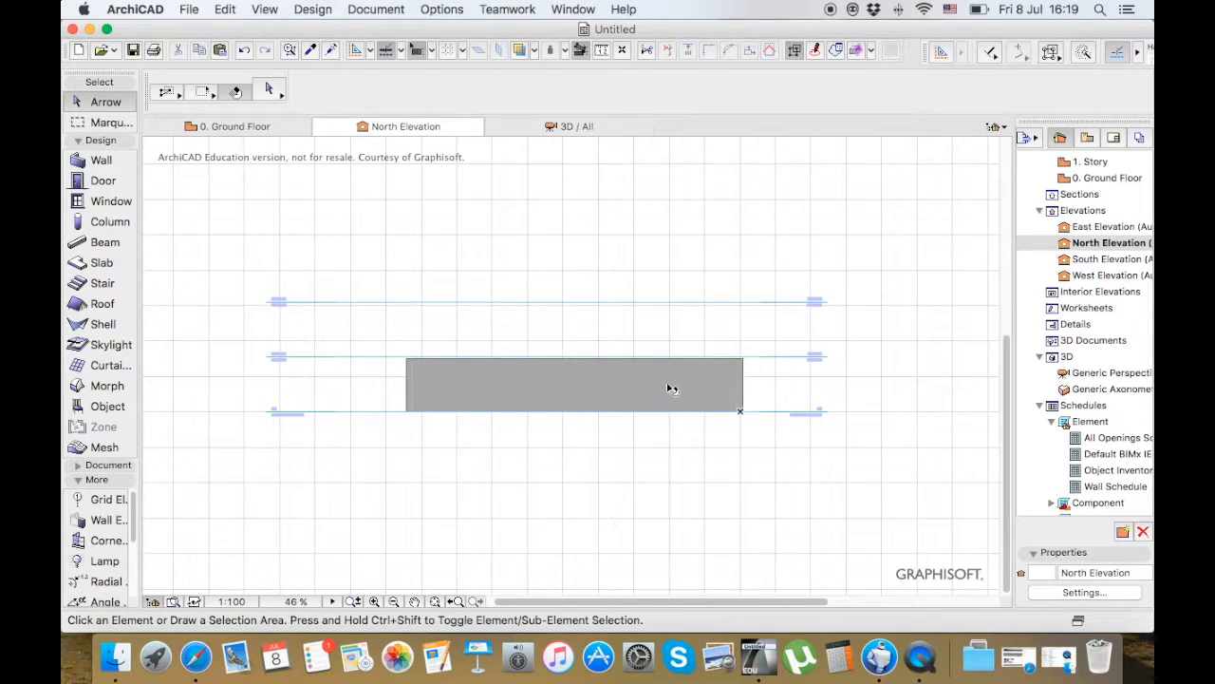
Return to the ground floor plan, and collapse the Design tools and expand the Document tools in the toolbox
{"action": "left_click", "coordinate": [259, 129]}
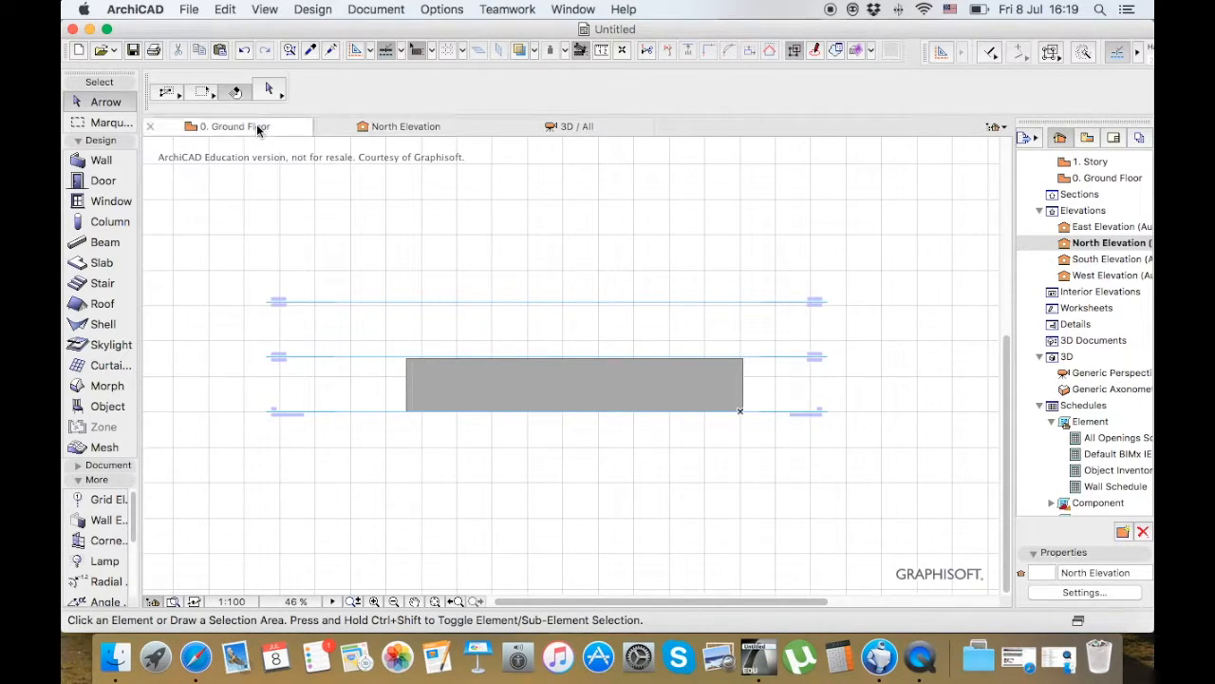
{"action": "key", "text": "Escape"}
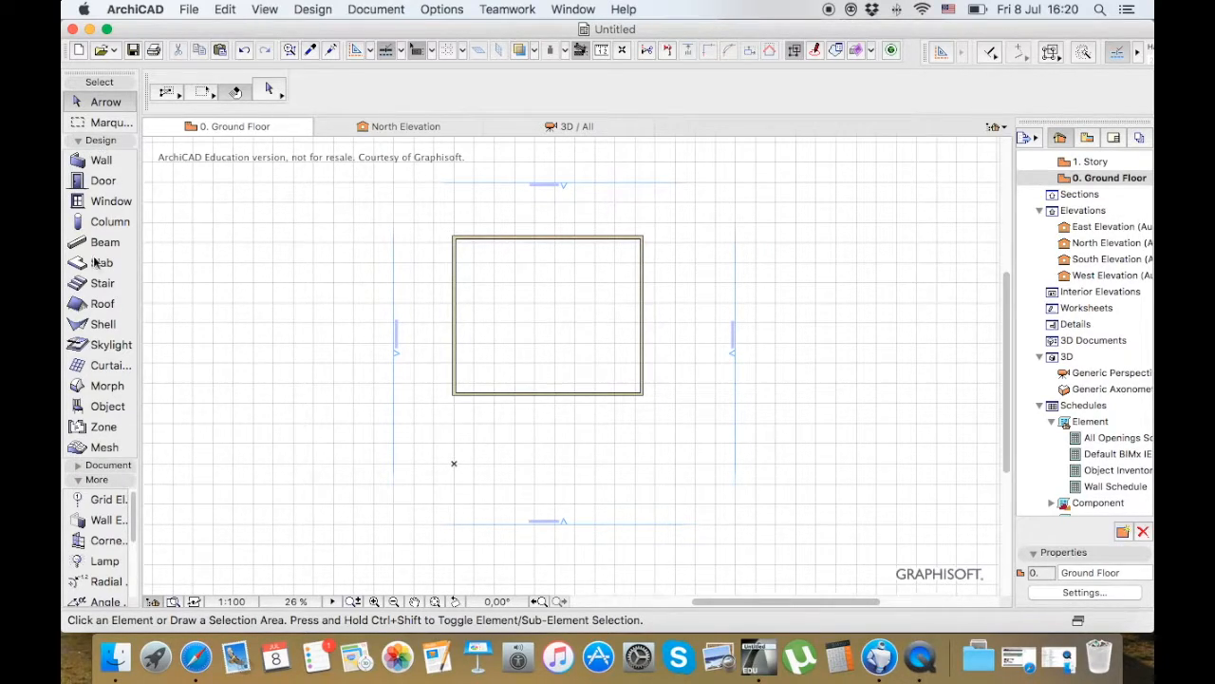
{"action": "left_click", "coordinate": [95, 141]}
{"action": "left_click", "coordinate": [94, 155]}
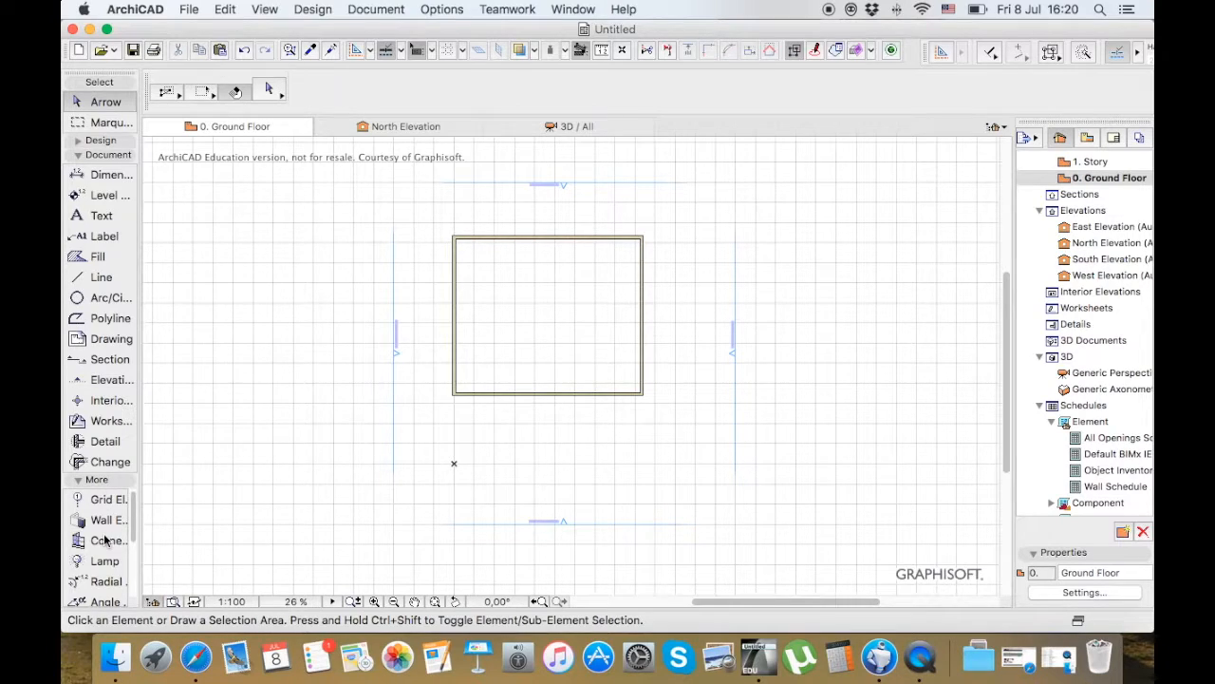
{"action": "scroll", "coordinate": [106, 540], "scroll_direction": "down", "scroll_amount": 3}
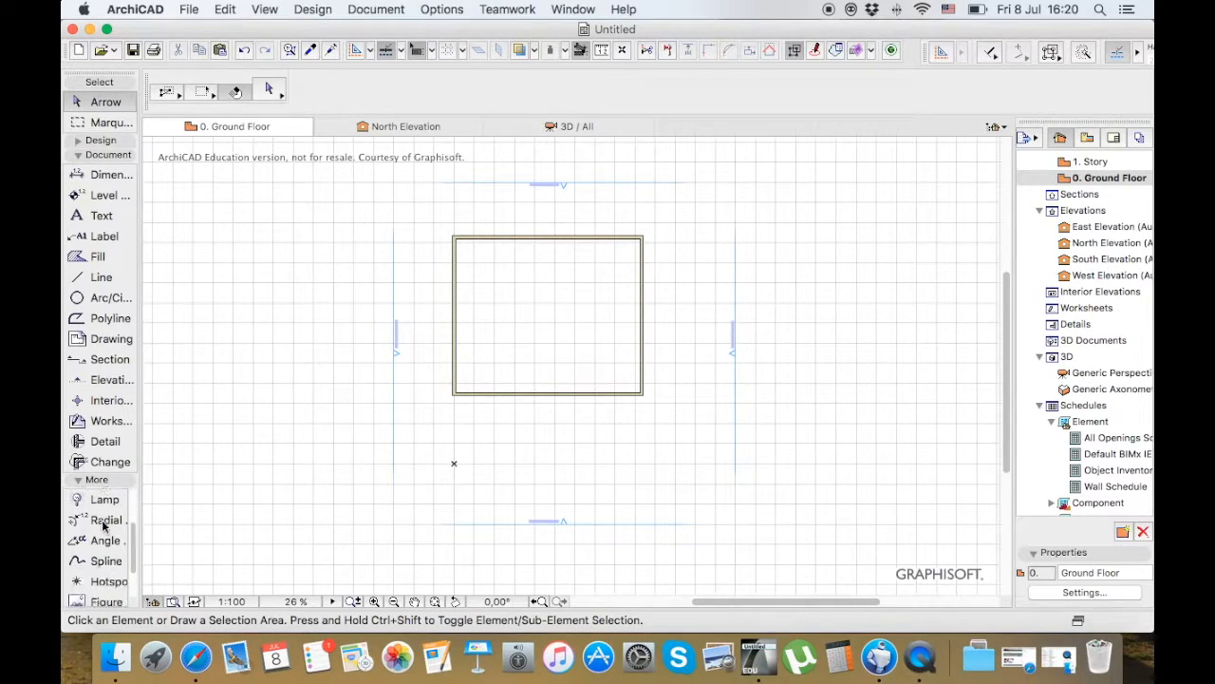
{"action": "scroll", "coordinate": [105, 526], "scroll_direction": "up", "scroll_amount": 3}
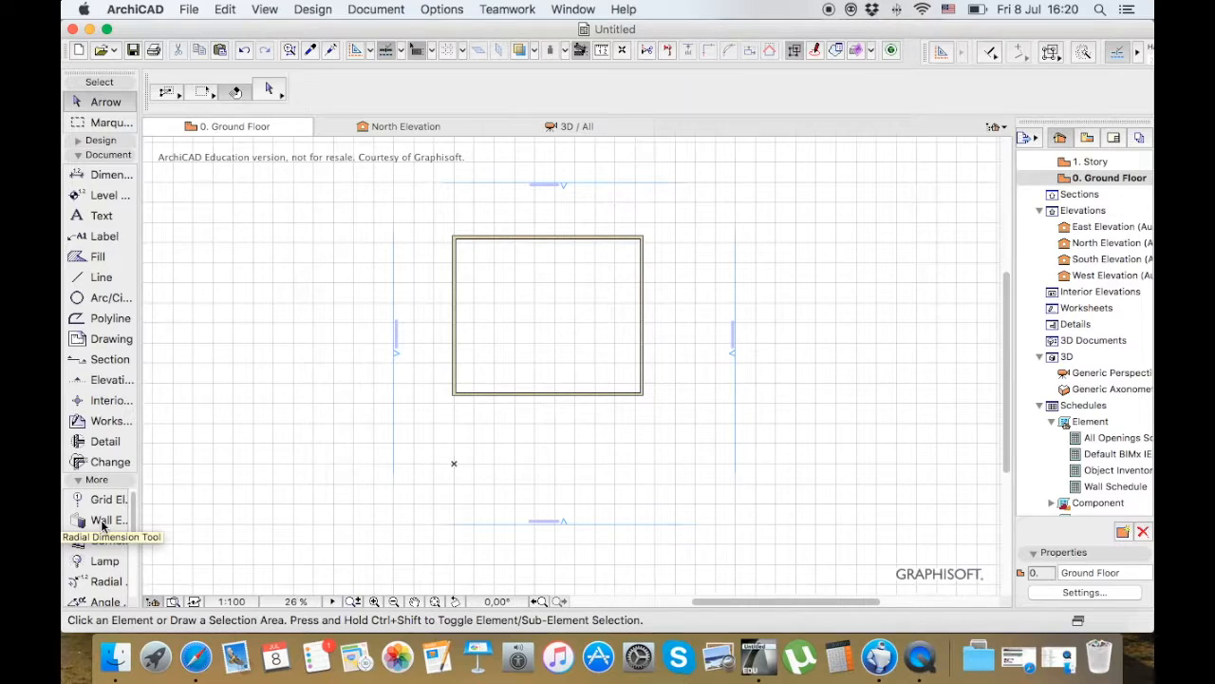
Draw a horizontal section line about 24800 mm long across the upper part of the building, looking towards its lower wall
{"action": "left_click", "coordinate": [102, 359]}
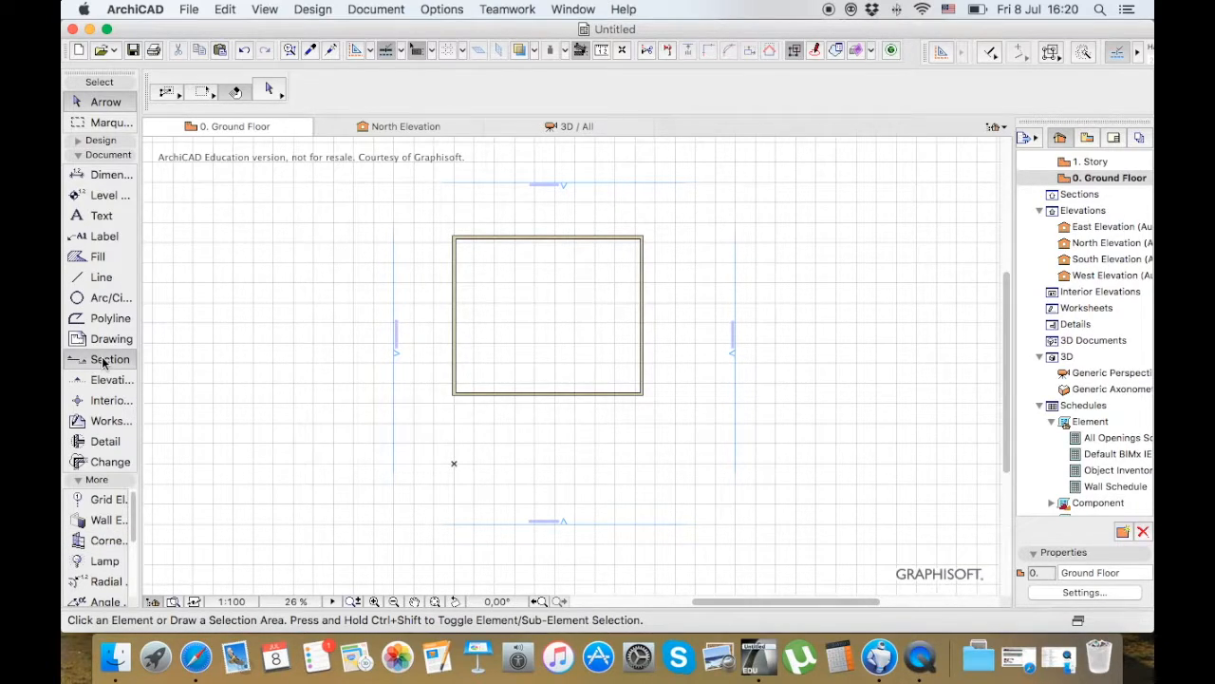
{"action": "left_click", "coordinate": [428, 289]}
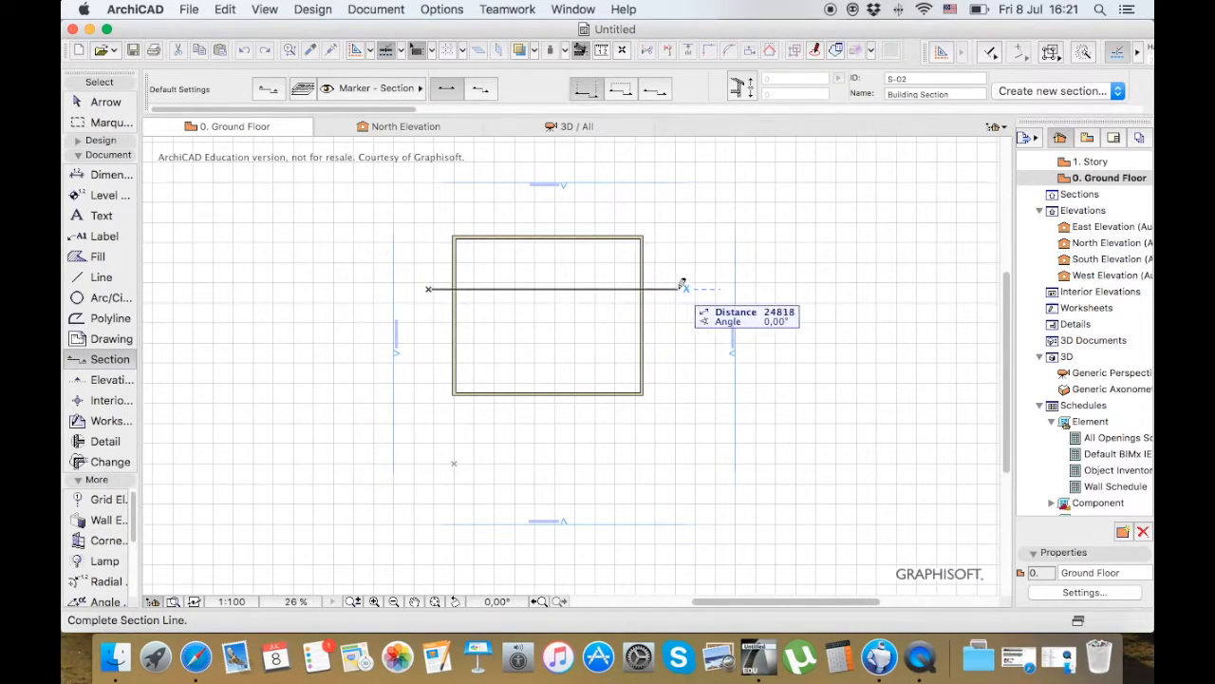
{"action": "left_click", "coordinate": [682, 288]}
{"action": "left_click", "coordinate": [544, 343]}
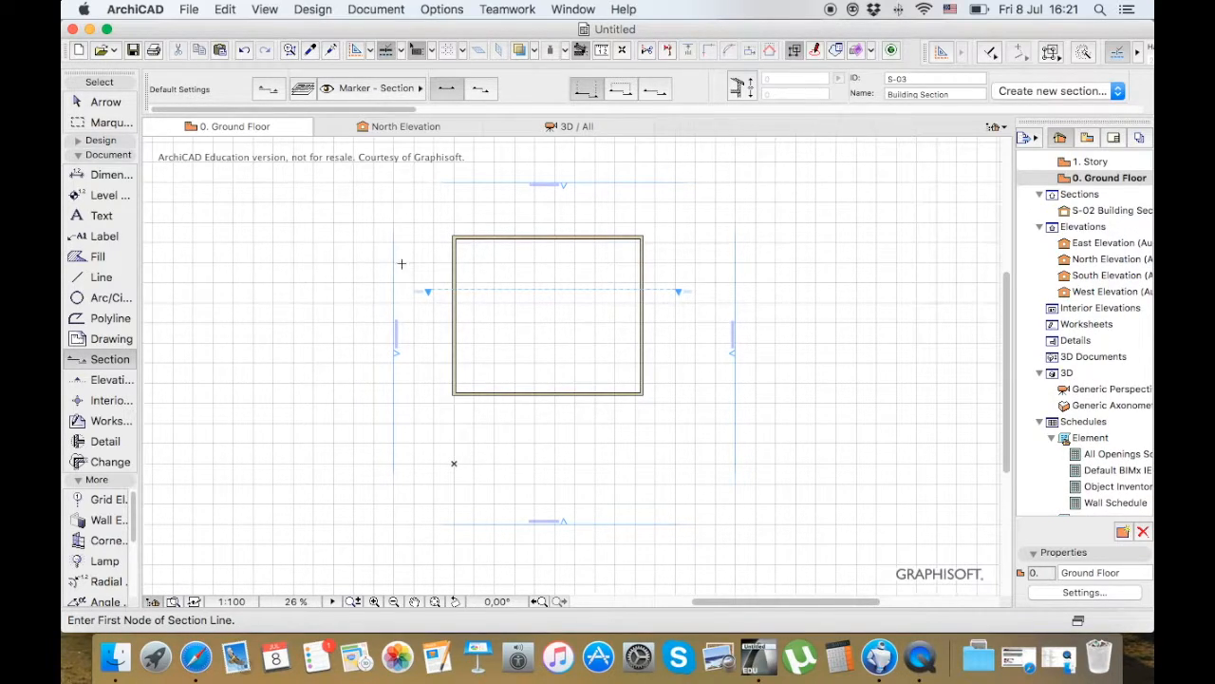
Select the horizontal section line across the building and give it a limited horizontal range
{"action": "left_click", "coordinate": [94, 102]}
{"action": "left_click", "coordinate": [552, 293]}
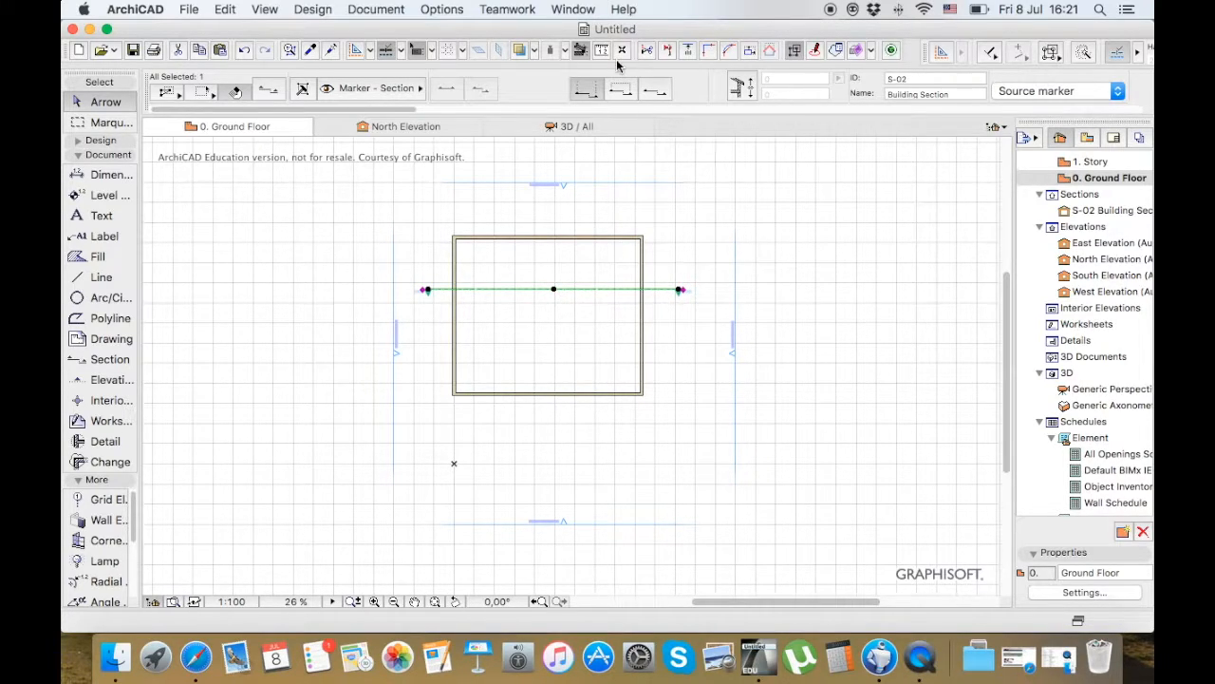
{"action": "left_click", "coordinate": [620, 89]}
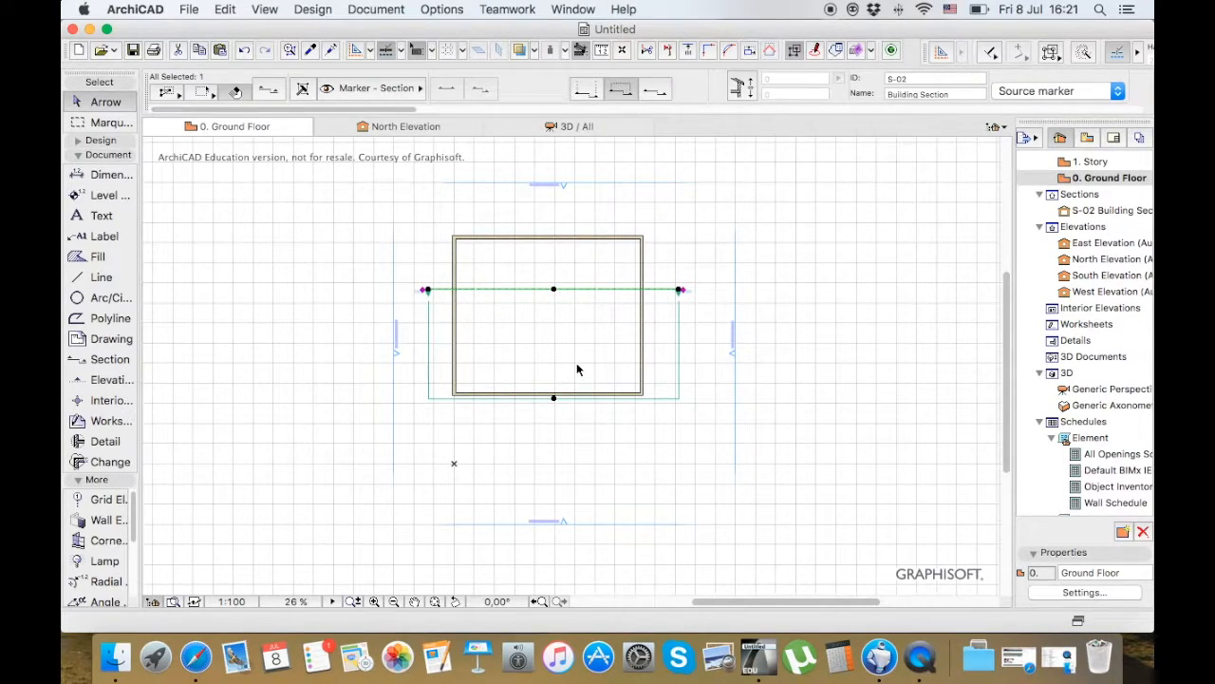
{"action": "left_click", "coordinate": [554, 400]}
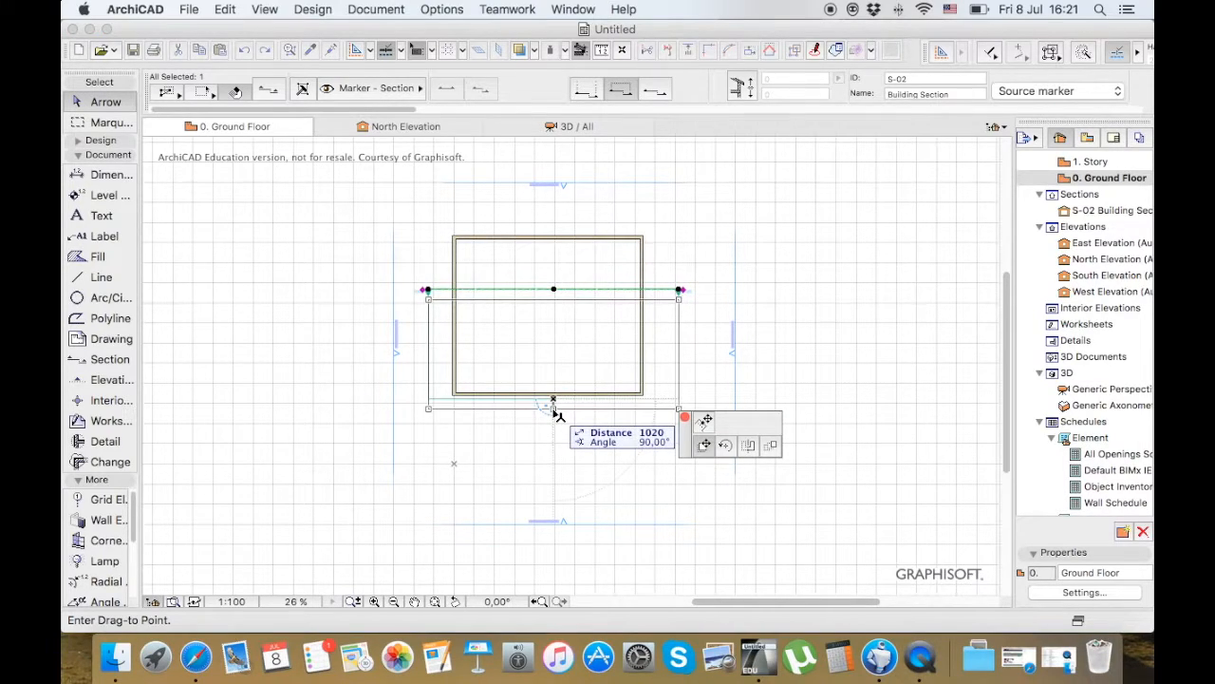
{"action": "key", "text": "Escape"}
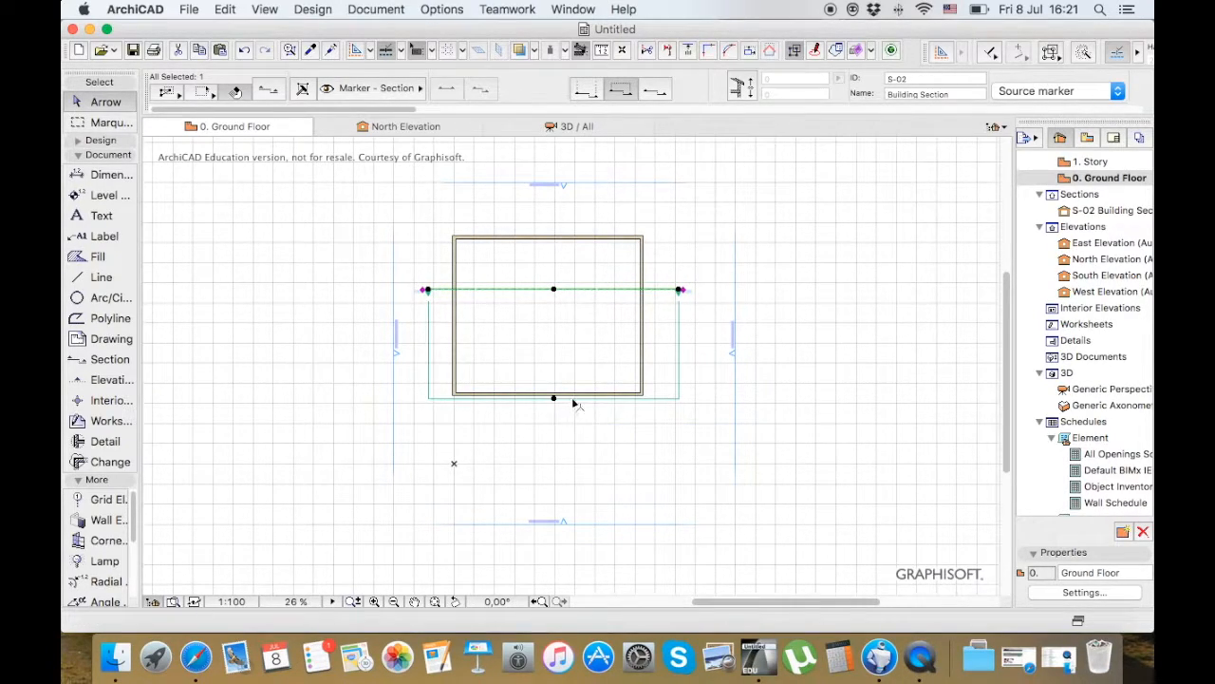
Open the selected section's view and examine the wall seen beyond the cut
{"action": "right_click", "coordinate": [586, 358]}
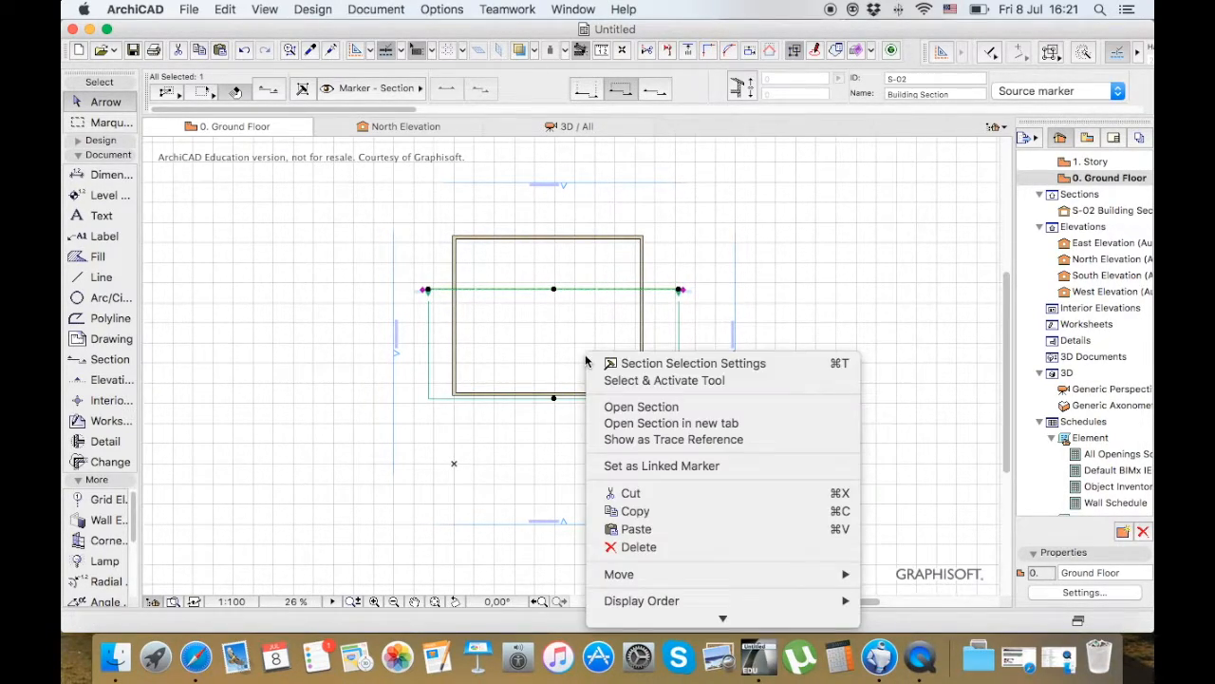
{"action": "left_click", "coordinate": [640, 408]}
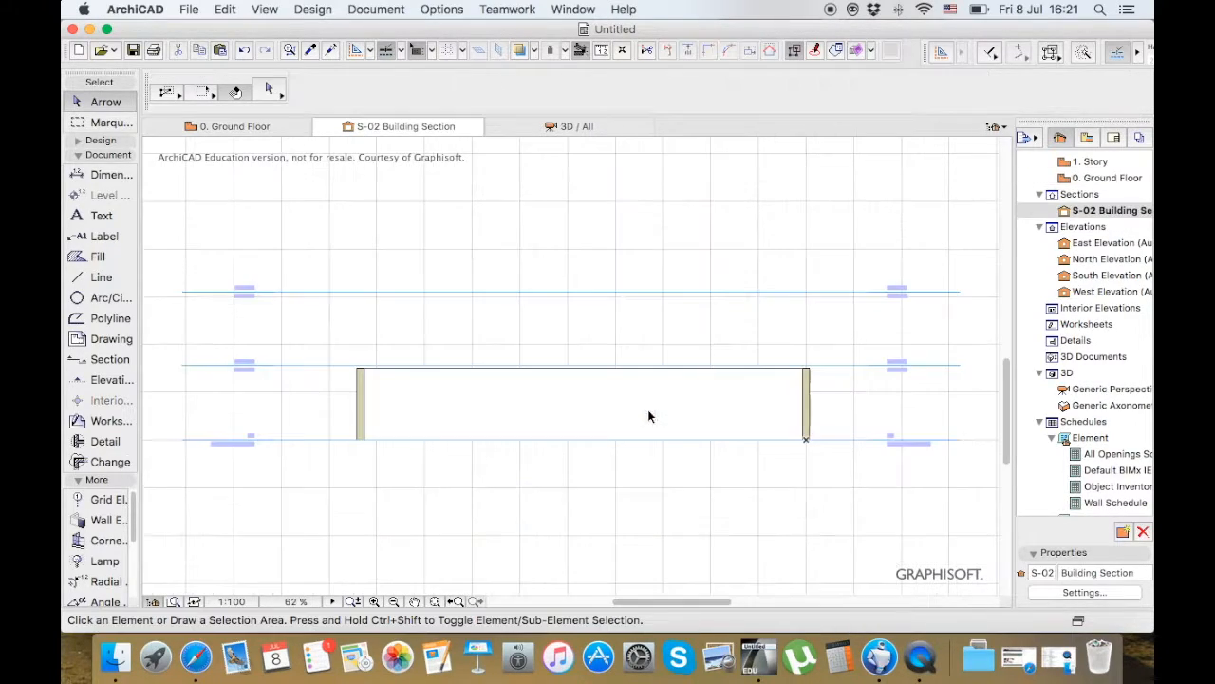
{"action": "left_click", "coordinate": [696, 401]}
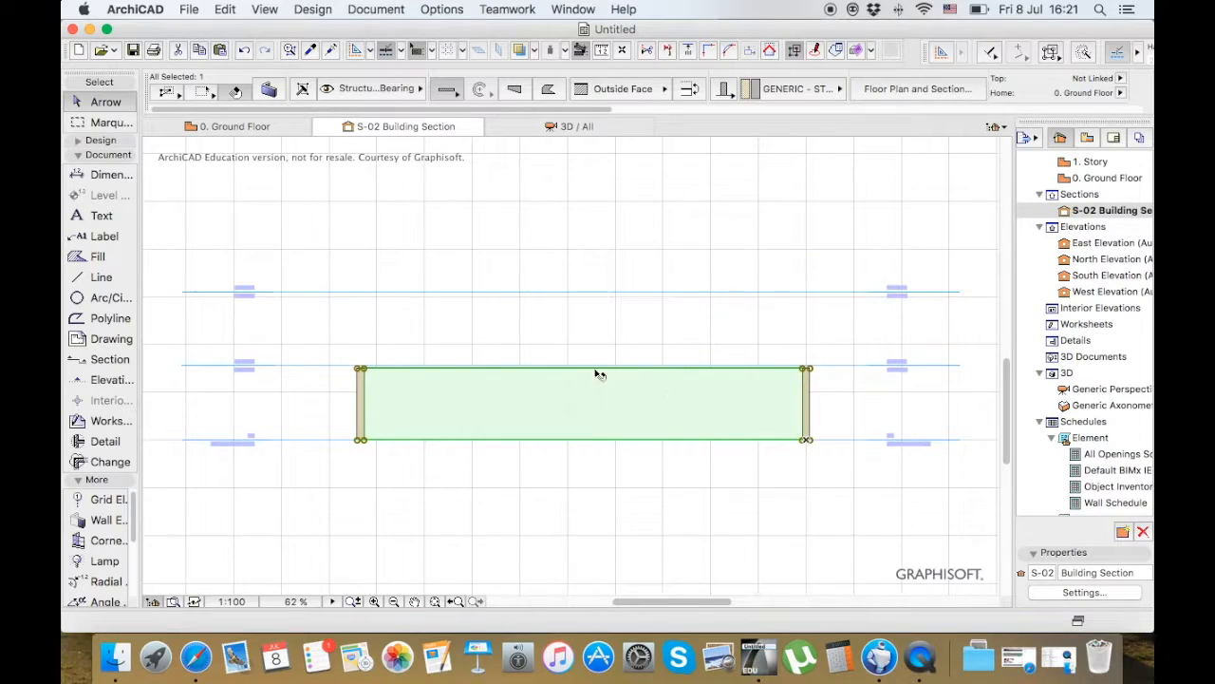
{"action": "left_click", "coordinate": [589, 471]}
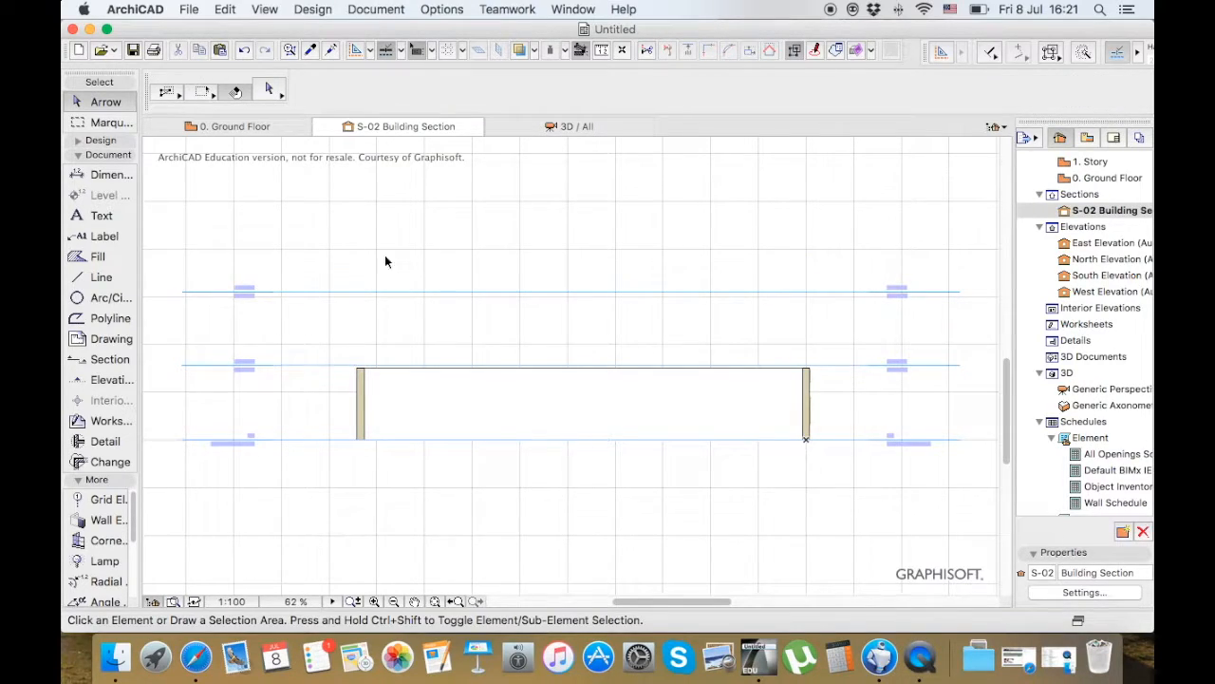
On the ground floor plan, pull the section's depth limit back inside the building, short of the lower wall, and check the section view
{"action": "left_click", "coordinate": [266, 126]}
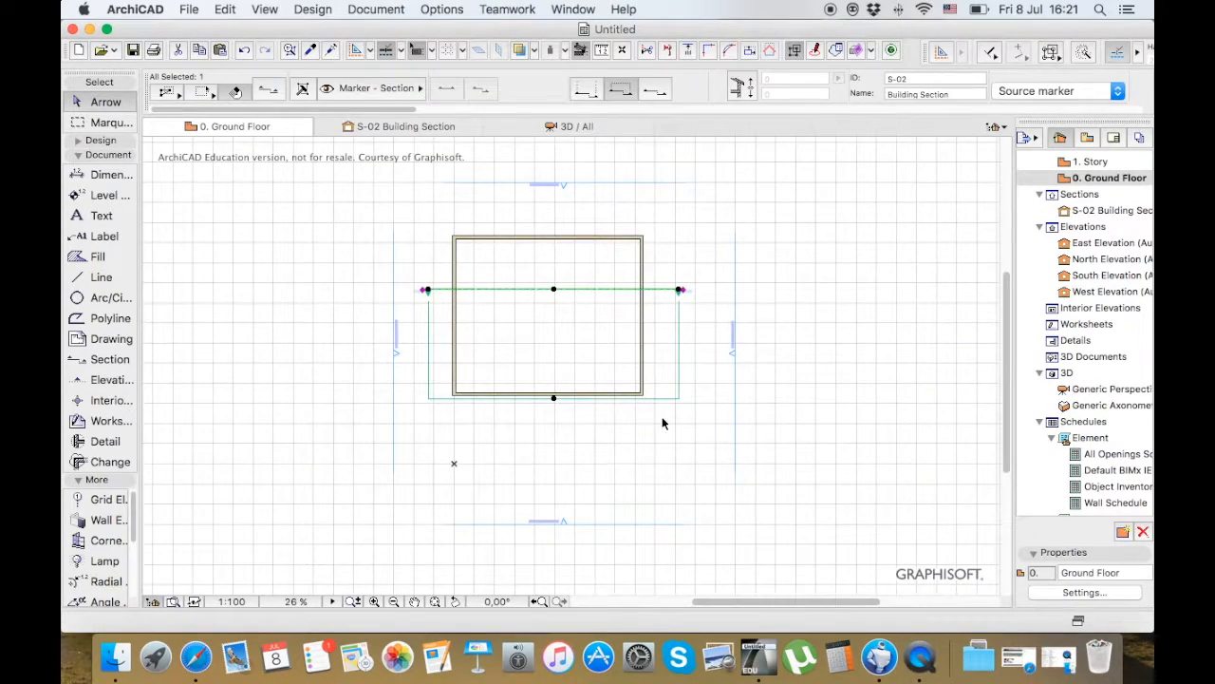
{"action": "left_click", "coordinate": [554, 401]}
{"action": "left_click", "coordinate": [704, 421]}
{"action": "left_click", "coordinate": [553, 356]}
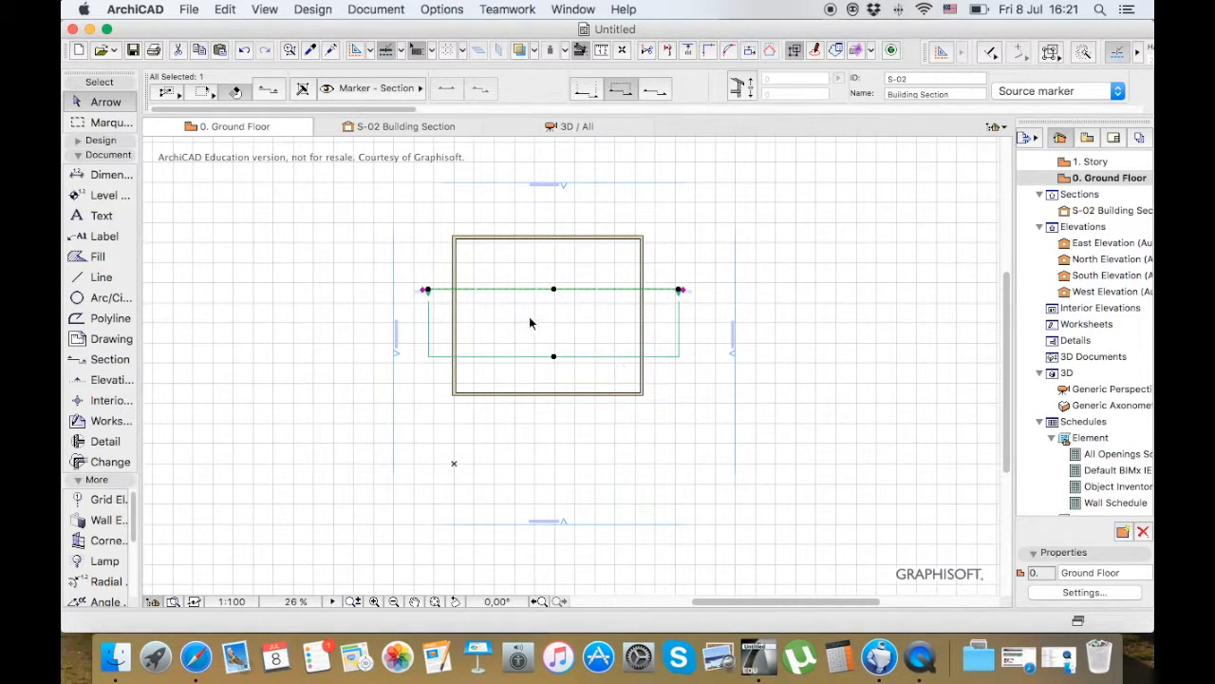
{"action": "left_click", "coordinate": [448, 126]}
{"action": "left_click_drag", "start_coordinate": [625, 342], "coordinate": [538, 461]}
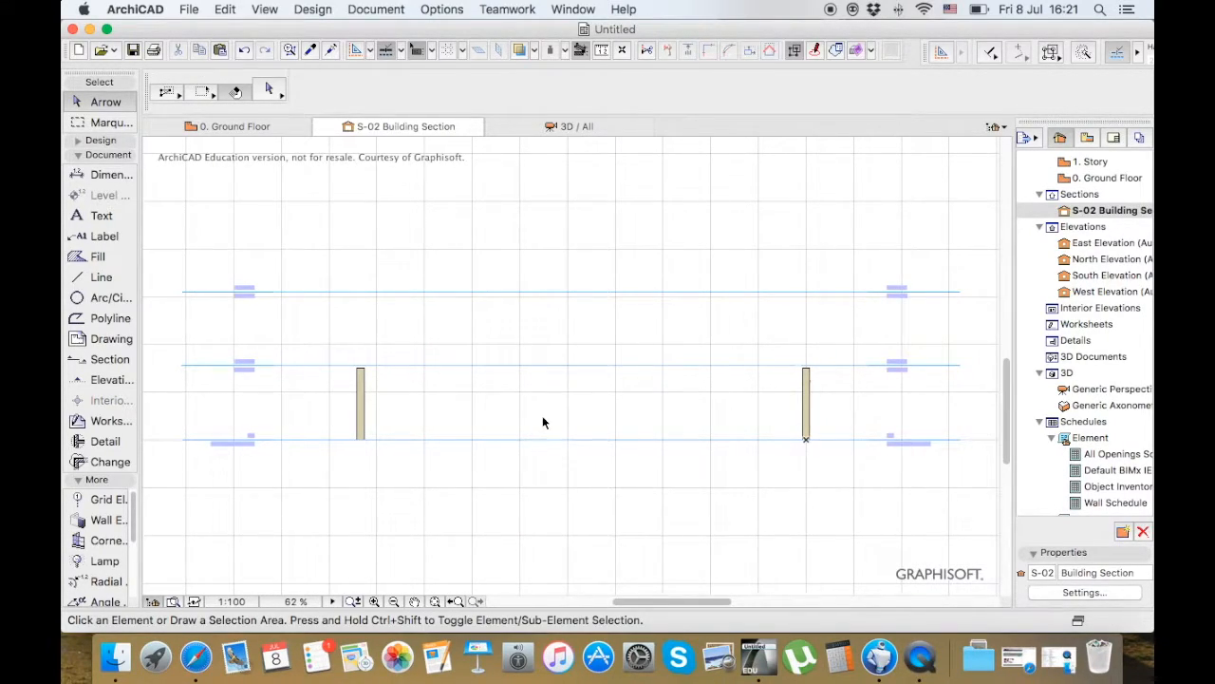
Return to the ground floor plan and extend the section's depth limit about 4675 mm, just past the lower wall
{"action": "left_click", "coordinate": [255, 126]}
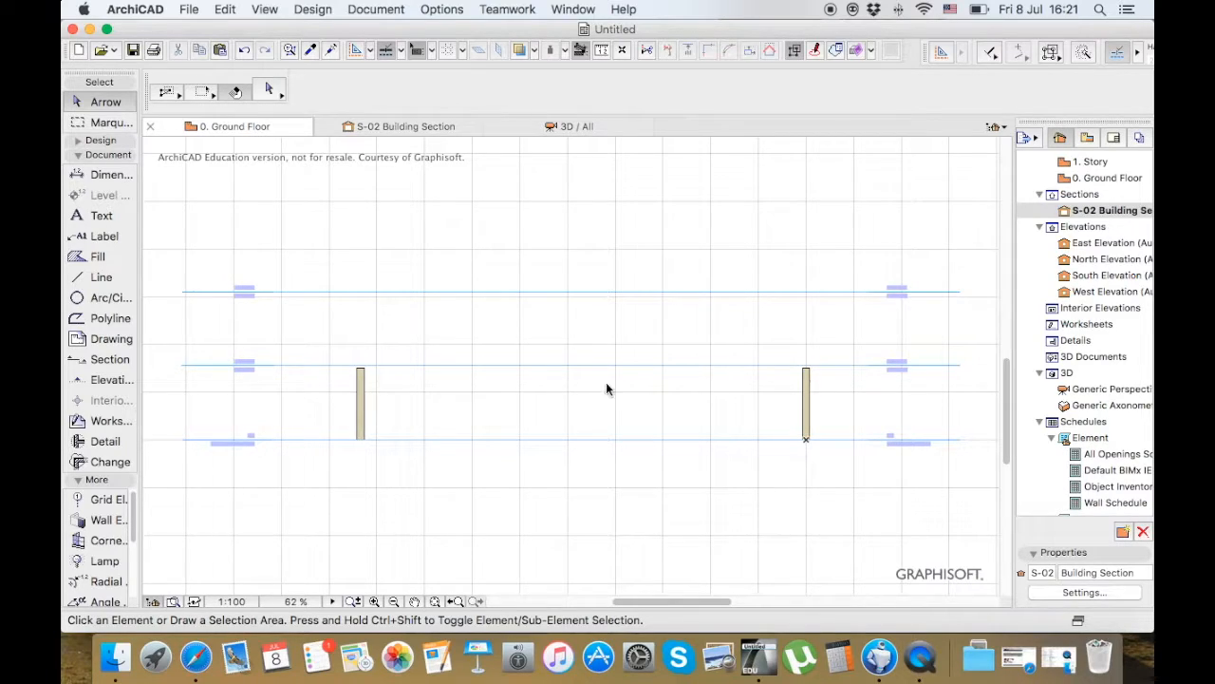
{"action": "left_click", "coordinate": [553, 356]}
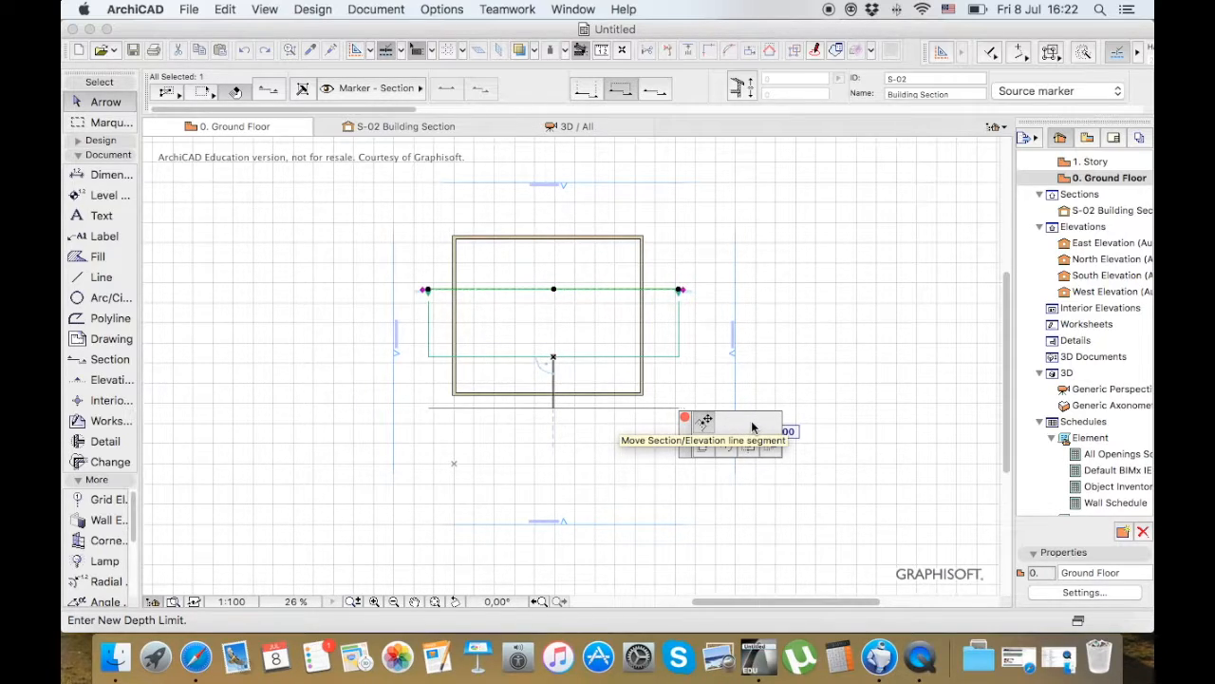
{"action": "left_click", "coordinate": [703, 422]}
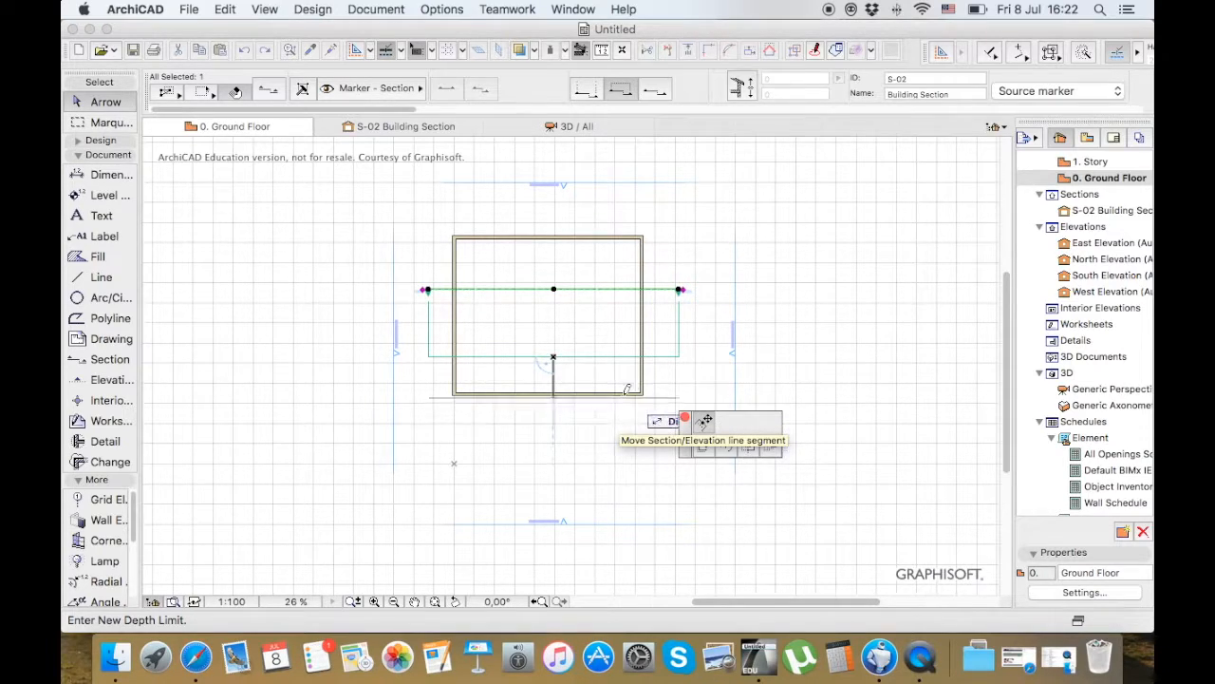
{"action": "left_click", "coordinate": [564, 404]}
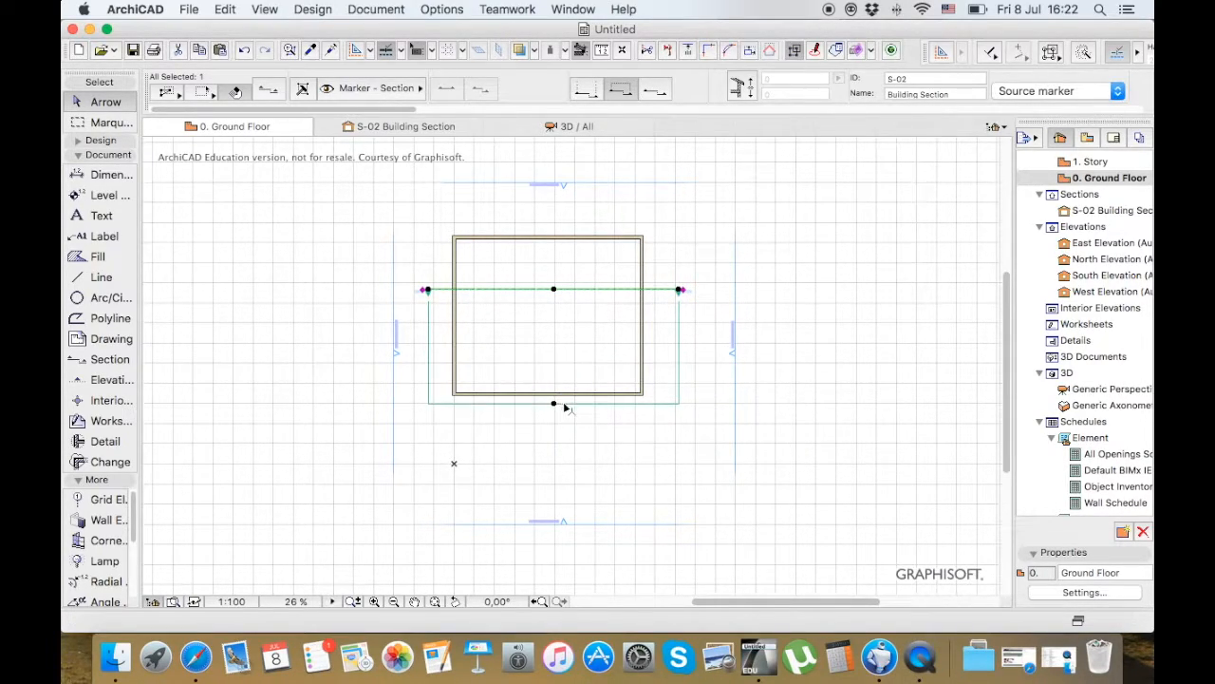
Reopen the Building Section view and examine the long wall between the two cut walls
{"action": "left_click", "coordinate": [422, 126]}
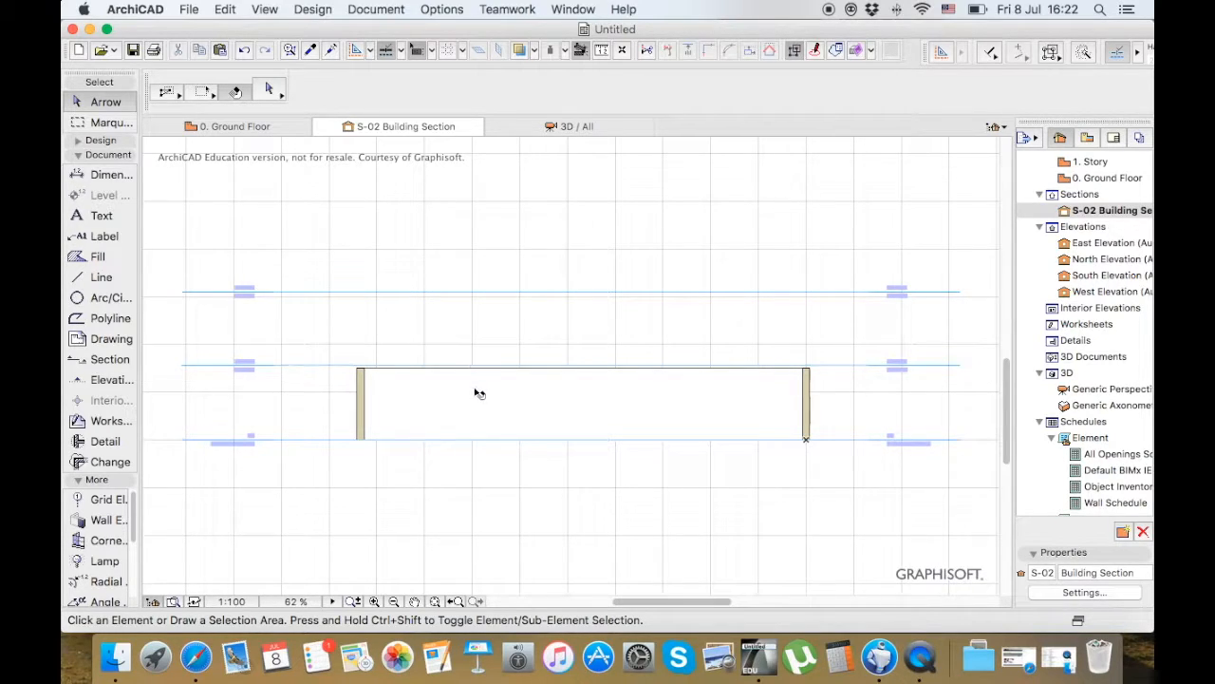
{"action": "mouse_move", "coordinate": [487, 393]}
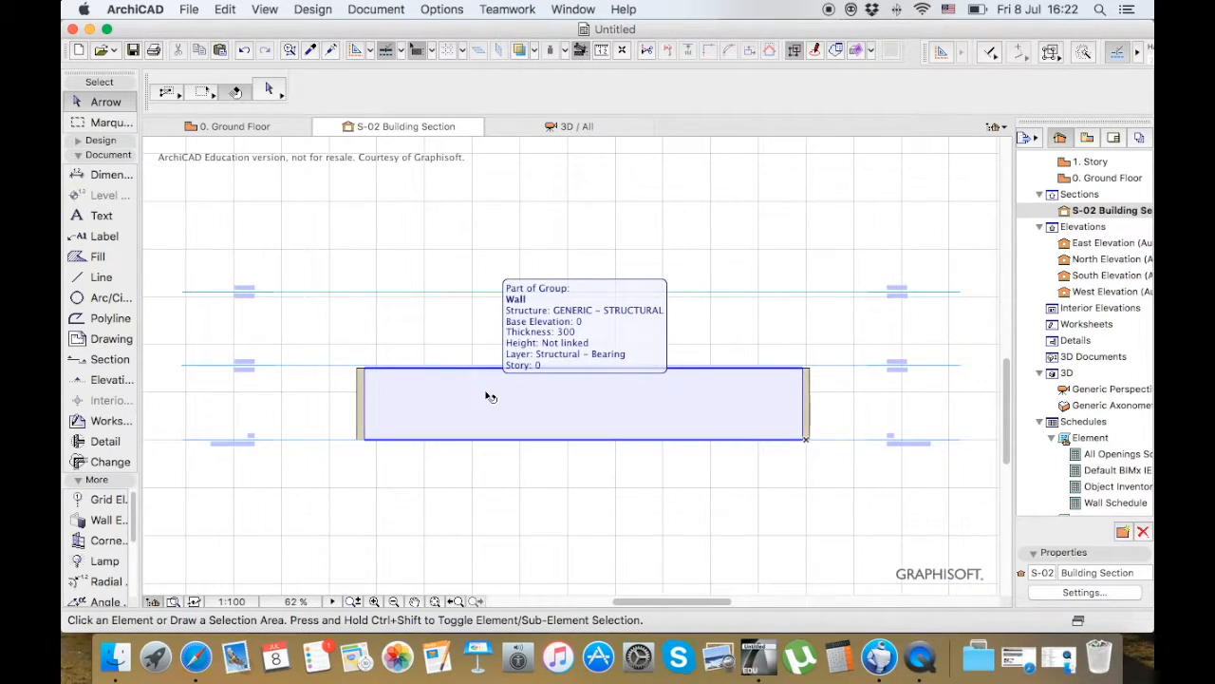
{"action": "left_click", "coordinate": [490, 397]}
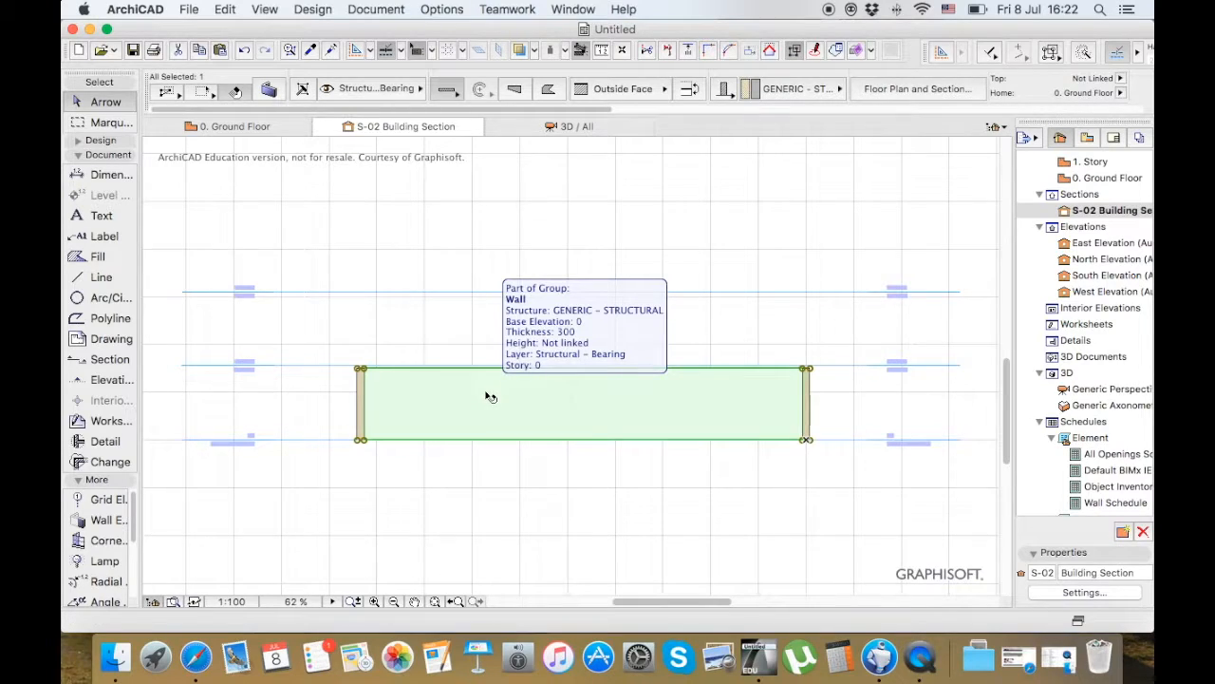
{"action": "left_click", "coordinate": [370, 256]}
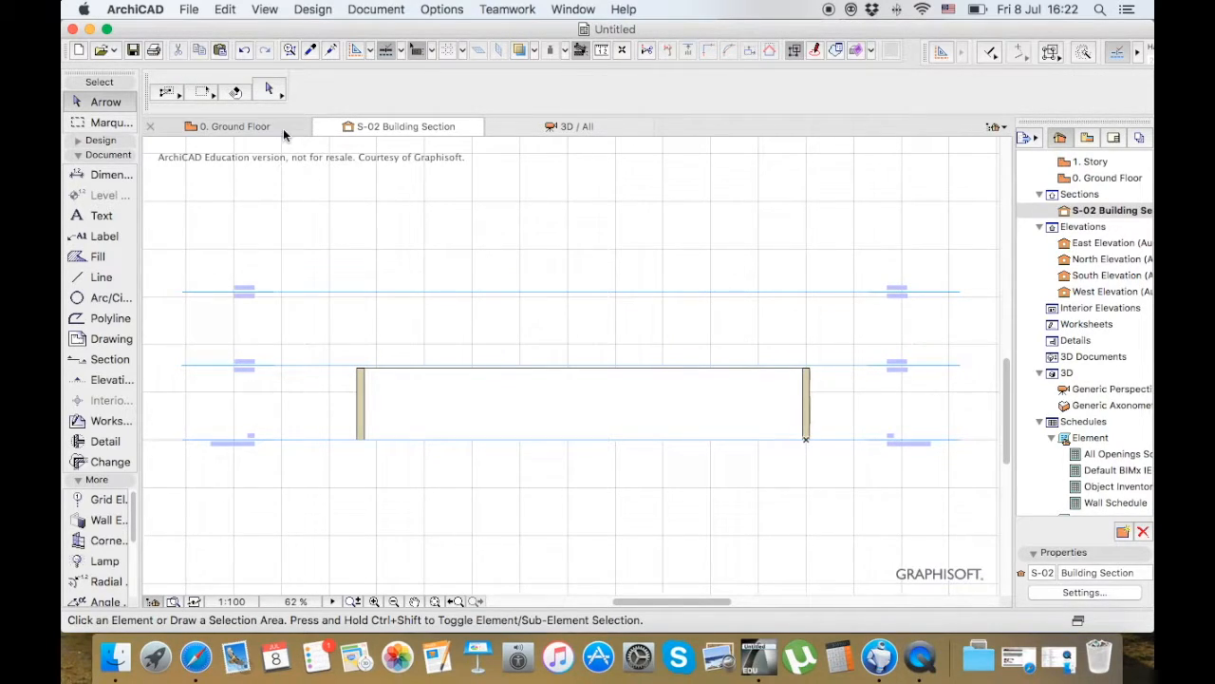
{"action": "left_click", "coordinate": [401, 374]}
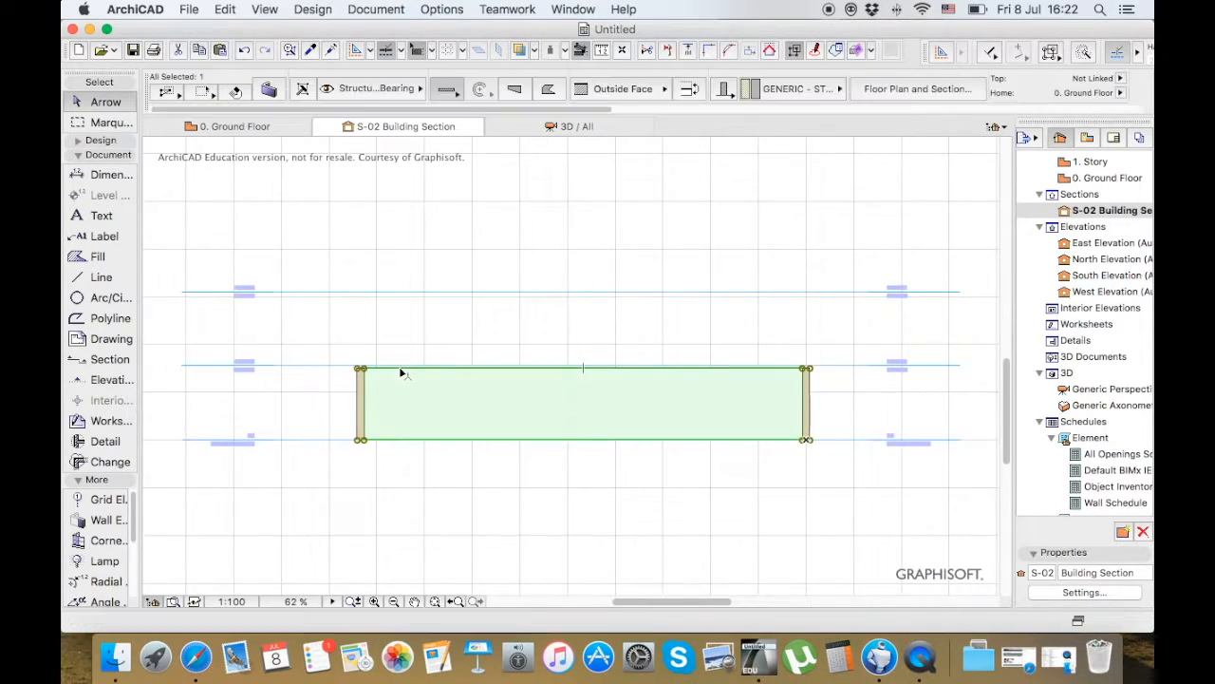
{"action": "key", "text": "Escape"}
{"action": "left_click", "coordinate": [446, 408]}
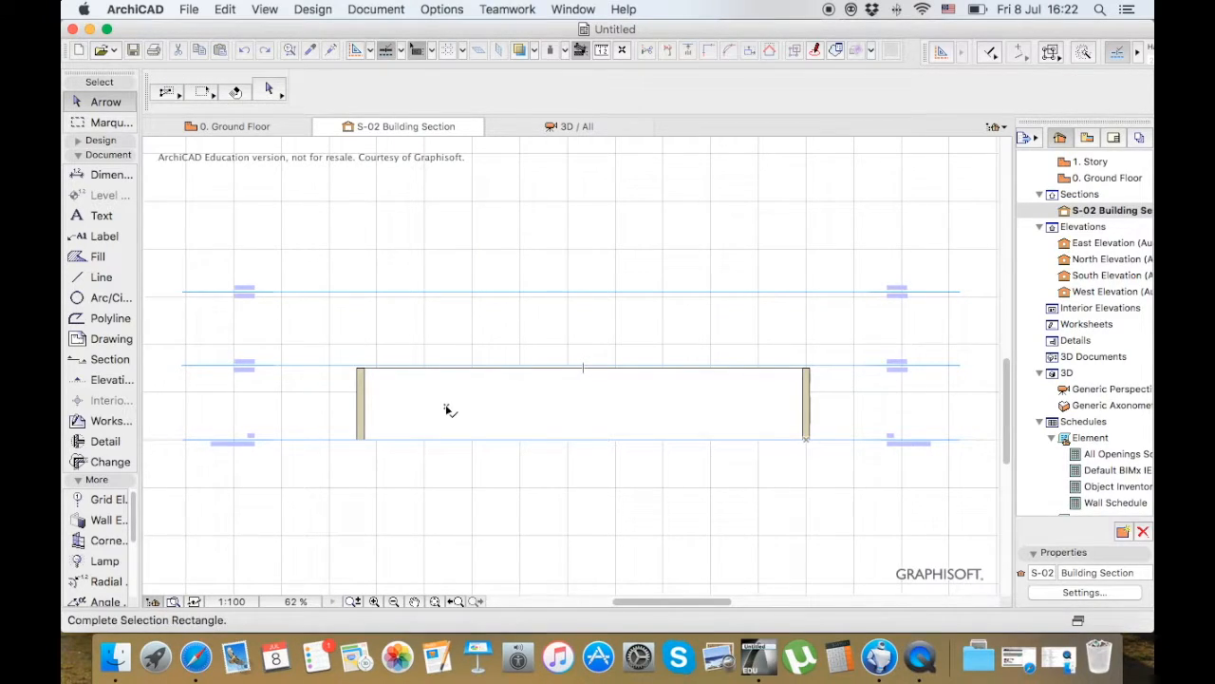
{"action": "key", "text": "Escape"}
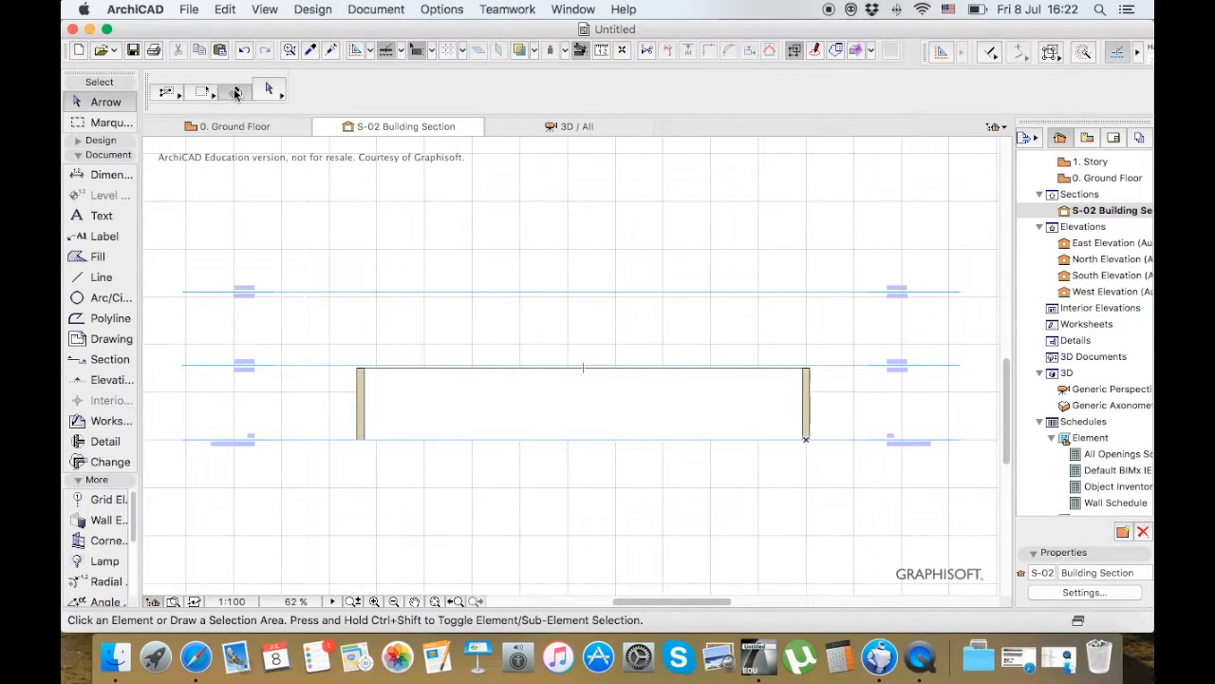
On the ground floor plan, drag the whole section clear of the building to its right, and shift it about 2536 mm further down
{"action": "left_click", "coordinate": [269, 126]}
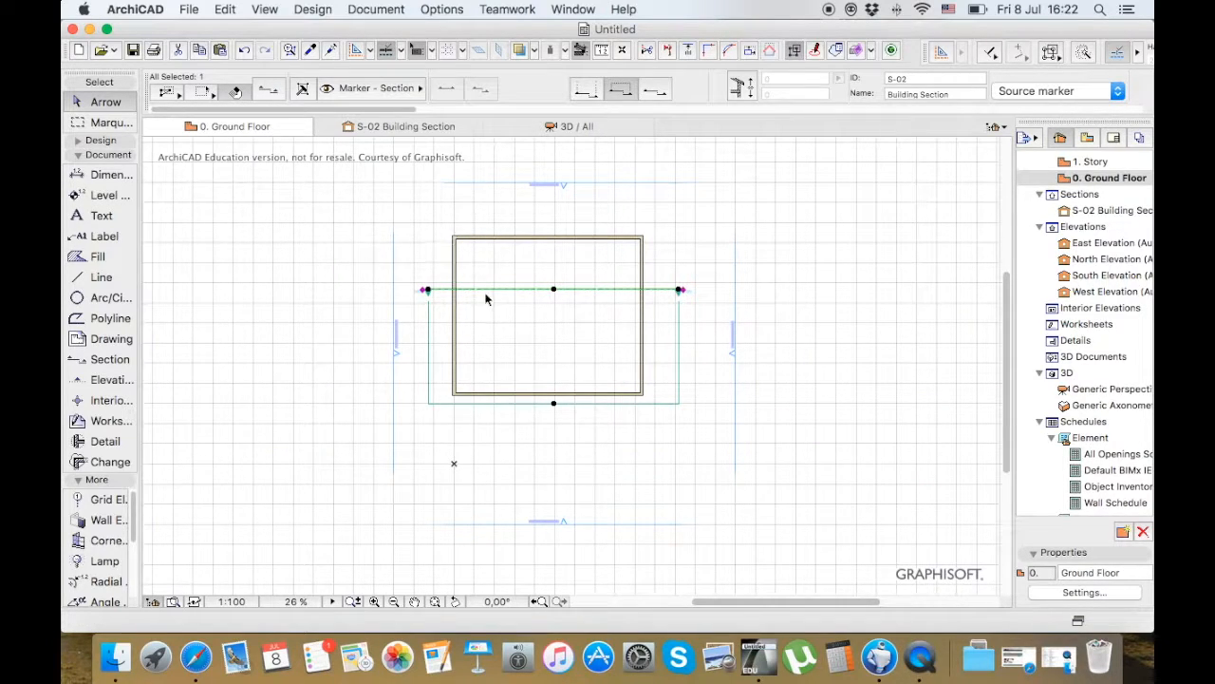
{"action": "left_click", "coordinate": [555, 289]}
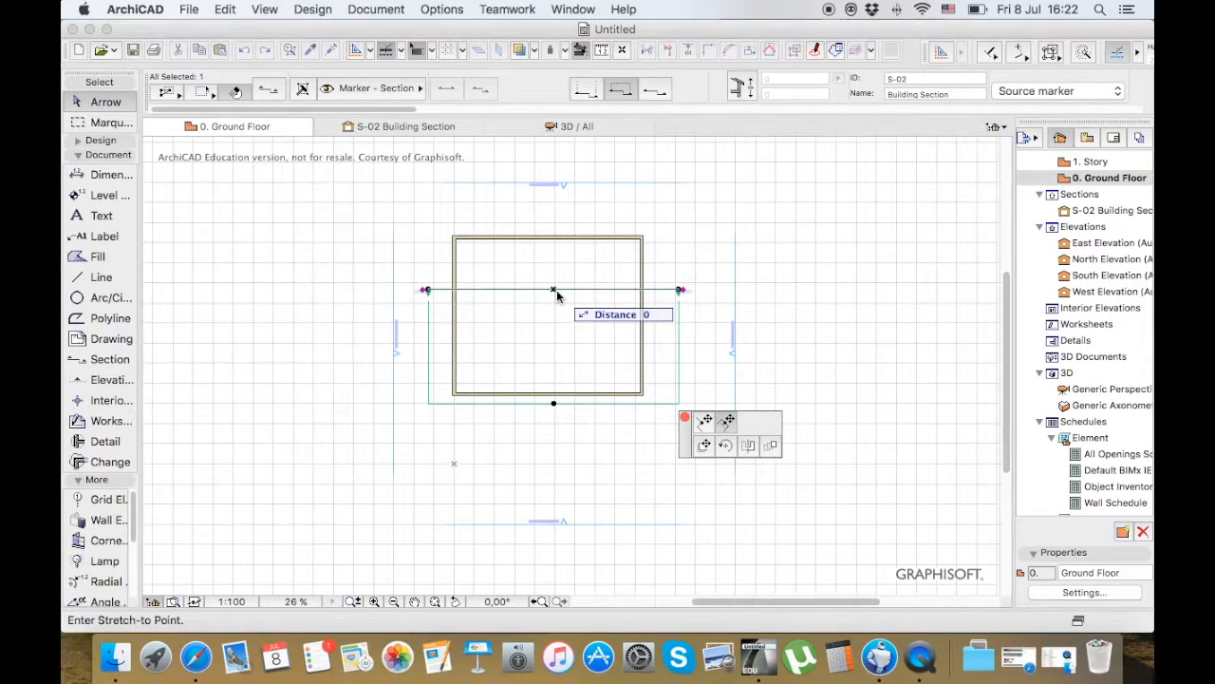
{"action": "left_click", "coordinate": [703, 445]}
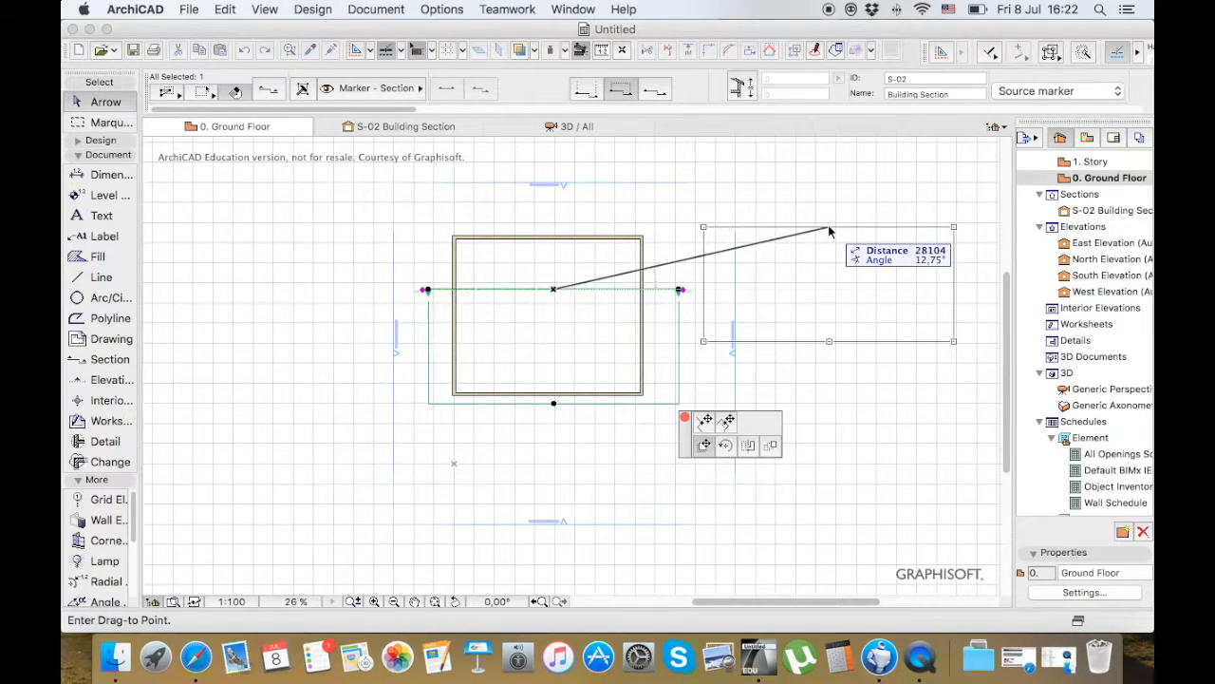
{"action": "left_click", "coordinate": [880, 213]}
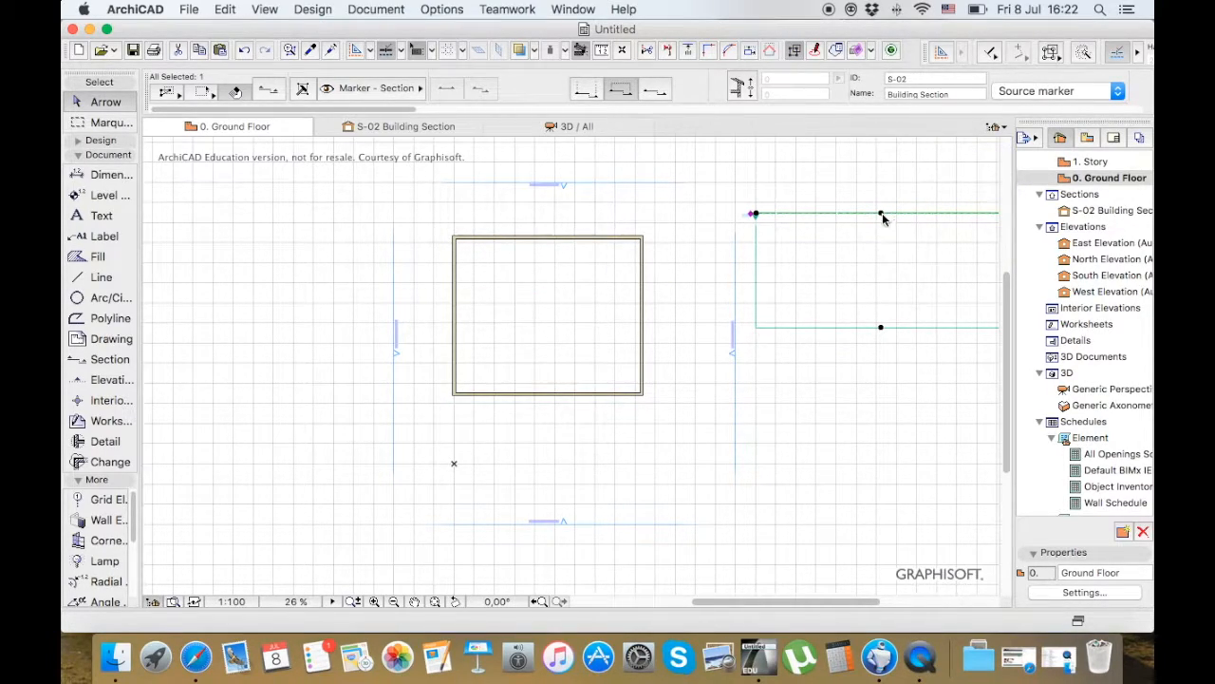
{"action": "left_click", "coordinate": [881, 217]}
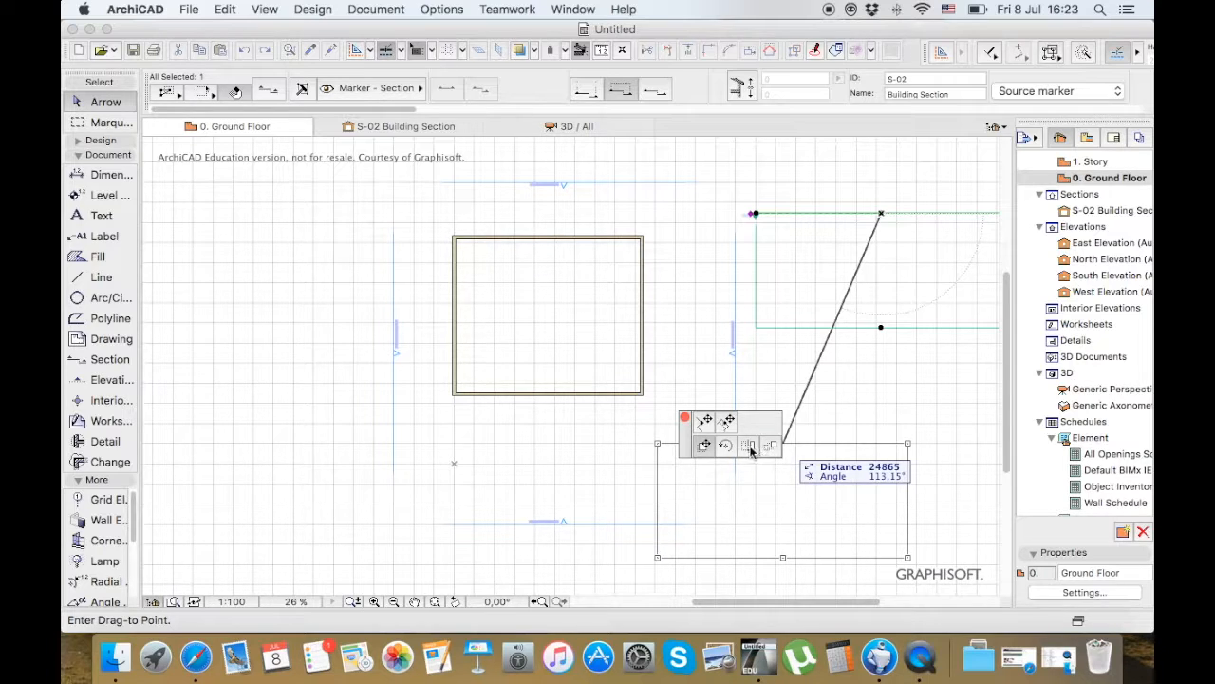
{"action": "left_click", "coordinate": [887, 239]}
{"action": "right_click", "coordinate": [886, 240]}
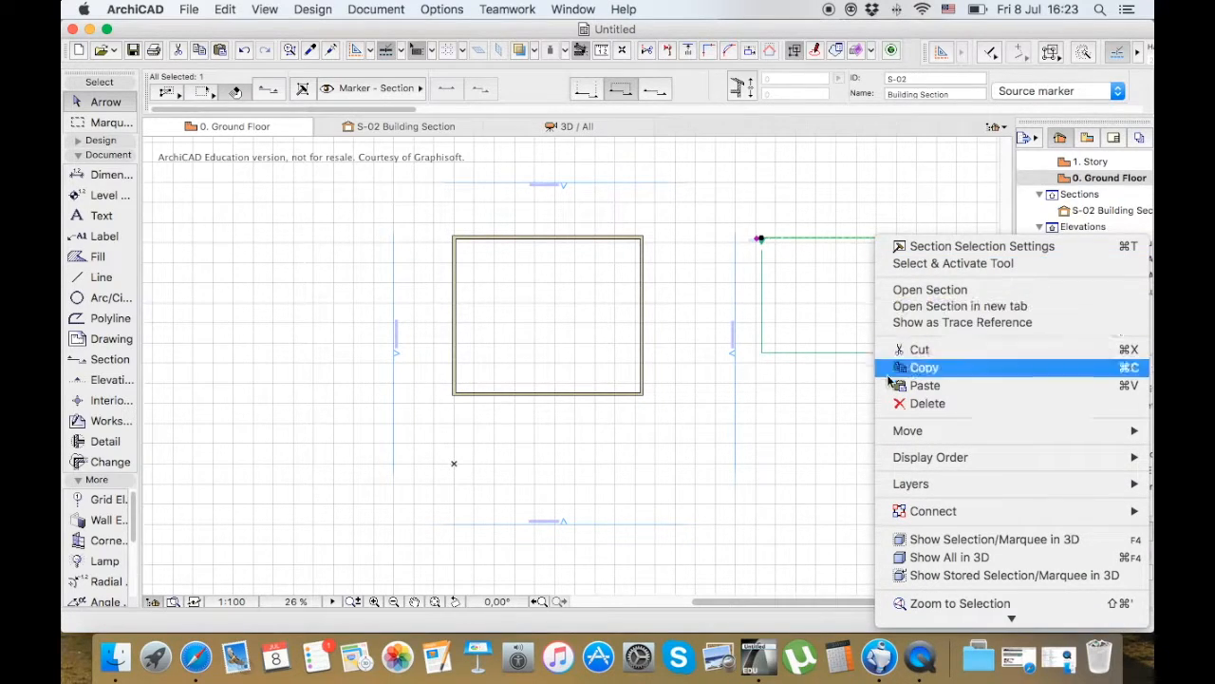
{"action": "mouse_move", "coordinate": [902, 432]}
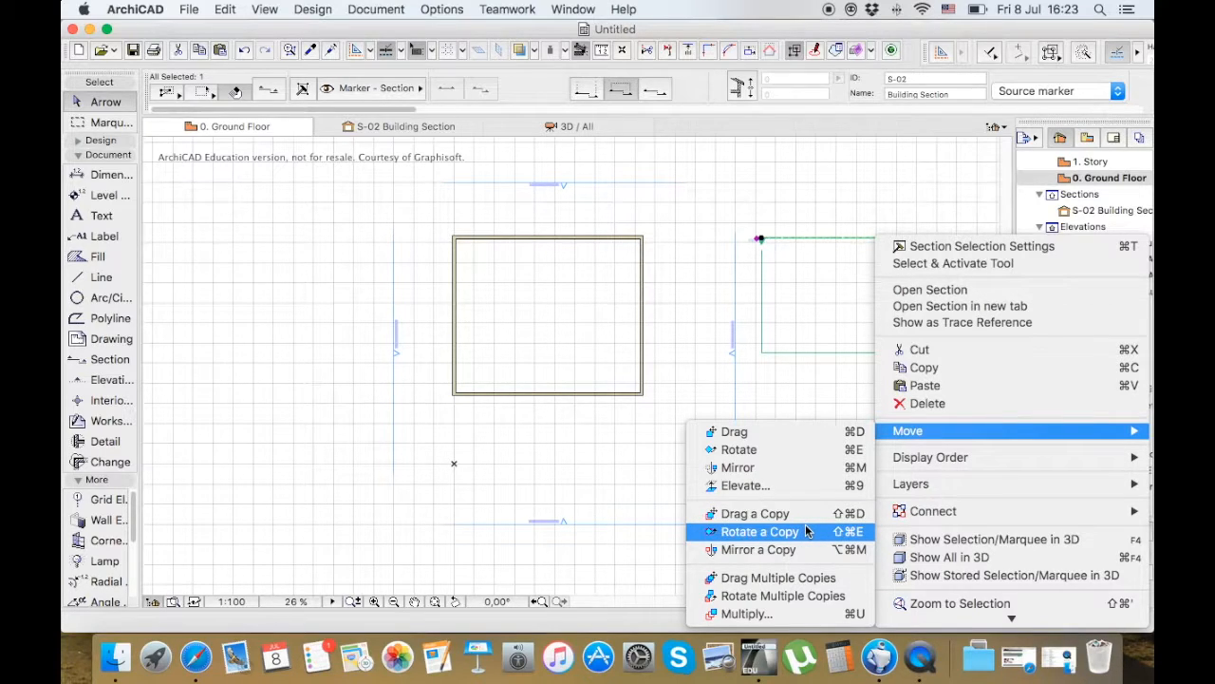
{"action": "left_click", "coordinate": [803, 577]}
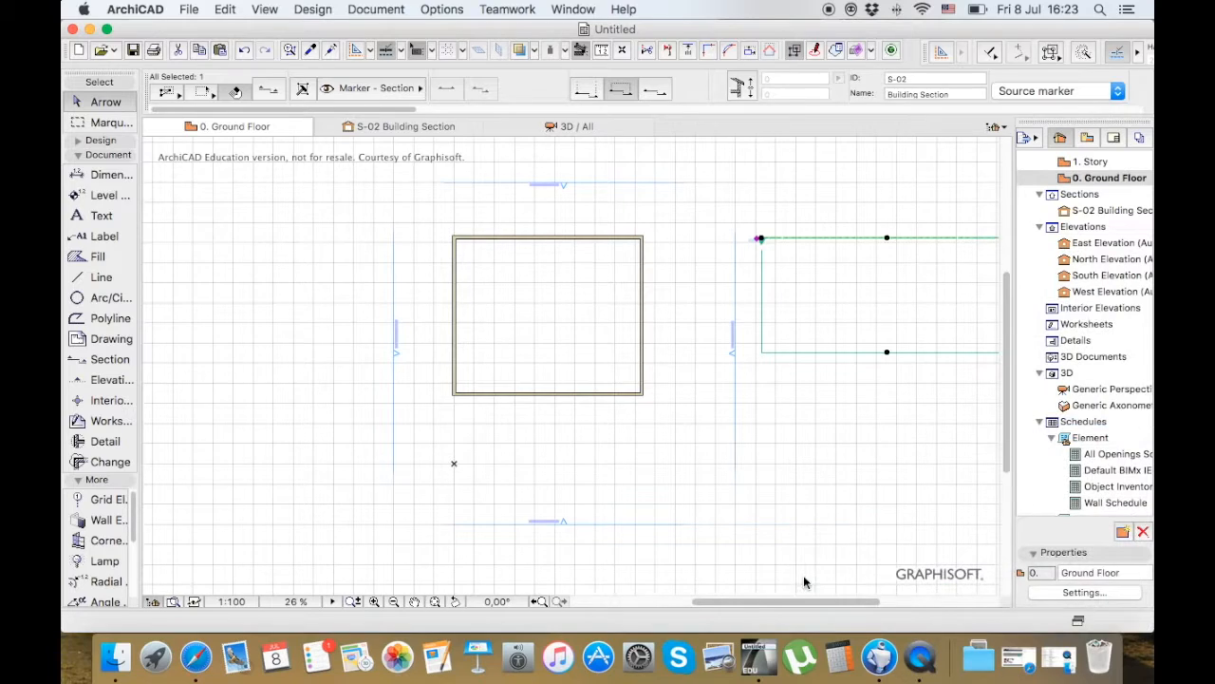
Drag the building's upper wall 3000 mm straight down into the plan, and undo the move
{"action": "left_click", "coordinate": [591, 238]}
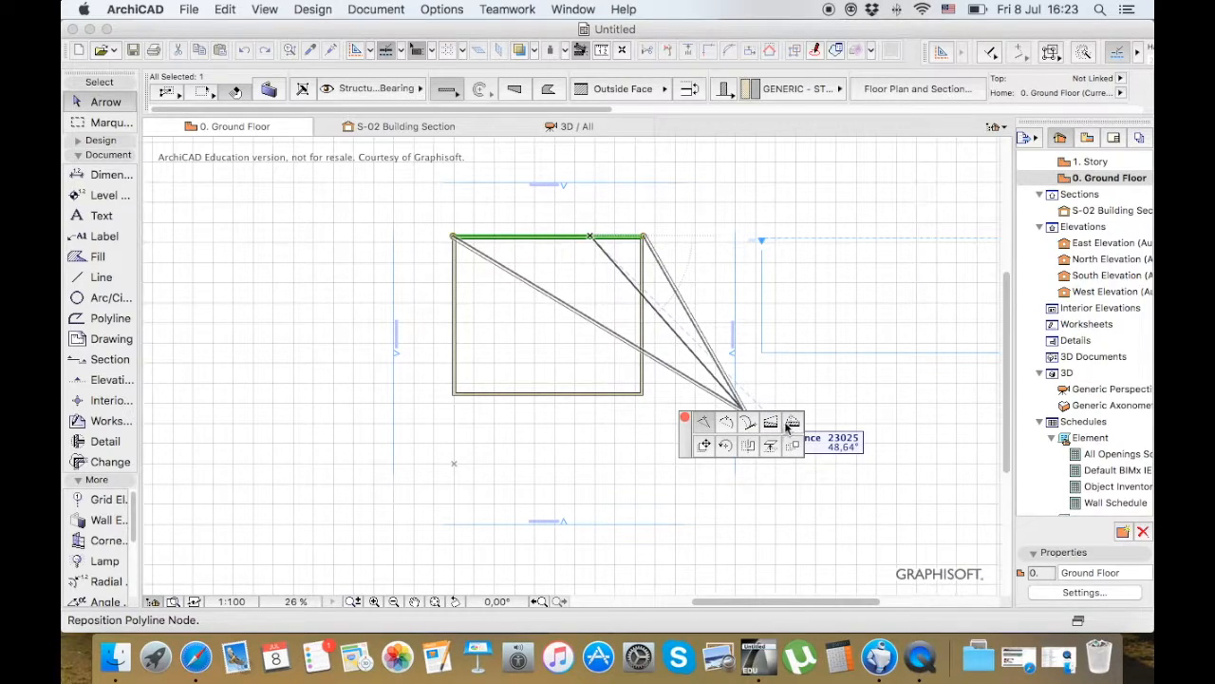
{"action": "left_click", "coordinate": [703, 445]}
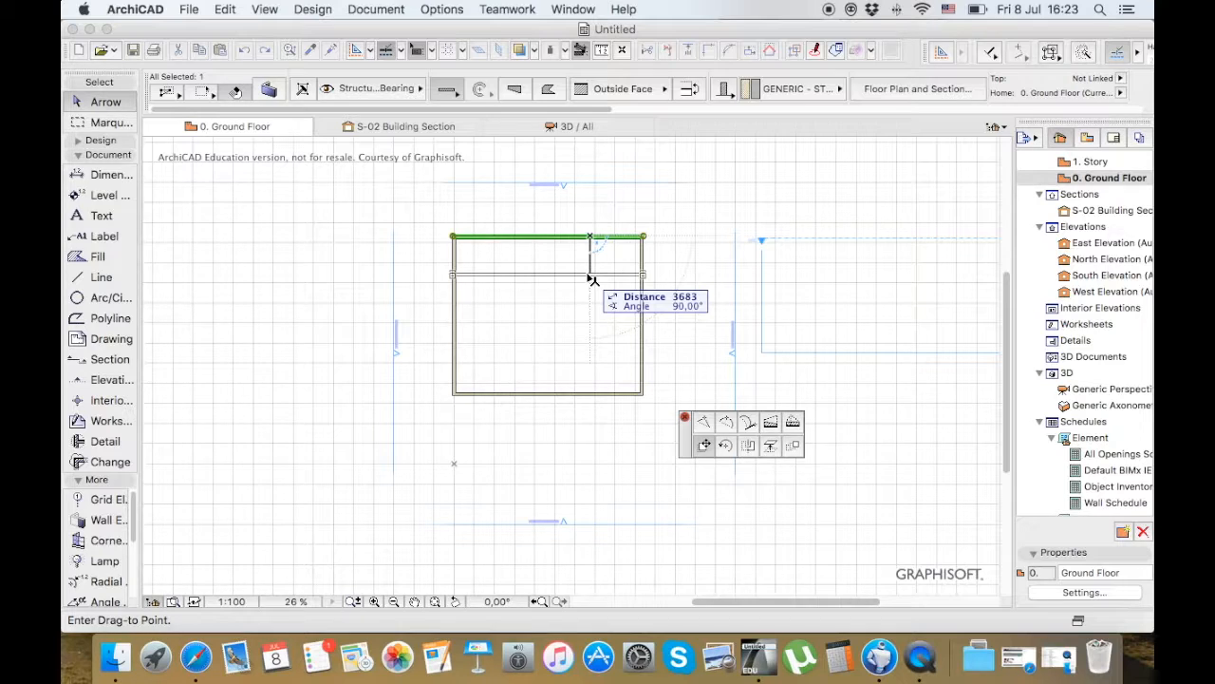
{"action": "type", "text": "3000"}
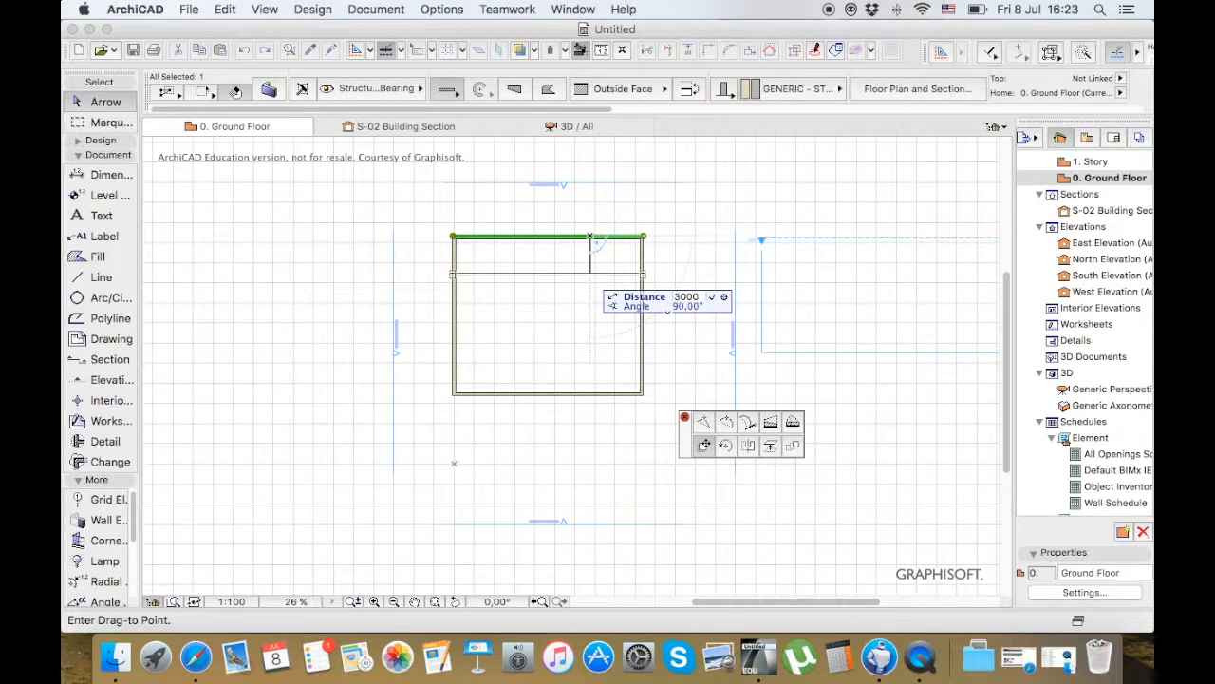
{"action": "key", "text": "Return"}
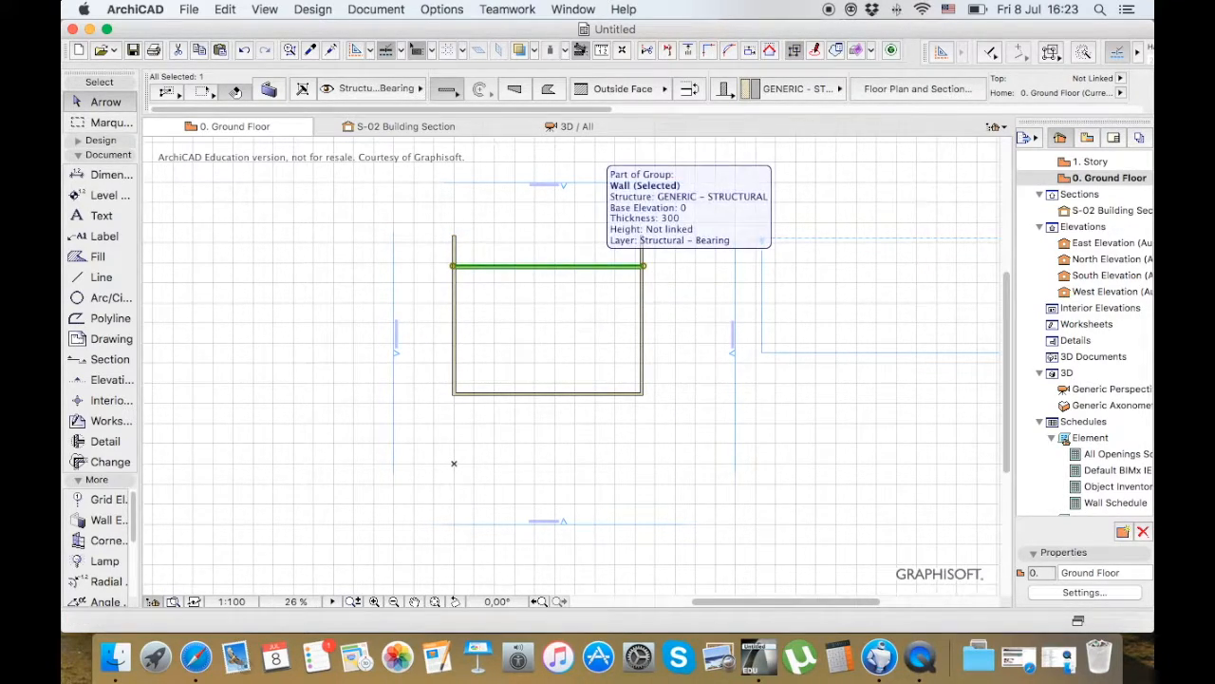
{"action": "key", "text": "super+z"}
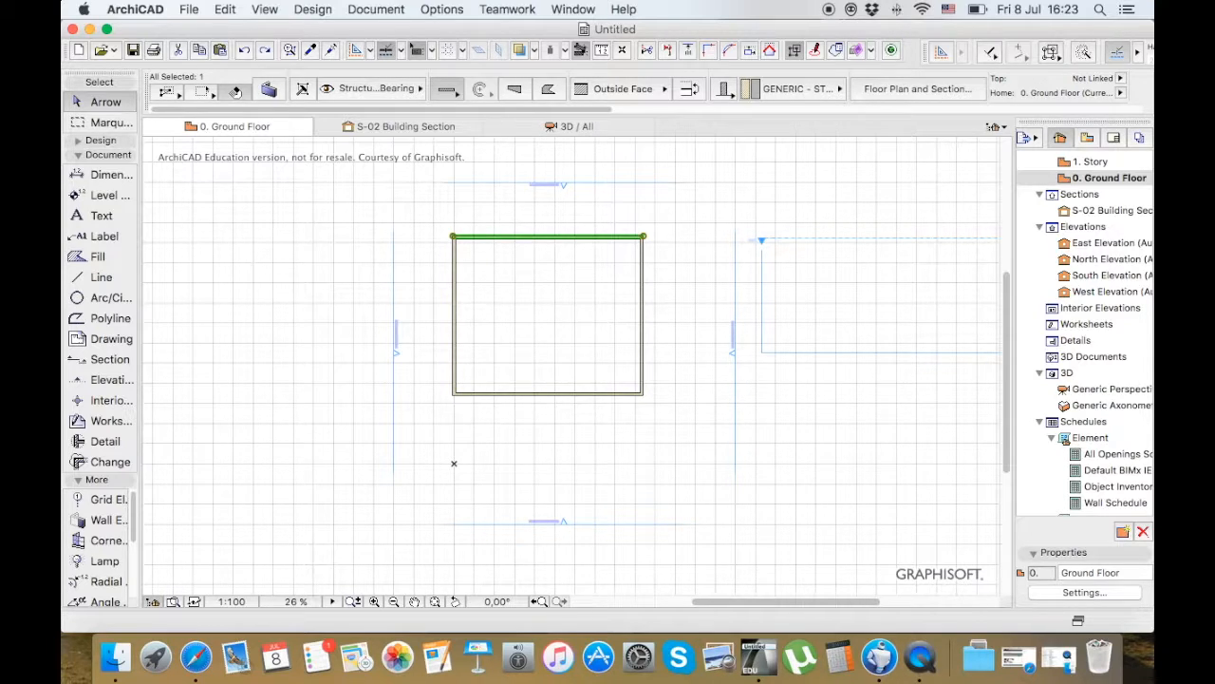
Deselect the wall, view the building's walls in the 3D window, and return to the ground floor plan
{"action": "key", "text": "Escape"}
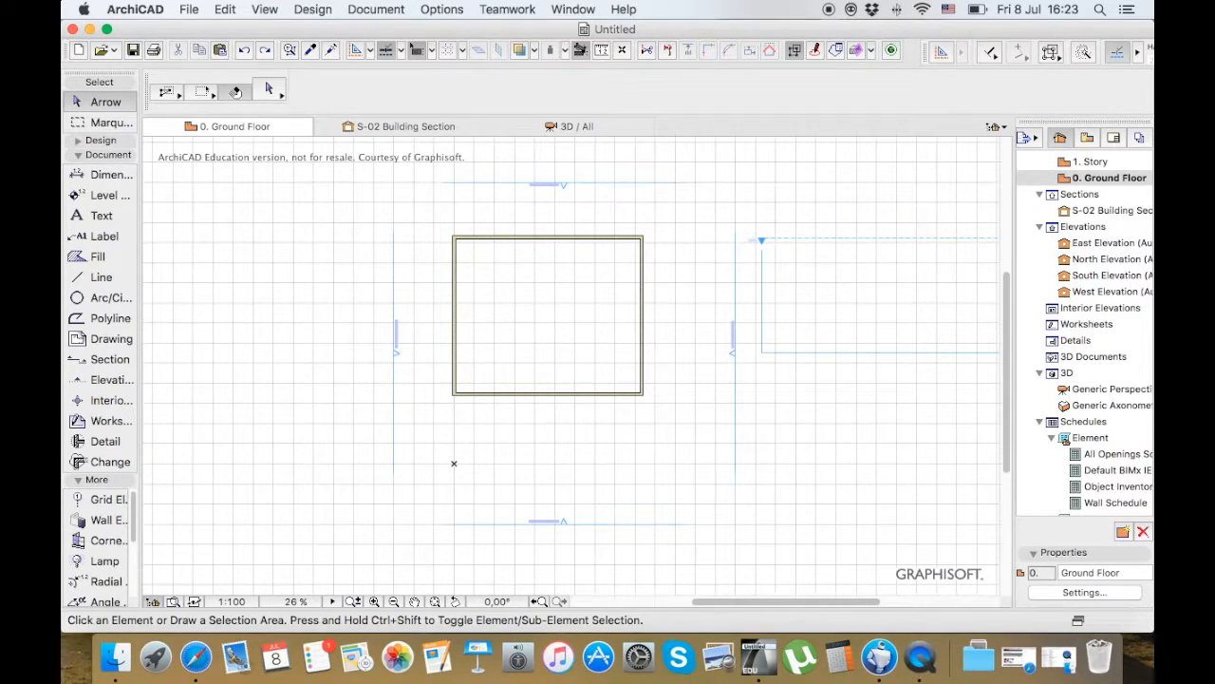
{"action": "left_click", "coordinate": [573, 126]}
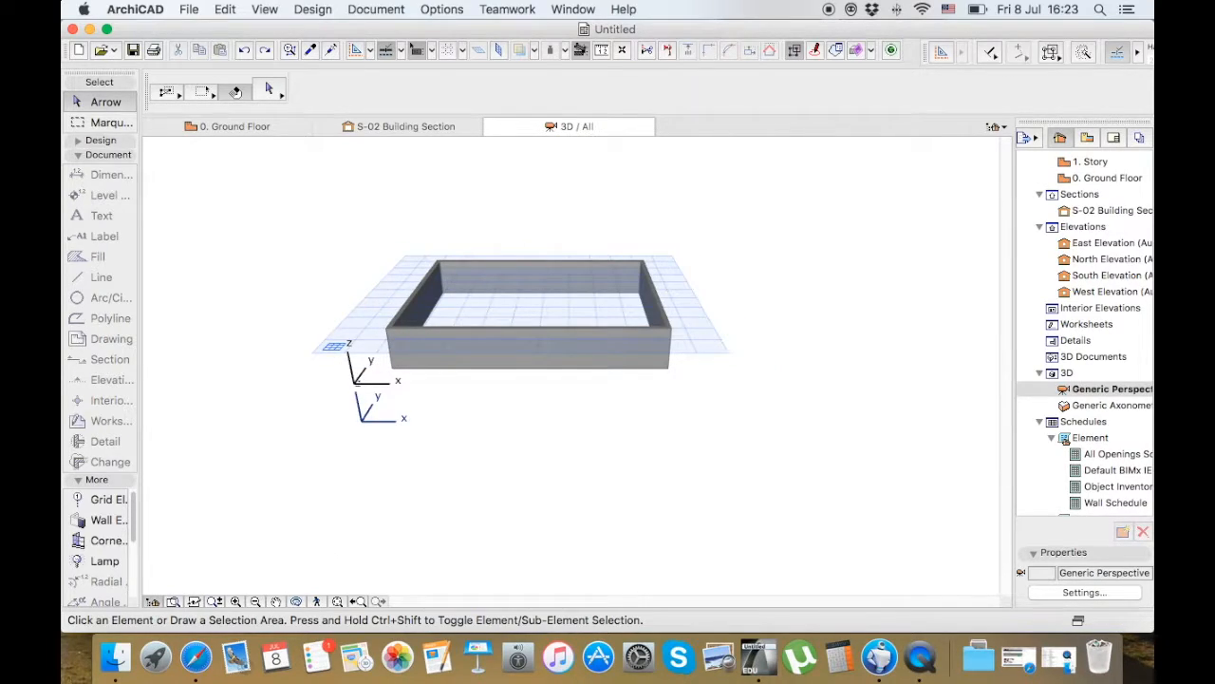
{"action": "scroll", "coordinate": [504, 302], "scroll_direction": "down", "scroll_amount": 2}
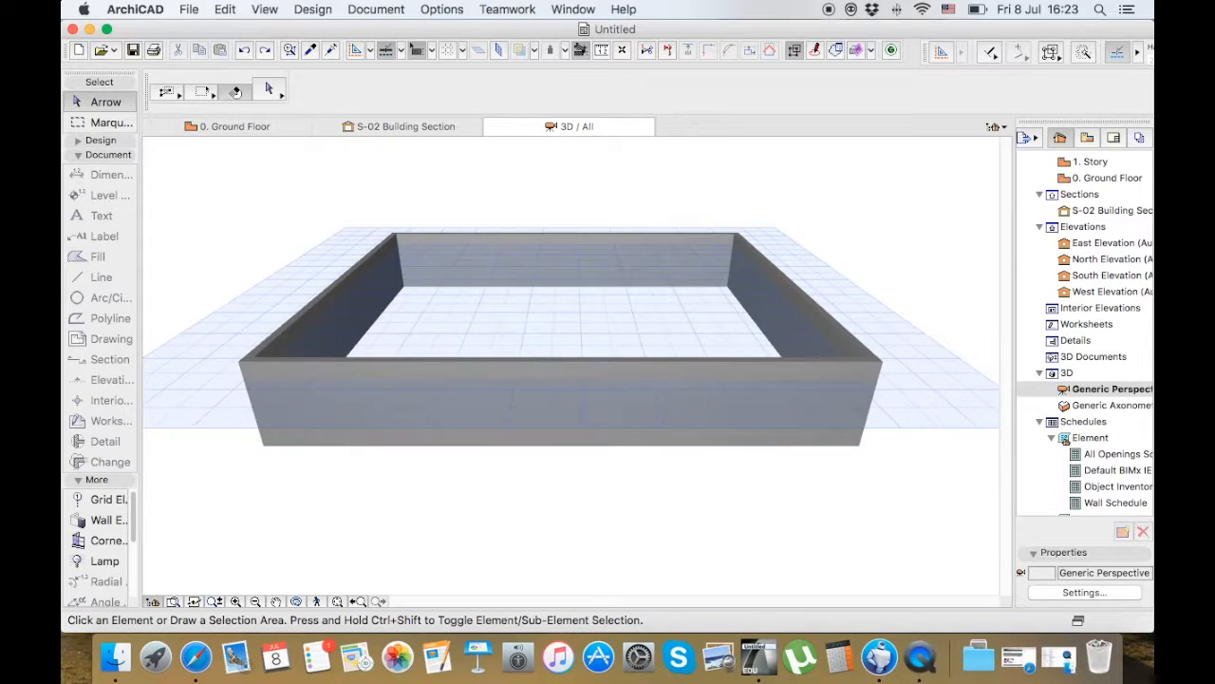
{"action": "left_click", "coordinate": [228, 126]}
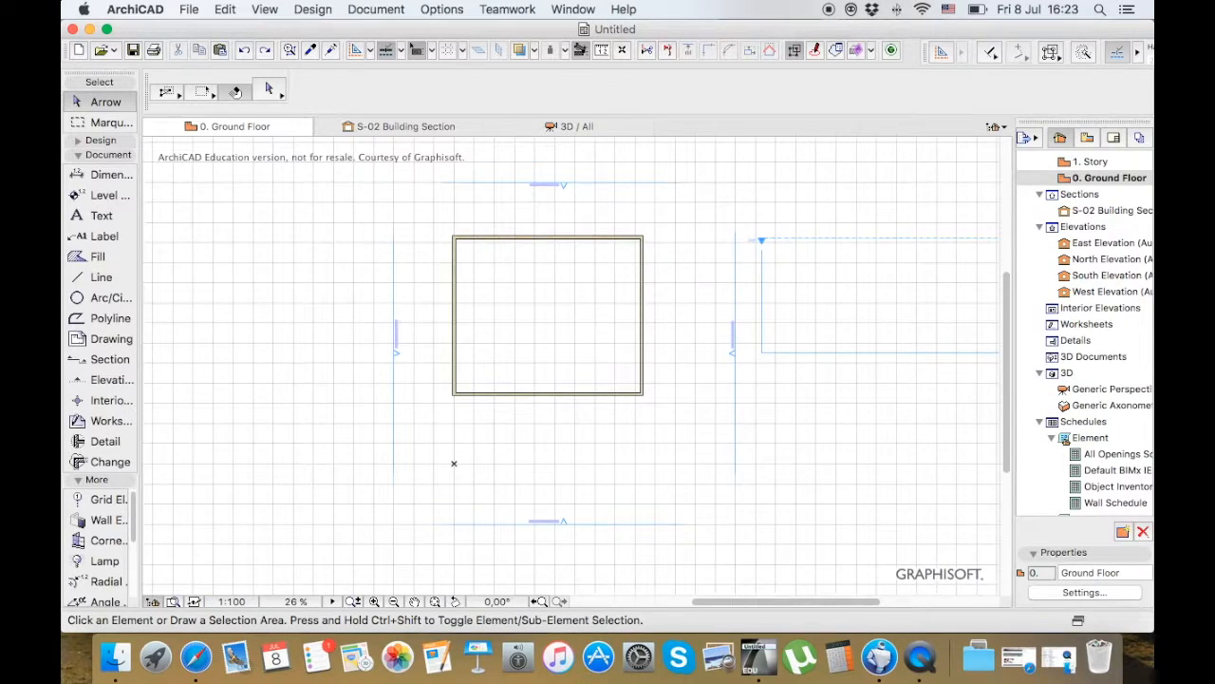
Show all elements in 3D from the ground floor plan, and go back to the plan
{"action": "right_click", "coordinate": [582, 201]}
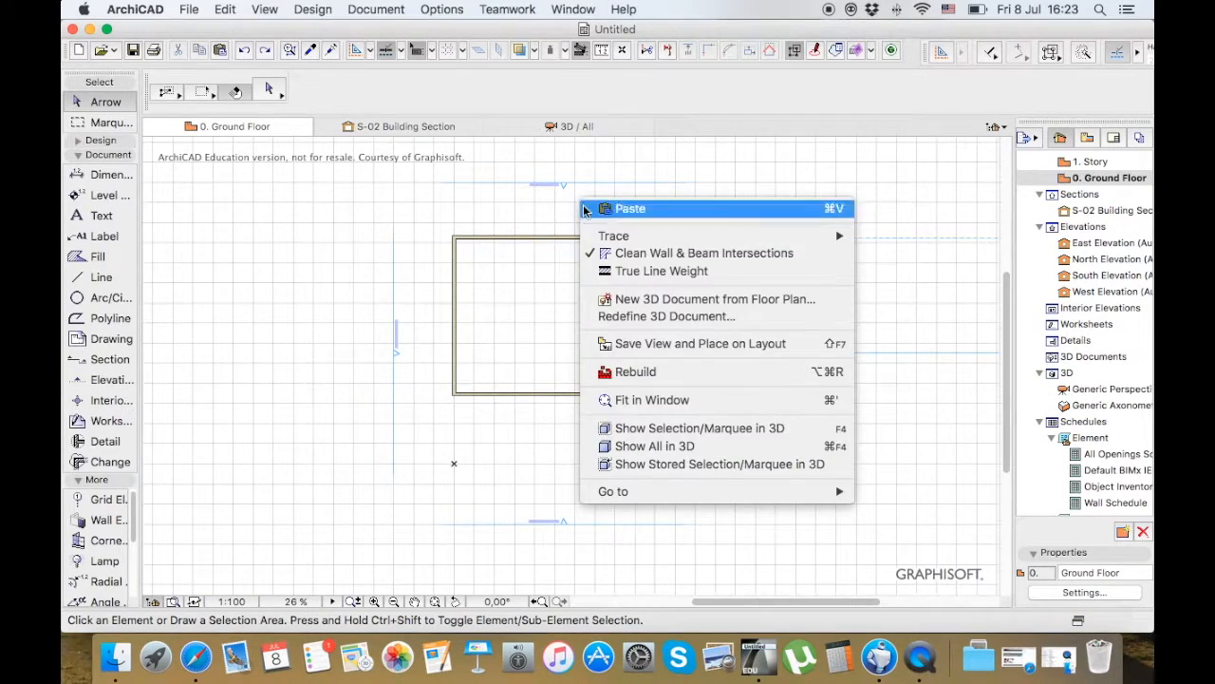
{"action": "left_click", "coordinate": [656, 451]}
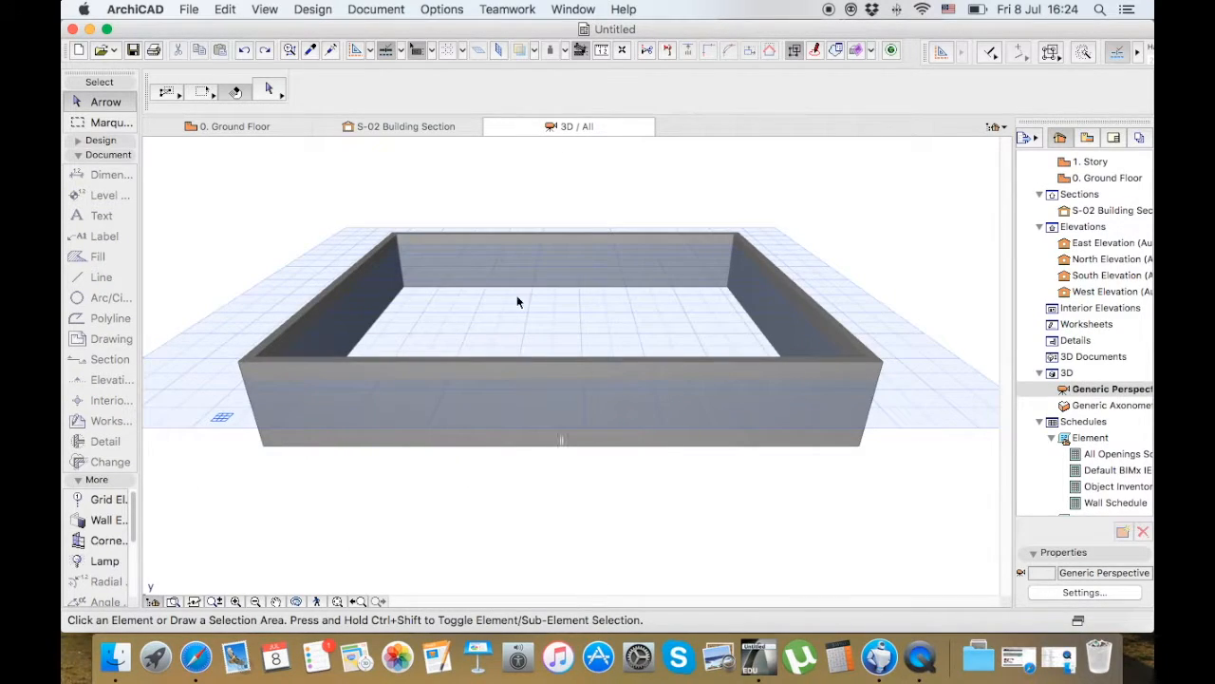
{"action": "left_click", "coordinate": [264, 128]}
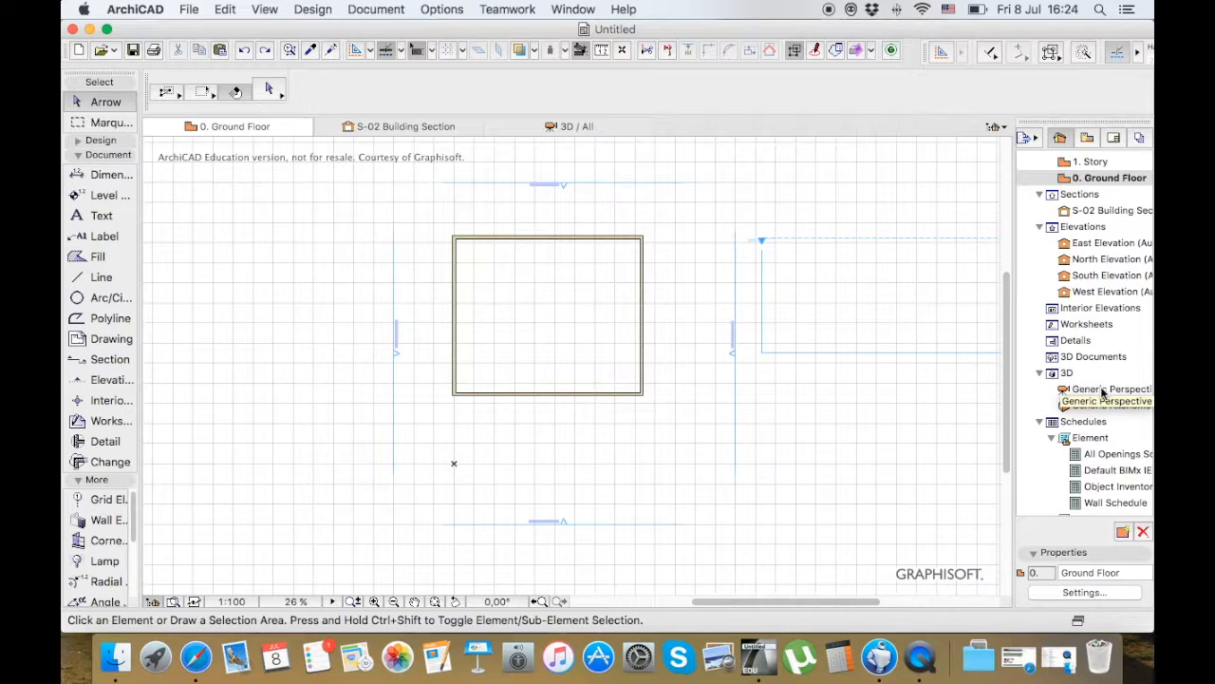
View the building in Generic Perspective and in Generic Axonometry, and reopen the 0. Ground Floor plan
{"action": "double_click", "coordinate": [1102, 390]}
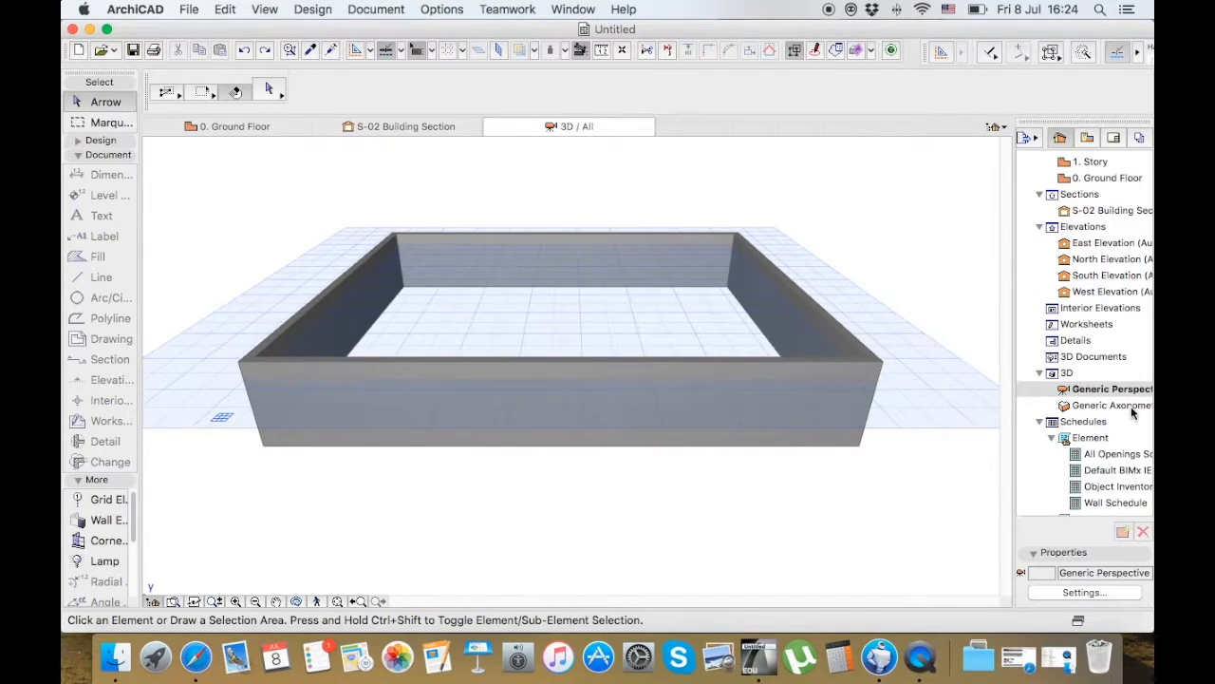
{"action": "double_click", "coordinate": [1131, 405]}
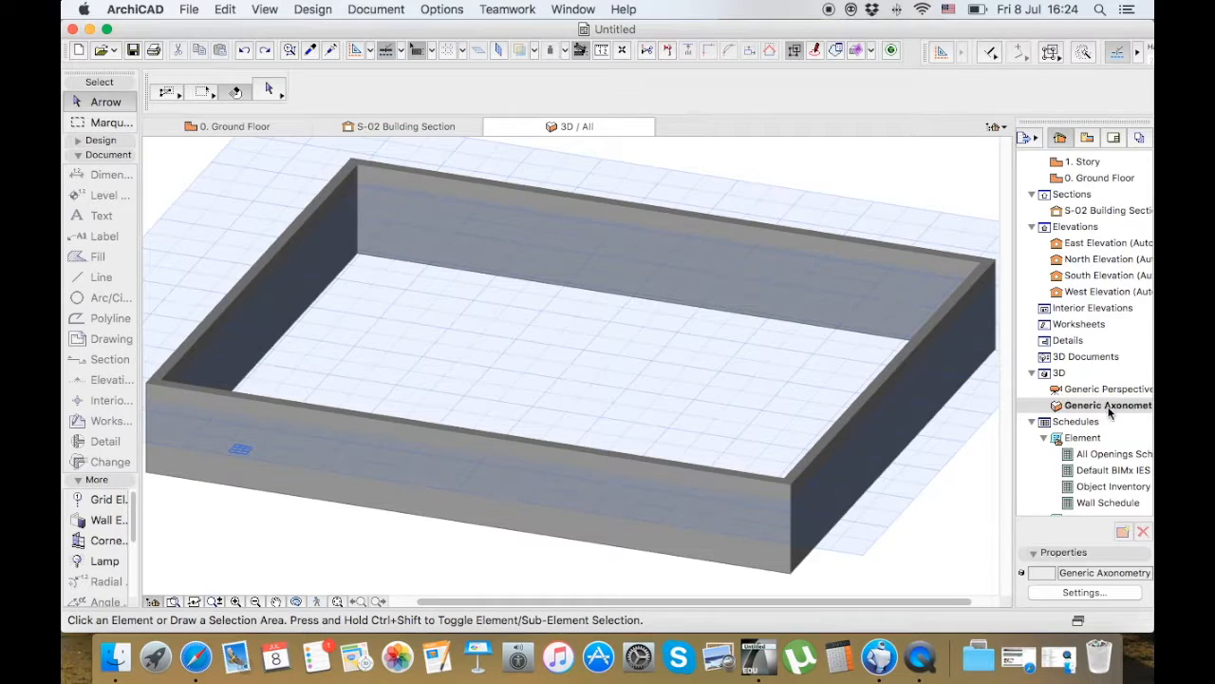
{"action": "double_click", "coordinate": [1090, 178]}
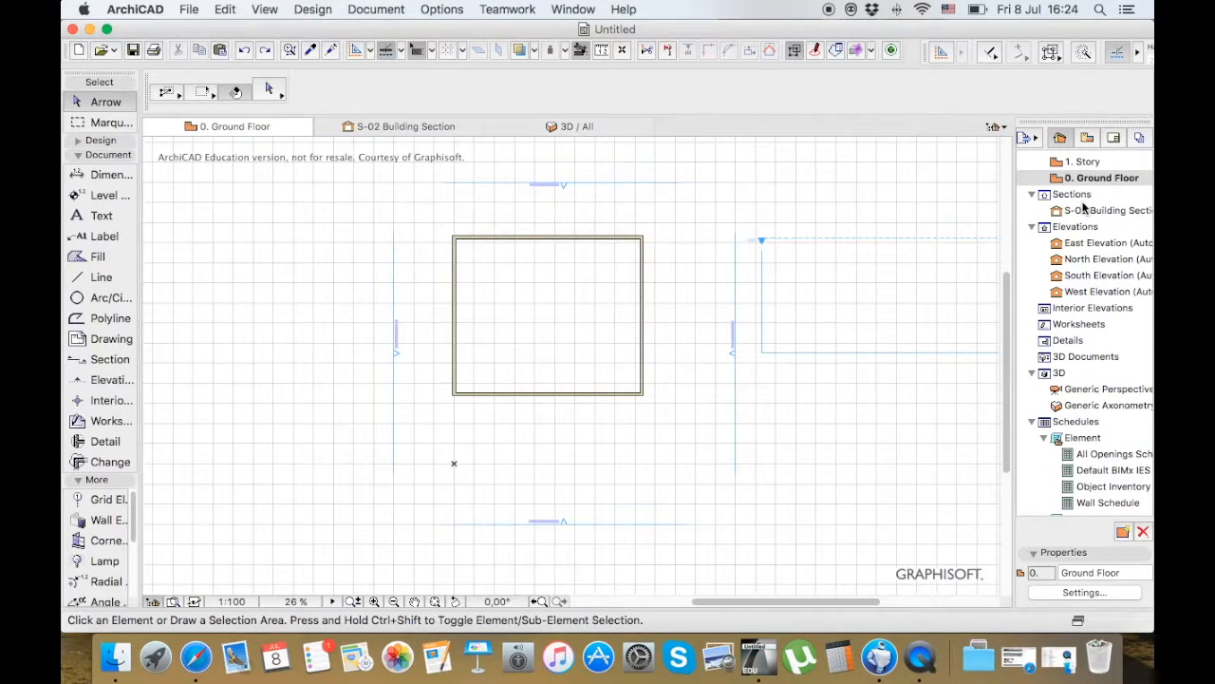
Look through the project map's view groups, collapsing Project Indexes and leaving the Schedules group expanded
{"action": "scroll", "coordinate": [1092, 244], "scroll_direction": "down", "scroll_amount": 1}
{"action": "scroll", "coordinate": [1092, 244], "scroll_direction": "up", "scroll_amount": 4}
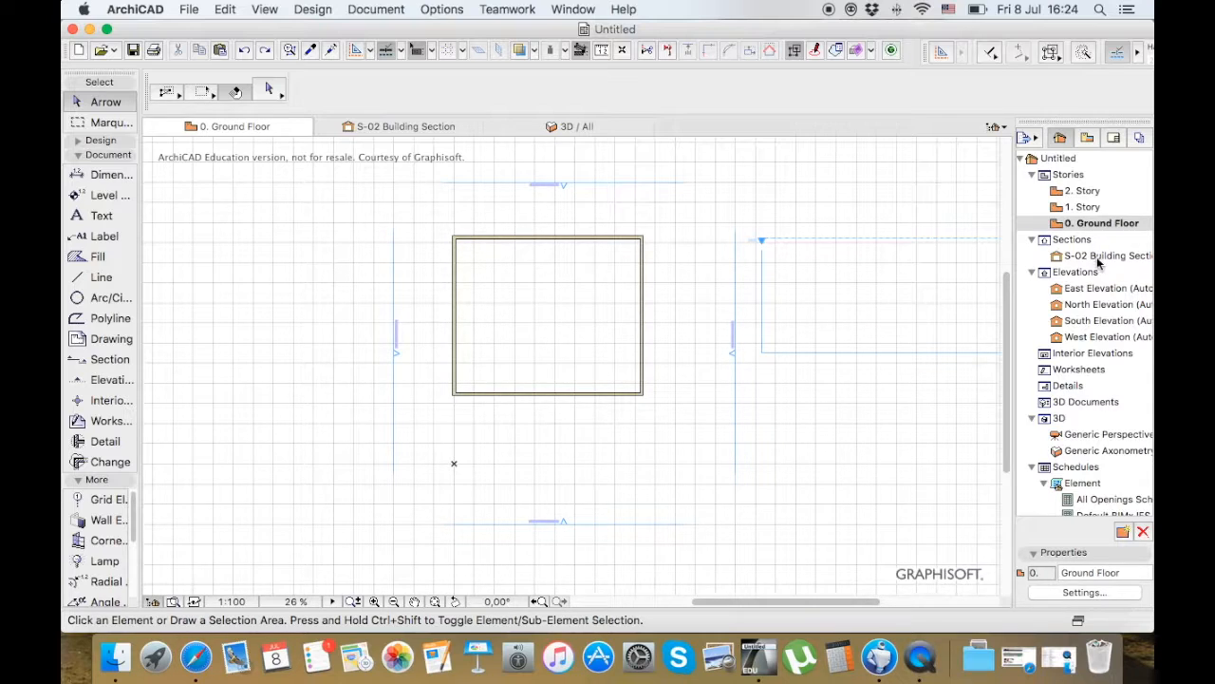
{"action": "scroll", "coordinate": [1079, 324], "scroll_direction": "down", "scroll_amount": 5}
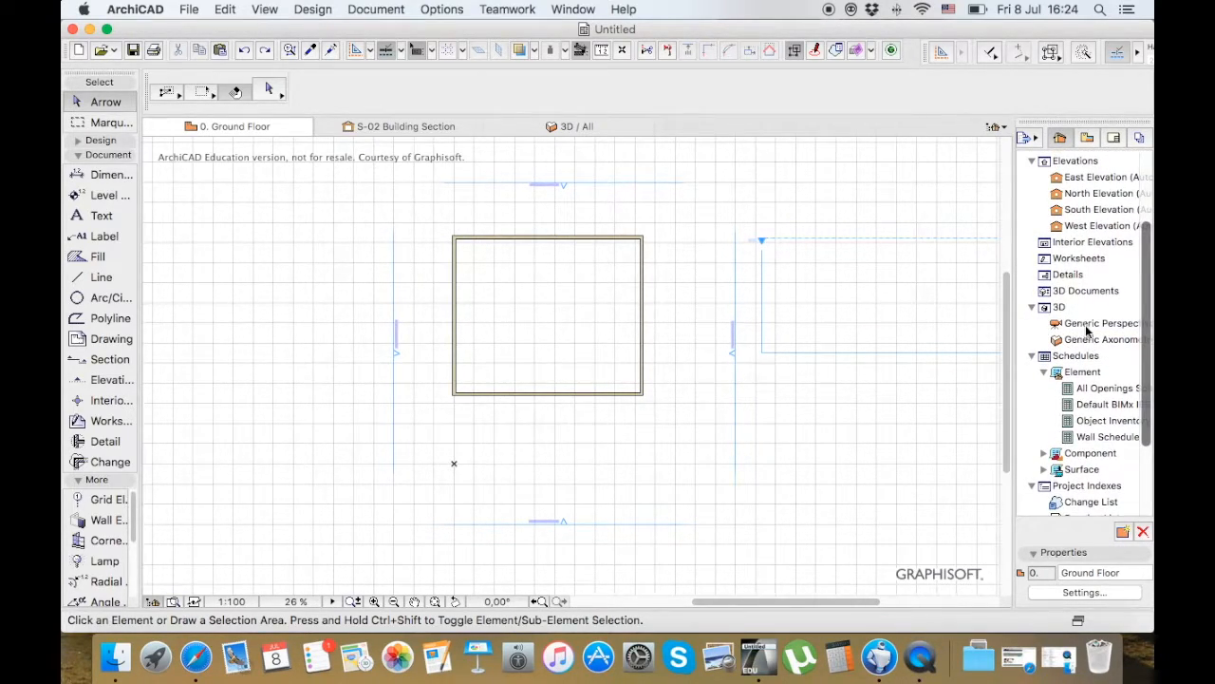
{"action": "left_click", "coordinate": [1033, 357]}
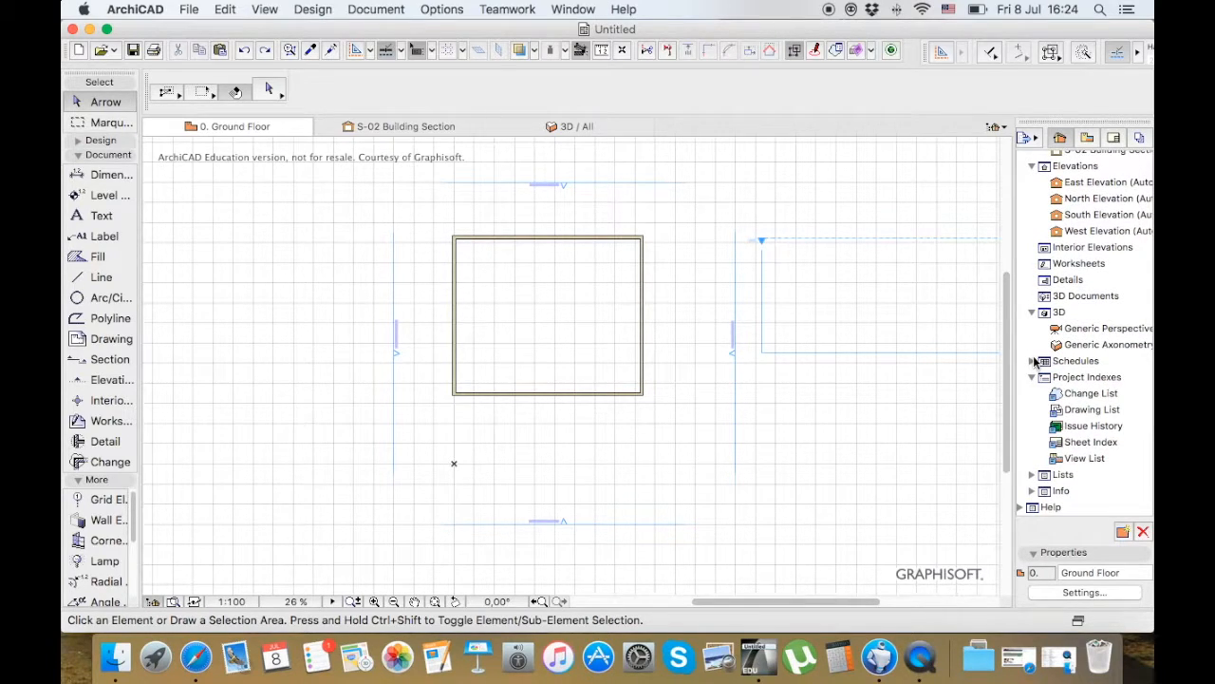
{"action": "left_click", "coordinate": [1033, 377]}
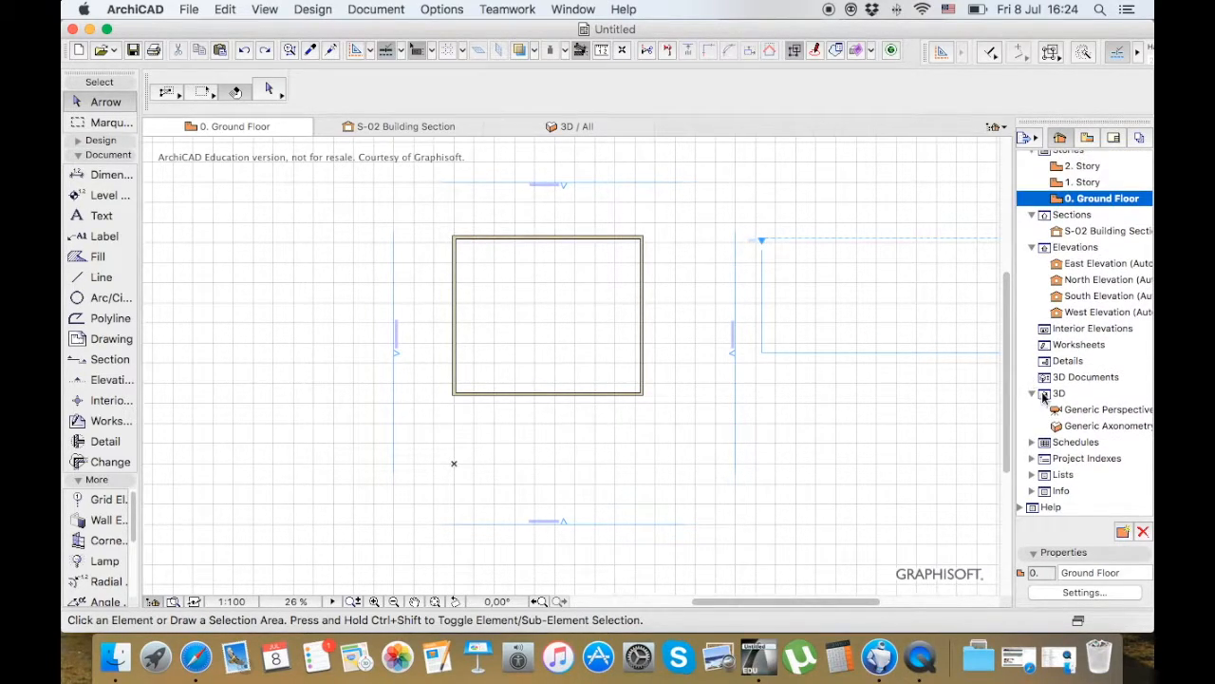
{"action": "left_click", "coordinate": [1033, 443]}
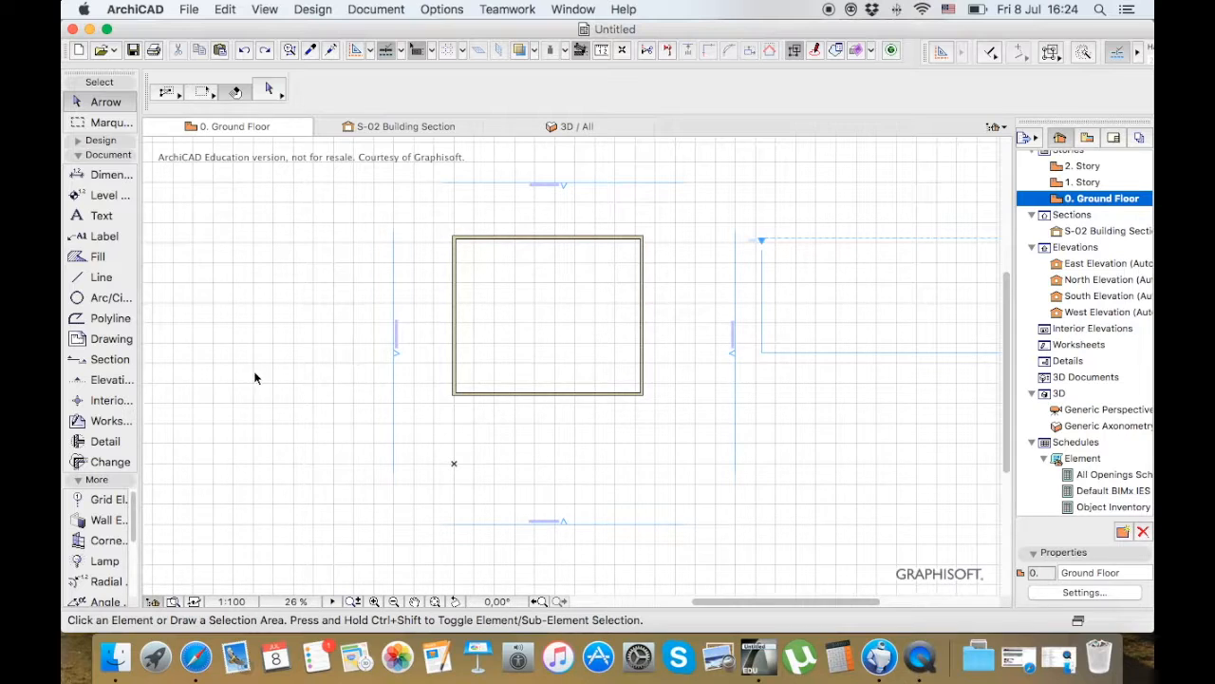
Place a rectangular detail boundary about 4760 mm wide over the building's upper-right corner with its marker outside, and check it under Details
{"action": "left_click", "coordinate": [106, 442]}
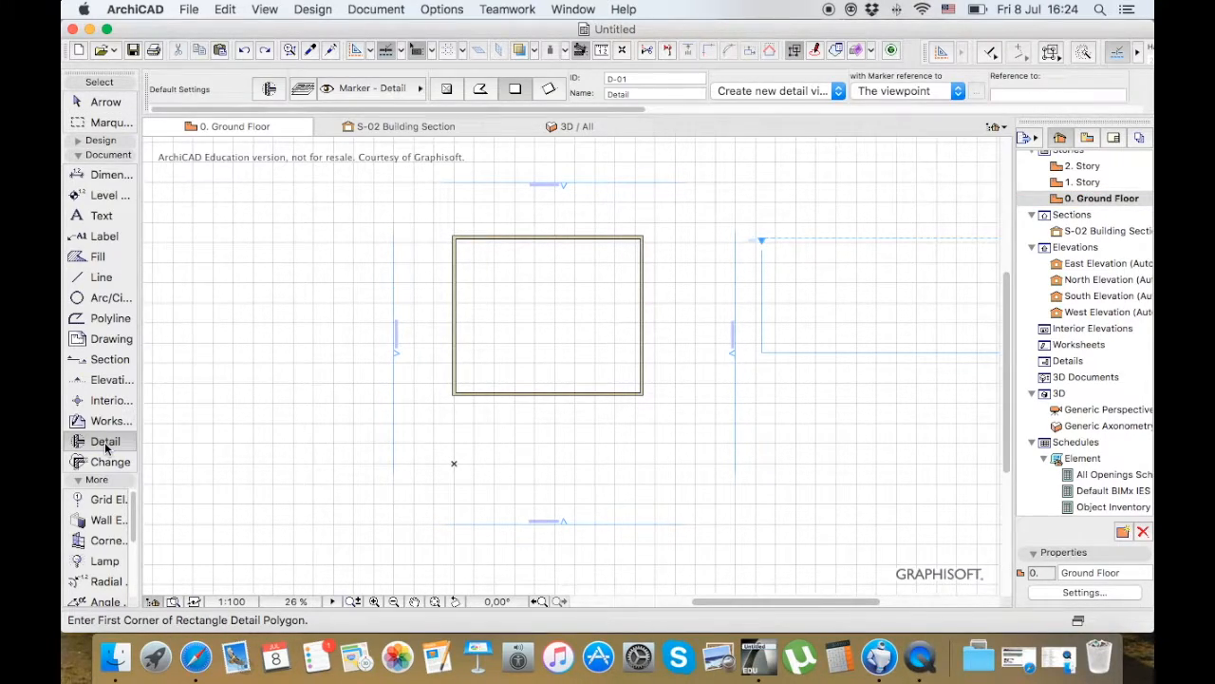
{"action": "left_click", "coordinate": [615, 215]}
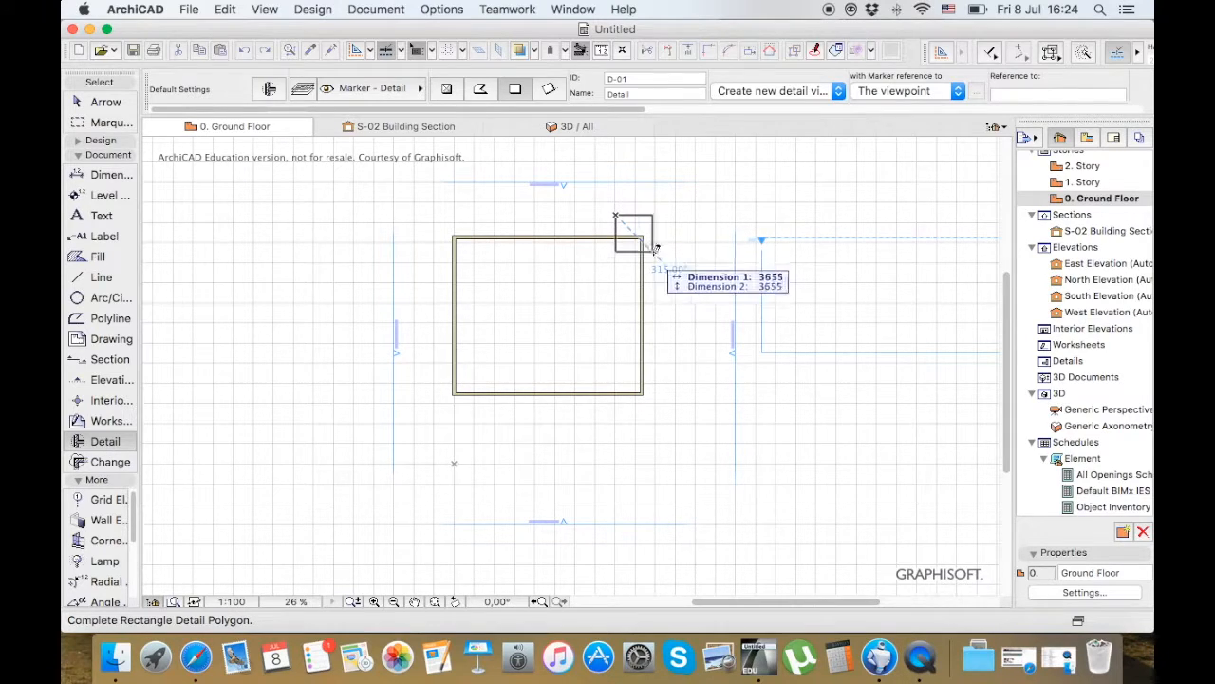
{"action": "left_click", "coordinate": [664, 262]}
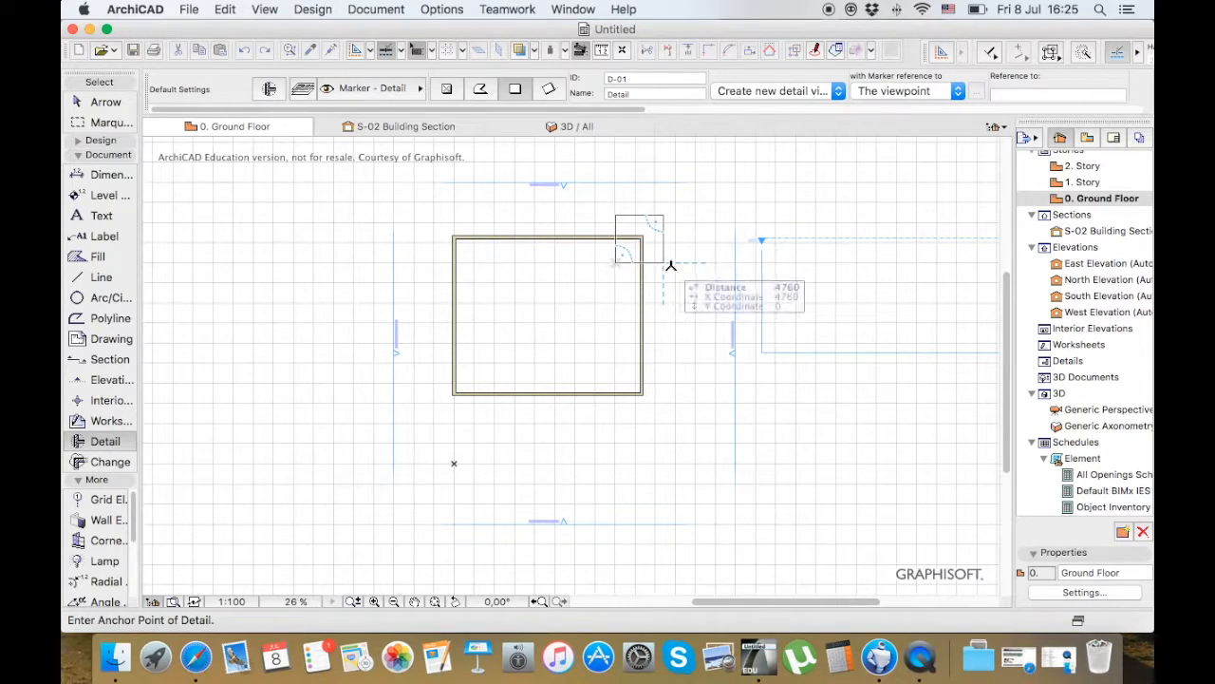
{"action": "left_click", "coordinate": [700, 266]}
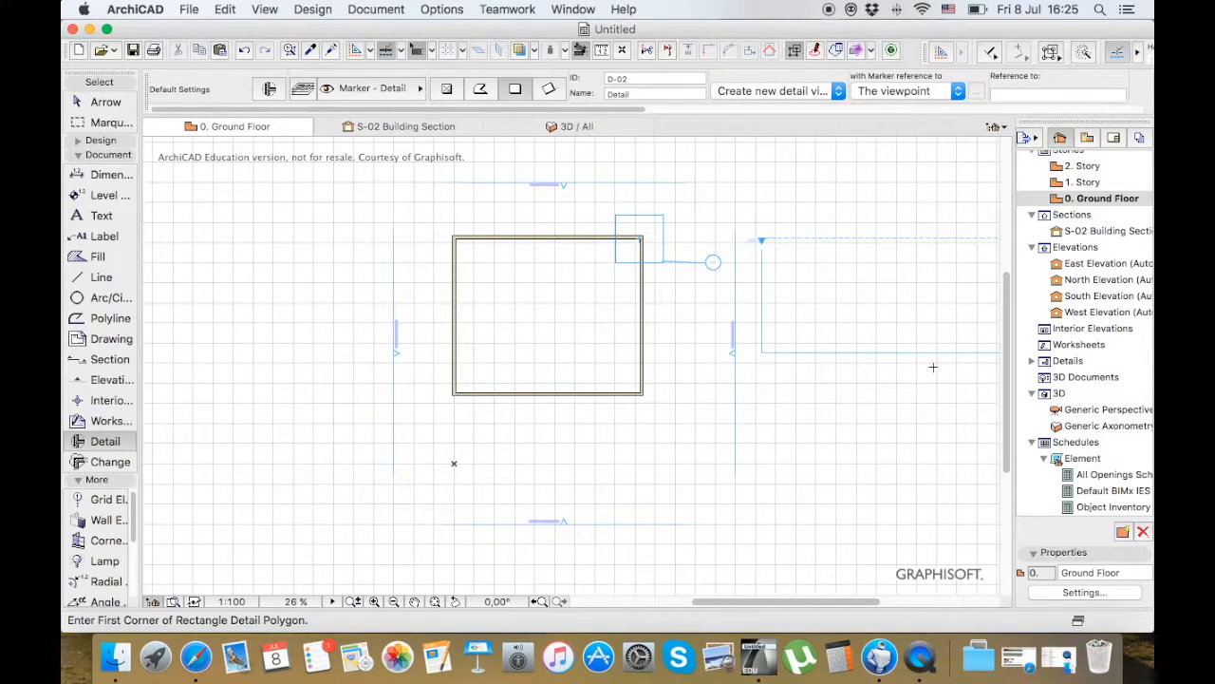
{"action": "left_click", "coordinate": [1033, 361]}
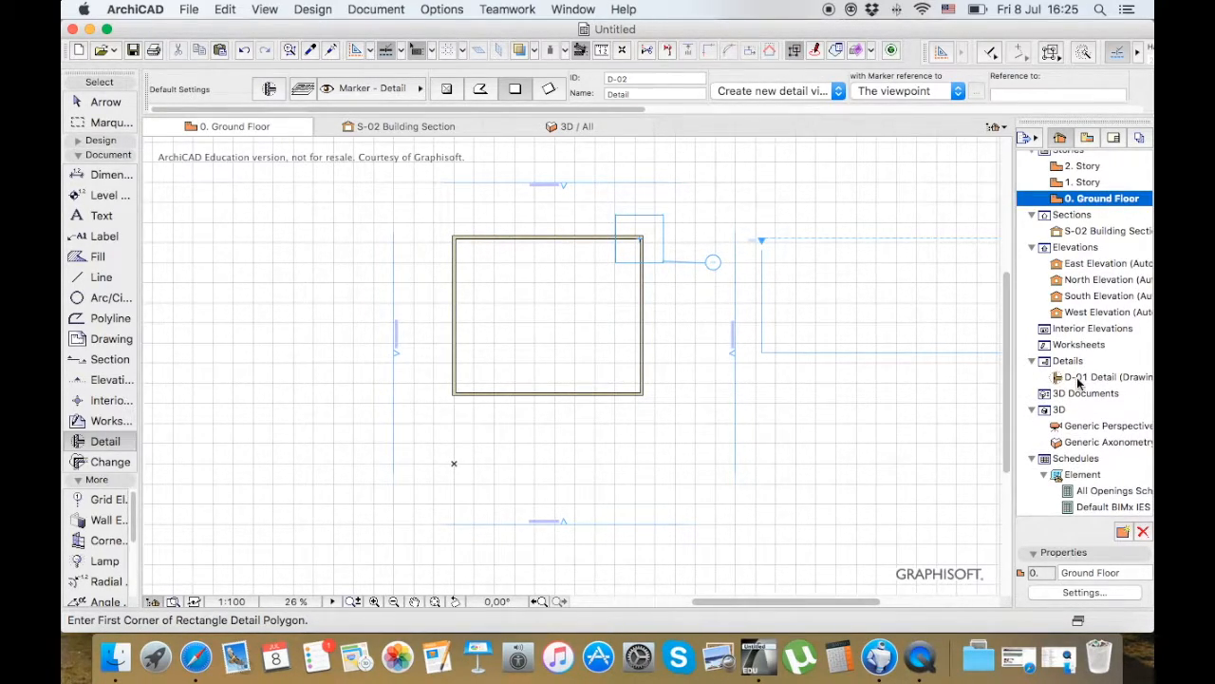
{"action": "left_click", "coordinate": [1032, 361]}
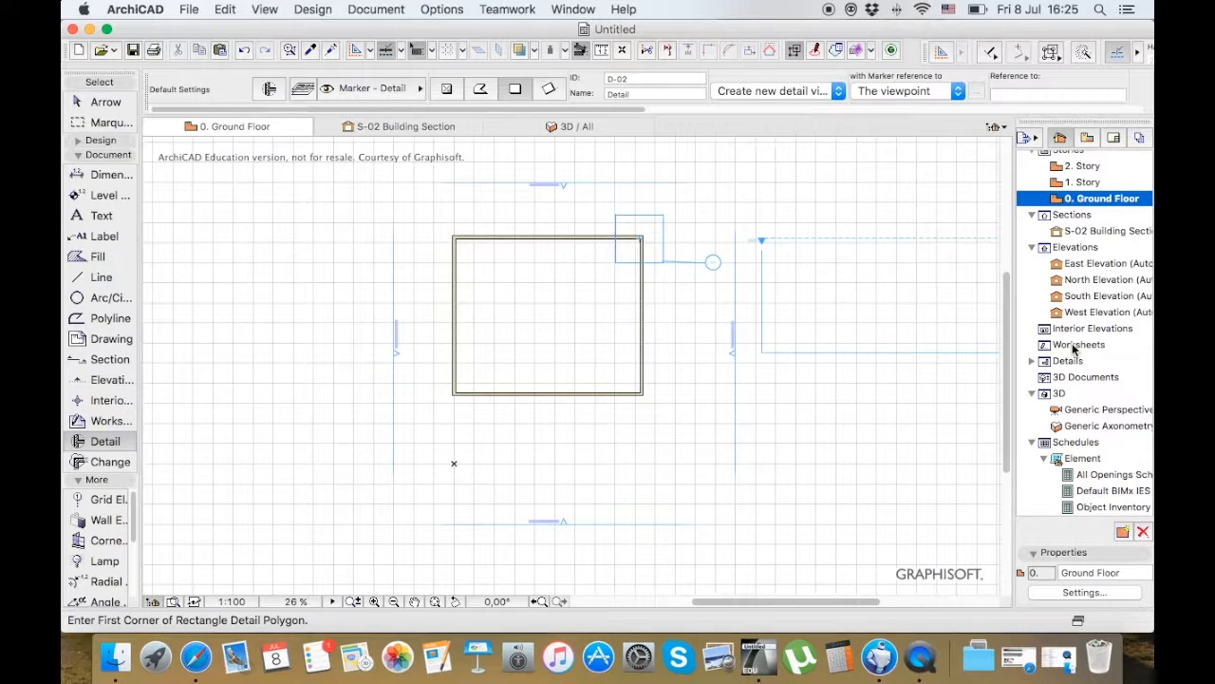
Place a rectangular worksheet boundary around the whole building with its marker outside the lower-right corner, and list it under Worksheets
{"action": "left_click", "coordinate": [100, 423]}
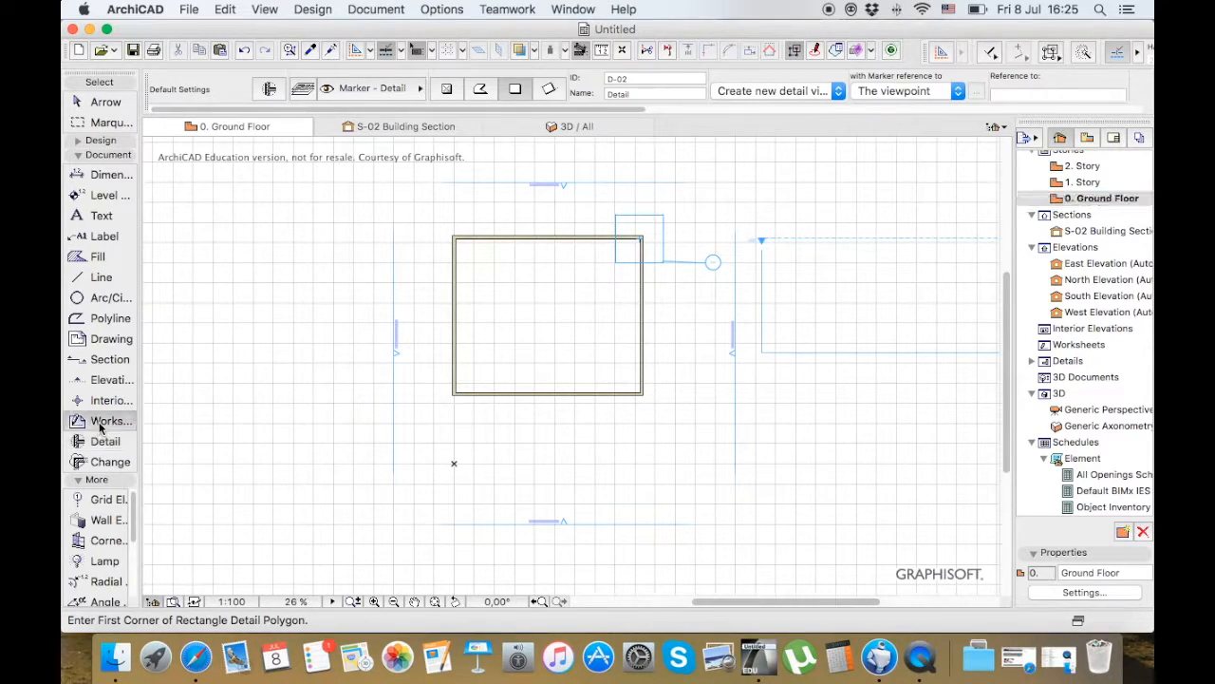
{"action": "left_click", "coordinate": [441, 219]}
{"action": "left_click", "coordinate": [667, 412]}
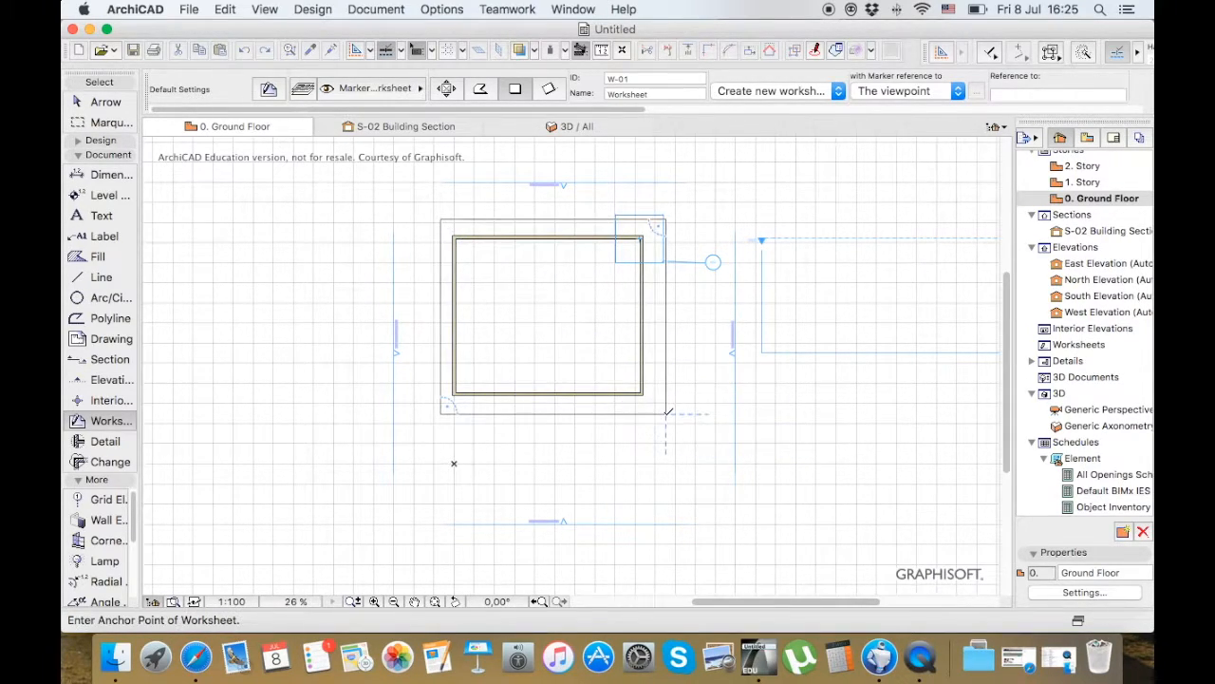
{"action": "left_click", "coordinate": [778, 413]}
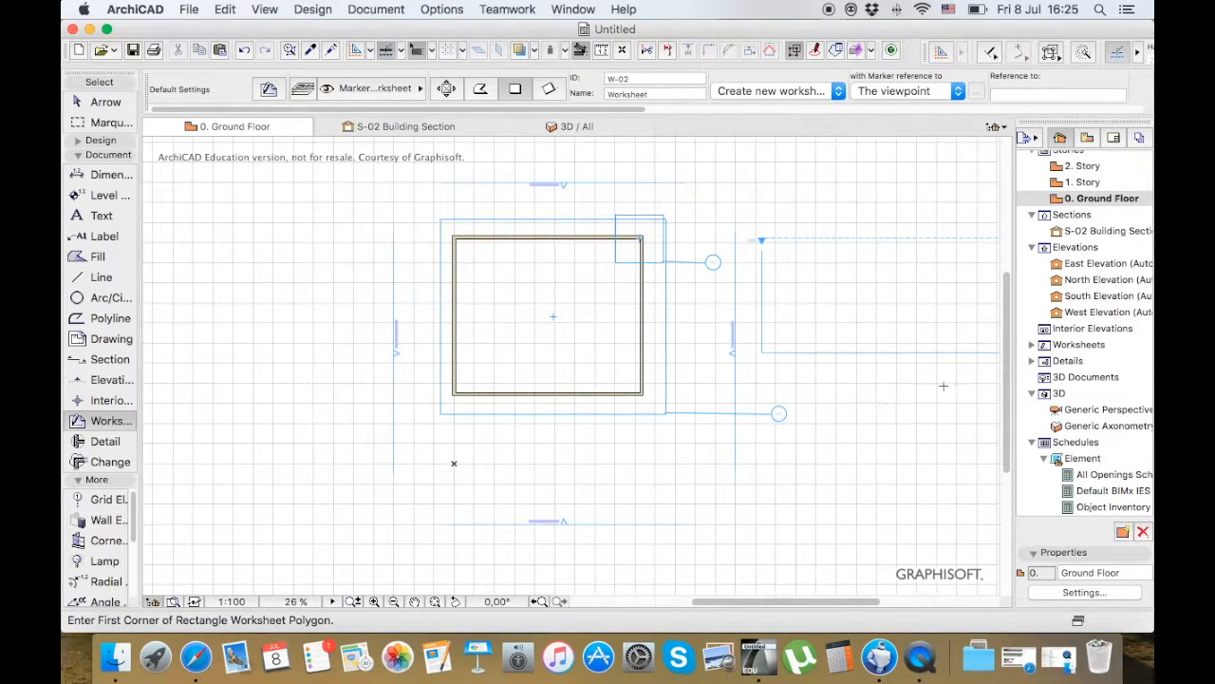
{"action": "left_click", "coordinate": [1032, 344]}
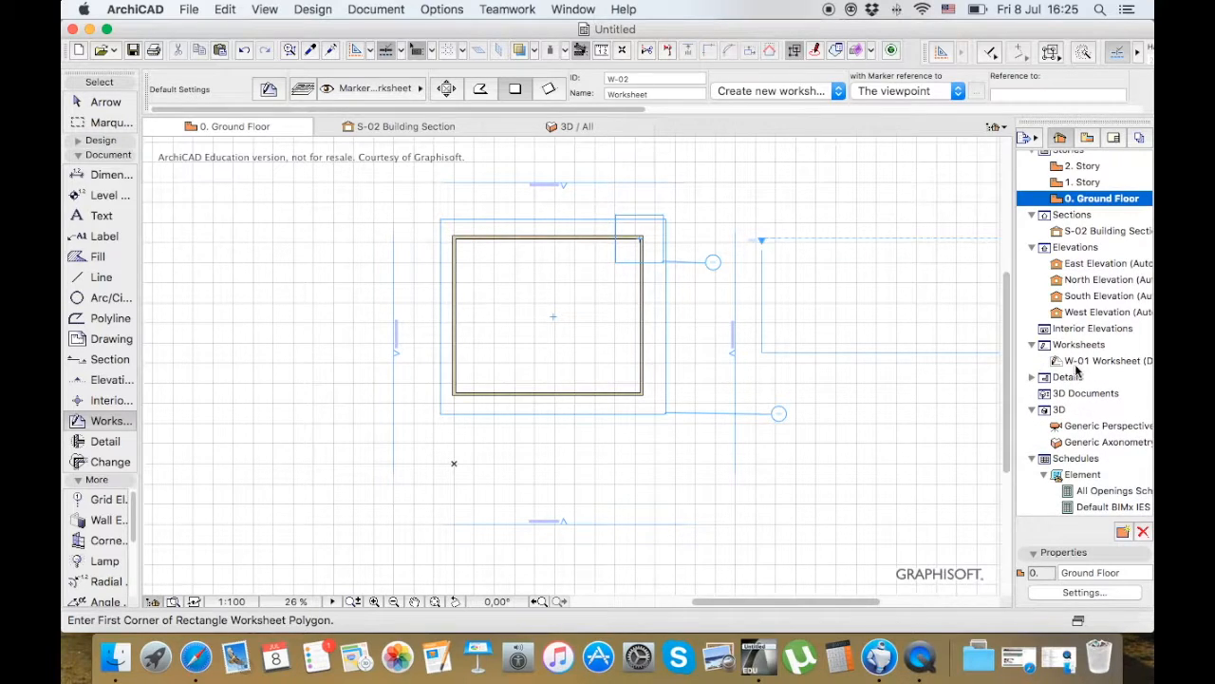
Examine the Window and Door tool defaults, and preview a 900 × 2100 mm door on the building's left wall without placing it
{"action": "left_click", "coordinate": [101, 140]}
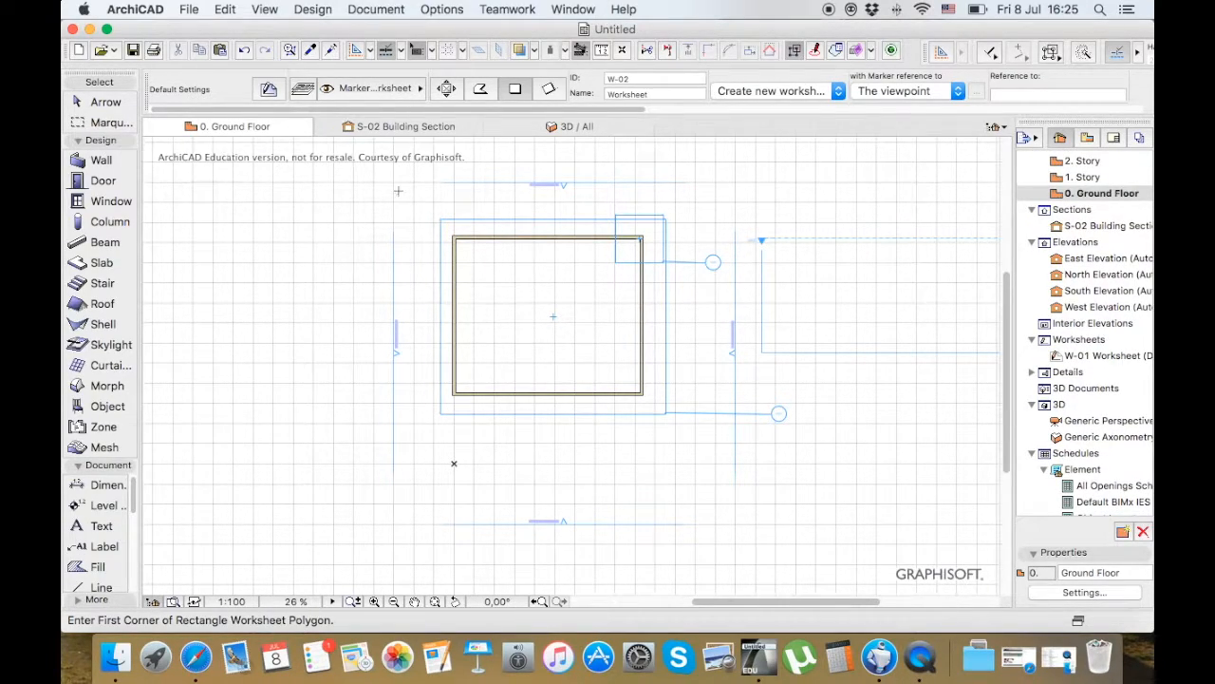
{"action": "left_click", "coordinate": [116, 180]}
{"action": "left_click", "coordinate": [123, 203]}
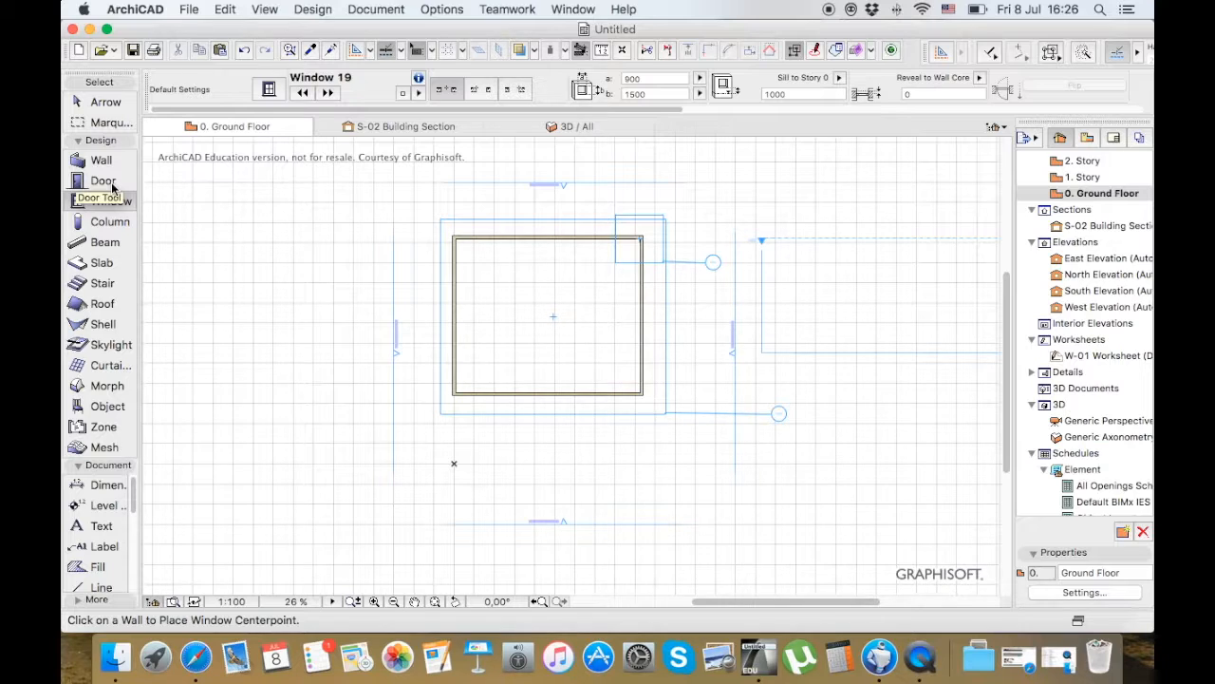
{"action": "left_click", "coordinate": [112, 186]}
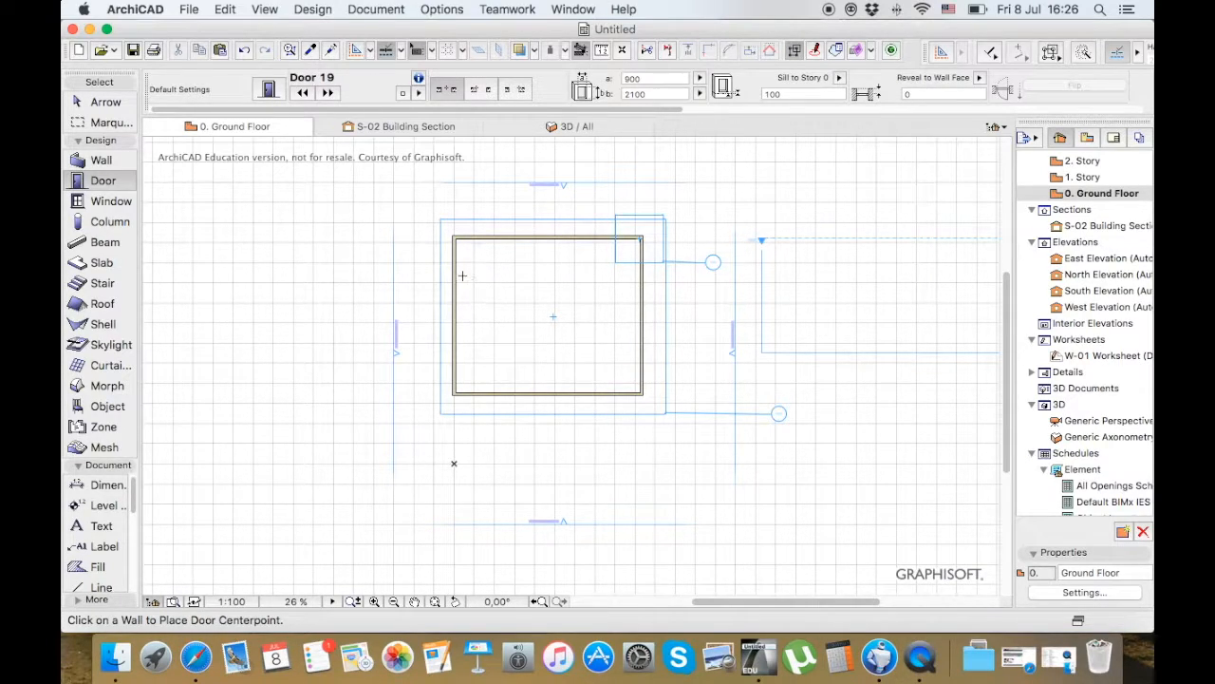
{"action": "scroll", "coordinate": [459, 274], "scroll_direction": "down", "scroll_amount": 3}
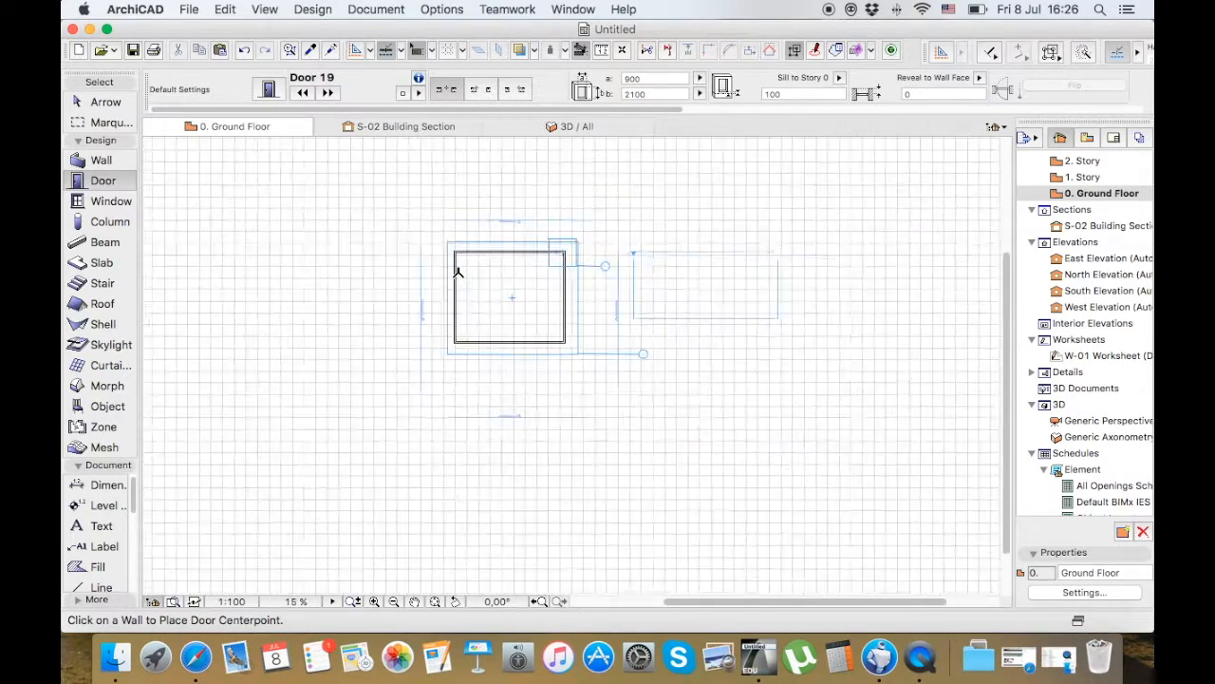
{"action": "scroll", "coordinate": [458, 272], "scroll_direction": "up", "scroll_amount": 5}
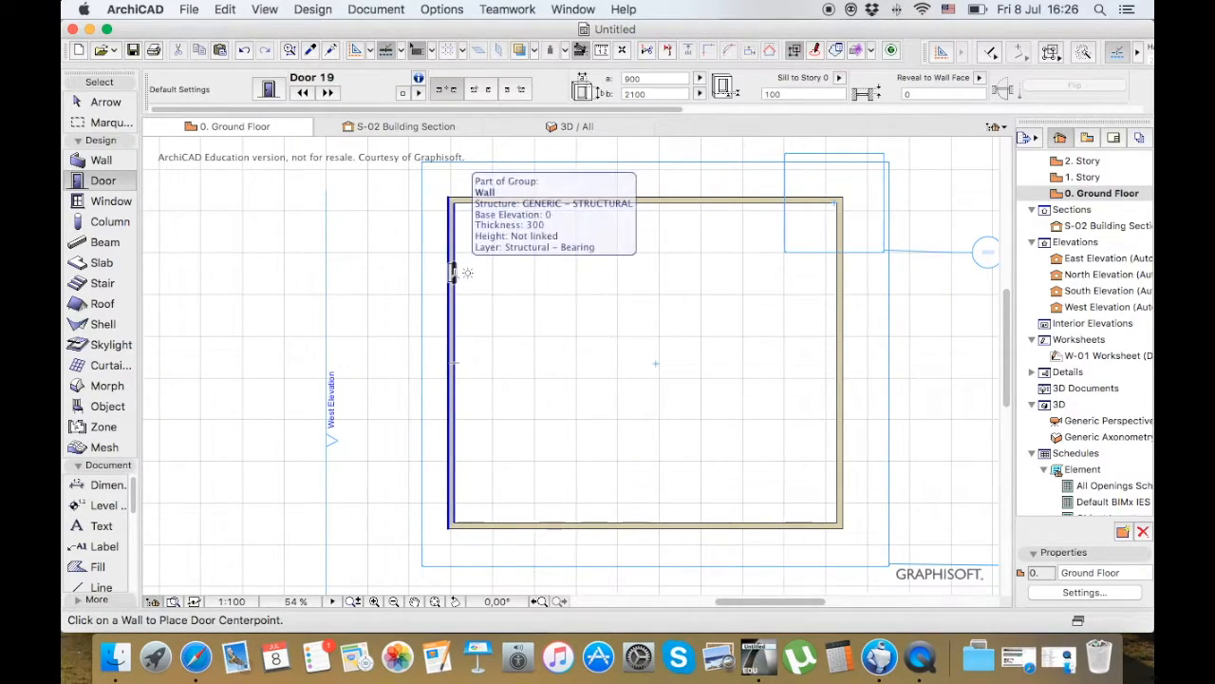
{"action": "scroll", "coordinate": [454, 273], "scroll_direction": "up", "scroll_amount": 3}
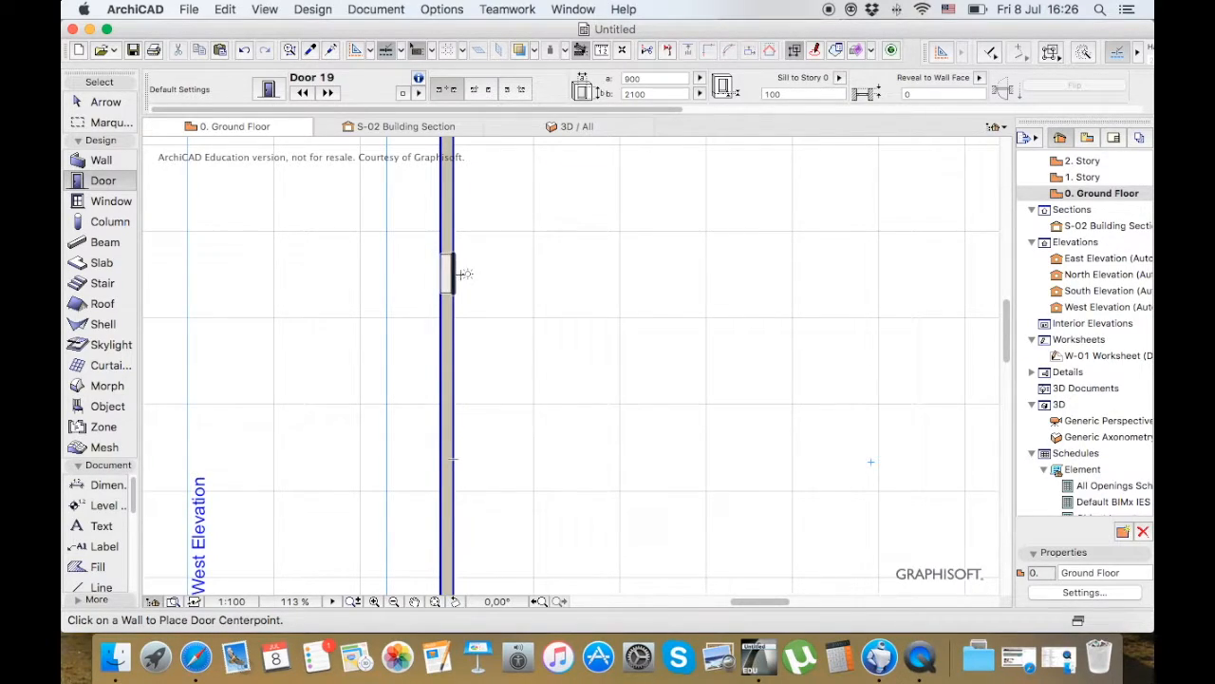
{"action": "scroll", "coordinate": [444, 274], "scroll_direction": "down", "scroll_amount": 3}
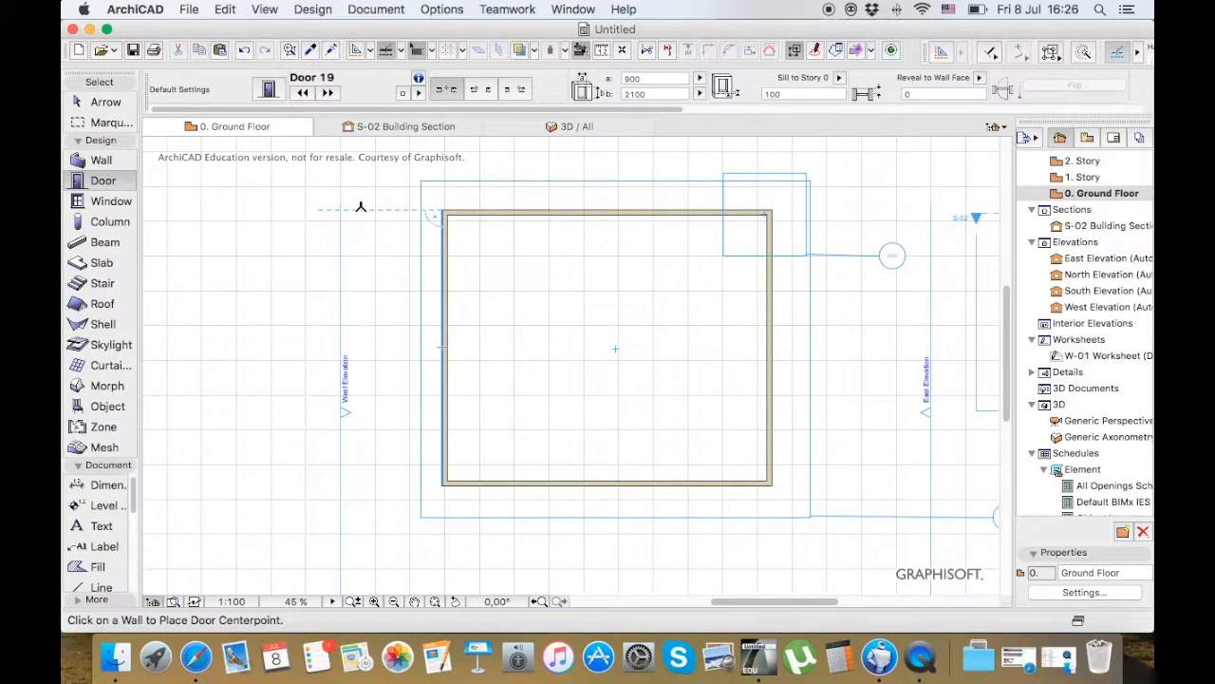
{"action": "scroll", "coordinate": [360, 203], "scroll_direction": "down", "scroll_amount": 3}
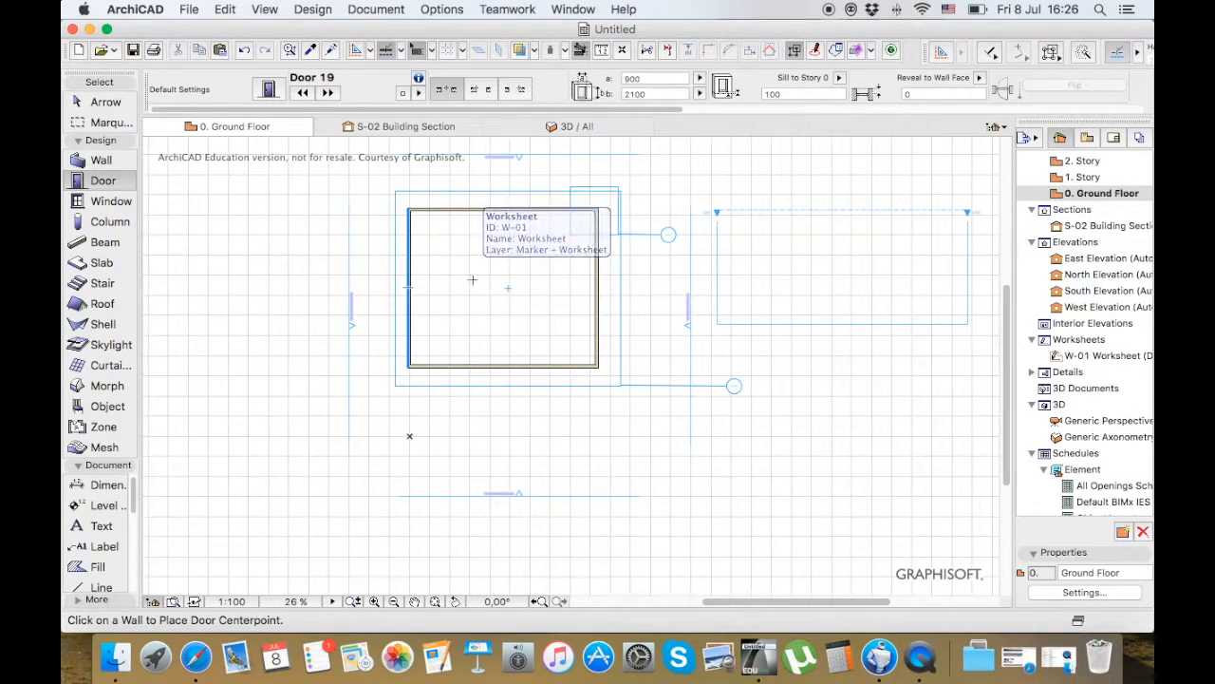
Select the worksheet boundary alone, clear it, enclose the building and its markers in a rectangular selection, and clear that too
{"action": "left_click", "coordinate": [113, 103]}
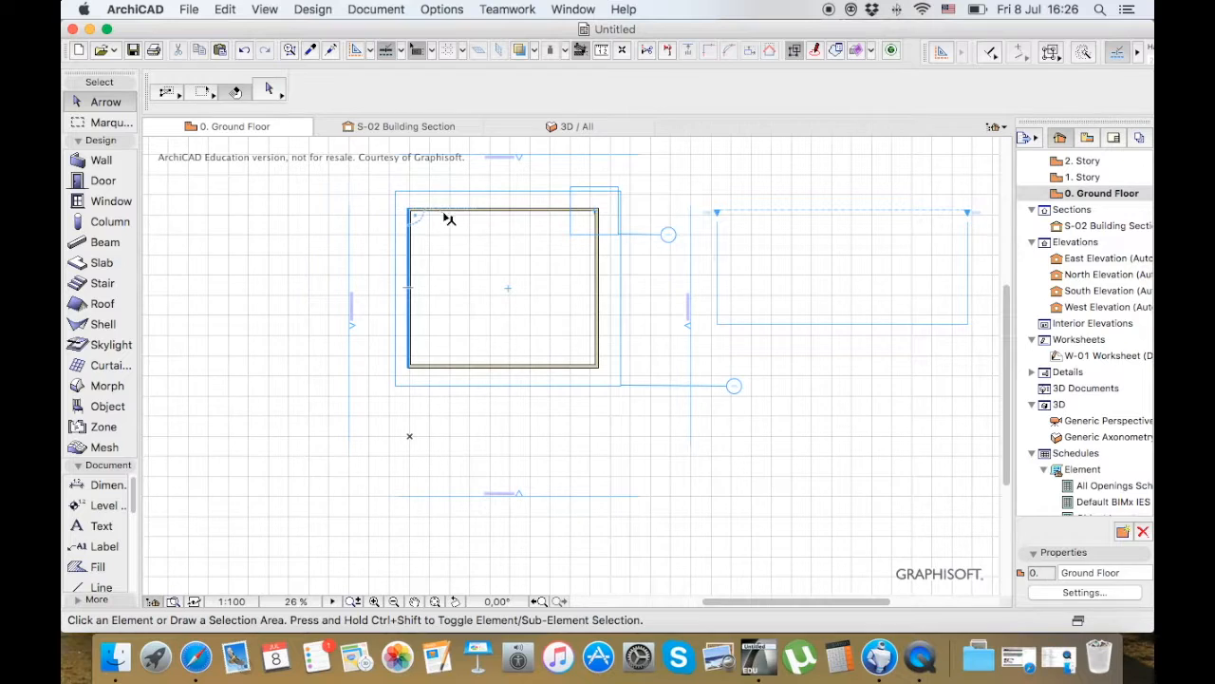
{"action": "left_click", "coordinate": [485, 241]}
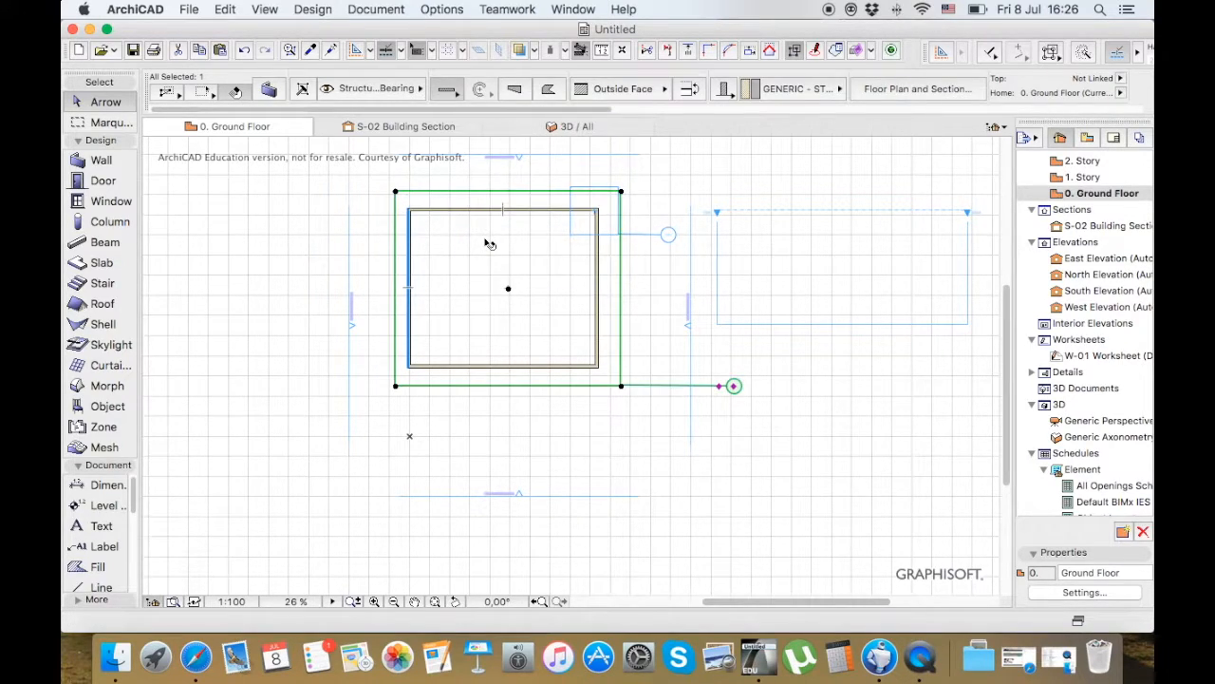
{"action": "left_click", "coordinate": [327, 181]}
{"action": "left_click", "coordinate": [317, 175]}
{"action": "scroll", "coordinate": [817, 474], "scroll_direction": "down", "scroll_amount": 1}
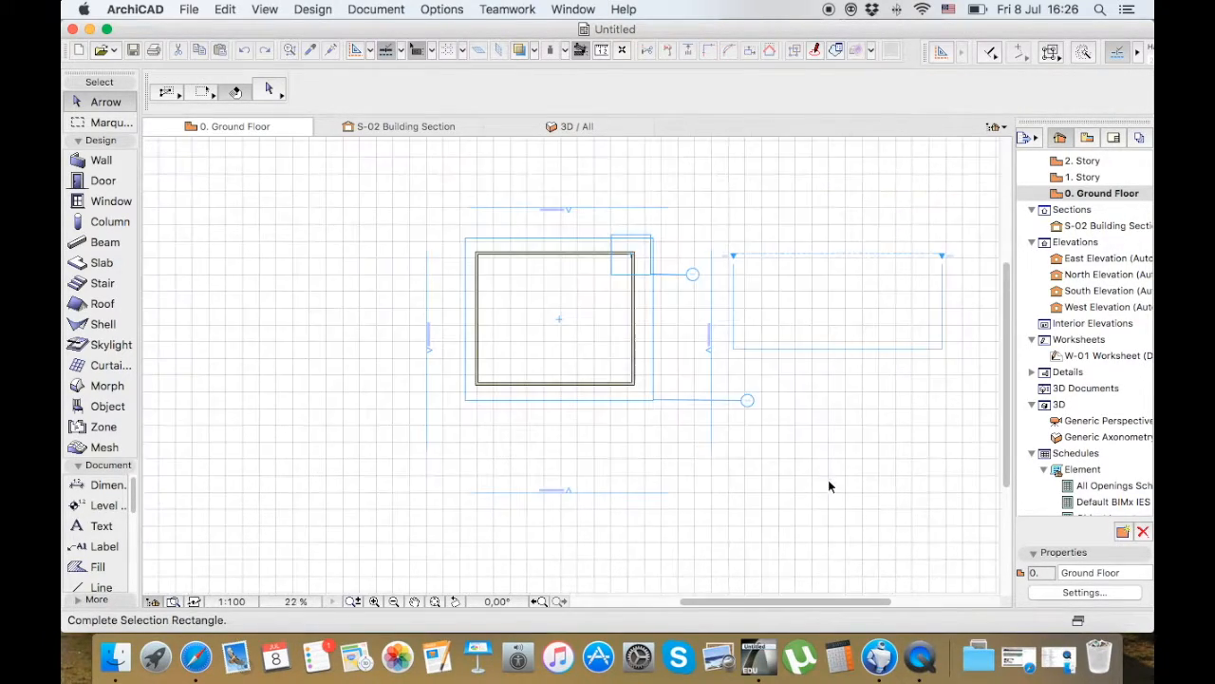
{"action": "left_click", "coordinate": [836, 493]}
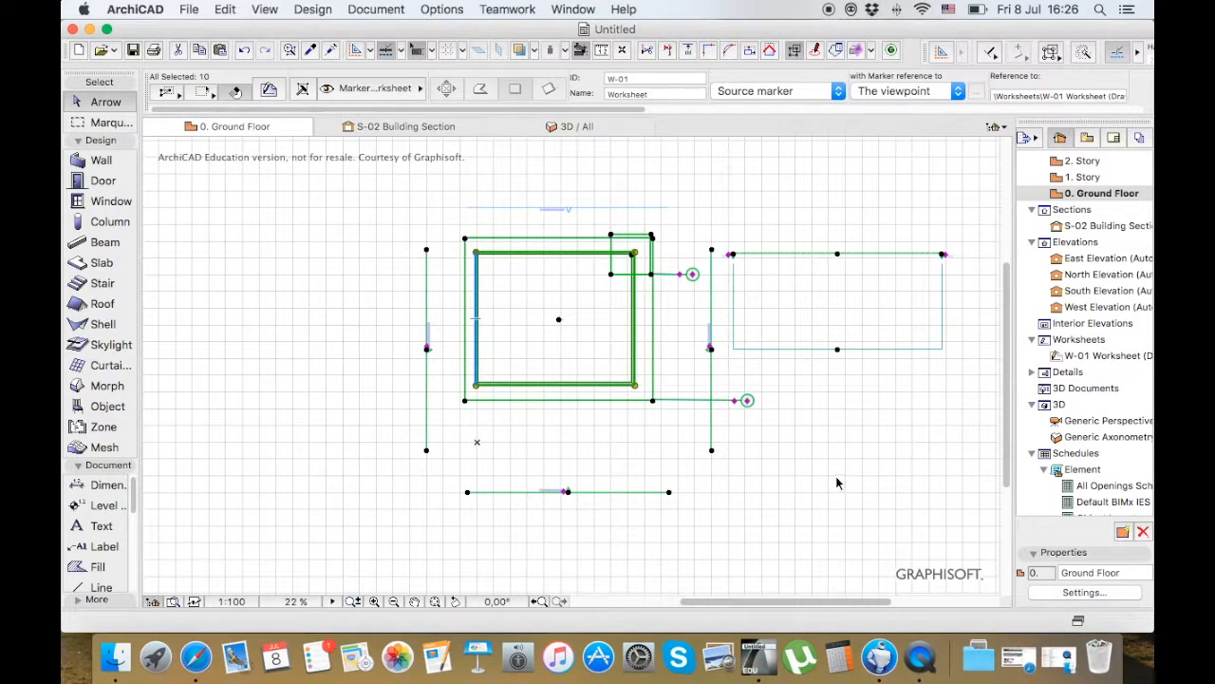
{"action": "left_click", "coordinate": [823, 477]}
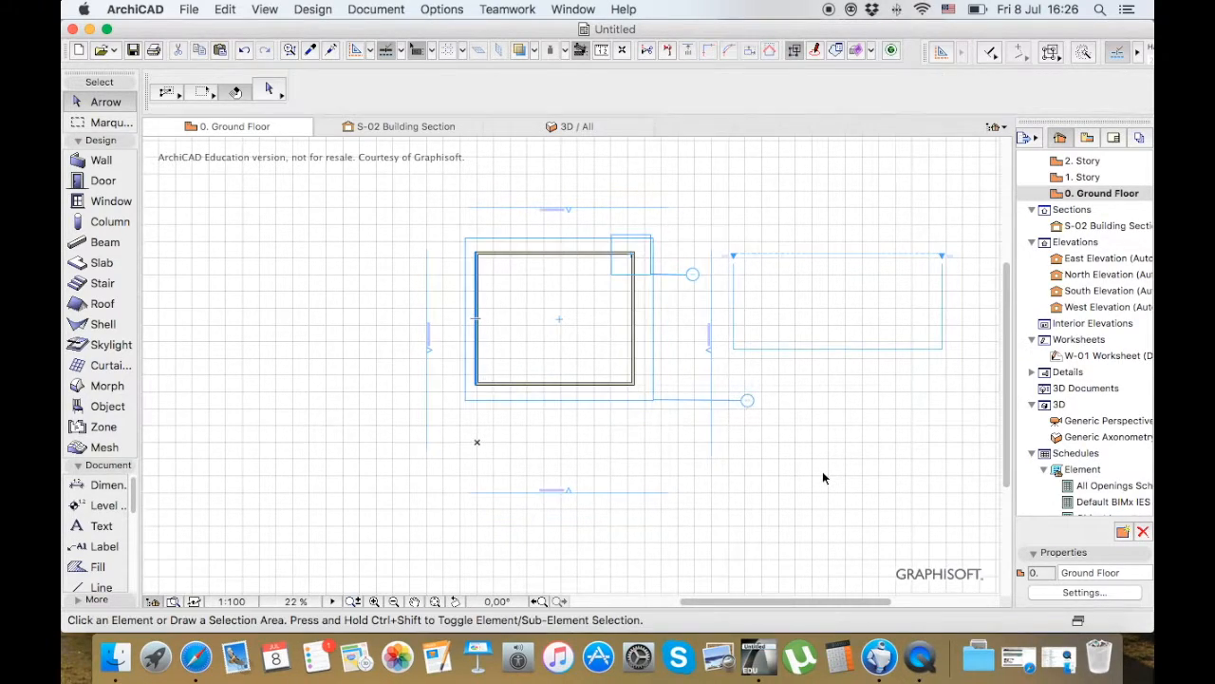
Try a rotated-rectangle selection running diagonally across the building's upper-left corner, and clear the result
{"action": "left_click", "coordinate": [205, 99]}
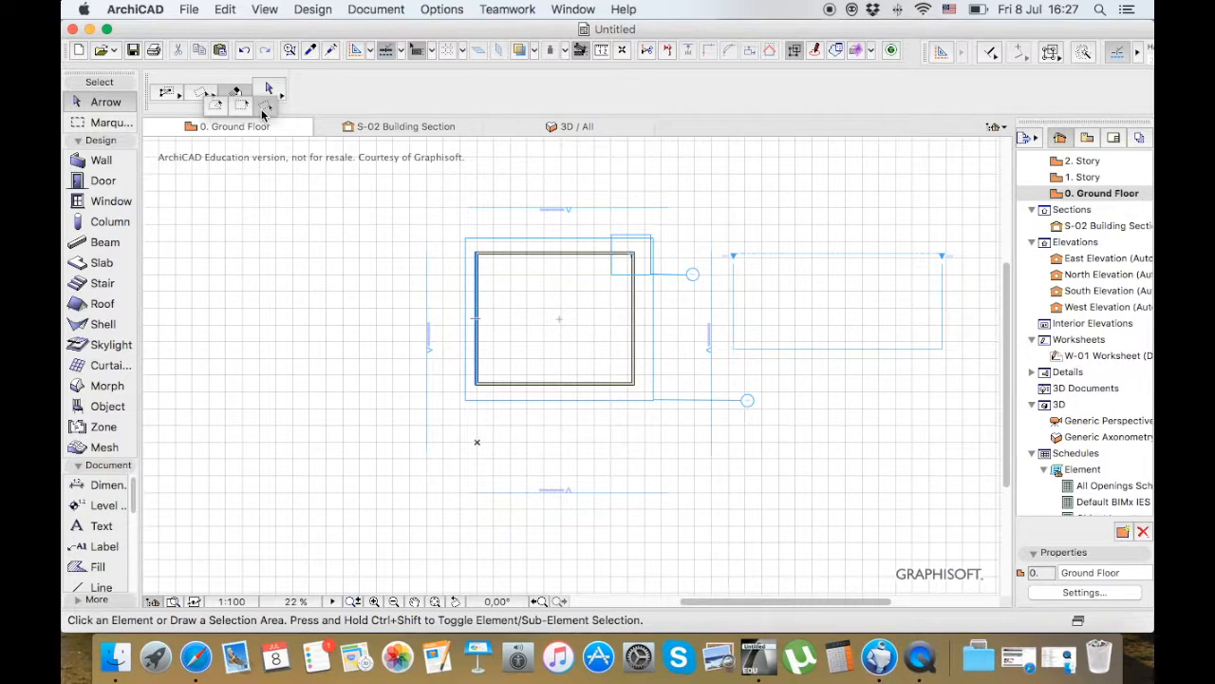
{"action": "left_click", "coordinate": [263, 113]}
{"action": "left_click", "coordinate": [386, 408]}
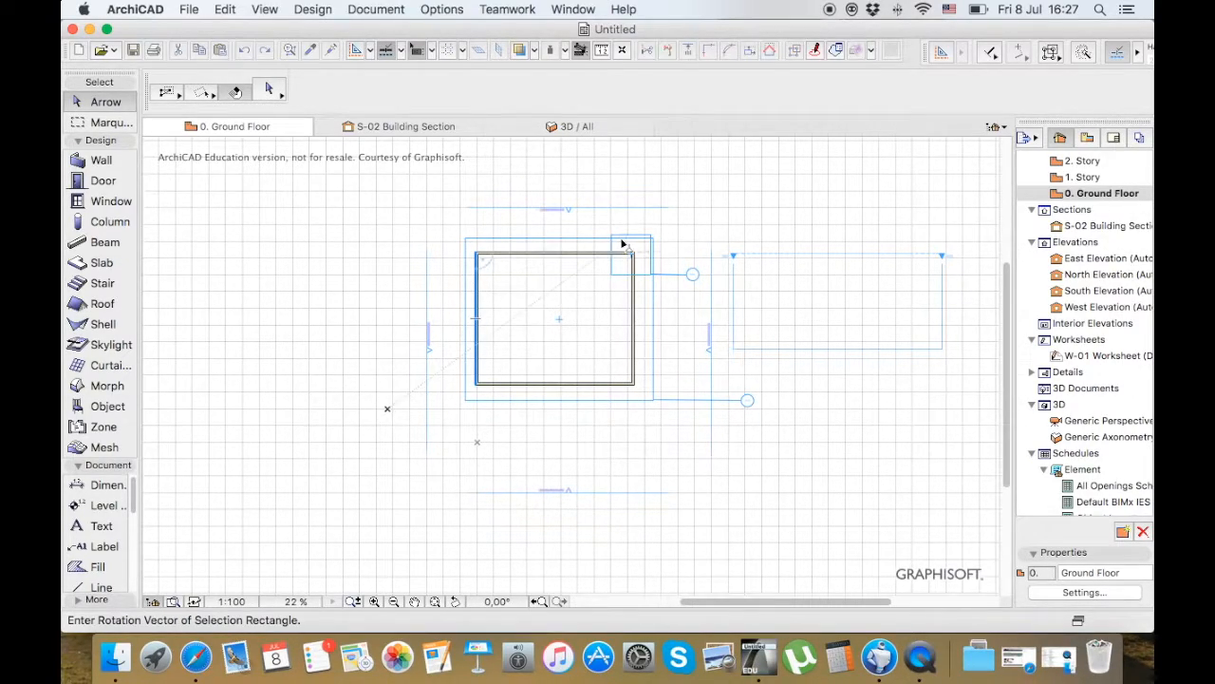
{"action": "left_click", "coordinate": [692, 193]}
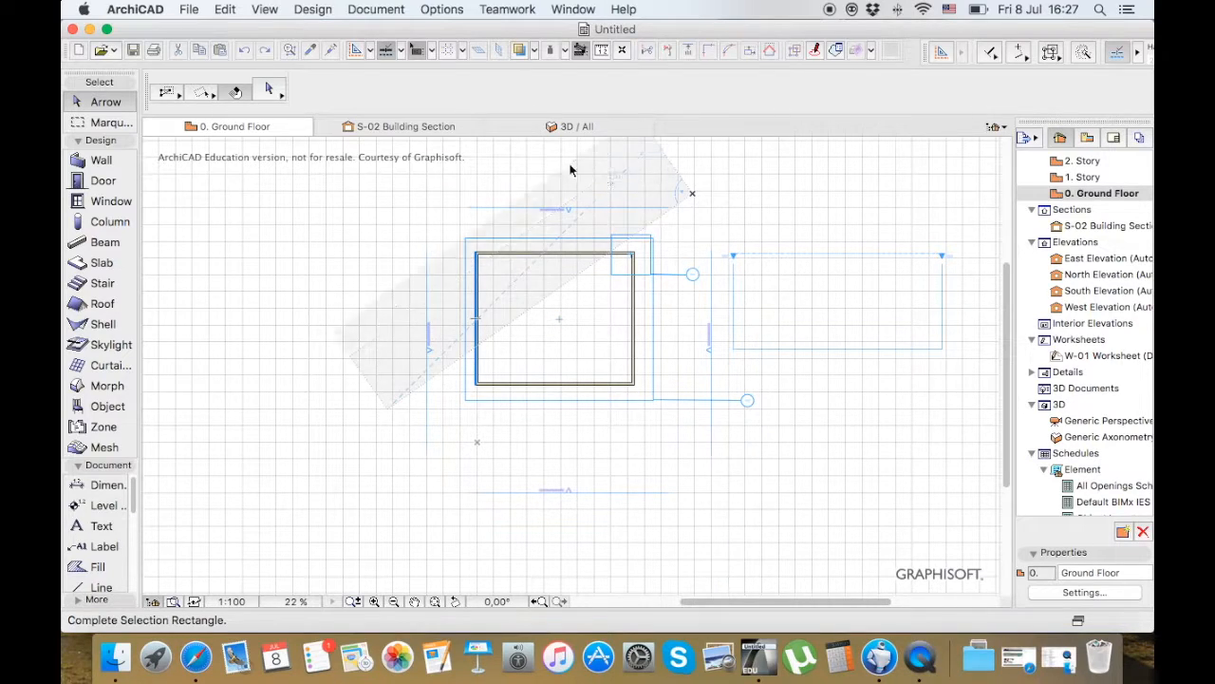
{"action": "left_click", "coordinate": [490, 168]}
{"action": "key", "text": "Escape"}
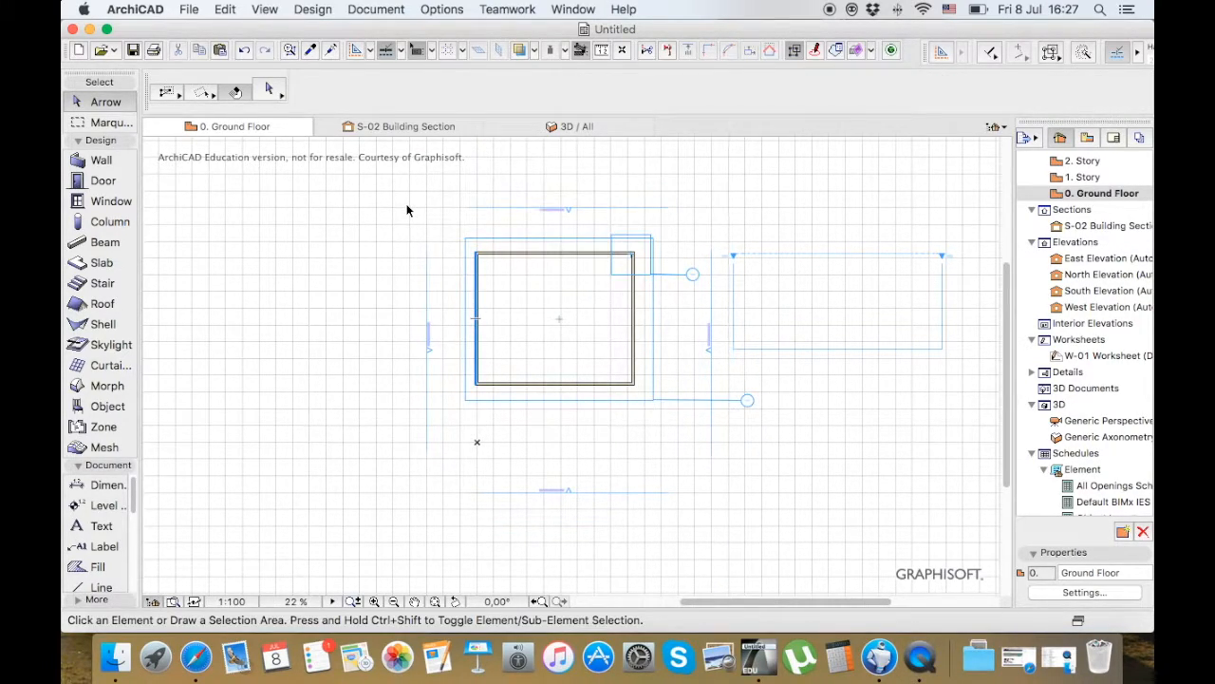
Switch to polygonal selection, outline an irregular area around the building's upper-left exterior to pick two elevation markers, and deselect them
{"action": "left_click", "coordinate": [203, 94]}
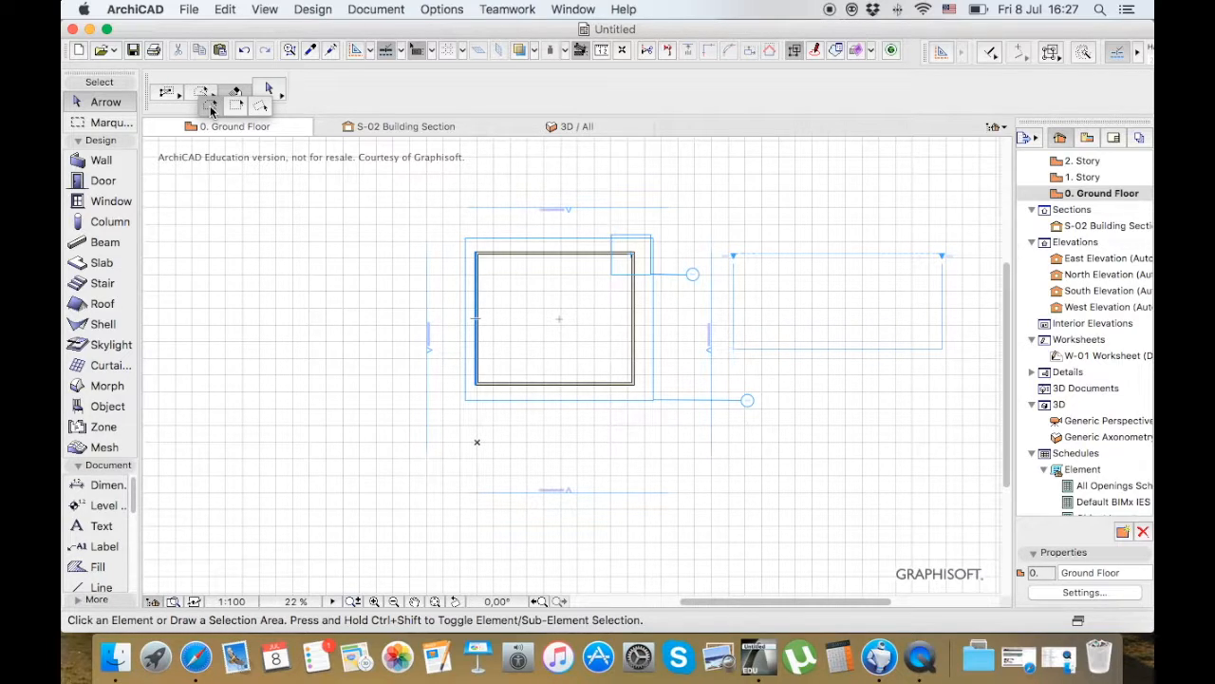
{"action": "left_click", "coordinate": [211, 108]}
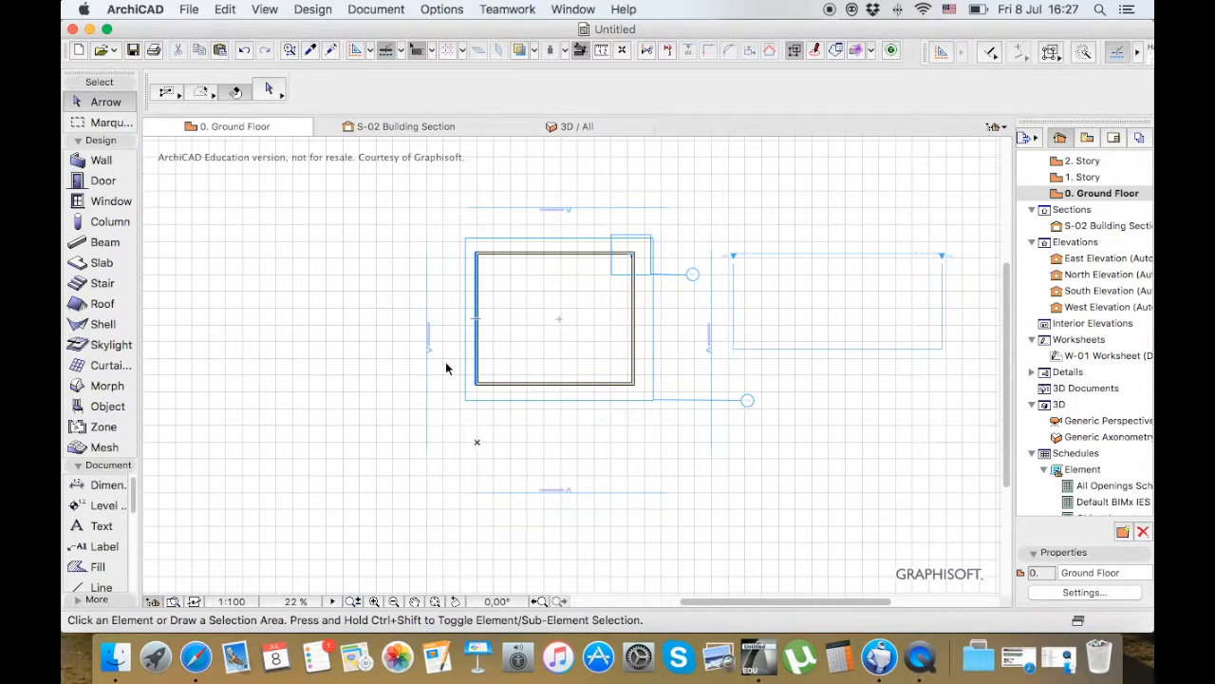
{"action": "left_click", "coordinate": [445, 363]}
{"action": "left_click", "coordinate": [454, 225]}
{"action": "left_click", "coordinate": [611, 222]}
{"action": "left_click", "coordinate": [677, 184]}
{"action": "left_click", "coordinate": [411, 159]}
{"action": "left_click", "coordinate": [326, 194]}
{"action": "left_click", "coordinate": [329, 318]}
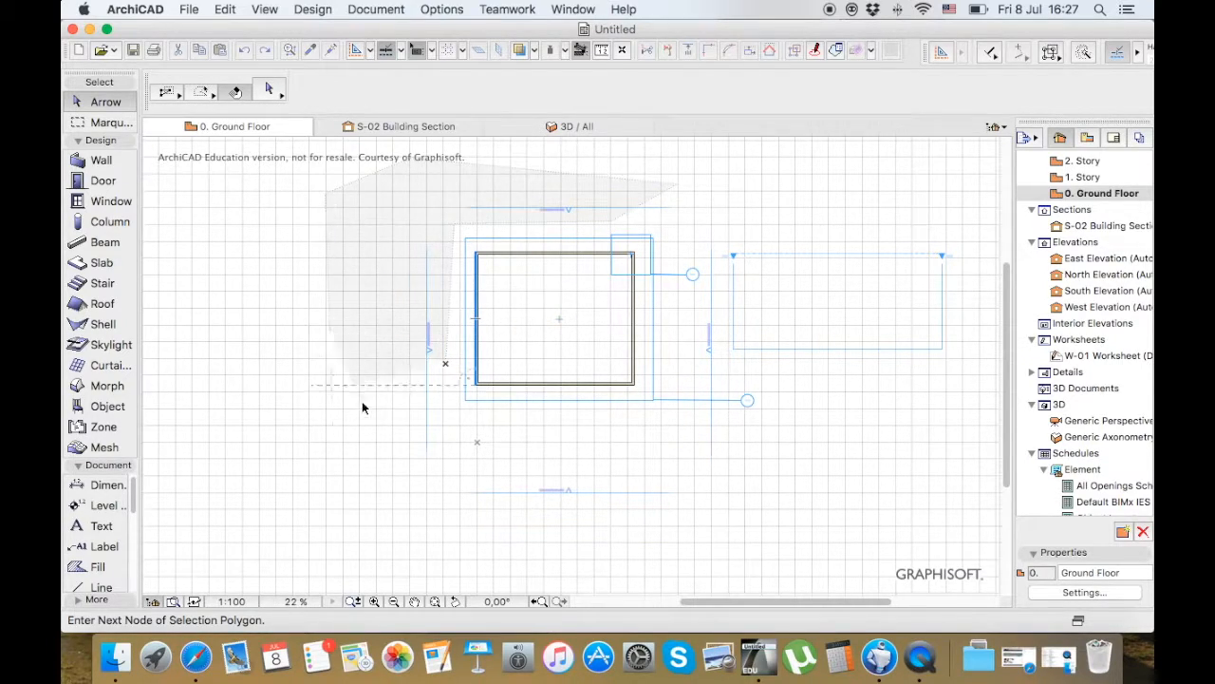
{"action": "left_click", "coordinate": [452, 368]}
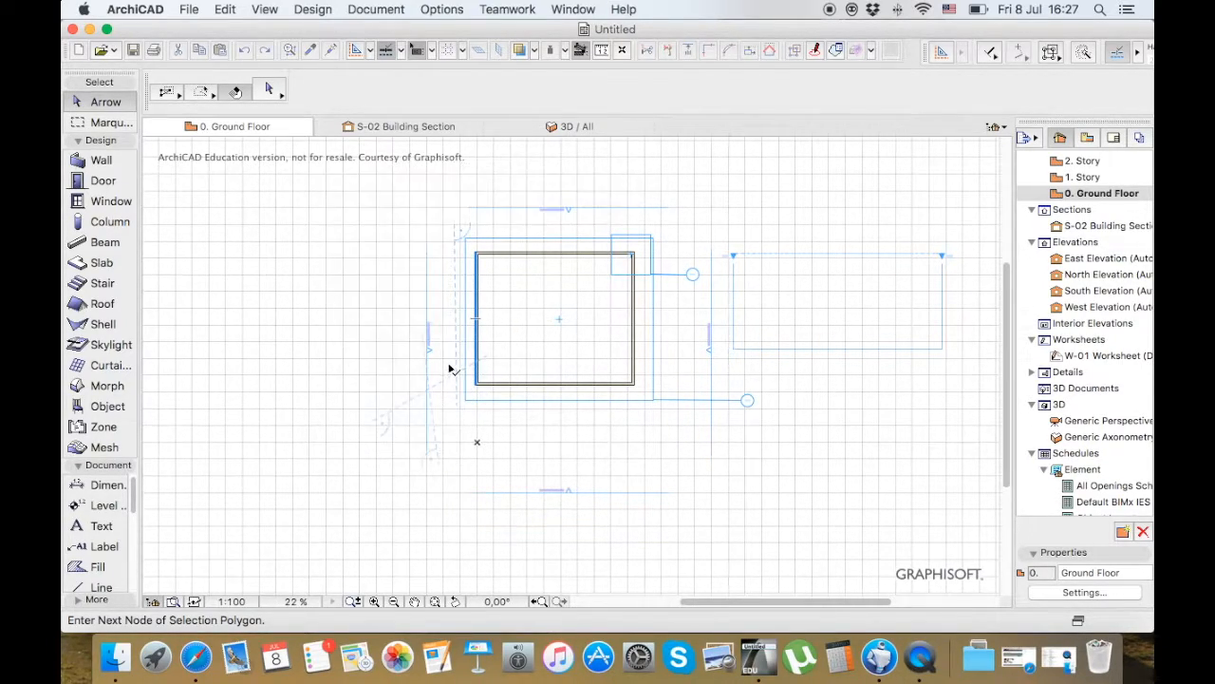
{"action": "left_click", "coordinate": [452, 369]}
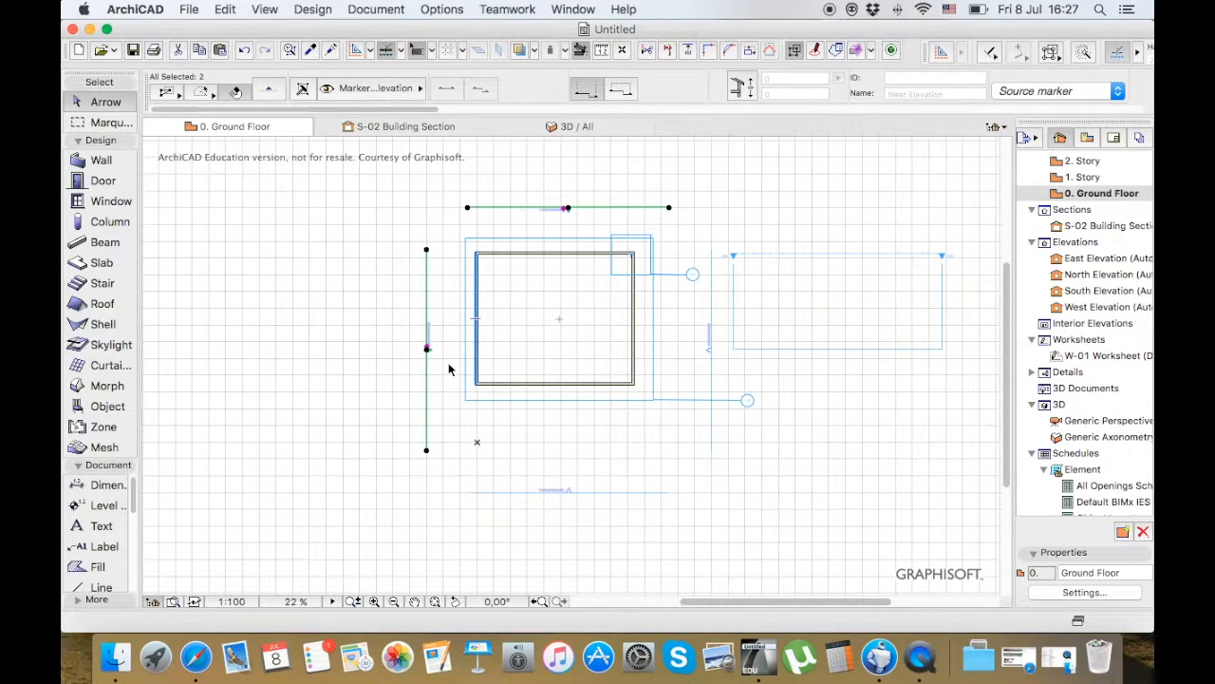
{"action": "left_click", "coordinate": [449, 368]}
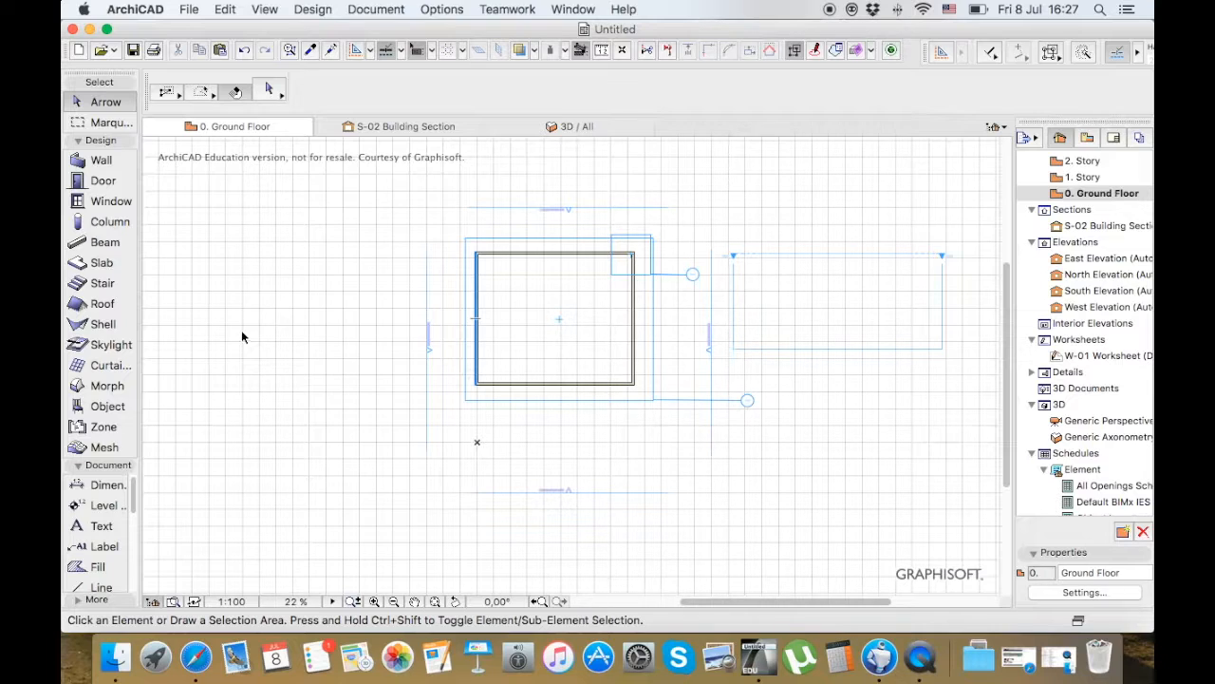
Draw a rectangular marquee over the building's lower-right corner, select the elements it touches, and clear only the element selection
{"action": "left_click", "coordinate": [119, 124]}
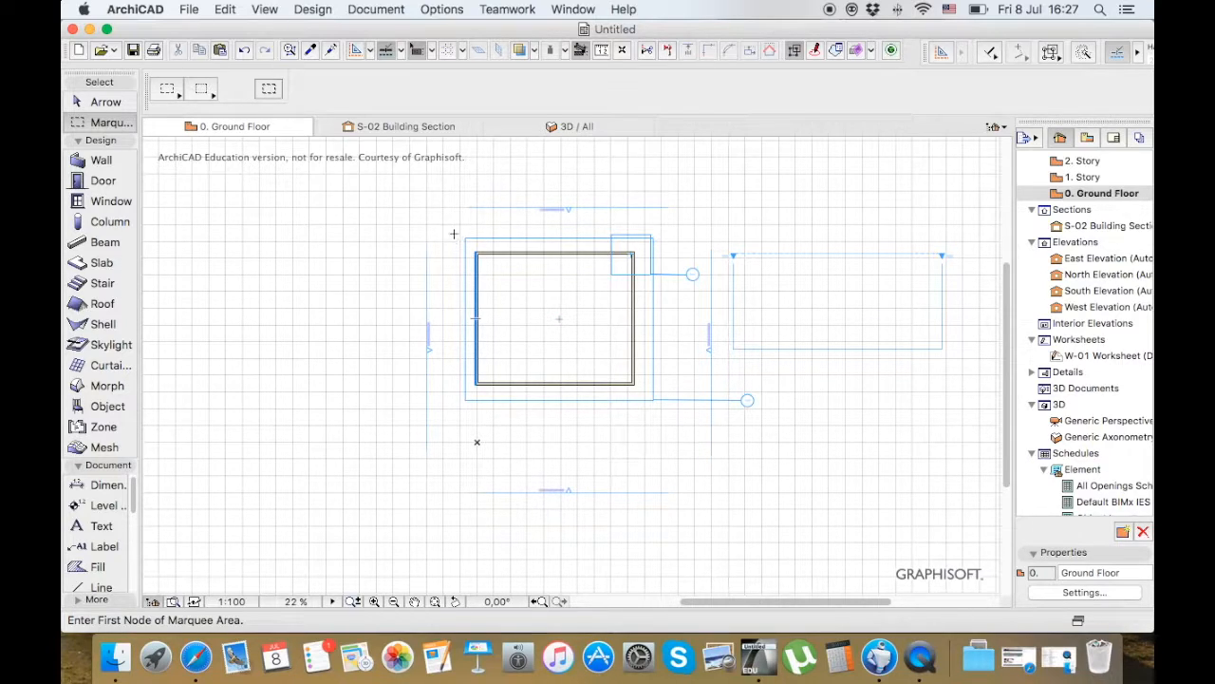
{"action": "left_click", "coordinate": [574, 343]}
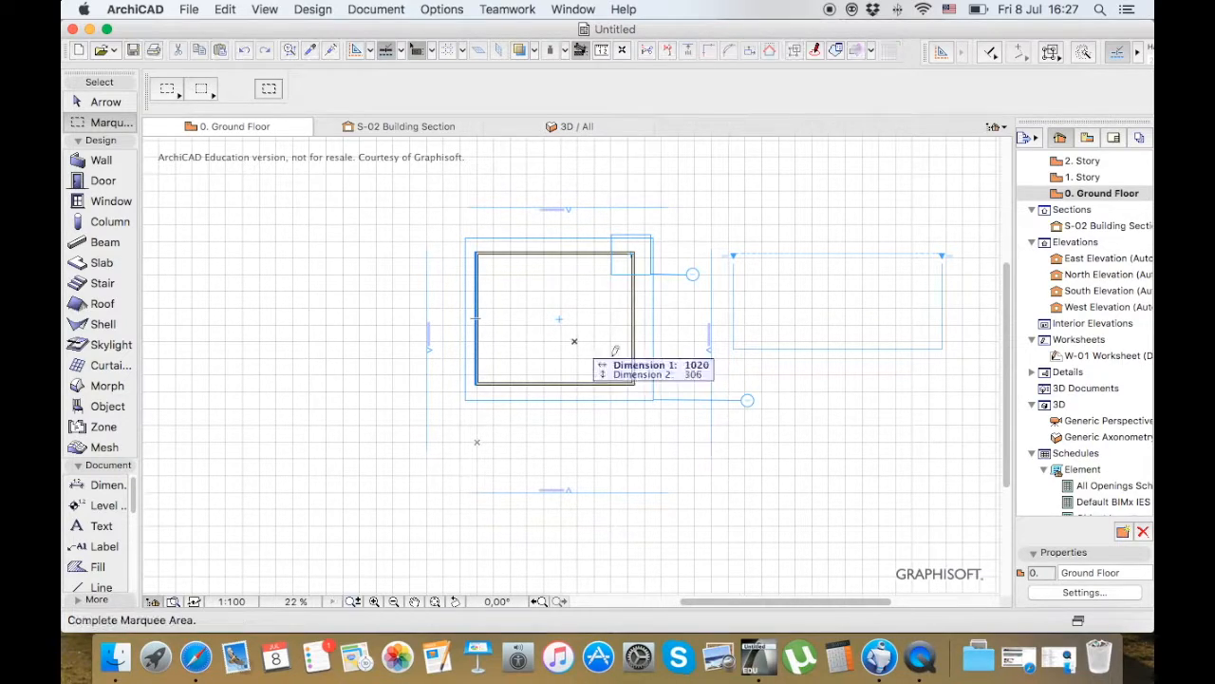
{"action": "left_click", "coordinate": [669, 412]}
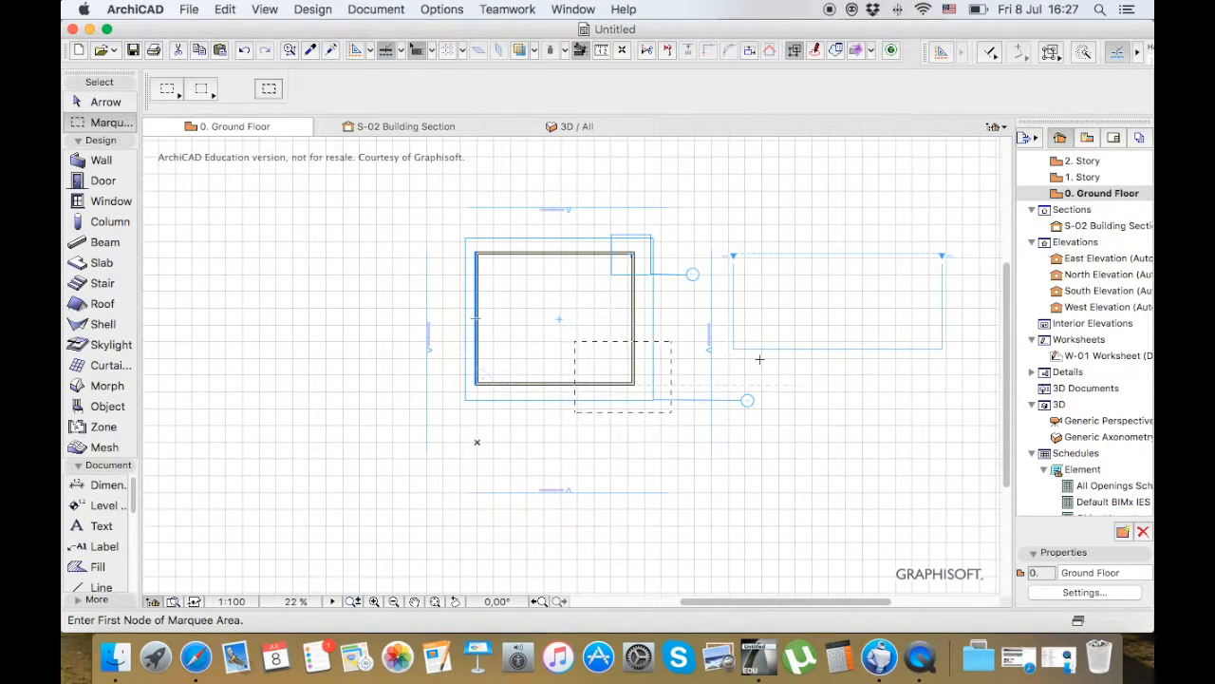
{"action": "key", "text": "super+a"}
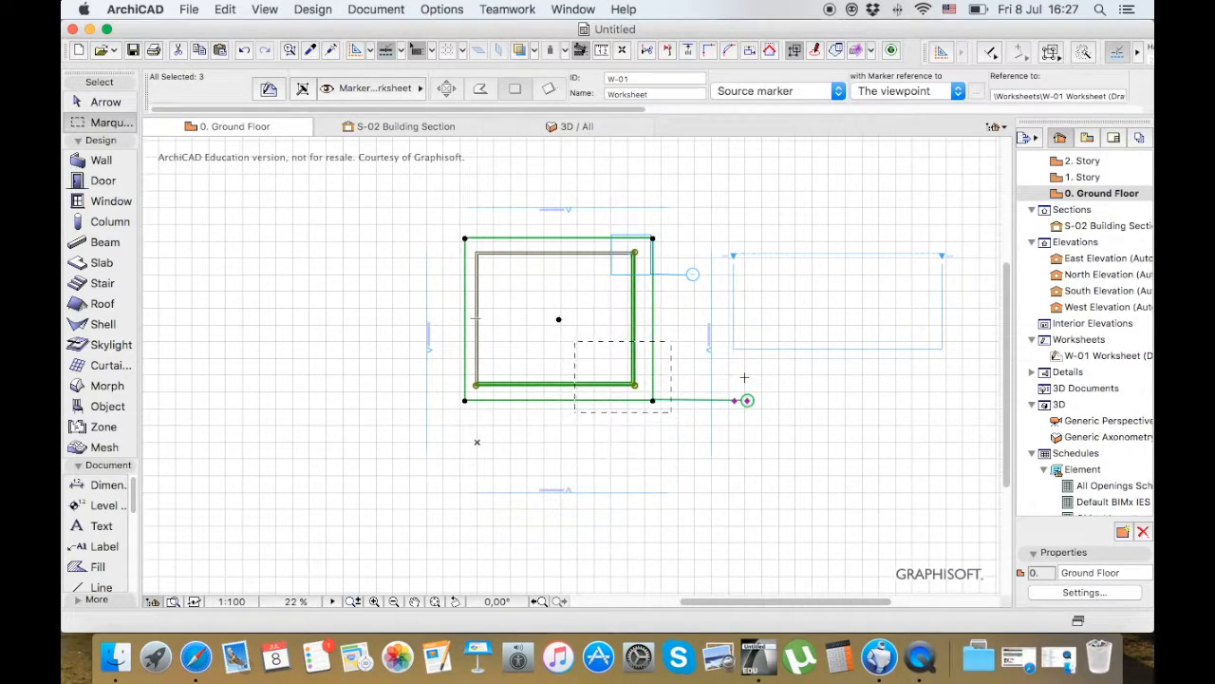
{"action": "key", "text": "Escape"}
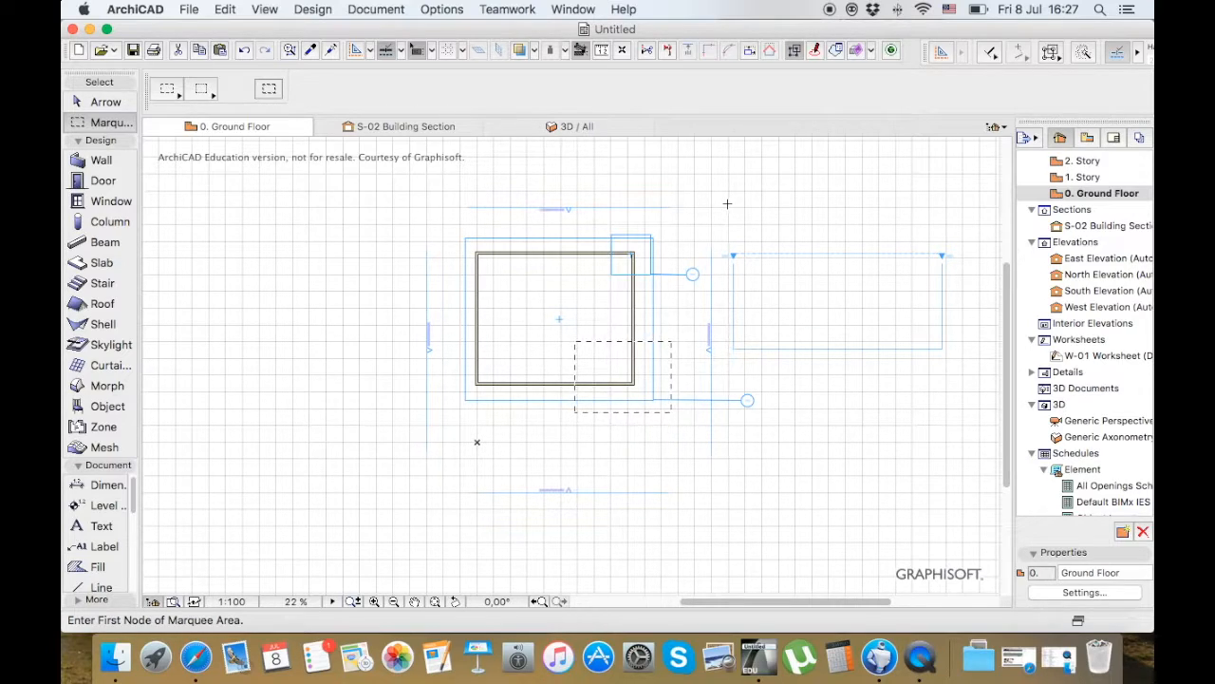
View the marquee's contents in 3D, and return to the ground floor plan
{"action": "right_click", "coordinate": [727, 203]}
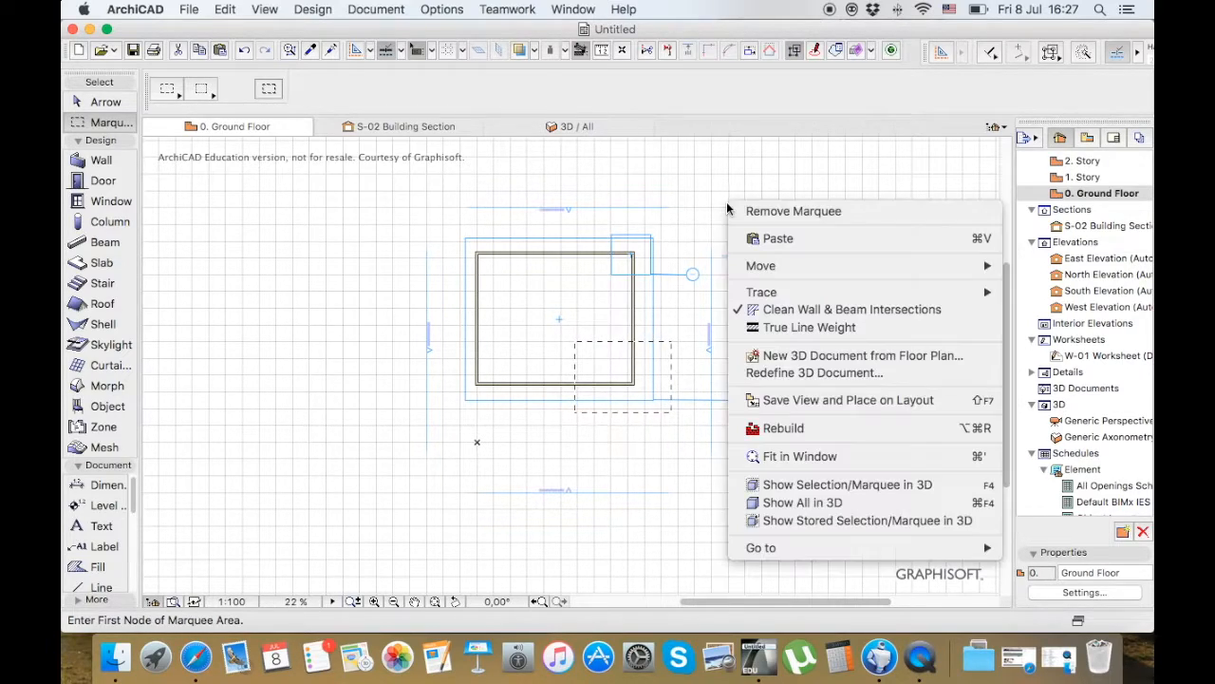
{"action": "left_click", "coordinate": [794, 487]}
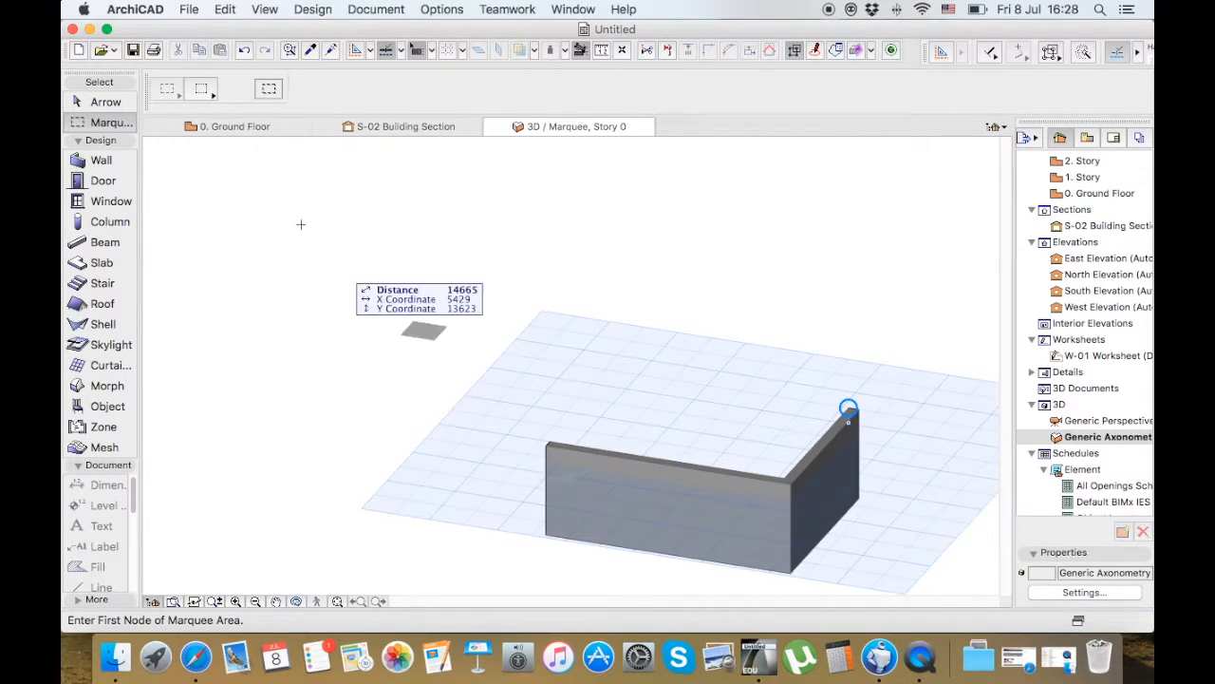
{"action": "left_click", "coordinate": [228, 129]}
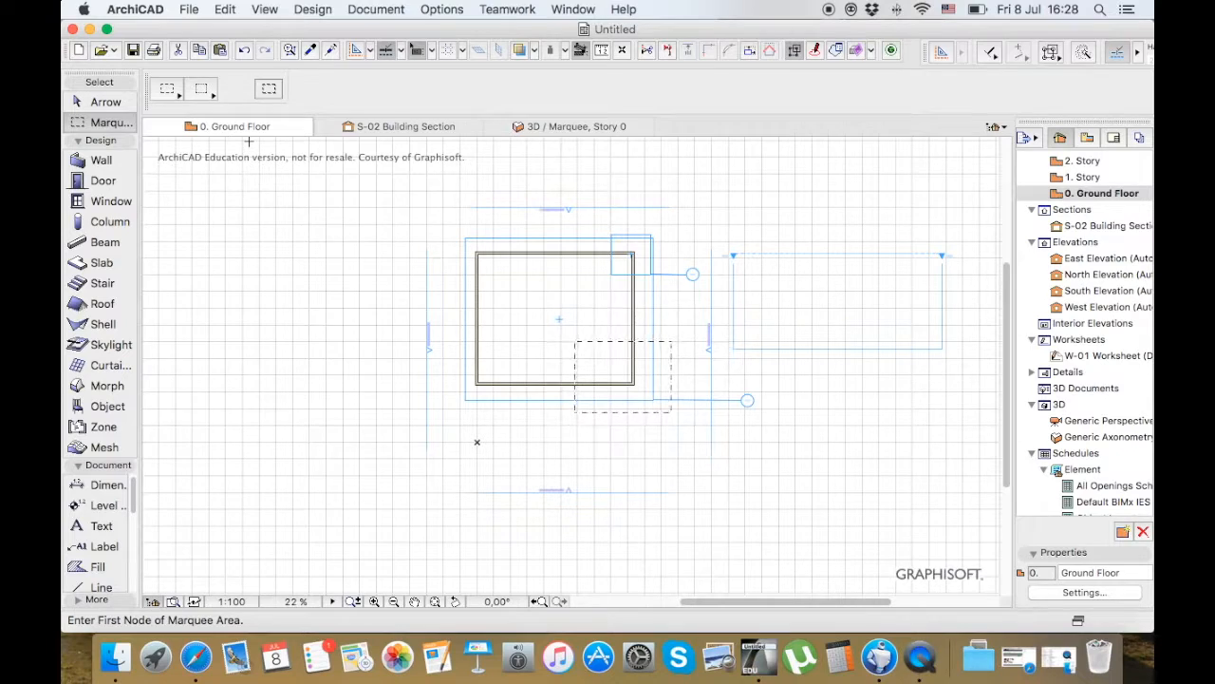
Set the marquee to span all floors, trying the rotated geometry before returning to the rectangular one
{"action": "left_click", "coordinate": [168, 91]}
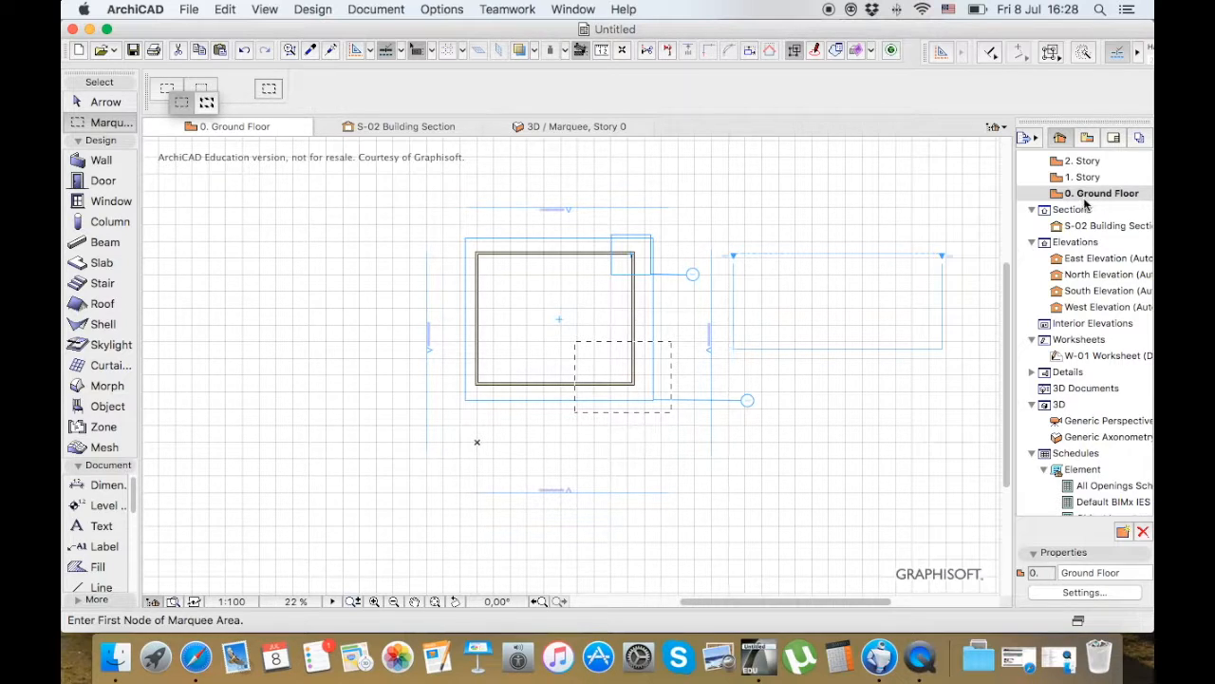
{"action": "left_click", "coordinate": [206, 102]}
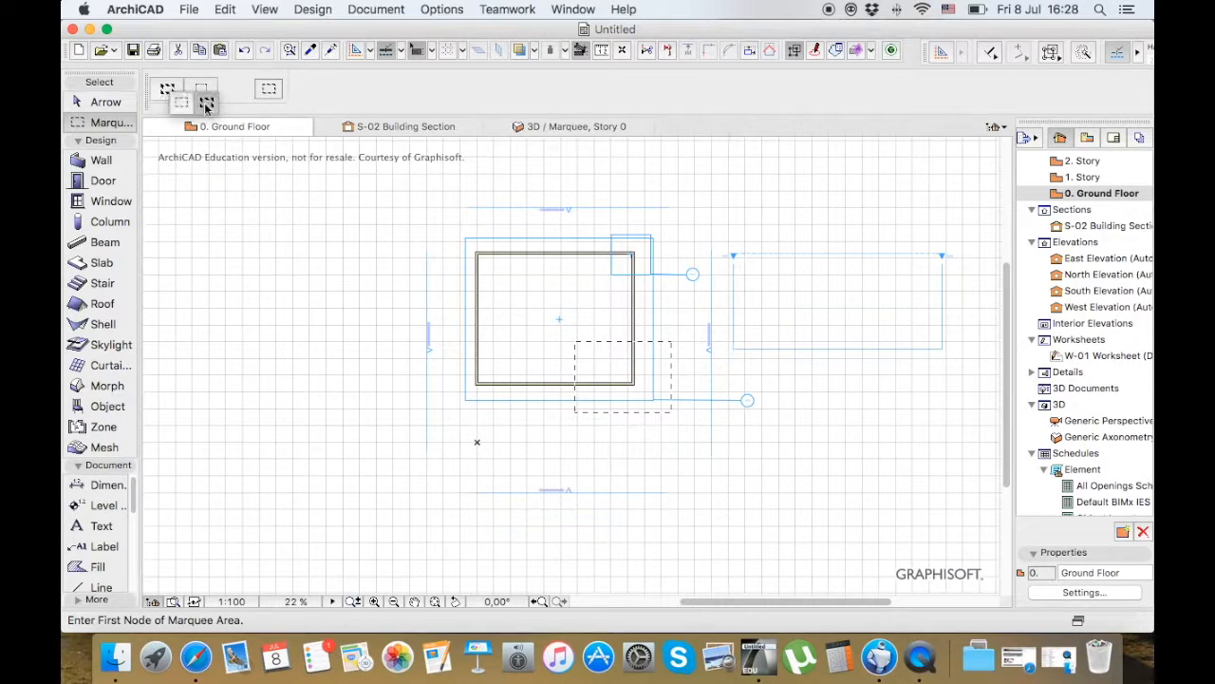
{"action": "left_click", "coordinate": [210, 105]}
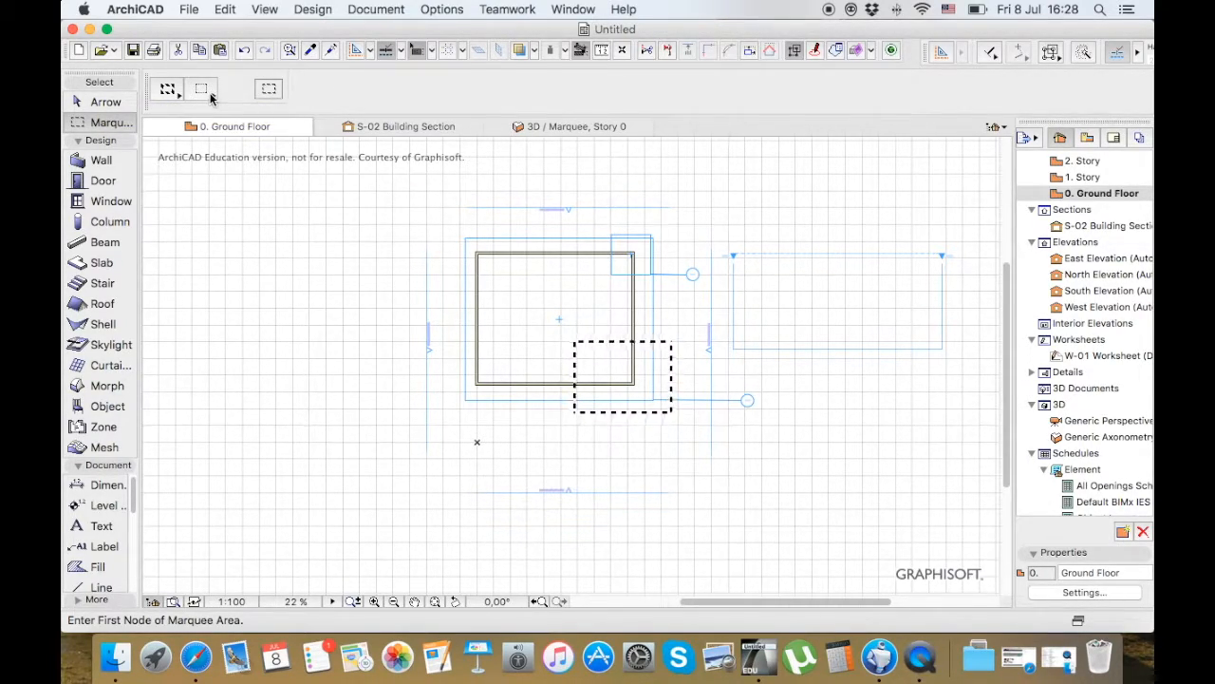
{"action": "left_click", "coordinate": [268, 91]}
{"action": "left_click", "coordinate": [275, 105]}
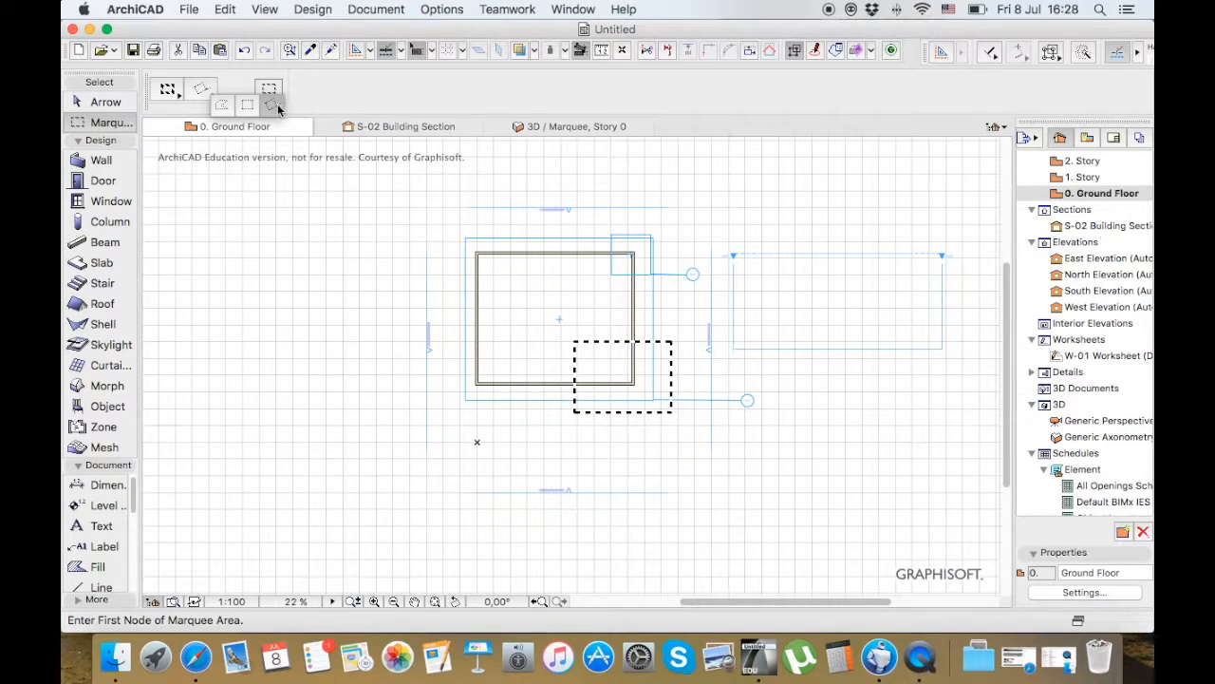
{"action": "left_click", "coordinate": [232, 109]}
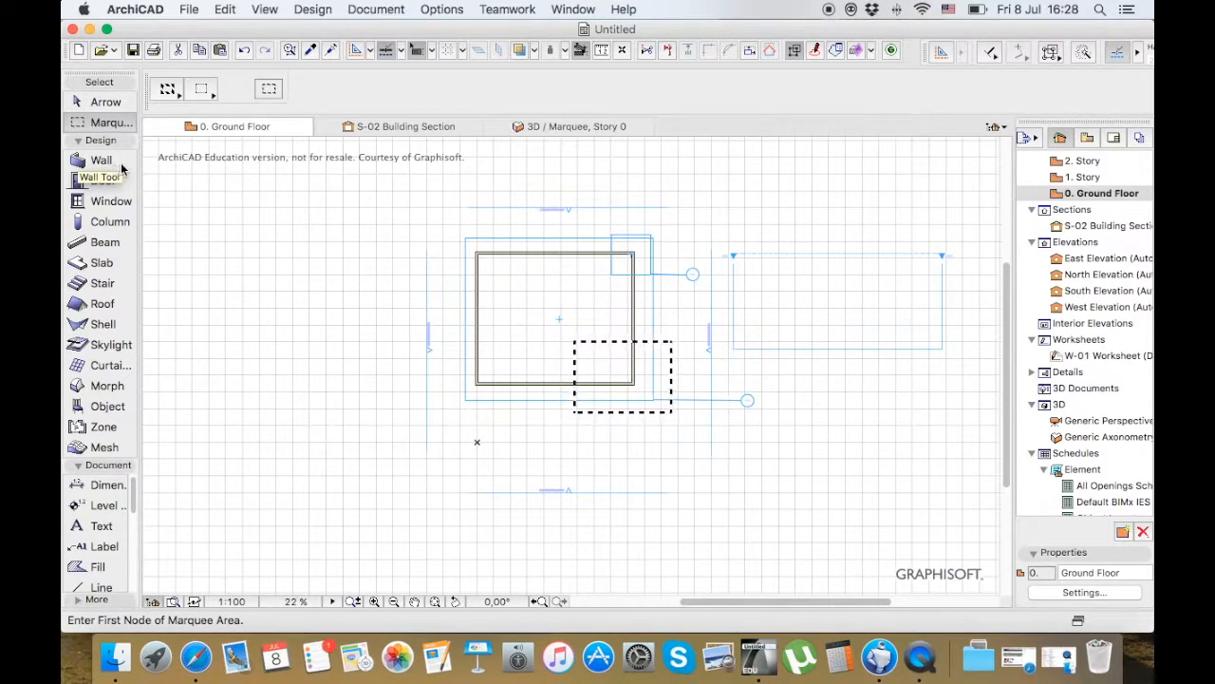
Review the Column default settings, and place a 300 × 300 mm column outside the building beyond its upper-left corner
{"action": "left_click", "coordinate": [109, 225]}
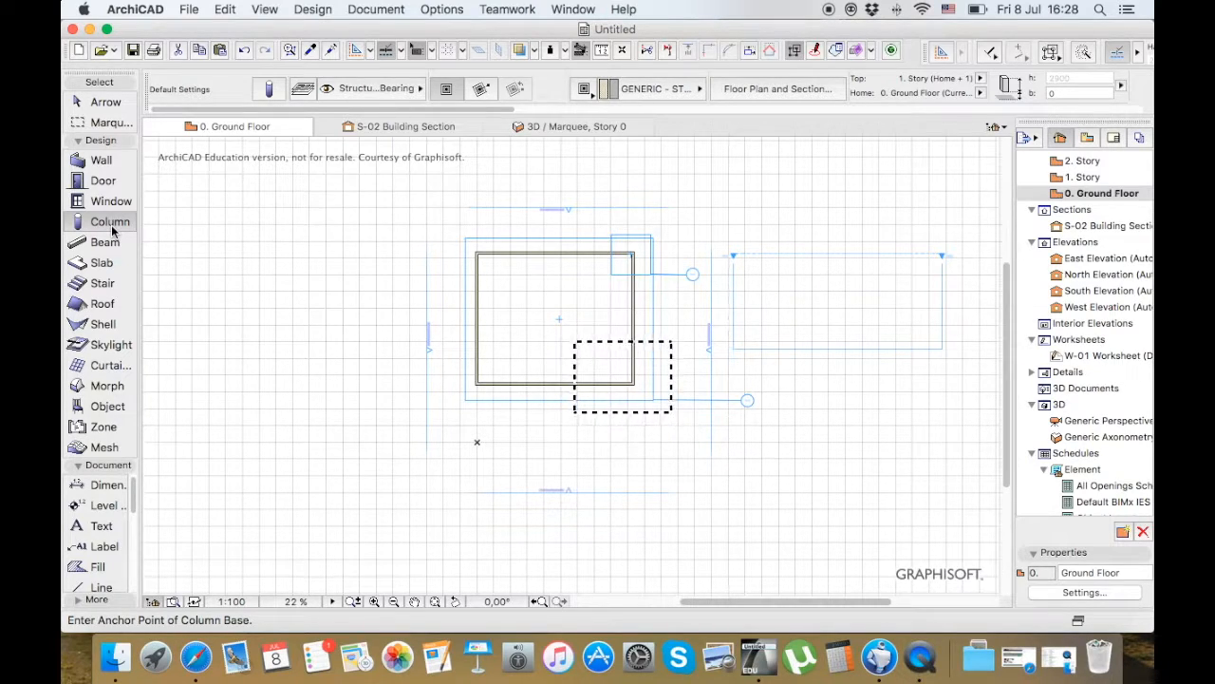
{"action": "left_click", "coordinate": [271, 89]}
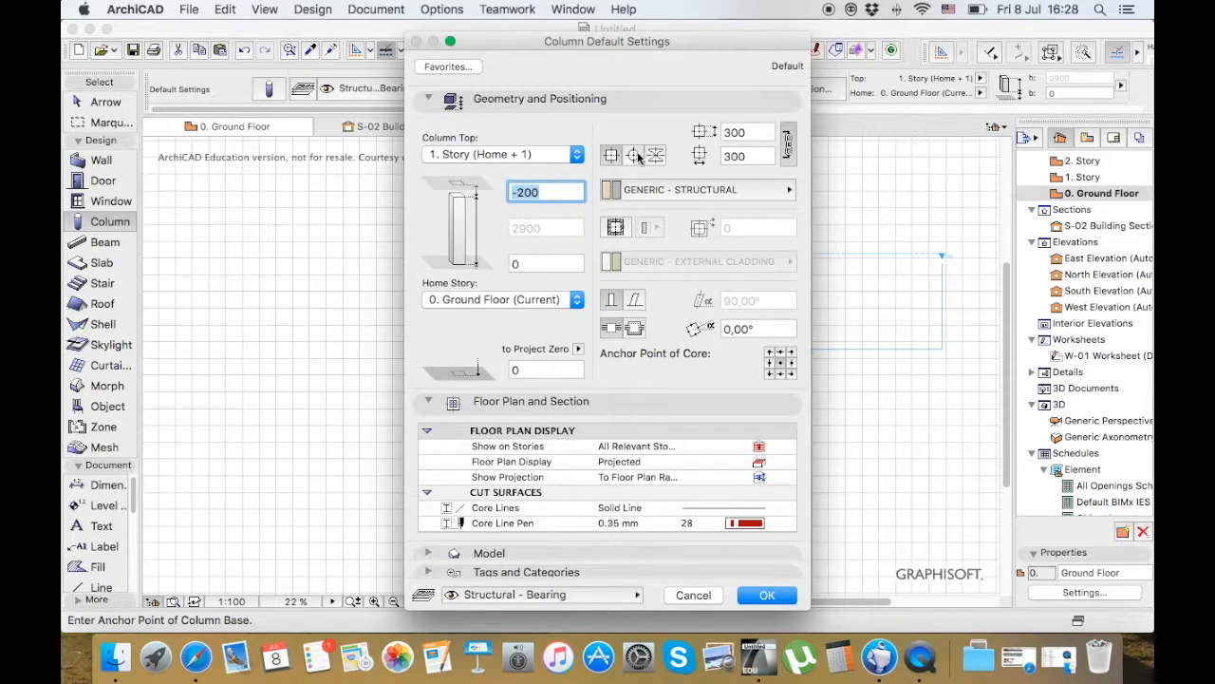
{"action": "left_click", "coordinate": [759, 595]}
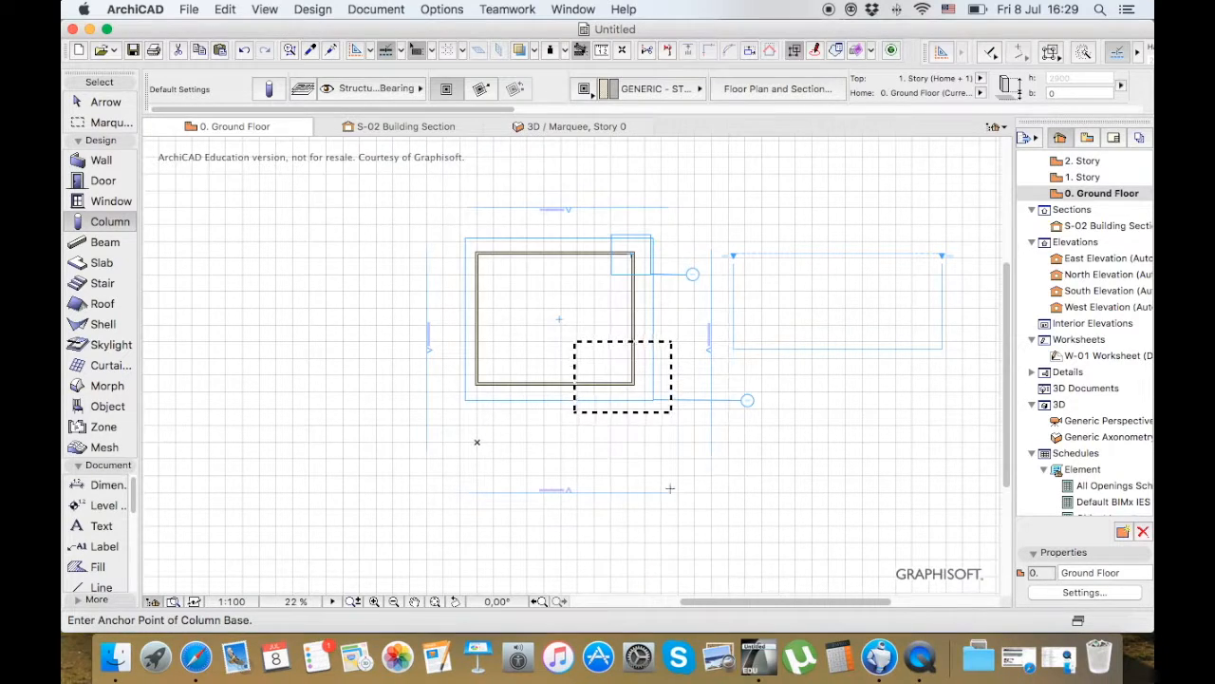
{"action": "double_click", "coordinate": [112, 222]}
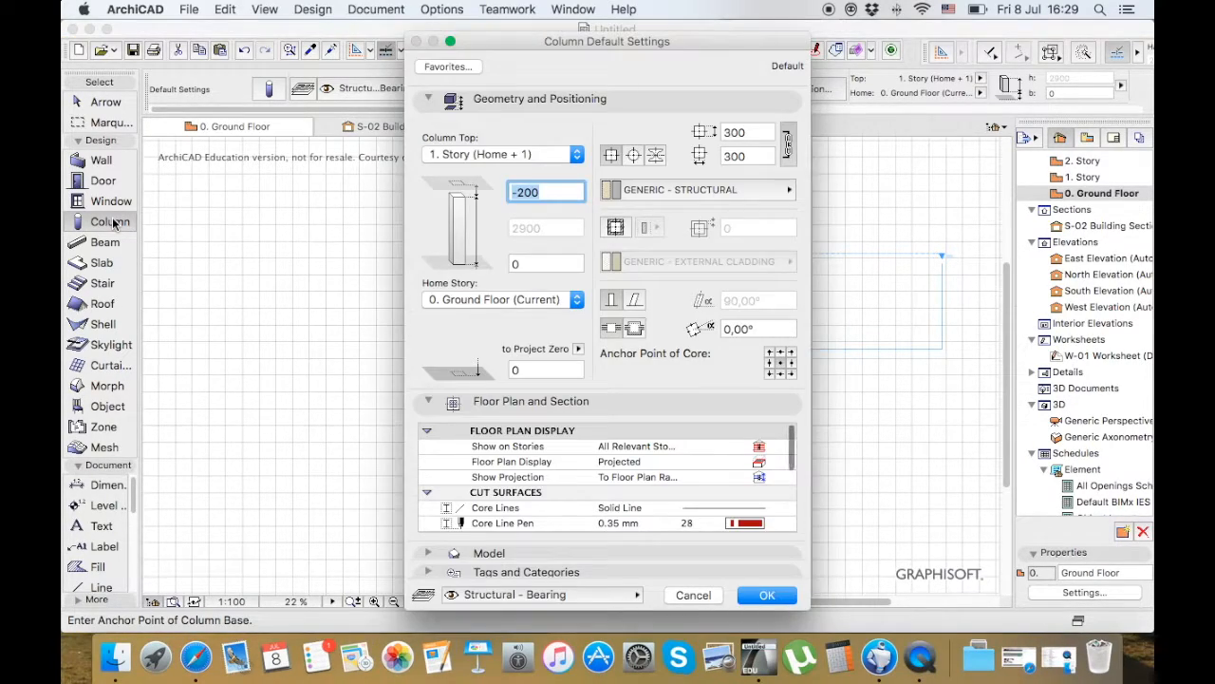
{"action": "left_click", "coordinate": [764, 593]}
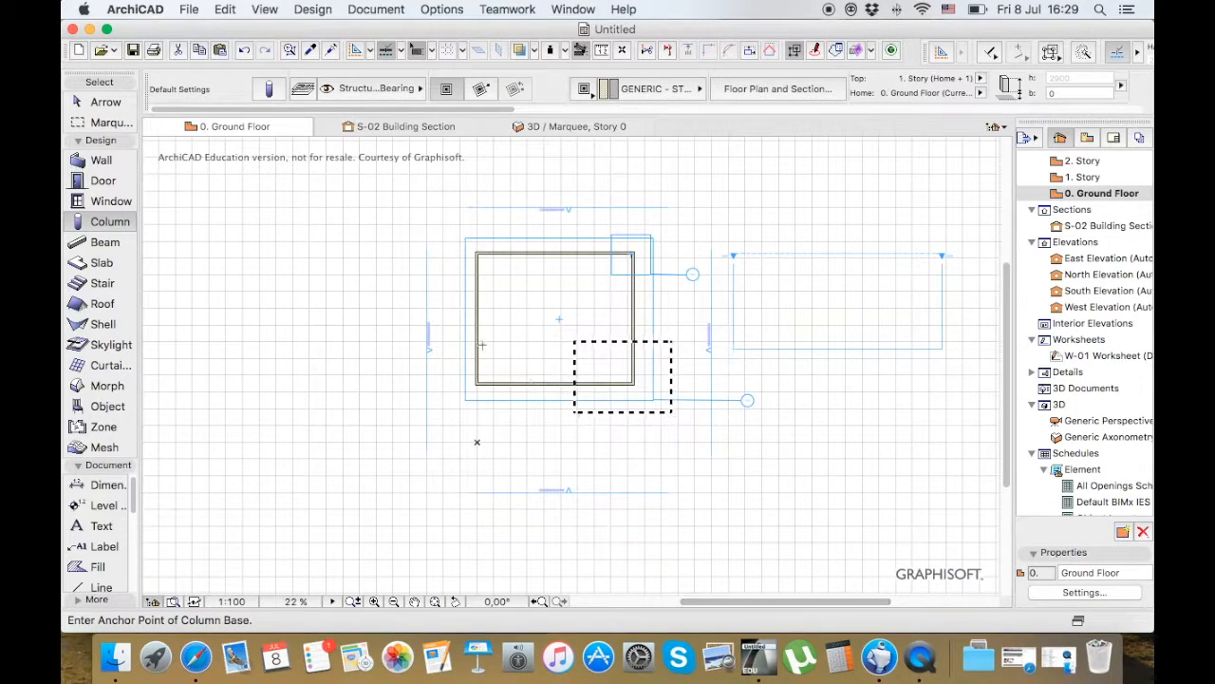
{"action": "left_click", "coordinate": [344, 252]}
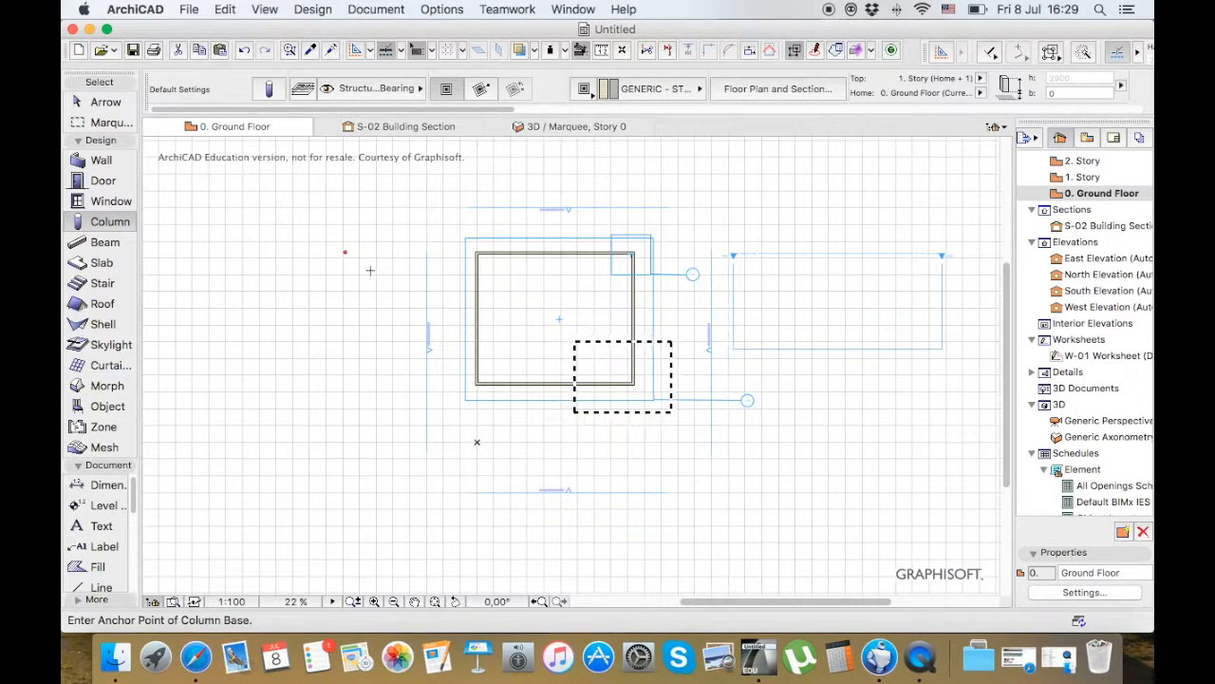
{"action": "left_click", "coordinate": [107, 102]}
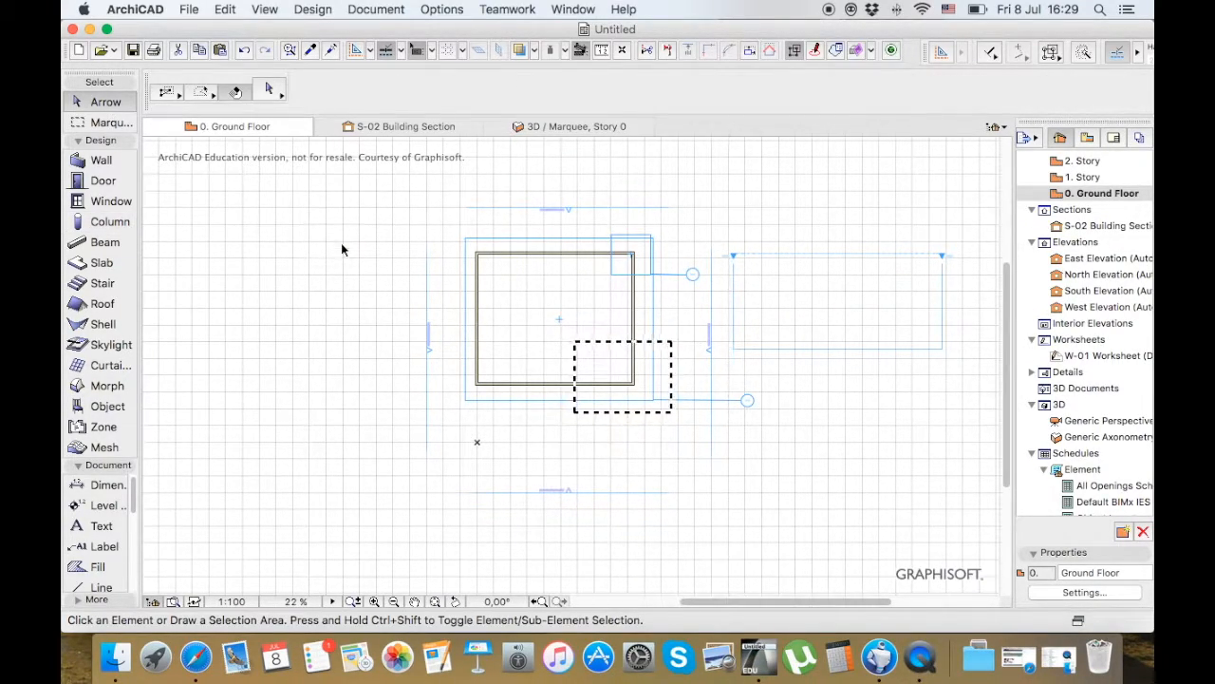
Select the column beyond the building's upper-left corner, review its selection settings without changing them, and deselect it
{"action": "left_click", "coordinate": [347, 255]}
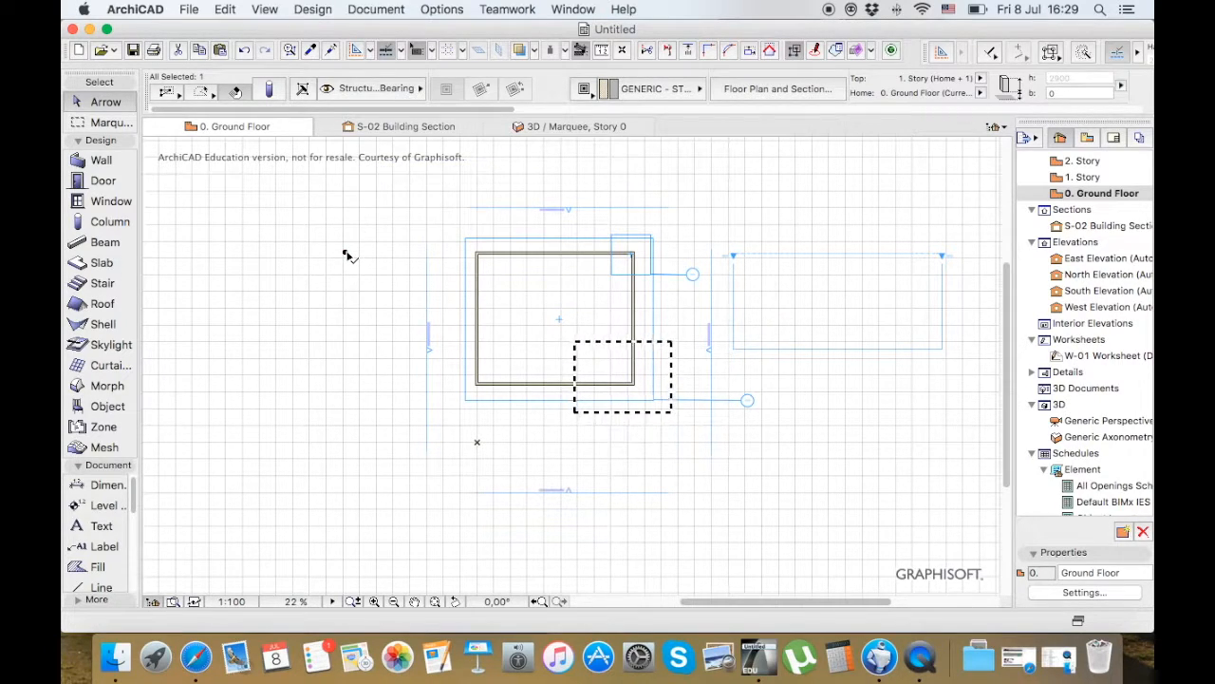
{"action": "right_click", "coordinate": [347, 253]}
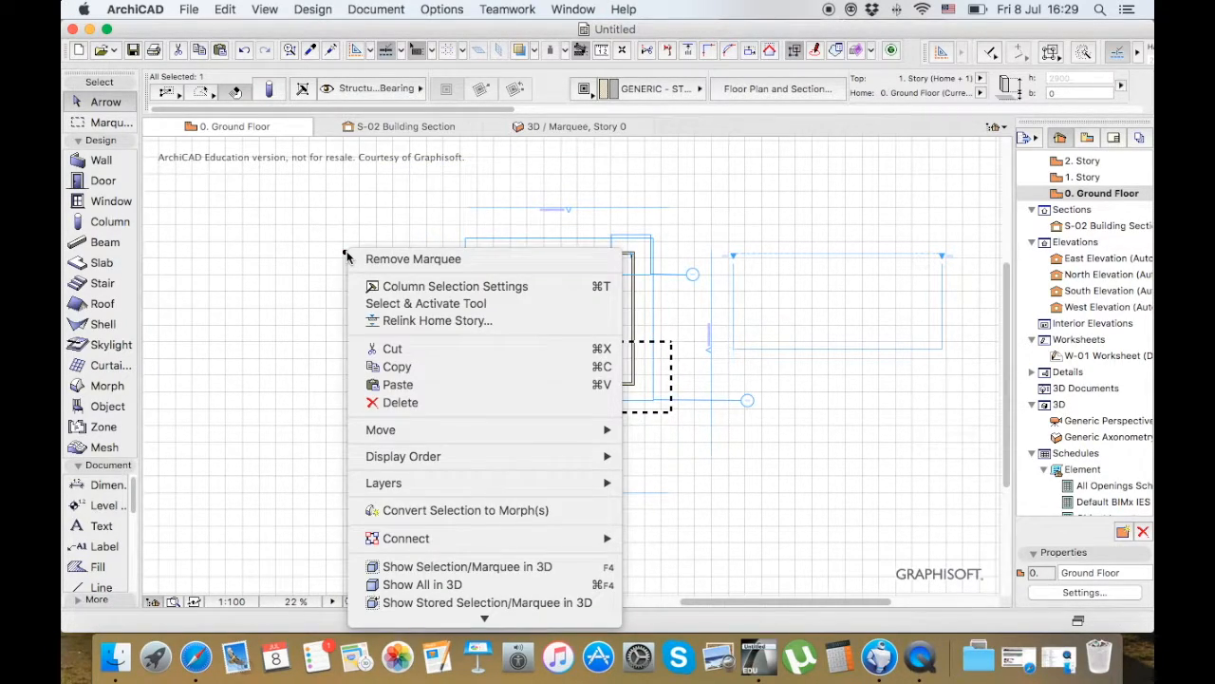
{"action": "left_click", "coordinate": [435, 289]}
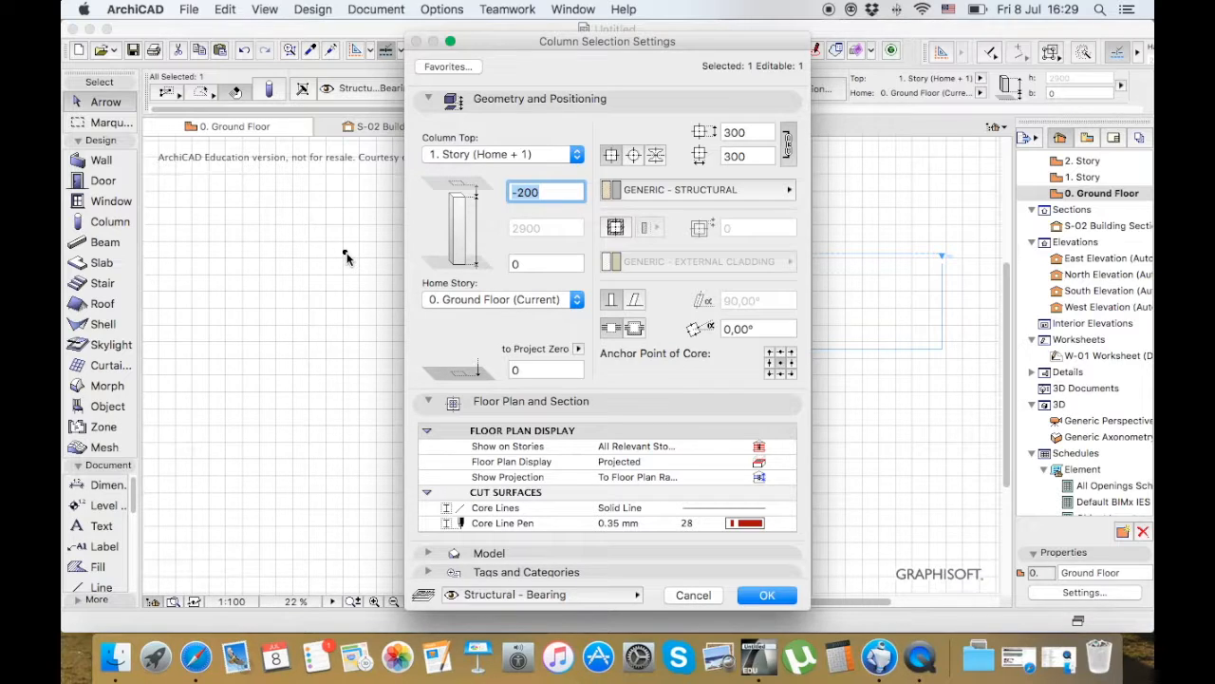
{"action": "left_click", "coordinate": [690, 597]}
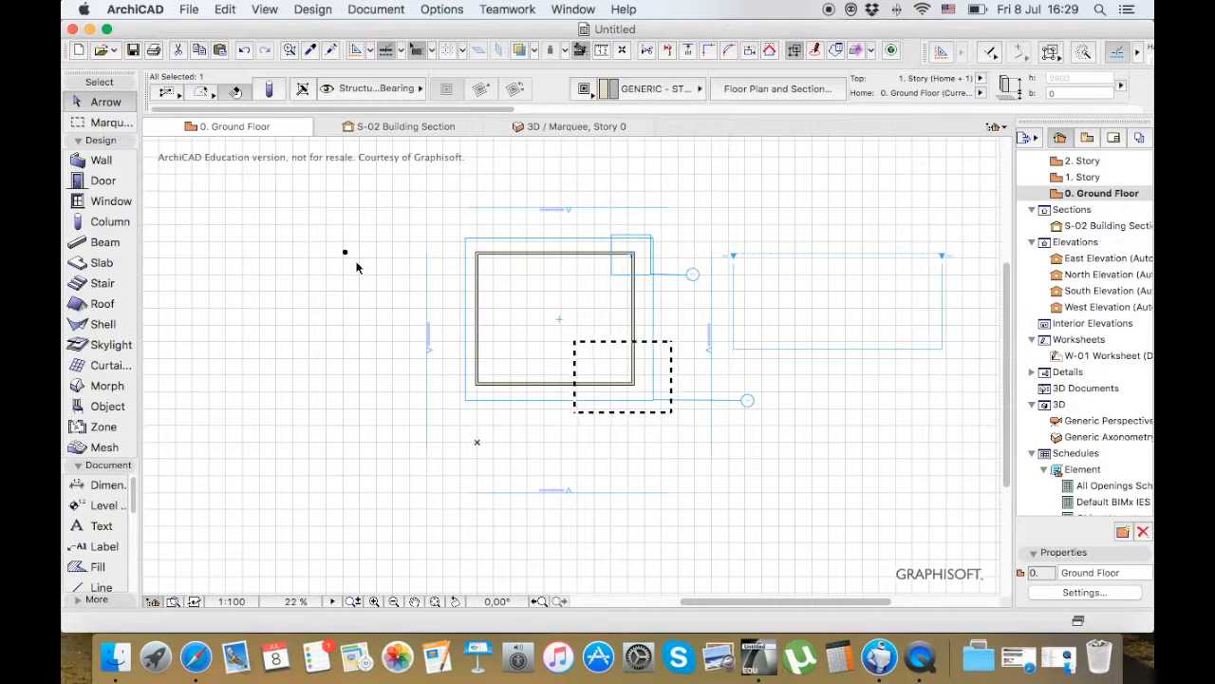
{"action": "left_click", "coordinate": [270, 92]}
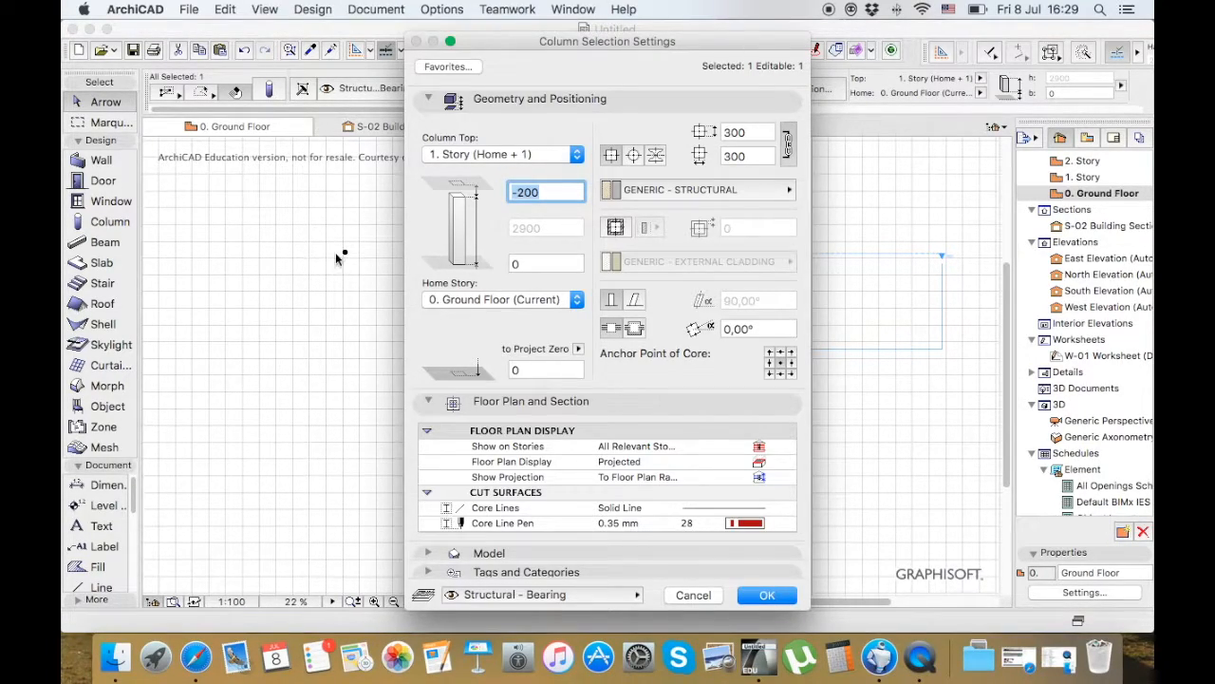
{"action": "left_click", "coordinate": [692, 595]}
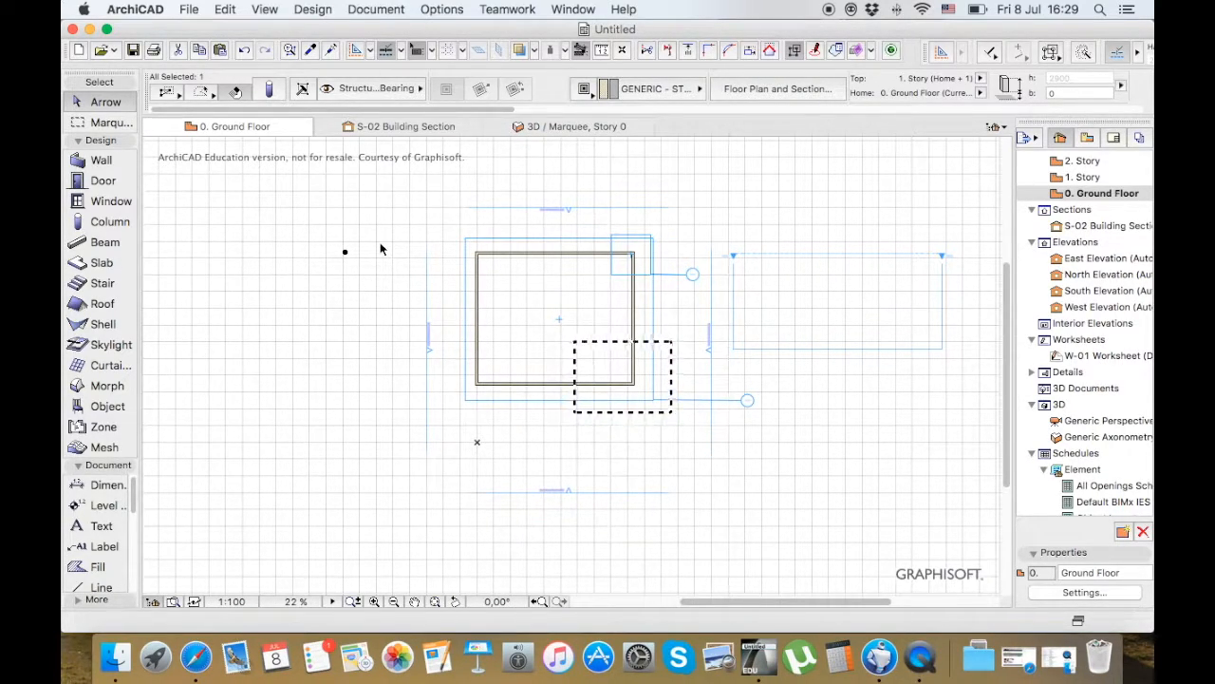
{"action": "left_click", "coordinate": [380, 249]}
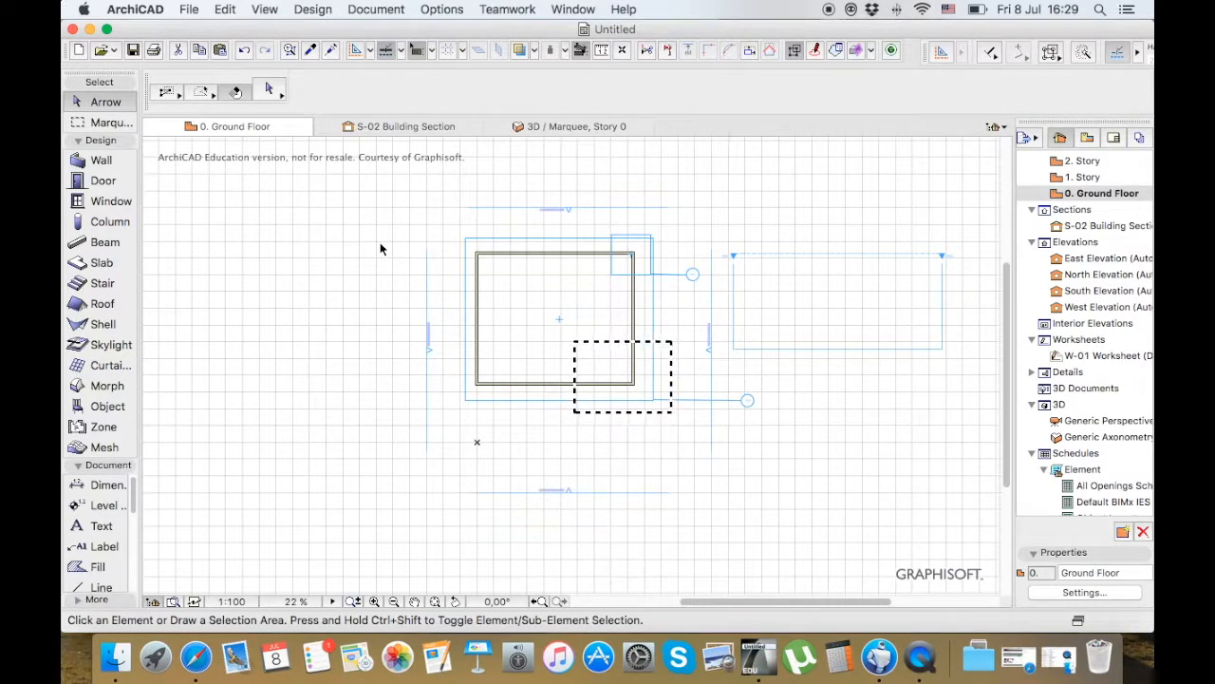
Activate the Stair tool and remove the marquee from the ground floor plan
{"action": "left_click", "coordinate": [102, 283]}
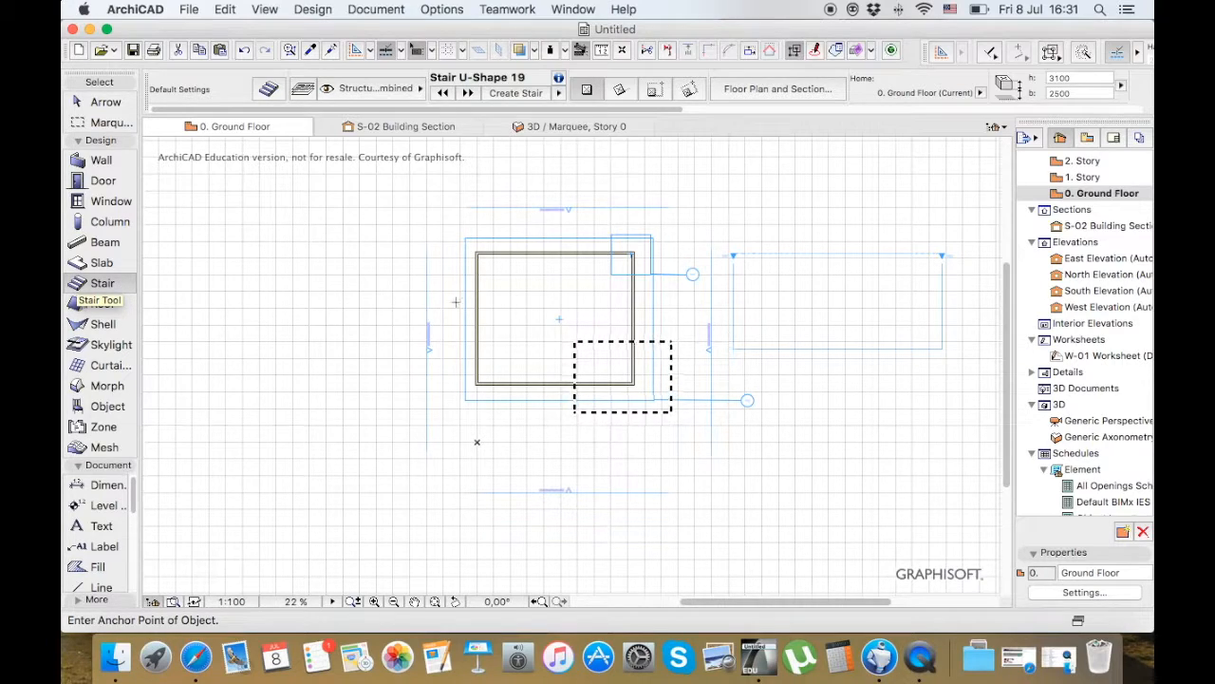
{"action": "right_click", "coordinate": [452, 226]}
{"action": "left_click", "coordinate": [493, 261]}
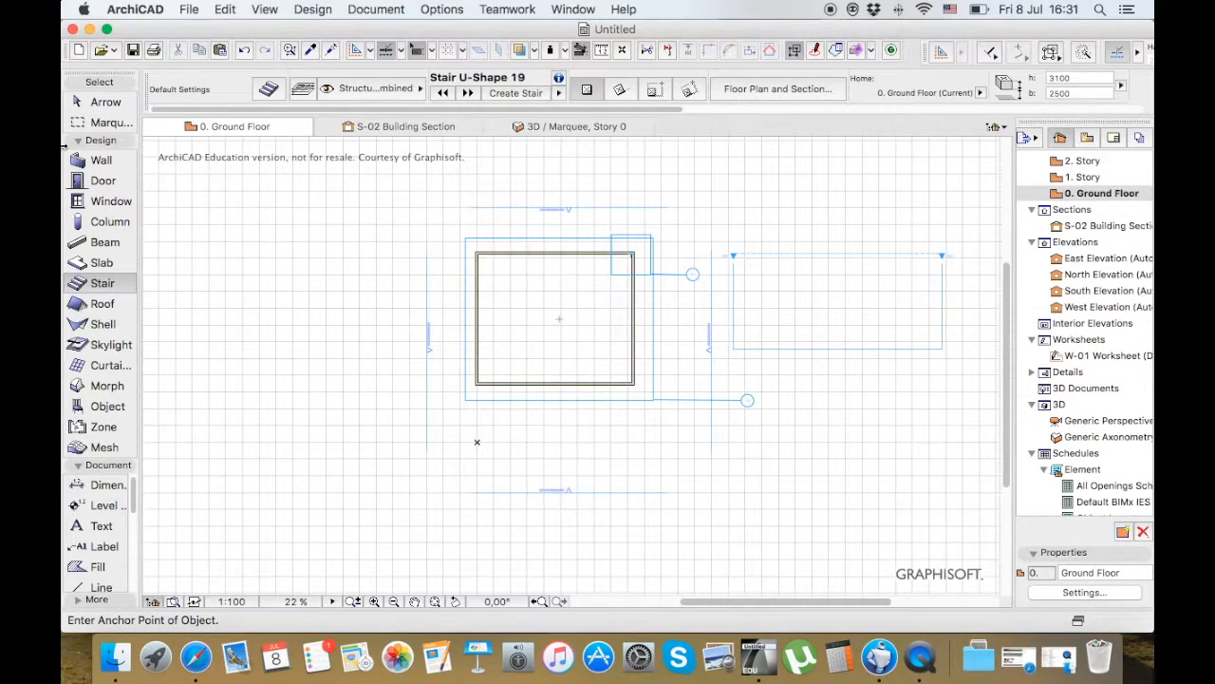
Open the Wall default settings and examine the cut line type and cut line pen options for cut surfaces
{"action": "left_click", "coordinate": [101, 161]}
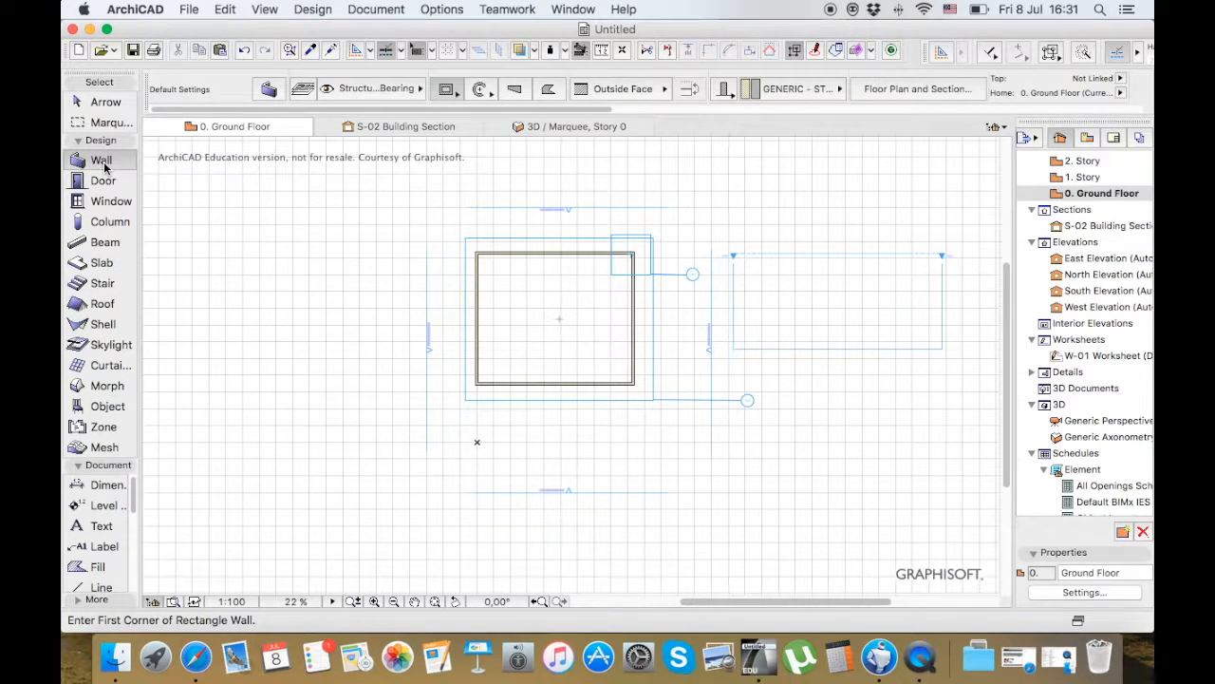
{"action": "double_click", "coordinate": [103, 162]}
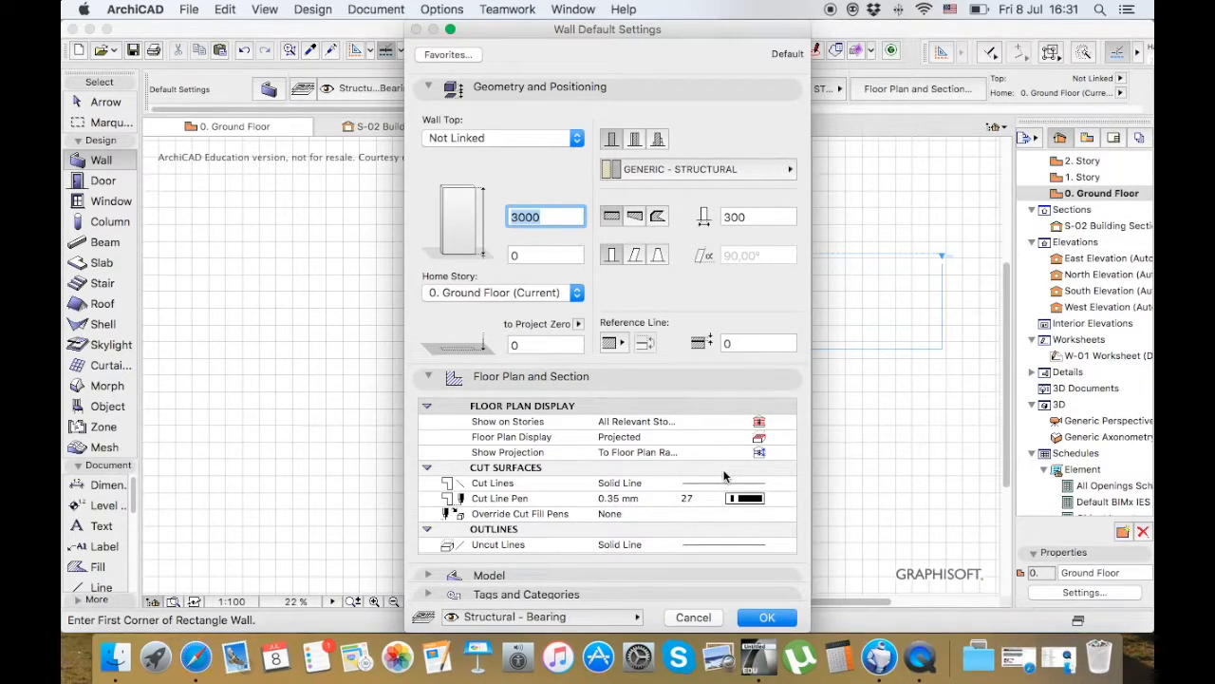
{"action": "scroll", "coordinate": [724, 474], "scroll_direction": "down", "scroll_amount": 3}
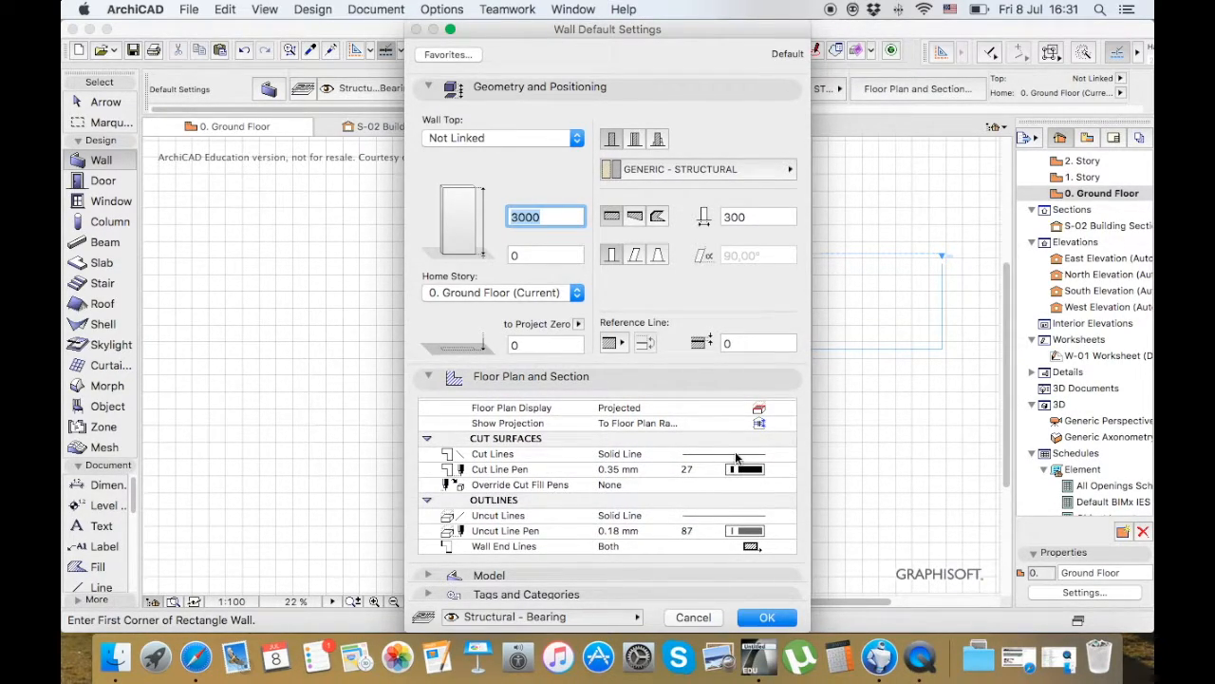
{"action": "left_click", "coordinate": [737, 457]}
{"action": "left_click", "coordinate": [737, 458]}
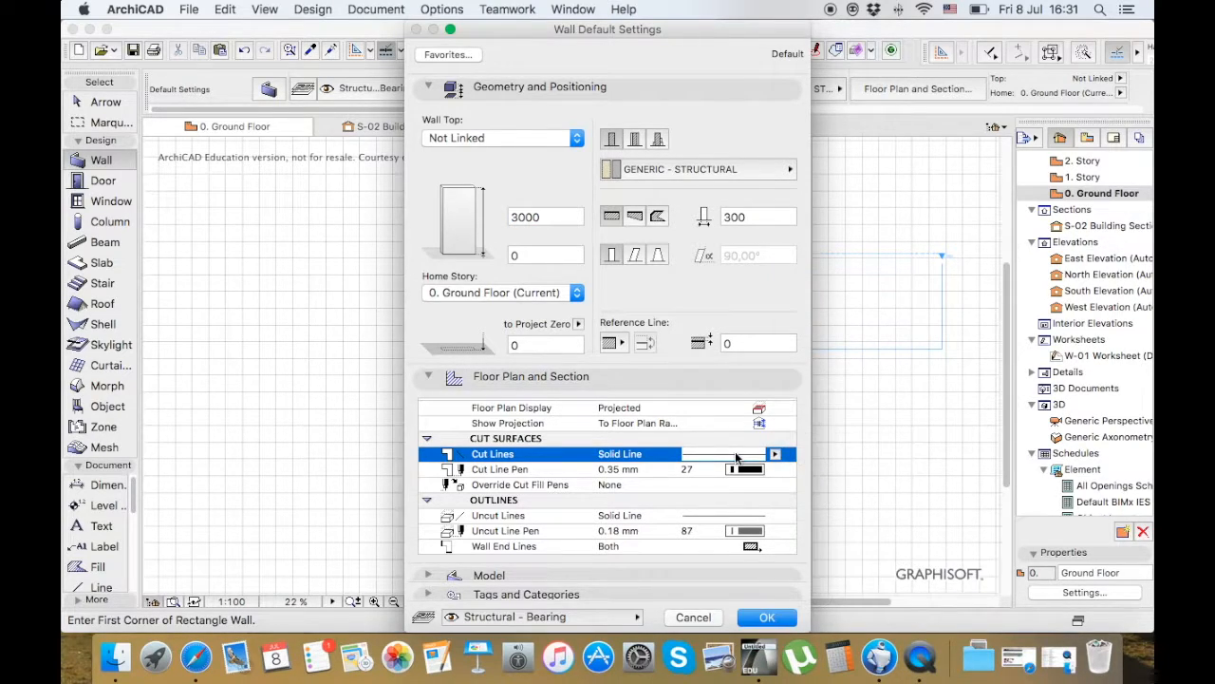
{"action": "left_click", "coordinate": [737, 457]}
{"action": "left_click", "coordinate": [737, 457]}
{"action": "left_click", "coordinate": [755, 475]}
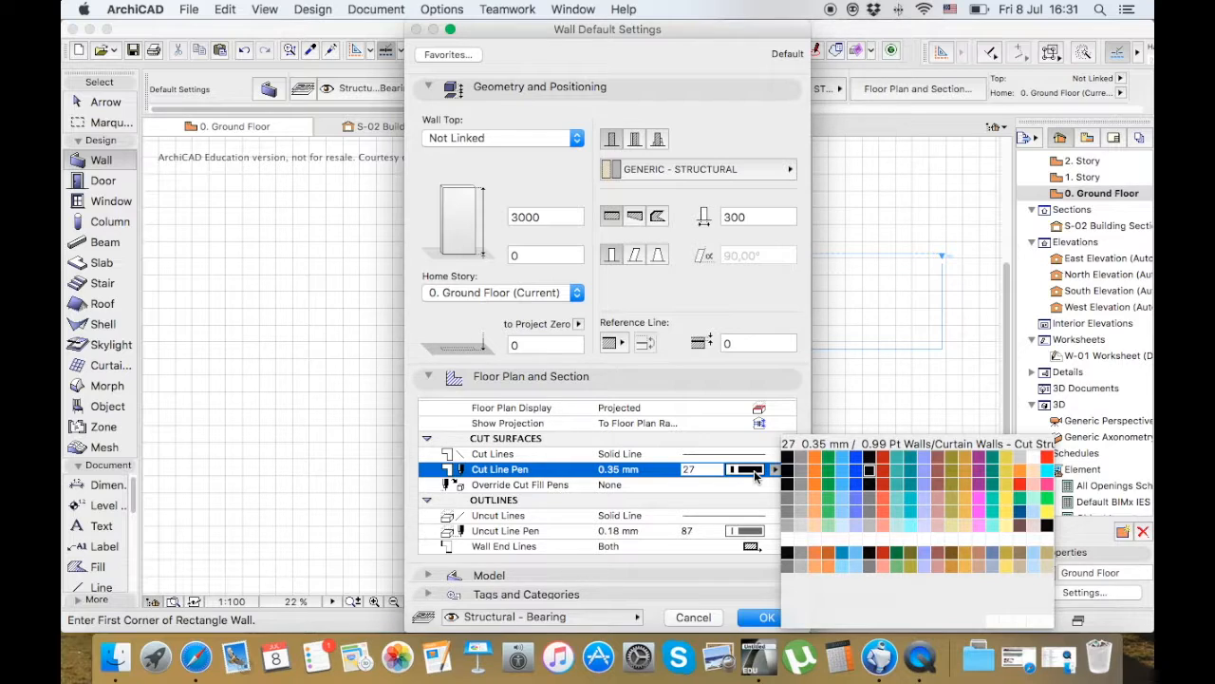
{"action": "left_click", "coordinate": [754, 472]}
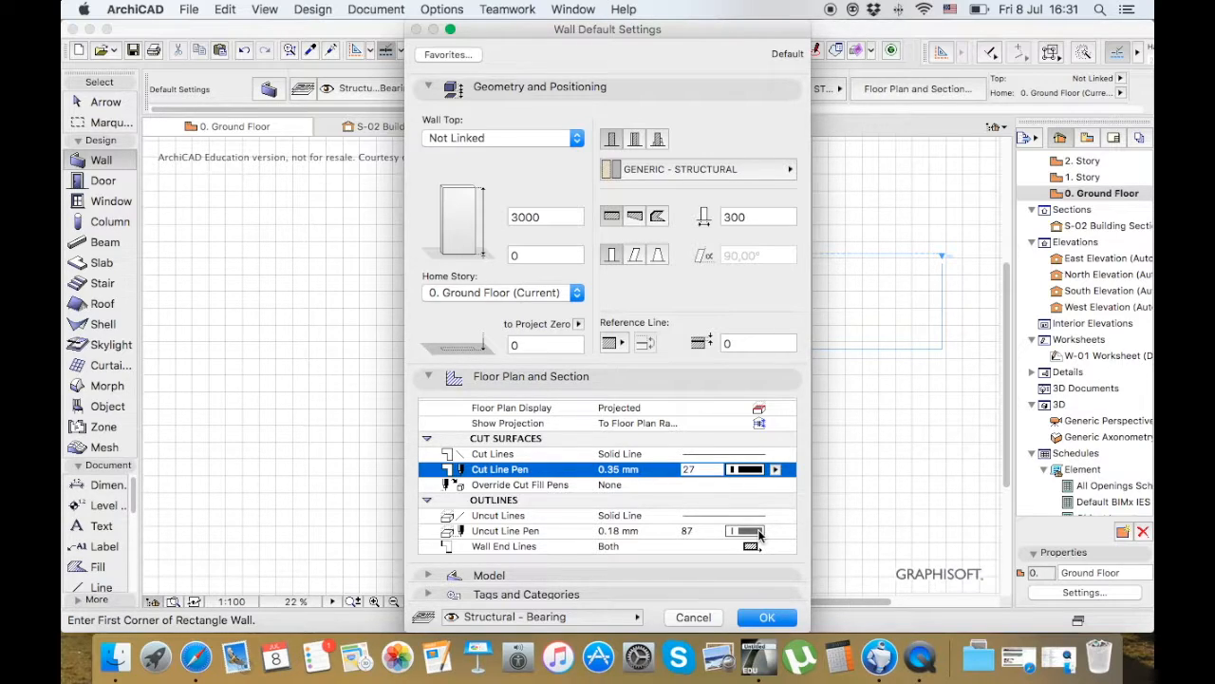
Examine the wall's Floor Plan Display and Show Projection options without changing them
{"action": "left_click", "coordinate": [760, 411]}
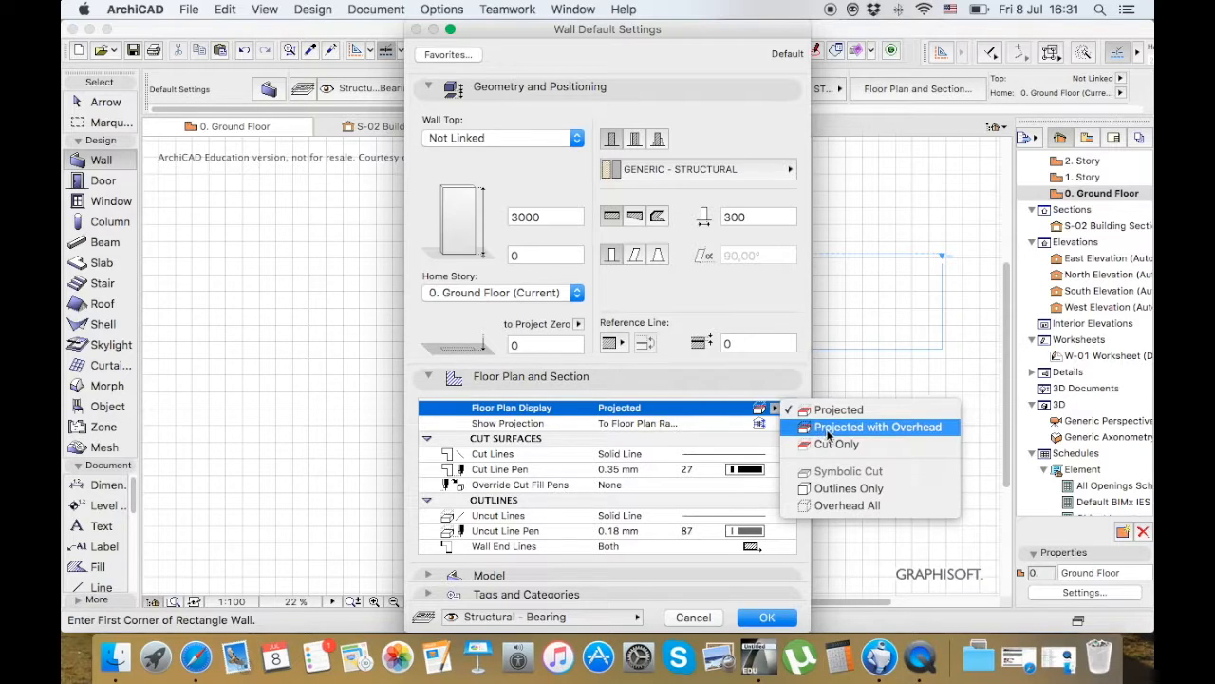
{"action": "left_click", "coordinate": [735, 386]}
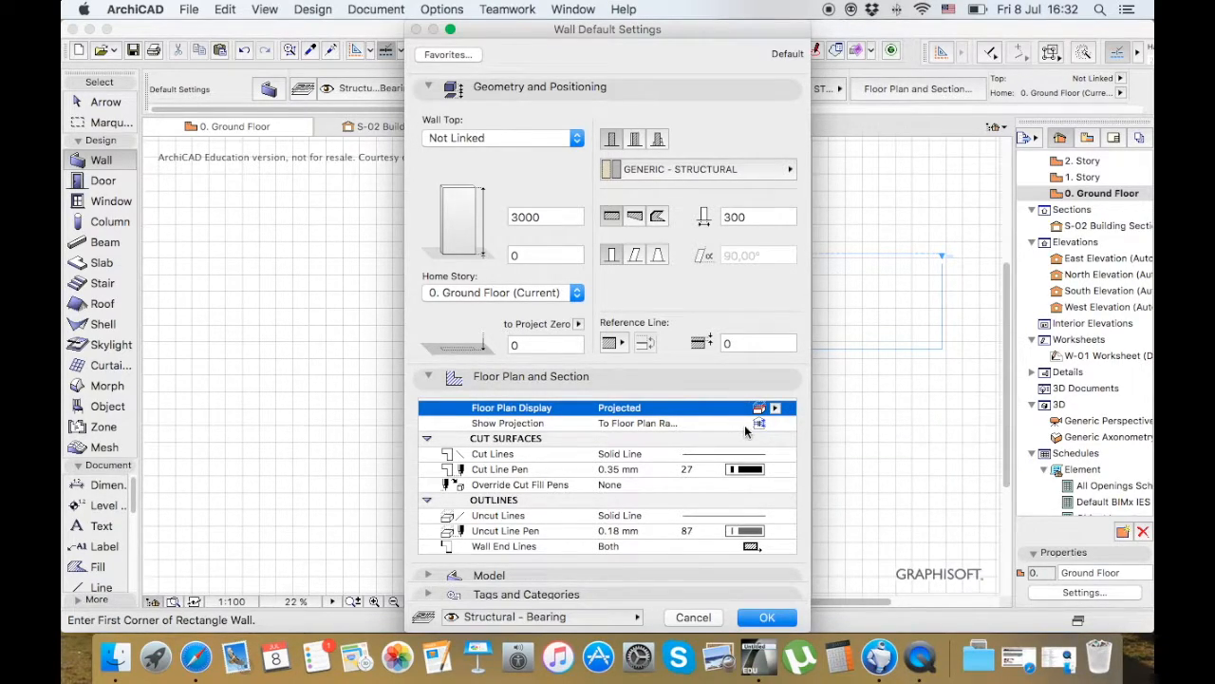
{"action": "left_click", "coordinate": [744, 425]}
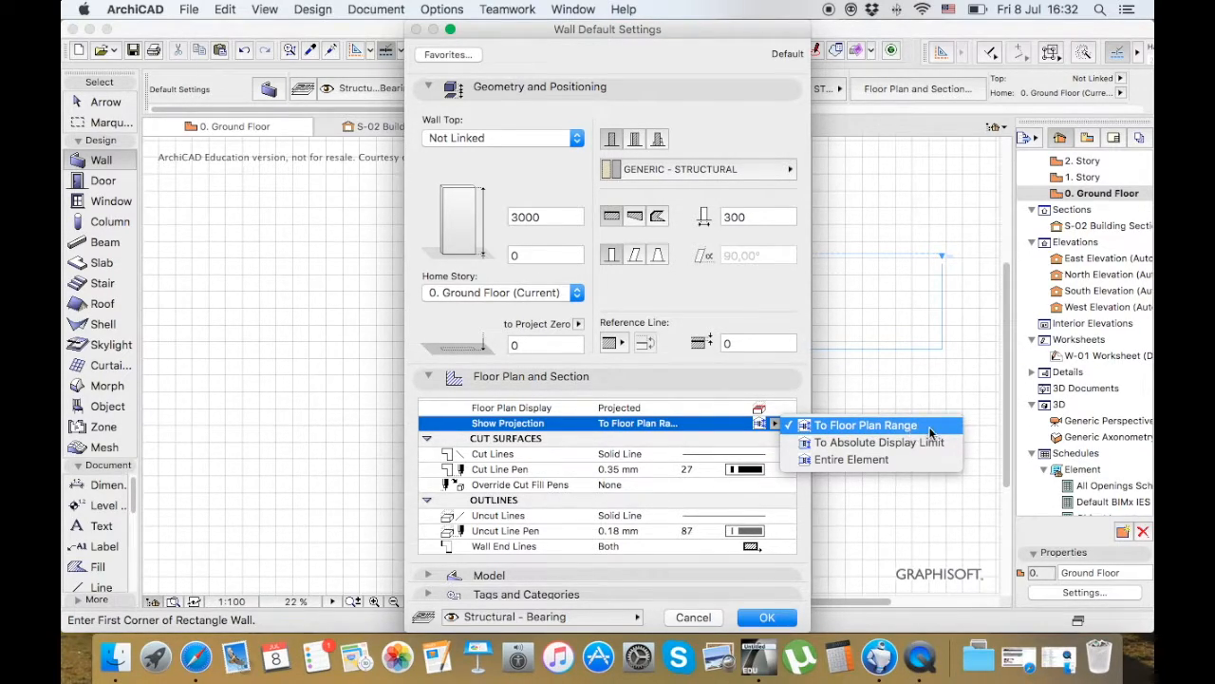
{"action": "left_click", "coordinate": [794, 383]}
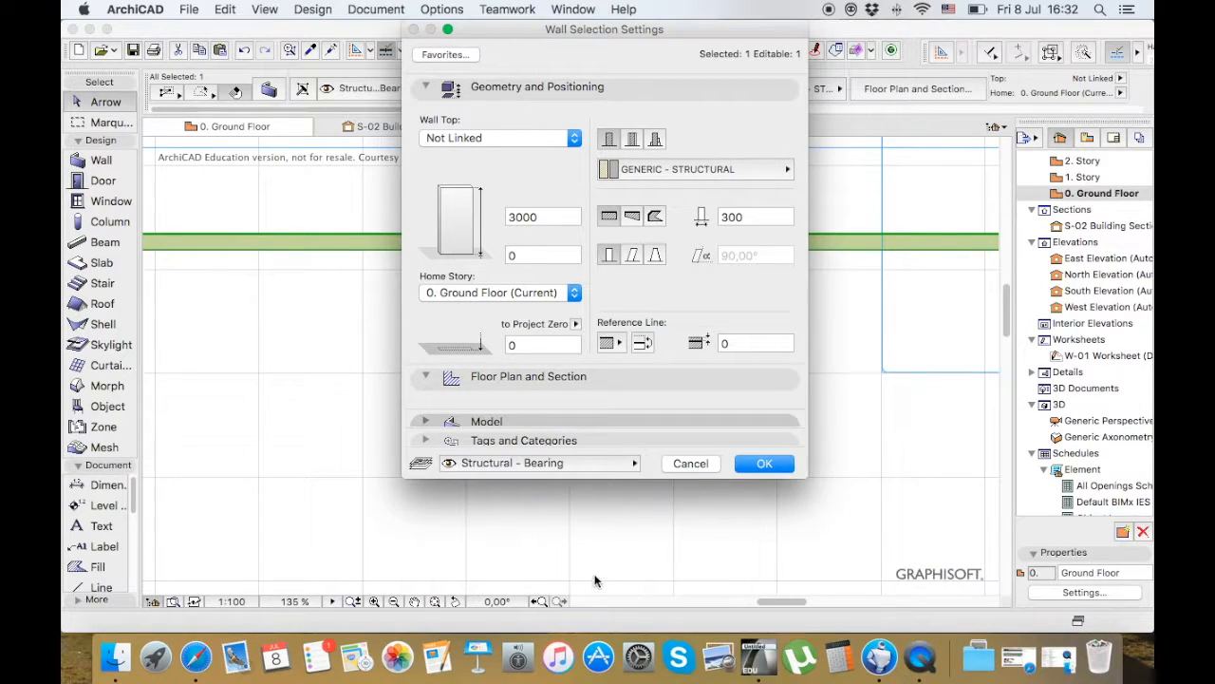
Override the first surface of the selected upper wall with Brick - Surface Colour in its Model settings
{"action": "left_click", "coordinate": [434, 419]}
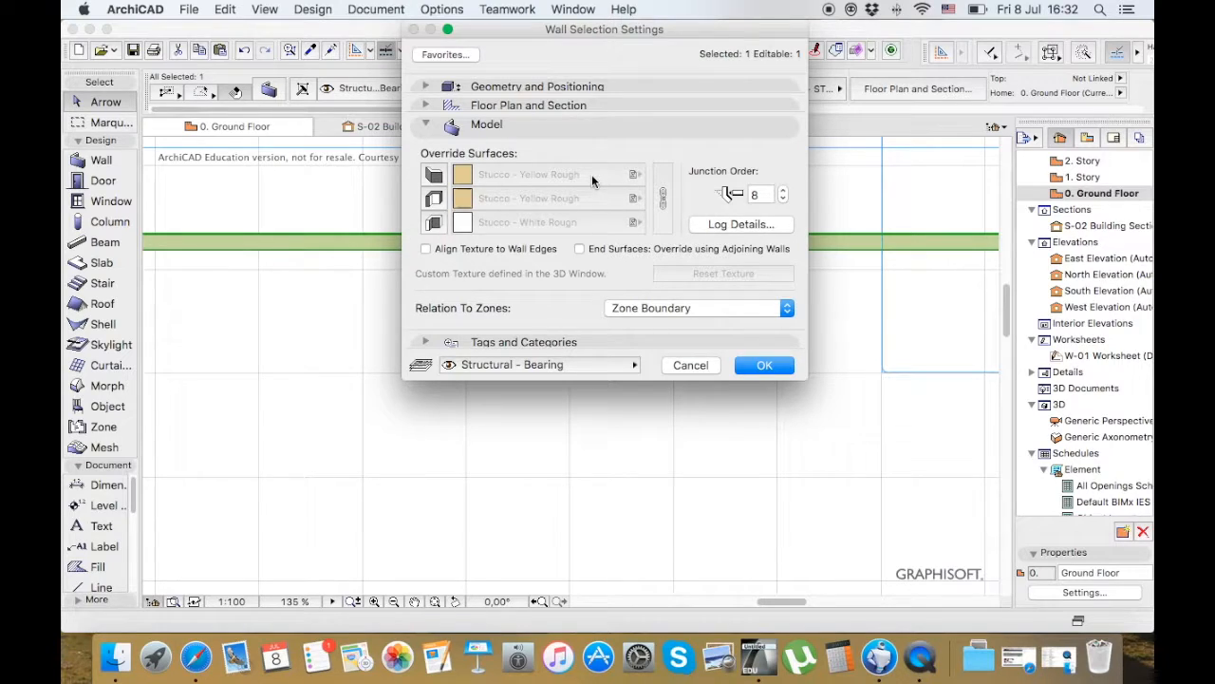
{"action": "left_click", "coordinate": [433, 180]}
{"action": "left_click", "coordinate": [567, 177]}
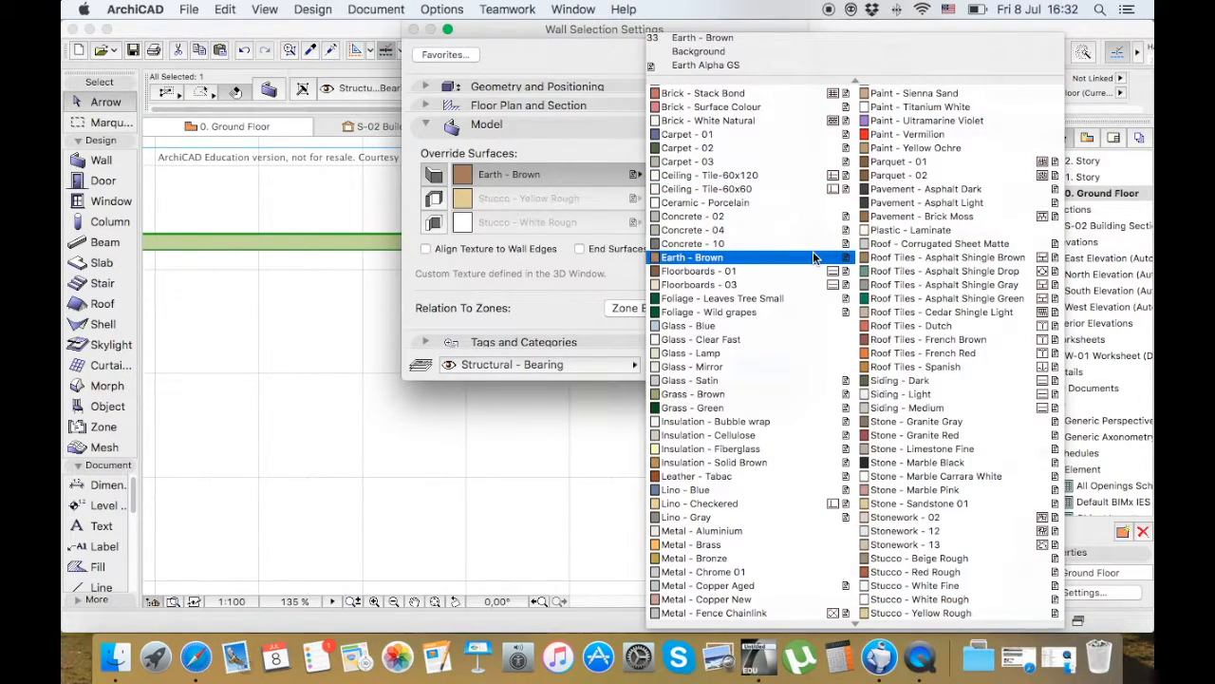
{"action": "scroll", "coordinate": [813, 257], "scroll_direction": "up", "scroll_amount": 5}
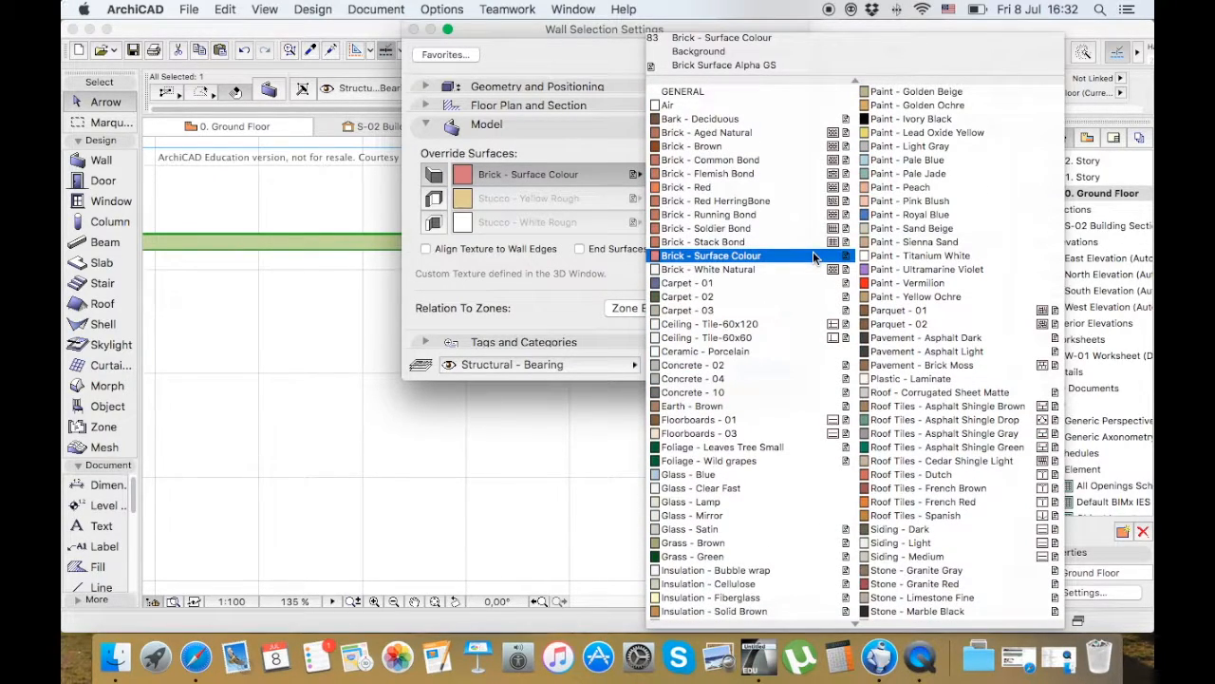
{"action": "left_click", "coordinate": [813, 256]}
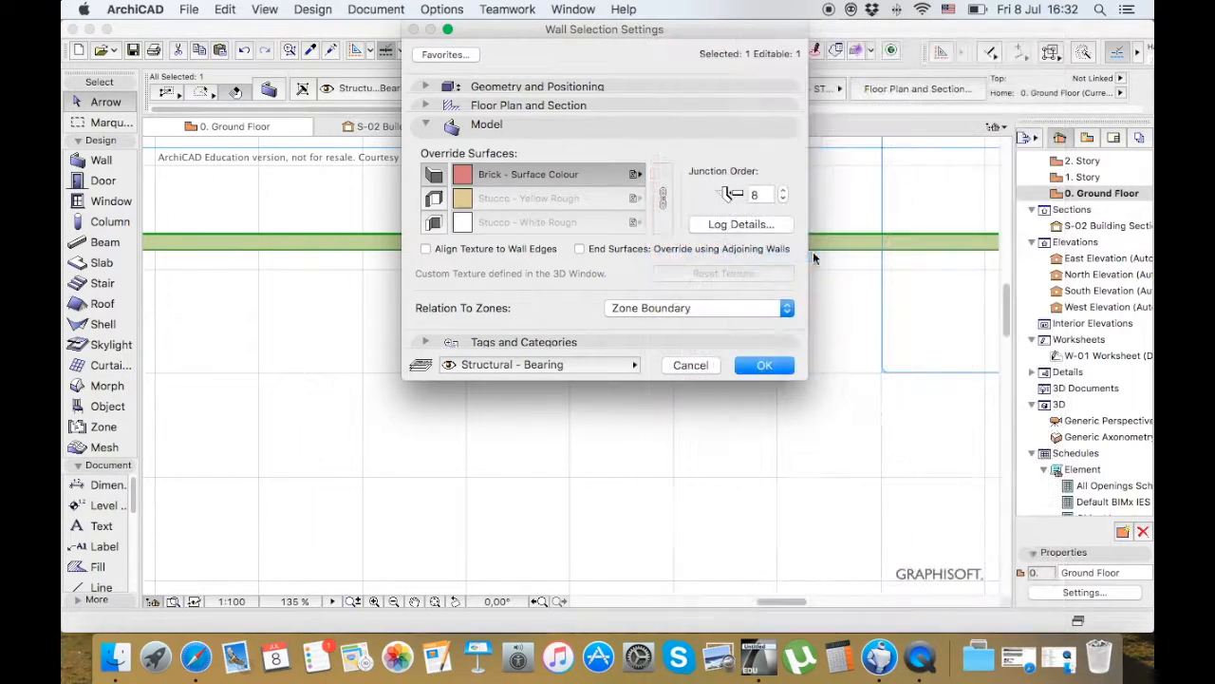
{"action": "left_click", "coordinate": [765, 366]}
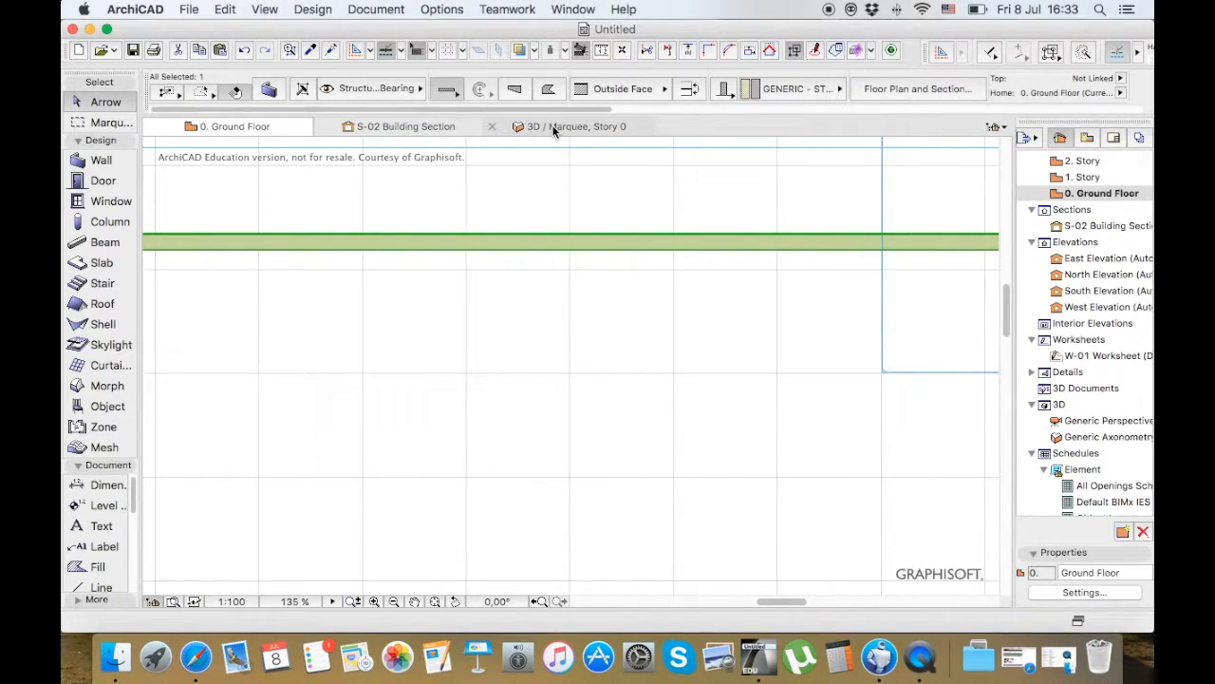
Show all elements in 3D, switch to the Generic Perspective, and look at the walls
{"action": "left_click", "coordinate": [616, 208]}
{"action": "right_click", "coordinate": [617, 198]}
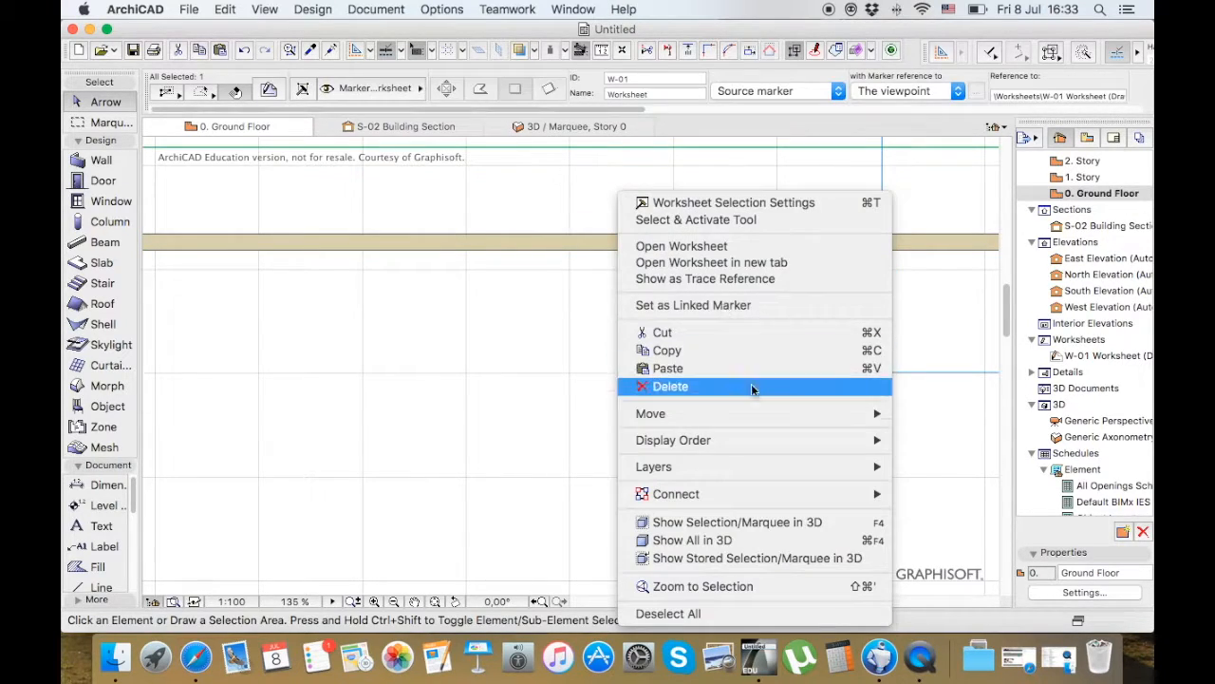
{"action": "left_click", "coordinate": [833, 541]}
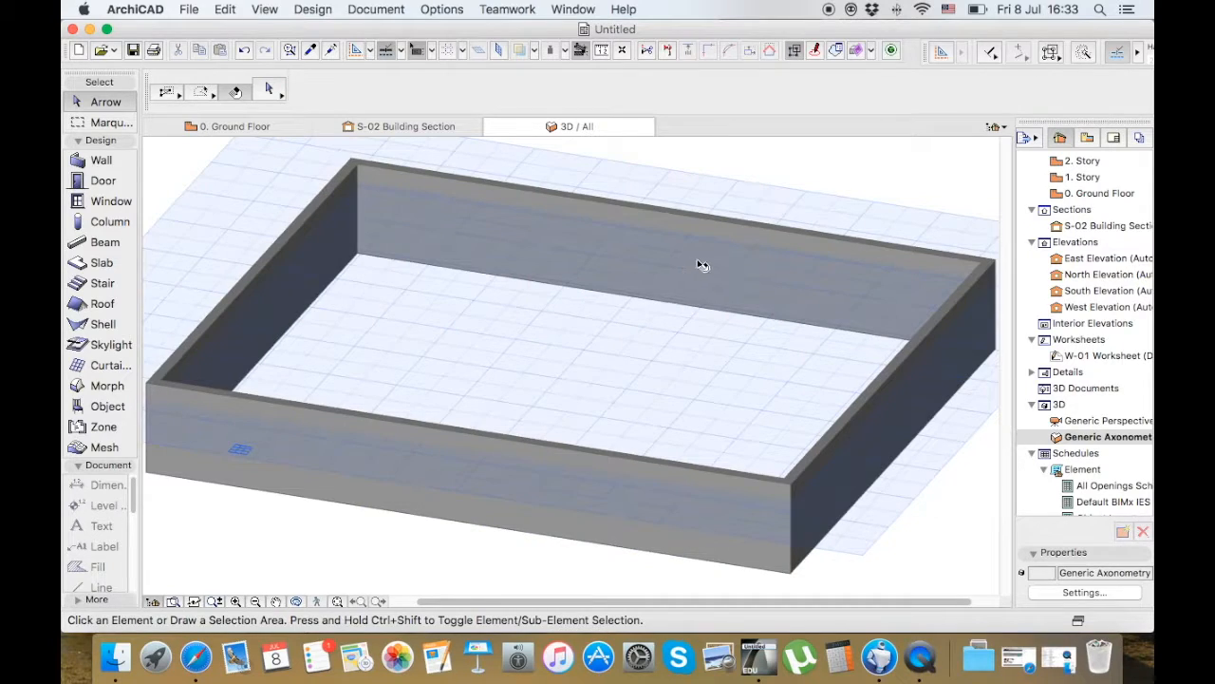
{"action": "double_click", "coordinate": [1123, 419]}
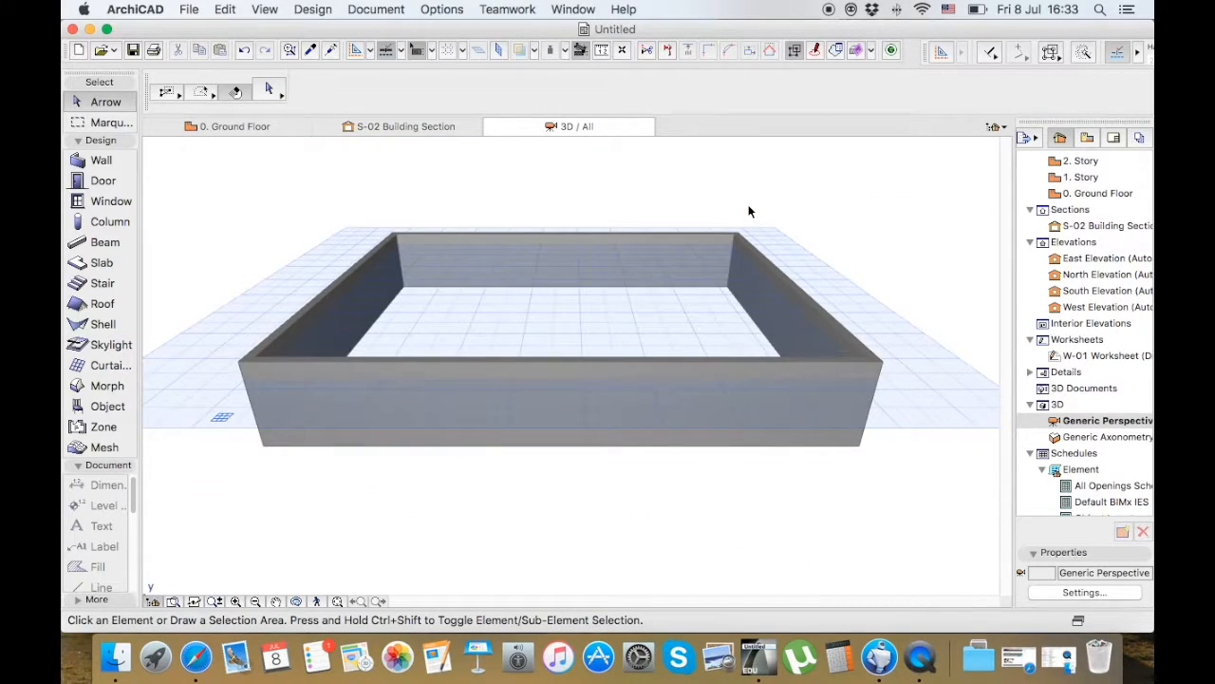
{"action": "left_click_drag", "start_coordinate": [801, 203], "coordinate": [578, 263]}
Return to the ground floor plan and move the W-01 worksheet boundary away from the building, to its right
{"action": "left_click", "coordinate": [216, 128]}
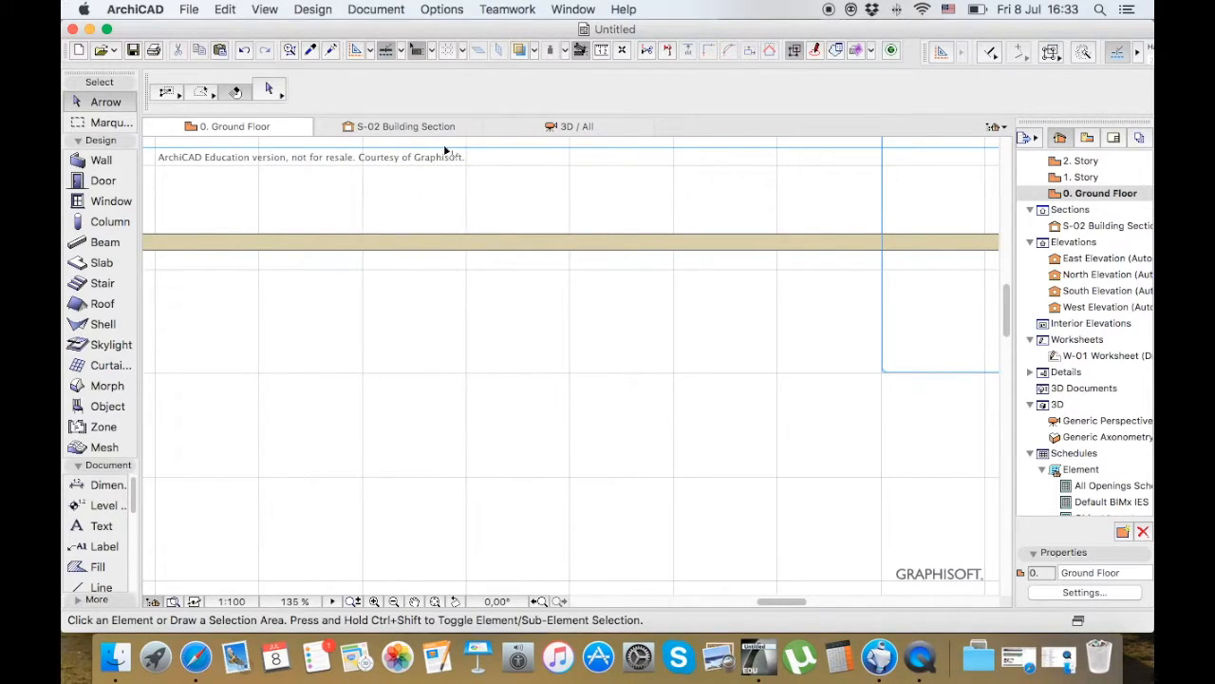
{"action": "scroll", "coordinate": [446, 150], "scroll_direction": "down", "scroll_amount": 3}
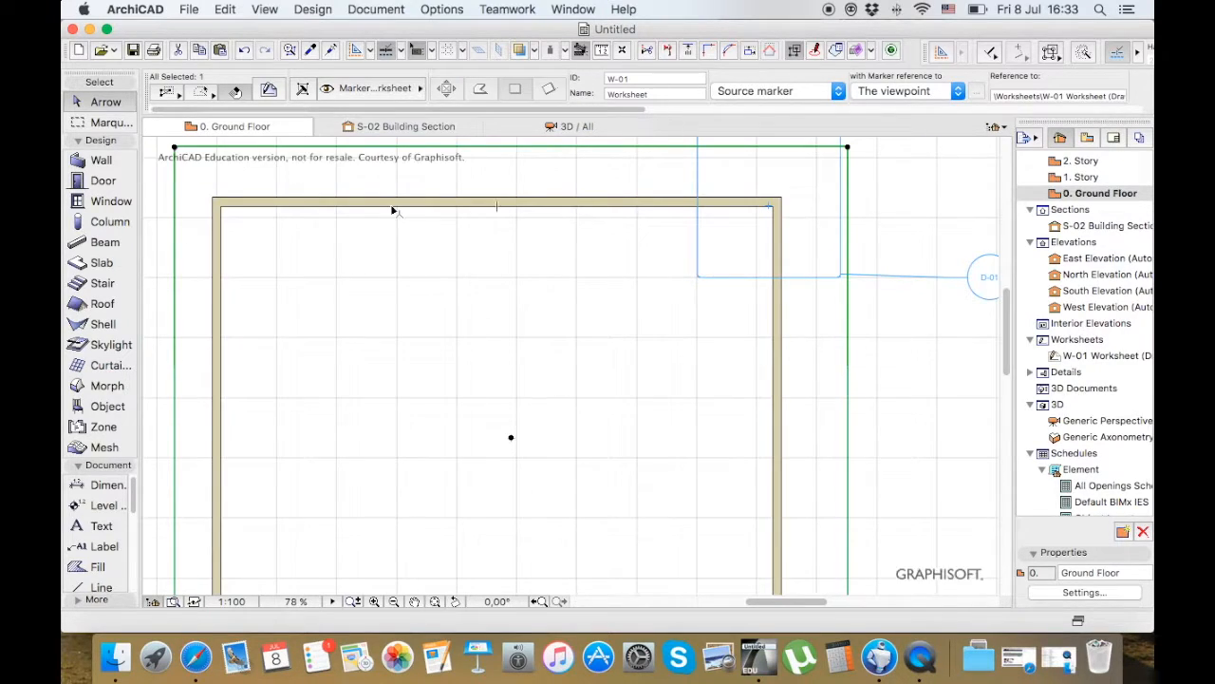
{"action": "scroll", "coordinate": [393, 209], "scroll_direction": "down", "scroll_amount": 1}
{"action": "scroll", "coordinate": [394, 210], "scroll_direction": "down", "scroll_amount": 2}
{"action": "left_click", "coordinate": [411, 165]}
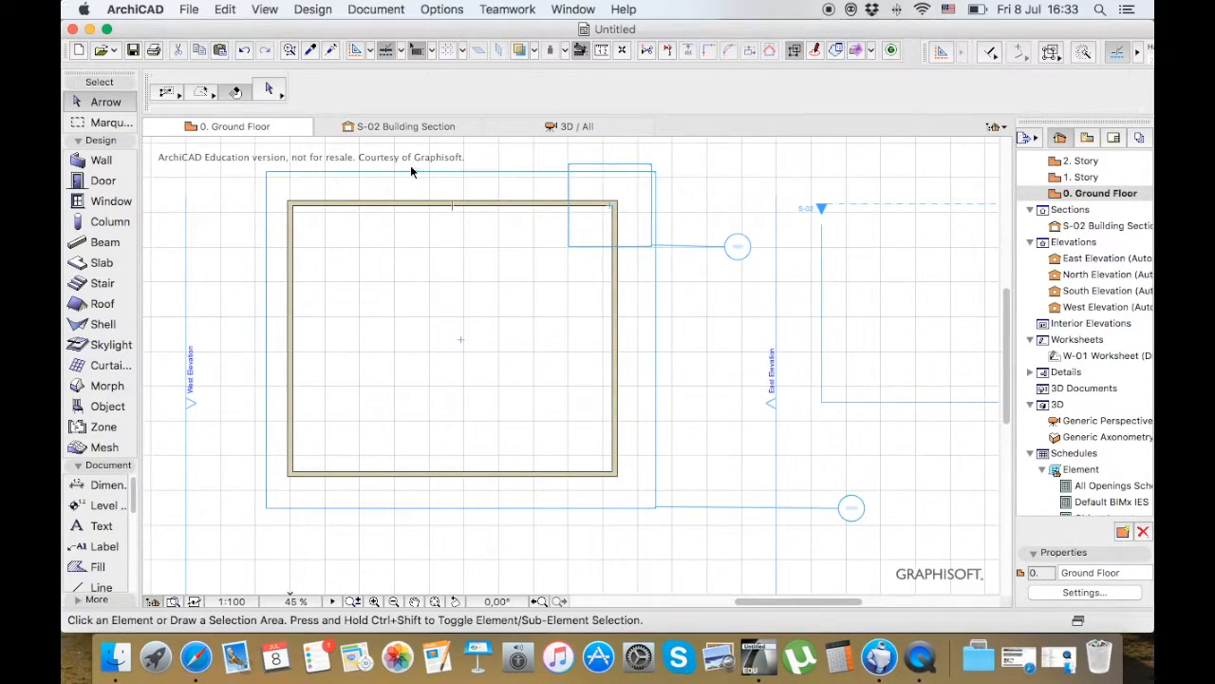
{"action": "scroll", "coordinate": [304, 177], "scroll_direction": "down", "scroll_amount": 2}
{"action": "left_click", "coordinate": [304, 176]}
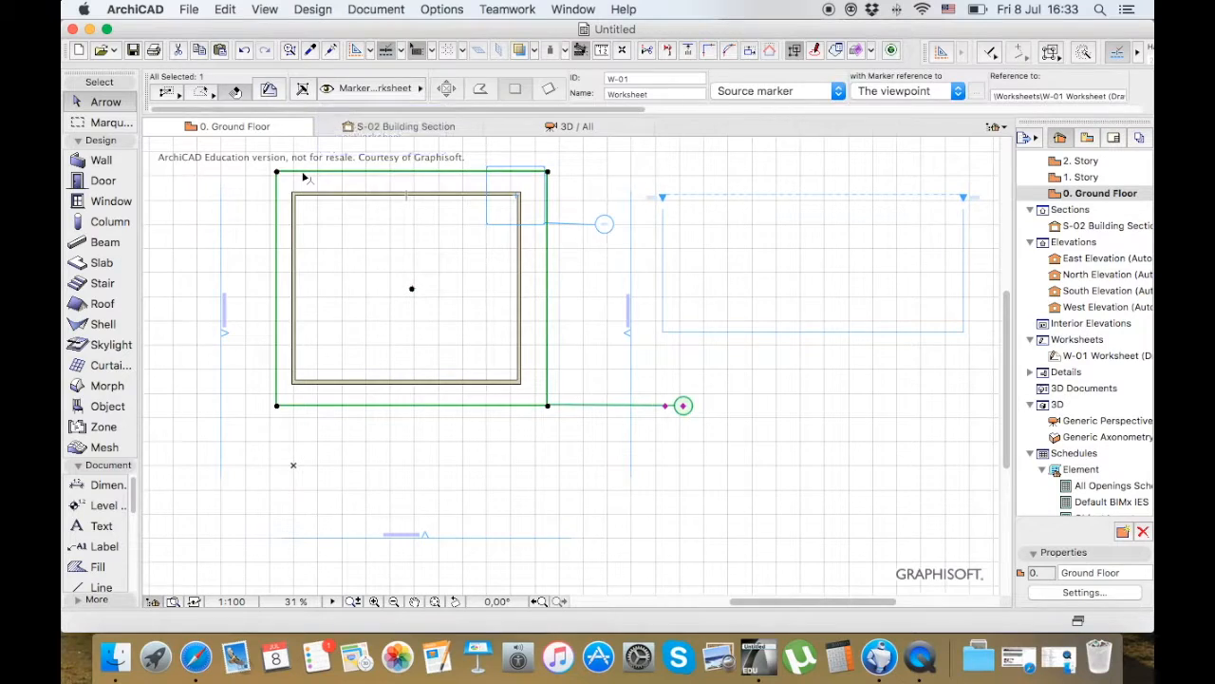
{"action": "key", "text": "super+d"}
{"action": "left_click", "coordinate": [303, 174]}
{"action": "left_click", "coordinate": [796, 251]}
Move the D-01 detail boundary off the building's upper-right corner to the area right of the East Elevation line
{"action": "left_click", "coordinate": [545, 175]}
{"action": "left_click", "coordinate": [547, 176]}
{"action": "left_click", "coordinate": [770, 168]}
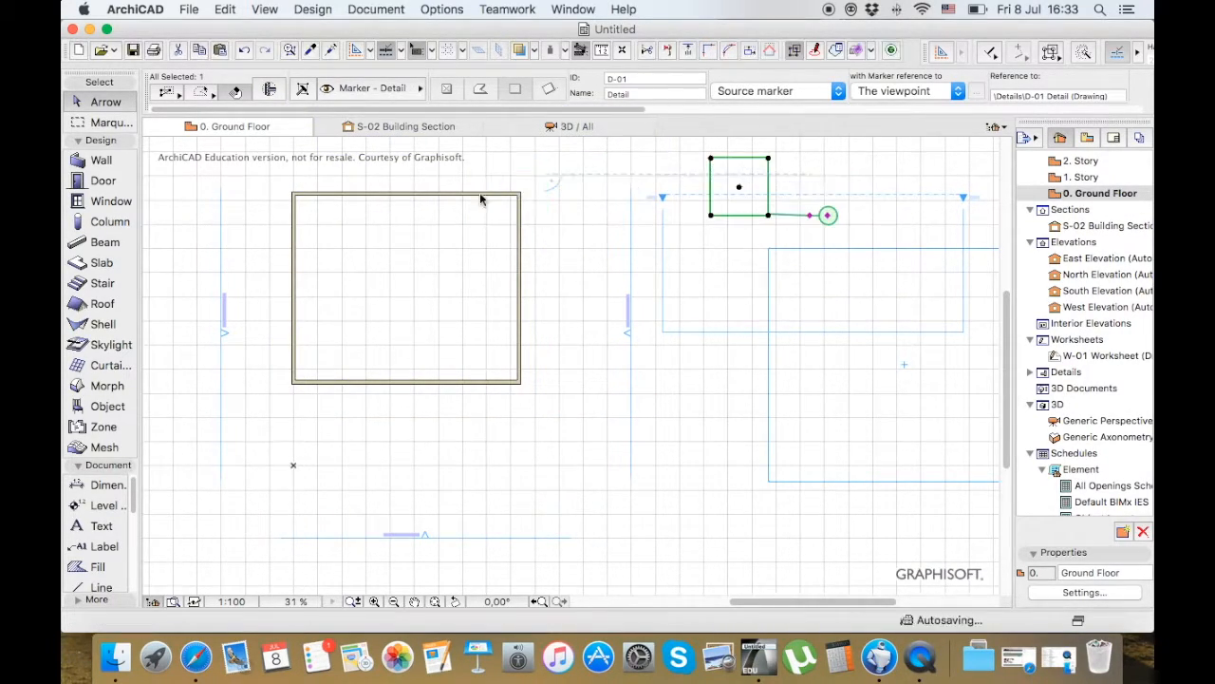
{"action": "left_click", "coordinate": [418, 195]}
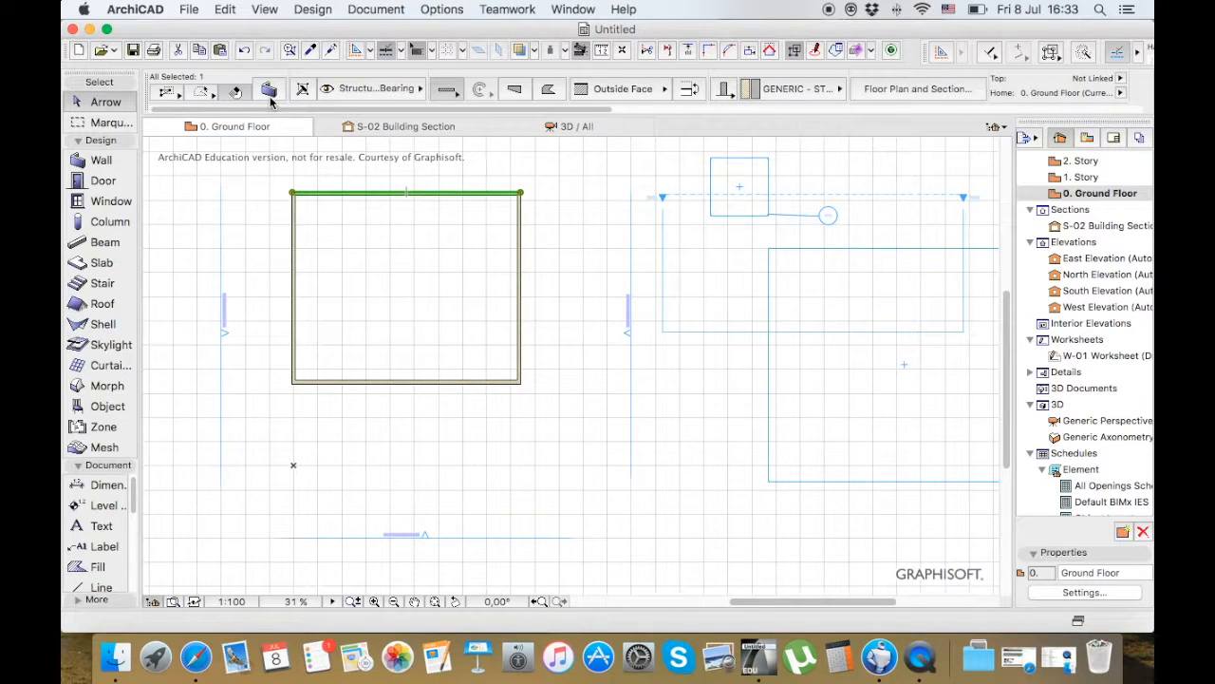
{"action": "scroll", "coordinate": [309, 178], "scroll_direction": "down", "scroll_amount": 4}
{"action": "scroll", "coordinate": [307, 177], "scroll_direction": "up", "scroll_amount": 9}
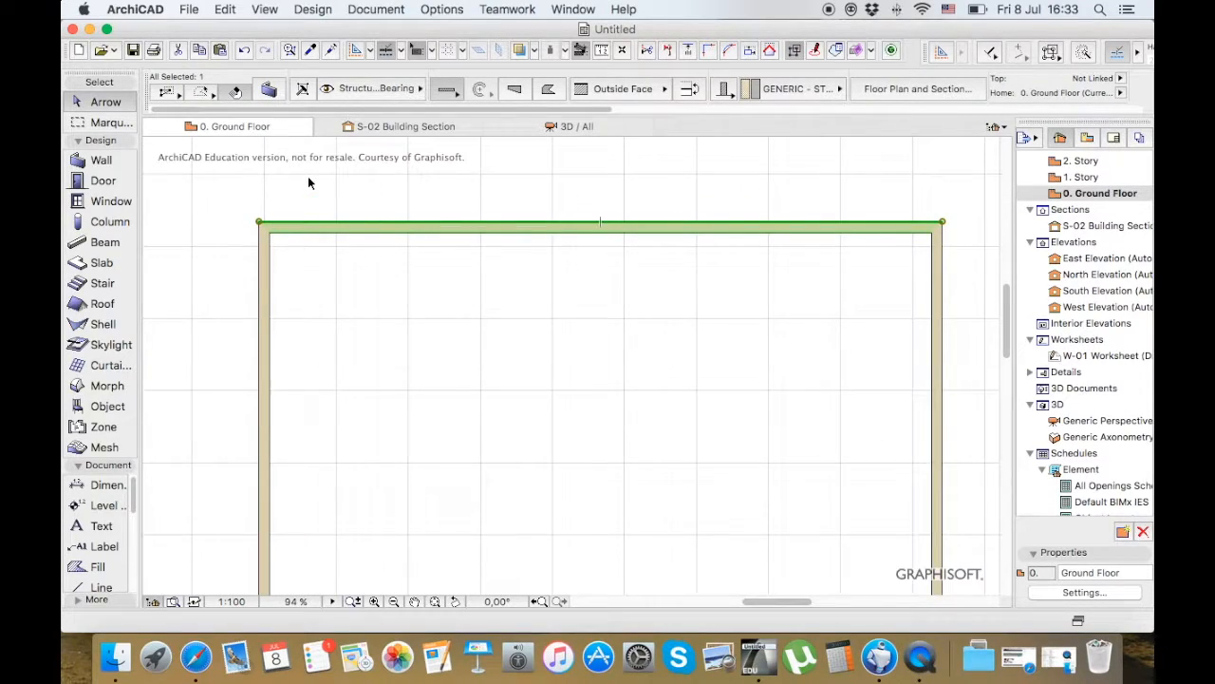
{"action": "scroll", "coordinate": [308, 175], "scroll_direction": "down", "scroll_amount": 4}
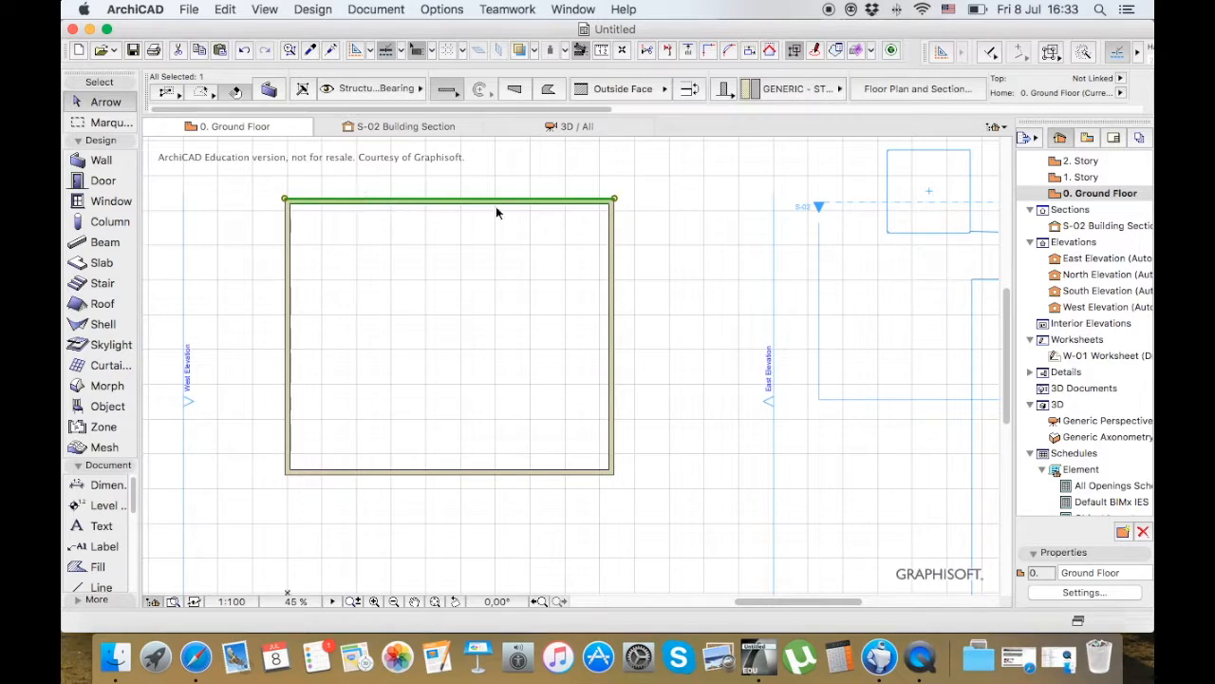
{"action": "scroll", "coordinate": [343, 191], "scroll_direction": "down", "scroll_amount": 1}
Move the W-01 worksheet boundary back around the whole building and open the W-01 worksheet
{"action": "left_click", "coordinate": [909, 265]}
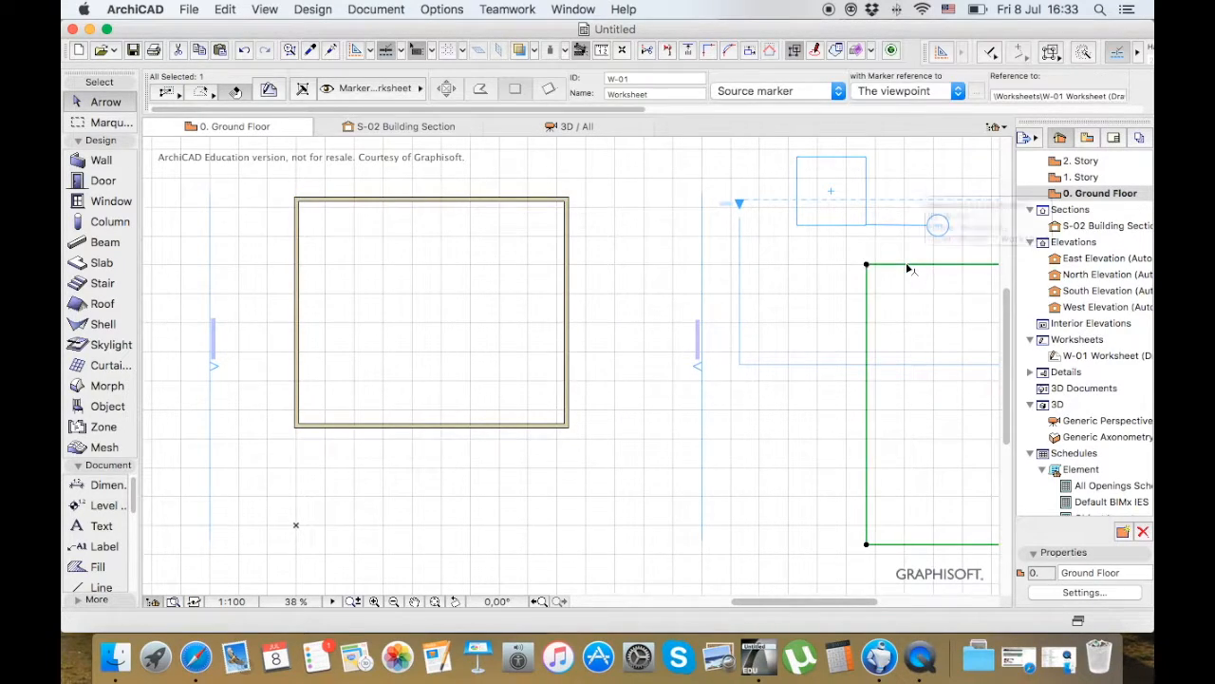
{"action": "mouse_move", "coordinate": [866, 265]}
{"action": "left_mouse_down"}
{"action": "mouse_move", "coordinate": [516, 190]}
{"action": "mouse_move", "coordinate": [268, 166]}
{"action": "left_mouse_up"}
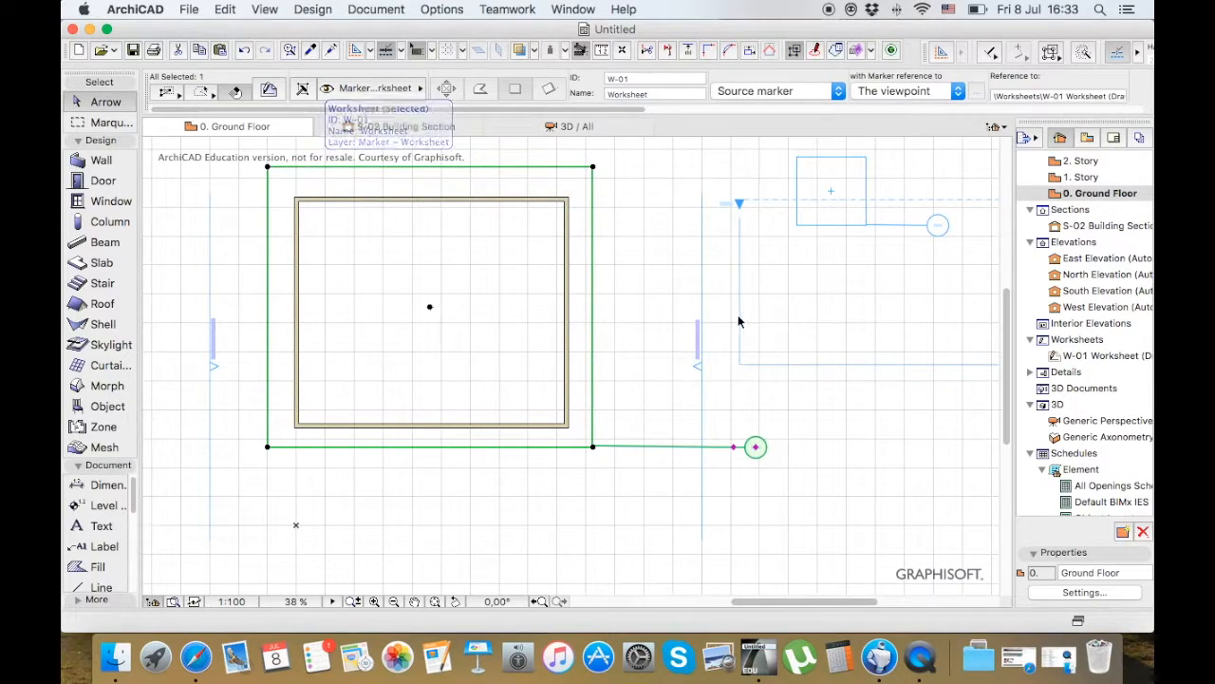
{"action": "left_click", "coordinate": [1097, 357]}
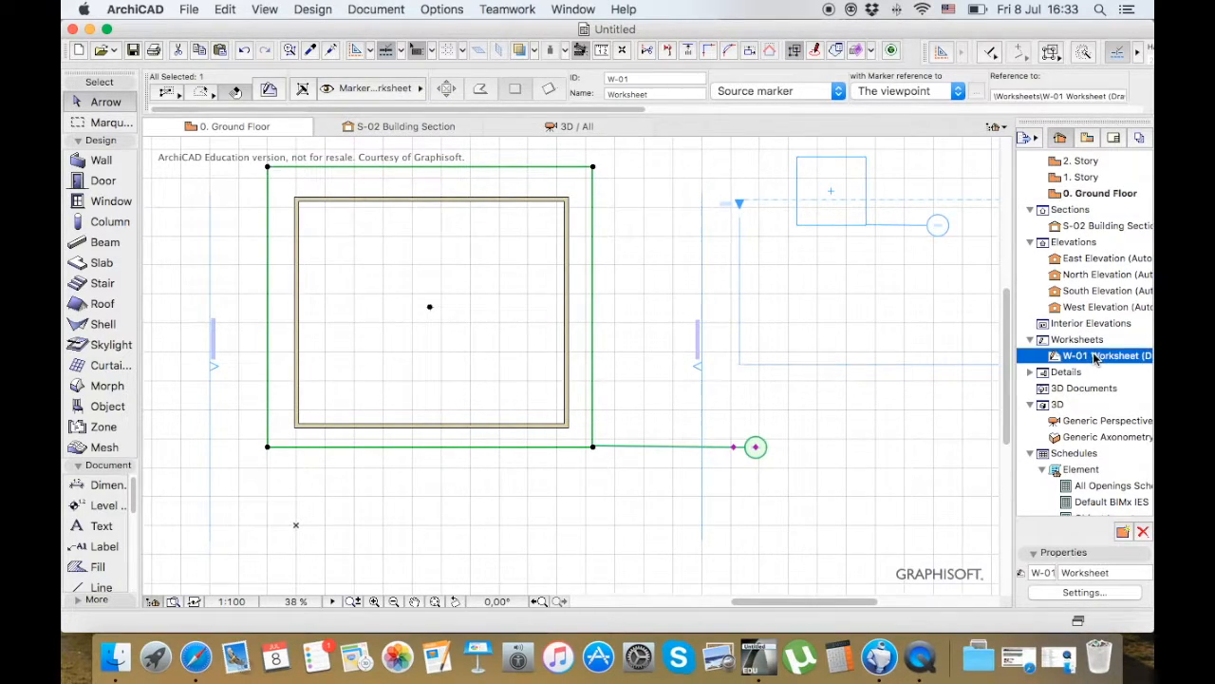
{"action": "double_click", "coordinate": [1096, 356]}
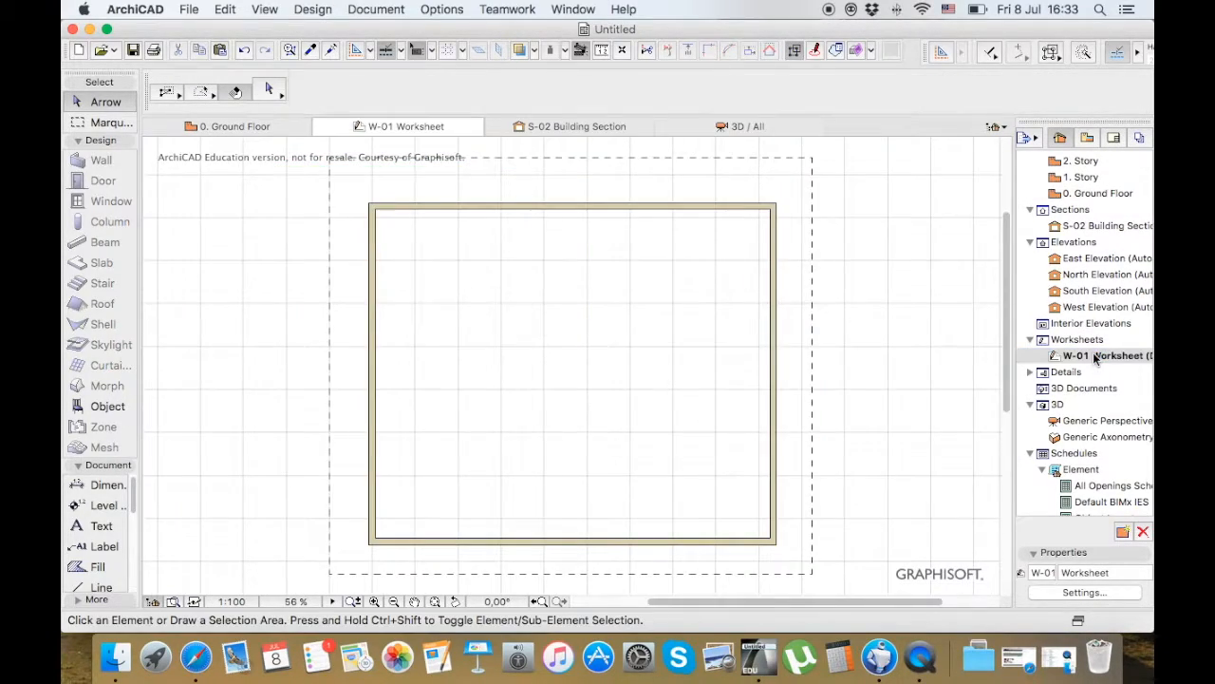
Change the upper wall's fill in the worksheet to the Masonry Block vectorial fill
{"action": "left_click", "coordinate": [664, 205]}
{"action": "left_click_drag", "start_coordinate": [665, 211], "coordinate": [664, 214]}
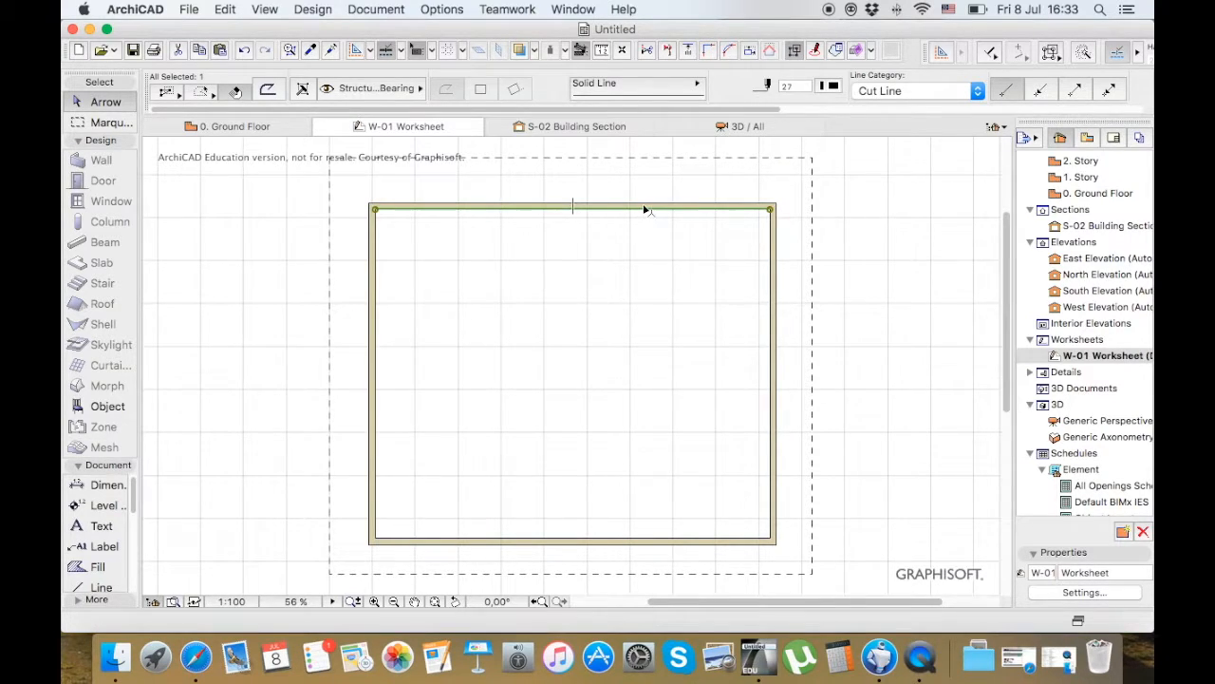
{"action": "scroll", "coordinate": [644, 209], "scroll_direction": "up", "scroll_amount": 6}
{"action": "left_click", "coordinate": [637, 225]}
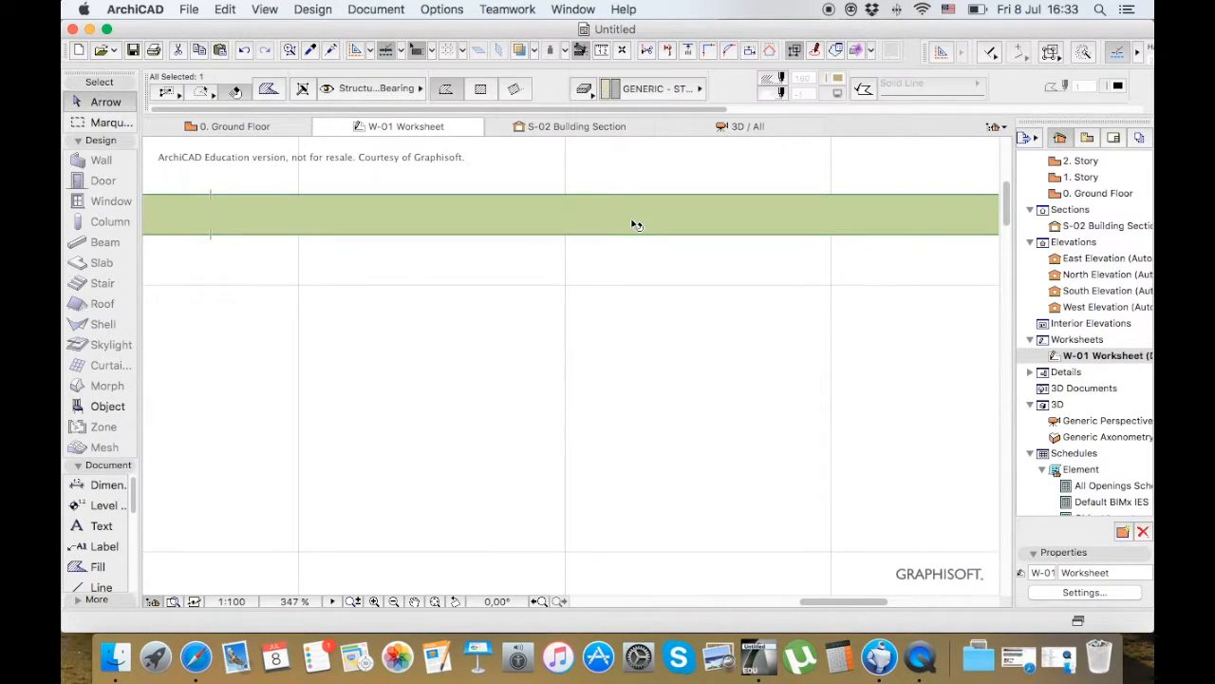
{"action": "left_click", "coordinate": [597, 90]}
{"action": "left_click", "coordinate": [615, 87]}
{"action": "left_click", "coordinate": [650, 91]}
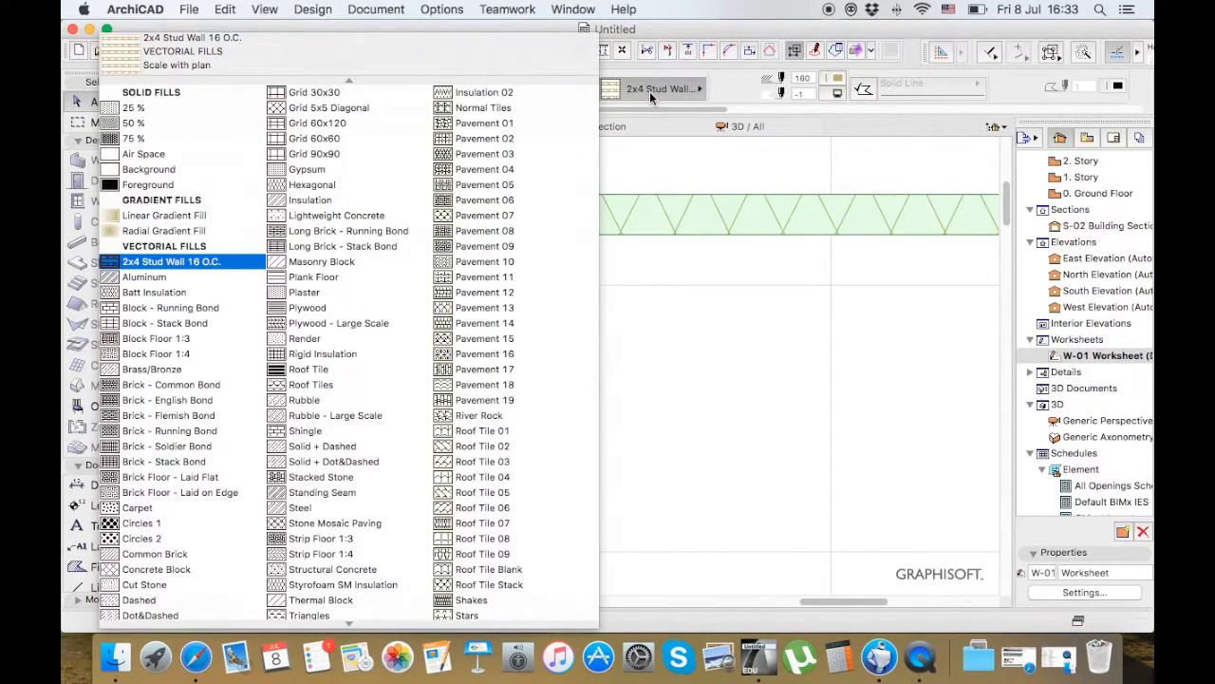
{"action": "left_click", "coordinate": [323, 263]}
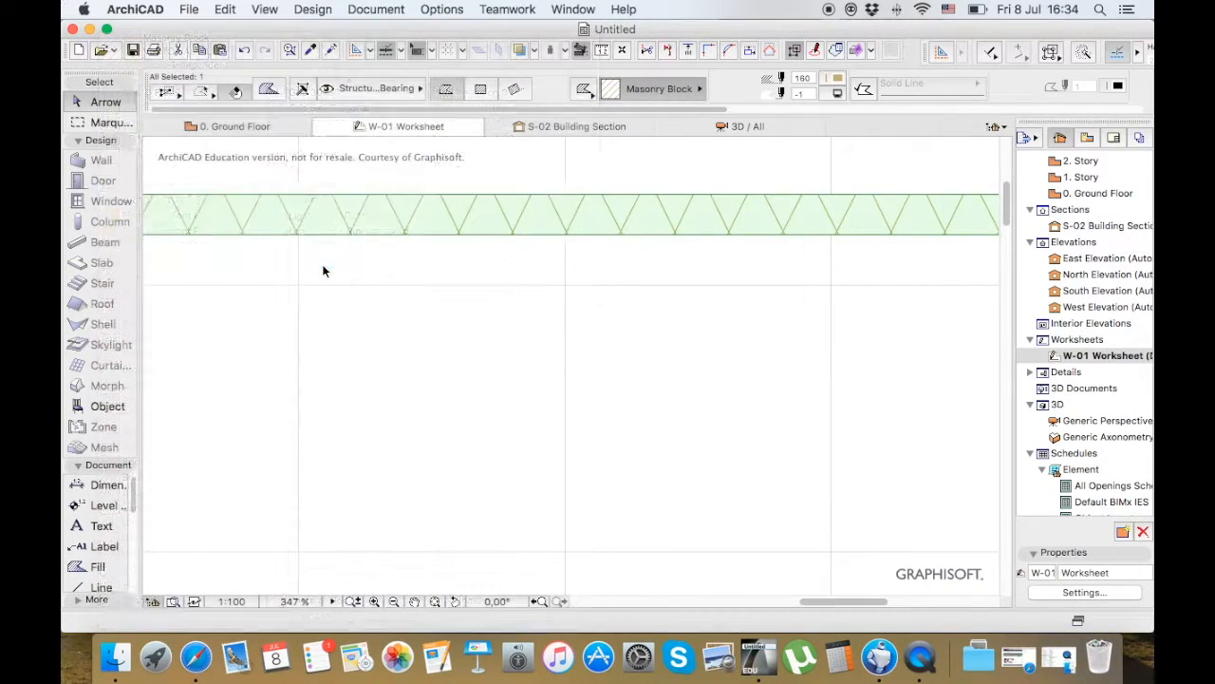
Set the hatch pen of the upper wall's fill to black and deselect the fill
{"action": "left_click", "coordinate": [837, 81]}
{"action": "left_click", "coordinate": [853, 70]}
{"action": "left_click", "coordinate": [640, 171]}
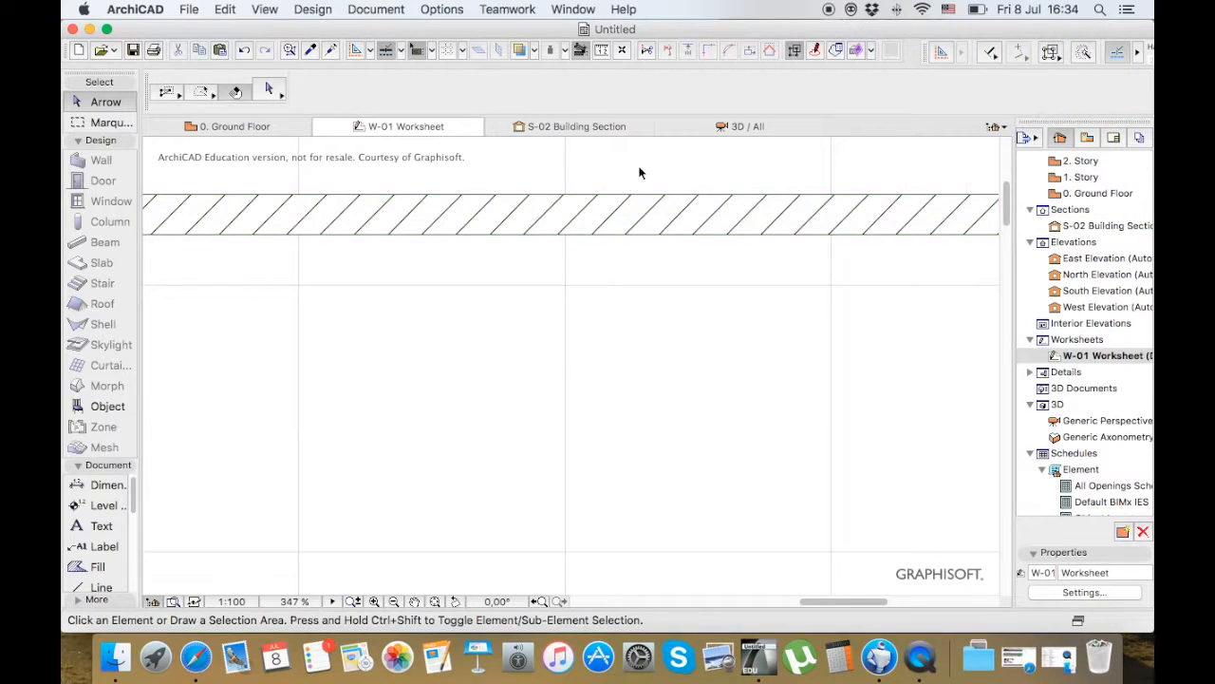
{"action": "scroll", "coordinate": [640, 171], "scroll_direction": "down", "scroll_amount": 5}
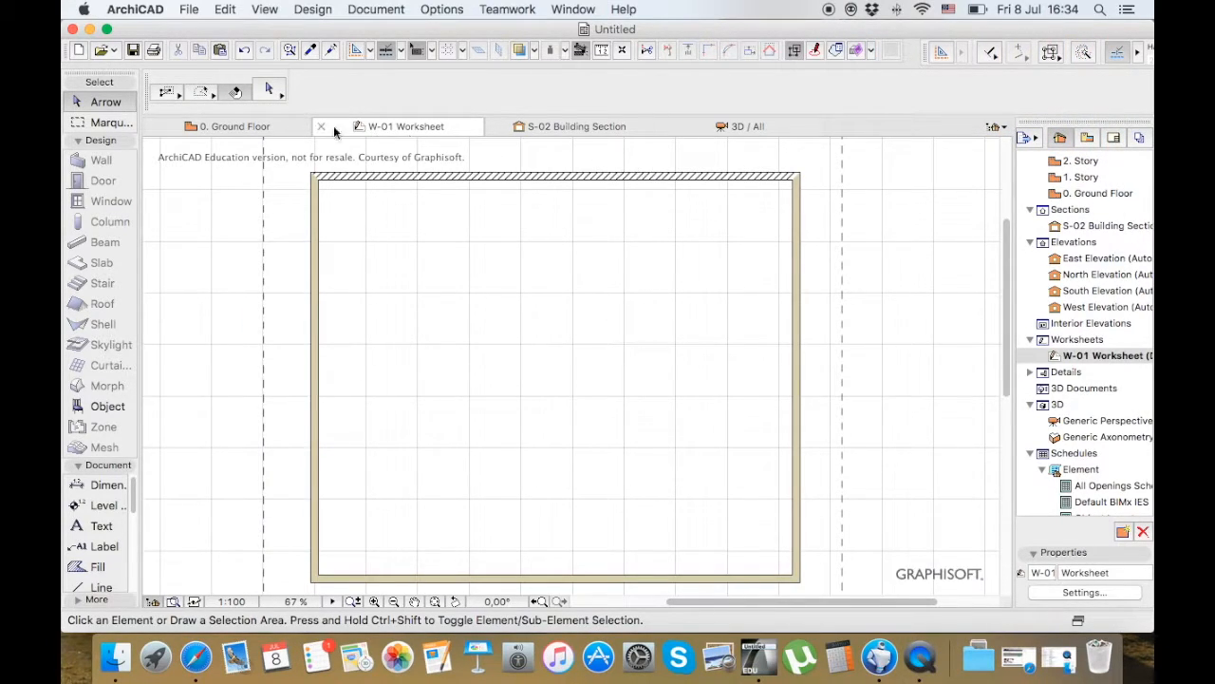
Return to the ground floor plan and move the W-01 worksheet boundary off the building, to the right of the East Elevation line
{"action": "left_click", "coordinate": [258, 127]}
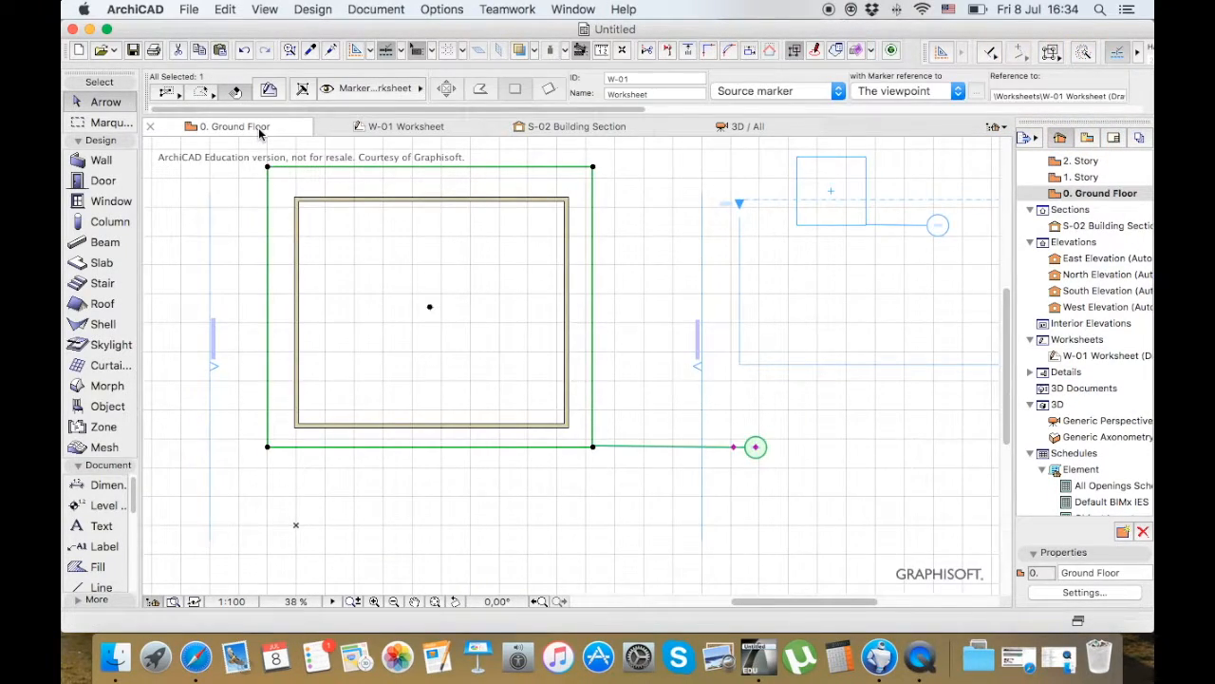
{"action": "left_click", "coordinate": [306, 169]}
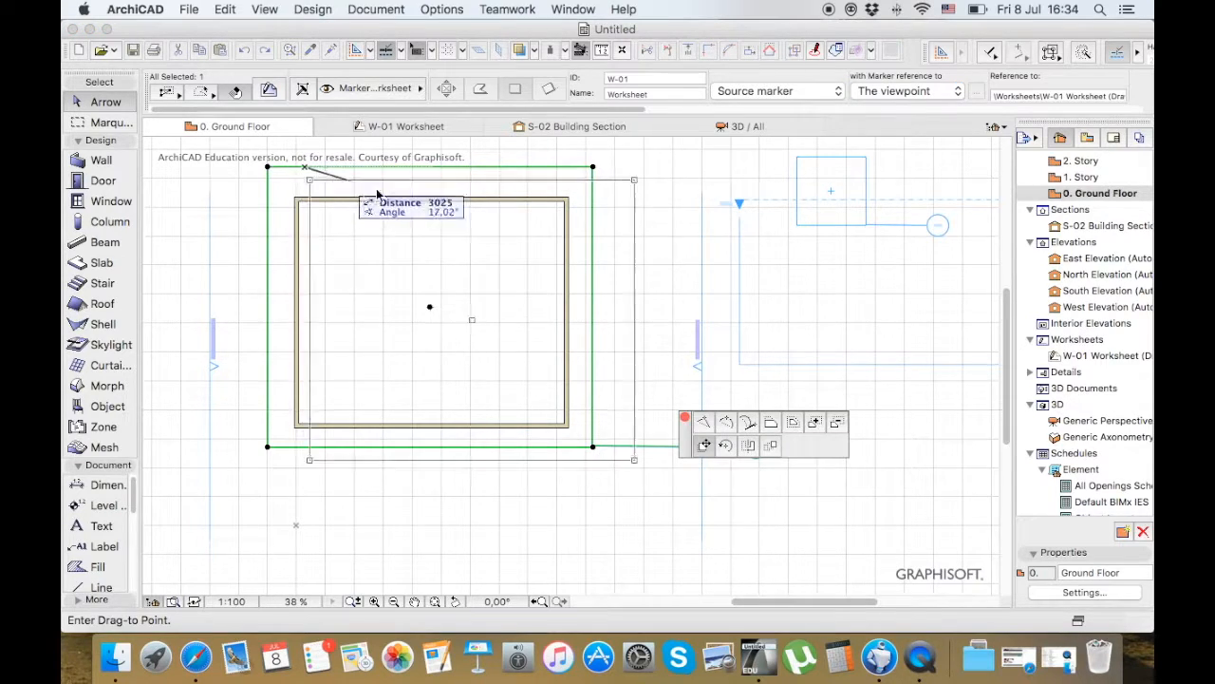
{"action": "left_click", "coordinate": [740, 197]}
{"action": "left_click", "coordinate": [741, 197]}
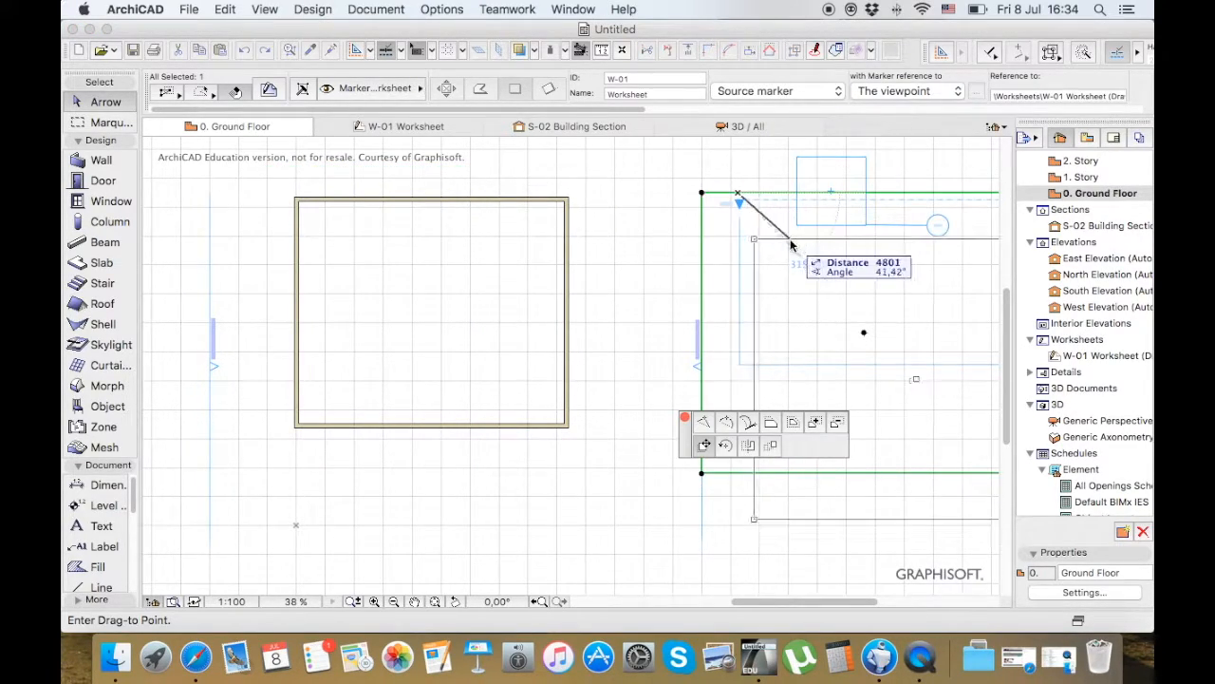
{"action": "left_click", "coordinate": [788, 249]}
Review the upper wall's Floor Plan and Section and Geometry and Positioning settings, then cancel and deselect the wall
{"action": "left_click", "coordinate": [466, 197]}
{"action": "left_click", "coordinate": [269, 89]}
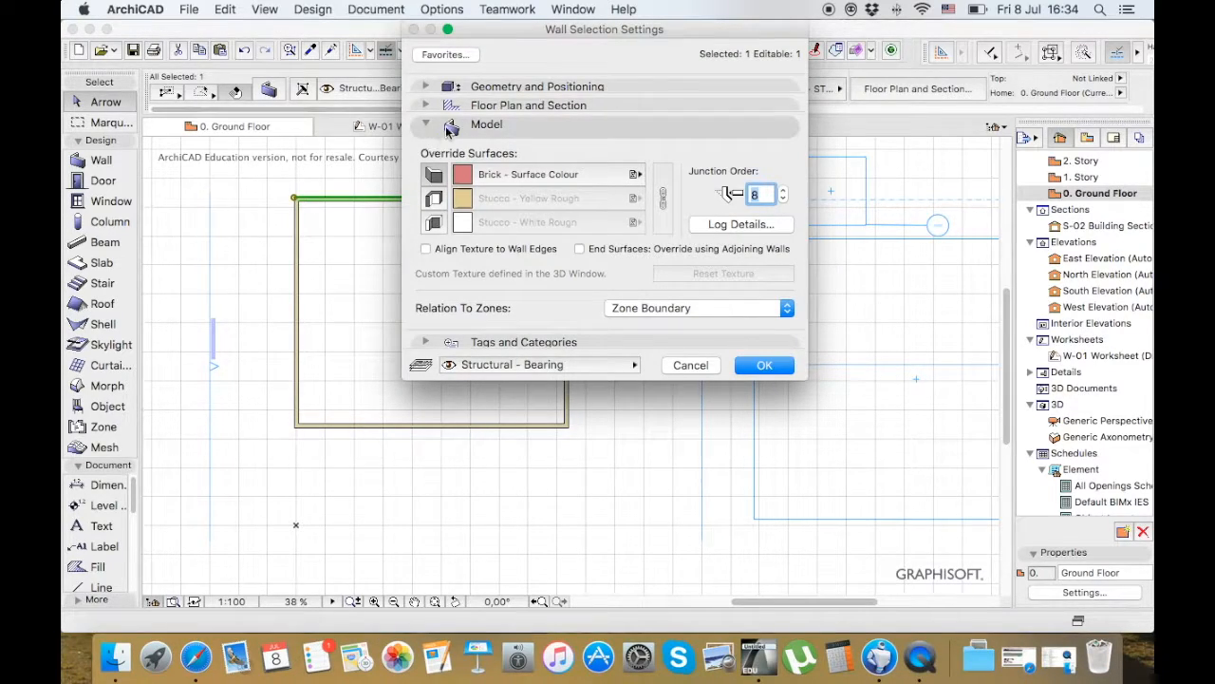
{"action": "left_click", "coordinate": [427, 102]}
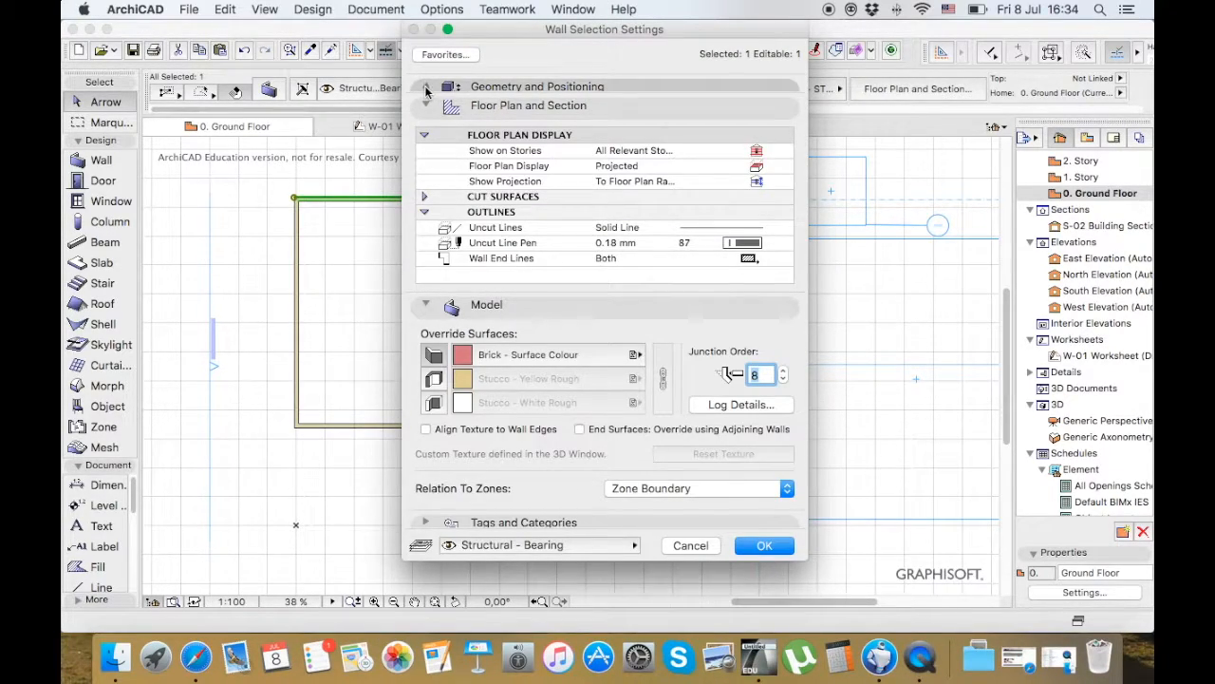
{"action": "left_click", "coordinate": [425, 88]}
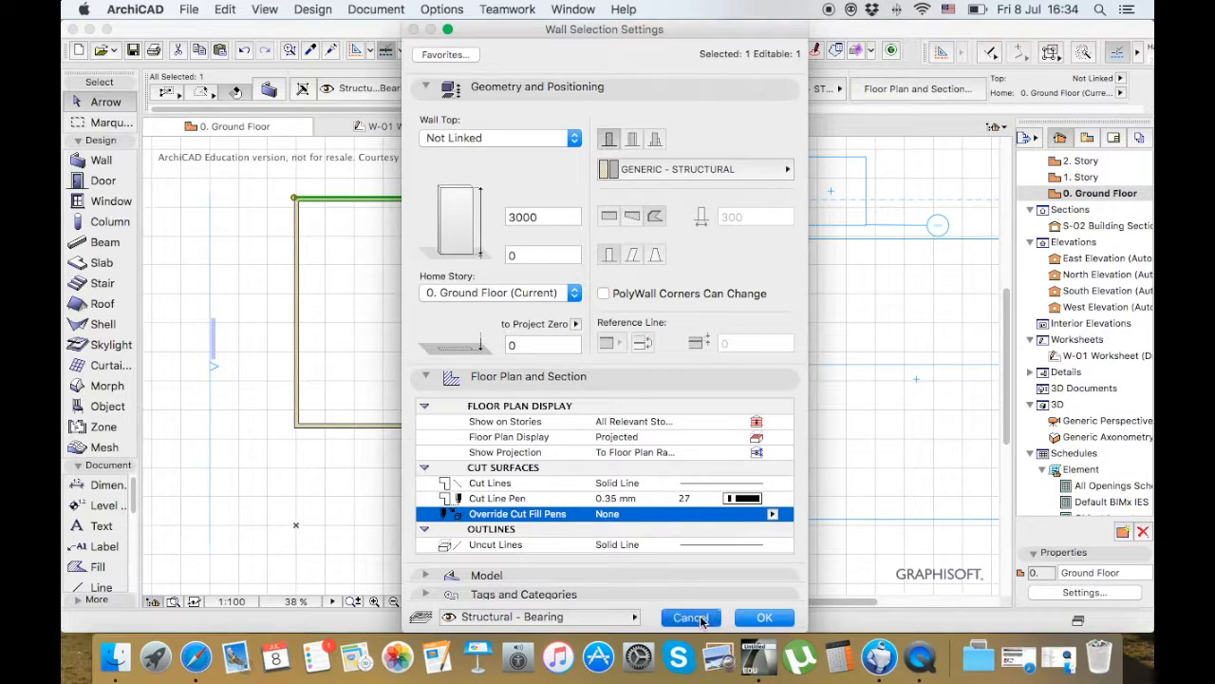
{"action": "left_click", "coordinate": [690, 617]}
{"action": "left_click", "coordinate": [609, 399]}
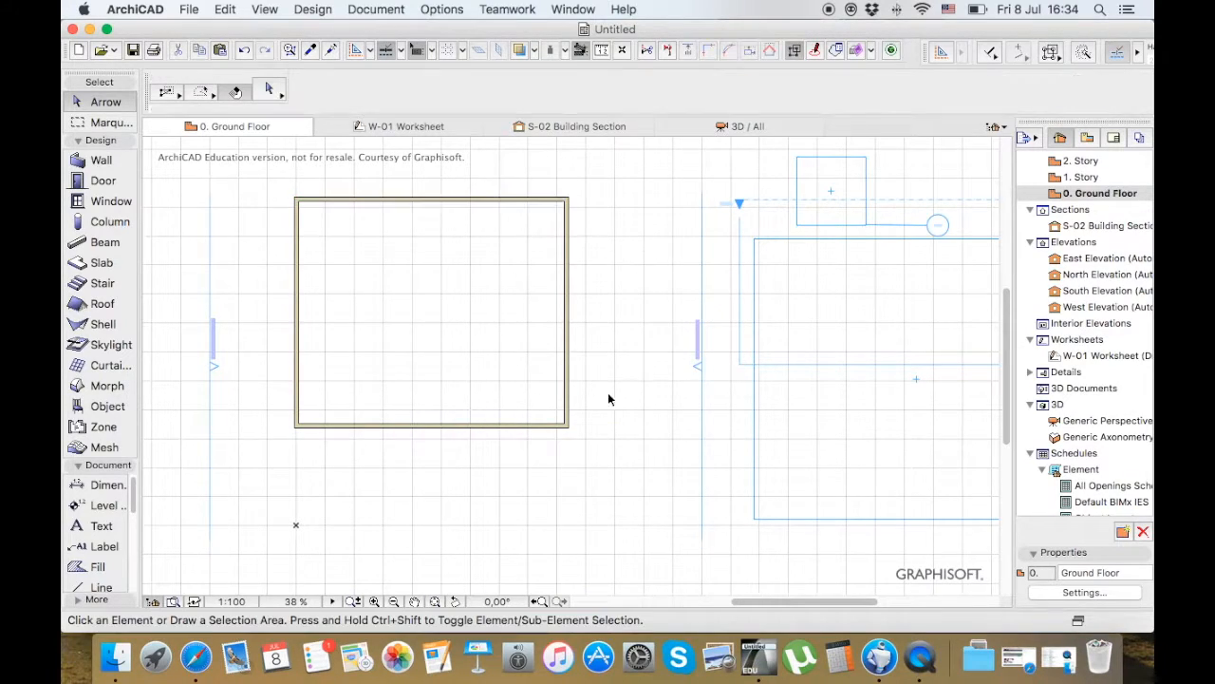
Place a 900 by 2100 Door 19 near the upper end of the building's left wall, opening outward
{"action": "left_click", "coordinate": [104, 180]}
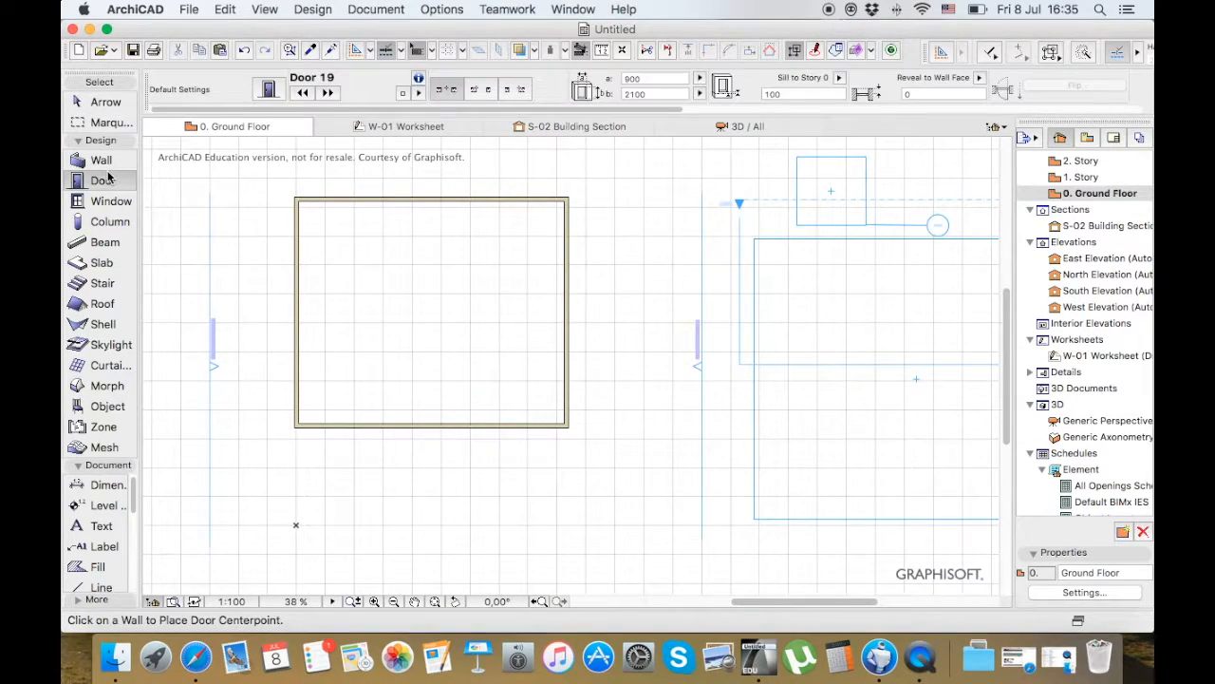
{"action": "left_click", "coordinate": [295, 228]}
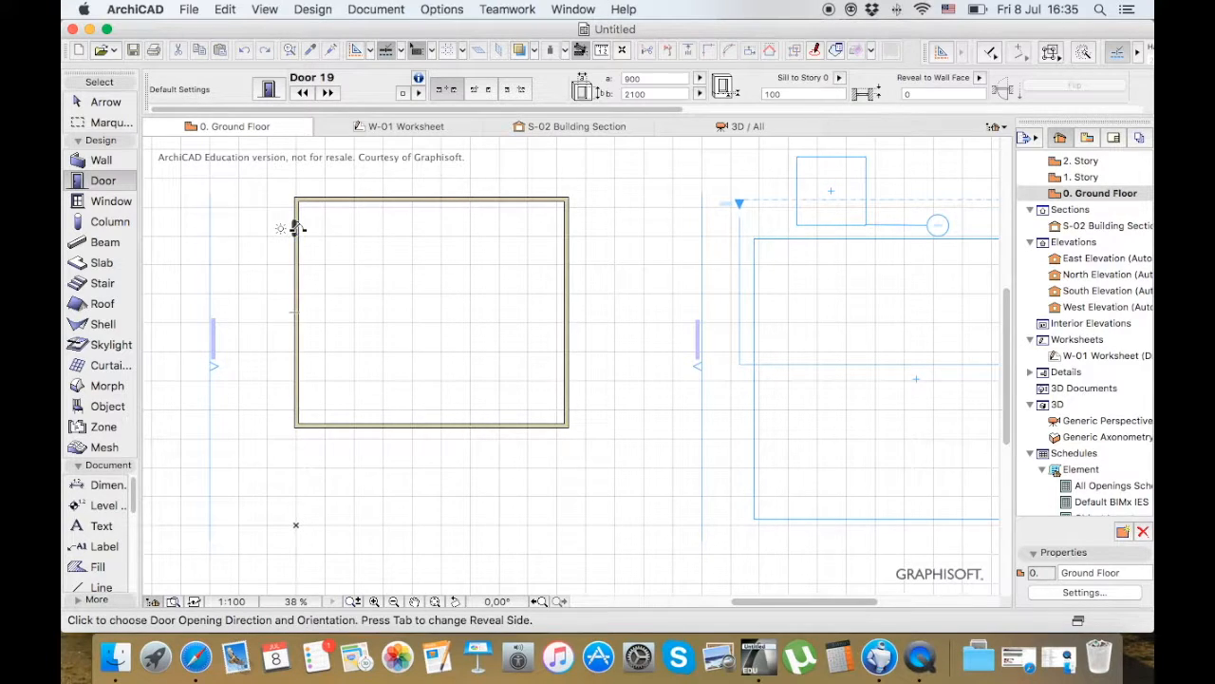
{"action": "left_click", "coordinate": [280, 226]}
{"action": "scroll", "coordinate": [266, 229], "scroll_direction": "up", "scroll_amount": 6}
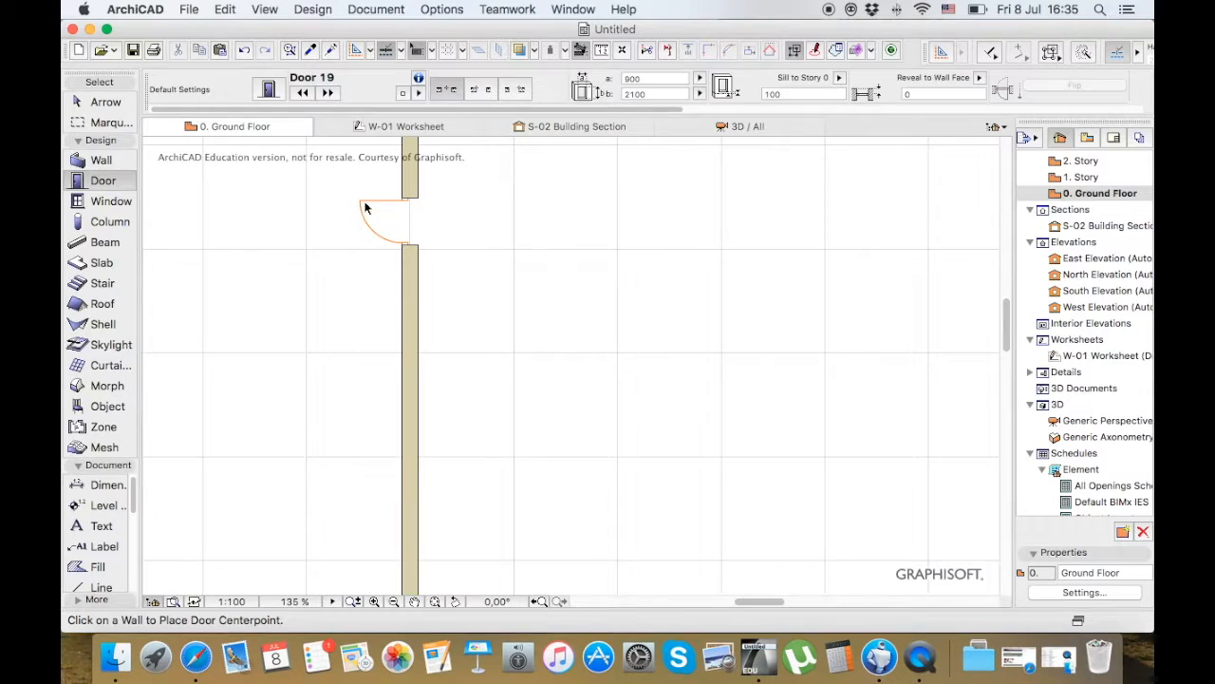
{"action": "key", "text": "Escape"}
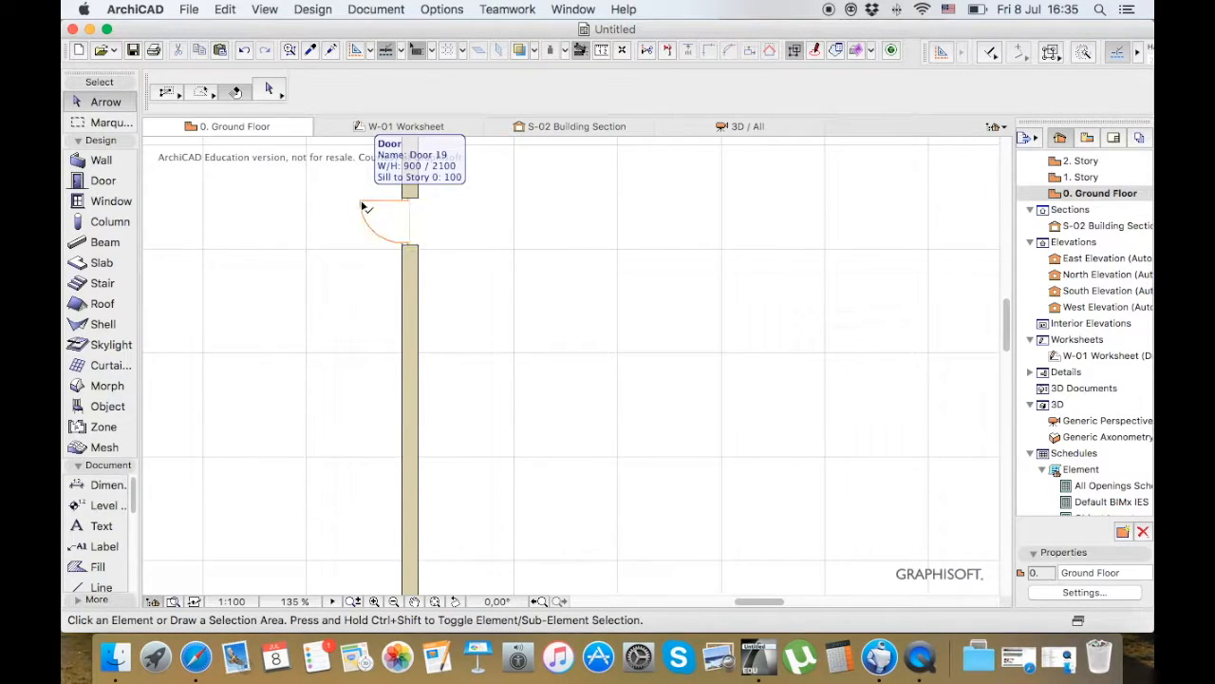
Select the placed door and open its settings to examine its size, positioning and front elevation preview
{"action": "left_click", "coordinate": [362, 207]}
{"action": "left_click", "coordinate": [361, 204]}
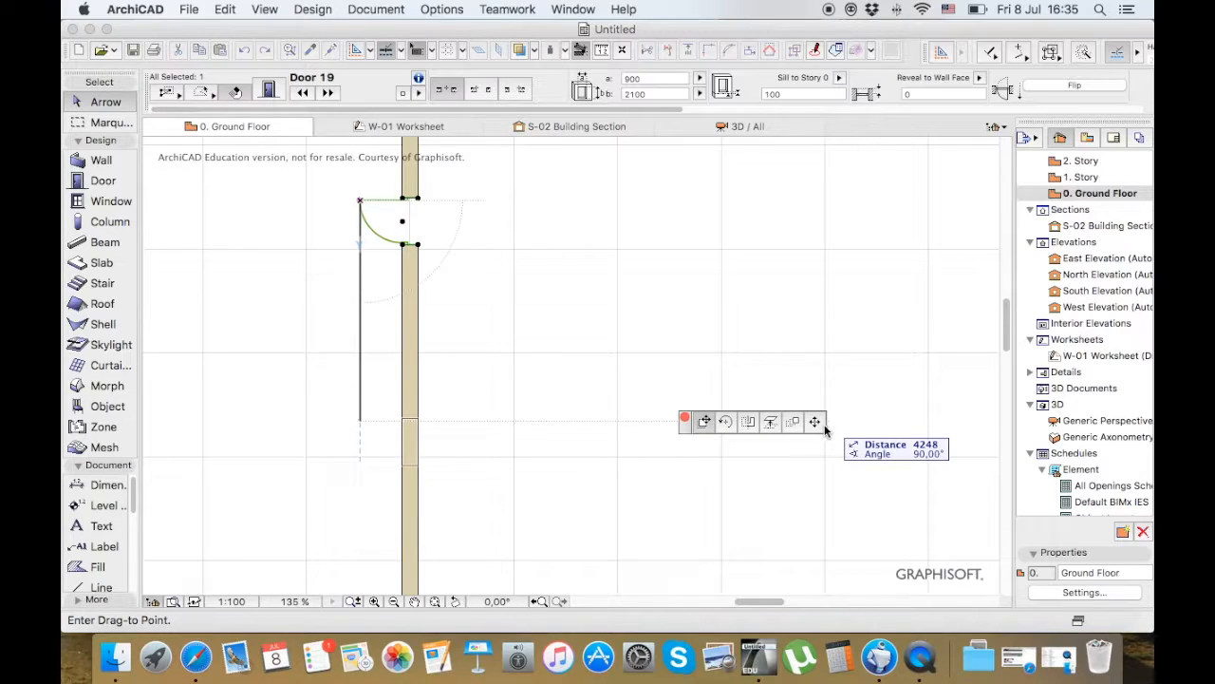
{"action": "key", "text": "Escape"}
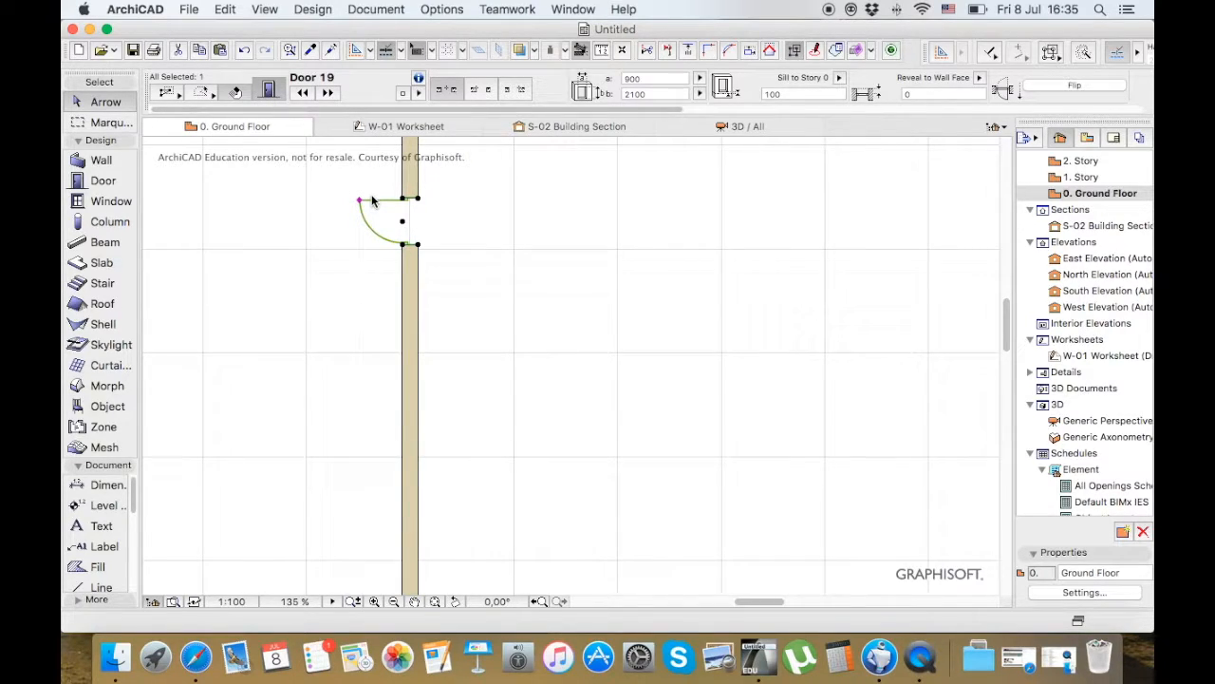
{"action": "double_click", "coordinate": [372, 201]}
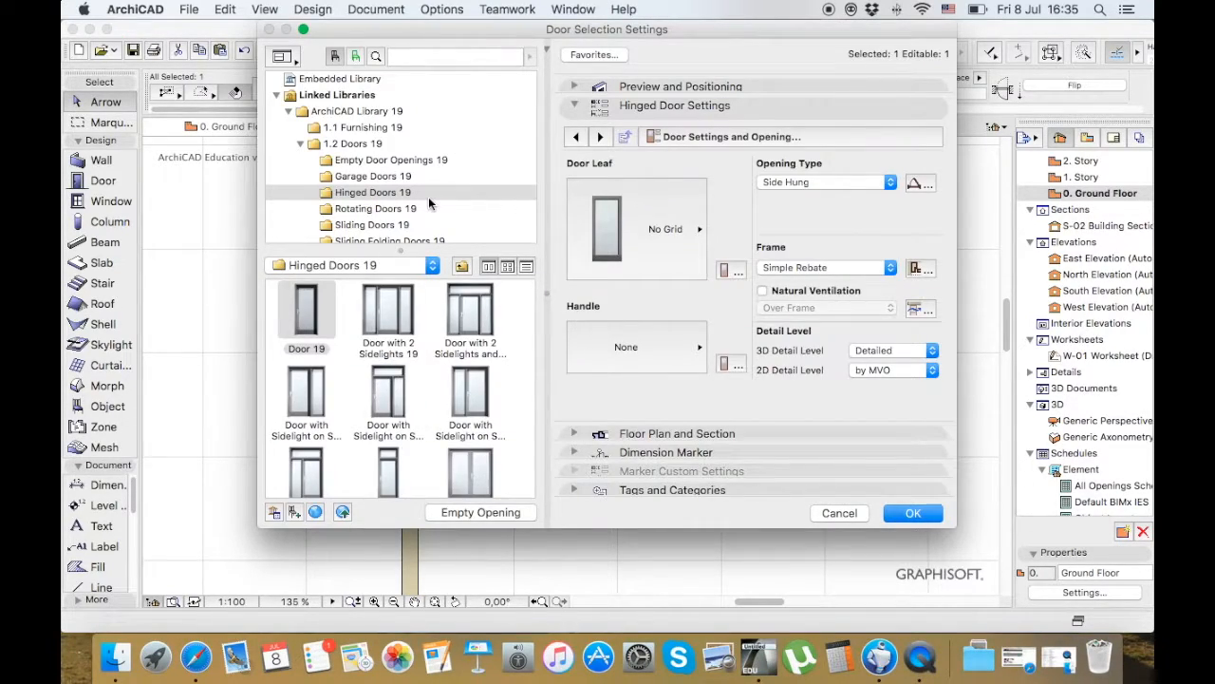
{"action": "left_click", "coordinate": [573, 87]}
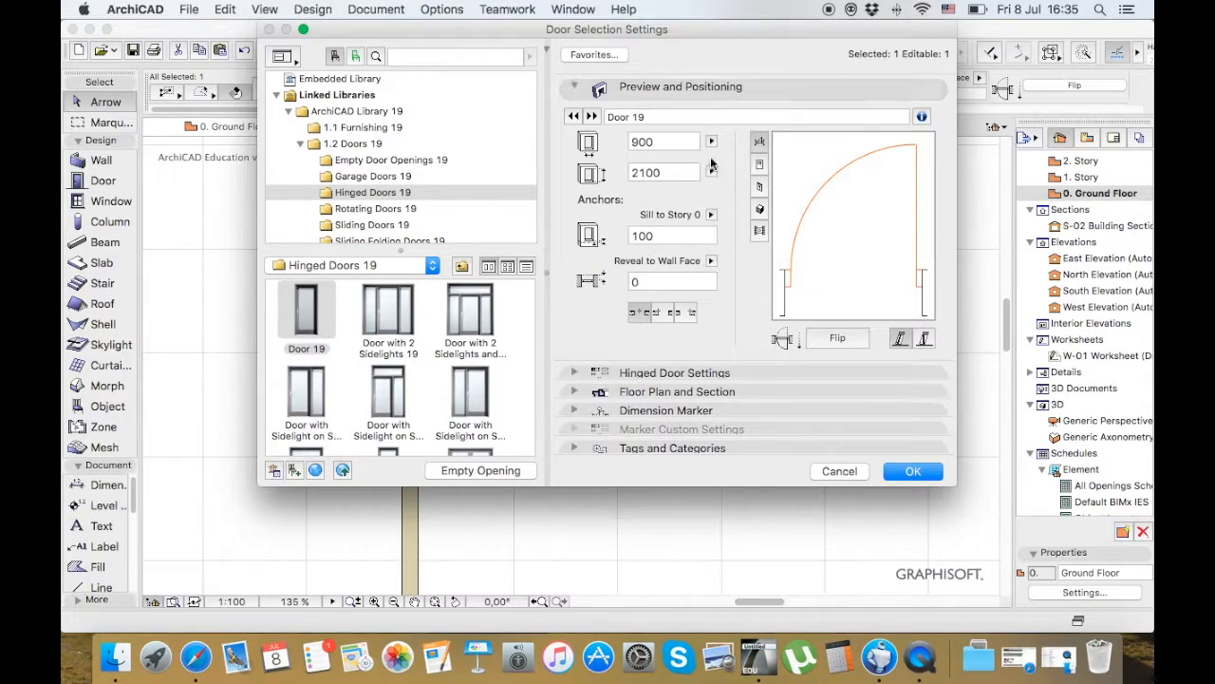
{"action": "left_click", "coordinate": [760, 167]}
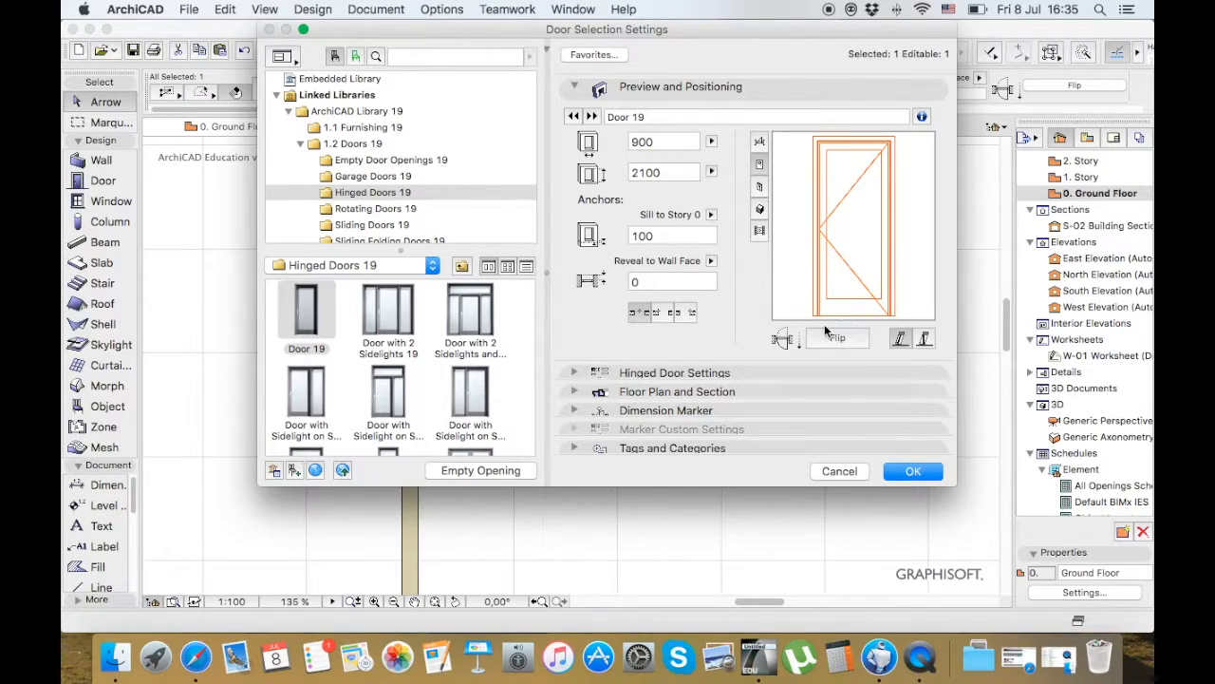
Browse the available door leaf styles in the Hinged Door Settings and close the list without choosing one
{"action": "left_click", "coordinate": [674, 372]}
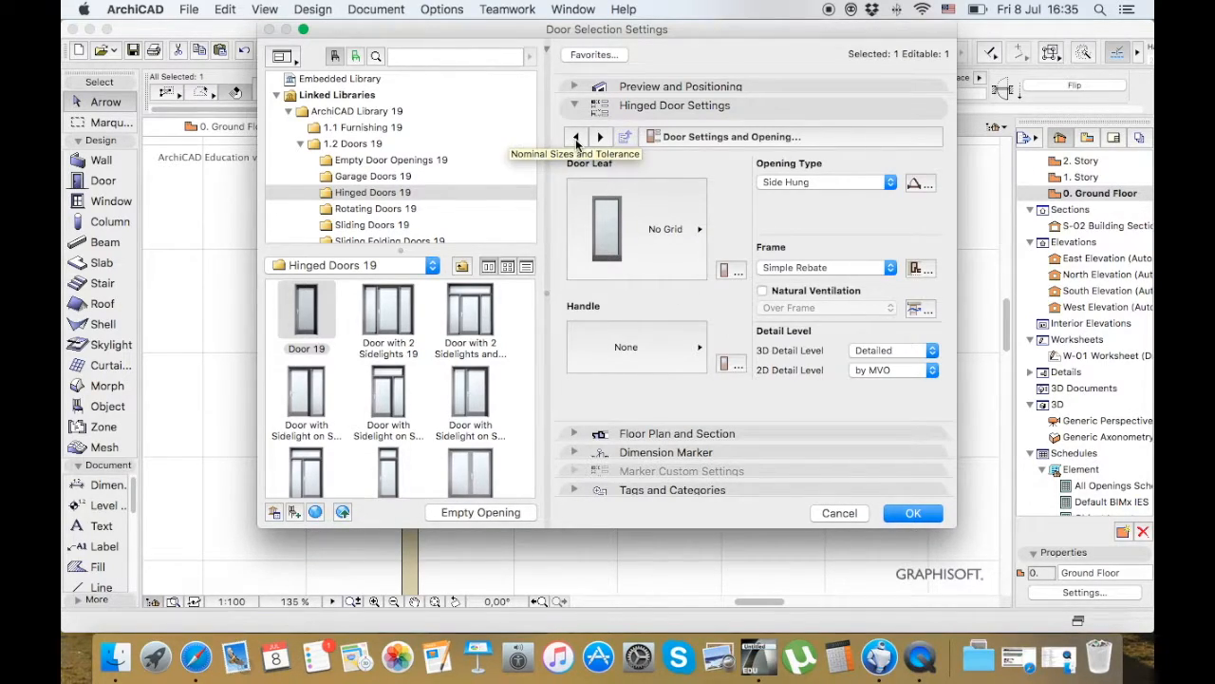
{"action": "left_click", "coordinate": [664, 243]}
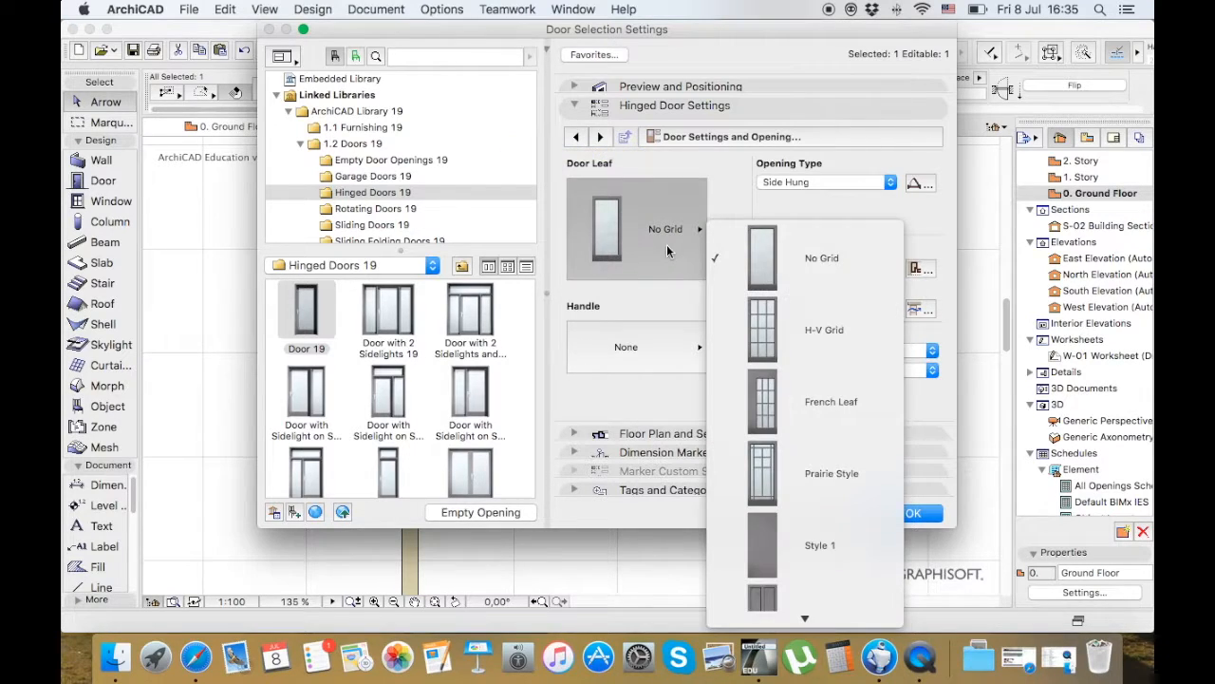
{"action": "scroll", "coordinate": [844, 368], "scroll_direction": "down", "scroll_amount": 10}
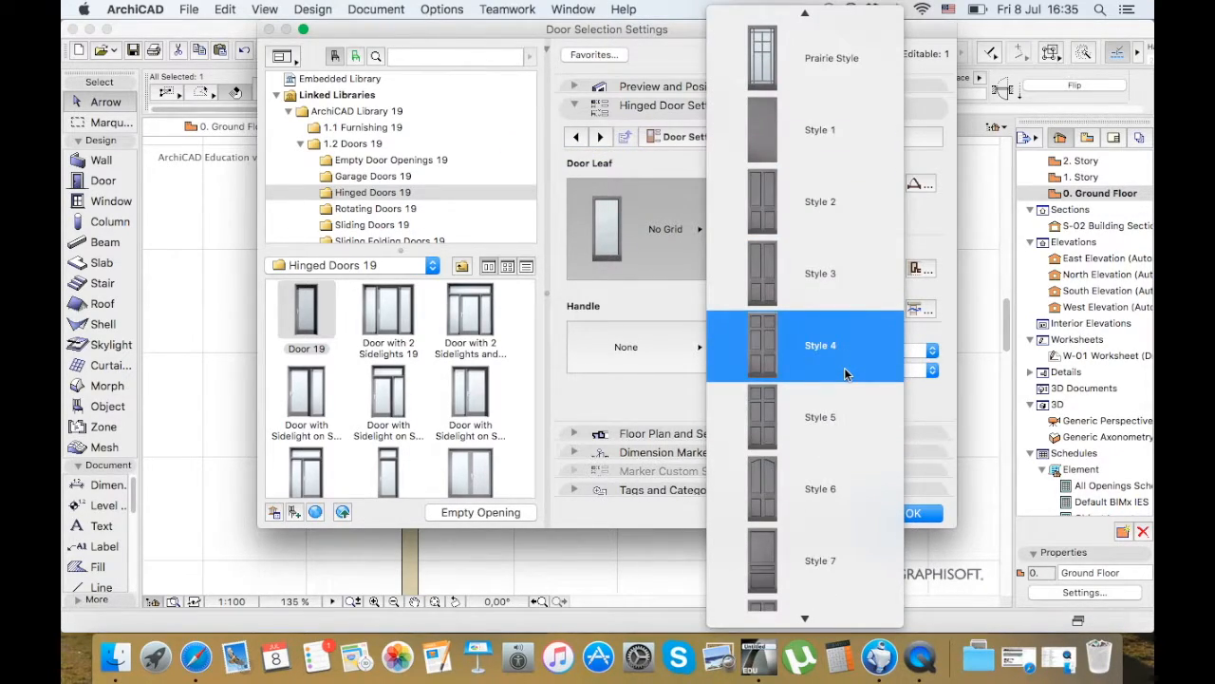
{"action": "scroll", "coordinate": [844, 367], "scroll_direction": "down", "scroll_amount": 20}
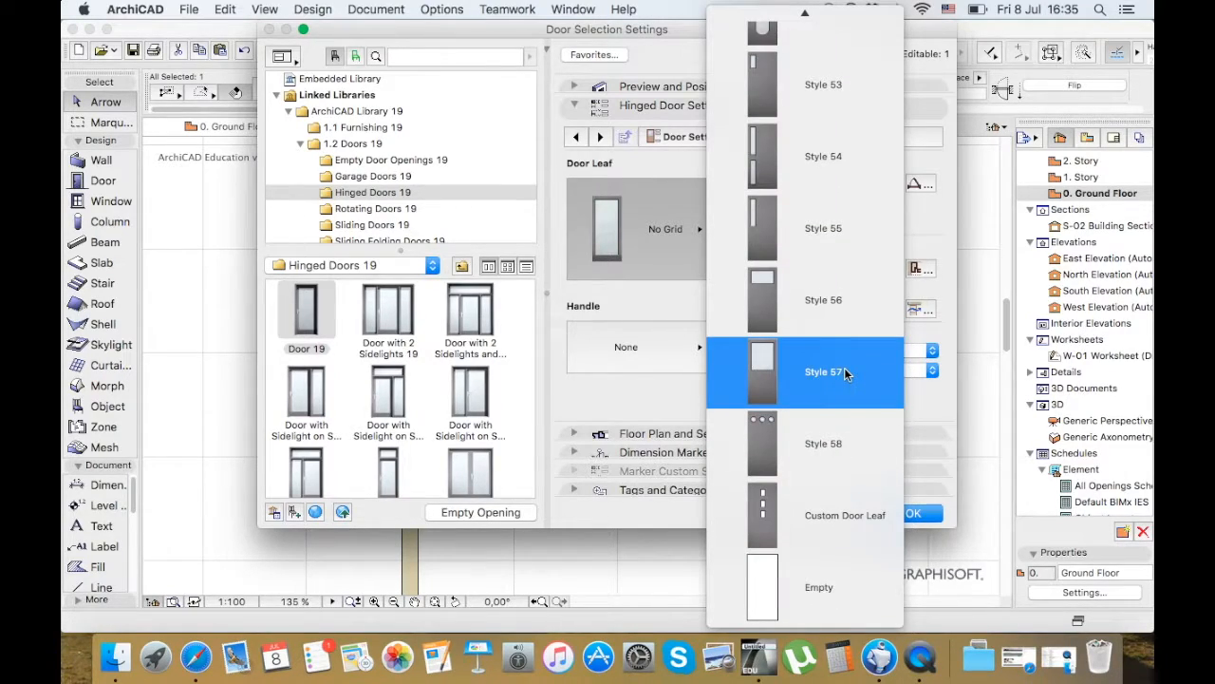
{"action": "scroll", "coordinate": [840, 370], "scroll_direction": "up", "scroll_amount": 6}
{"action": "scroll", "coordinate": [842, 397], "scroll_direction": "down", "scroll_amount": 6}
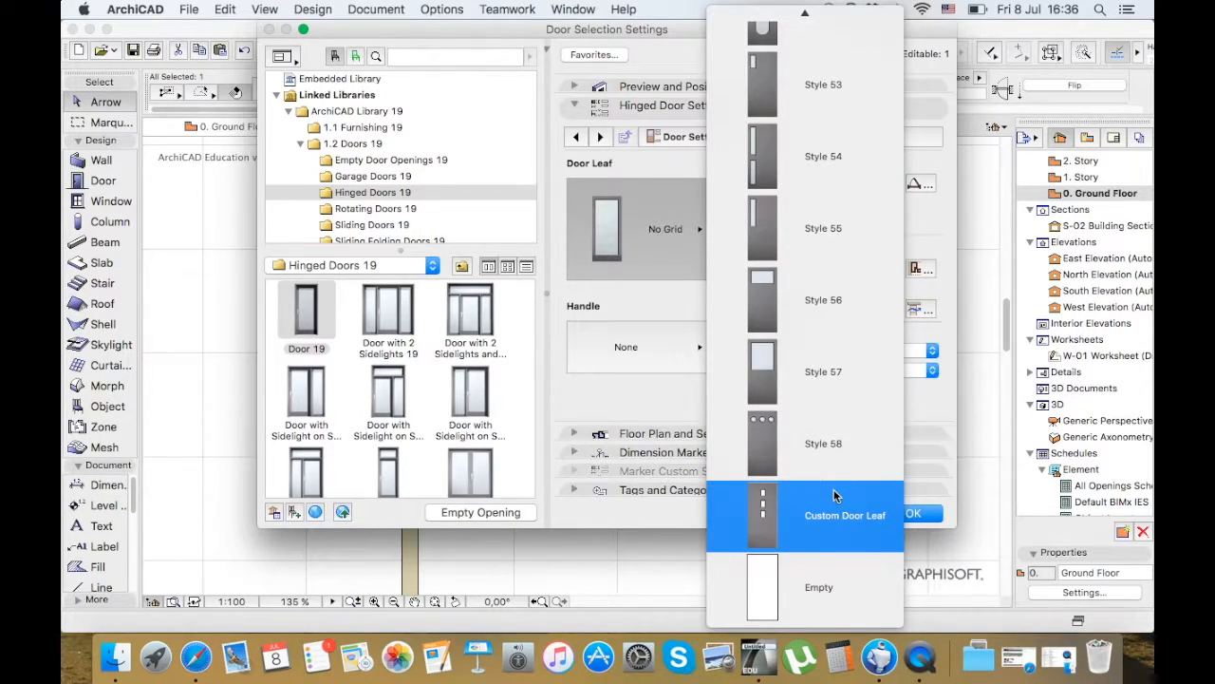
{"action": "left_click", "coordinate": [642, 382]}
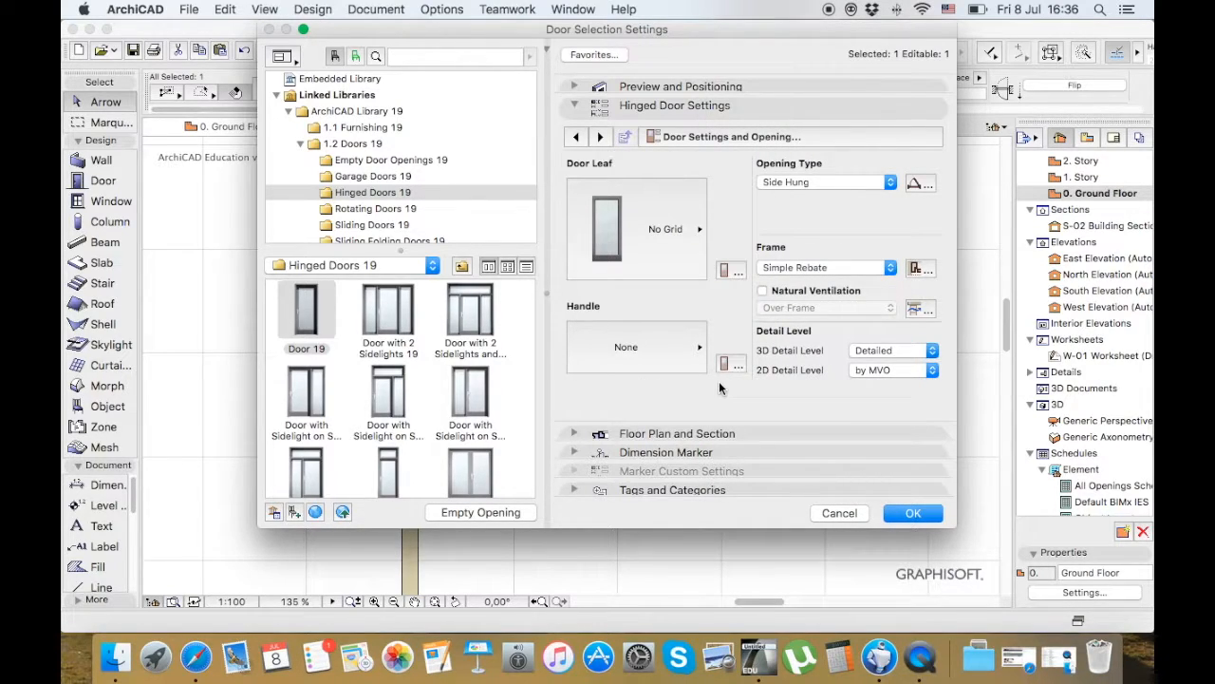
Browse the door library folders Hinged Doors 19 and Garage Doors 19
{"action": "scroll", "coordinate": [370, 138], "scroll_direction": "down", "scroll_amount": 3}
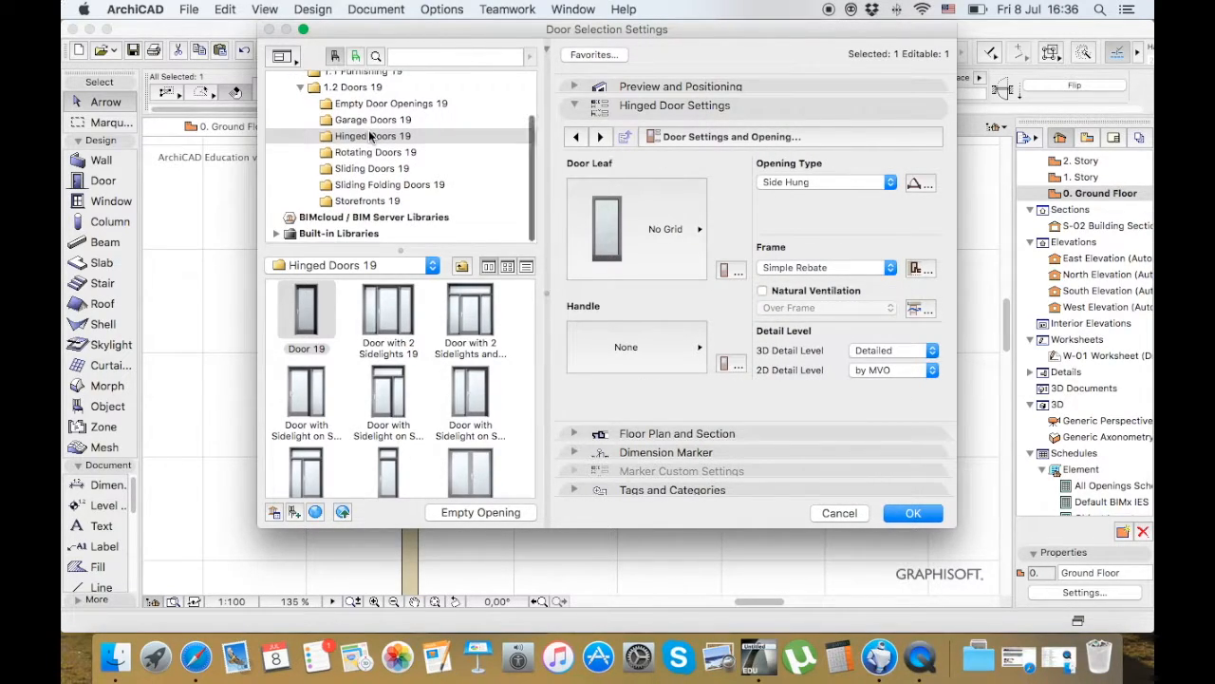
{"action": "left_click", "coordinate": [371, 139]}
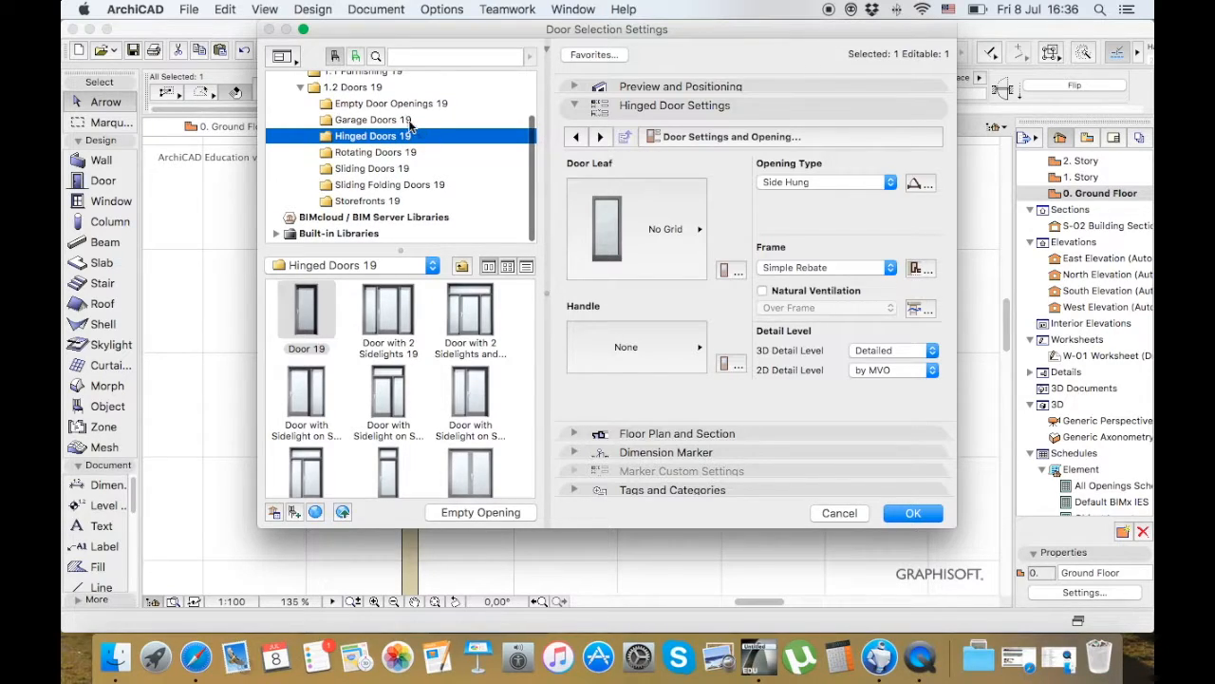
{"action": "left_click", "coordinate": [408, 121]}
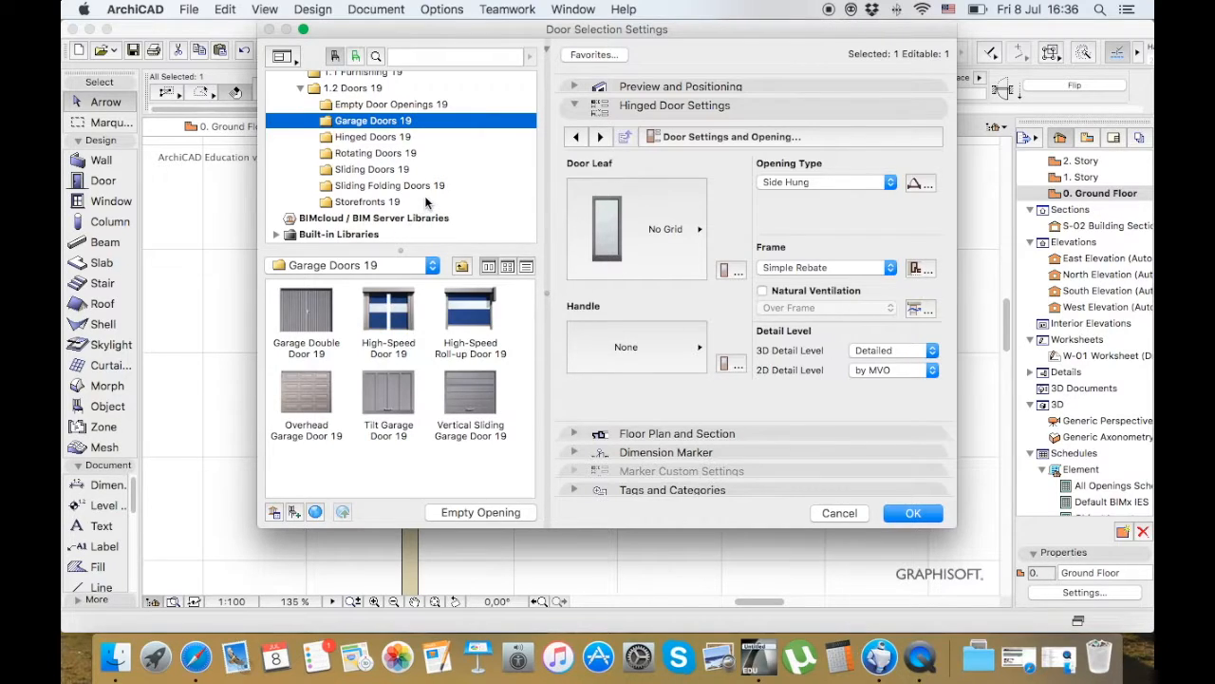
Select Entrance Door 19 from the Storefronts 19 library folder and browse its available handle styles without choosing one
{"action": "left_click", "coordinate": [390, 203]}
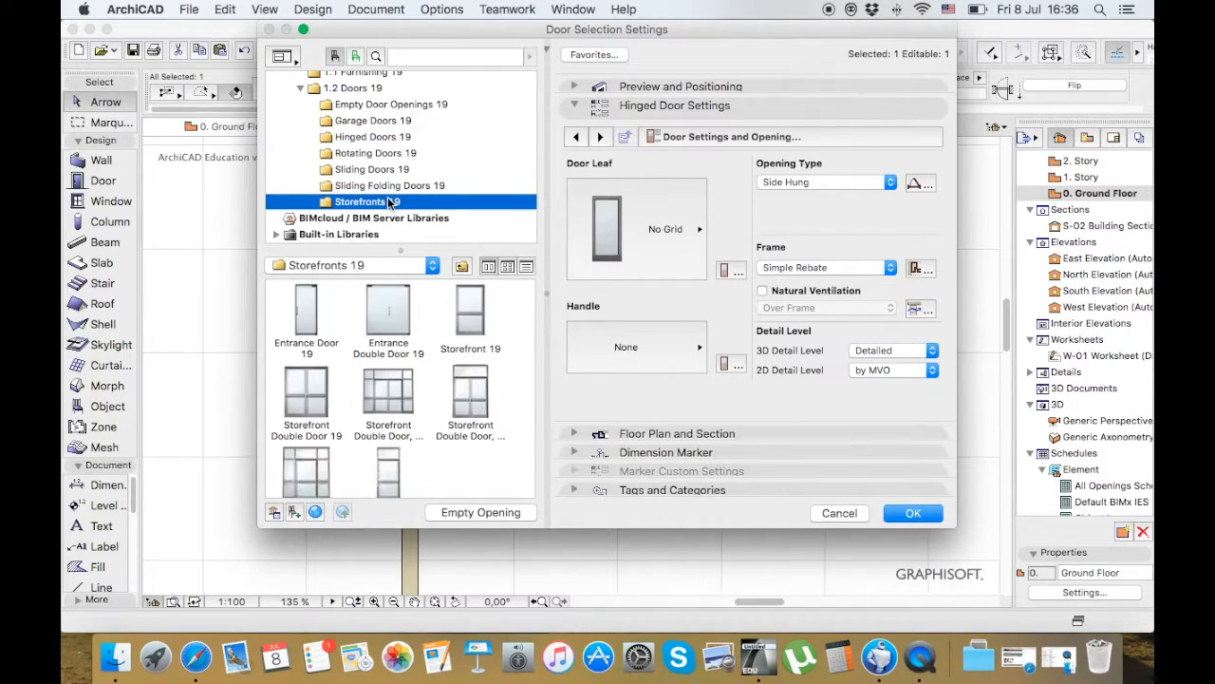
{"action": "left_click", "coordinate": [315, 327]}
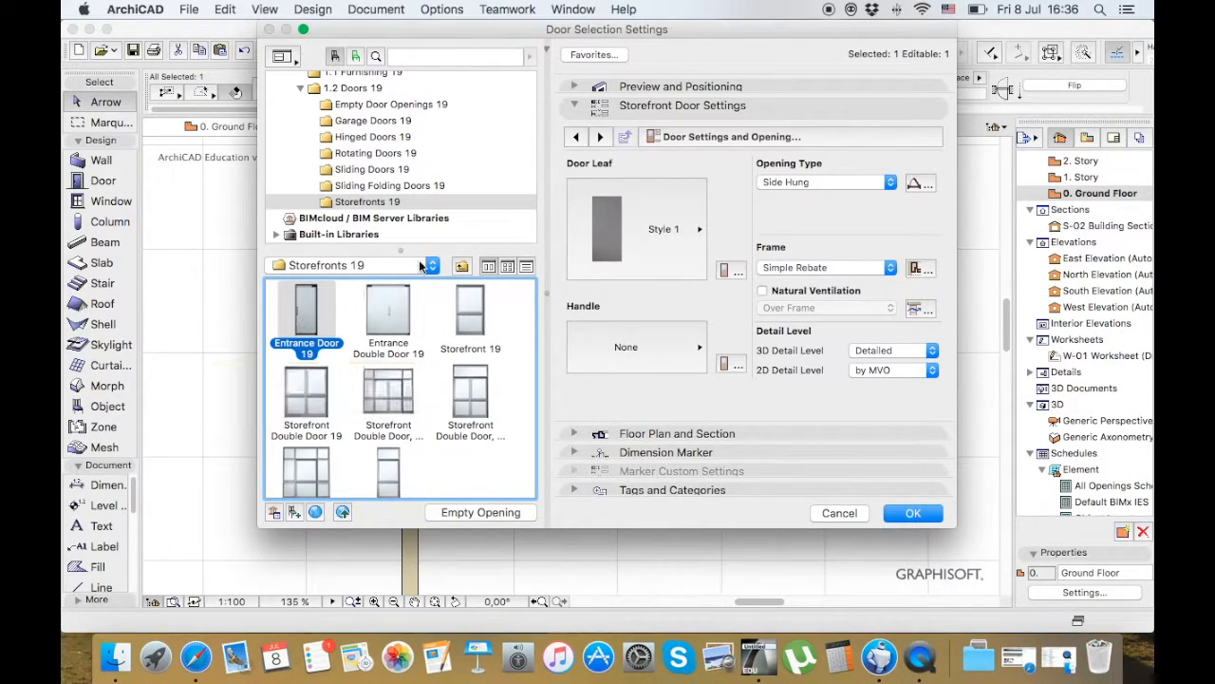
{"action": "left_click", "coordinate": [664, 360]}
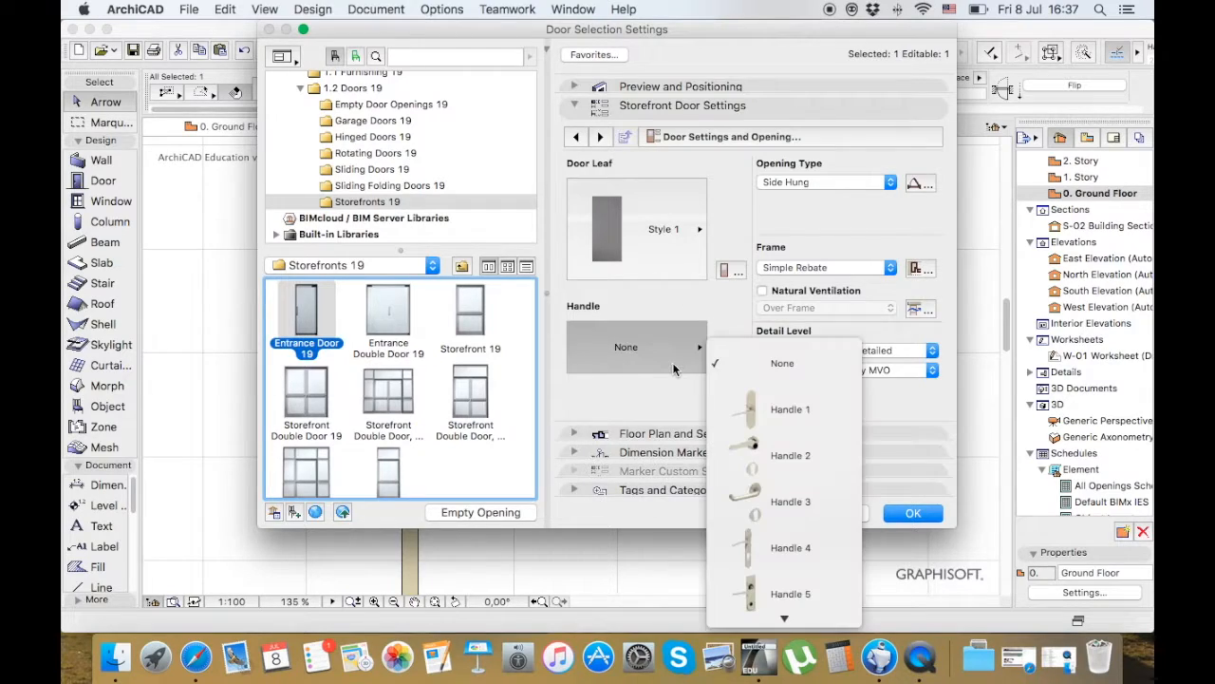
{"action": "scroll", "coordinate": [769, 460], "scroll_direction": "down", "scroll_amount": 5}
{"action": "key", "text": "Escape"}
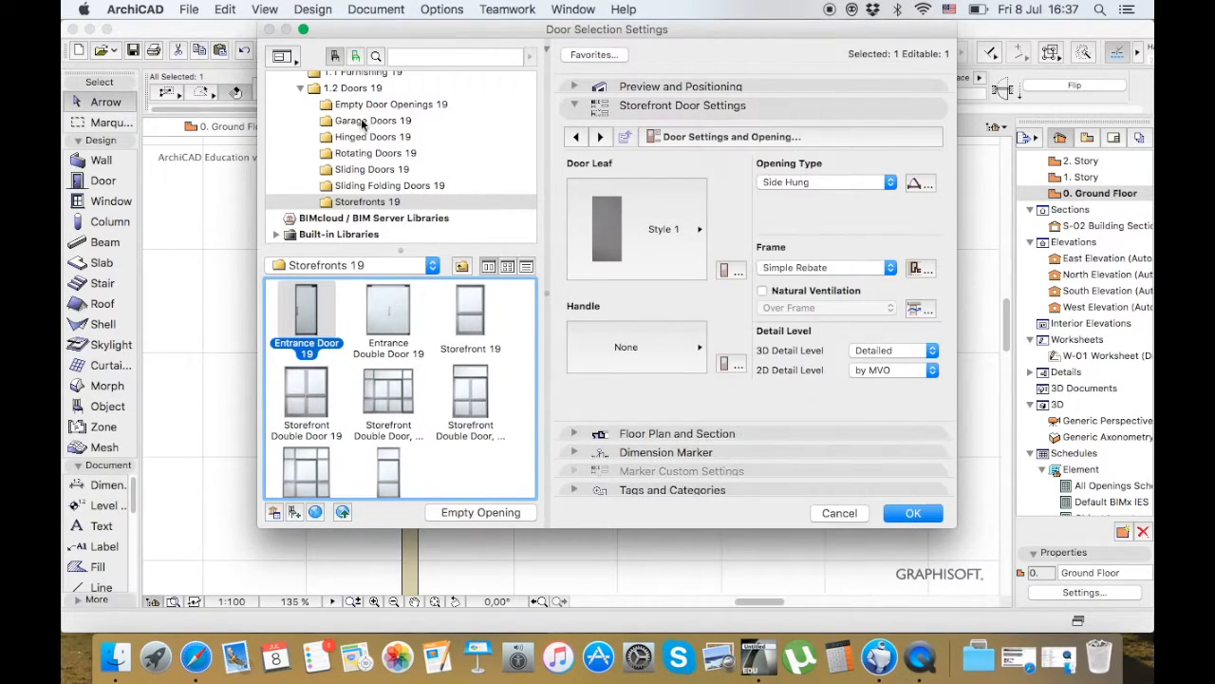
Preview three arch sliding doors and Exterior Double Sliding Door 19 from the Sliding Doors 19 folder, and discard the door changes
{"action": "left_click", "coordinate": [372, 169]}
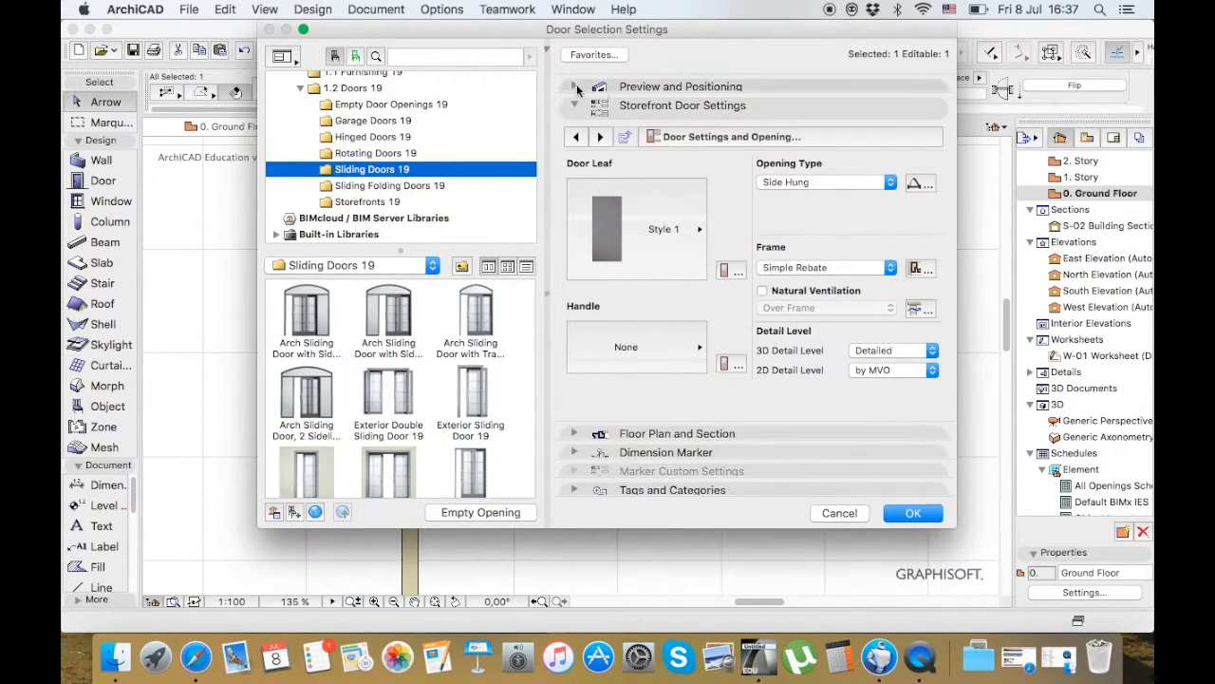
{"action": "left_click", "coordinate": [576, 87]}
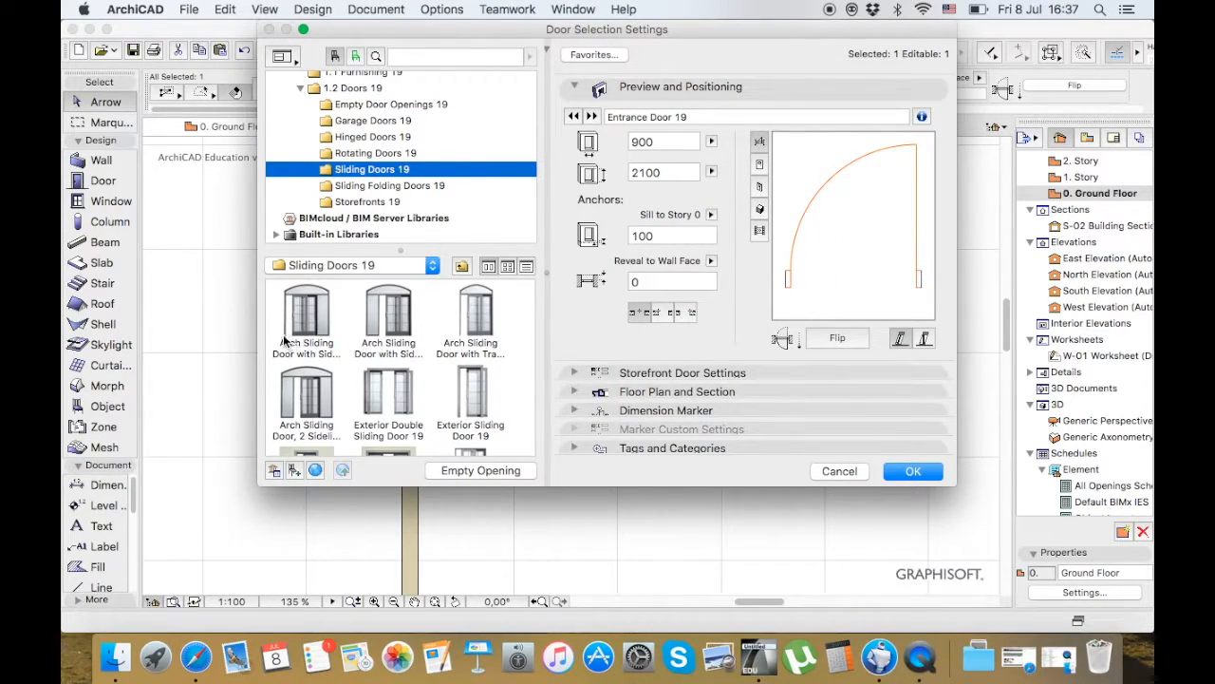
{"action": "left_click", "coordinate": [309, 313]}
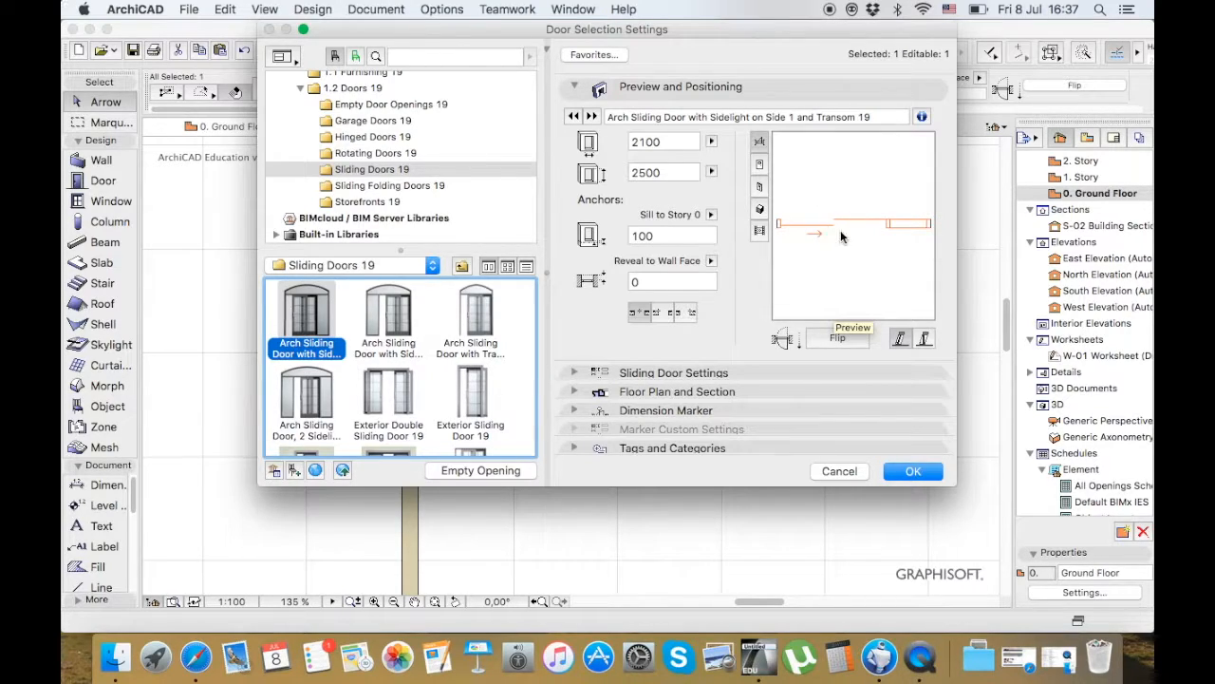
{"action": "left_click", "coordinate": [380, 338]}
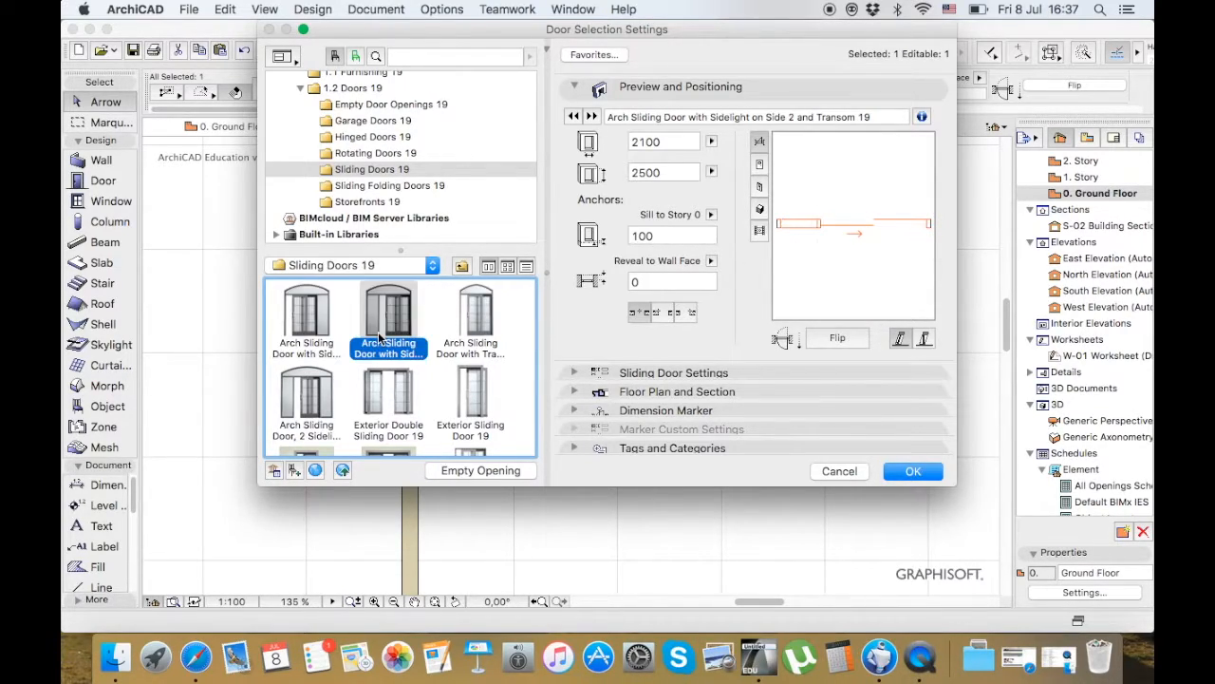
{"action": "left_click", "coordinate": [479, 321]}
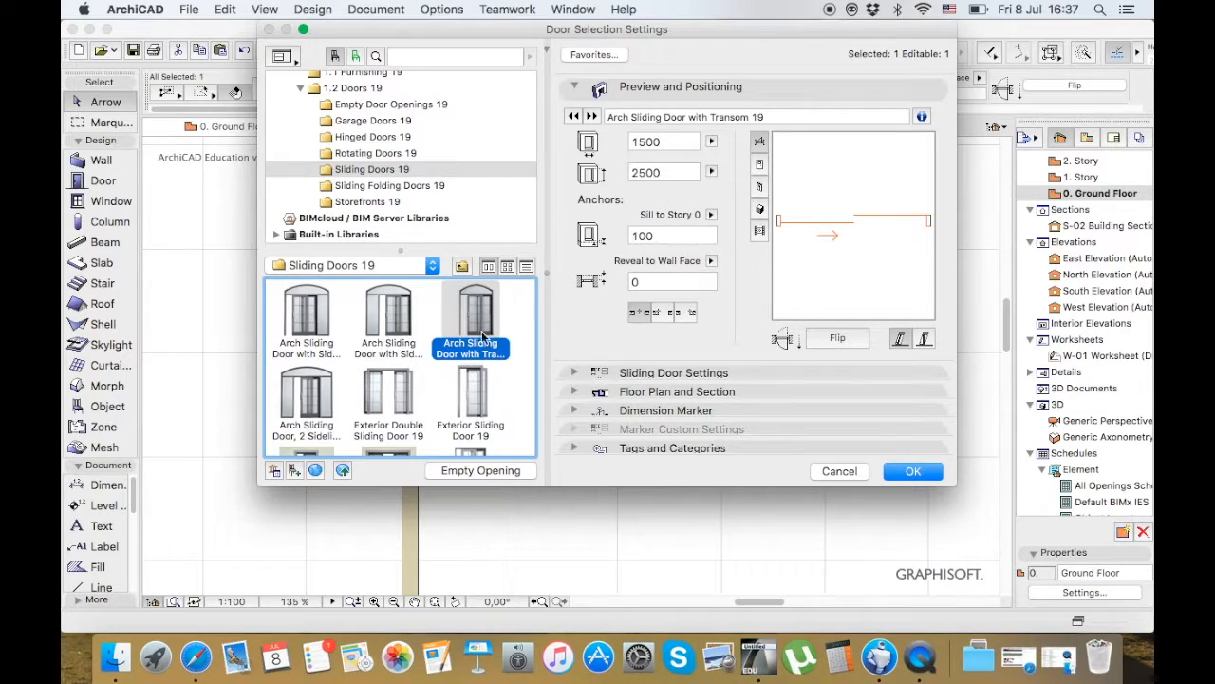
{"action": "left_click", "coordinate": [382, 406]}
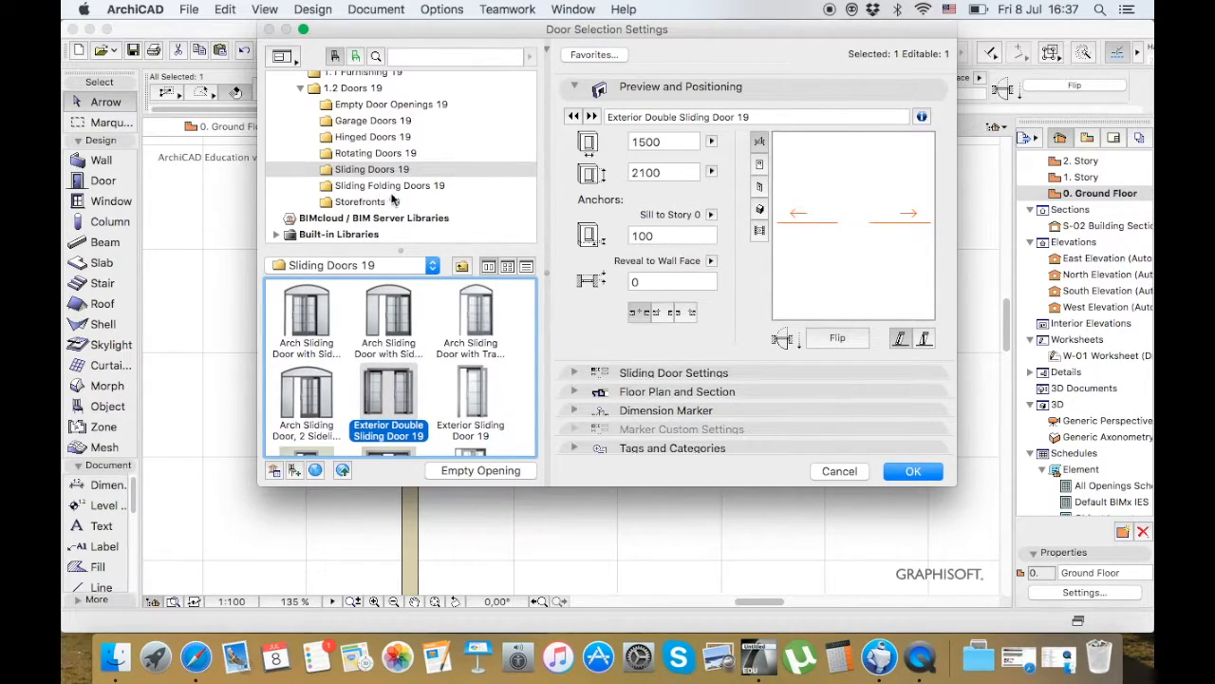
{"action": "left_click", "coordinate": [839, 471]}
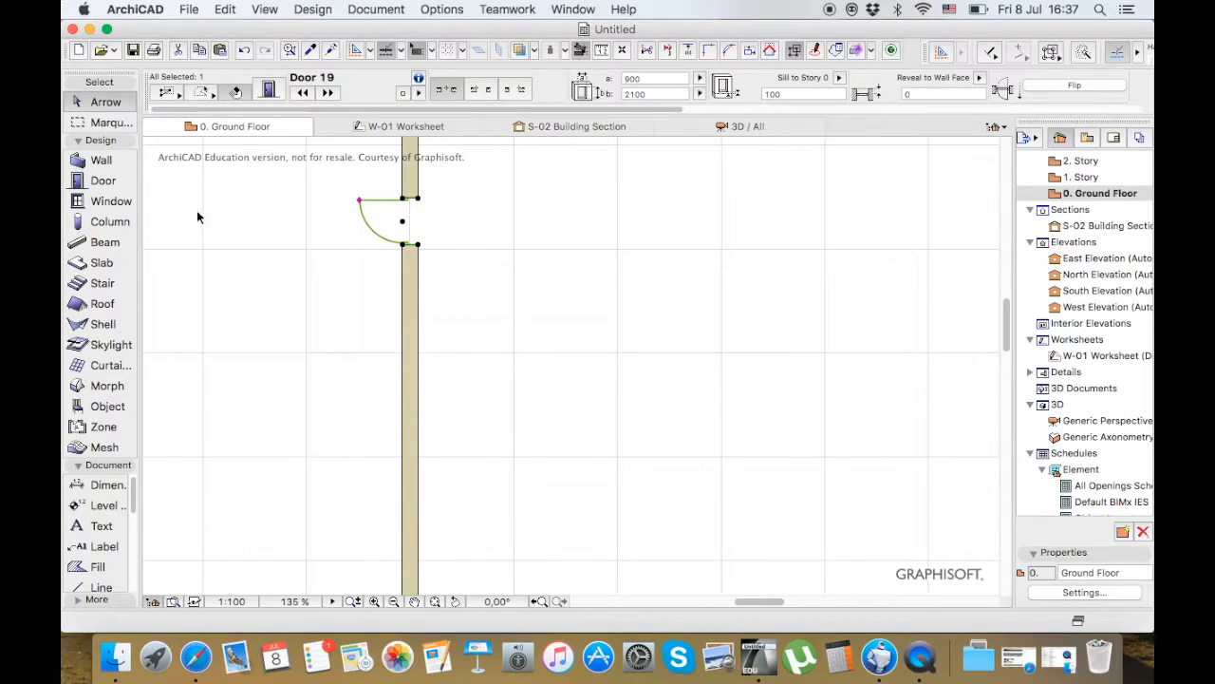
Open the window default settings and browse the Historic Windows 19 and Basic Windows 19 library folders
{"action": "left_click", "coordinate": [99, 211]}
{"action": "double_click", "coordinate": [99, 211]}
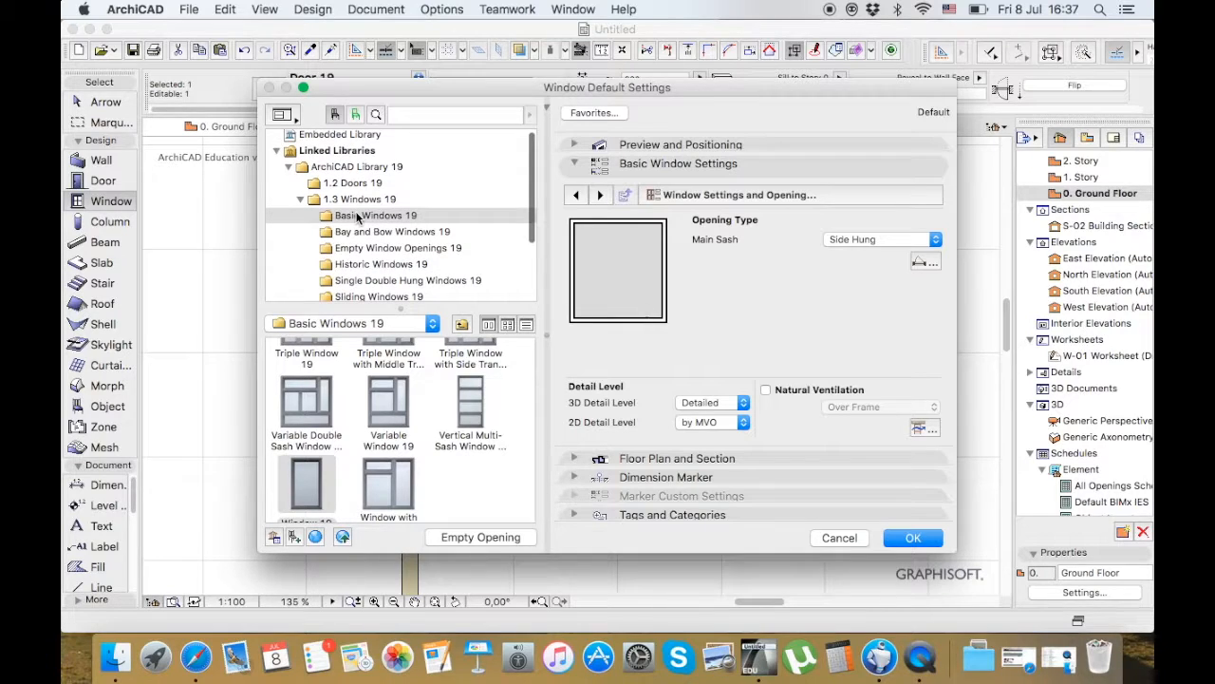
{"action": "scroll", "coordinate": [359, 219], "scroll_direction": "down", "scroll_amount": 3}
{"action": "scroll", "coordinate": [359, 218], "scroll_direction": "down", "scroll_amount": 3}
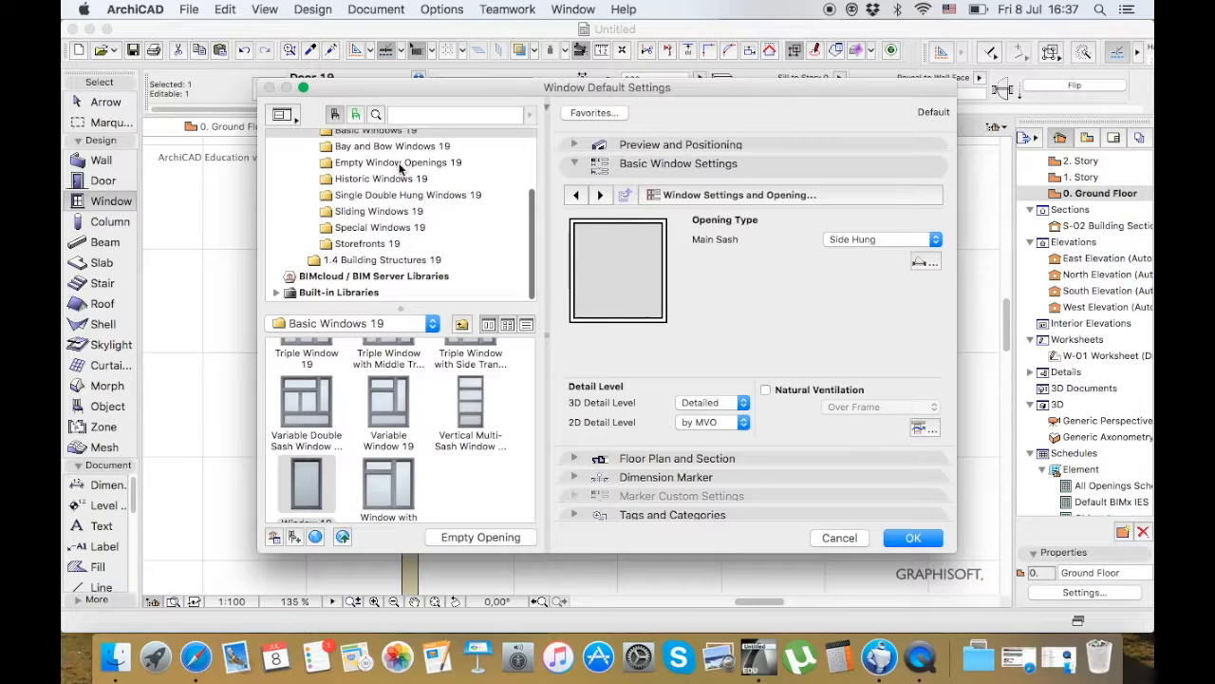
{"action": "left_click", "coordinate": [400, 181]}
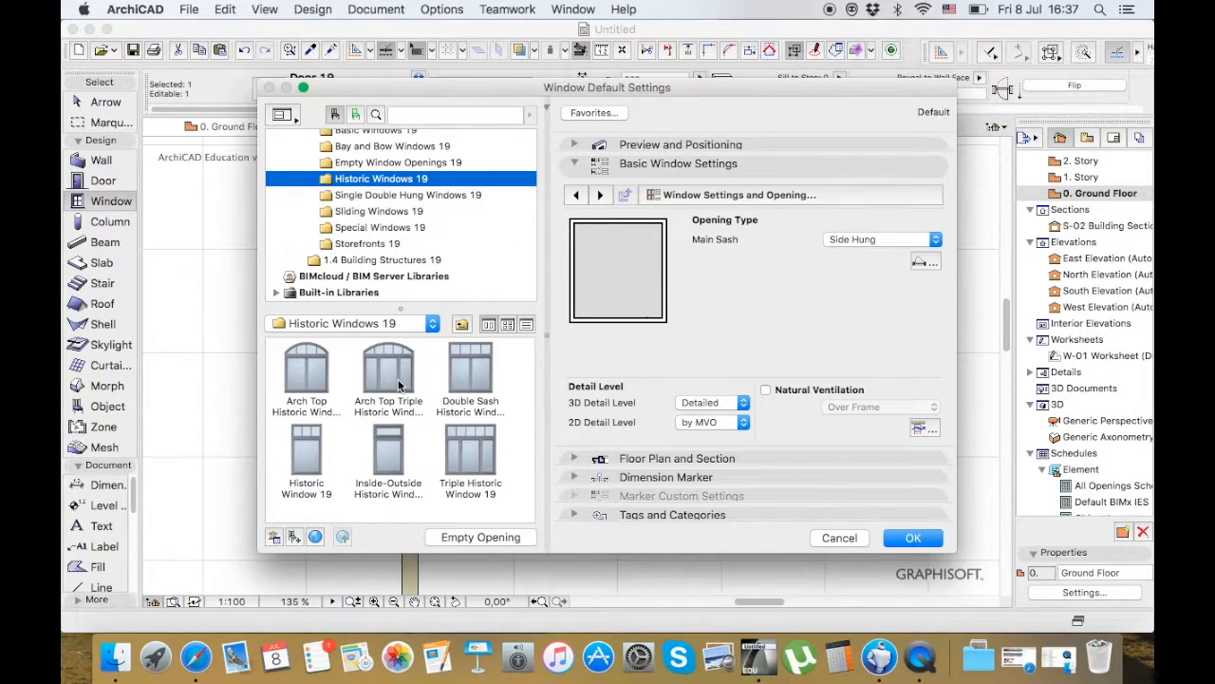
{"action": "scroll", "coordinate": [437, 169], "scroll_direction": "up", "scroll_amount": 2}
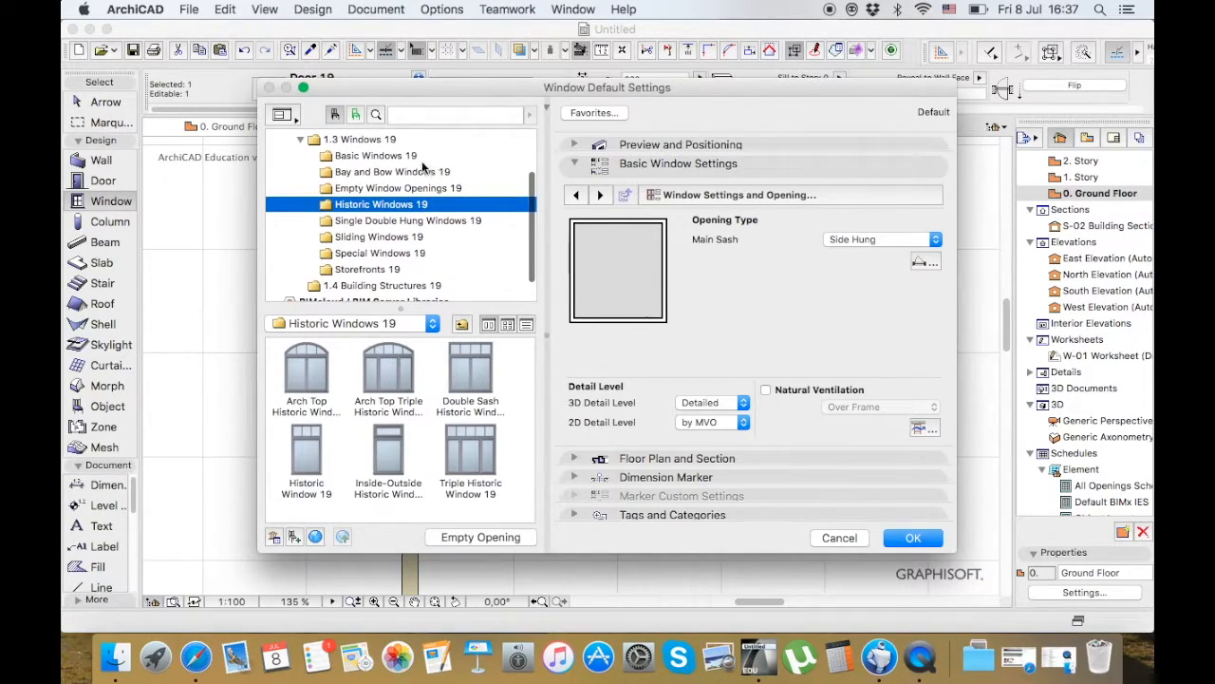
{"action": "left_click", "coordinate": [405, 157]}
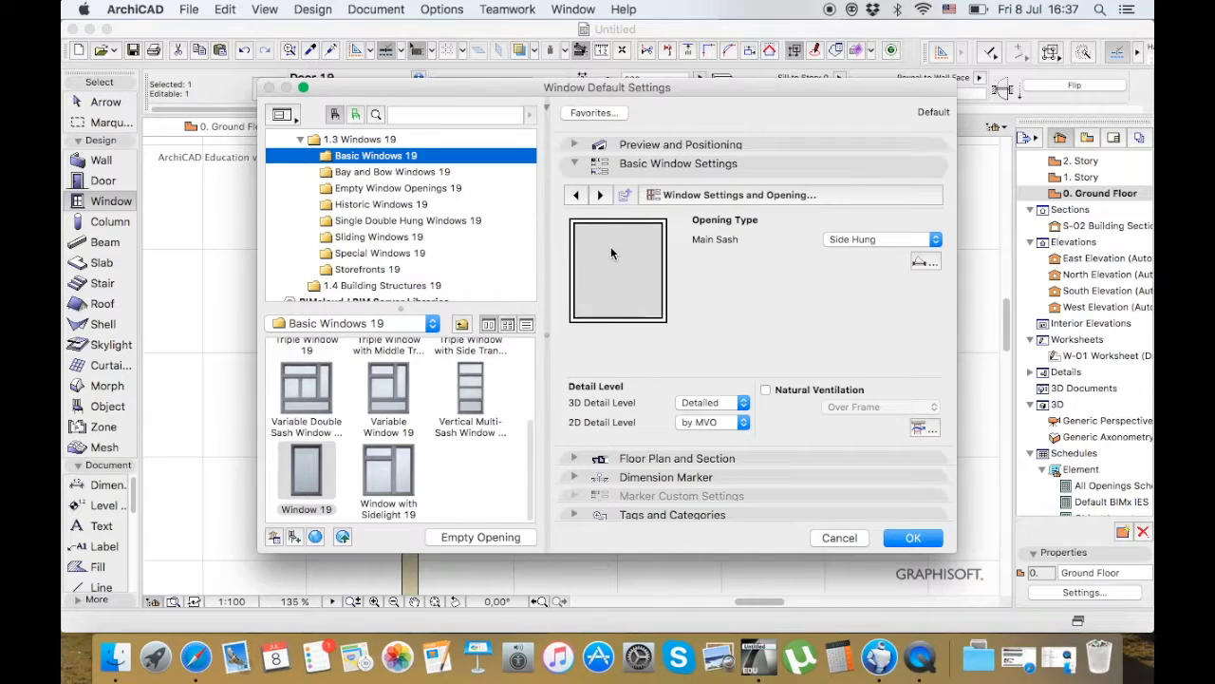
Examine the Basic Window Settings pages, including nominal sizes, natural ventilation and sash types, and close the window settings without applying anything
{"action": "left_click", "coordinate": [576, 195]}
{"action": "left_click", "coordinate": [577, 195]}
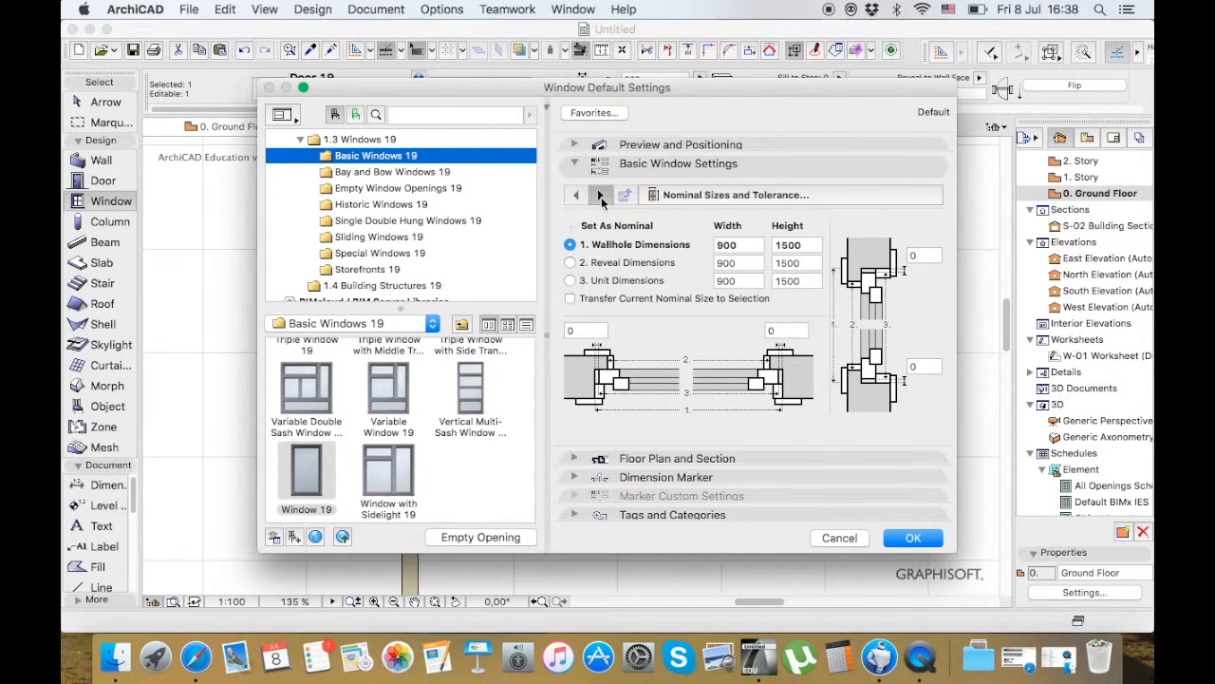
{"action": "left_click", "coordinate": [601, 195]}
{"action": "left_click", "coordinate": [600, 195]}
{"action": "left_click", "coordinate": [600, 195]}
{"action": "left_click", "coordinate": [600, 195]}
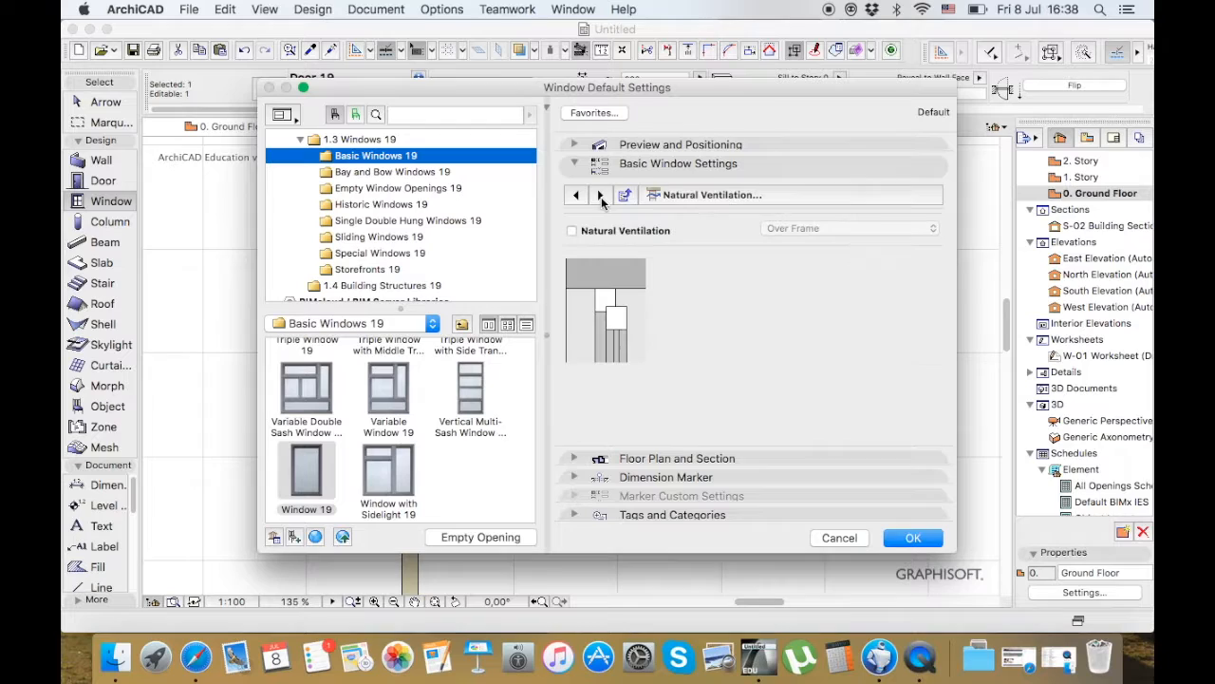
{"action": "left_click", "coordinate": [576, 194]}
{"action": "left_click", "coordinate": [712, 311]}
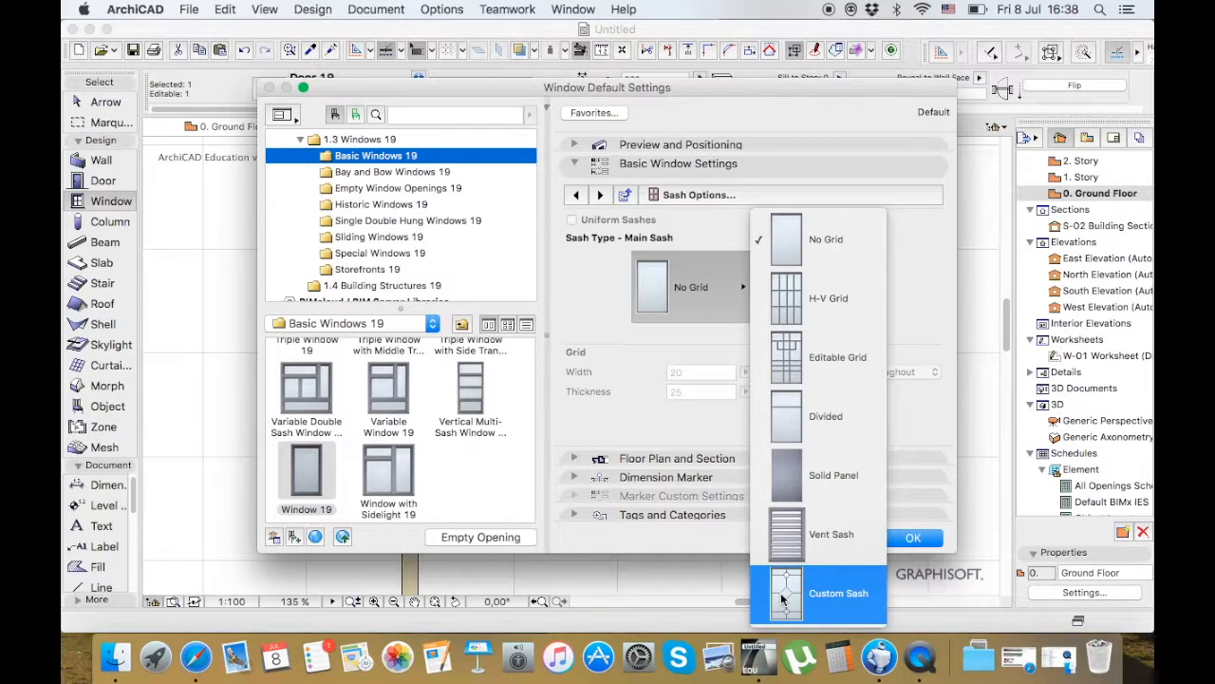
{"action": "left_click", "coordinate": [916, 431]}
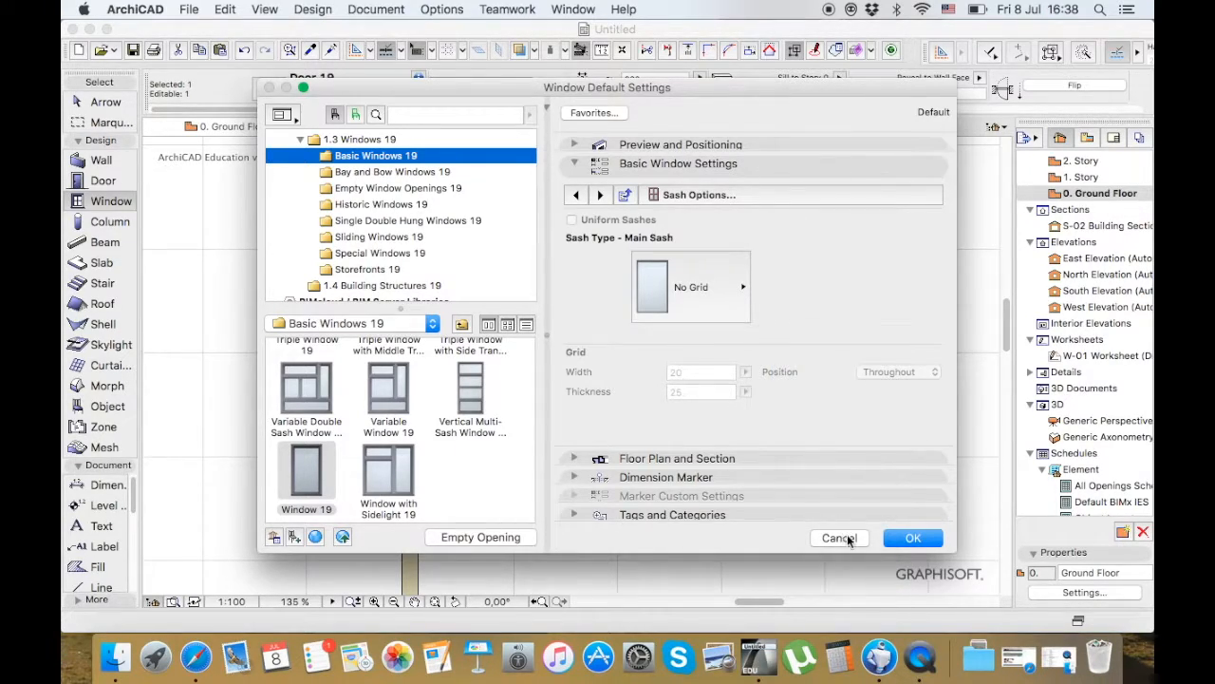
{"action": "left_click", "coordinate": [848, 538]}
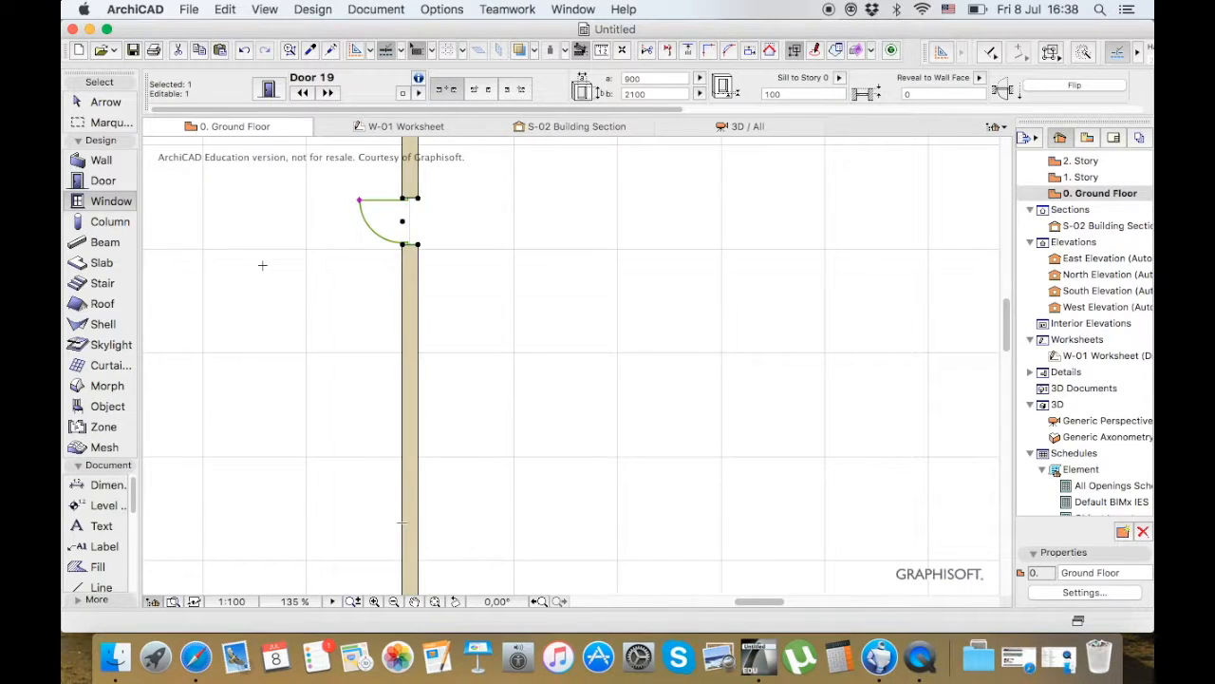
Deselect the door and examine the column default settings, trying Not Linked as the column top and viewing the model options, and discard the changes
{"action": "left_click", "coordinate": [100, 105]}
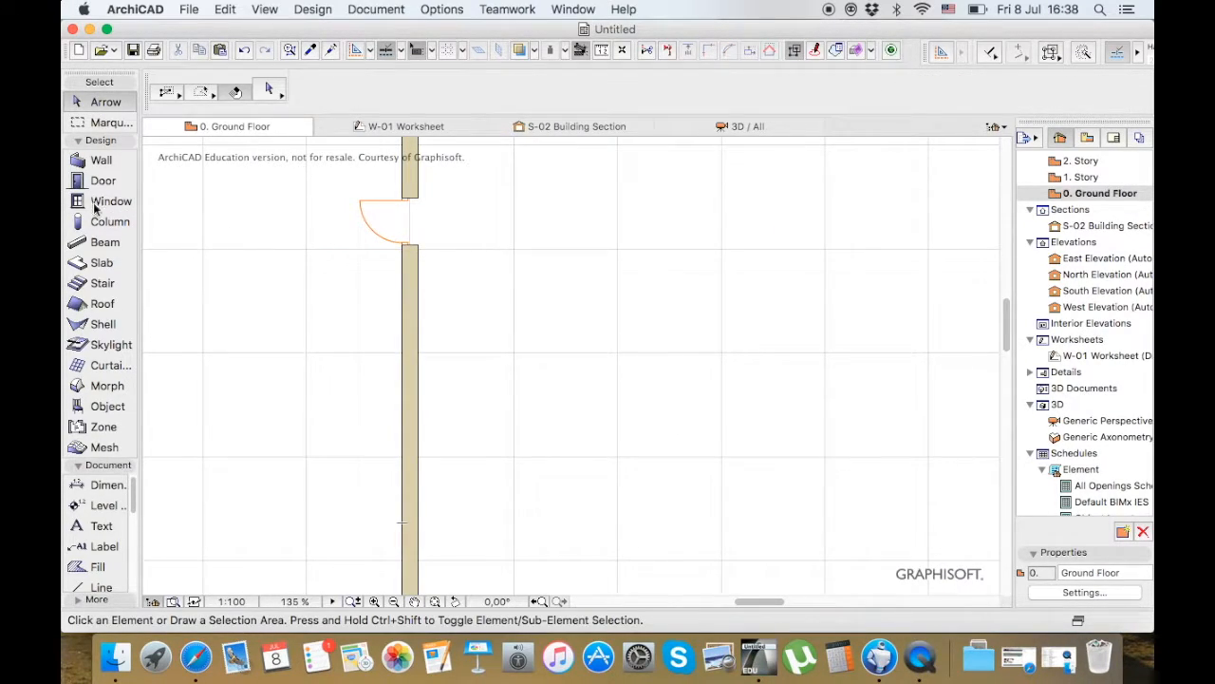
{"action": "left_click", "coordinate": [107, 222]}
{"action": "left_click", "coordinate": [268, 90]}
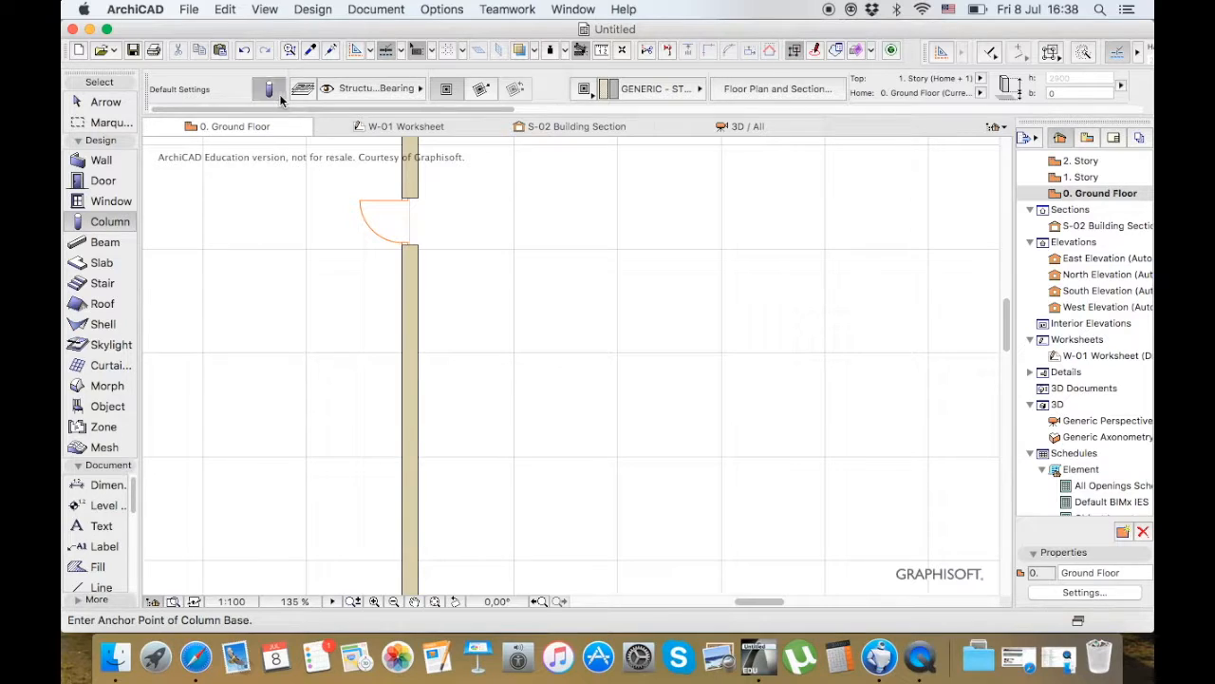
{"action": "left_click", "coordinate": [575, 154]}
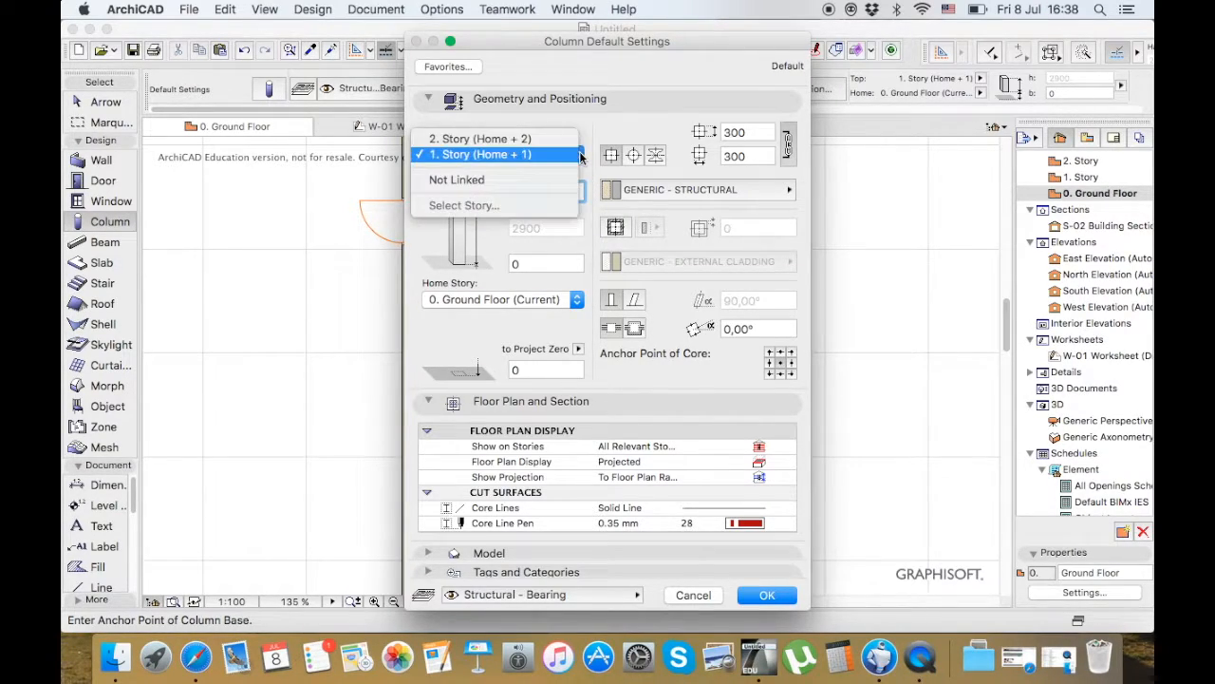
{"action": "left_click", "coordinate": [496, 180]}
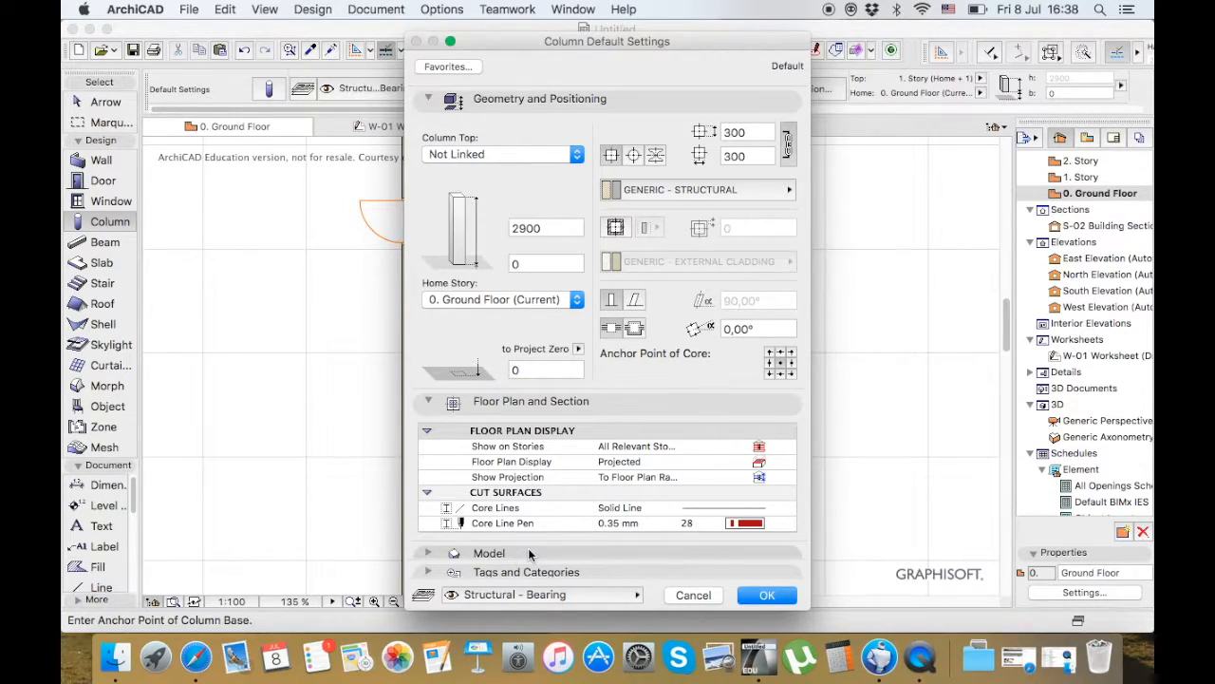
{"action": "left_click", "coordinate": [428, 554]}
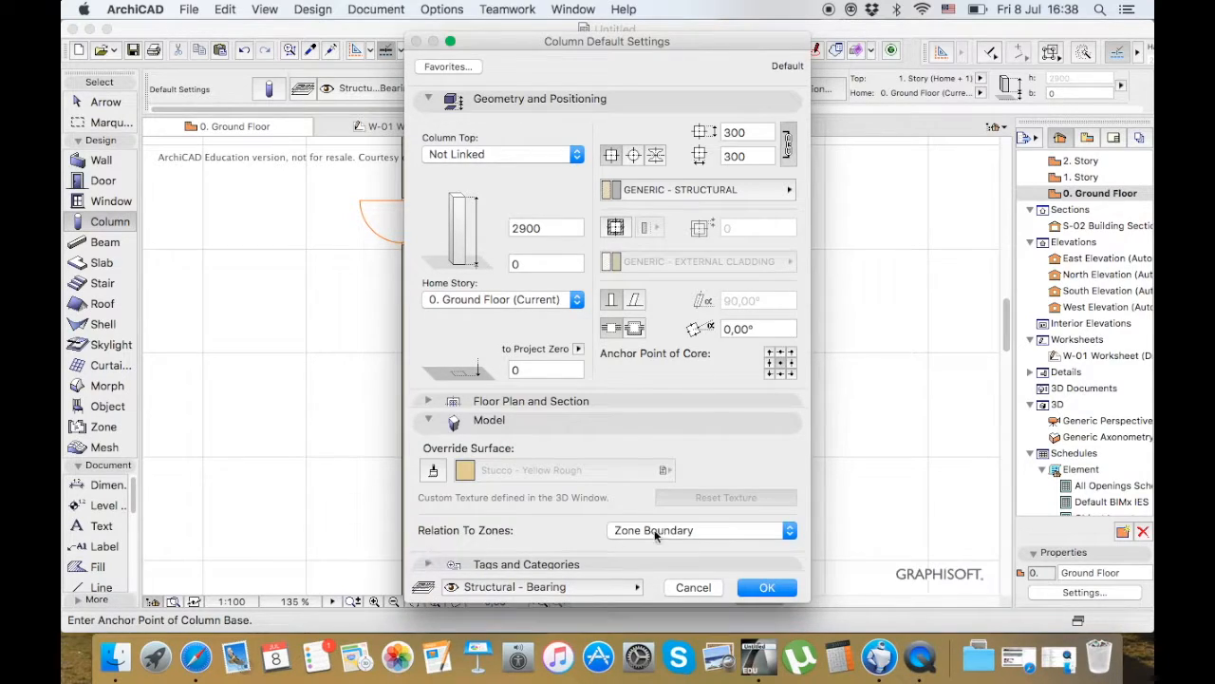
{"action": "left_click", "coordinate": [692, 587]}
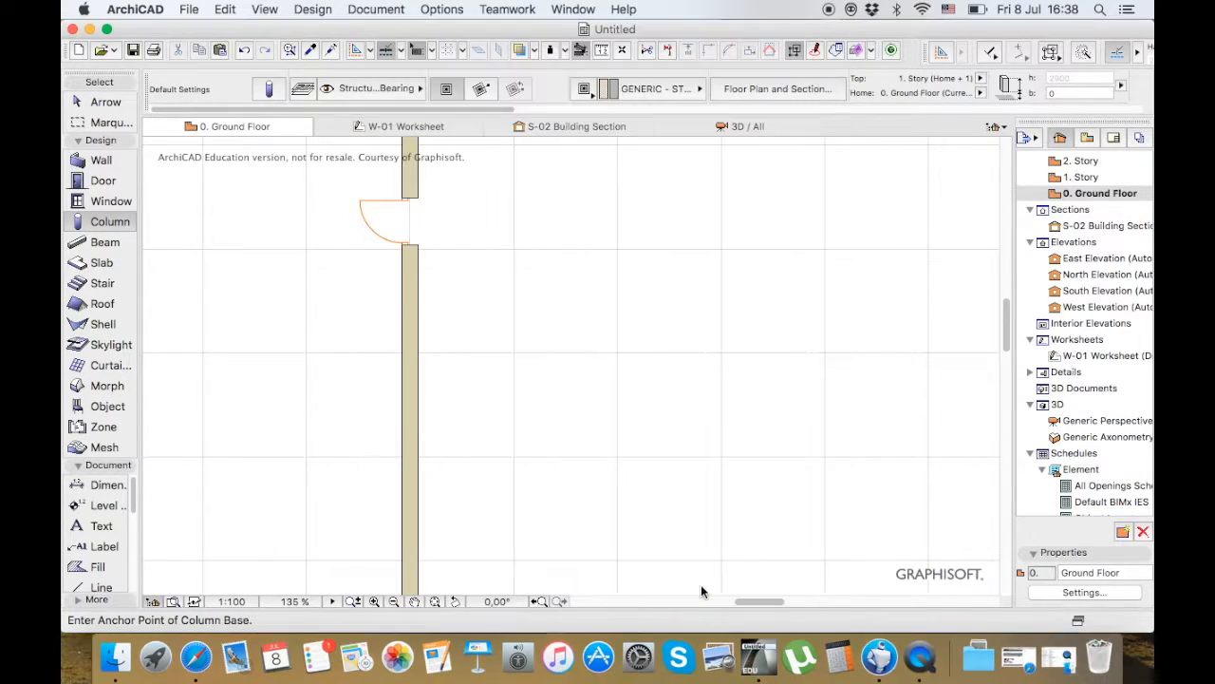
Look at the Beam and Slab tools, and examine the Stair default settings without applying any changes
{"action": "left_click", "coordinate": [120, 236]}
{"action": "left_click", "coordinate": [107, 264]}
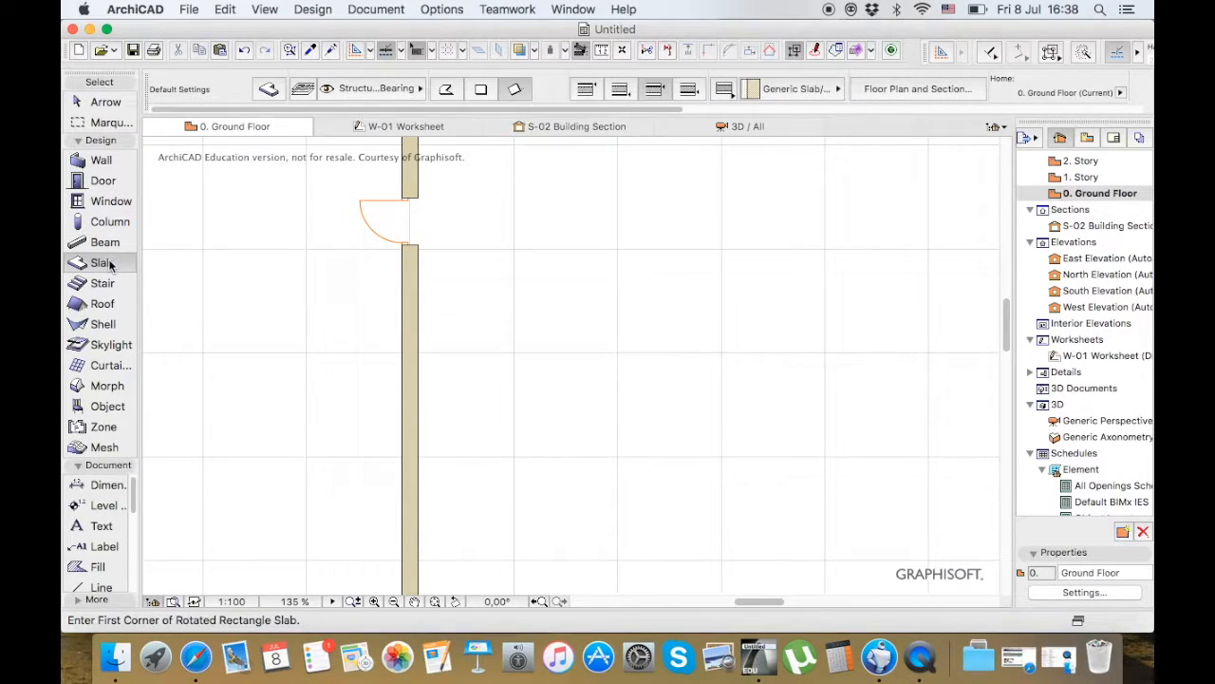
{"action": "left_click", "coordinate": [104, 284]}
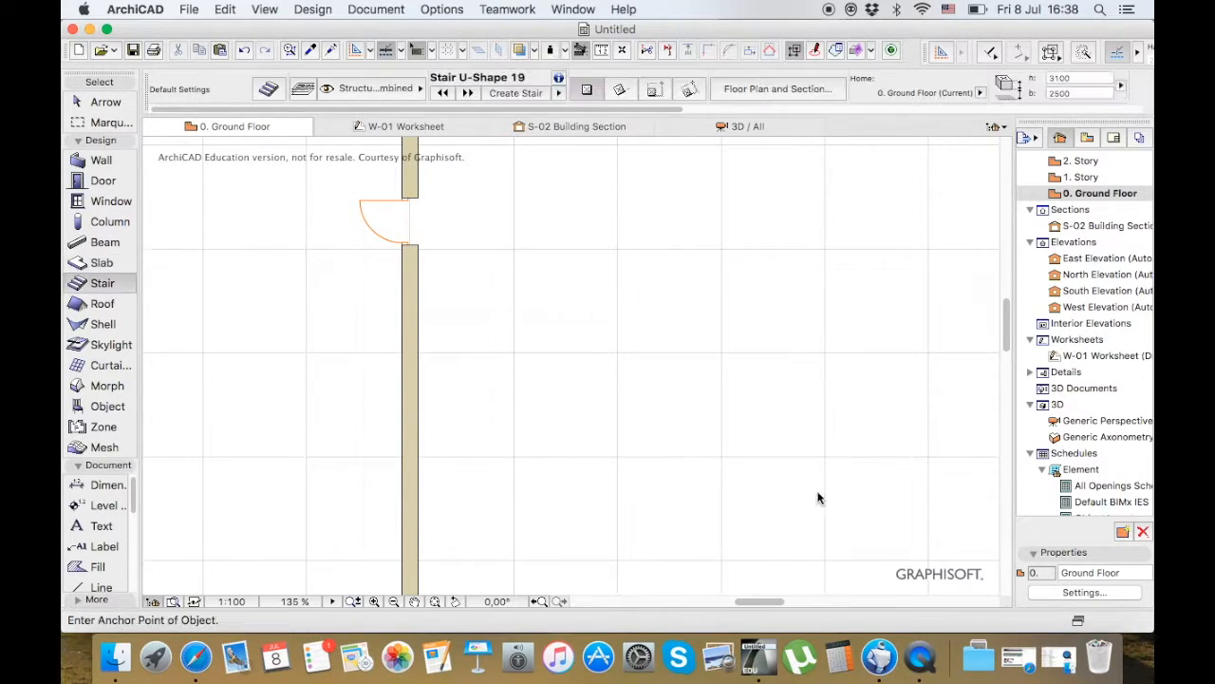
{"action": "left_click", "coordinate": [267, 91]}
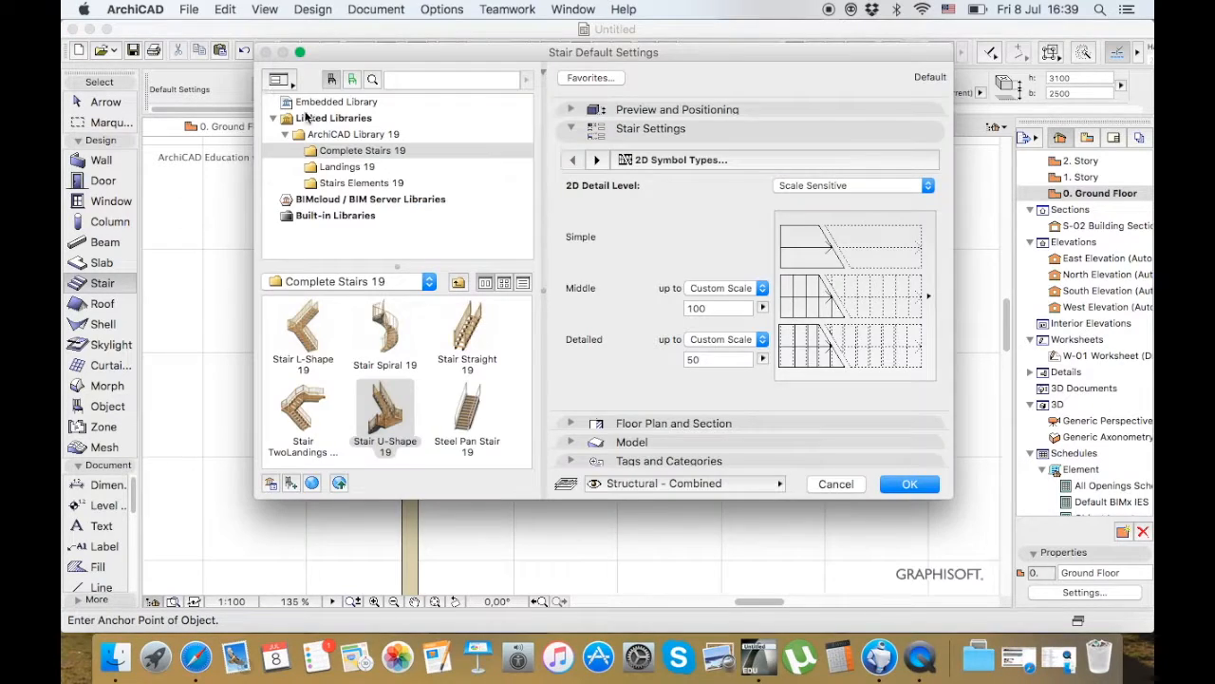
{"action": "left_click", "coordinate": [849, 483]}
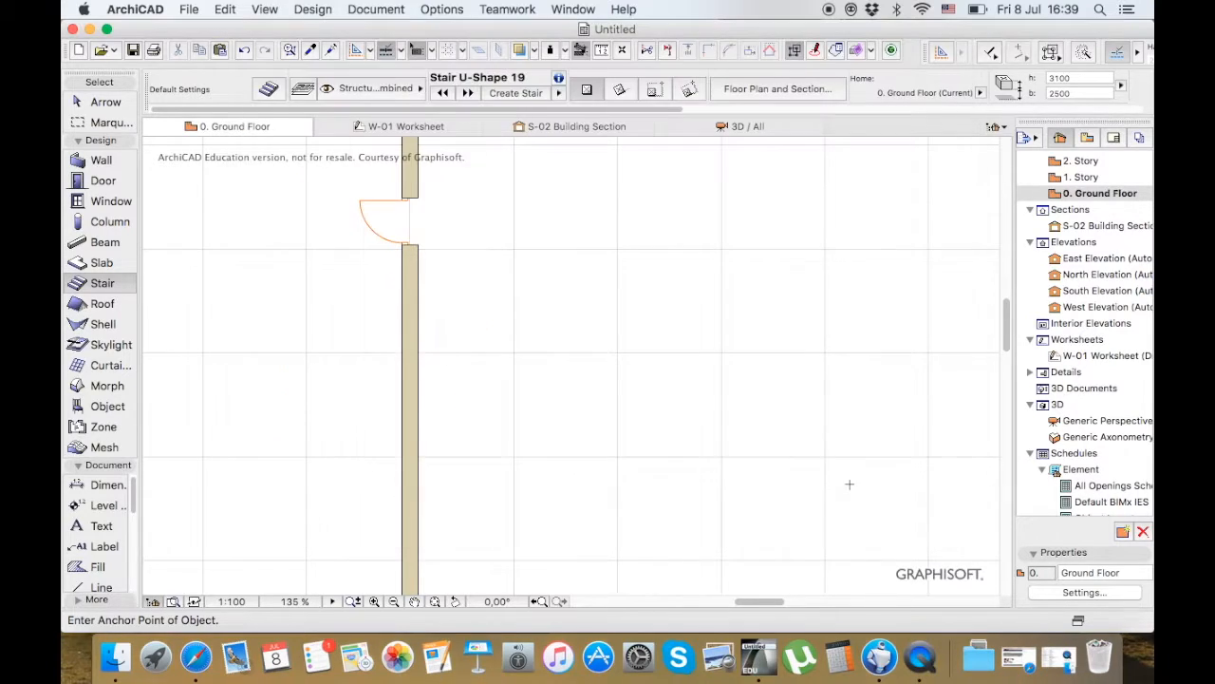
Start creating a custom U-shaped stair with winders, examine its geometry, flight and tread settings, and cancel it
{"action": "left_click", "coordinate": [529, 93]}
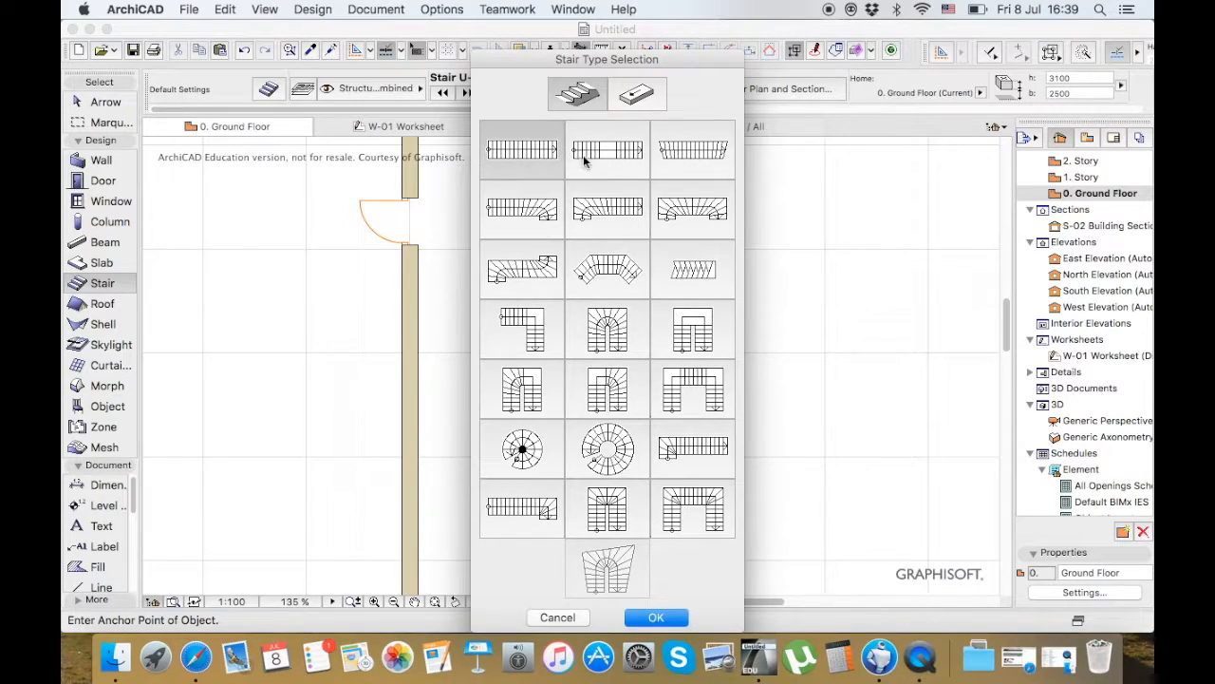
{"action": "left_click", "coordinate": [610, 330]}
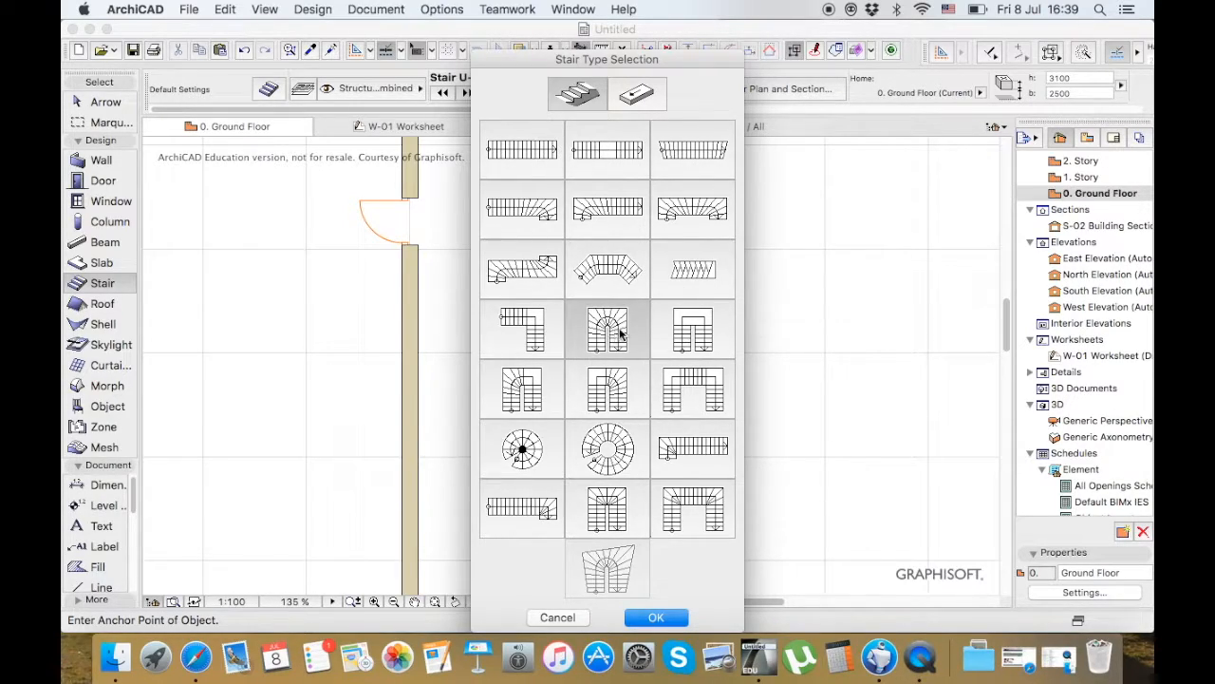
{"action": "left_click", "coordinate": [630, 618]}
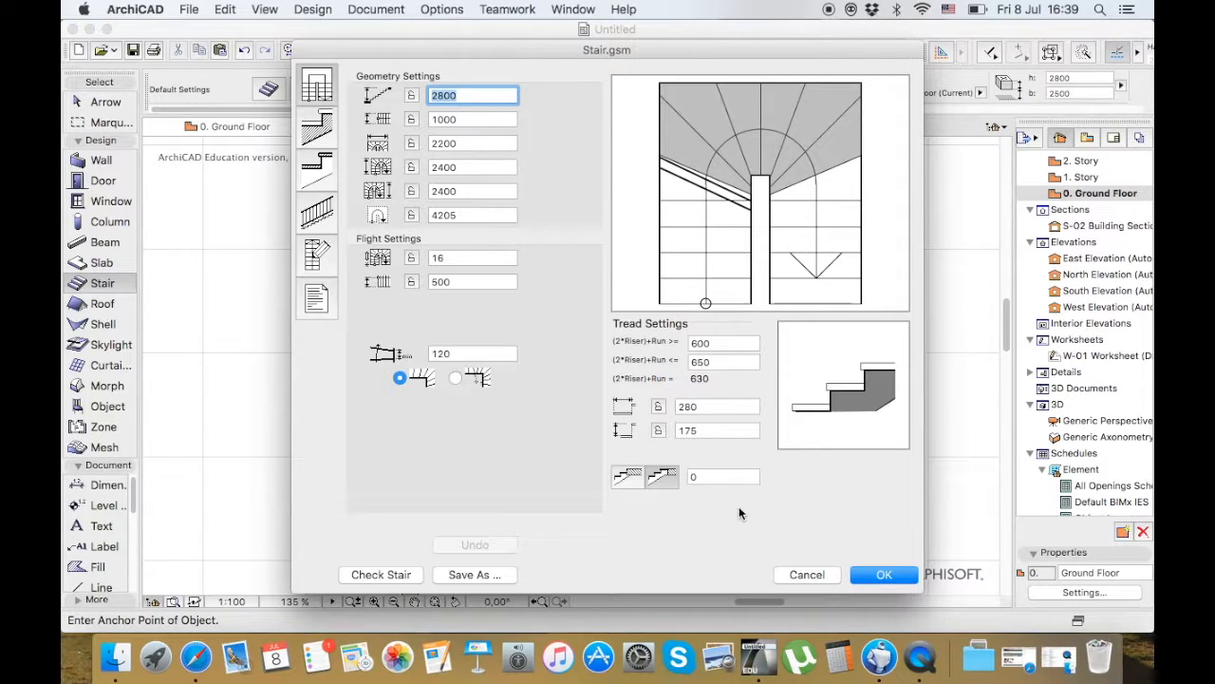
{"action": "left_click", "coordinate": [807, 574]}
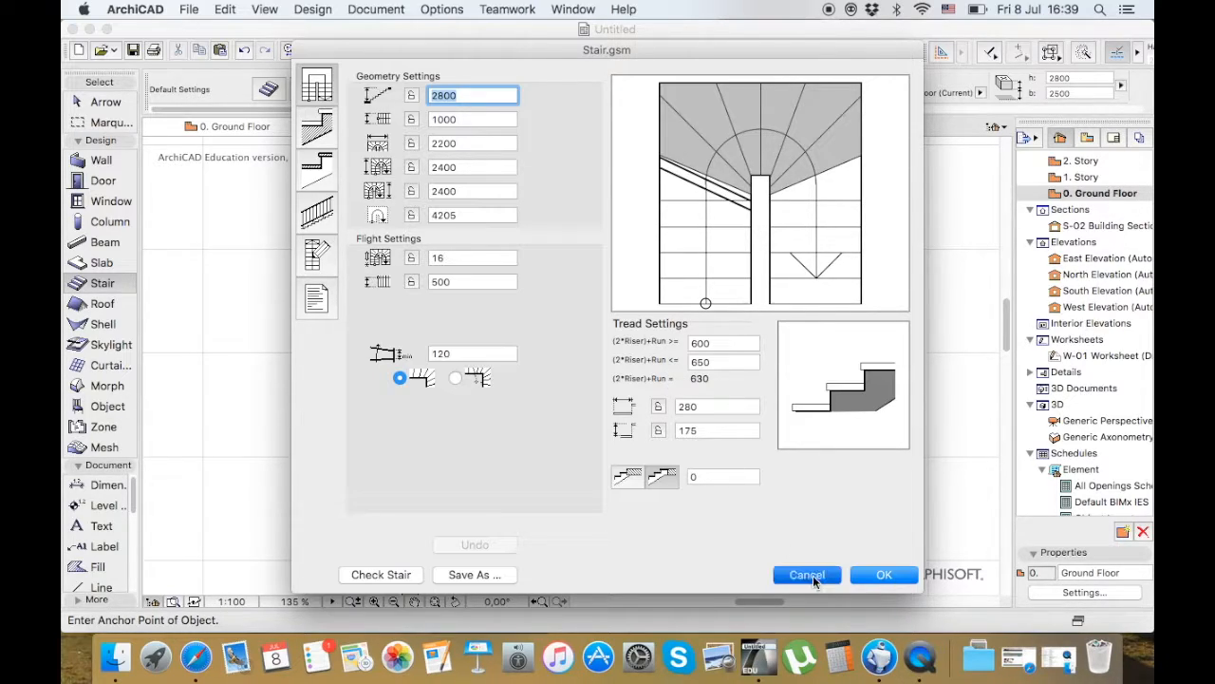
Activate the Roof tool with the multi-plane construction method and go through its polygon, rectangle and rotated rectangle geometry methods
{"action": "left_click", "coordinate": [108, 306]}
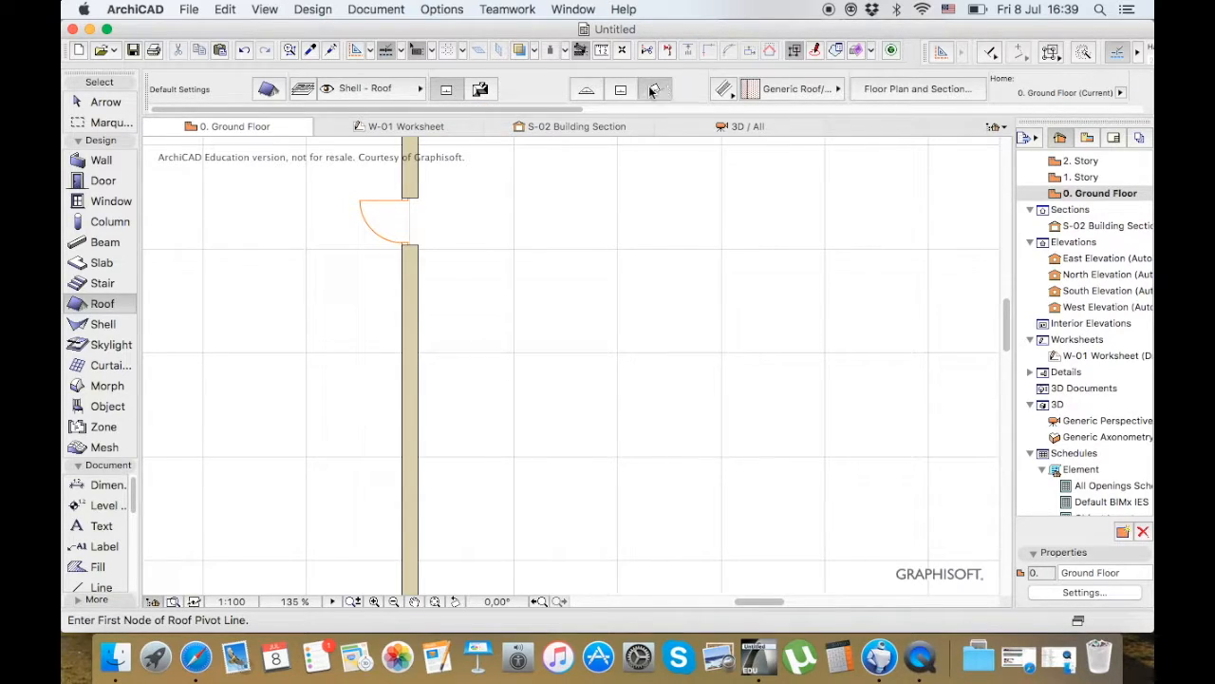
{"action": "left_click", "coordinate": [479, 90]}
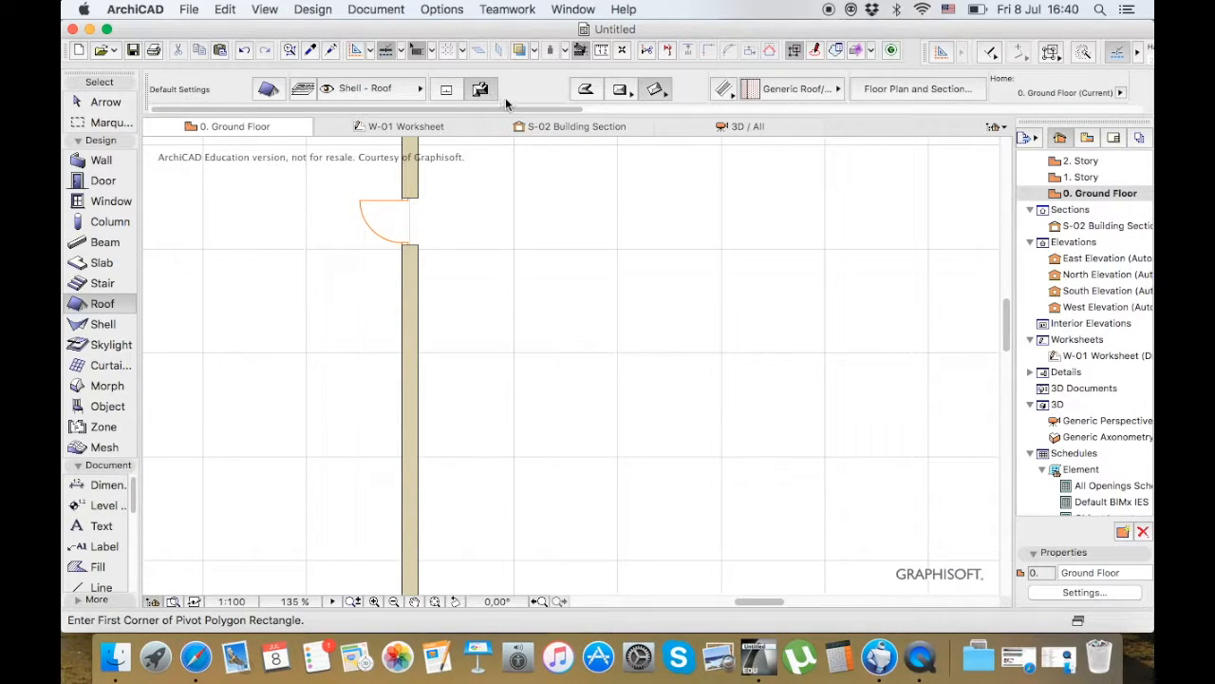
{"action": "left_click", "coordinate": [587, 90]}
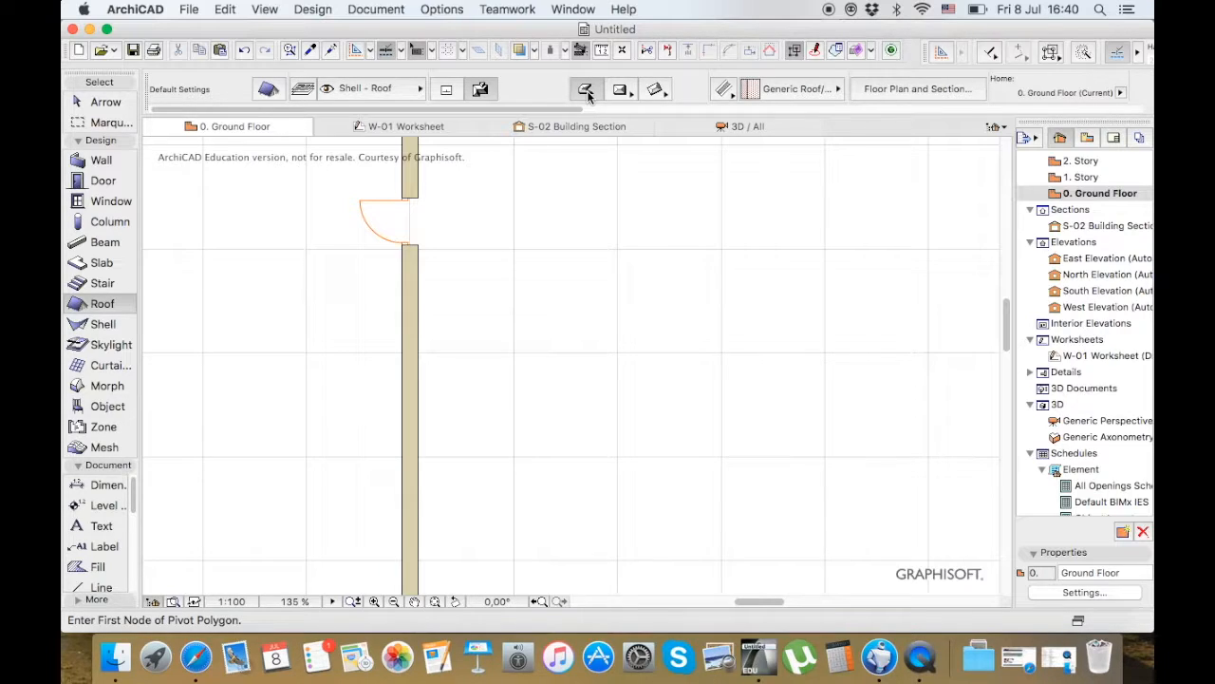
{"action": "left_click", "coordinate": [620, 91]}
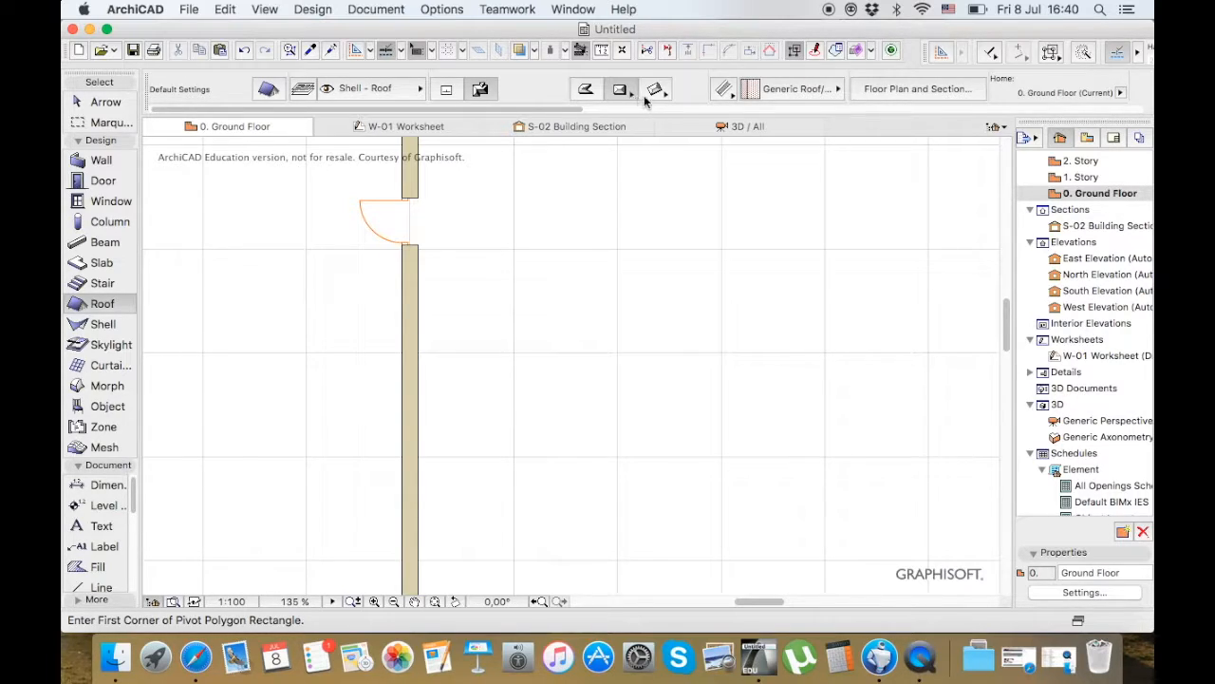
{"action": "left_click", "coordinate": [656, 91]}
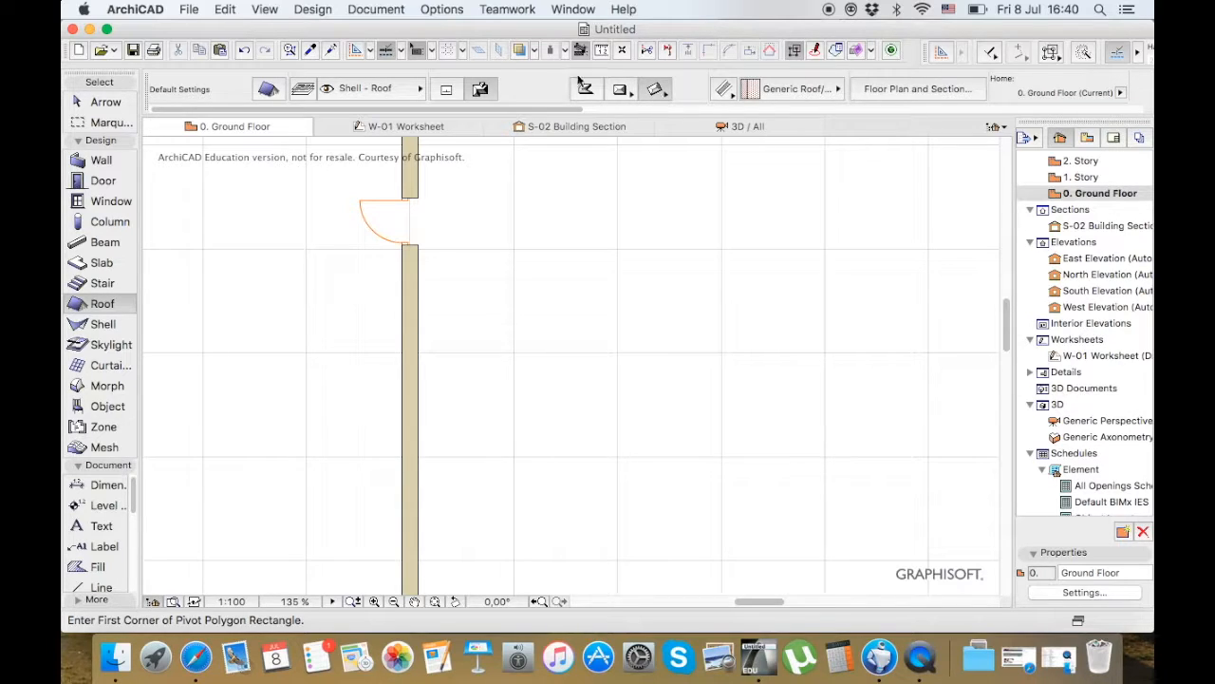
Examine the Roof default settings, including the multi-plane geometry and model options, and close them without applying anything
{"action": "left_click", "coordinate": [271, 91]}
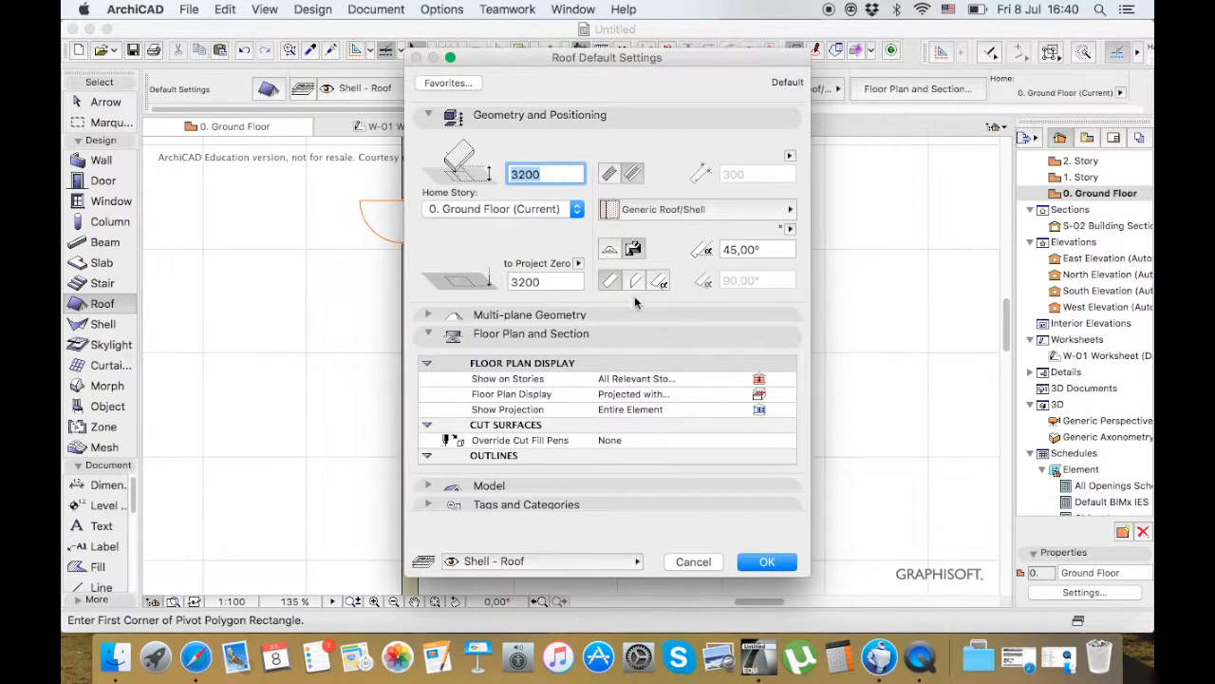
{"action": "left_click", "coordinate": [428, 316]}
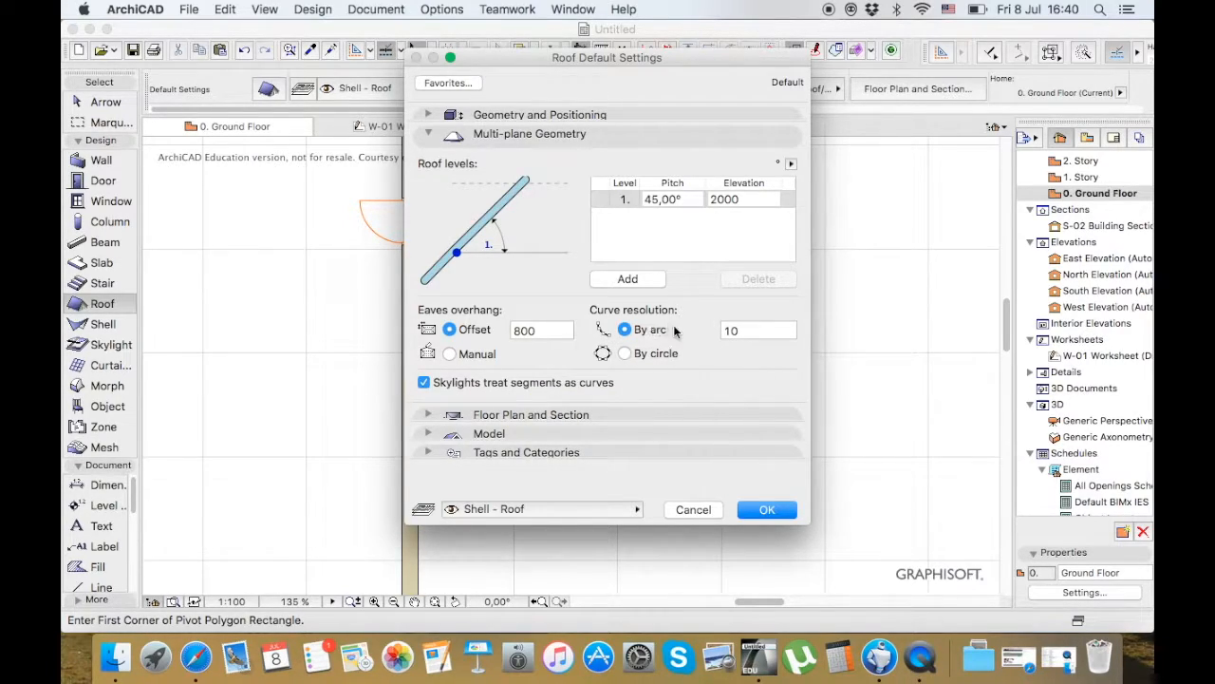
{"action": "left_click", "coordinate": [428, 435]}
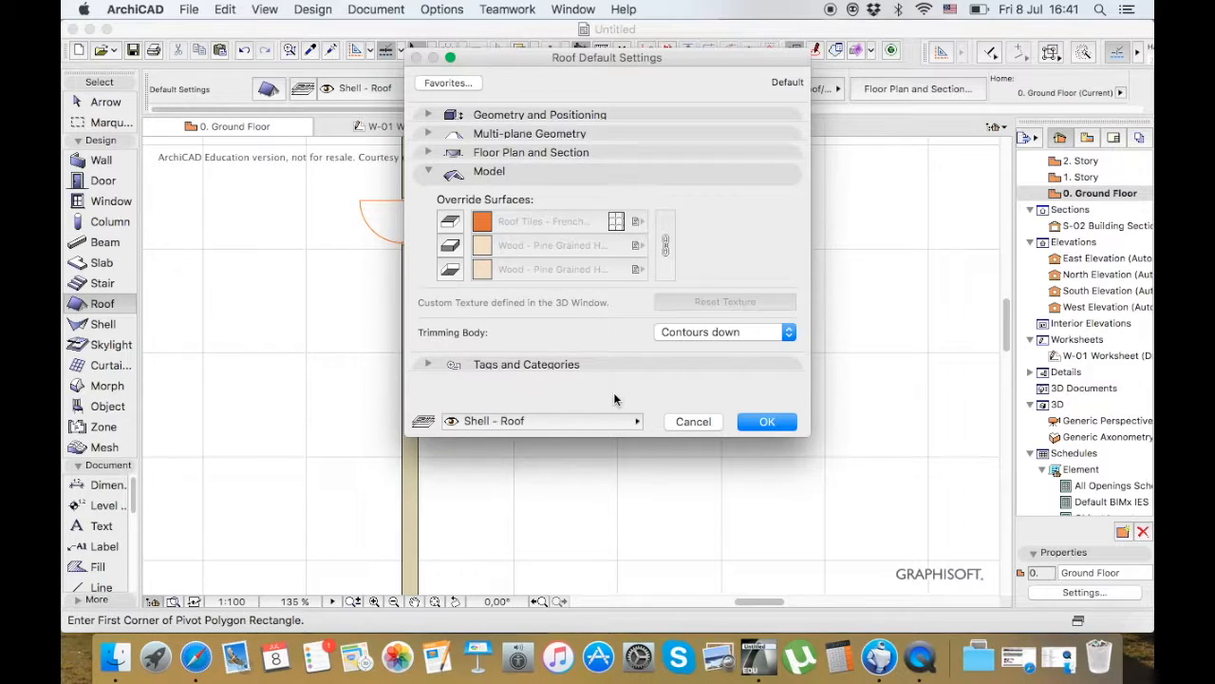
{"action": "left_click", "coordinate": [692, 421]}
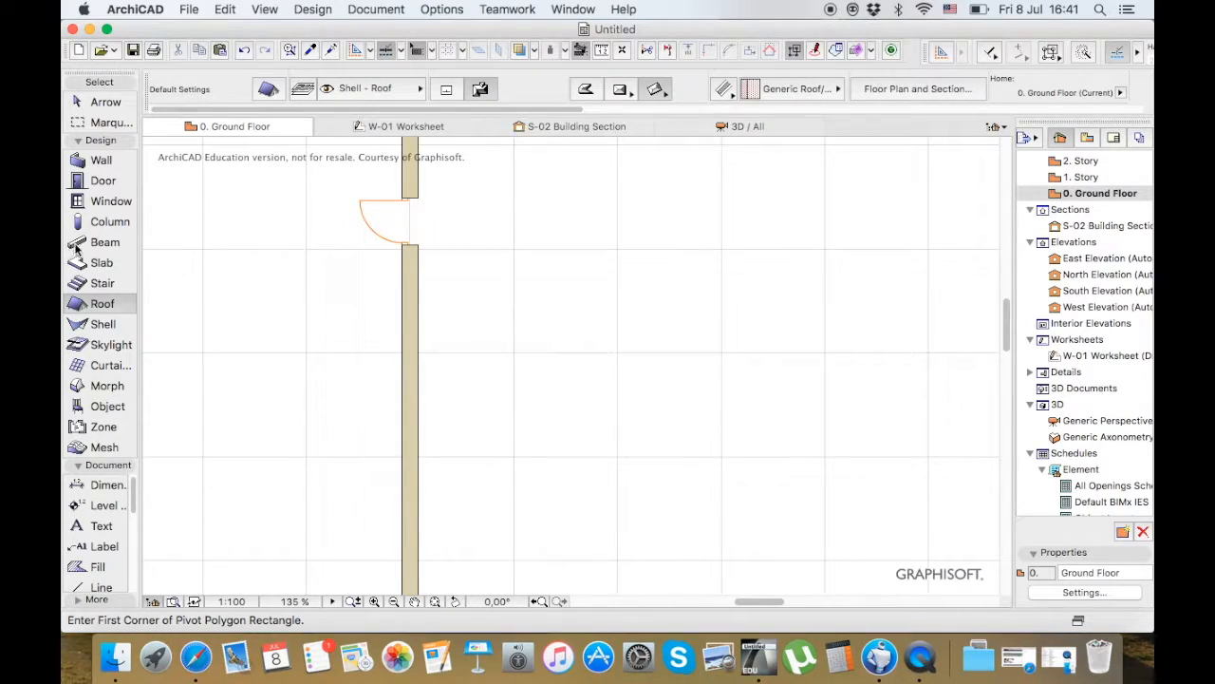
Examine the Shell default settings, trying the revolved and ruled shell types, and discard the changes
{"action": "left_click", "coordinate": [107, 328]}
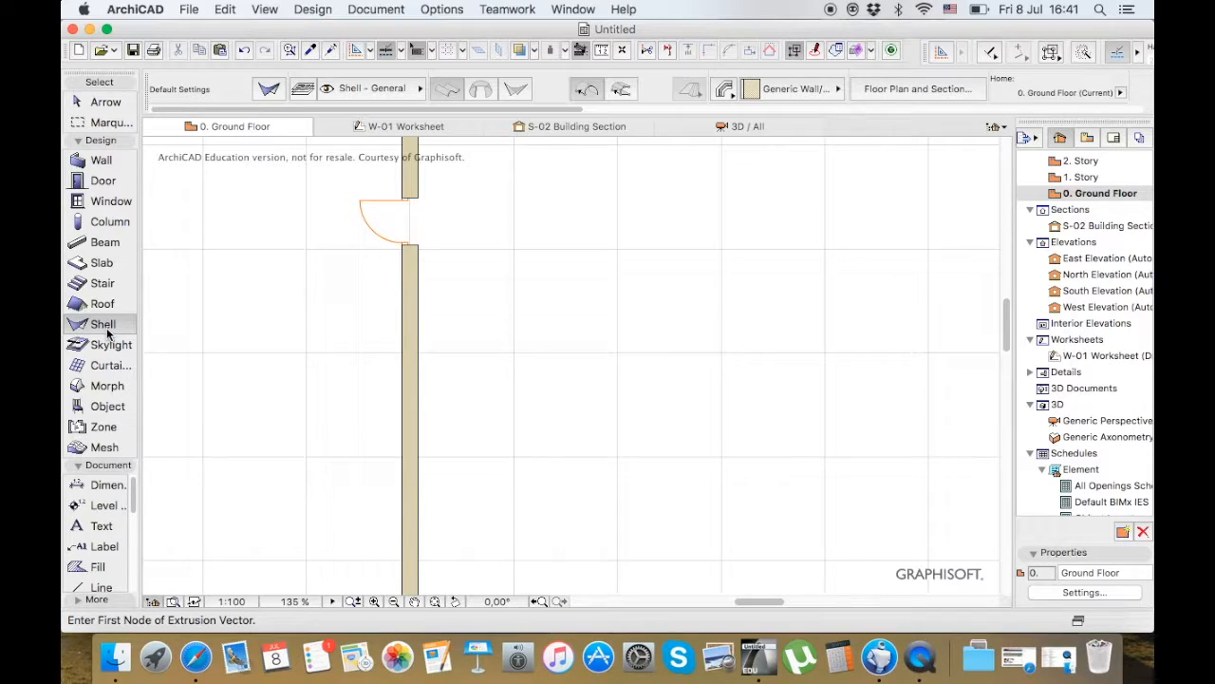
{"action": "double_click", "coordinate": [106, 328]}
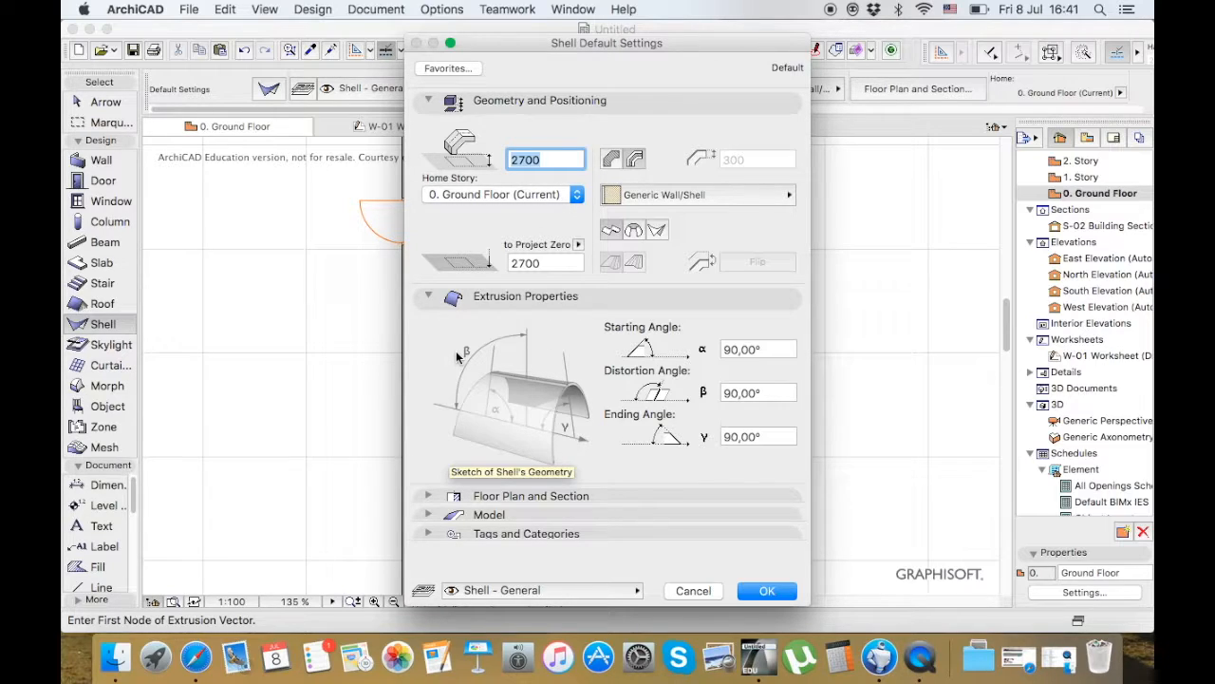
{"action": "left_click", "coordinate": [634, 231]}
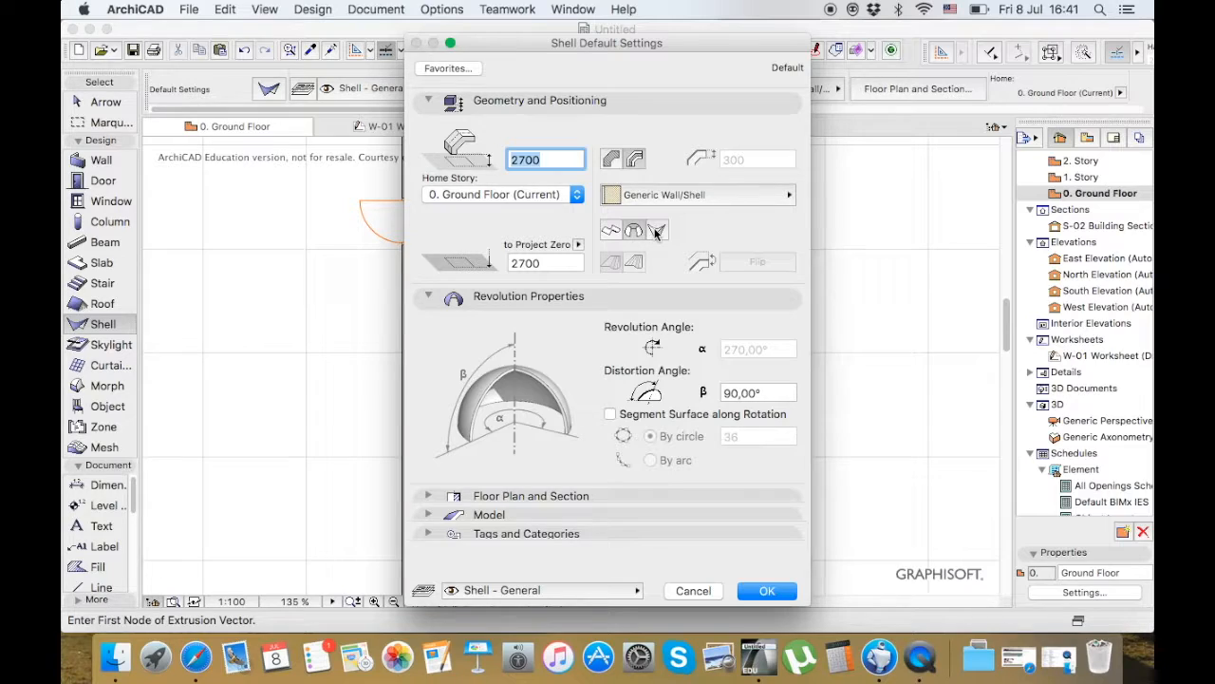
{"action": "left_click", "coordinate": [656, 231]}
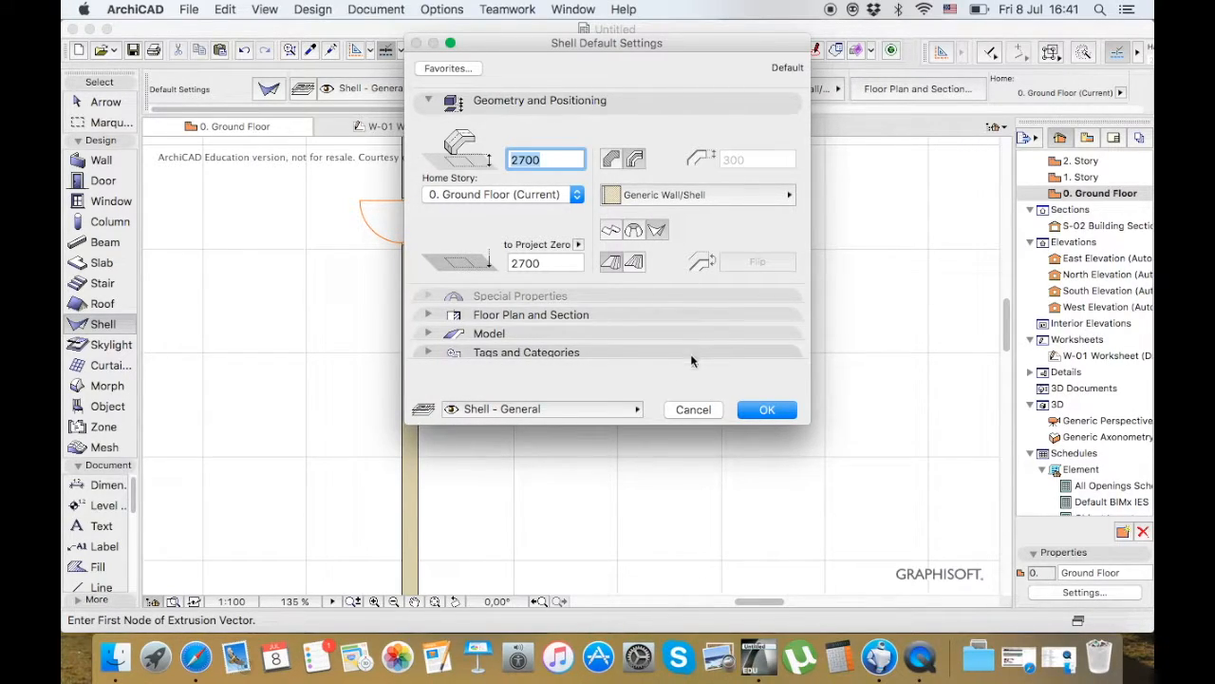
{"action": "left_click", "coordinate": [690, 408]}
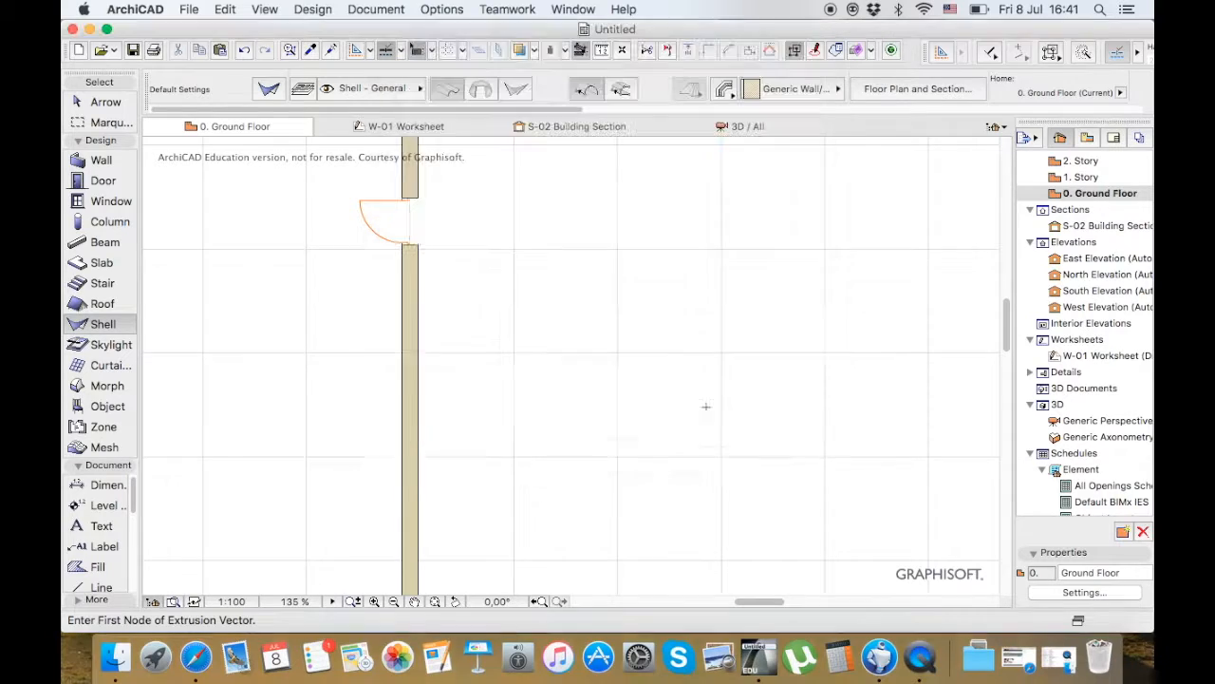
Look at the Skylight tool, and examine the Curtain Wall default settings and the scheme's grid pattern without applying any changes
{"action": "left_click", "coordinate": [96, 344]}
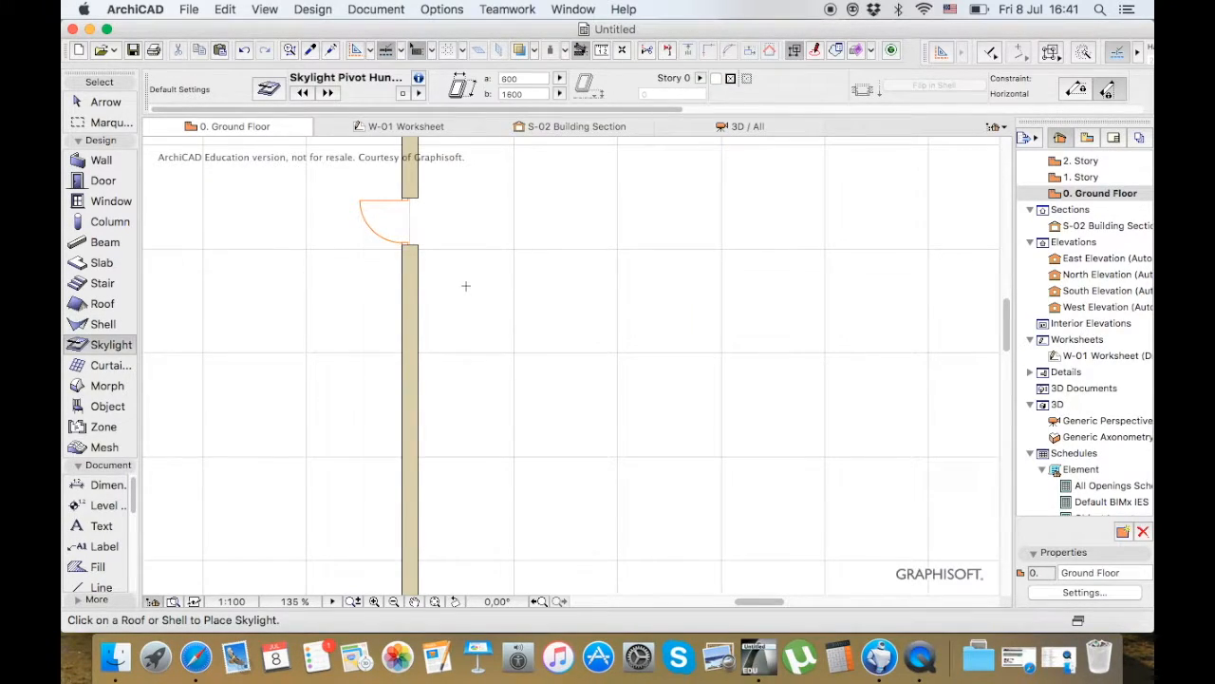
{"action": "scroll", "coordinate": [465, 284], "scroll_direction": "down", "scroll_amount": 5}
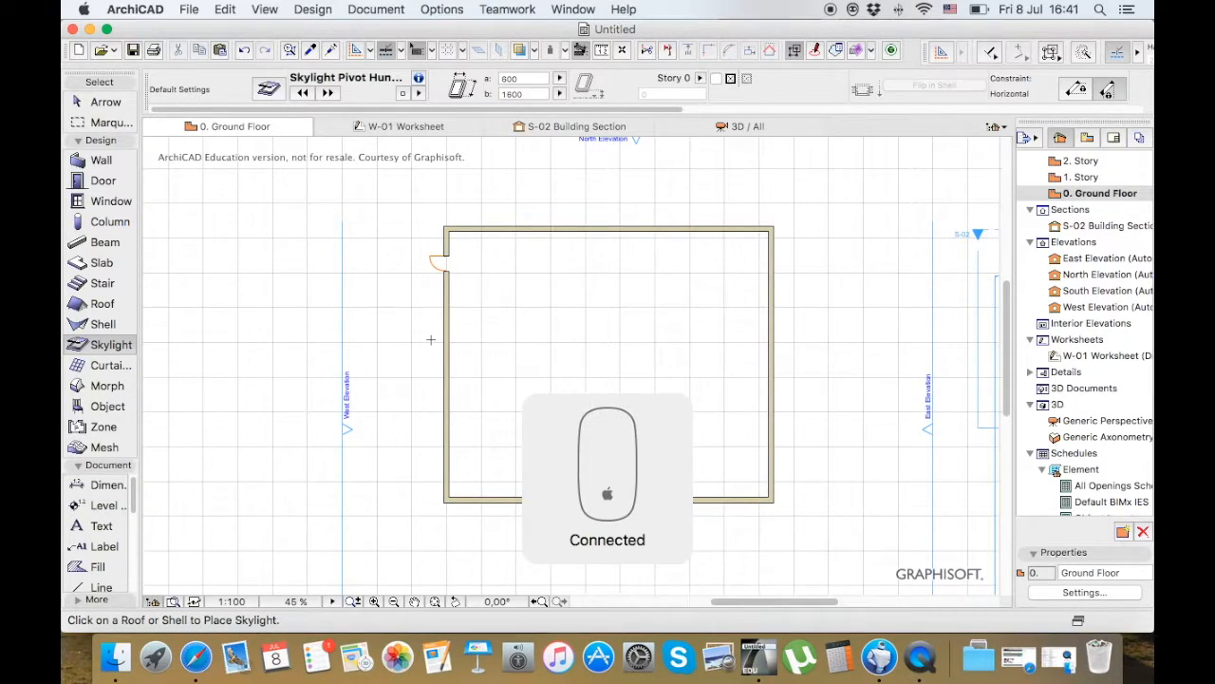
{"action": "left_click", "coordinate": [101, 370]}
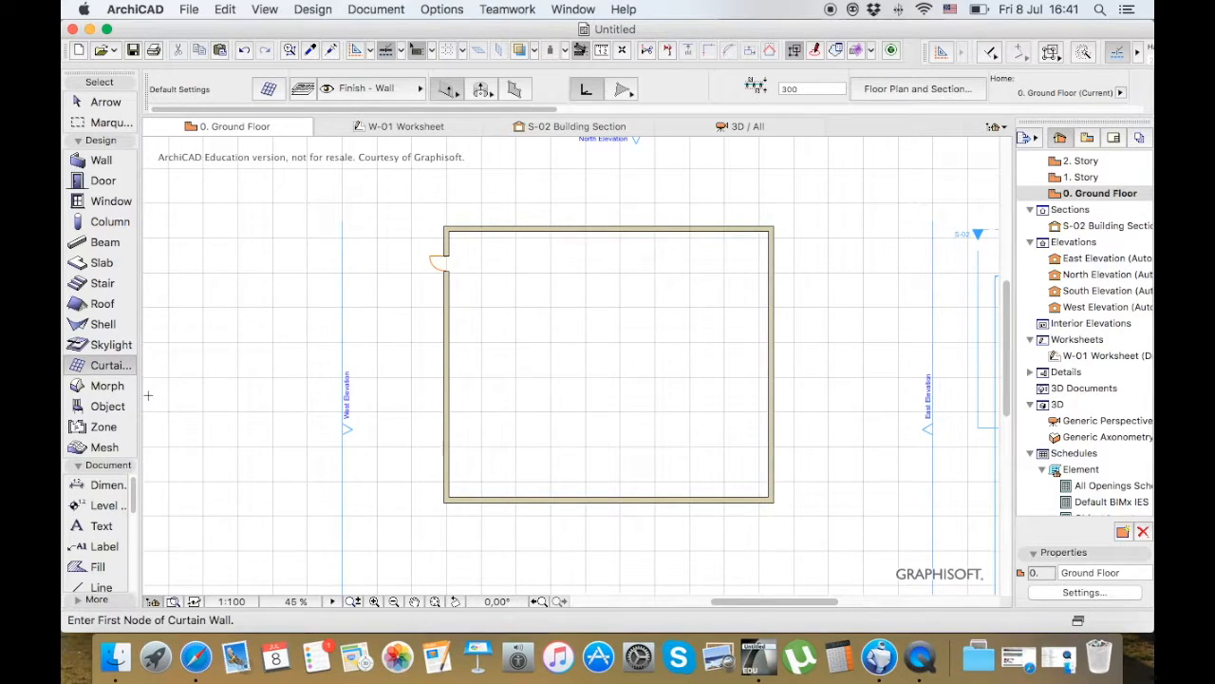
{"action": "left_click", "coordinate": [269, 89]}
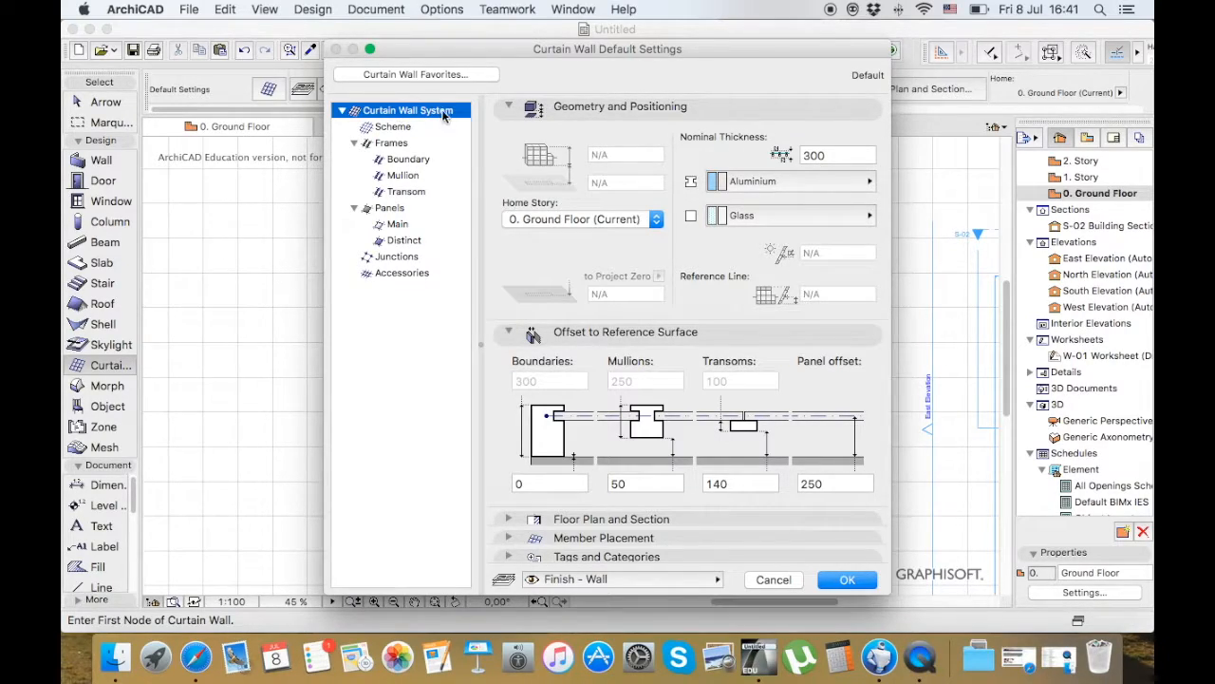
{"action": "left_click", "coordinate": [426, 132]}
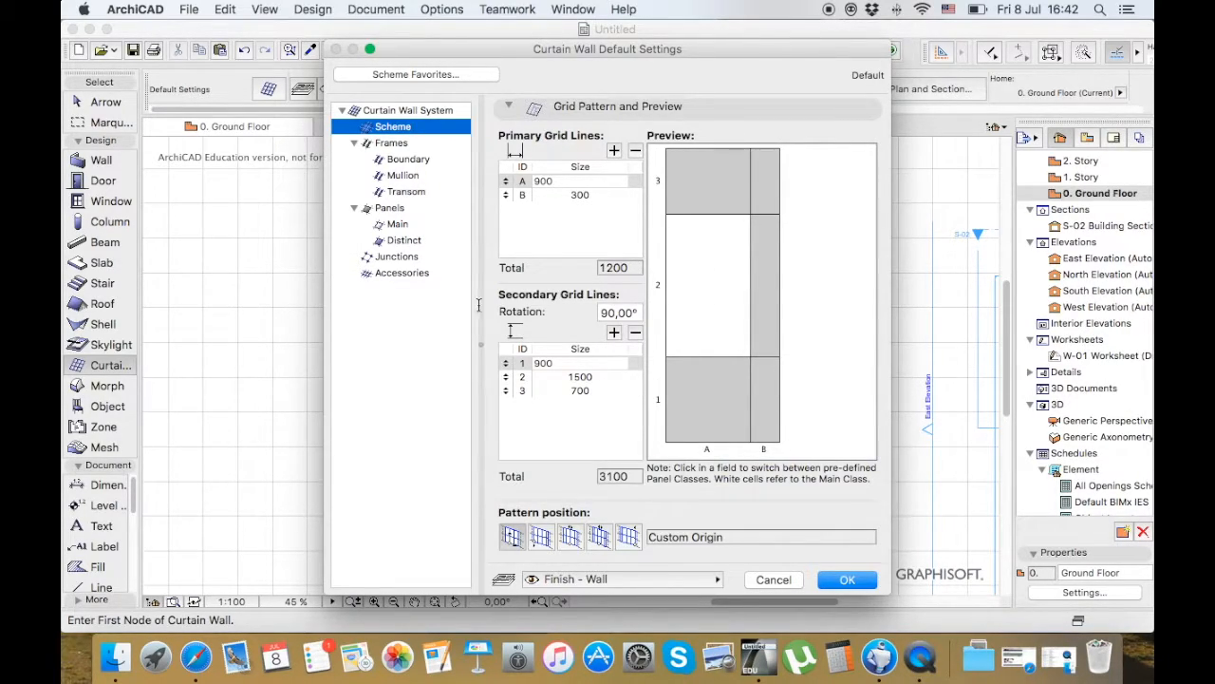
{"action": "left_click", "coordinate": [786, 579]}
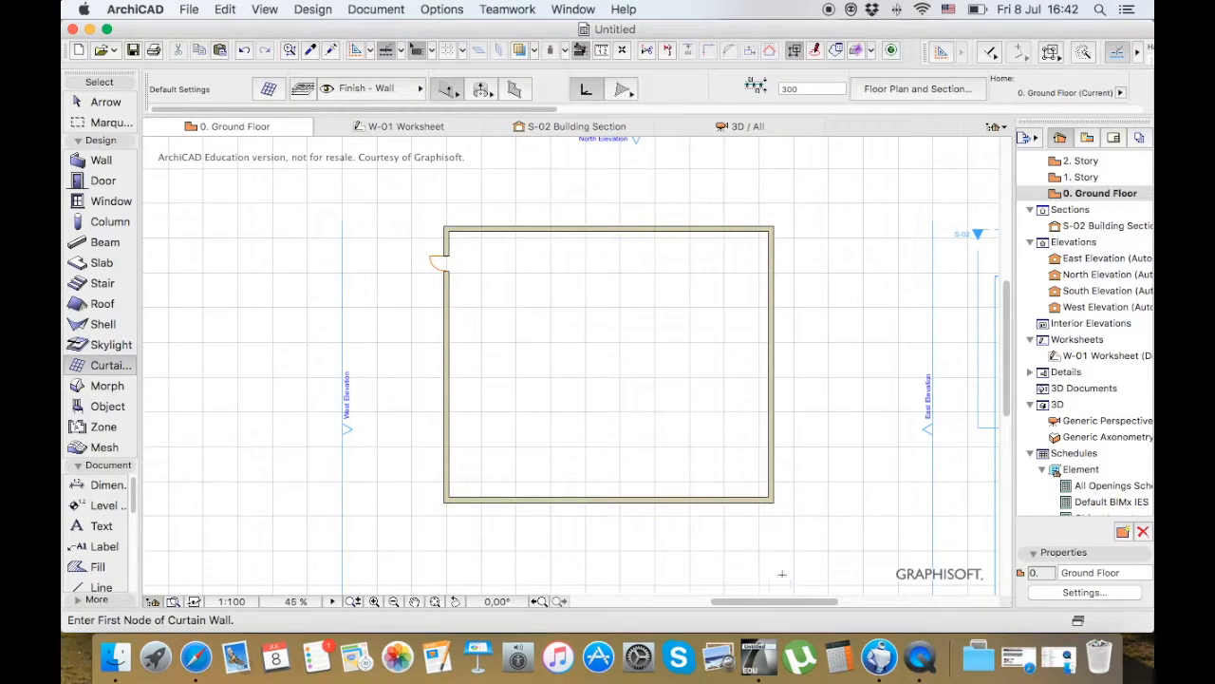
Place a vertical curtain wall 3100 high outside and parallel to the building's west wall, with its external side facing west
{"action": "left_click", "coordinate": [419, 221]}
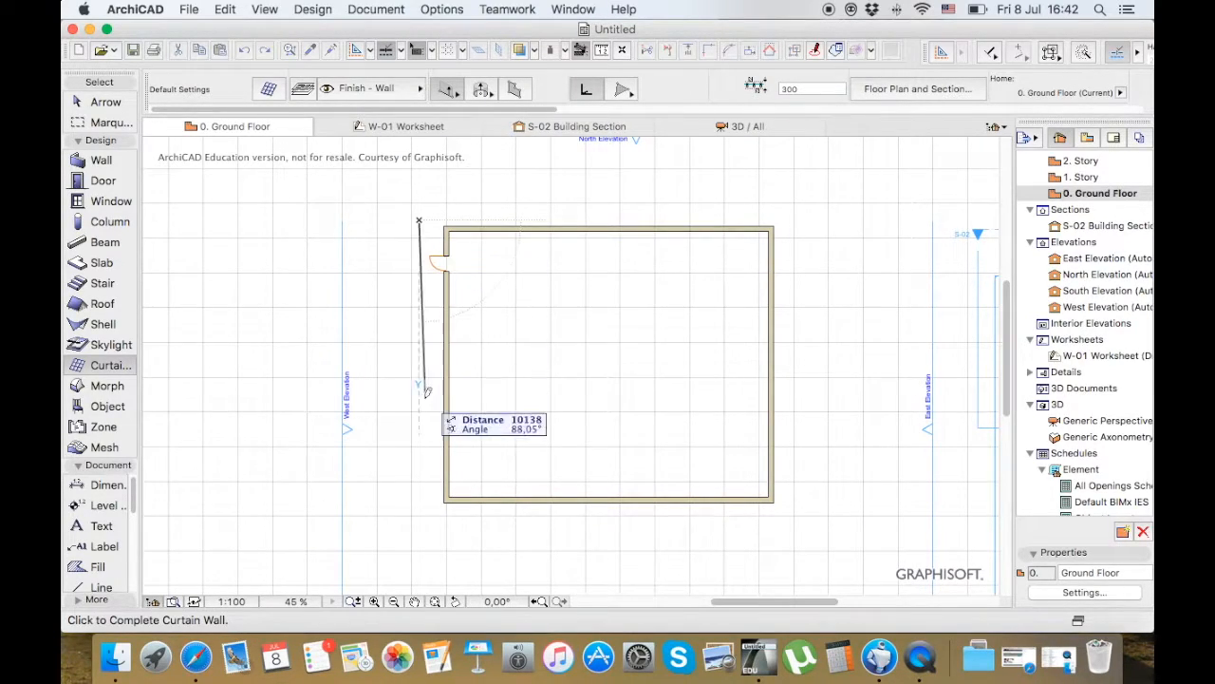
{"action": "left_click", "coordinate": [419, 500]}
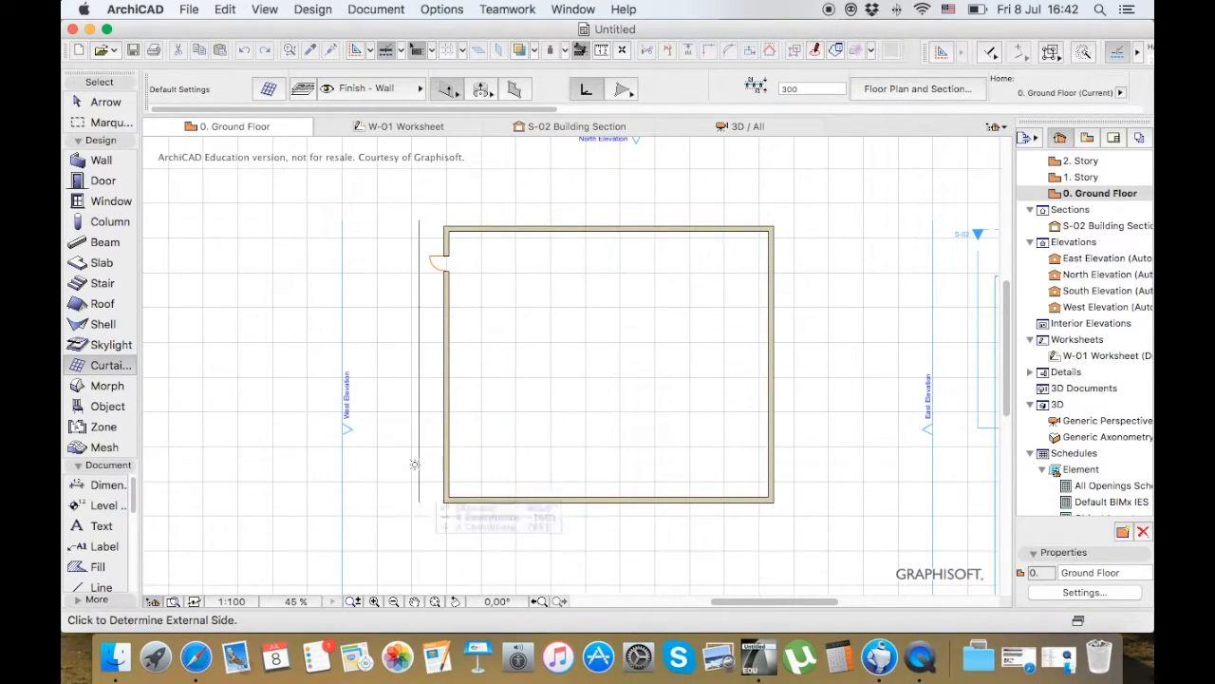
{"action": "left_click", "coordinate": [381, 353]}
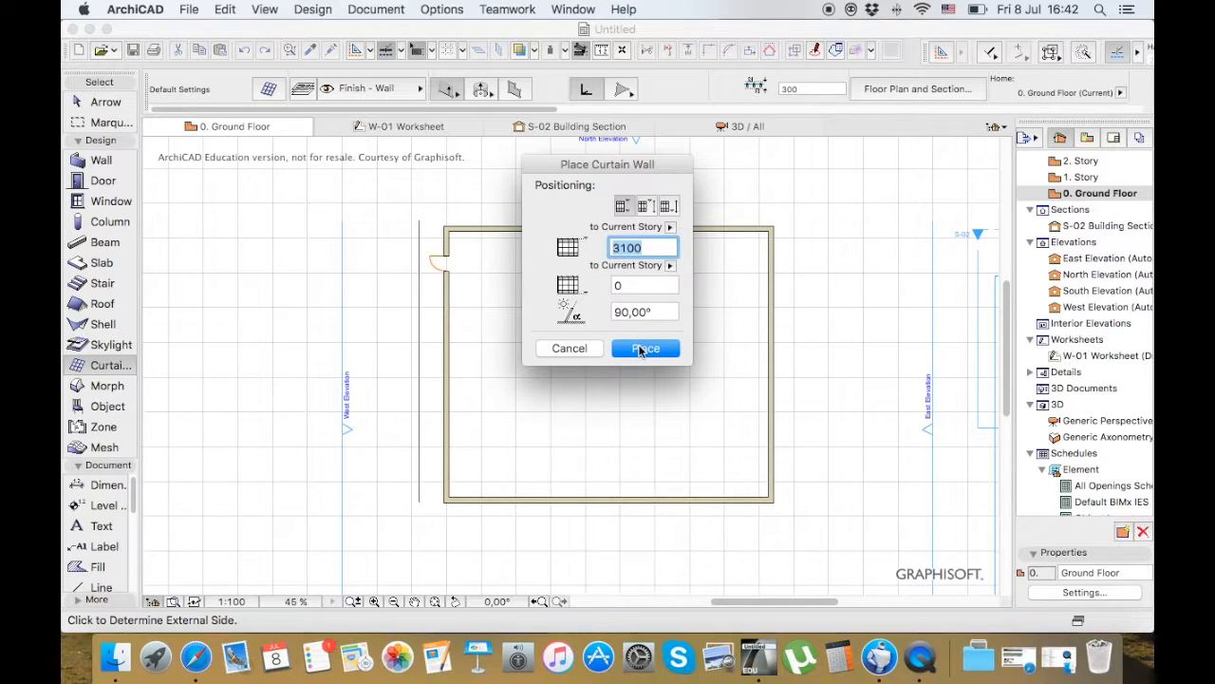
{"action": "left_click", "coordinate": [655, 349]}
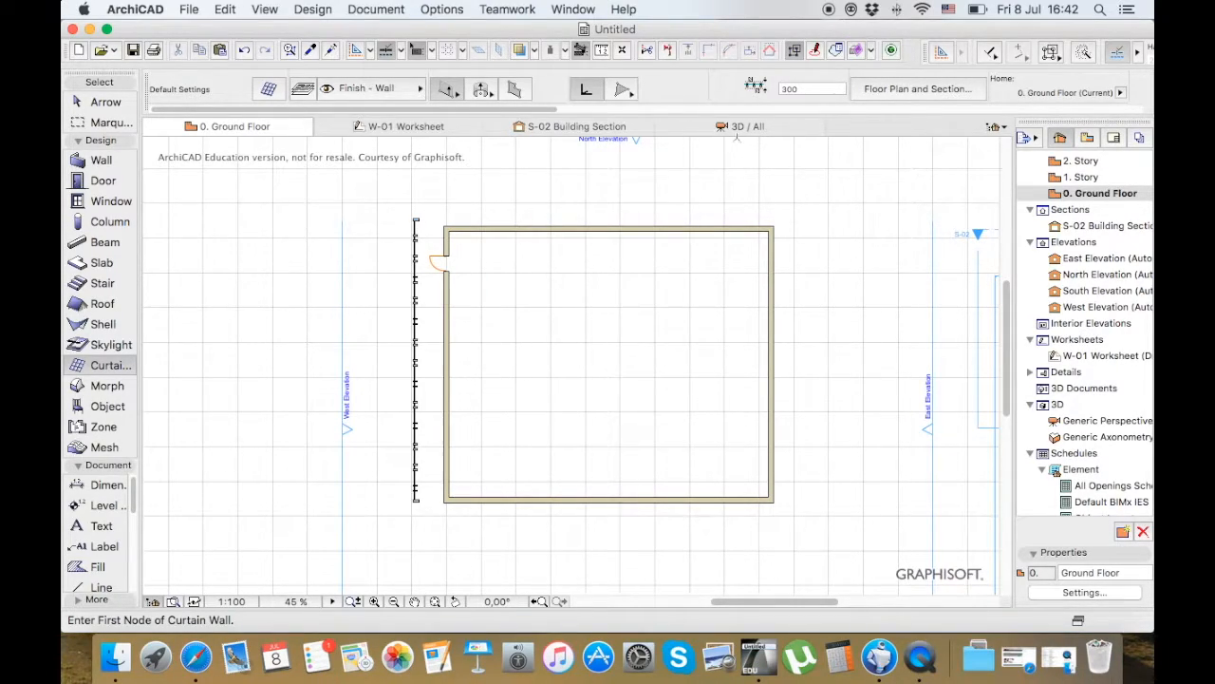
View the curtain wall in the 3D model from the outside and return to the ground floor plan
{"action": "left_click", "coordinate": [742, 133]}
{"action": "mouse_move", "coordinate": [800, 231]}
{"action": "middle_mouse_down", "text": "shift"}
{"action": "mouse_move", "coordinate": [375, 224]}
{"action": "mouse_move", "coordinate": [676, 292]}
{"action": "mouse_move", "coordinate": [575, 297]}
{"action": "mouse_move", "coordinate": [600, 282]}
{"action": "middle_mouse_up", "text": "shift"}
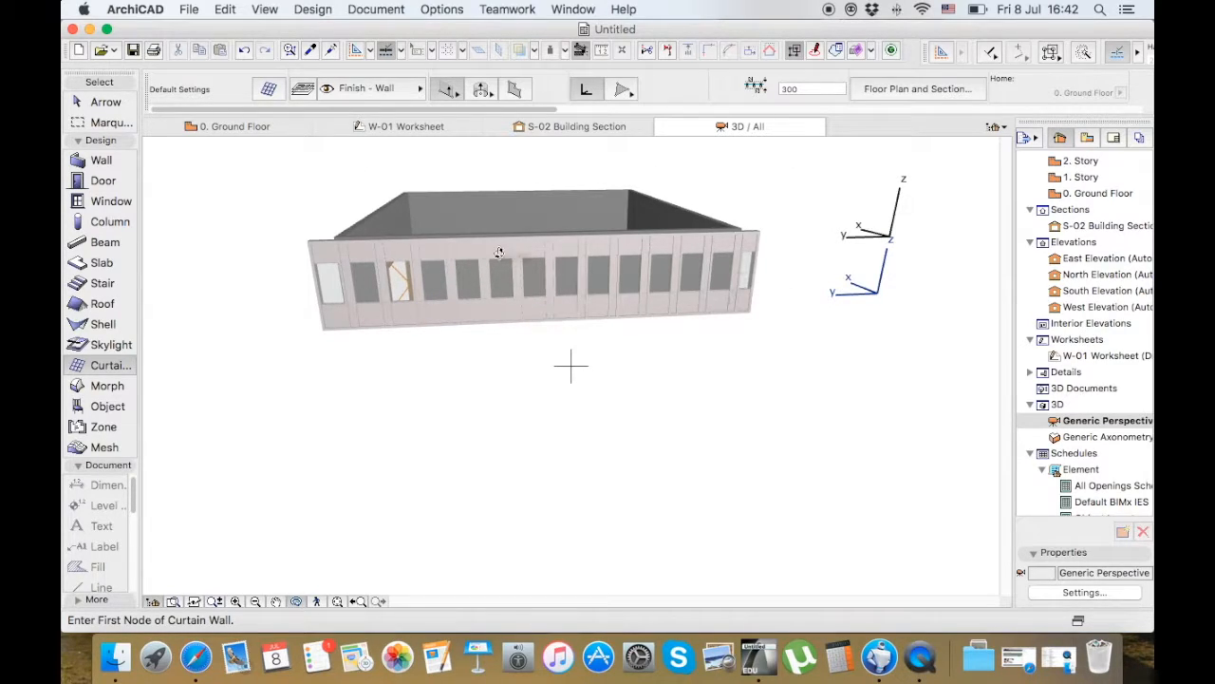
{"action": "left_click", "coordinate": [247, 125]}
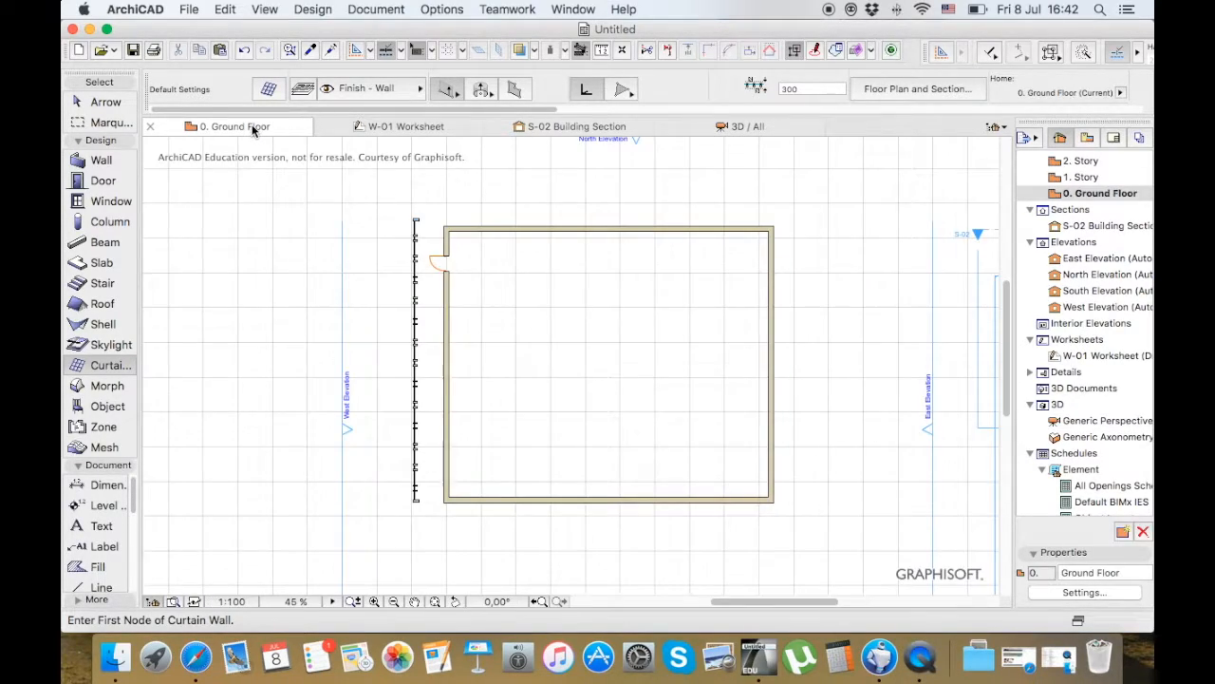
Activate the Morph tool and look over the ground floor plan around the building and its elevation markers
{"action": "left_click", "coordinate": [105, 386]}
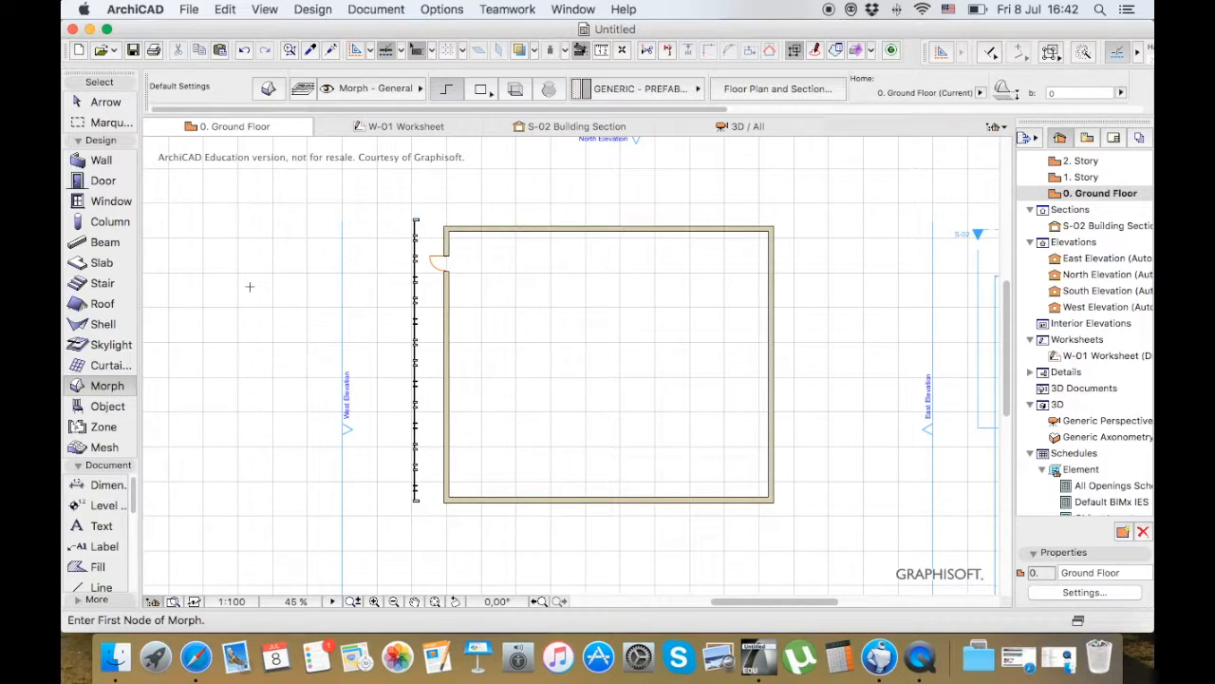
{"action": "scroll", "coordinate": [250, 285], "scroll_direction": "down", "scroll_amount": 10}
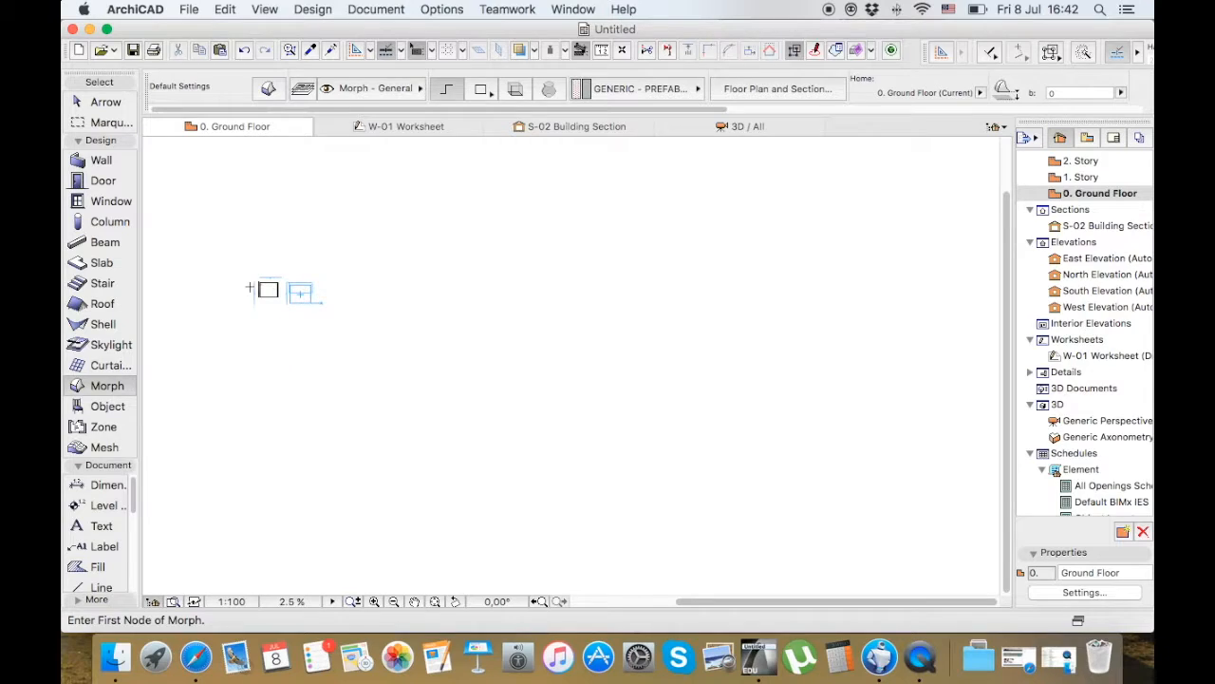
{"action": "scroll", "coordinate": [249, 285], "scroll_direction": "up", "scroll_amount": 4}
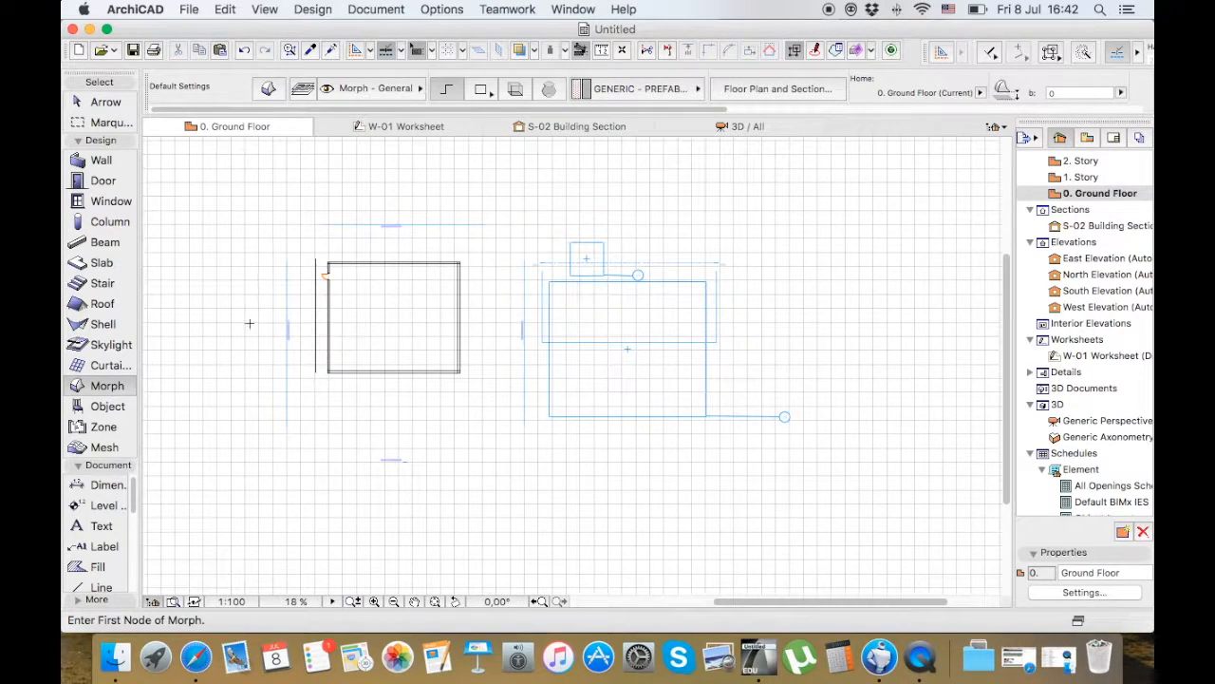
{"action": "scroll", "coordinate": [237, 337], "scroll_direction": "up", "scroll_amount": 3}
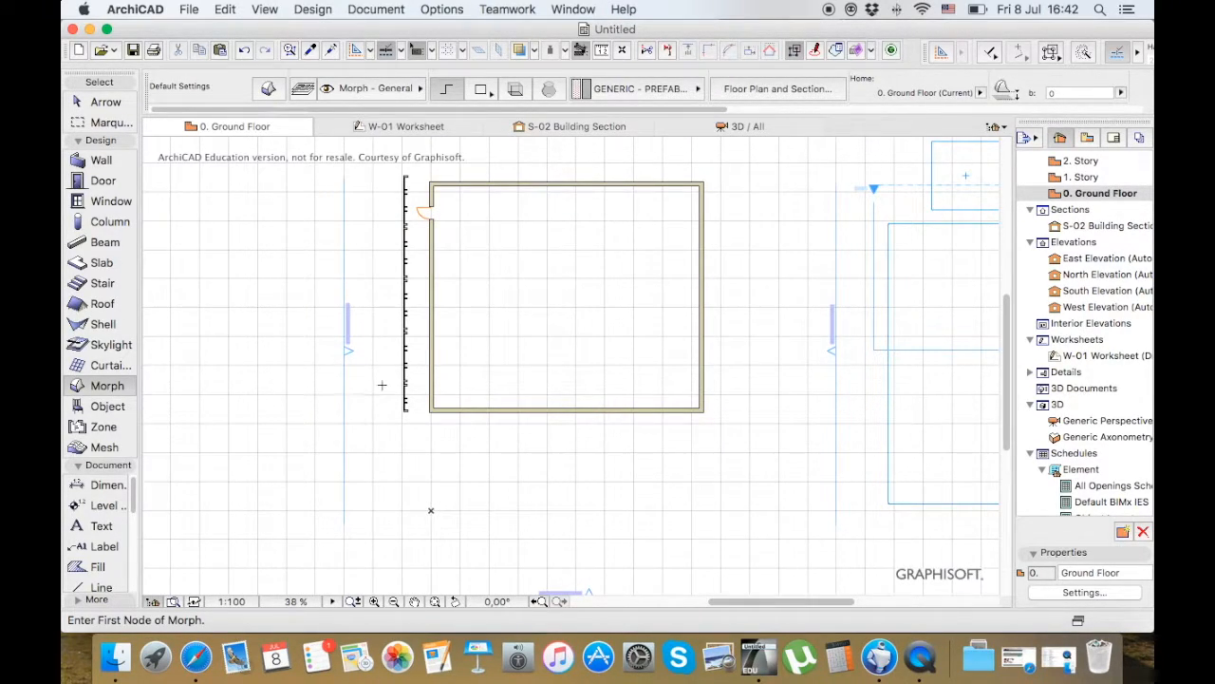
{"action": "scroll", "coordinate": [382, 385], "scroll_direction": "down", "scroll_amount": 2}
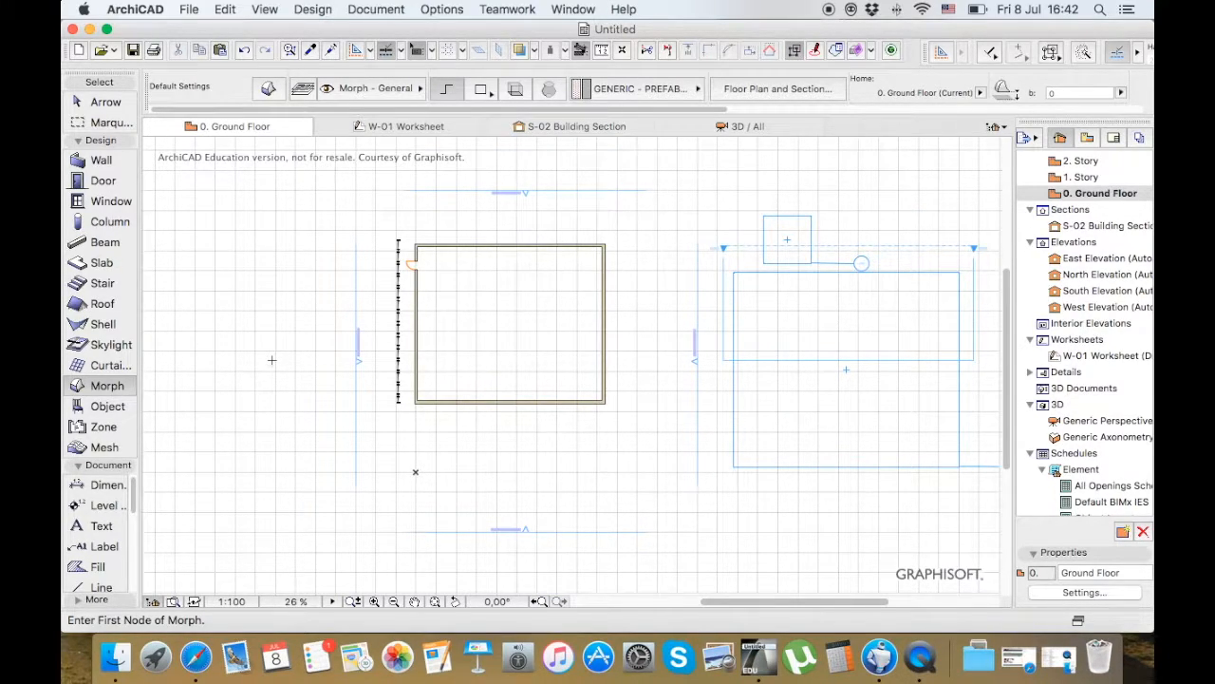
Activate the Object tool, open its default settings, and expand the 1.7 2D Elements 19 folder in the Basic Library
{"action": "left_click", "coordinate": [105, 408]}
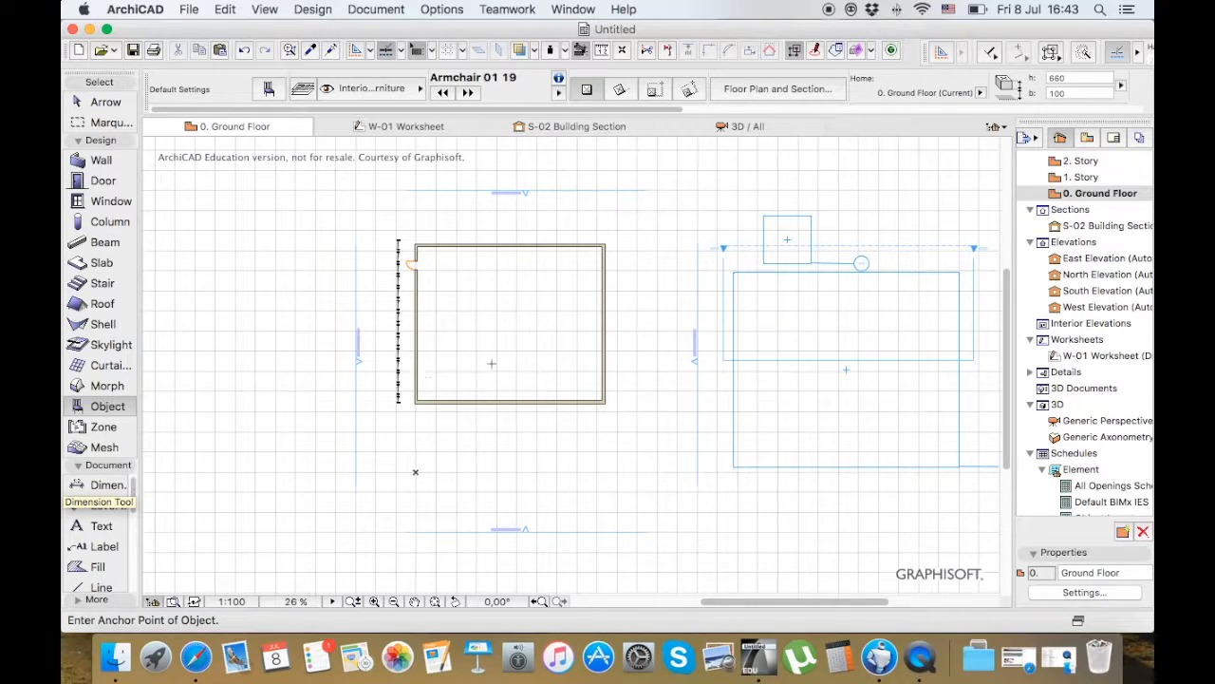
{"action": "left_click", "coordinate": [270, 89]}
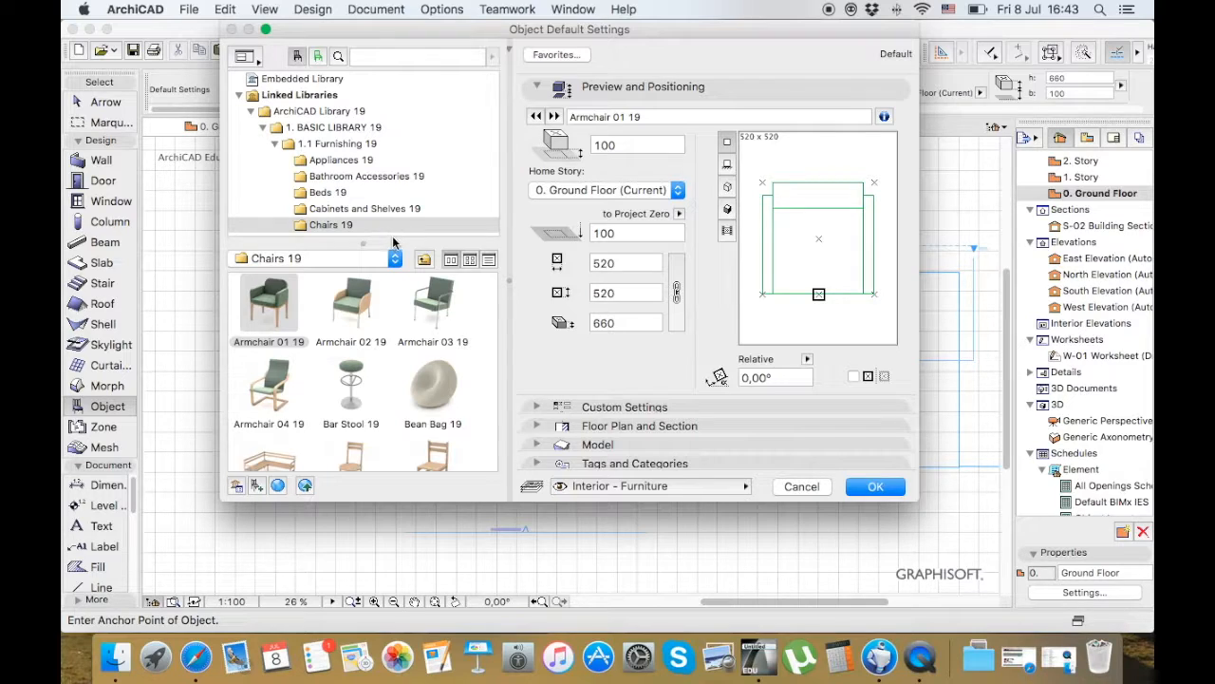
{"action": "left_click", "coordinate": [274, 144]}
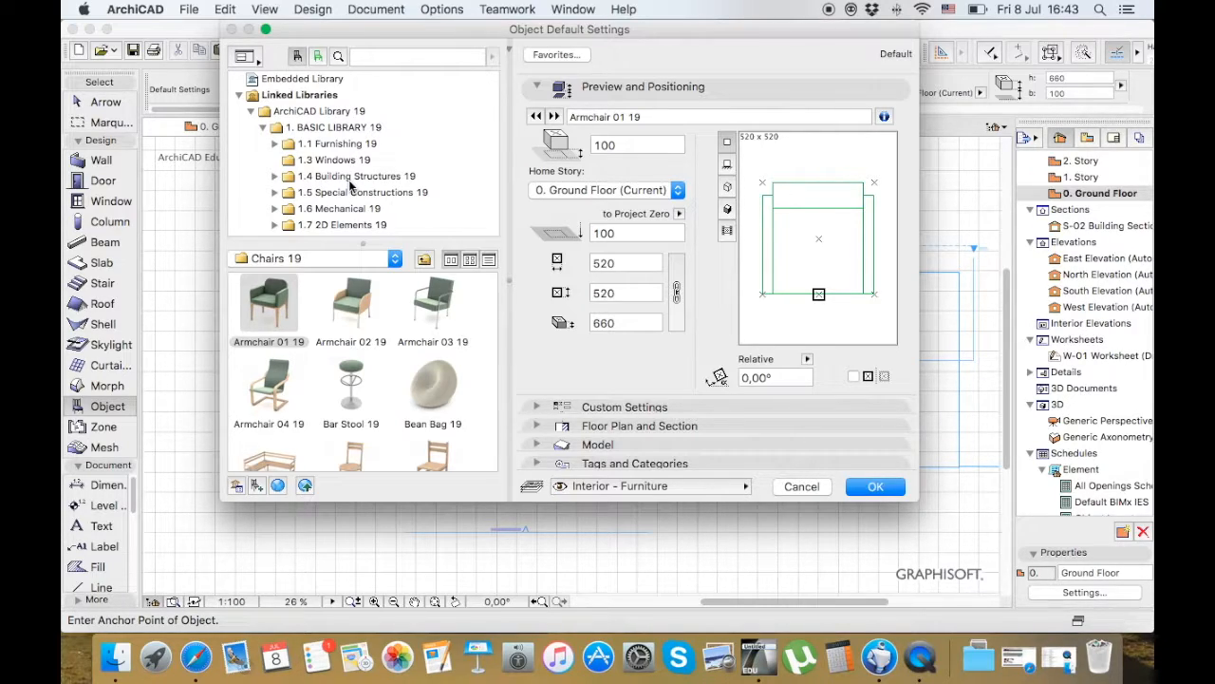
{"action": "scroll", "coordinate": [351, 185], "scroll_direction": "down", "scroll_amount": 2}
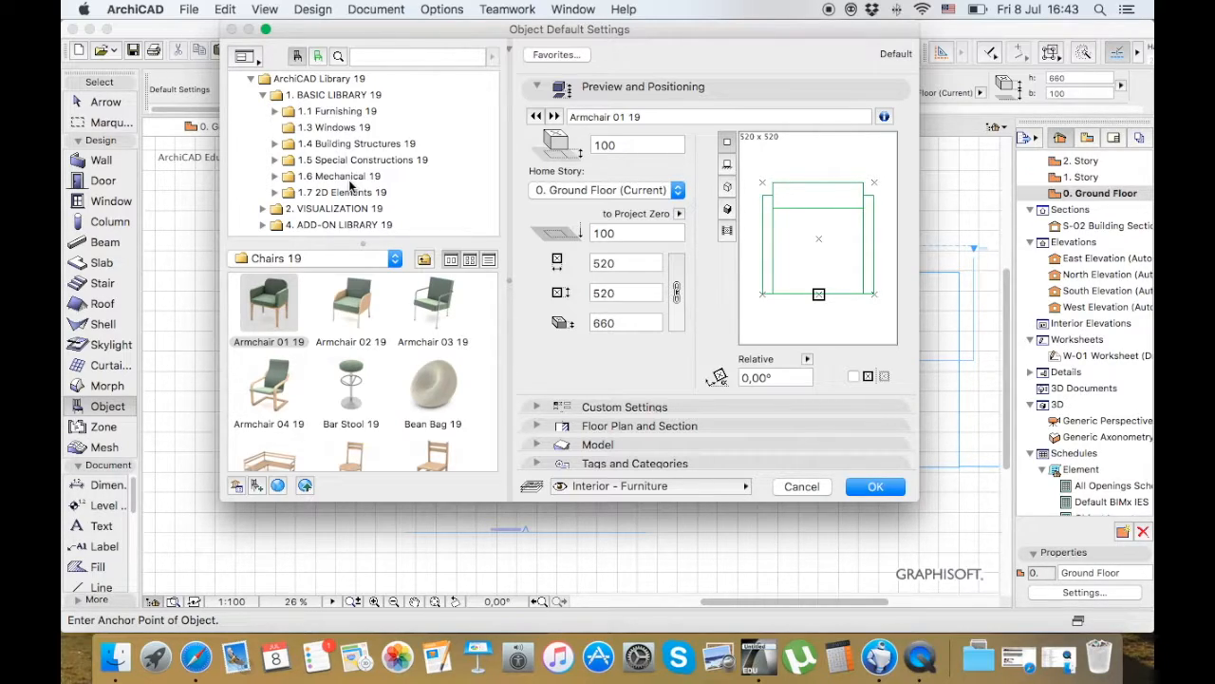
{"action": "left_click", "coordinate": [276, 192]}
{"action": "scroll", "coordinate": [273, 199], "scroll_direction": "down", "scroll_amount": 5}
{"action": "scroll", "coordinate": [273, 199], "scroll_direction": "down", "scroll_amount": 1}
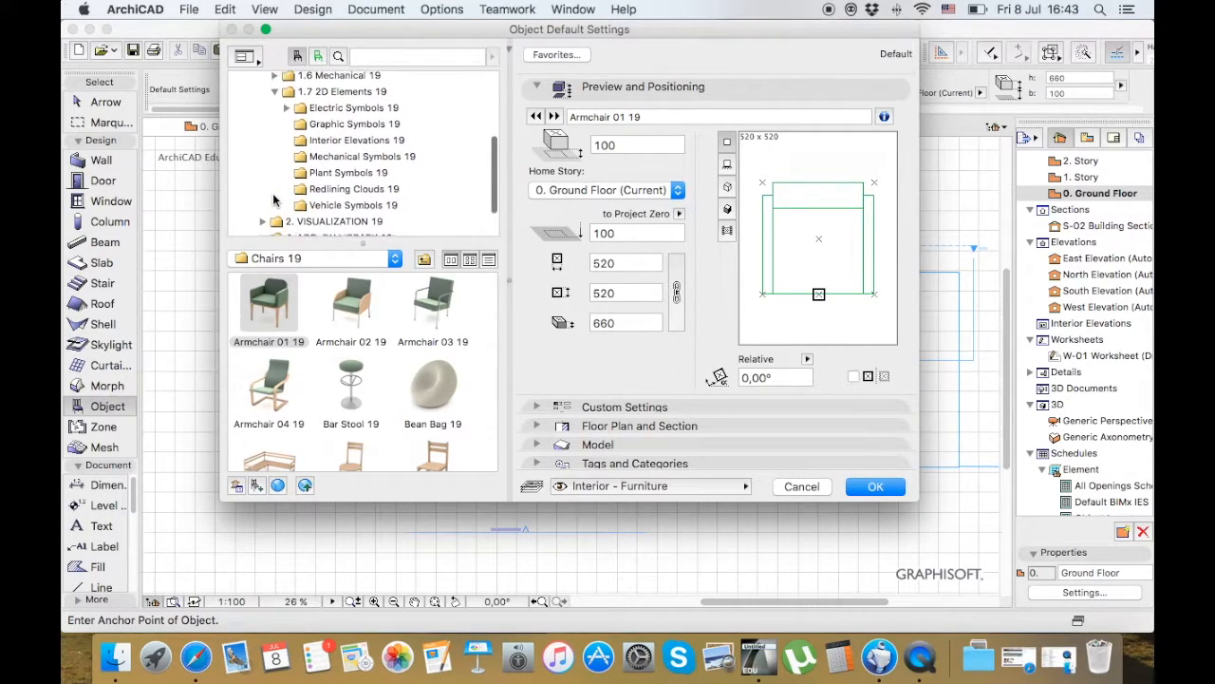
Look through the Interior Elevations, Mechanical, Vehicle, Electric and Graphic Symbols folders of the 2D Elements library
{"action": "left_click", "coordinate": [340, 140]}
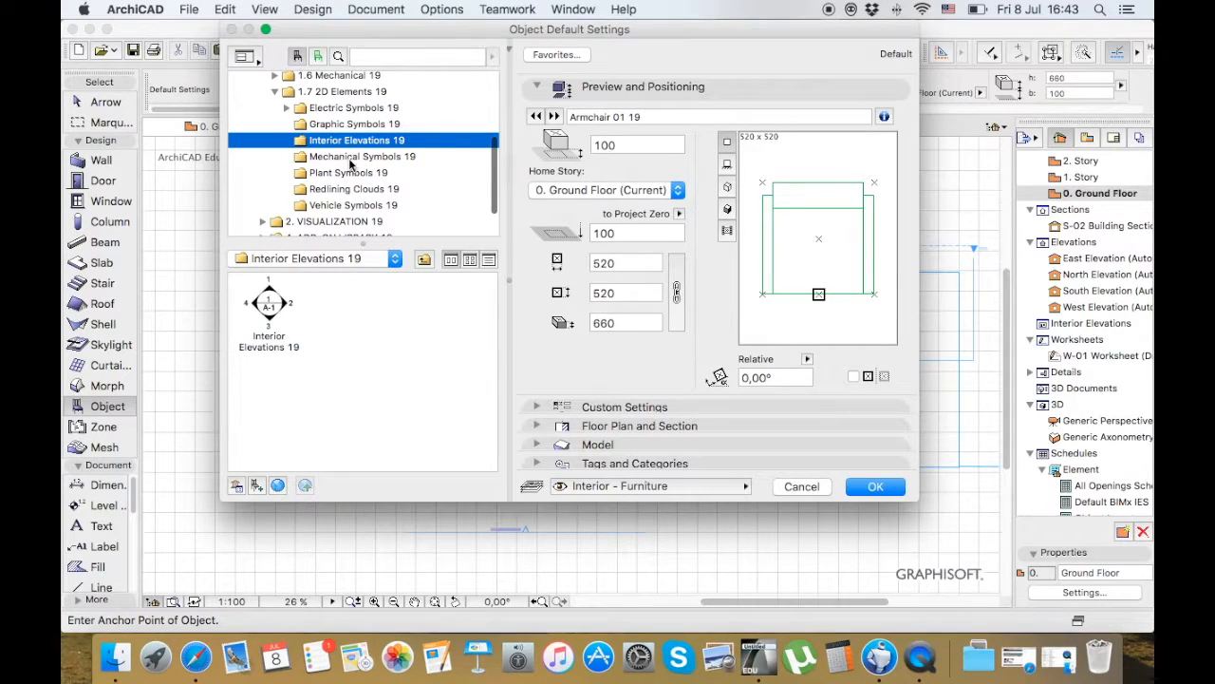
{"action": "left_click", "coordinate": [348, 159]}
{"action": "left_click", "coordinate": [353, 171]}
{"action": "left_click", "coordinate": [355, 162]}
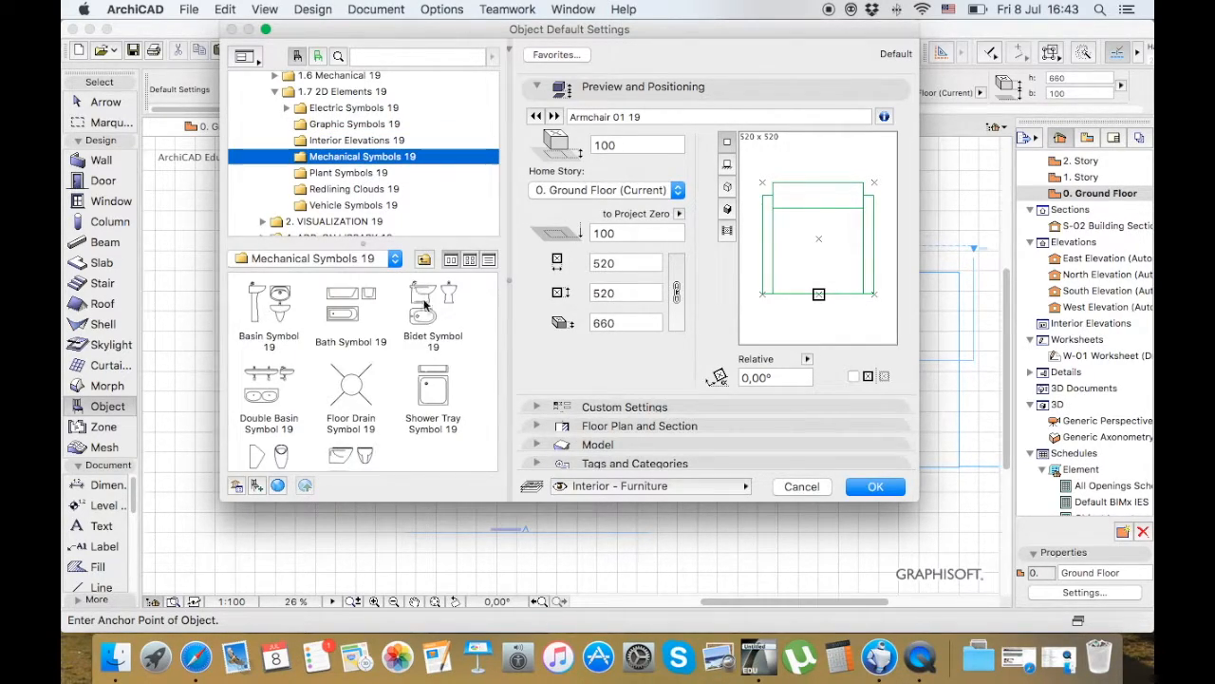
{"action": "left_click", "coordinate": [349, 206]}
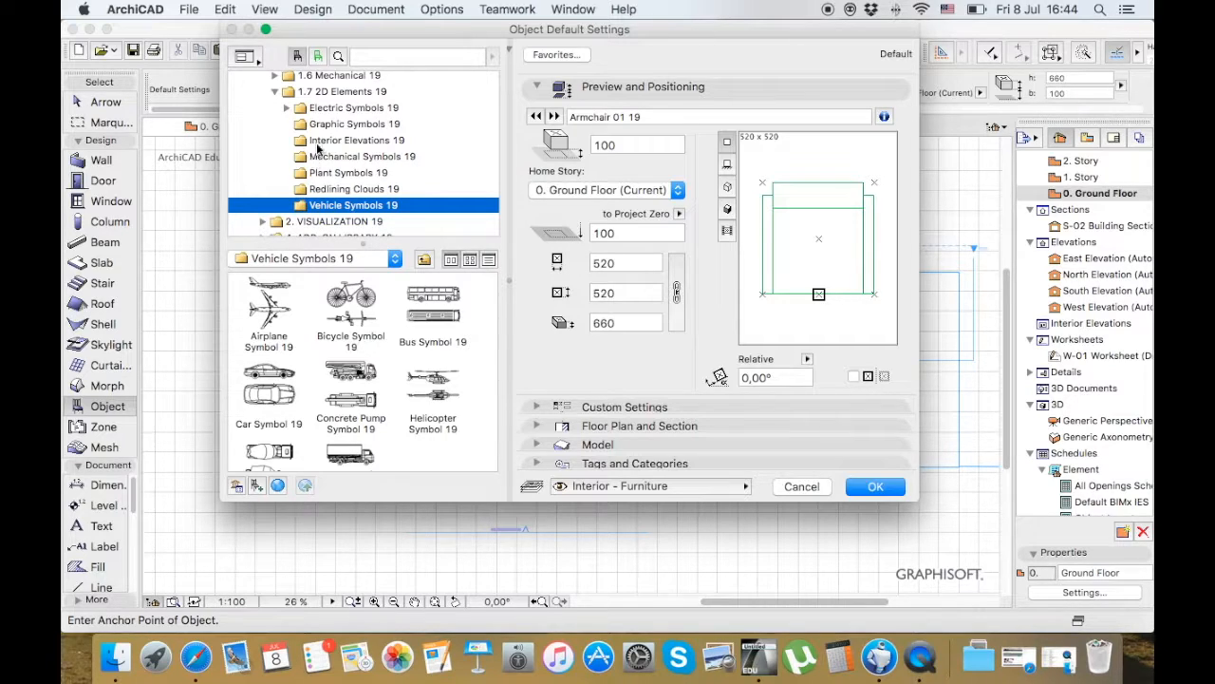
{"action": "left_click", "coordinate": [288, 109]}
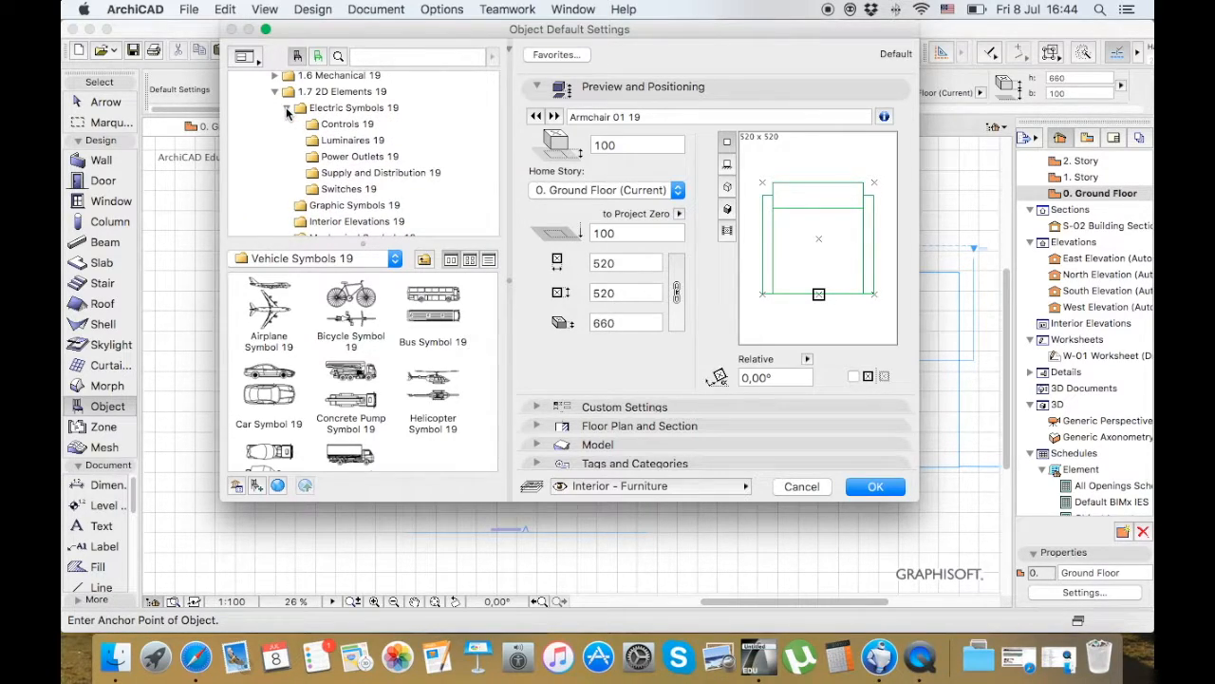
{"action": "left_click", "coordinate": [288, 110]}
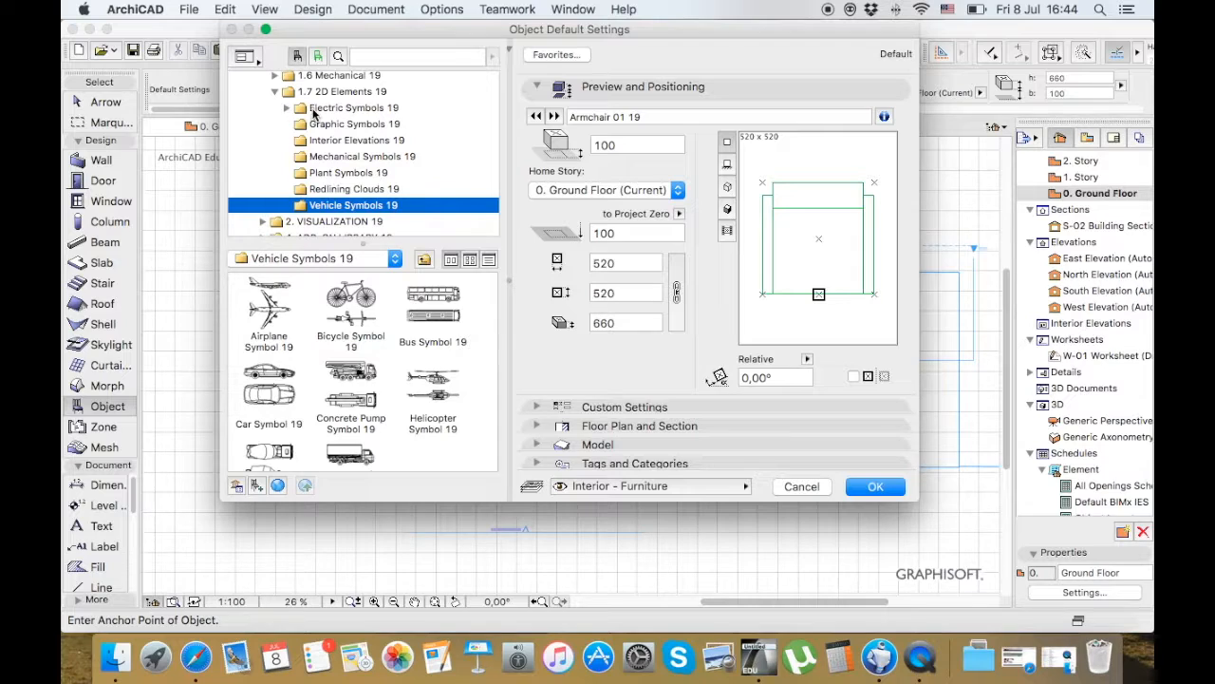
{"action": "left_click", "coordinate": [323, 109]}
{"action": "left_click", "coordinate": [344, 125]}
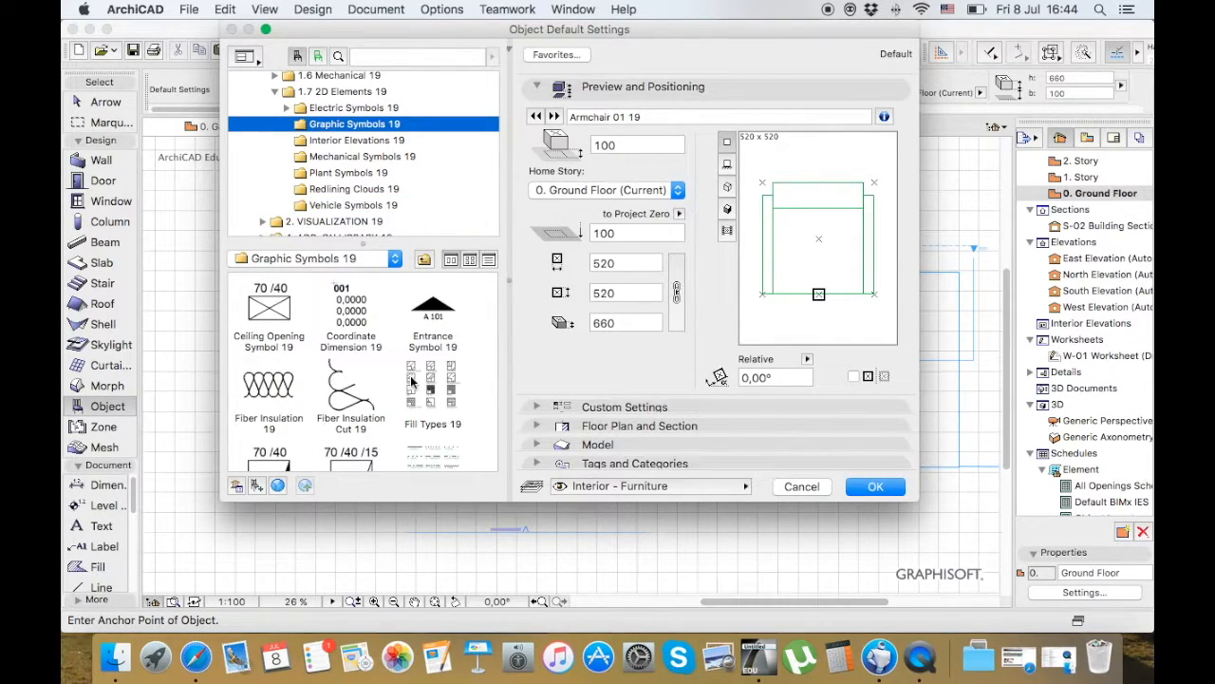
Browse the Graphic Symbols 19 objects and preview Floor Recess Symbol 19 and North Symbol 19
{"action": "scroll", "coordinate": [412, 380], "scroll_direction": "down", "scroll_amount": 2}
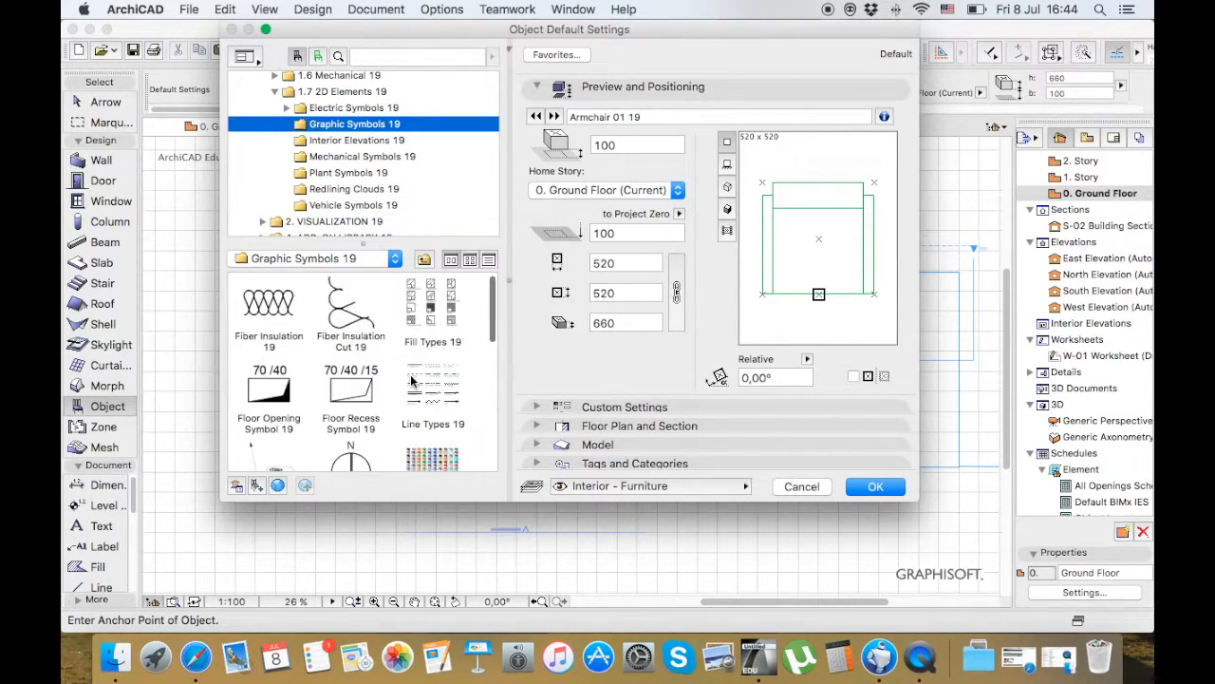
{"action": "left_click", "coordinate": [358, 381]}
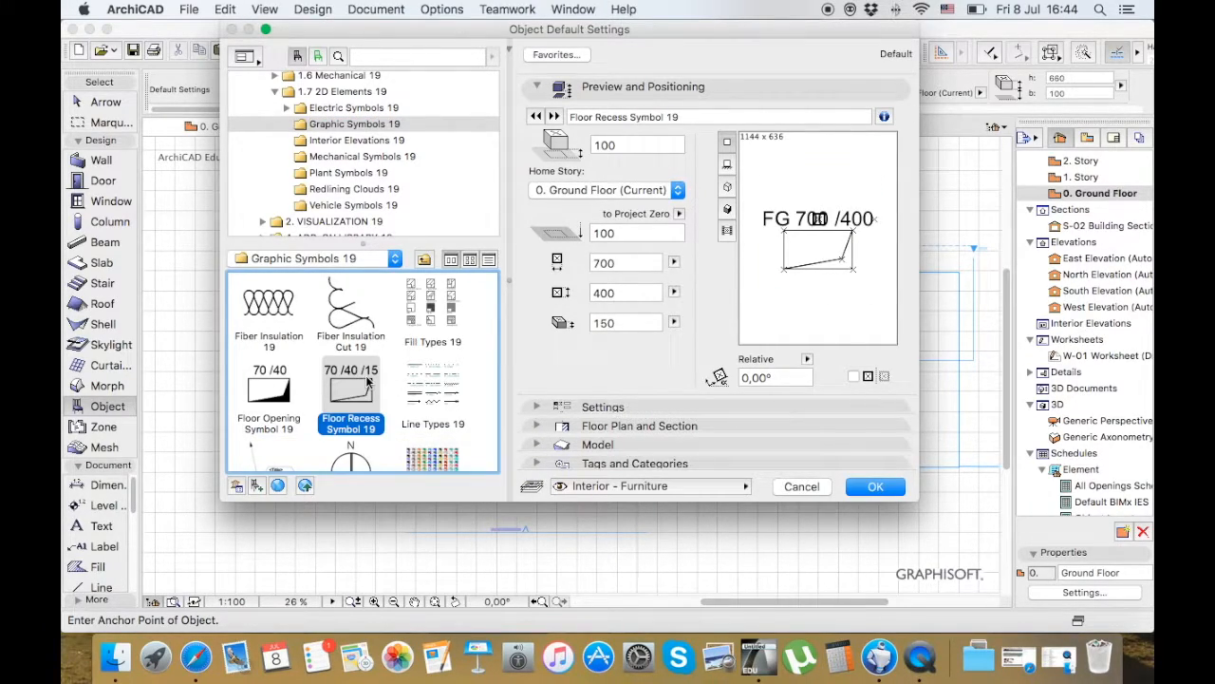
{"action": "scroll", "coordinate": [375, 381], "scroll_direction": "up", "scroll_amount": 2}
{"action": "scroll", "coordinate": [389, 381], "scroll_direction": "down", "scroll_amount": 2}
{"action": "scroll", "coordinate": [388, 382], "scroll_direction": "down", "scroll_amount": 1}
{"action": "left_click", "coordinate": [357, 397]}
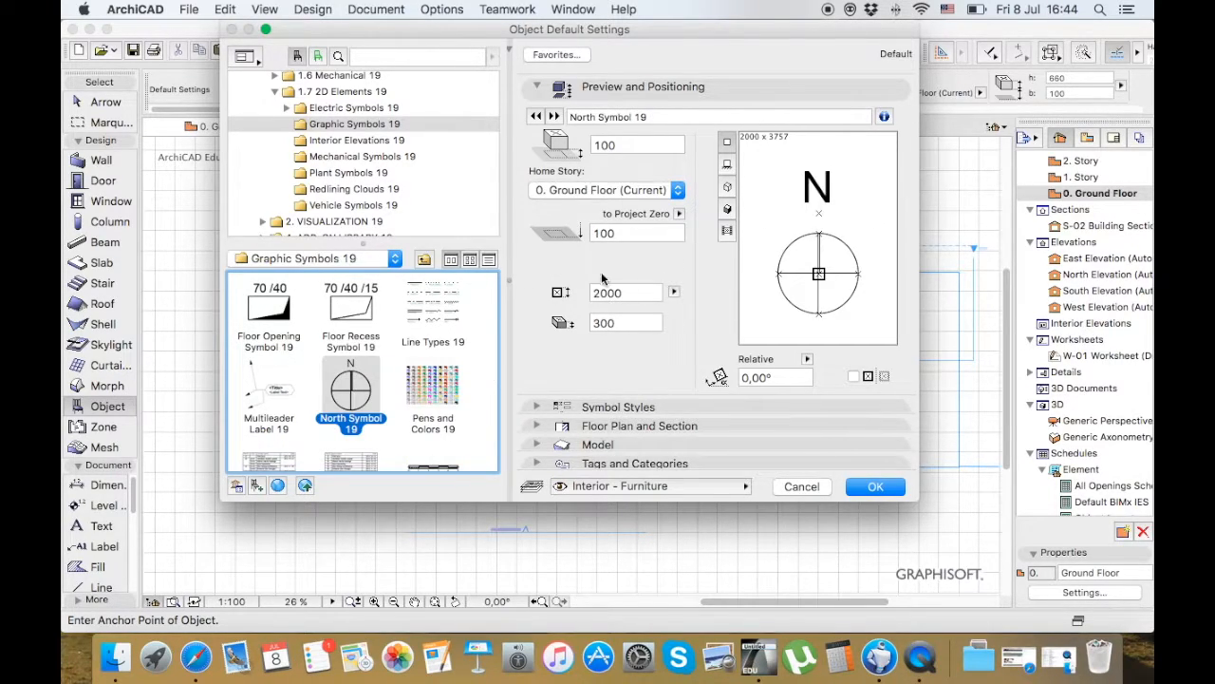
Examine the Symbol Styles settings of North Symbol 19 and its list of available north arrow styles
{"action": "left_click", "coordinate": [537, 406]}
{"action": "left_click", "coordinate": [864, 203]}
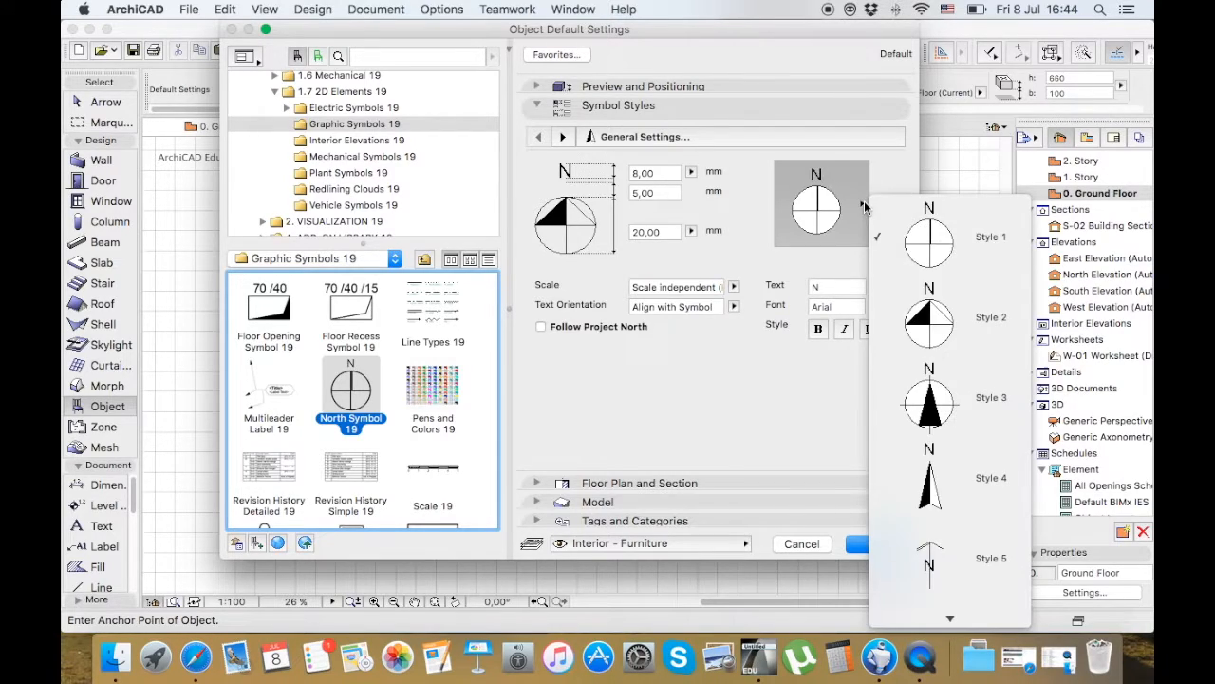
{"action": "scroll", "coordinate": [926, 405], "scroll_direction": "down", "scroll_amount": 5}
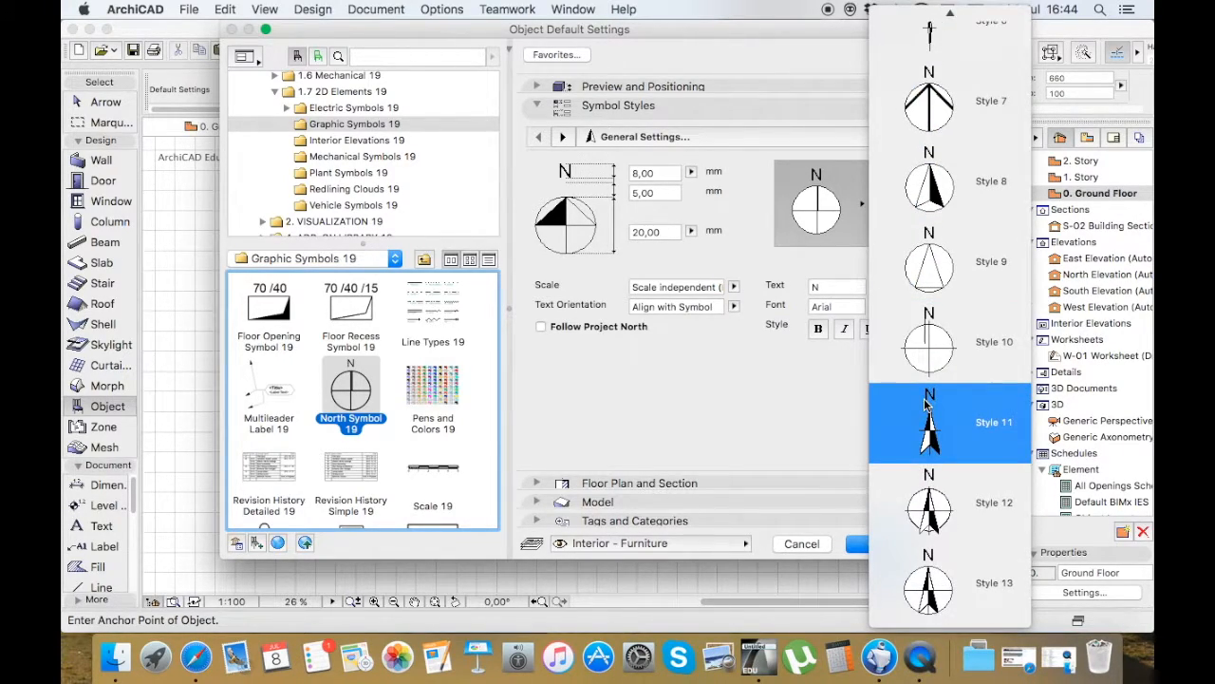
{"action": "scroll", "coordinate": [926, 406], "scroll_direction": "up", "scroll_amount": 6}
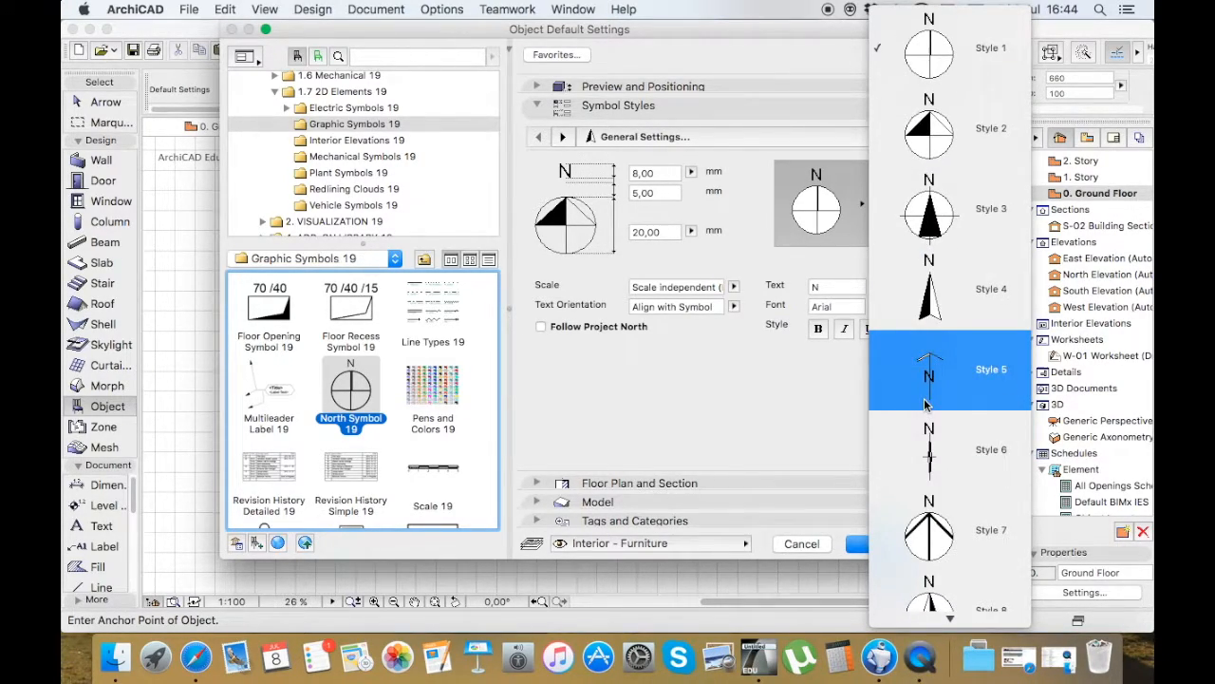
{"action": "left_click", "coordinate": [745, 423]}
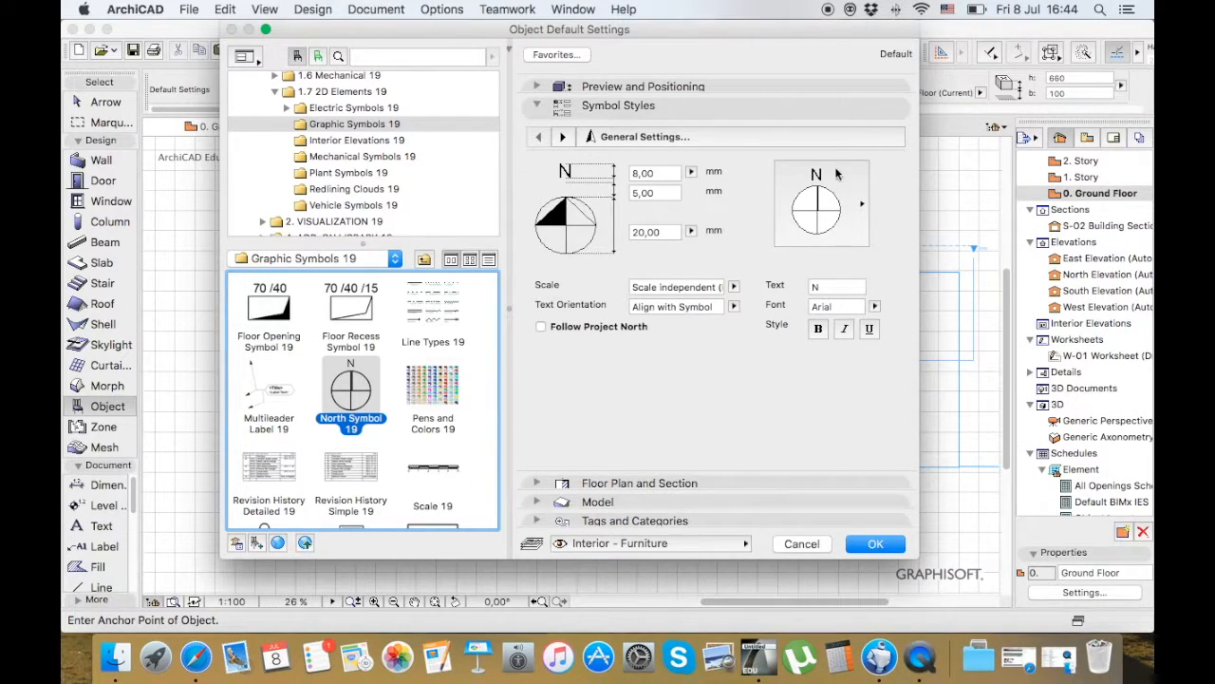
{"action": "left_click", "coordinate": [850, 211]}
{"action": "scroll", "coordinate": [911, 459], "scroll_direction": "down", "scroll_amount": 5}
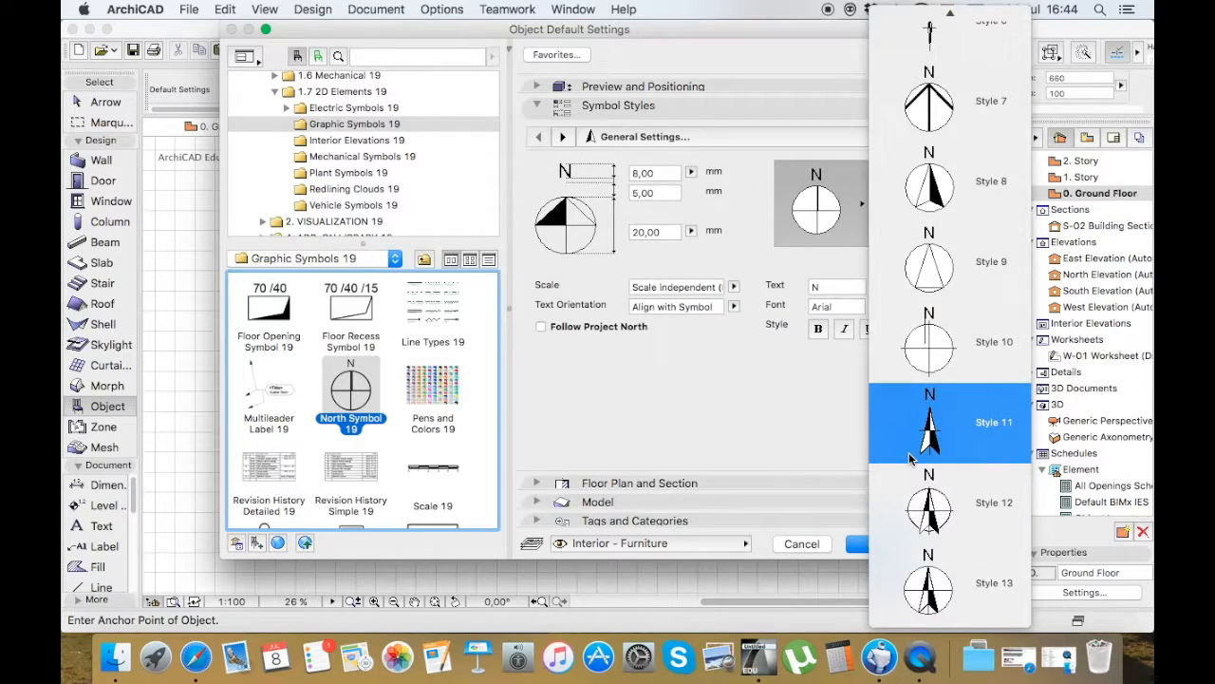
{"action": "left_click", "coordinate": [718, 330]}
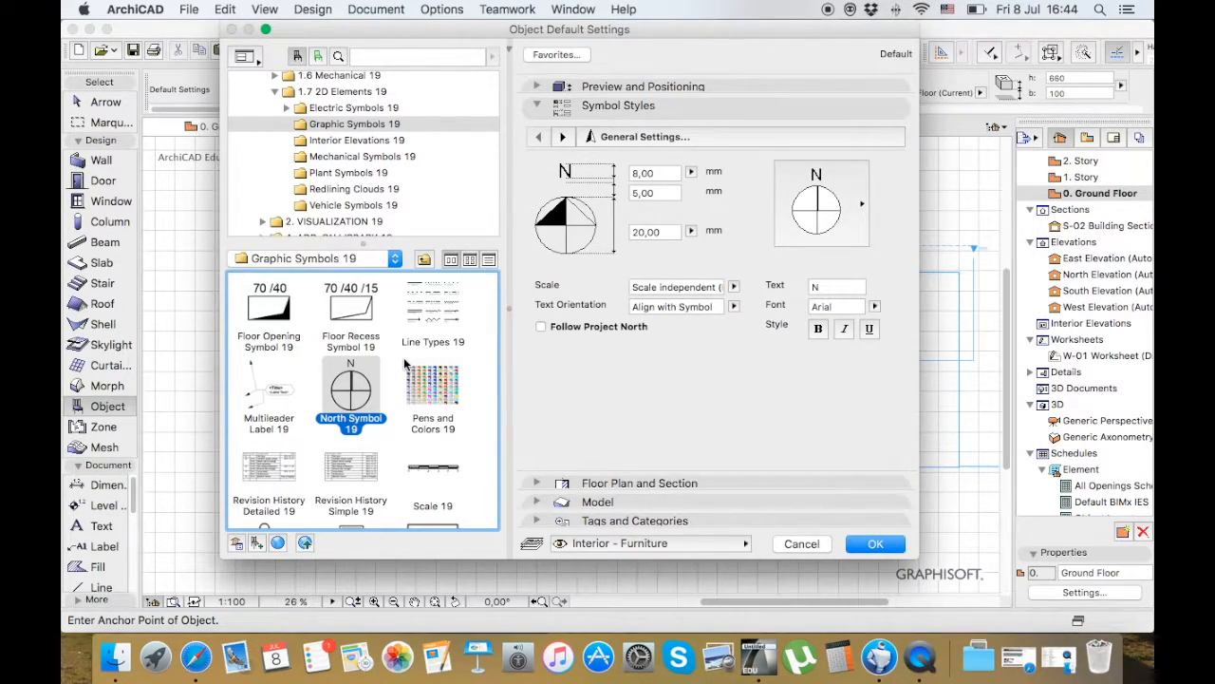
View the contents of the Interior Elevations, Mechanical, Plant, Redlining Clouds and Vehicle Symbols folders
{"action": "left_click", "coordinate": [369, 139]}
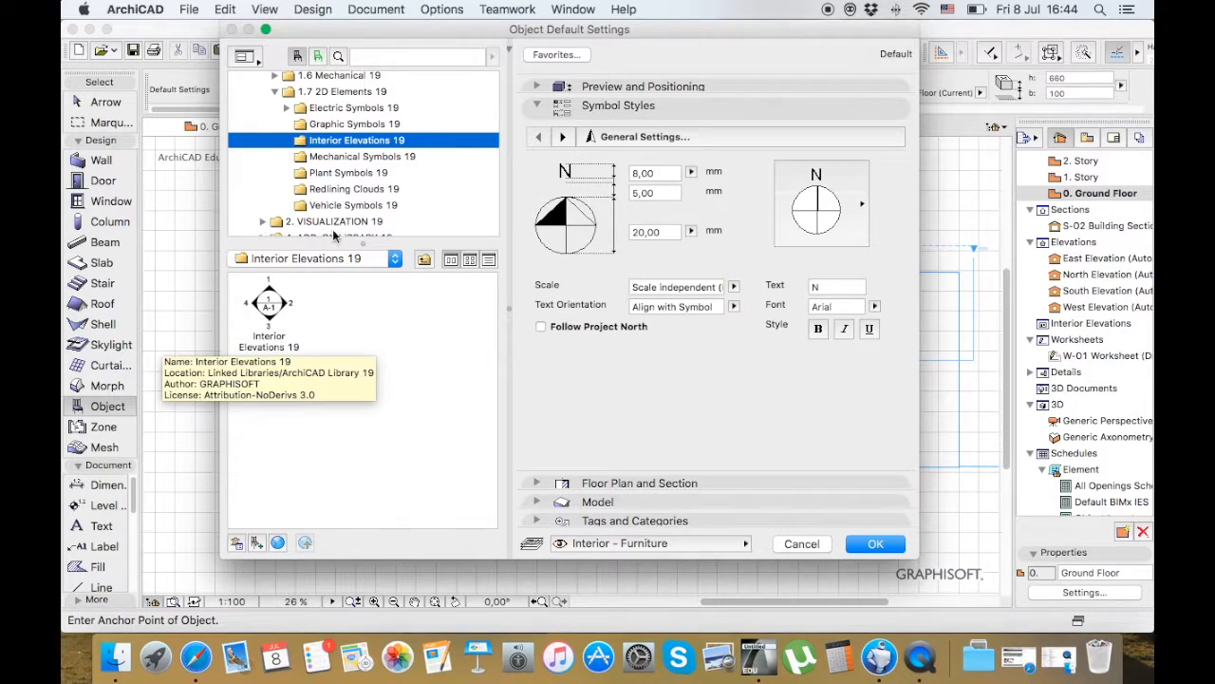
{"action": "left_click", "coordinate": [401, 156]}
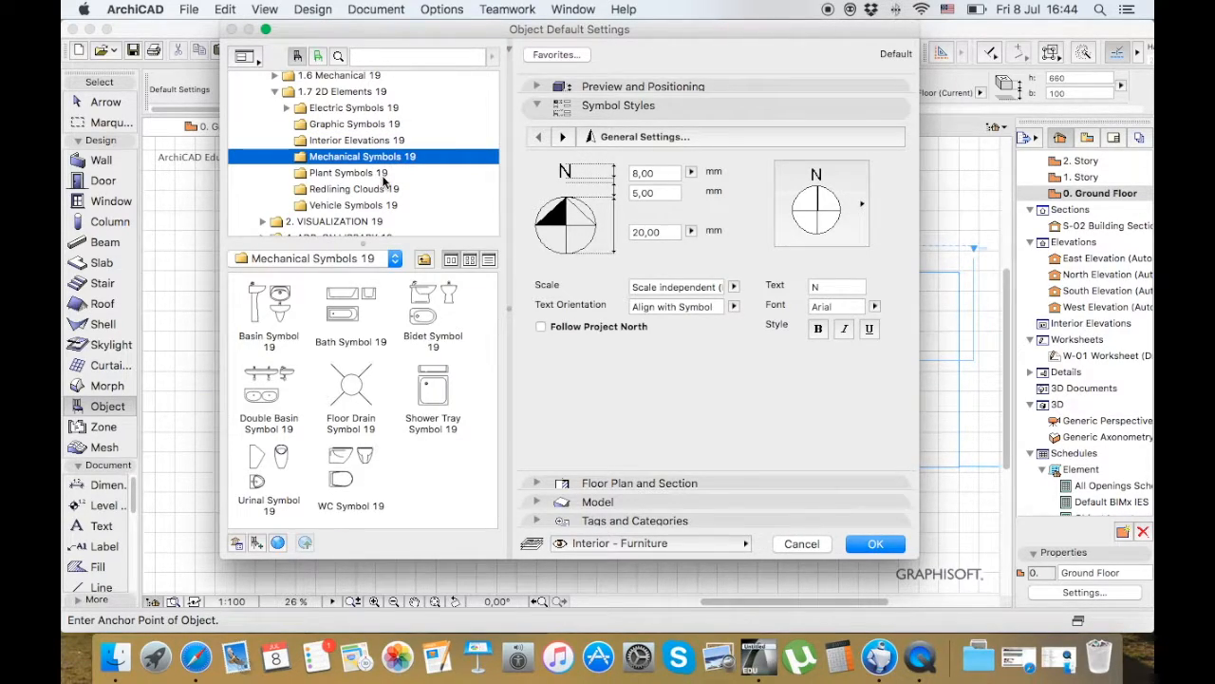
{"action": "left_click", "coordinate": [383, 175]}
{"action": "left_click", "coordinate": [387, 190]}
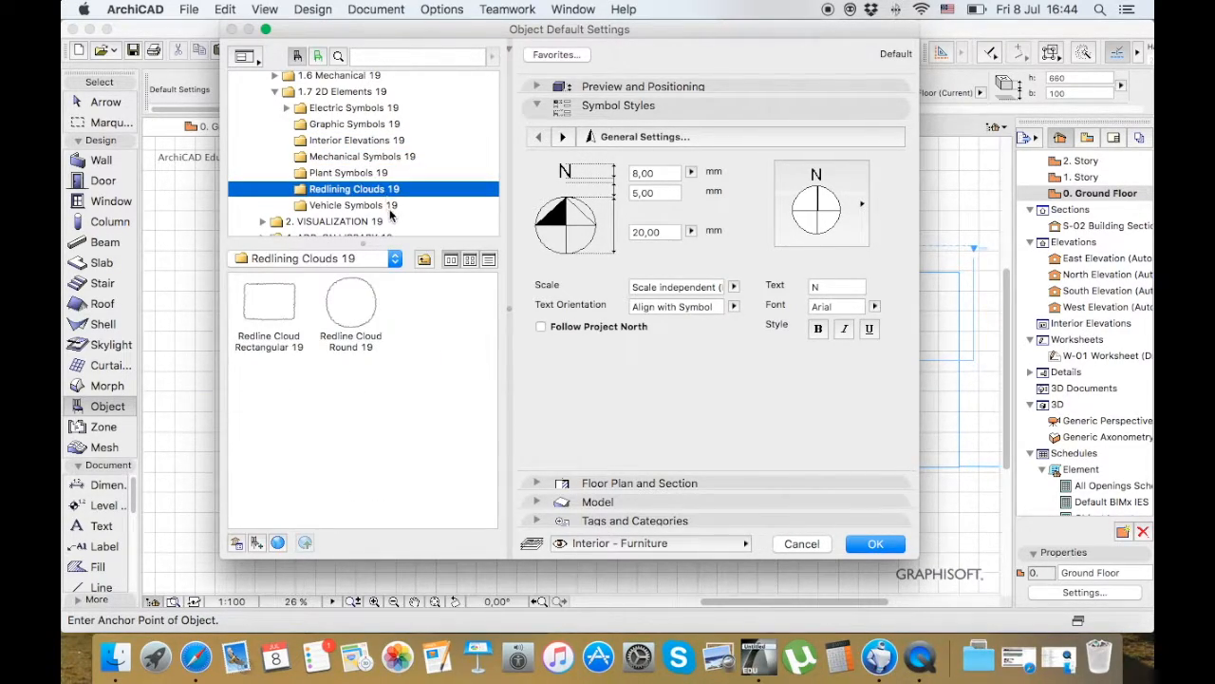
{"action": "left_click", "coordinate": [386, 206]}
{"action": "scroll", "coordinate": [414, 189], "scroll_direction": "up", "scroll_amount": 5}
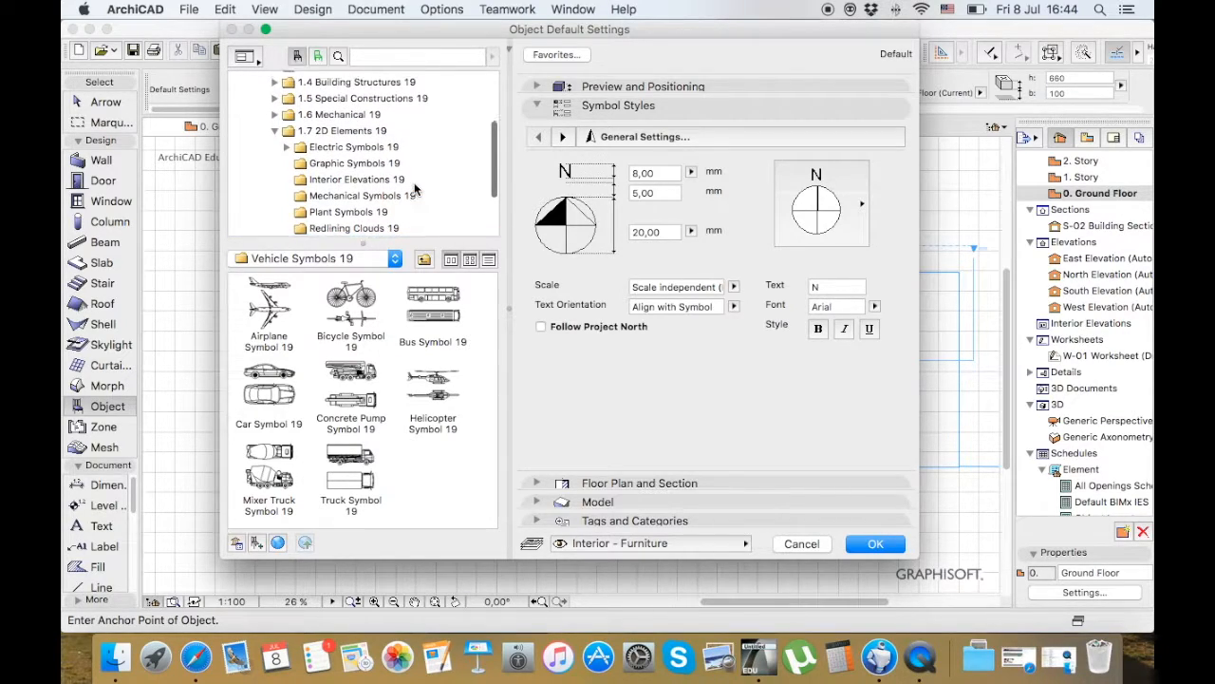
Collapse the 2D Elements folder and select Bed Layout 19 from Furniture Layouts 19 under 1.1 Furnishing 19
{"action": "left_click", "coordinate": [277, 169]}
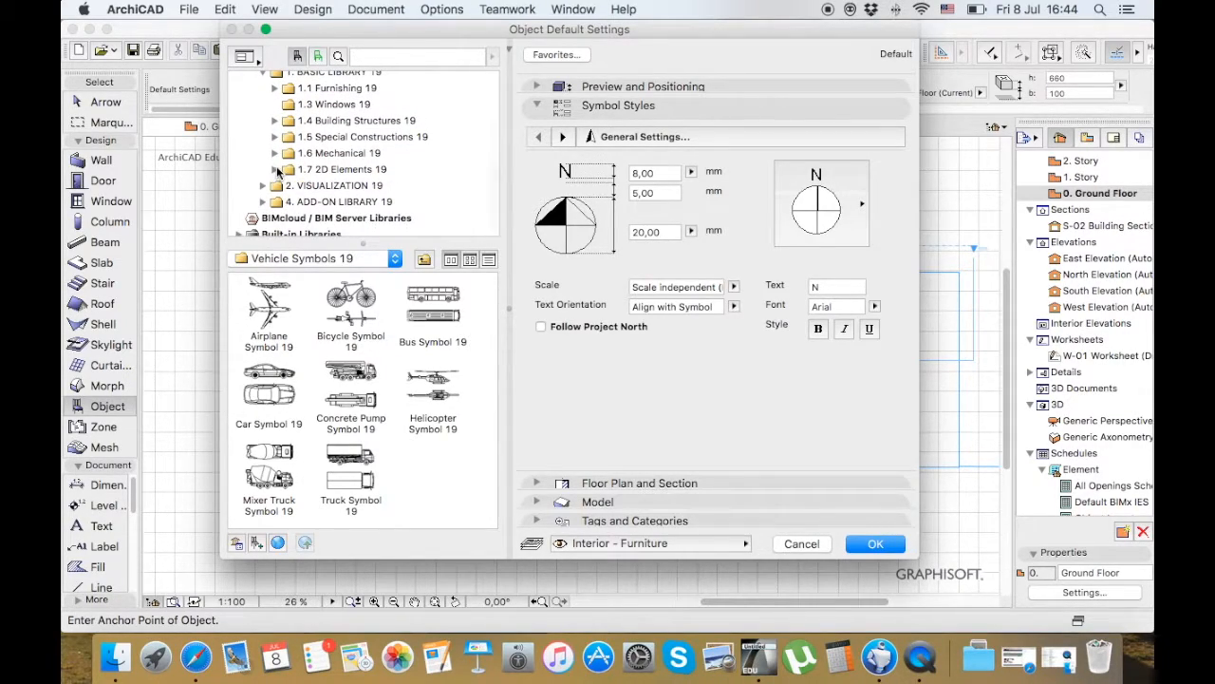
{"action": "scroll", "coordinate": [305, 171], "scroll_direction": "up", "scroll_amount": 1}
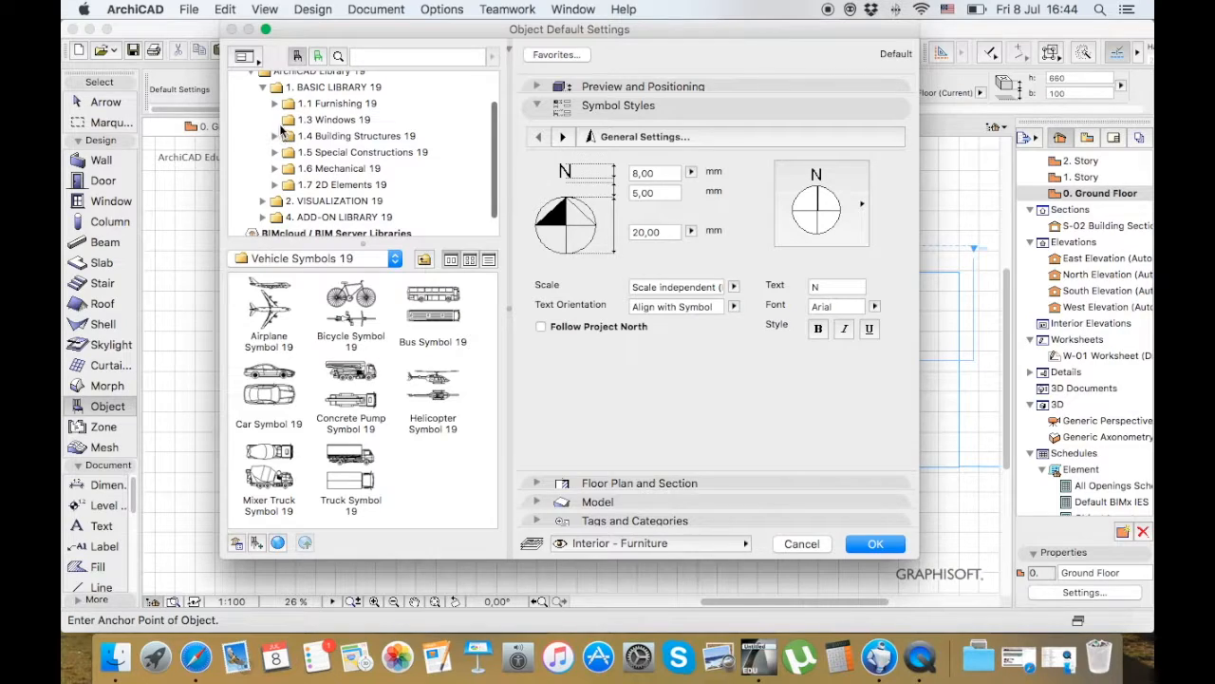
{"action": "left_click", "coordinate": [275, 103]}
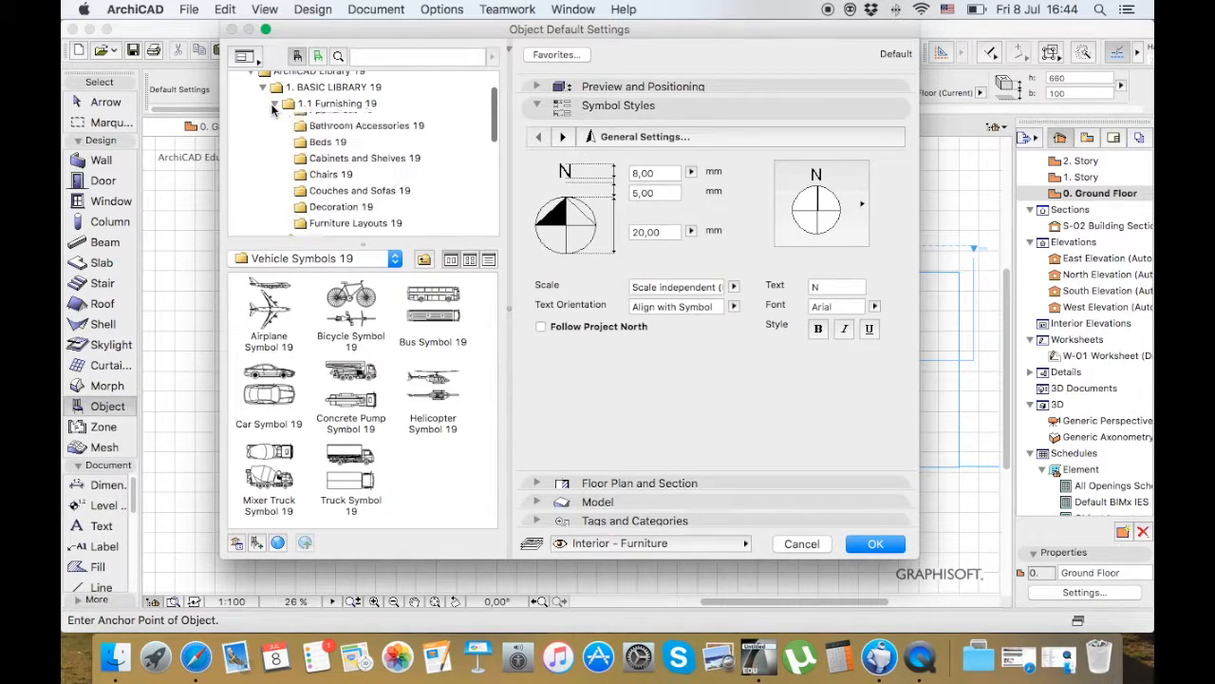
{"action": "scroll", "coordinate": [299, 181], "scroll_direction": "down", "scroll_amount": 1}
{"action": "scroll", "coordinate": [300, 180], "scroll_direction": "down", "scroll_amount": 3}
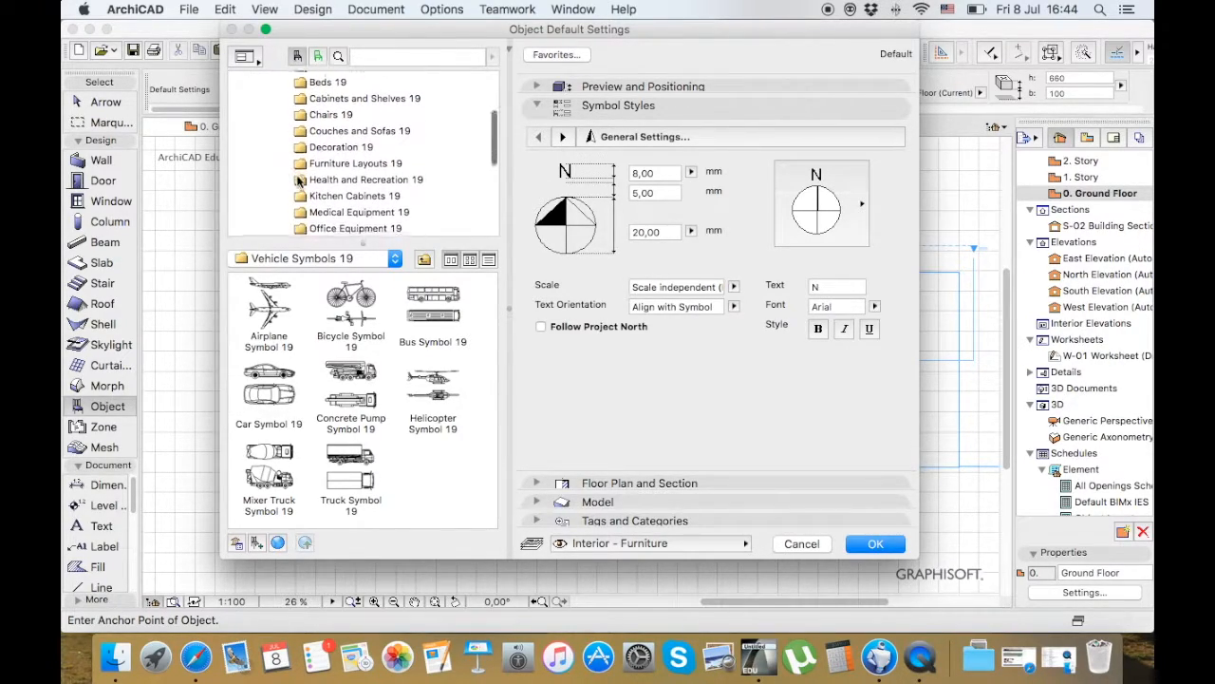
{"action": "left_click", "coordinate": [341, 160]}
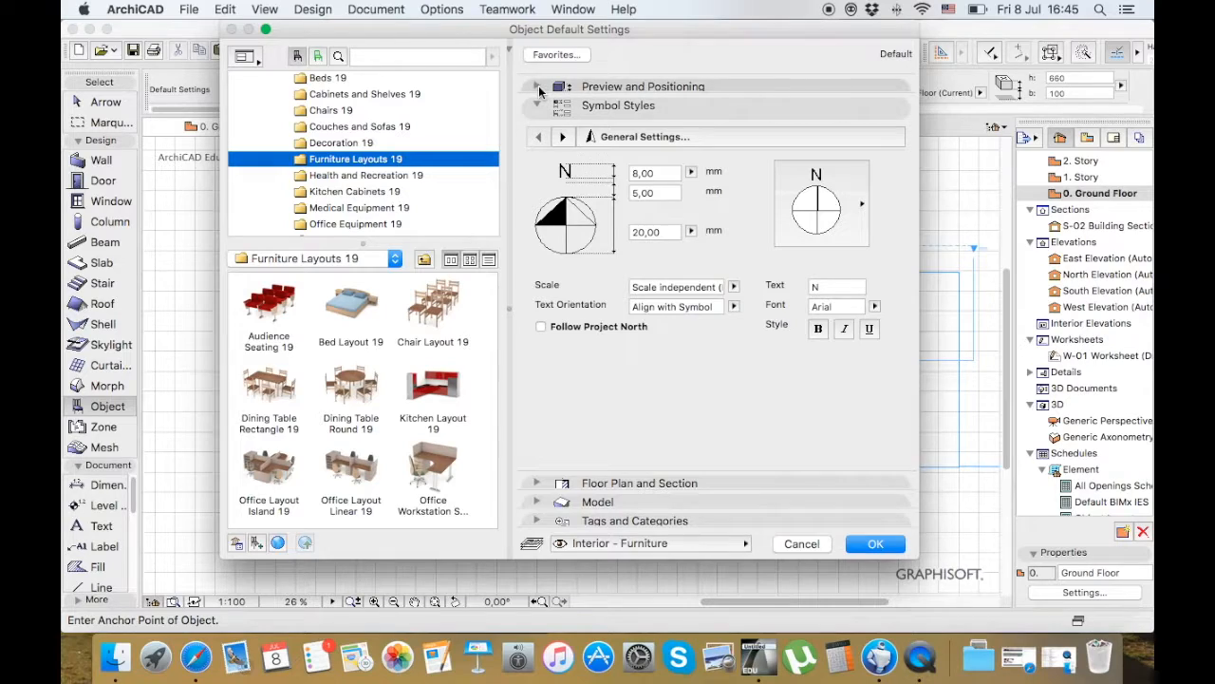
{"action": "left_click", "coordinate": [538, 87]}
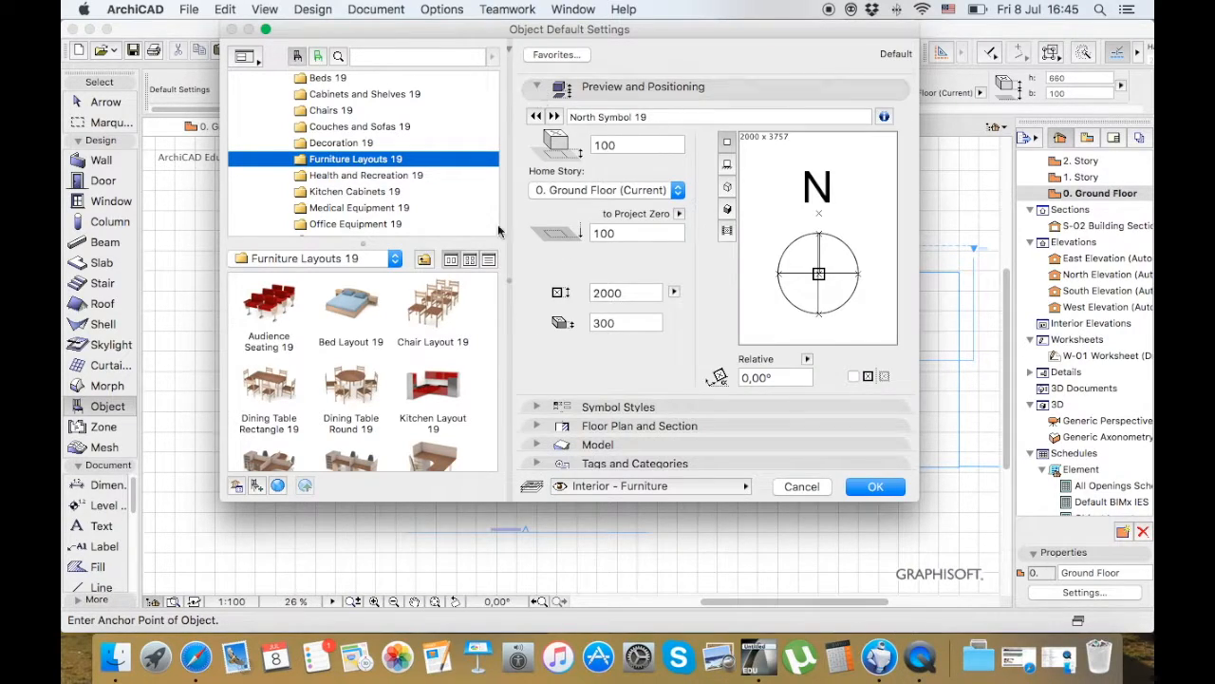
{"action": "left_click", "coordinate": [370, 313]}
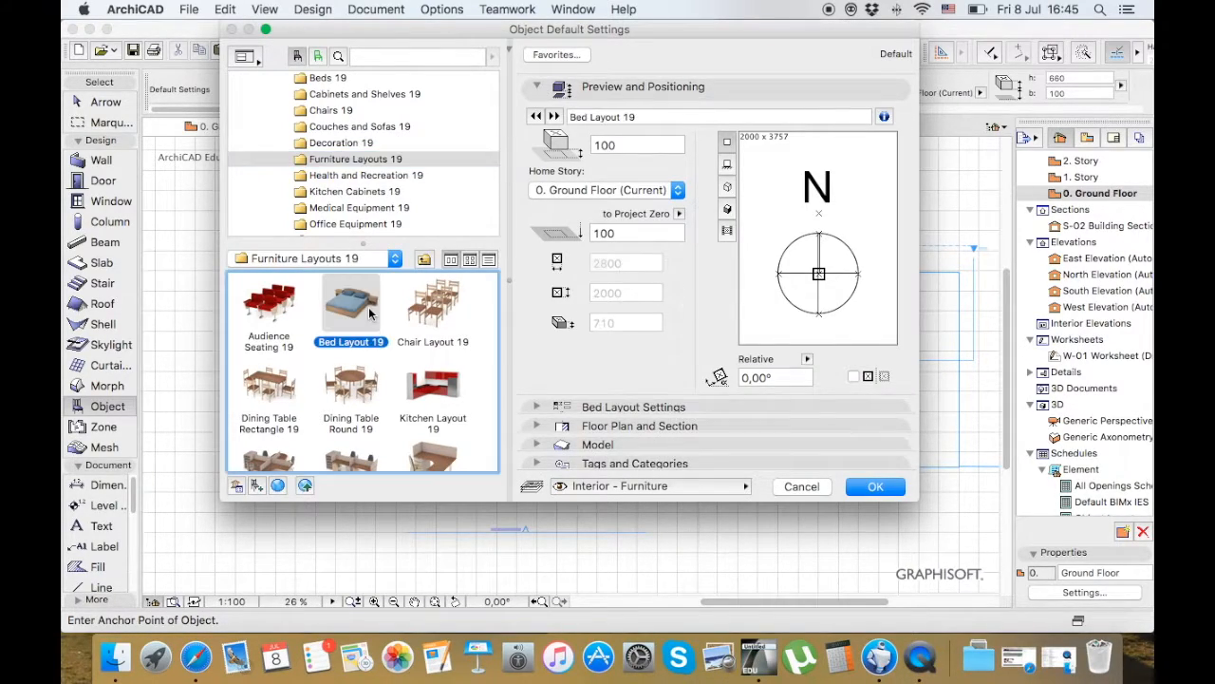
In the Bed Layout Settings, set the bed type to Single Bed with Frame and keep night tables on both sides
{"action": "left_click", "coordinate": [612, 410]}
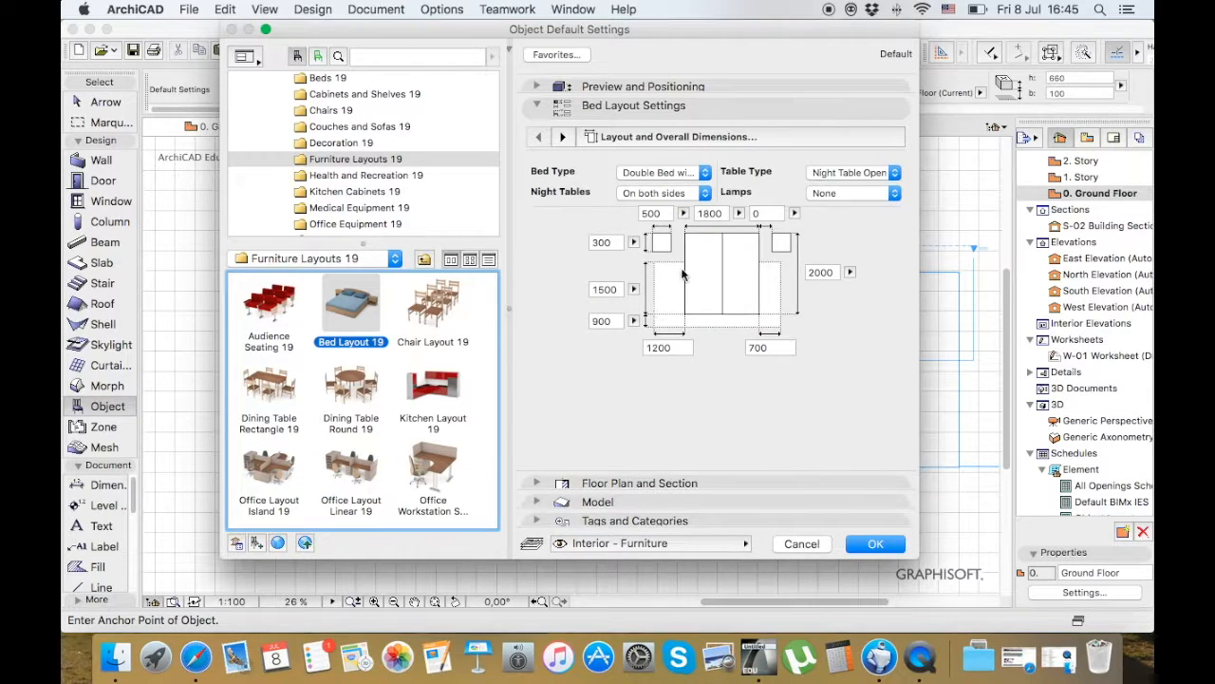
{"action": "left_click", "coordinate": [704, 175]}
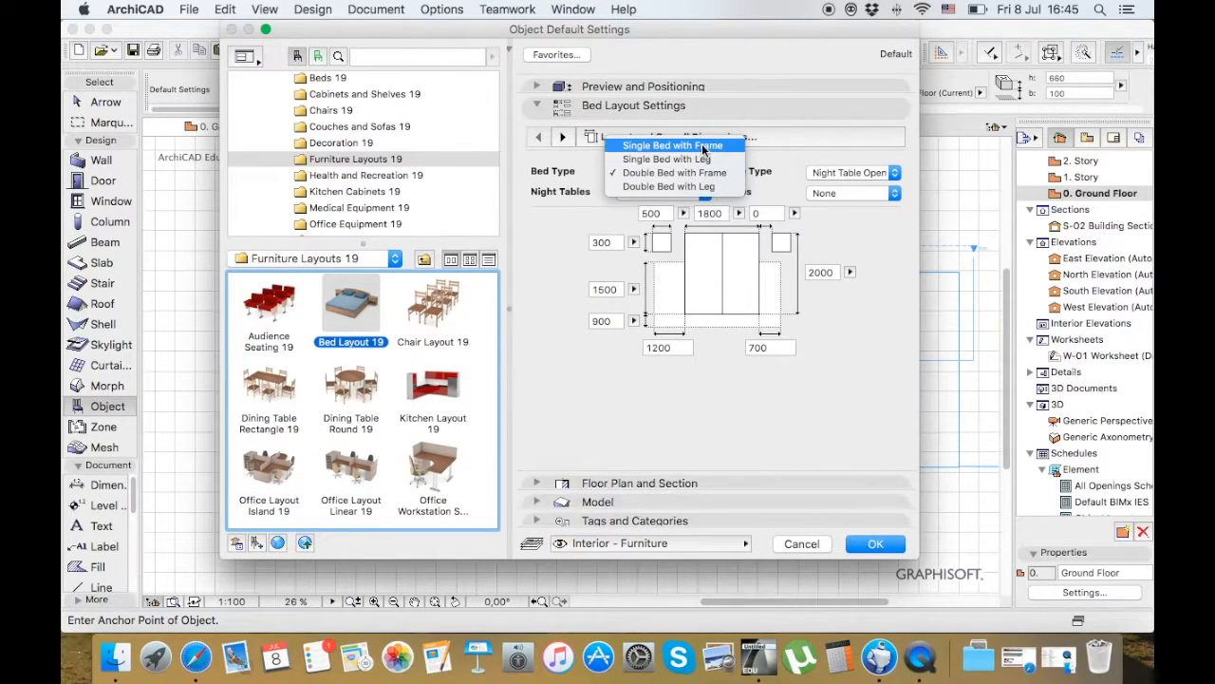
{"action": "left_click", "coordinate": [700, 146]}
{"action": "left_click", "coordinate": [706, 193]}
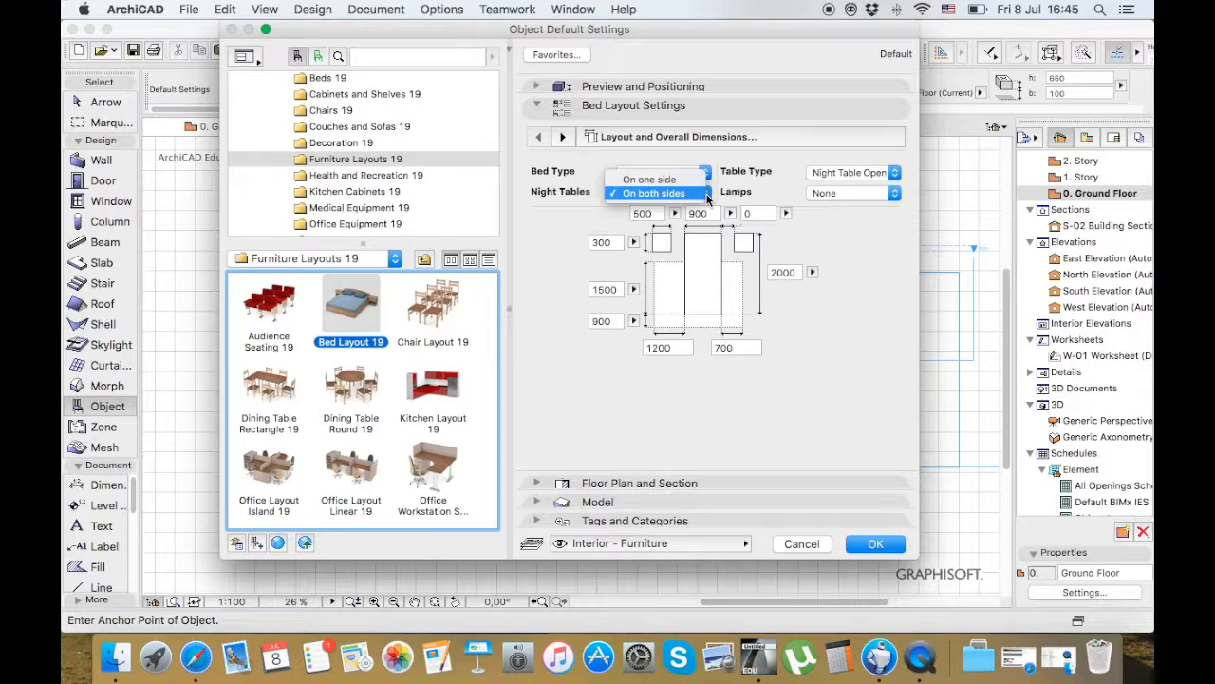
{"action": "left_click", "coordinate": [724, 193]}
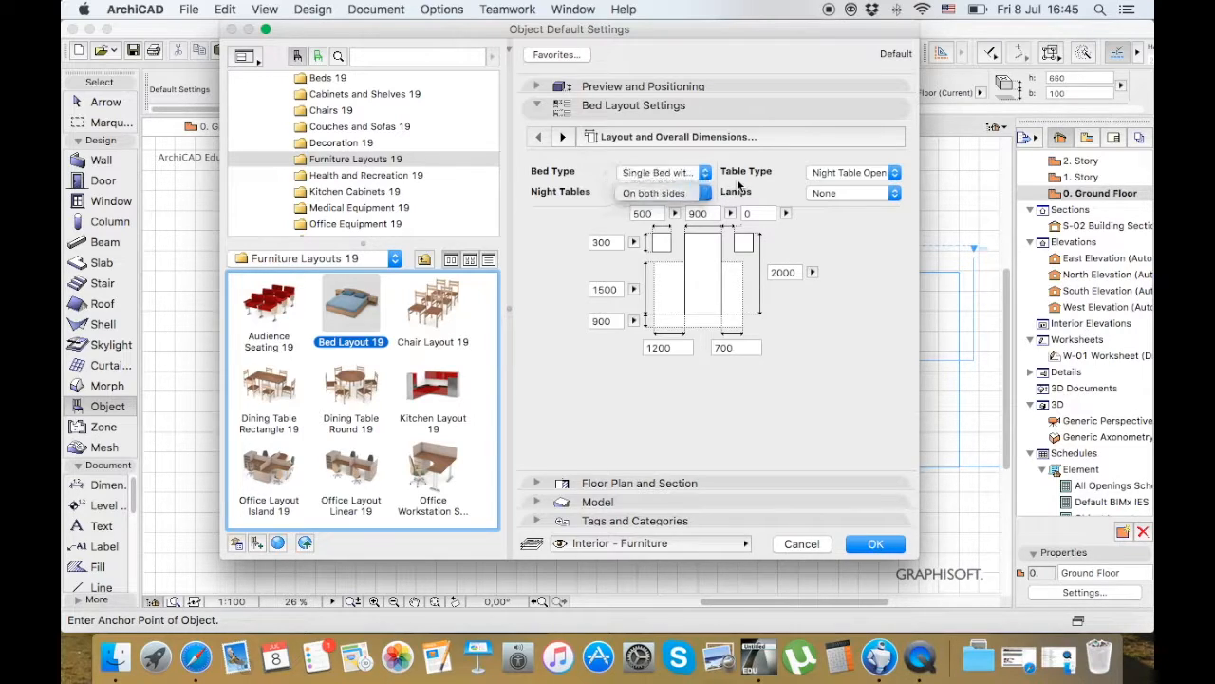
Examine Bed Layout 19's night table types, its preview and positioning, and its floor plan and section settings
{"action": "left_click", "coordinate": [889, 173]}
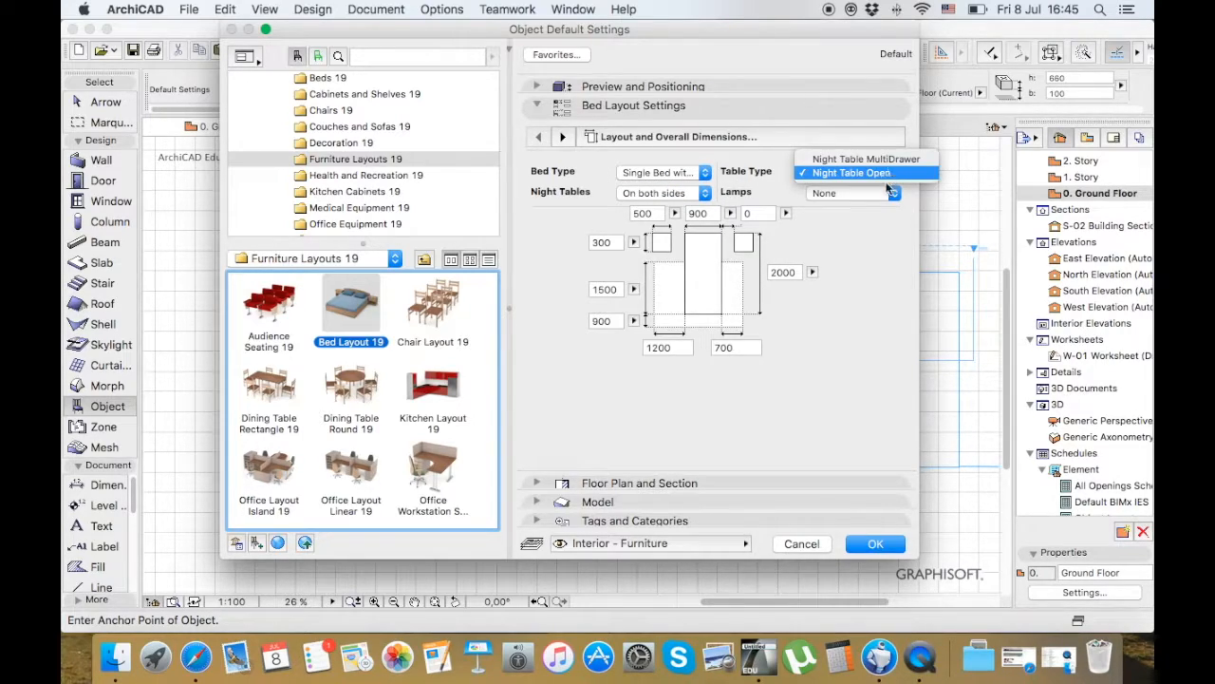
{"action": "left_click", "coordinate": [853, 258]}
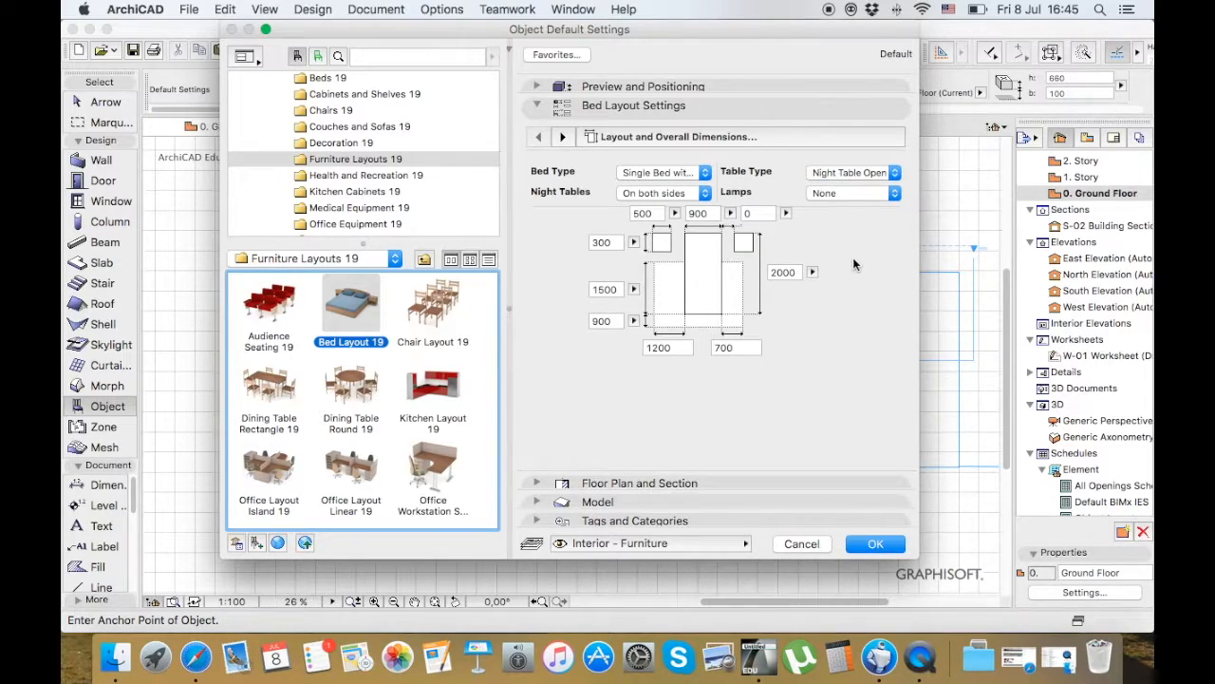
{"action": "left_click", "coordinate": [538, 87]}
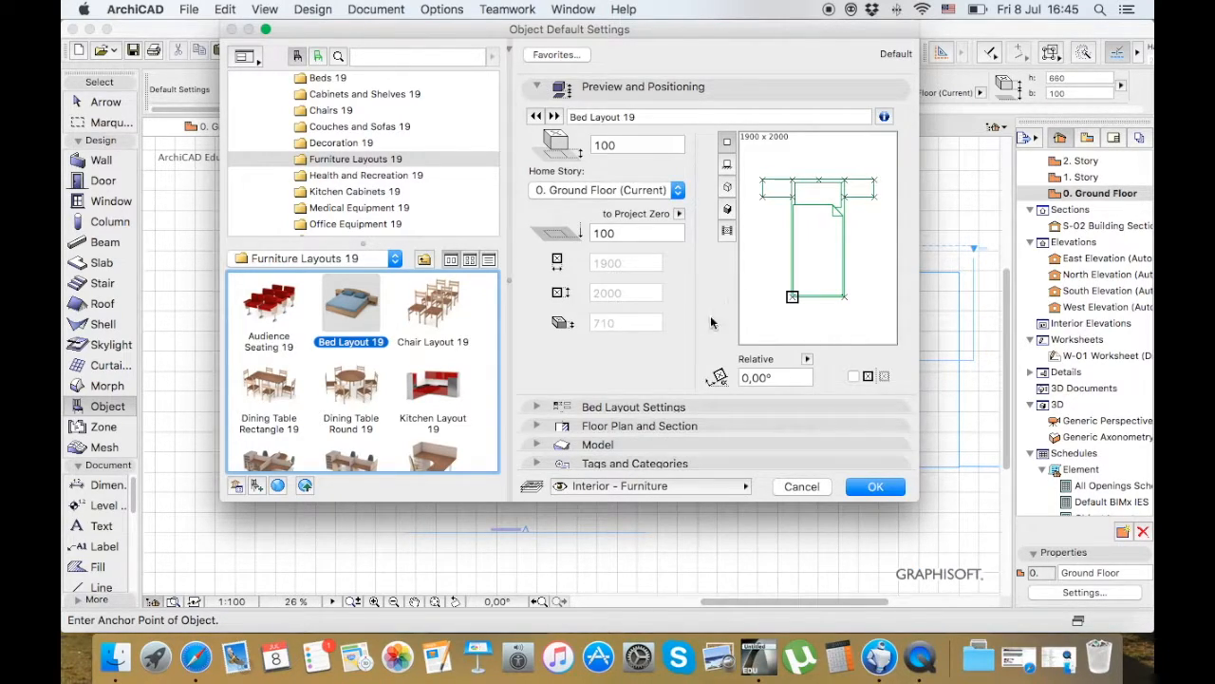
{"action": "left_click", "coordinate": [536, 408]}
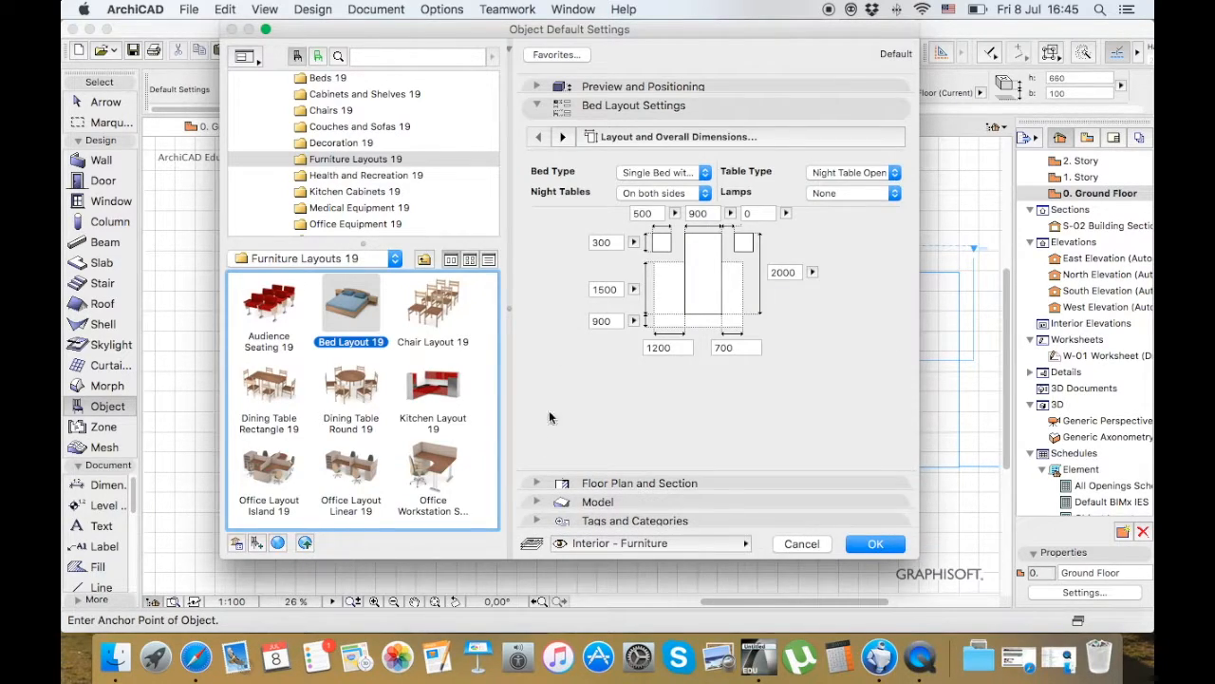
{"action": "left_click", "coordinate": [537, 485]}
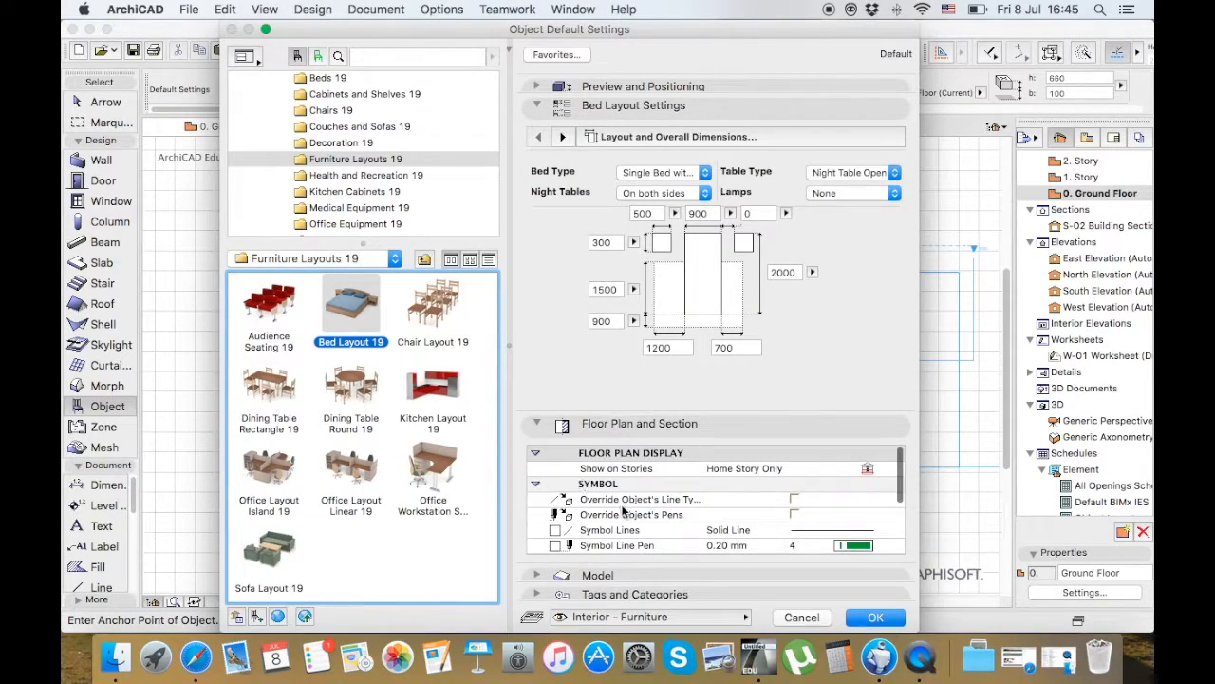
{"action": "scroll", "coordinate": [722, 536], "scroll_direction": "down", "scroll_amount": 1}
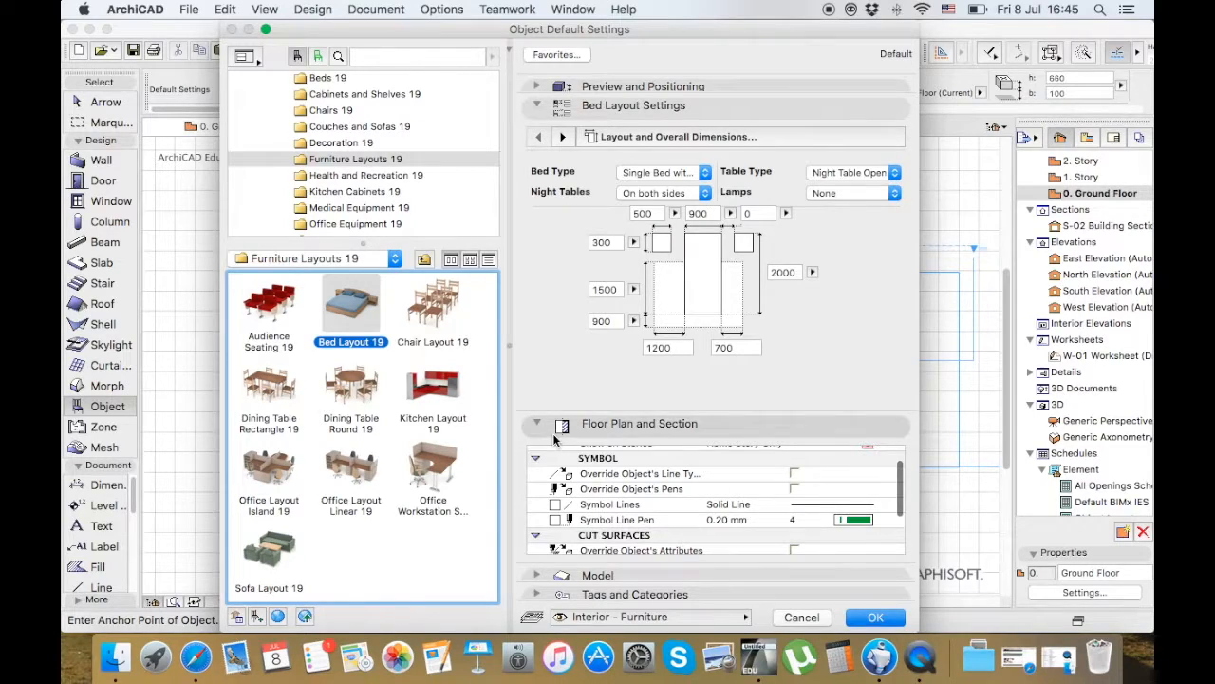
View the layout settings of the round dining table, kitchen, office workstation, chair, audience seating and sofa objects
{"action": "left_click", "coordinate": [339, 391]}
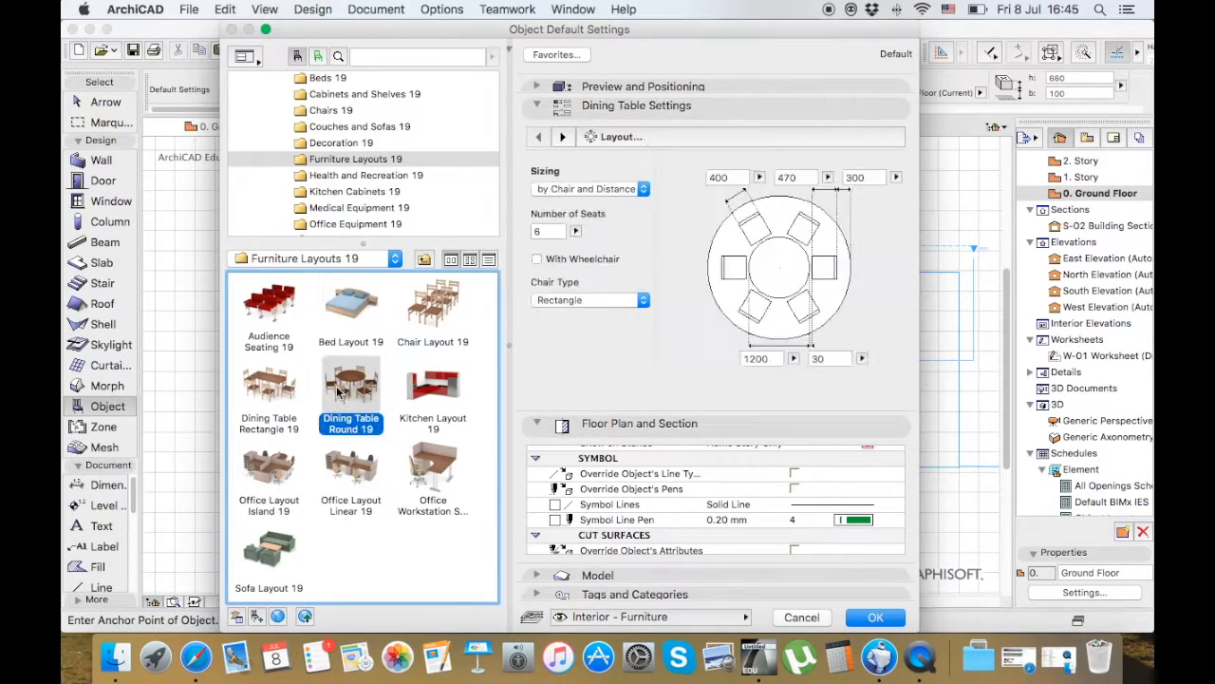
{"action": "left_click", "coordinate": [450, 401]}
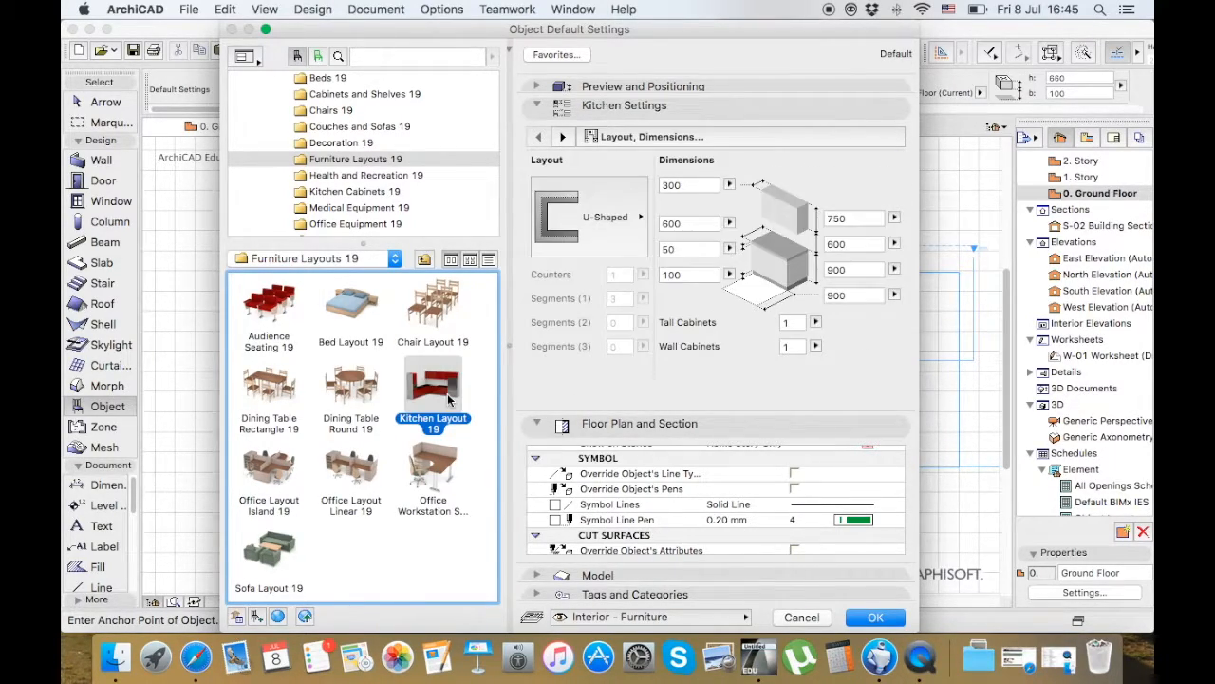
{"action": "left_click", "coordinate": [430, 470]}
{"action": "left_click", "coordinate": [427, 300]}
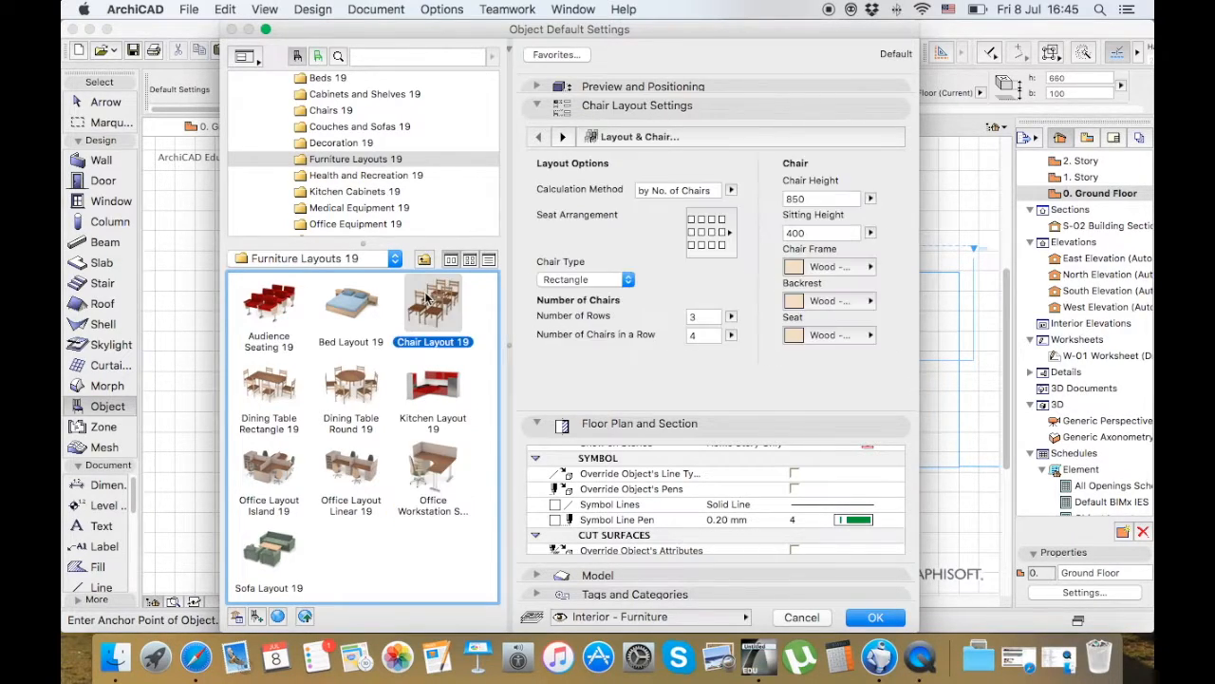
{"action": "left_click", "coordinate": [261, 339]}
{"action": "left_click", "coordinate": [287, 560]}
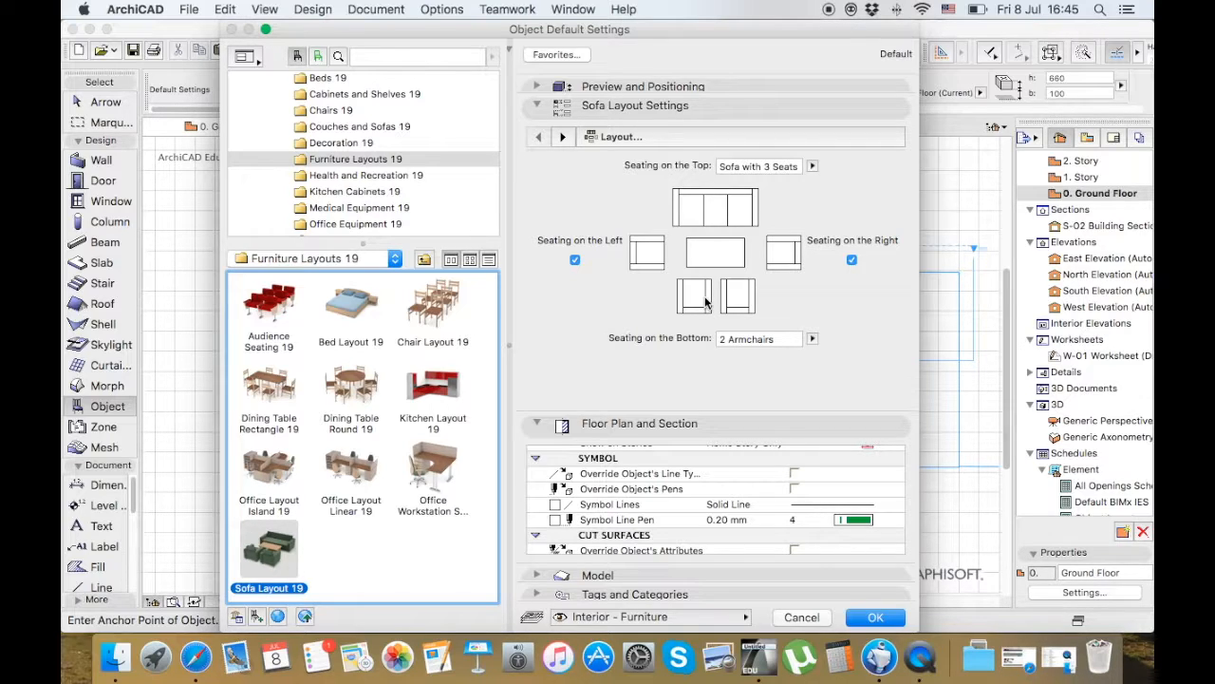
Collapse the Basic Library and view the Garden 19 folder under 2.2 Site Improvements 19 in the Visualization library
{"action": "scroll", "coordinate": [304, 142], "scroll_direction": "up", "scroll_amount": 5}
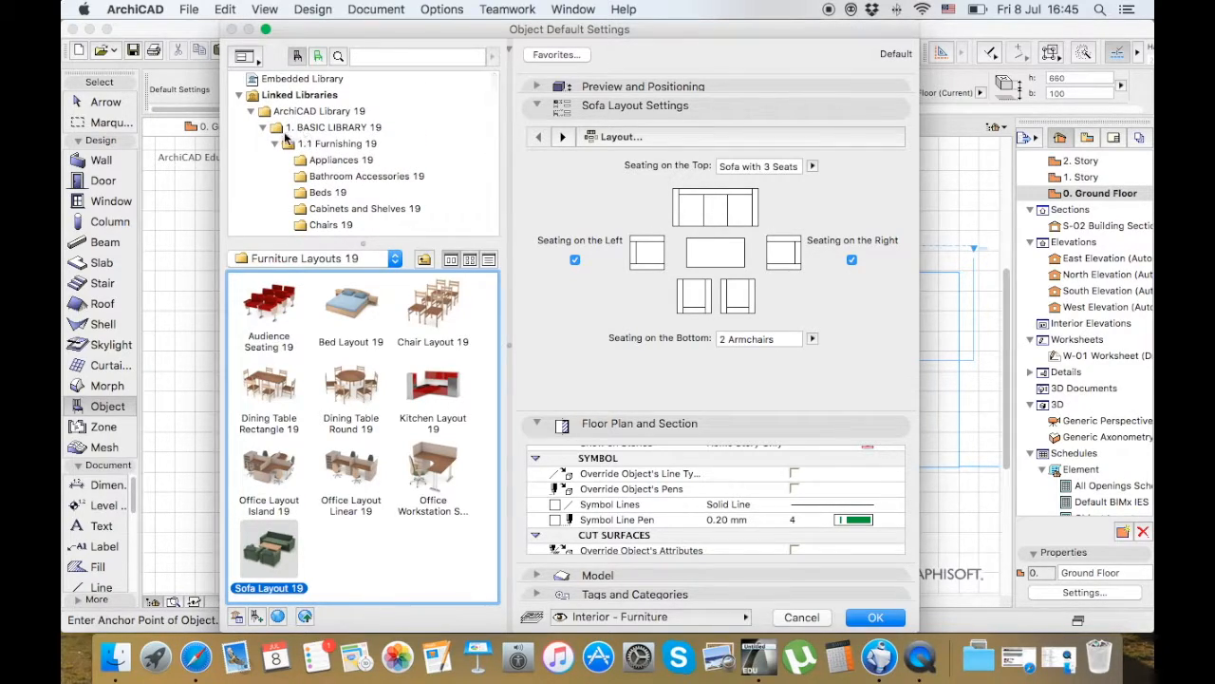
{"action": "left_click", "coordinate": [263, 129]}
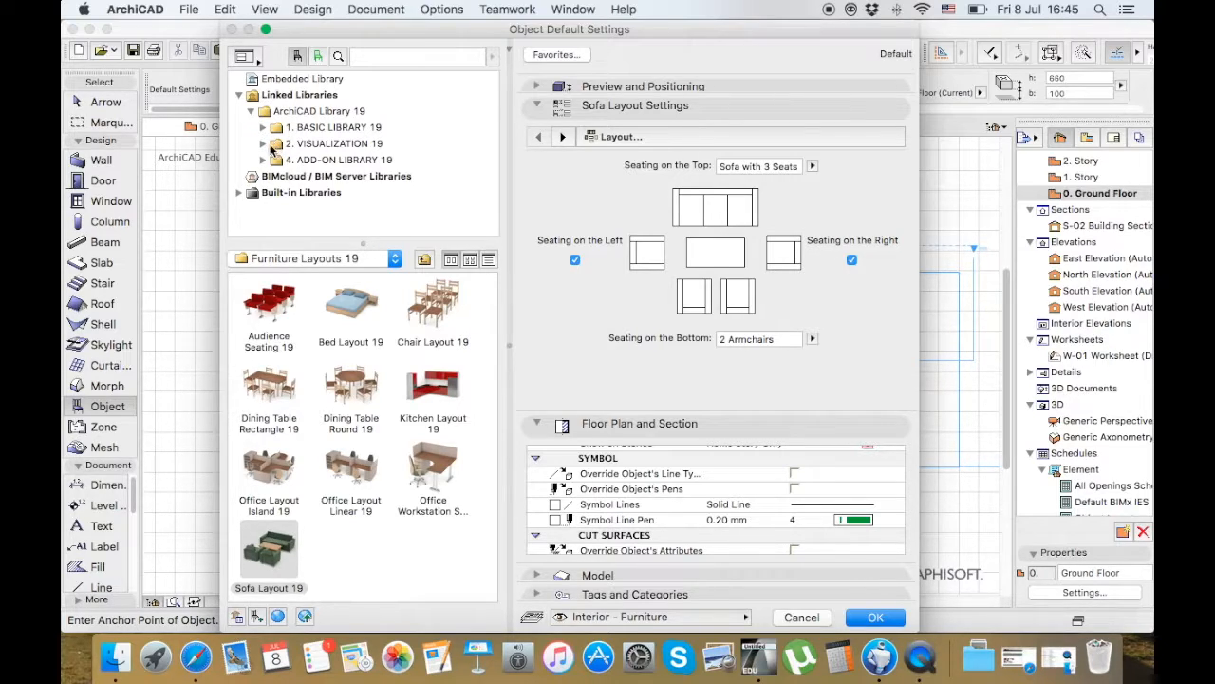
{"action": "left_click", "coordinate": [263, 144]}
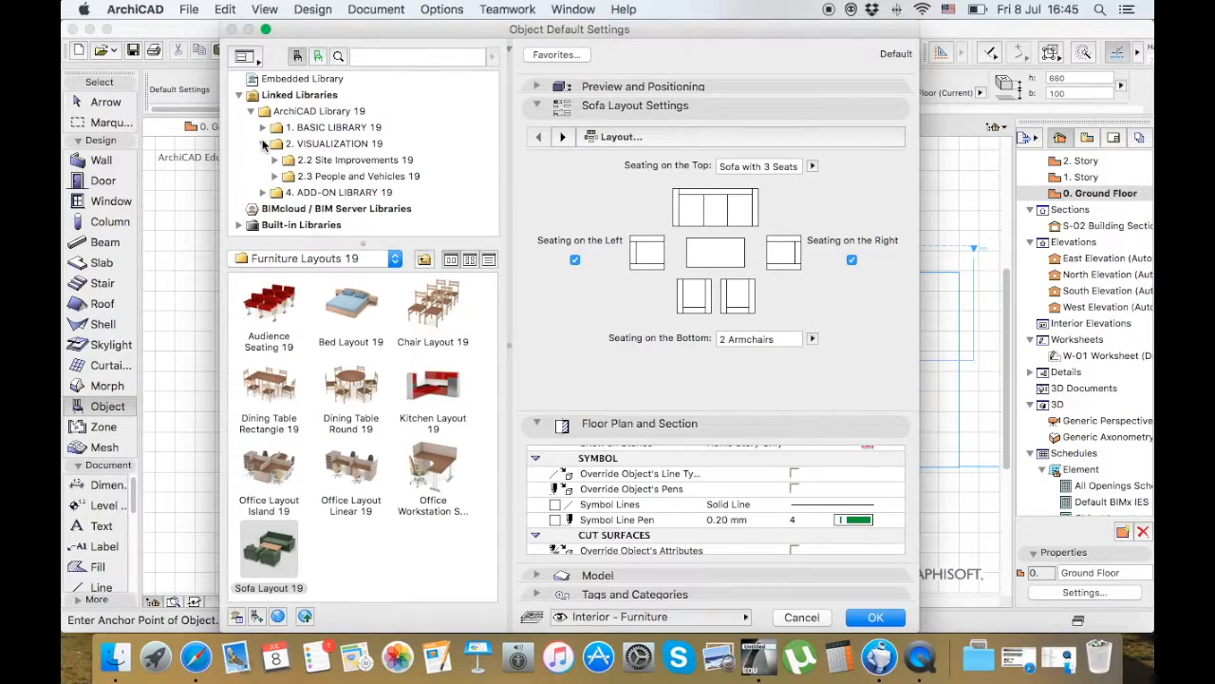
{"action": "left_click", "coordinate": [275, 160]}
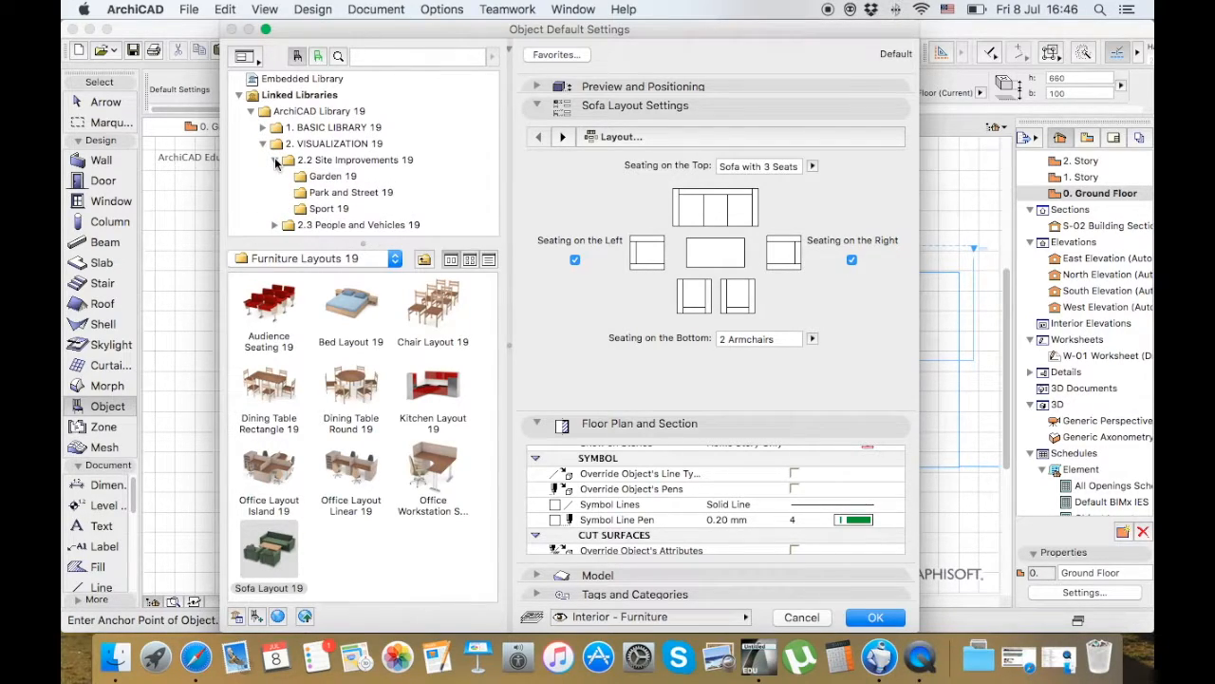
{"action": "left_click", "coordinate": [330, 181]}
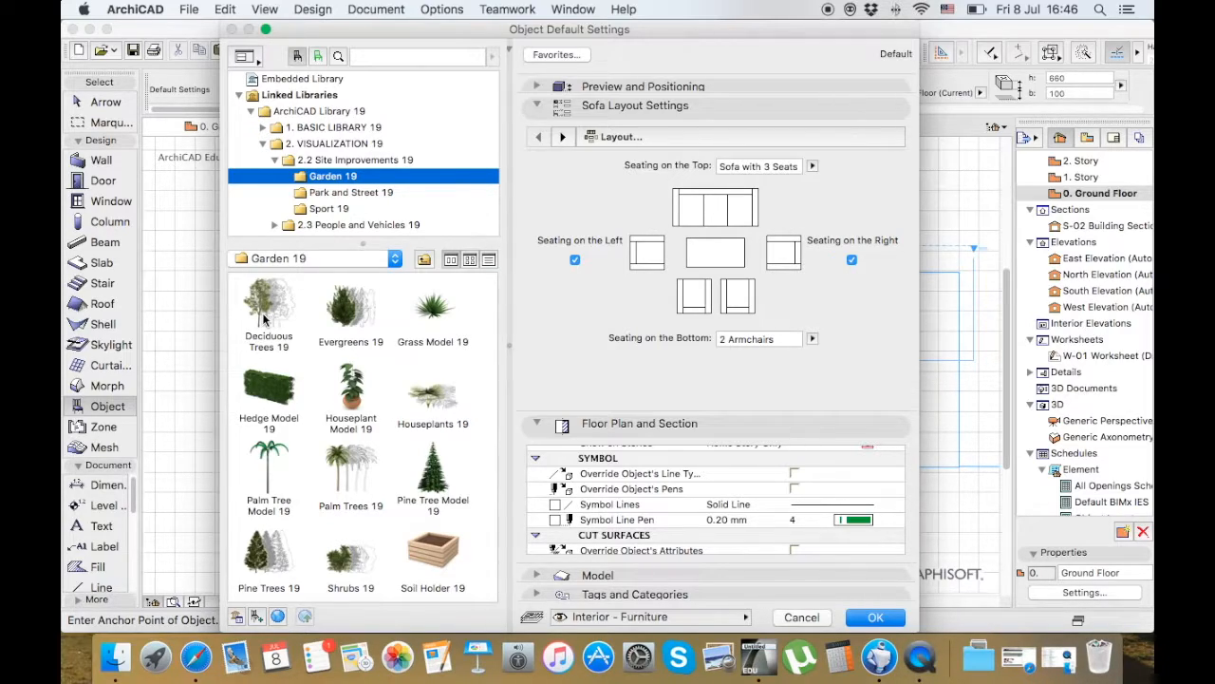
Preview Deciduous Trees 19 and Pine Tree Model 19 in the shaded 3D view, rotating the pine to 45°
{"action": "left_click", "coordinate": [539, 86]}
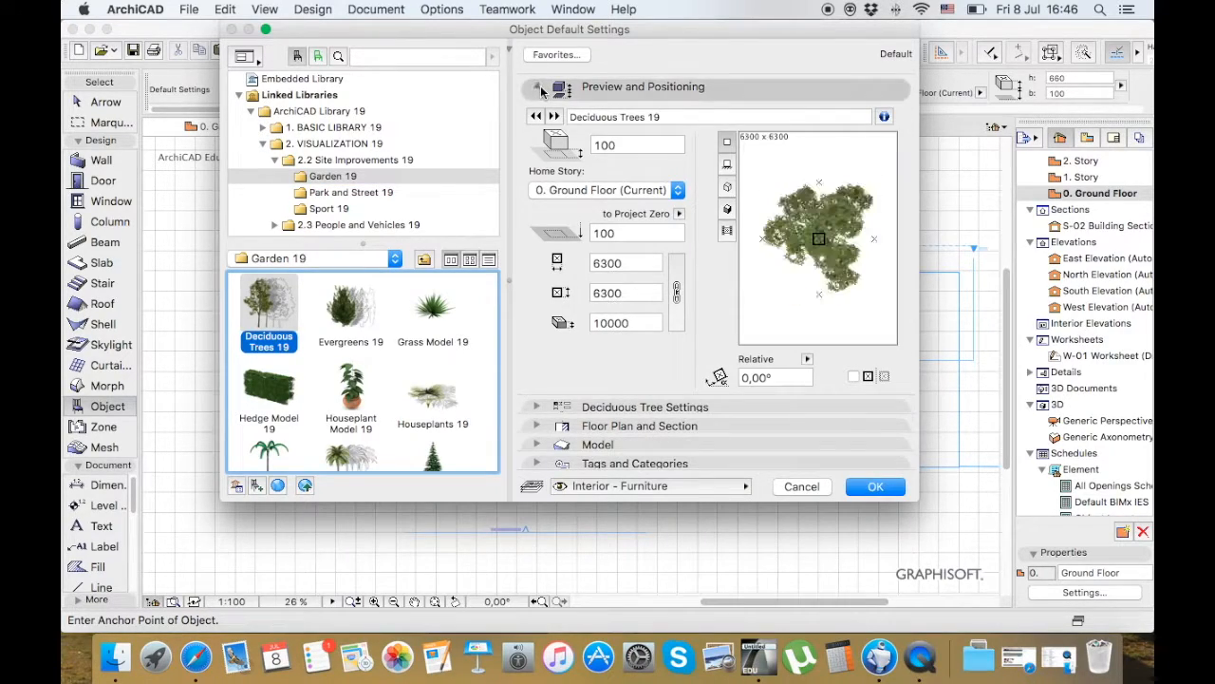
{"action": "left_click", "coordinate": [538, 86]}
{"action": "left_click", "coordinate": [537, 87]}
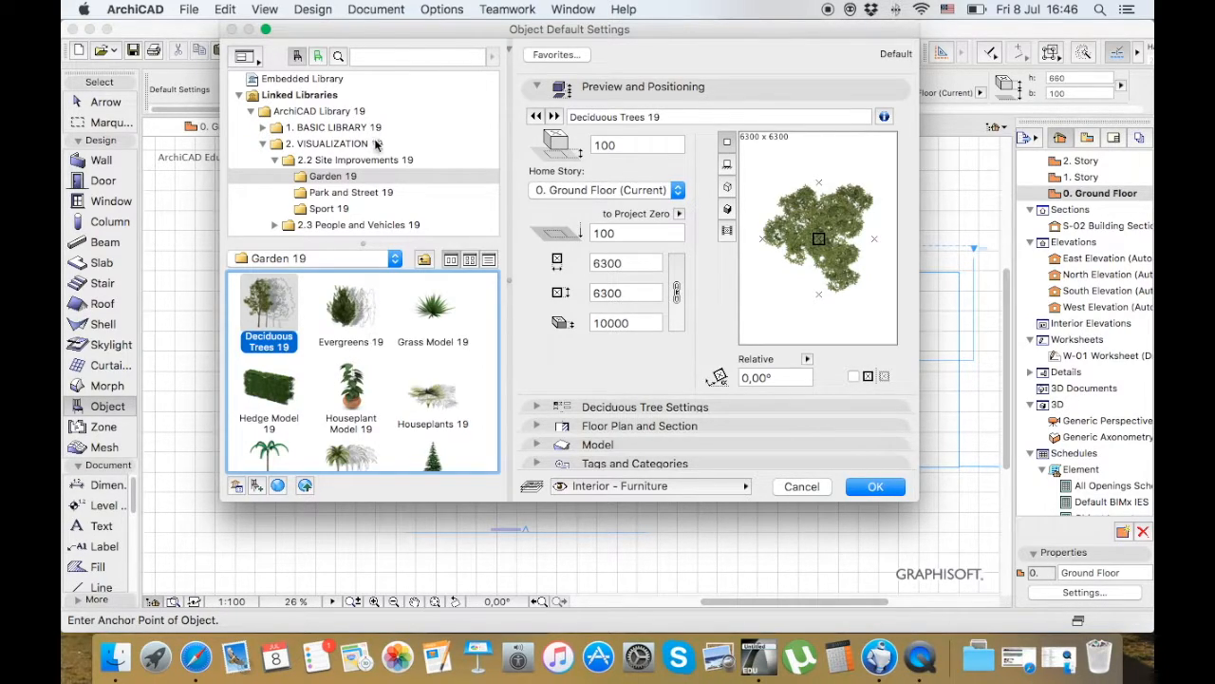
{"action": "left_click", "coordinate": [728, 209]}
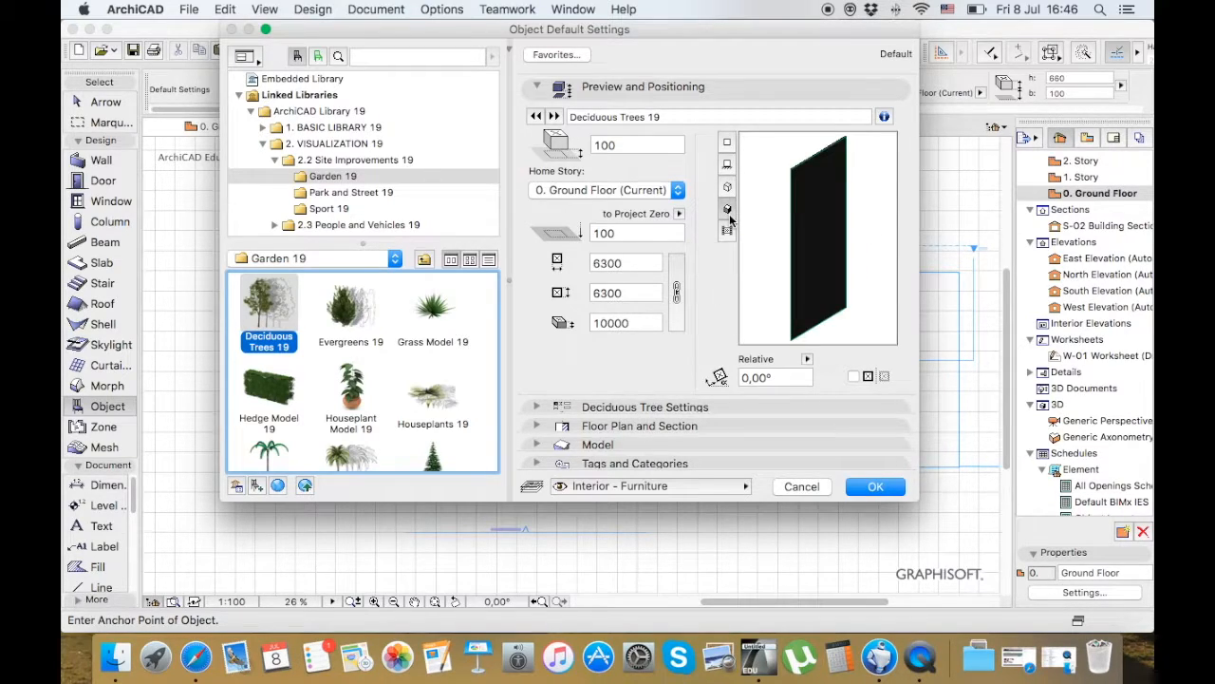
{"action": "left_click", "coordinate": [784, 220]}
{"action": "scroll", "coordinate": [300, 389], "scroll_direction": "down", "scroll_amount": 2}
{"action": "scroll", "coordinate": [300, 389], "scroll_direction": "down", "scroll_amount": 2}
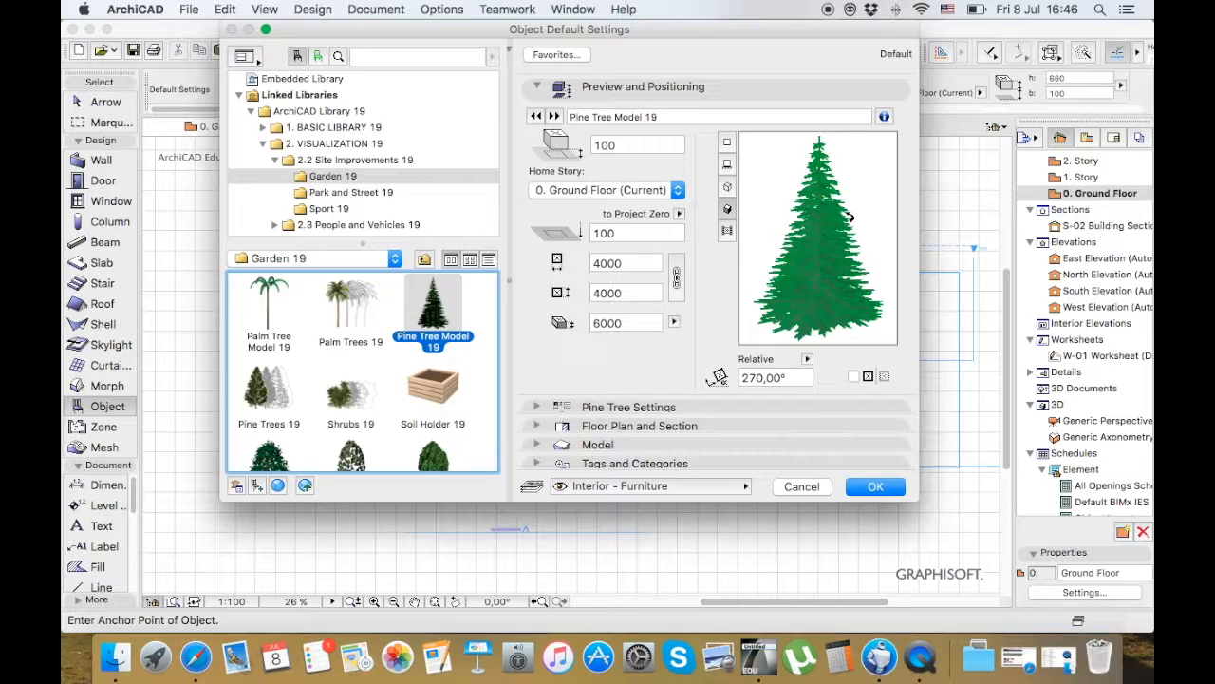
{"action": "left_click", "coordinate": [764, 240]}
{"action": "left_click", "coordinate": [765, 240]}
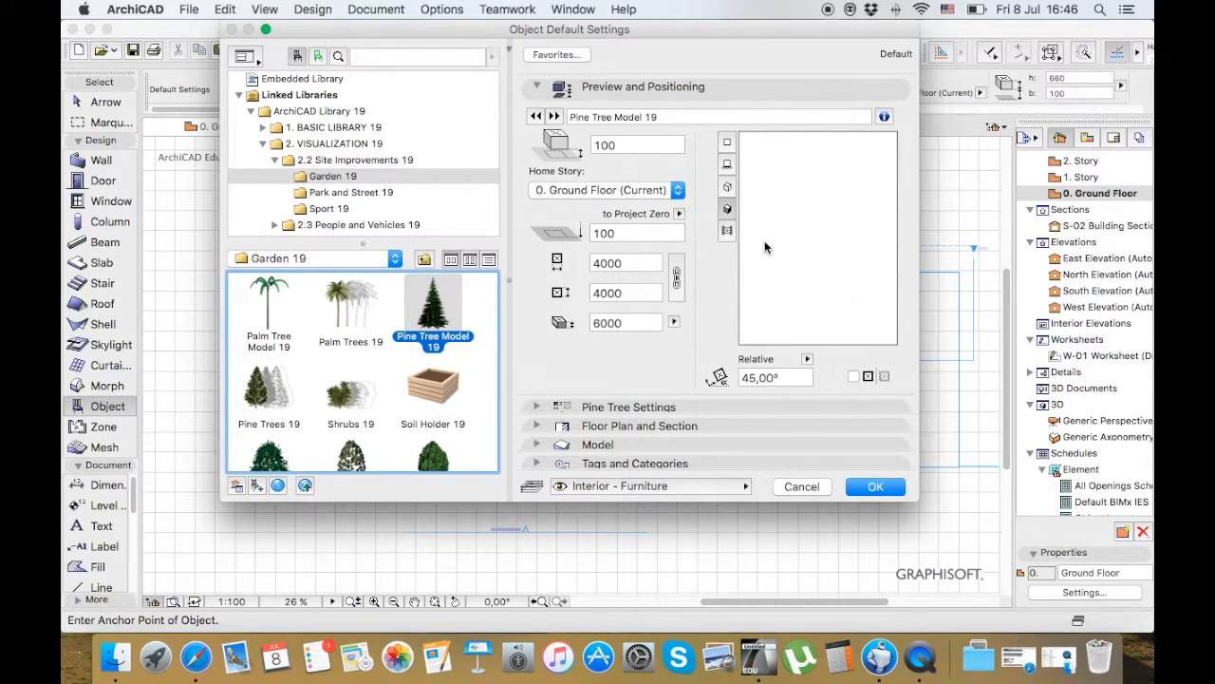
View the Park and Street 19 and Sport 19 folders, and expand 2.3 People and Vehicles 19
{"action": "left_click", "coordinate": [396, 192]}
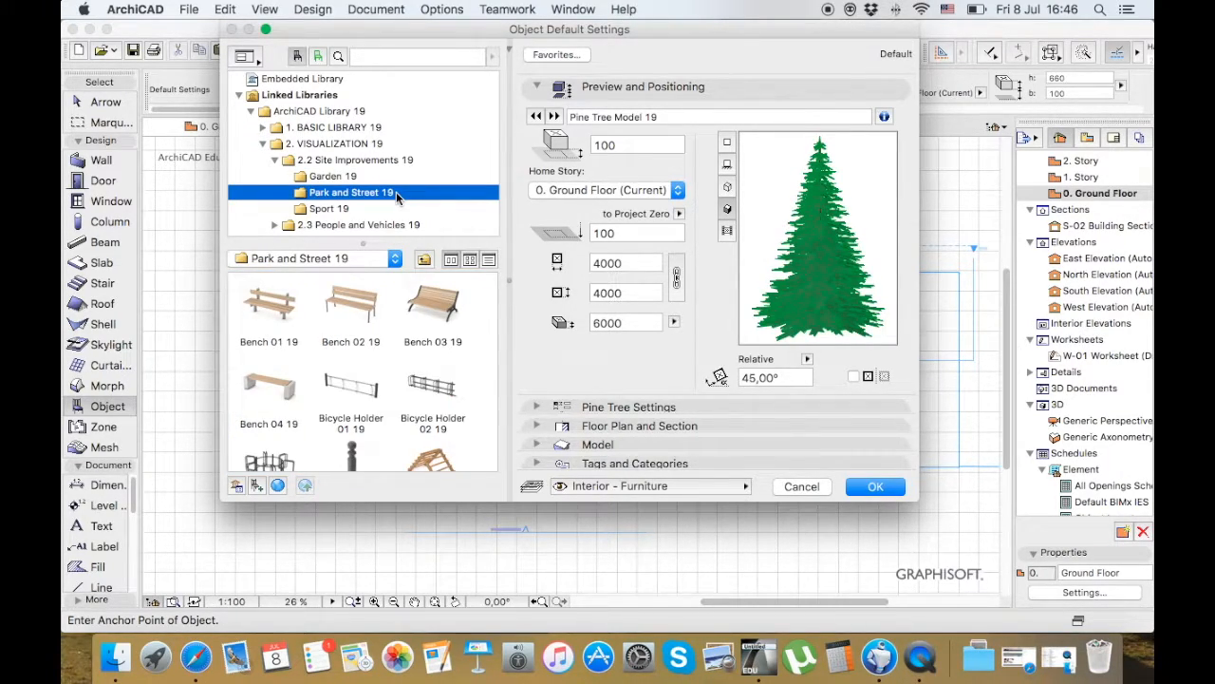
{"action": "left_click", "coordinate": [399, 208]}
{"action": "scroll", "coordinate": [404, 214], "scroll_direction": "down", "scroll_amount": 1}
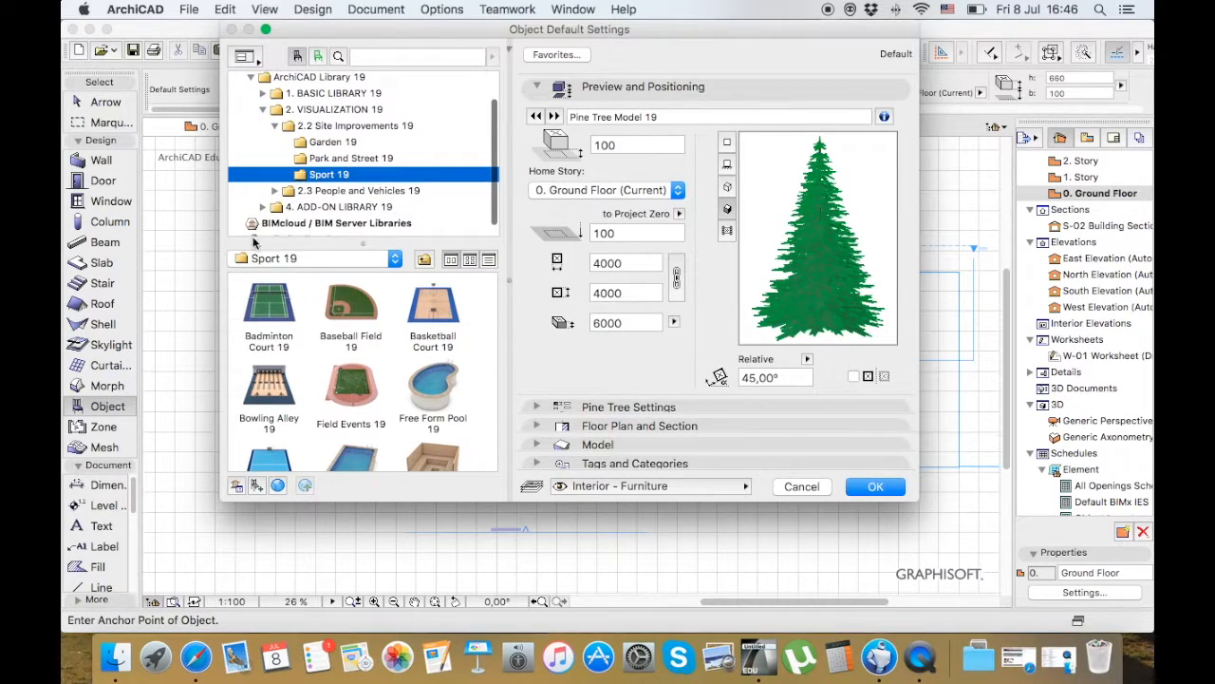
{"action": "left_click", "coordinate": [274, 188]}
{"action": "scroll", "coordinate": [276, 190], "scroll_direction": "down", "scroll_amount": 2}
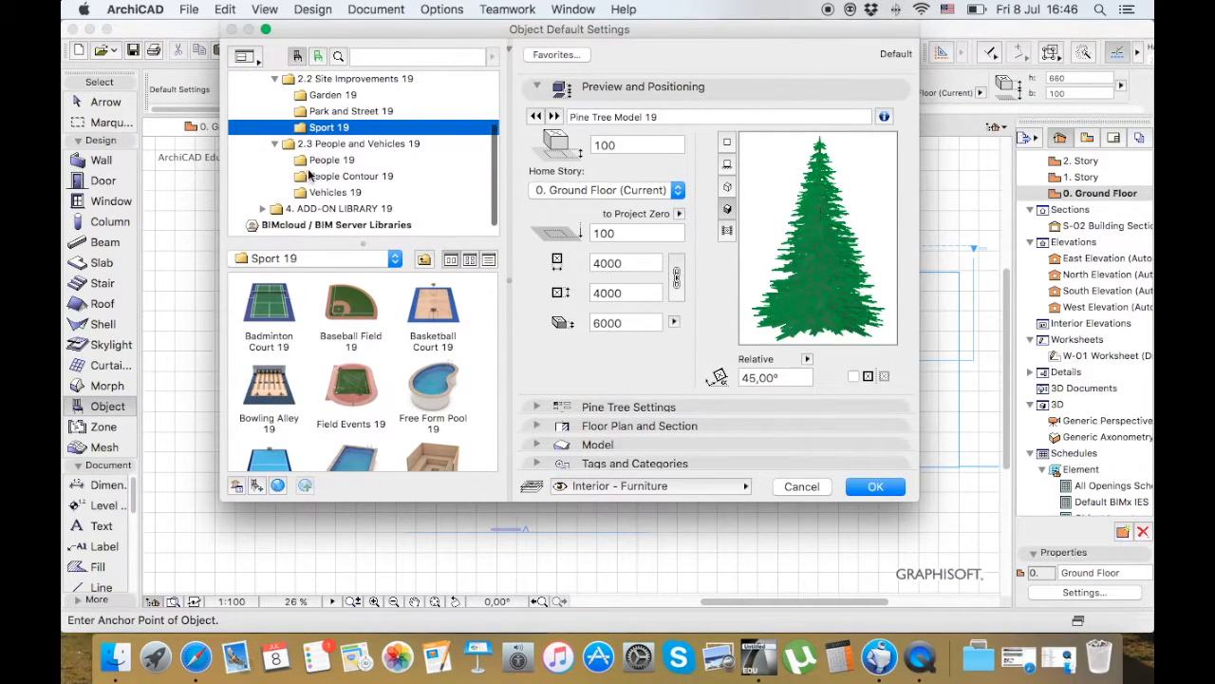
Preview Dancing Woman Contour 19 and Couple 2 Contour 19, view the Vehicles 19 folder, and close the object settings without applying them
{"action": "left_click", "coordinate": [368, 179]}
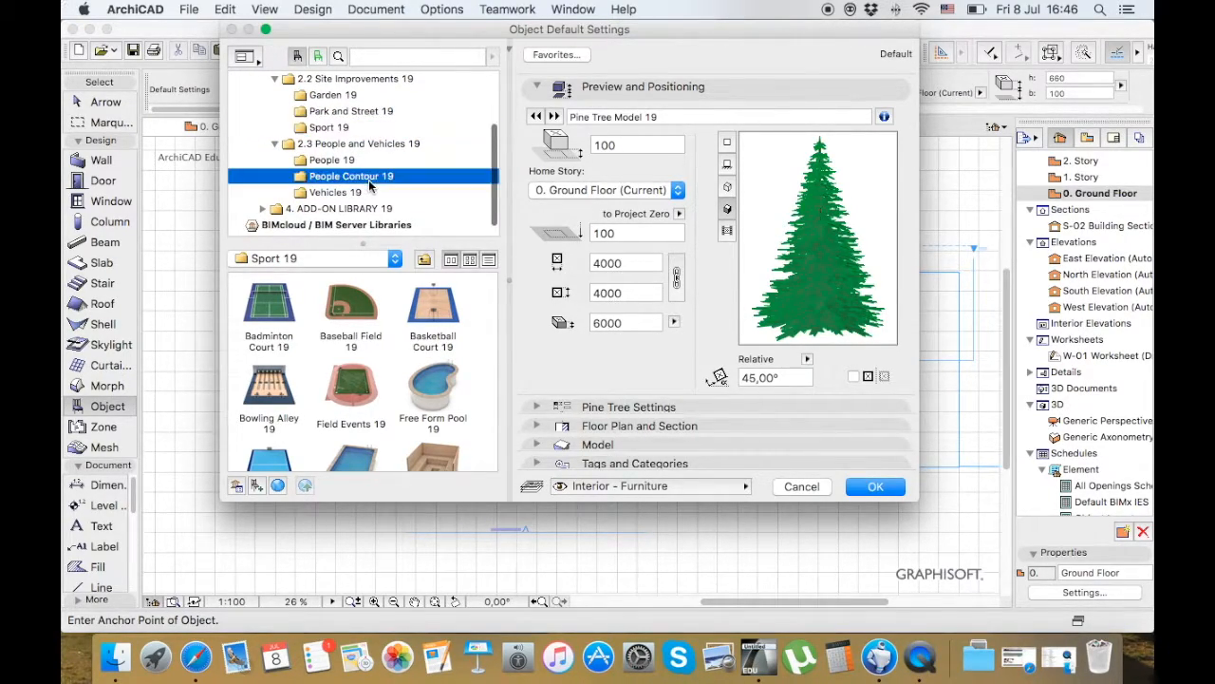
{"action": "left_click", "coordinate": [430, 302]}
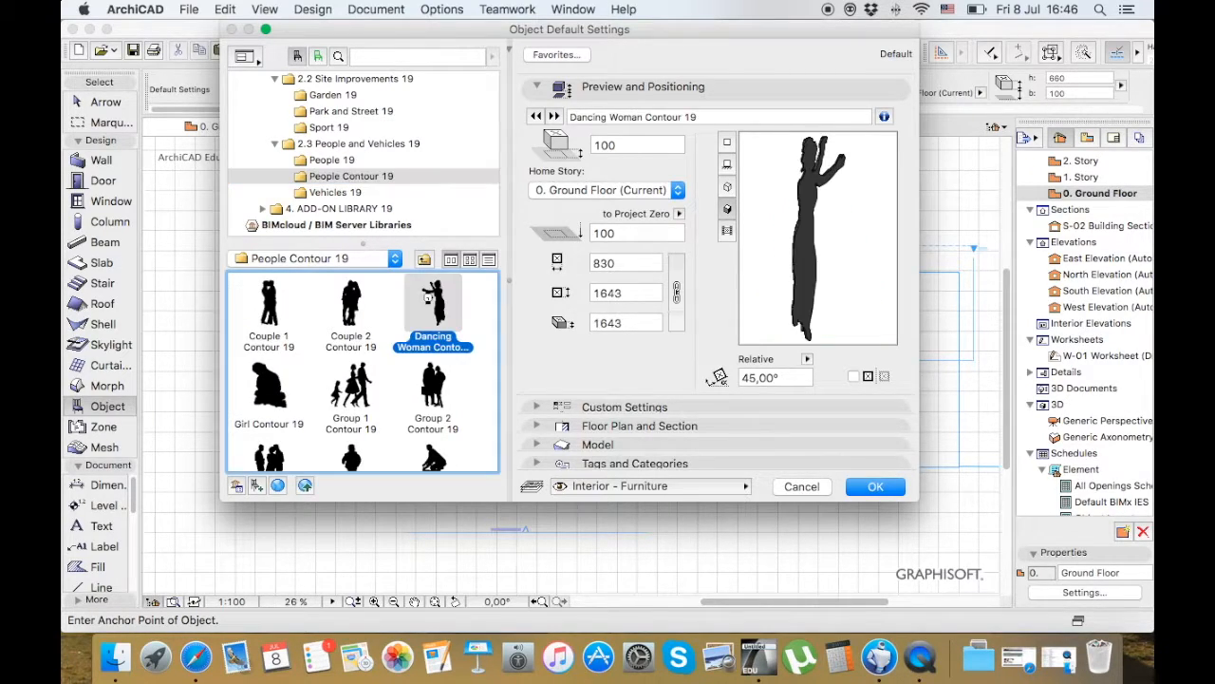
{"action": "left_click", "coordinate": [334, 316]}
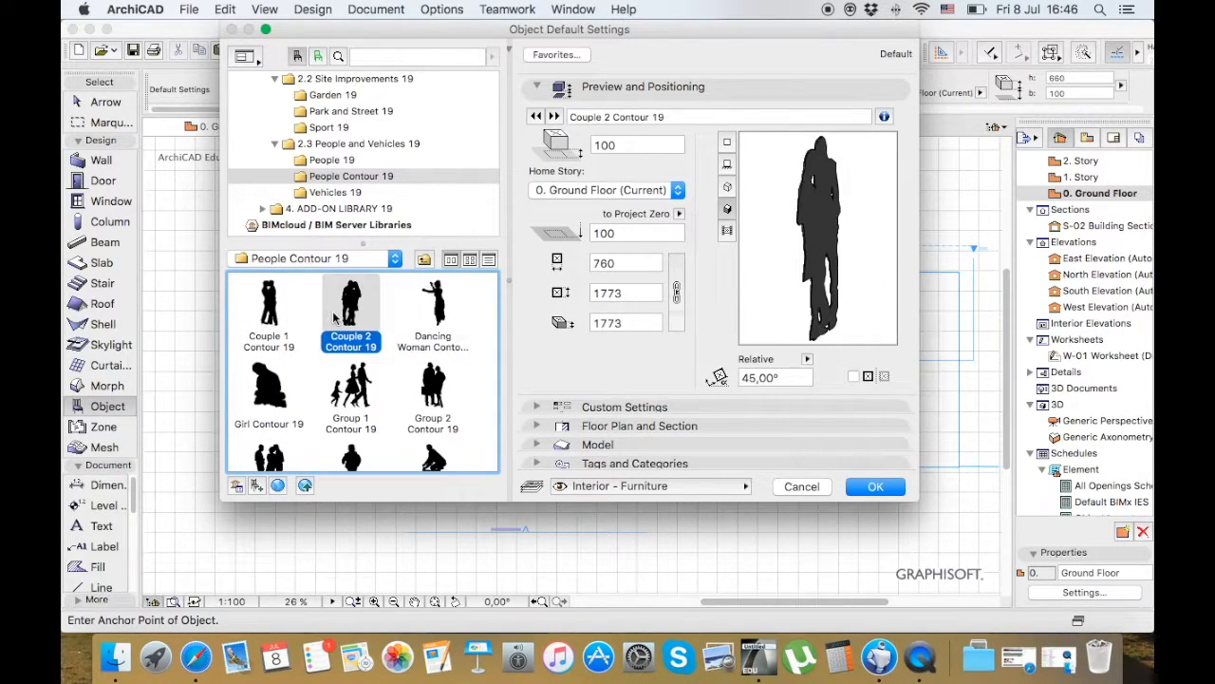
{"action": "left_click", "coordinate": [727, 164]}
{"action": "left_click", "coordinate": [380, 190]}
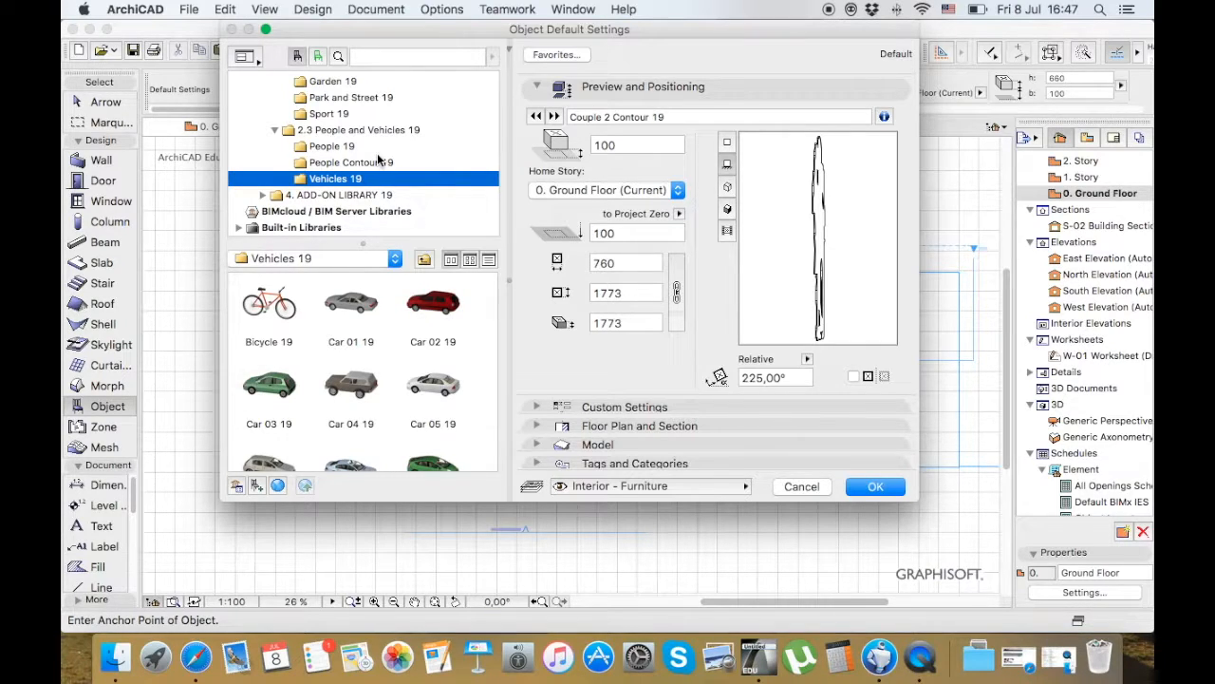
{"action": "left_click", "coordinate": [823, 488]}
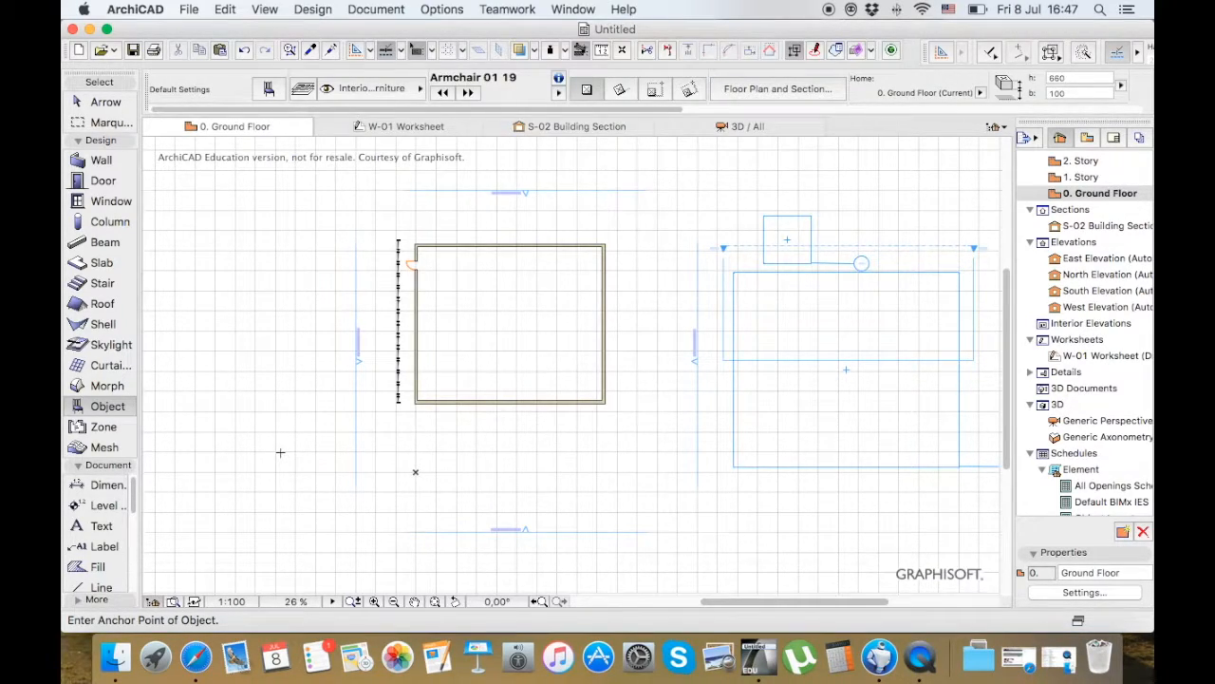
Draw a rectangular terrain mesh to the left of the walled room on the Ground Floor plan and view it in 3D
{"action": "left_click", "coordinate": [104, 427]}
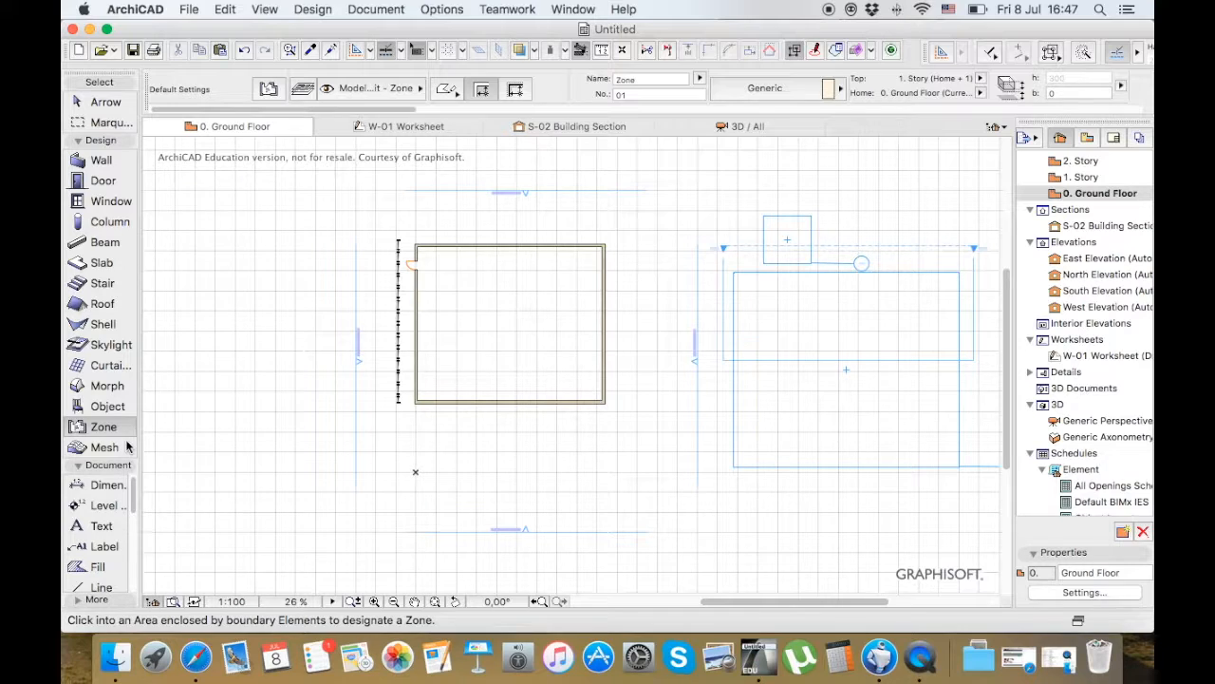
{"action": "left_click", "coordinate": [105, 446]}
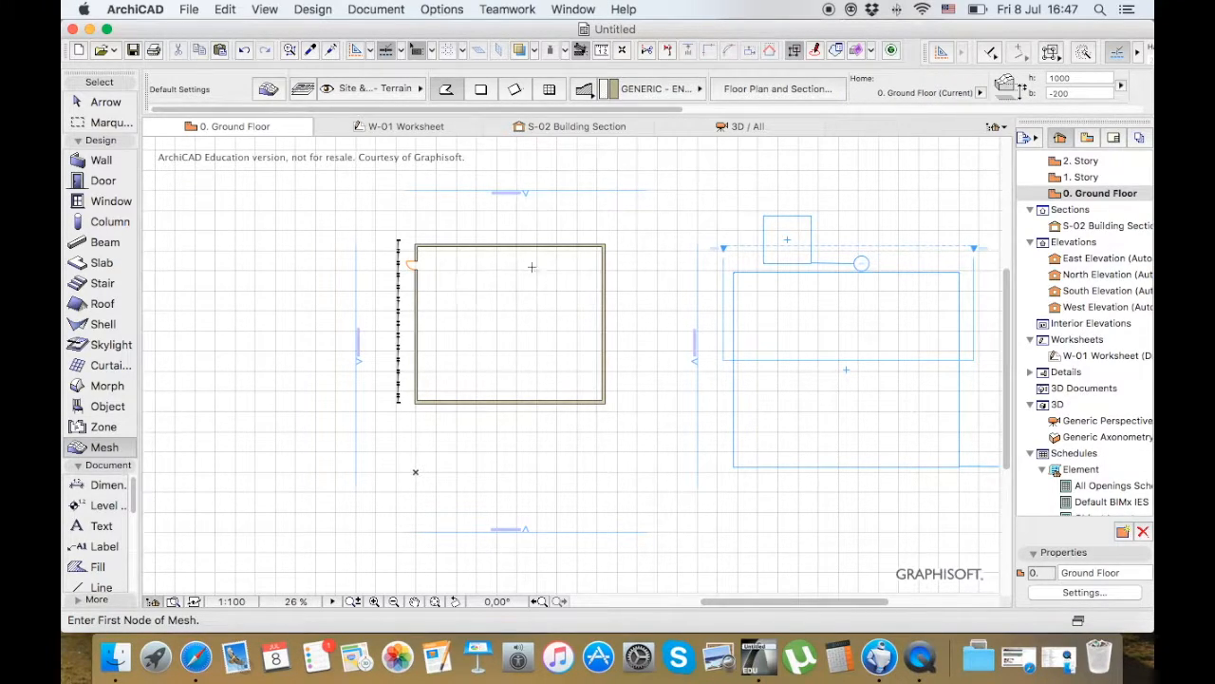
{"action": "scroll", "coordinate": [774, 253], "scroll_direction": "down", "scroll_amount": 2}
{"action": "scroll", "coordinate": [770, 252], "scroll_direction": "down", "scroll_amount": 1}
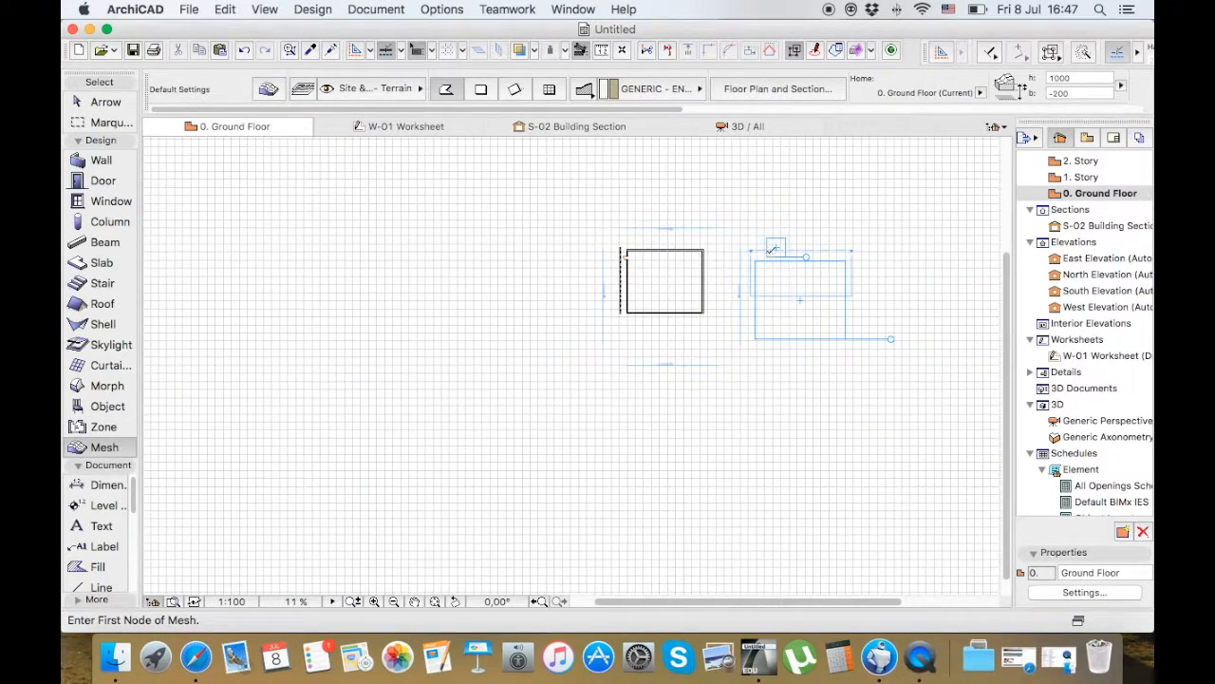
{"action": "left_click", "coordinate": [397, 223]}
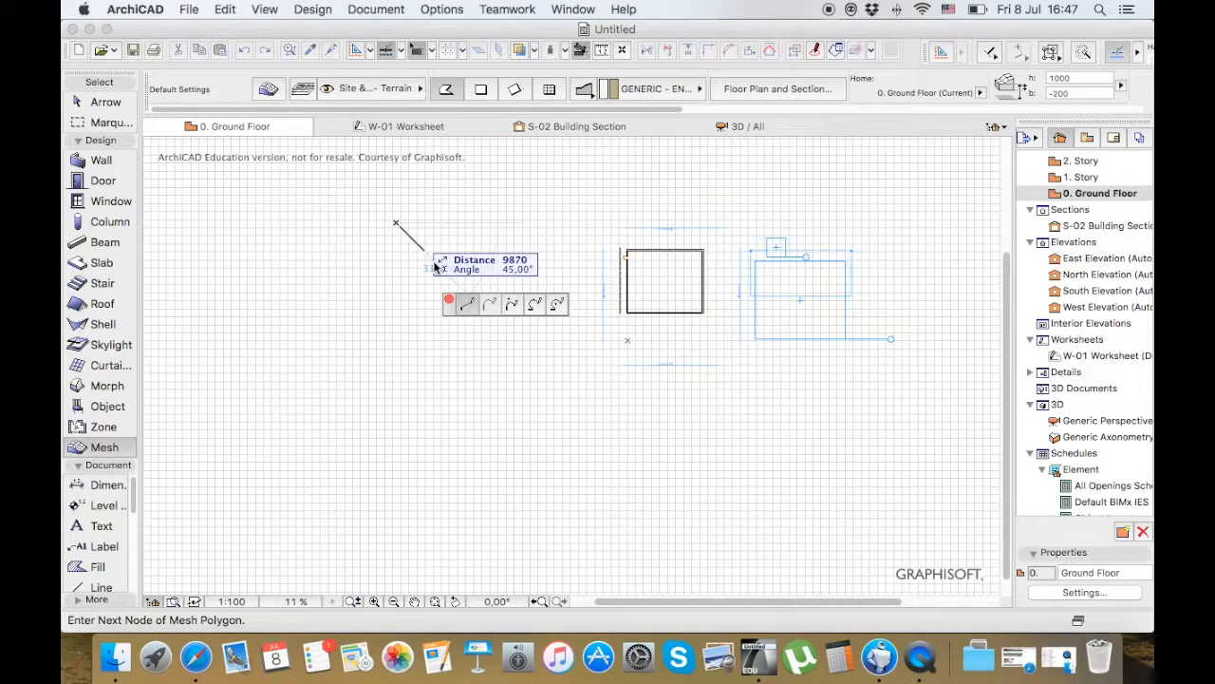
{"action": "left_click", "coordinate": [480, 89]}
{"action": "left_click", "coordinate": [559, 378]}
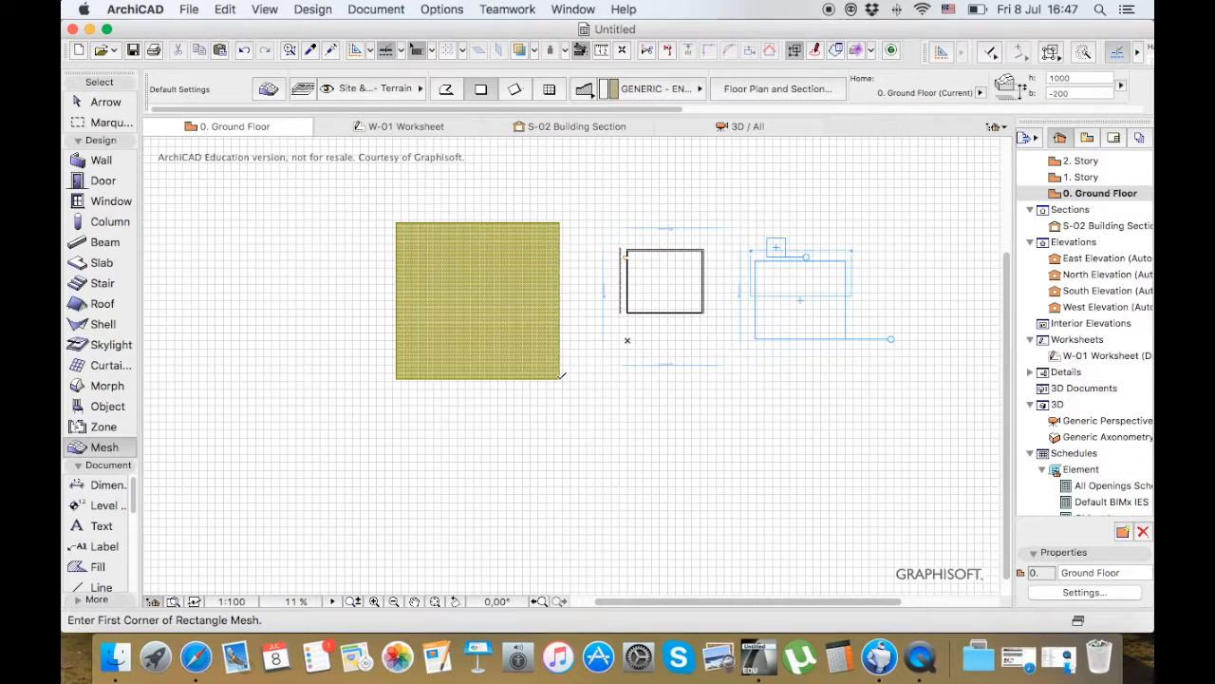
{"action": "left_click", "coordinate": [751, 125]}
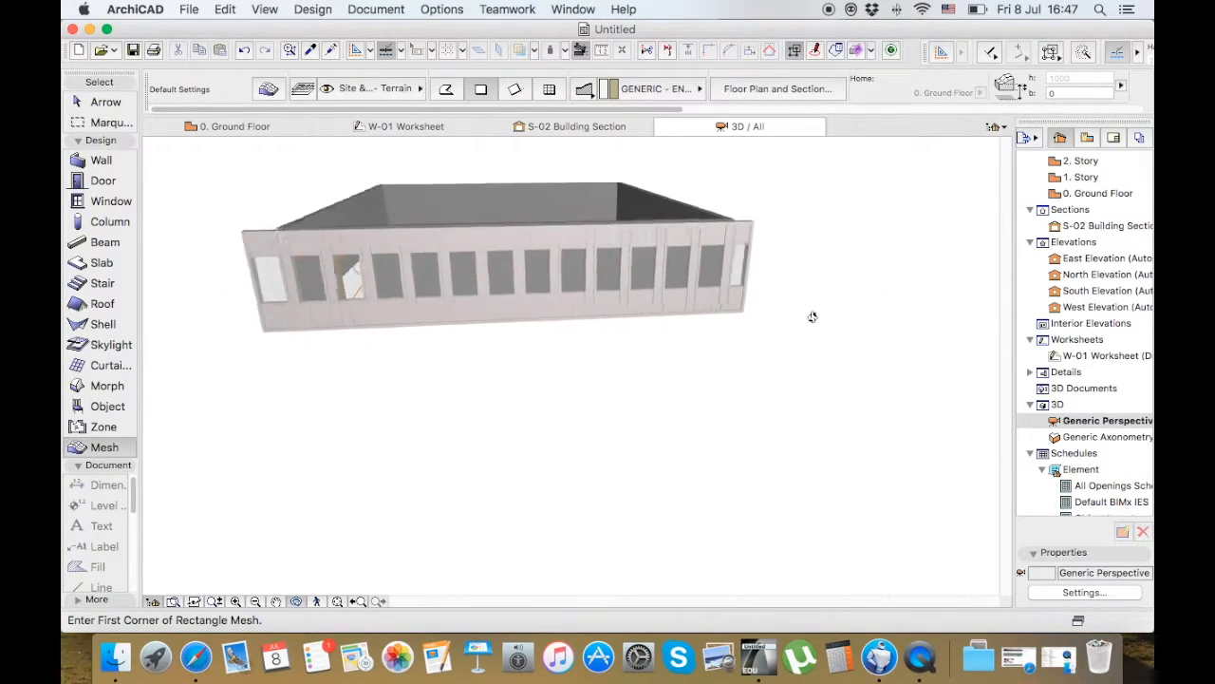
{"action": "scroll", "coordinate": [480, 177], "scroll_direction": "down", "scroll_amount": 10}
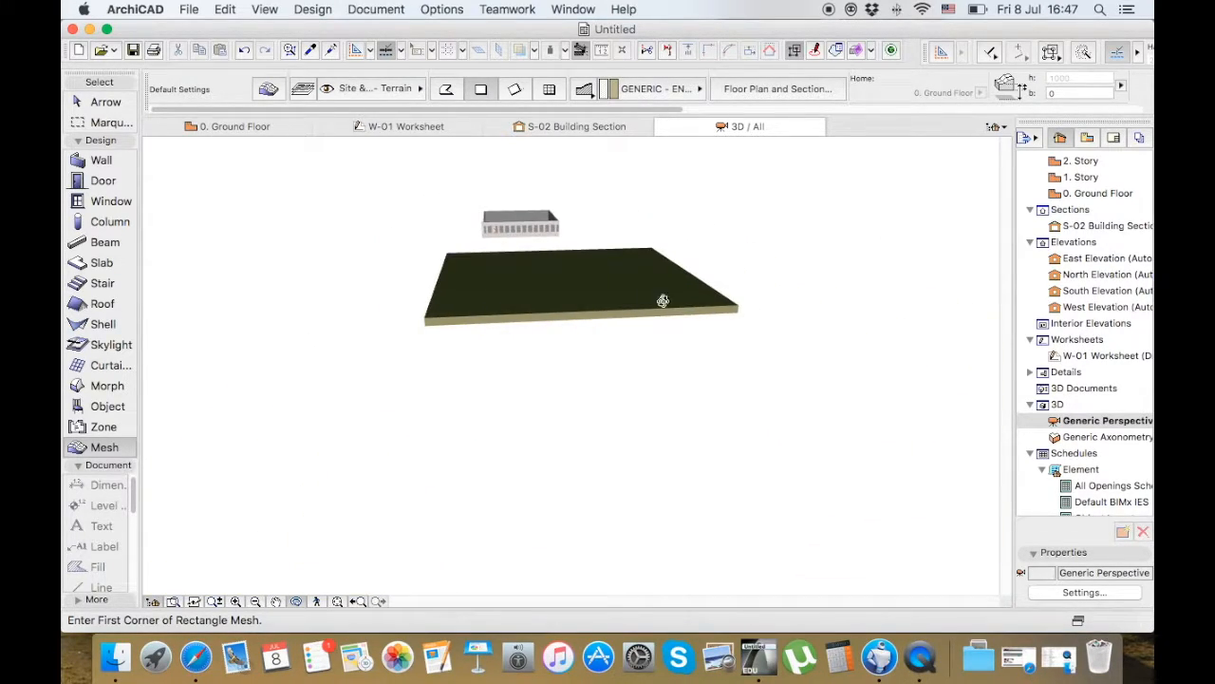
Examine the terrain mesh from above in the 3D view and return to the Ground Floor plan
{"action": "scroll", "coordinate": [640, 290], "scroll_direction": "up", "scroll_amount": 5}
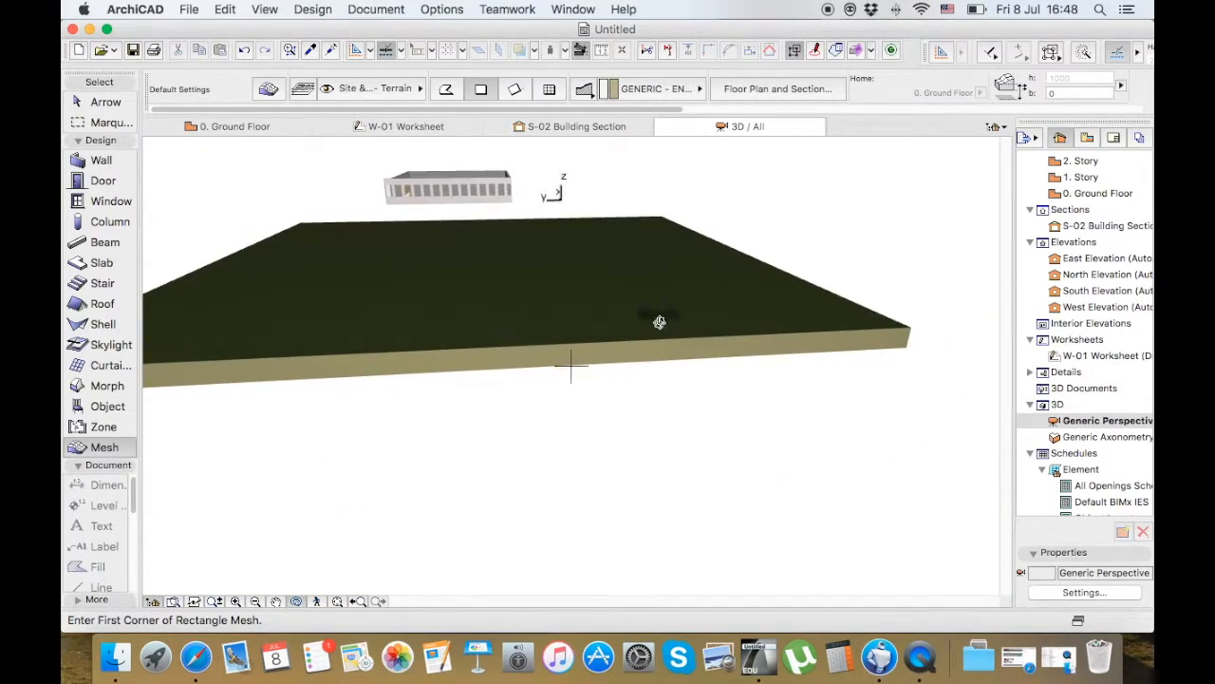
{"action": "left_click_drag", "start_coordinate": [667, 333], "coordinate": [681, 359]}
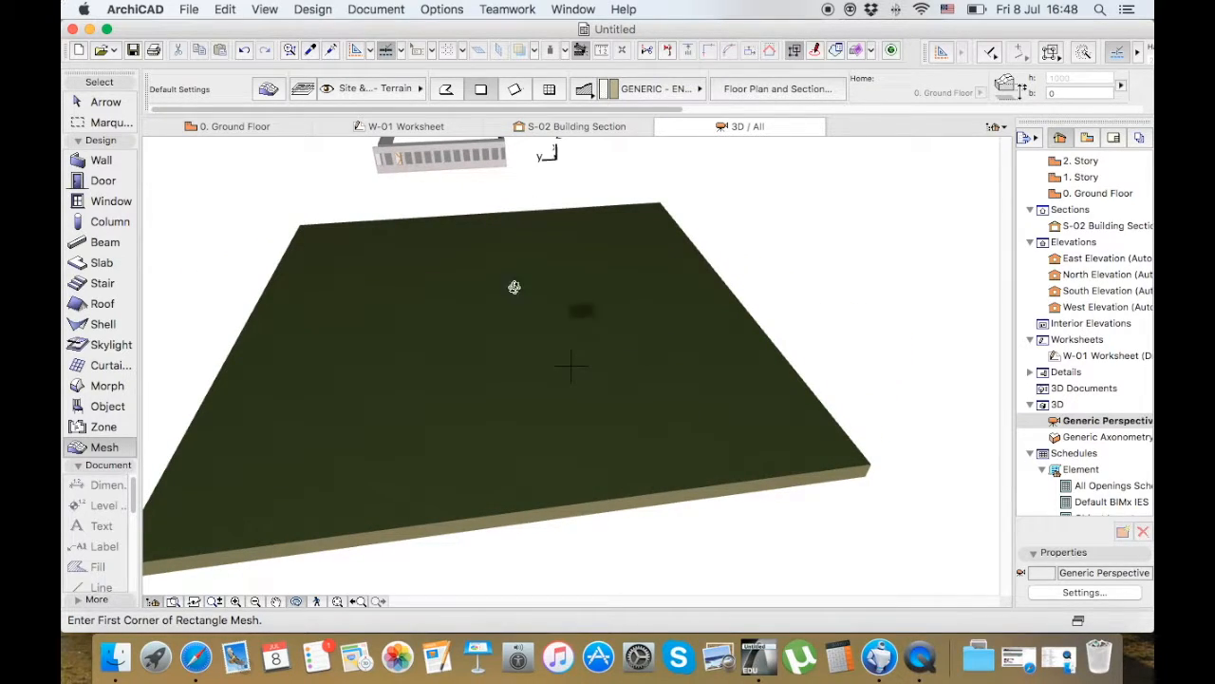
{"action": "left_click", "coordinate": [259, 129]}
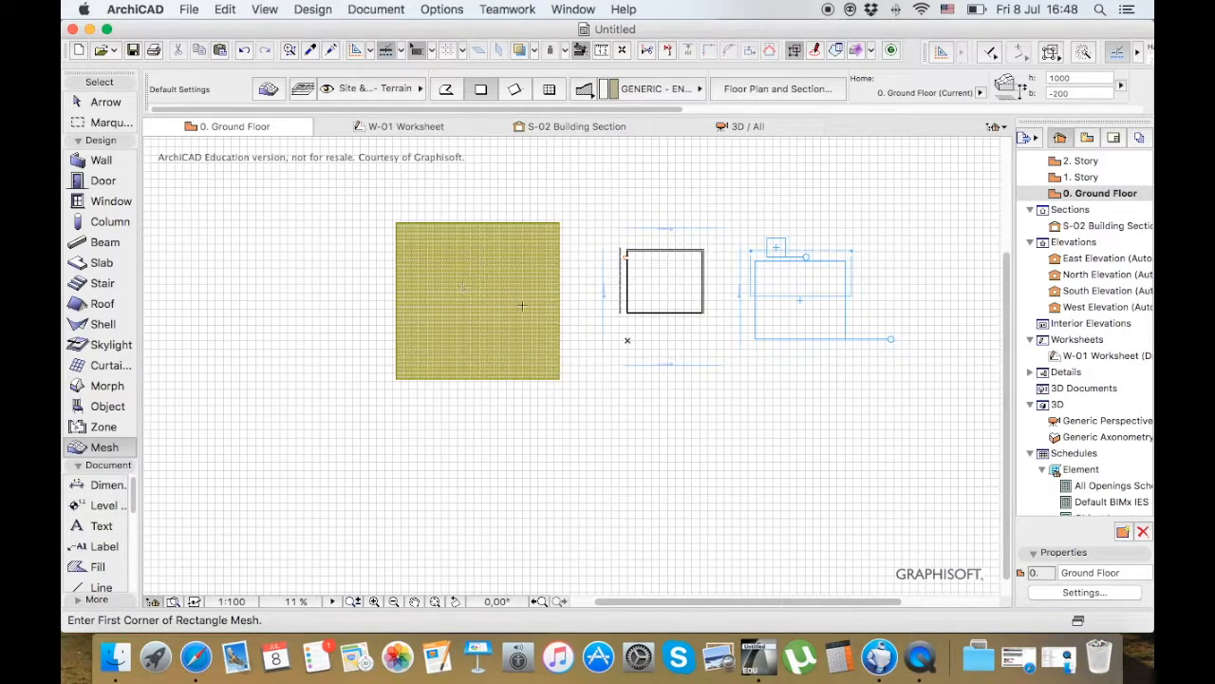
{"action": "scroll", "coordinate": [500, 306], "scroll_direction": "up", "scroll_amount": 5}
{"action": "scroll", "coordinate": [500, 305], "scroll_direction": "down", "scroll_amount": 4}
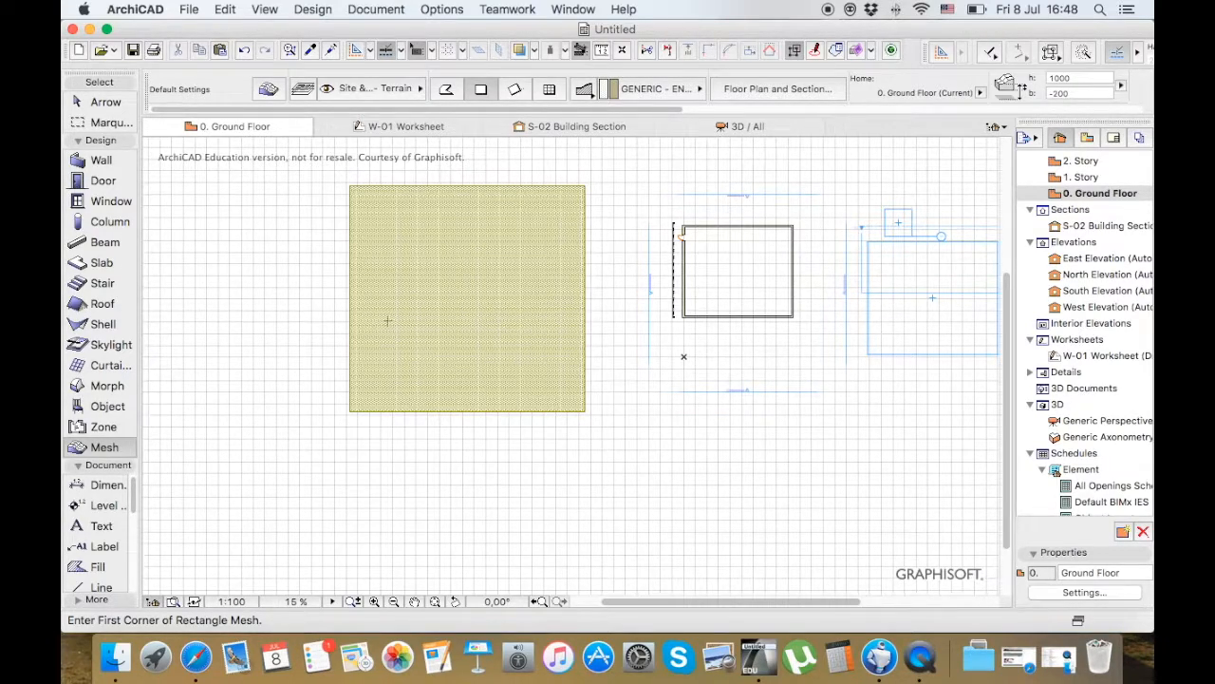
Dimension the terrain mesh's lower edge between its two corners, placing the dimension line just below the mesh
{"action": "left_click", "coordinate": [113, 143]}
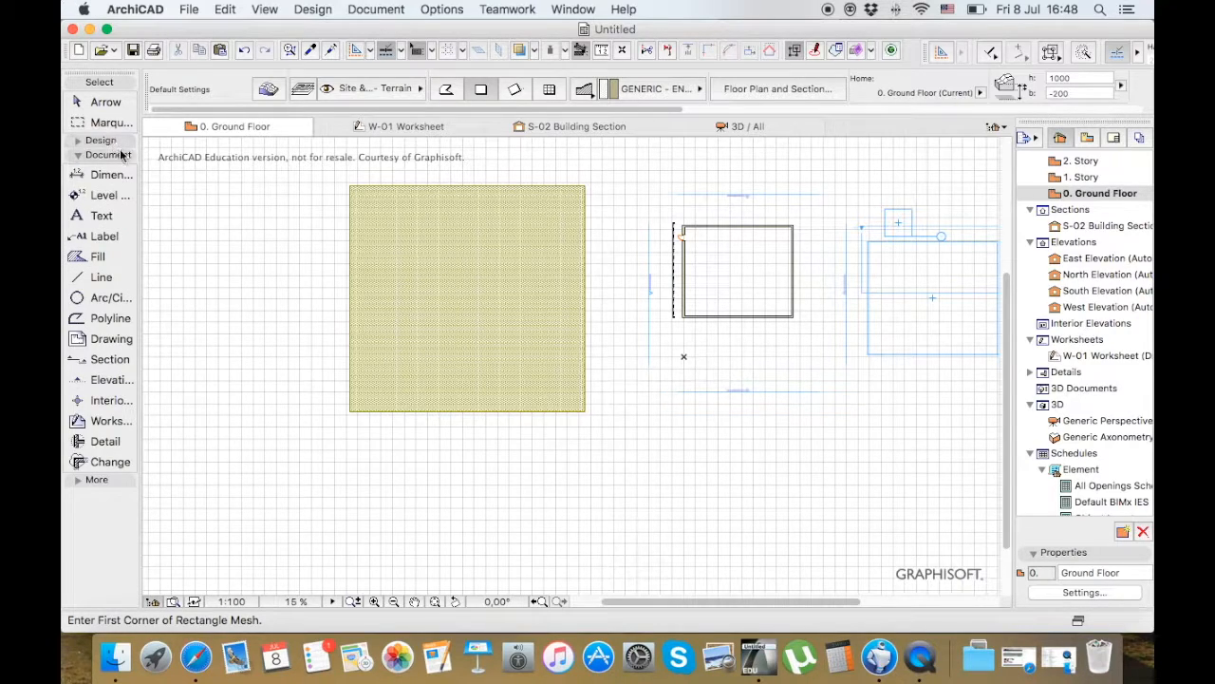
{"action": "left_click", "coordinate": [107, 175]}
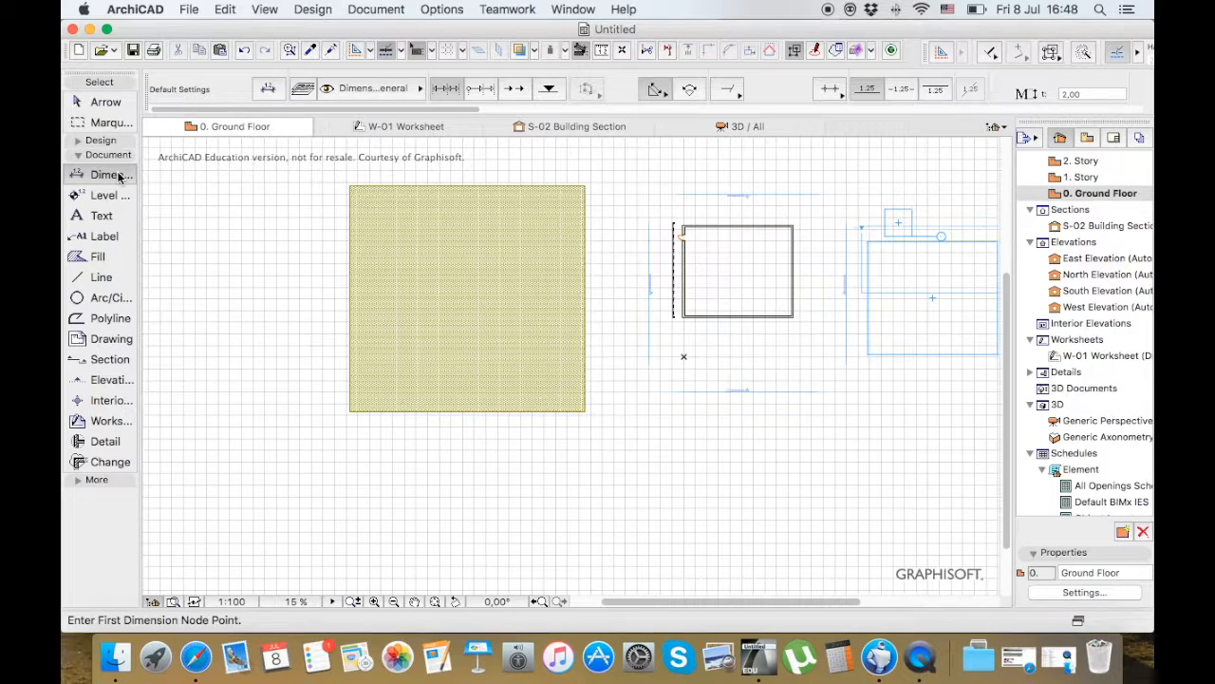
{"action": "left_click", "coordinate": [350, 410]}
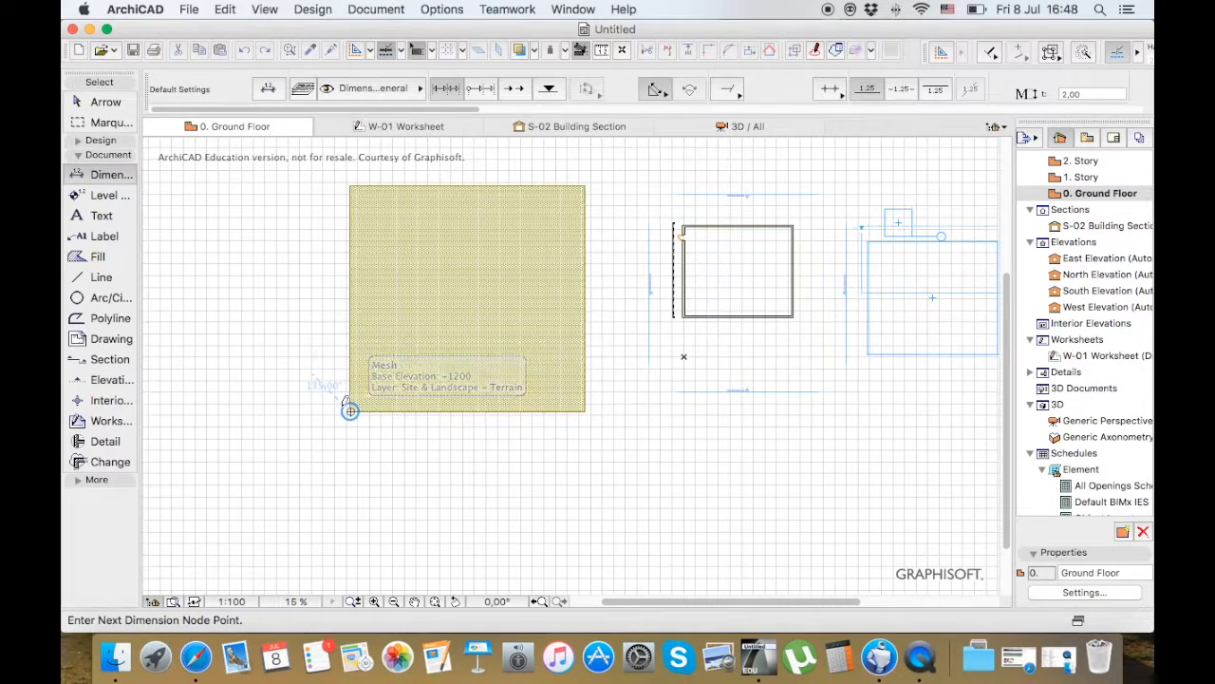
{"action": "left_click", "coordinate": [586, 410]}
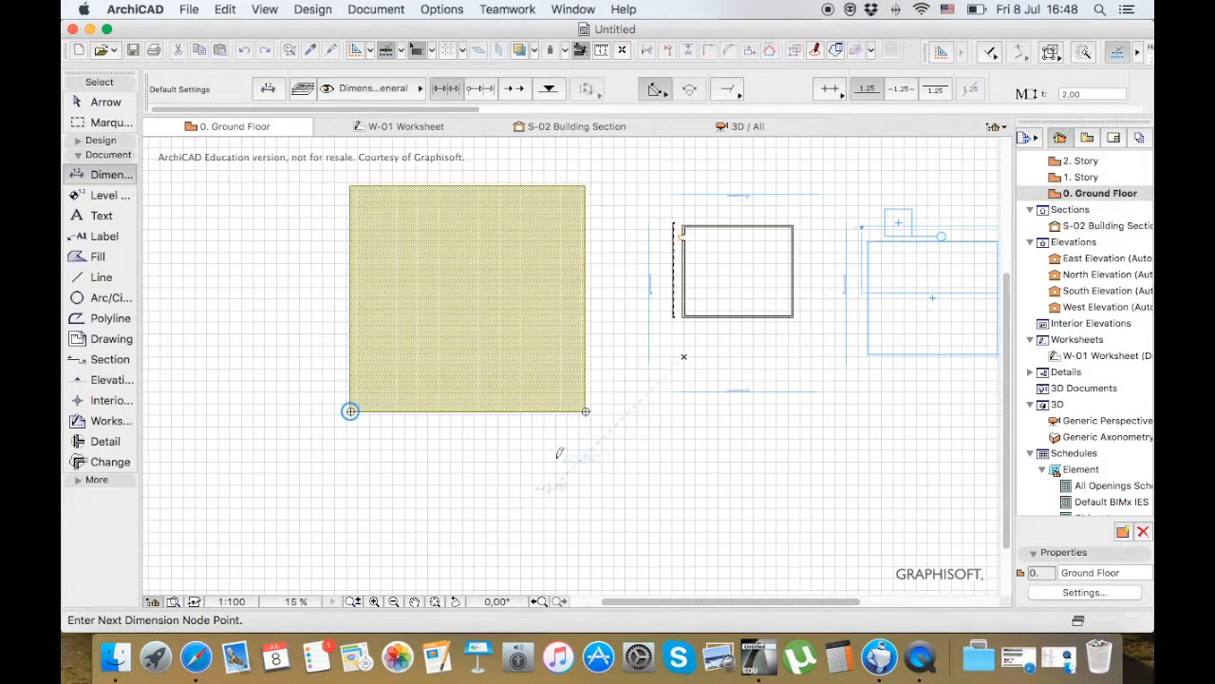
{"action": "double_click", "coordinate": [473, 433]}
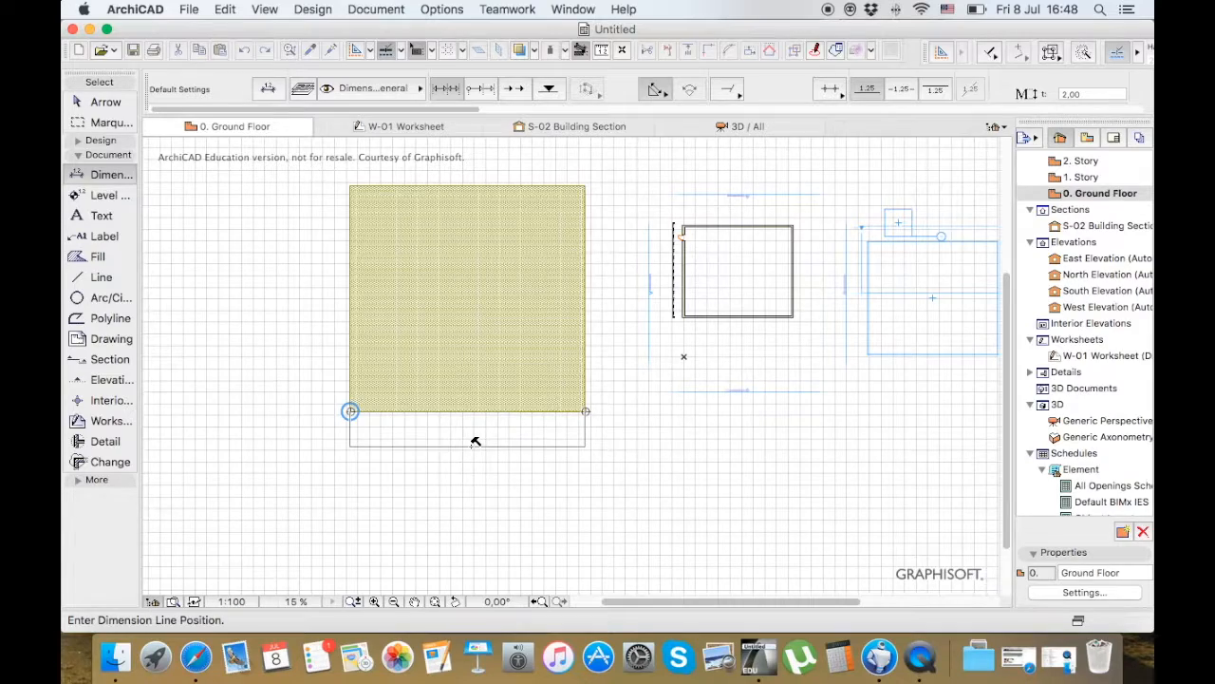
{"action": "left_click", "coordinate": [473, 444]}
{"action": "scroll", "coordinate": [470, 446], "scroll_direction": "up", "scroll_amount": 4}
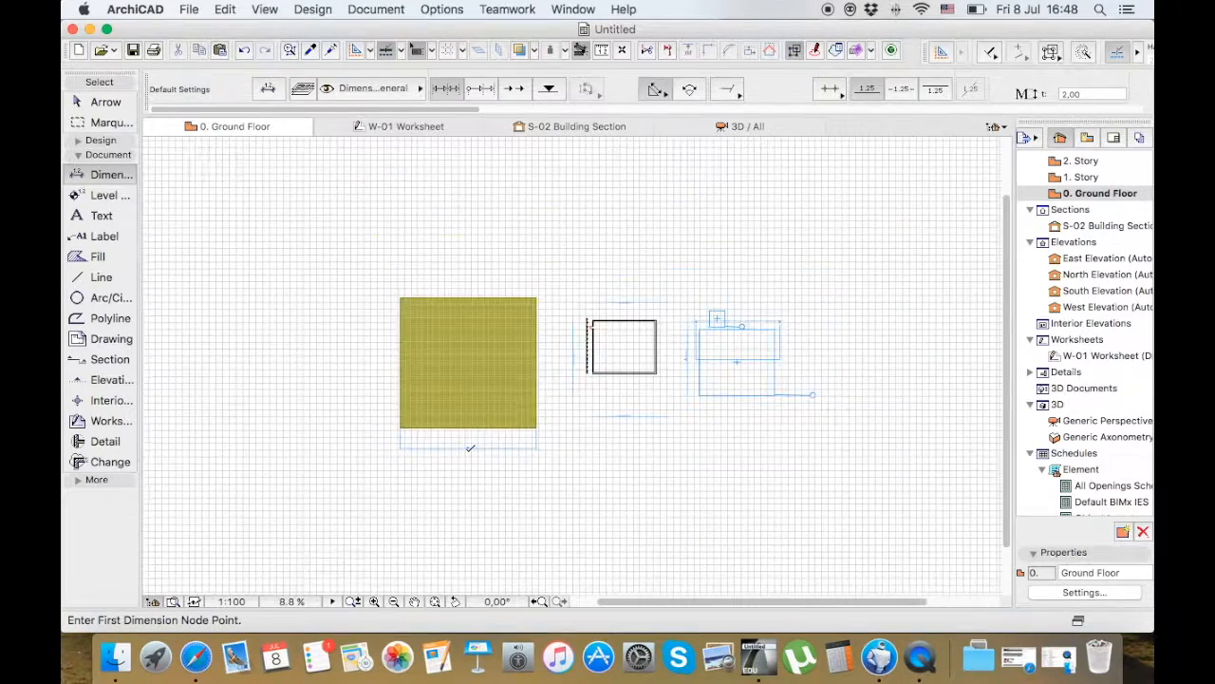
{"action": "scroll", "coordinate": [470, 446], "scroll_direction": "up", "scroll_amount": 8}
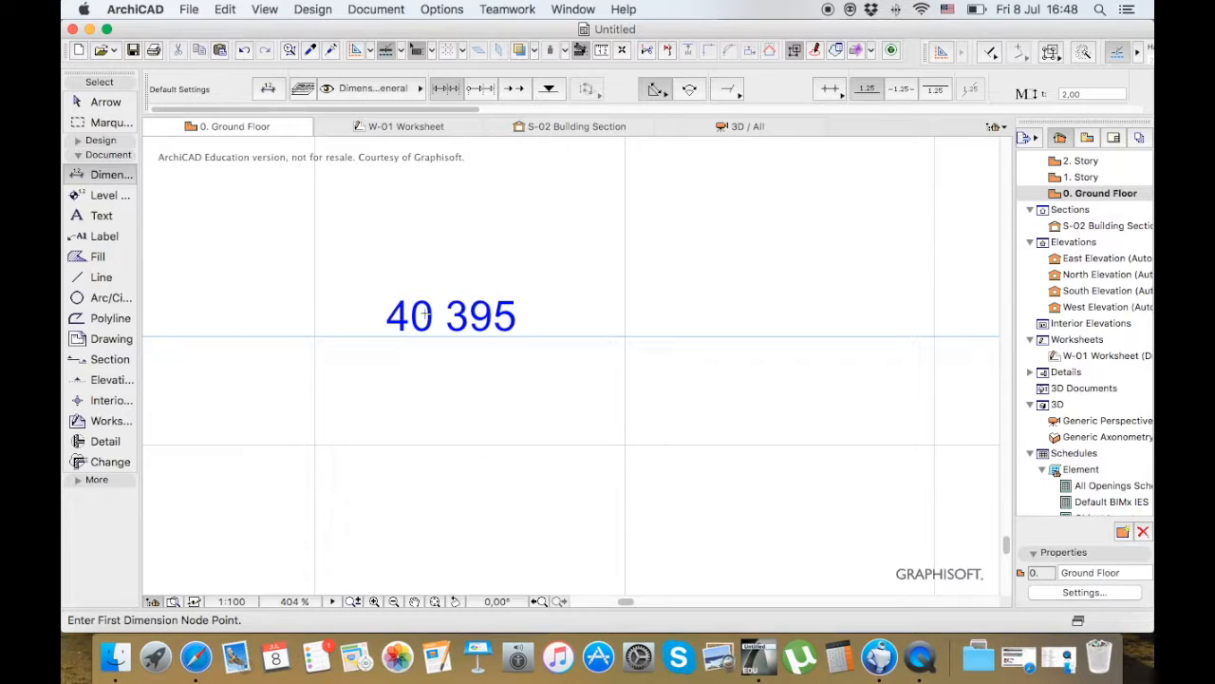
Select the mesh dimension's text and view its Measured Value and Custom Text options
{"action": "left_click", "coordinate": [101, 104]}
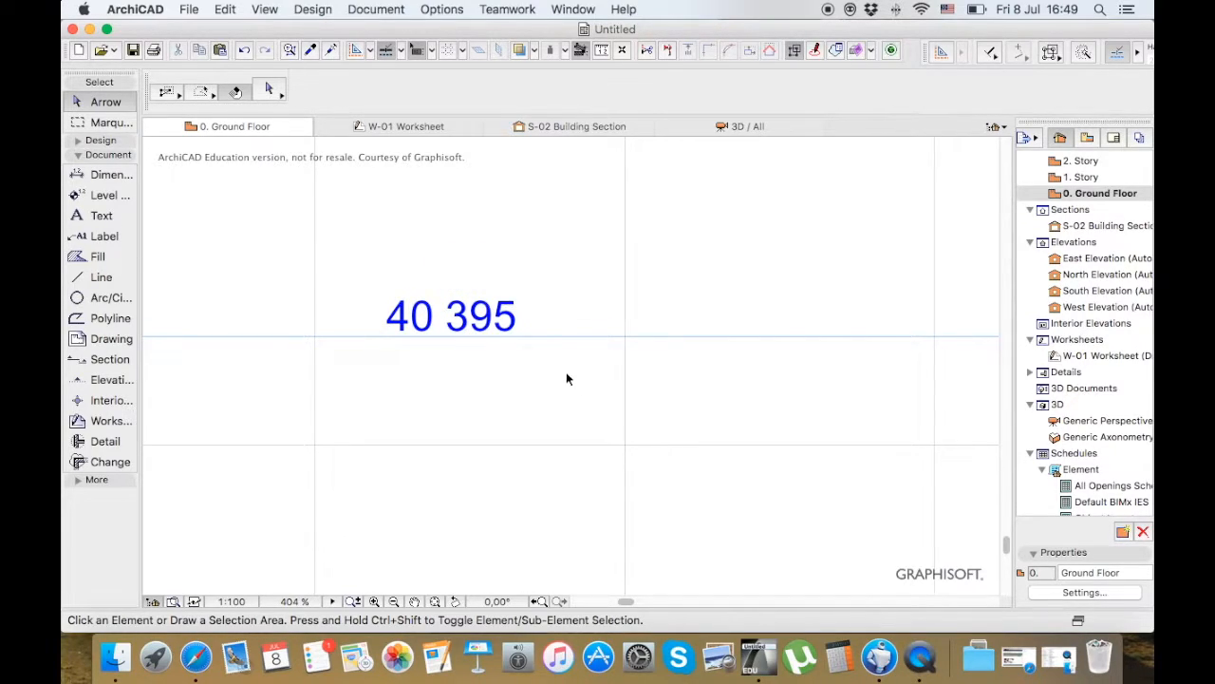
{"action": "left_click", "coordinate": [566, 338]}
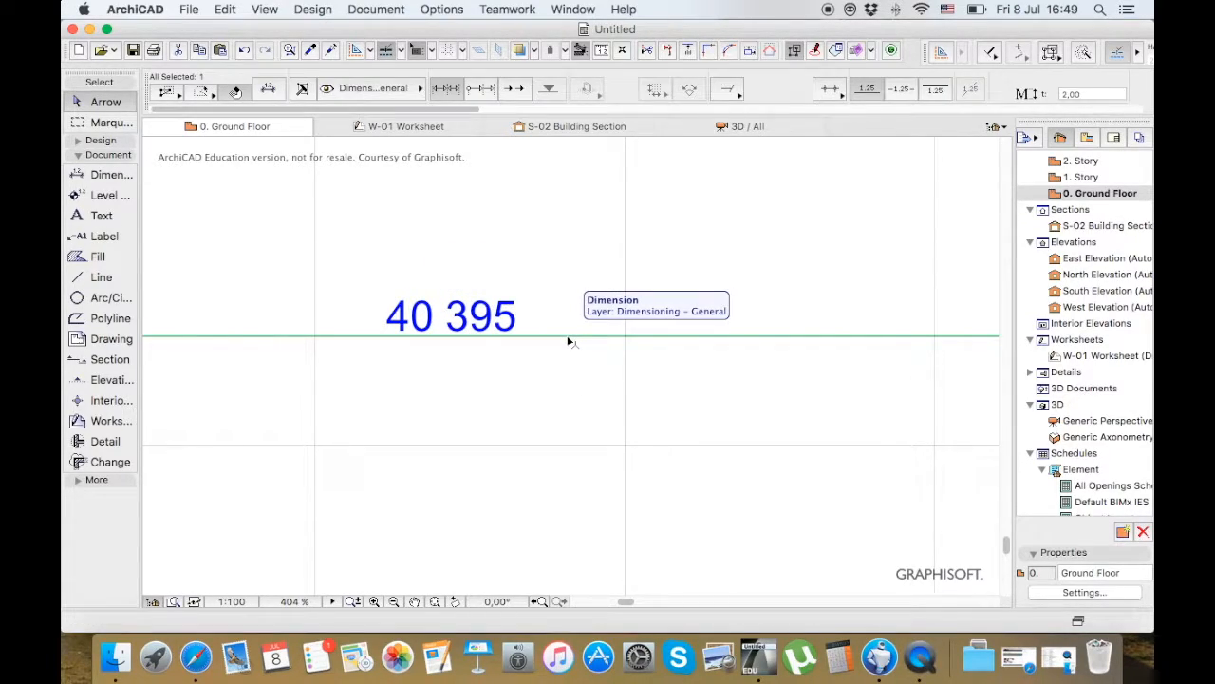
{"action": "left_click", "coordinate": [385, 327]}
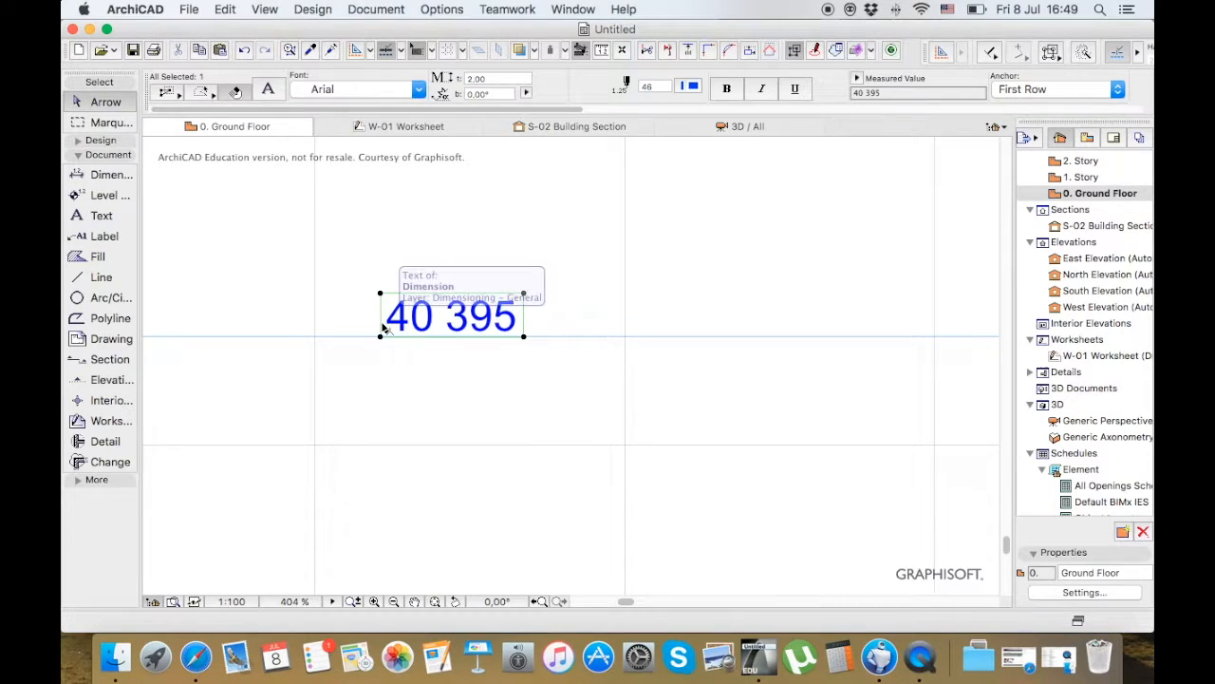
{"action": "left_click", "coordinate": [857, 78]}
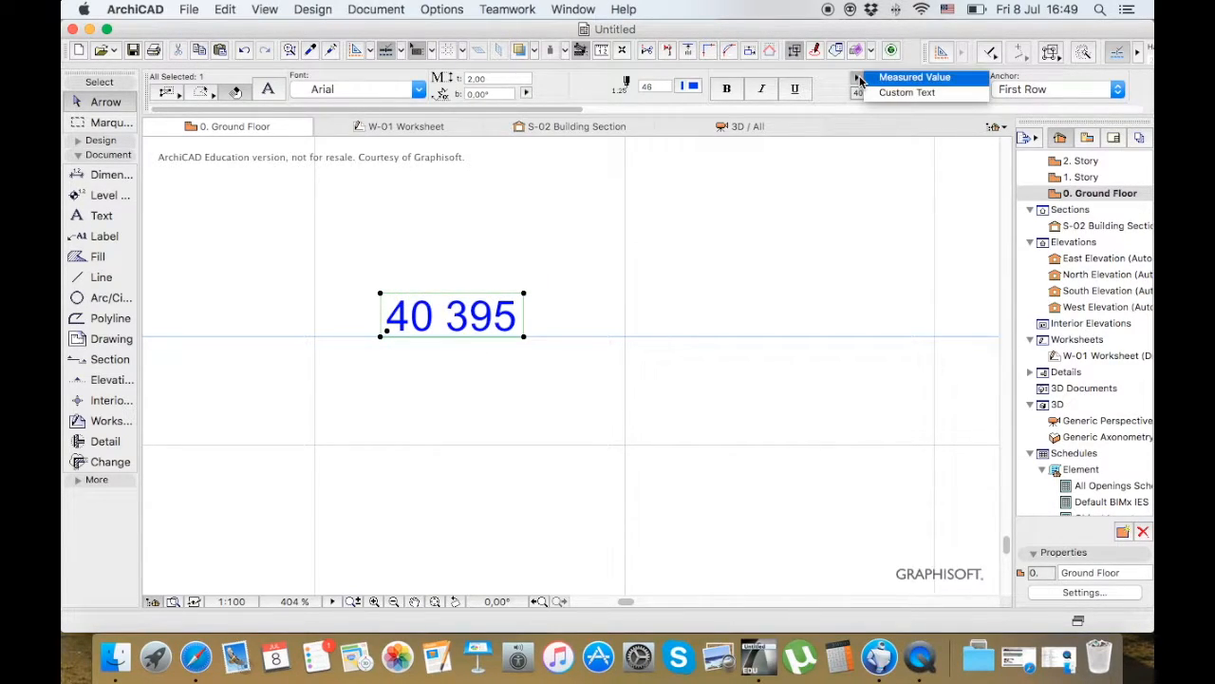
{"action": "left_click", "coordinate": [920, 94]}
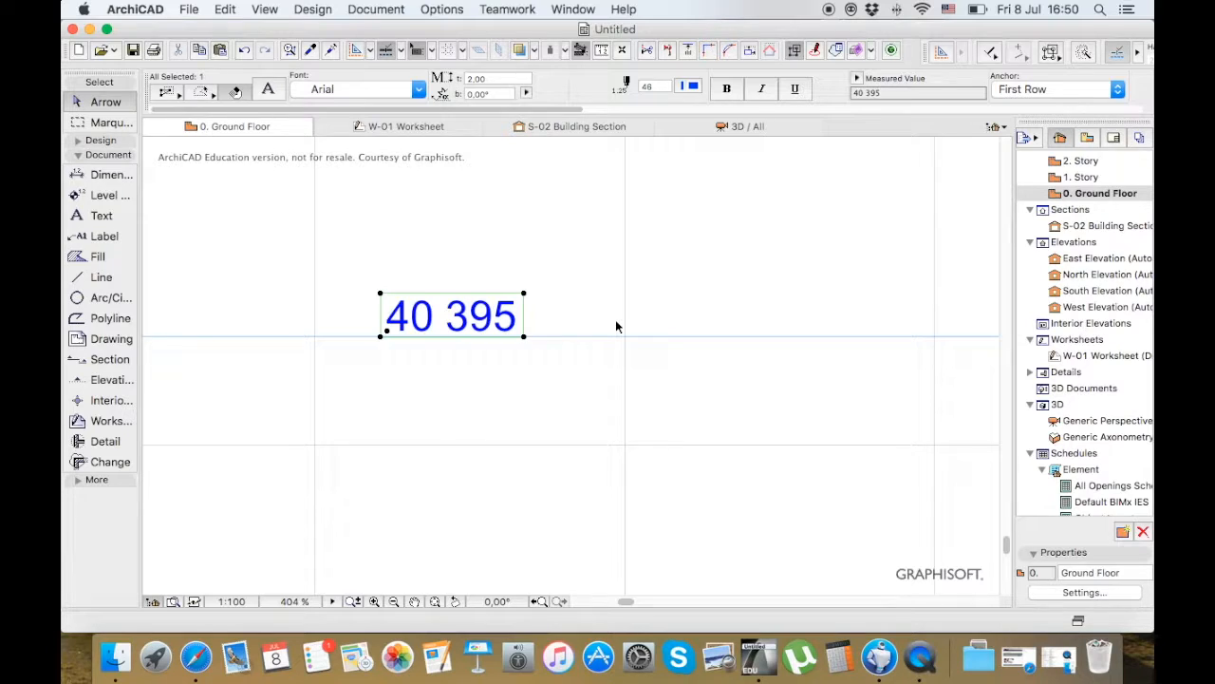
Set the mesh dimension's text height to 3 and clear the selection
{"action": "scroll", "coordinate": [580, 395], "scroll_direction": "down", "scroll_amount": 4}
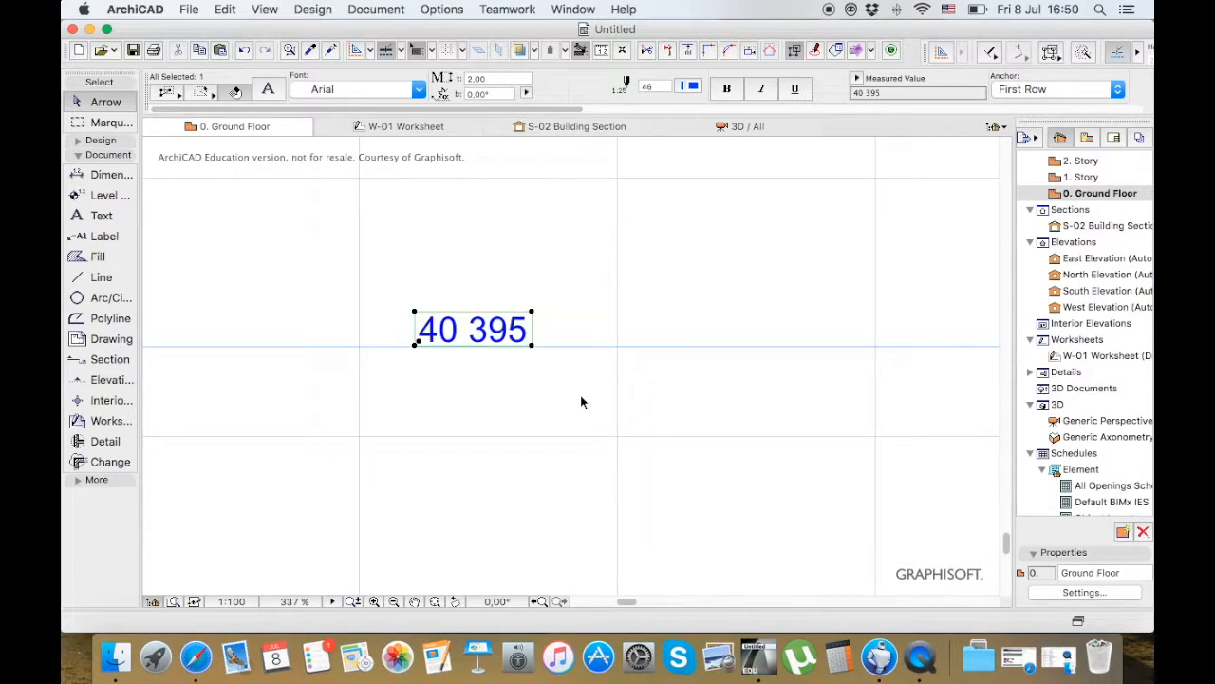
{"action": "scroll", "coordinate": [581, 395], "scroll_direction": "down", "scroll_amount": 5}
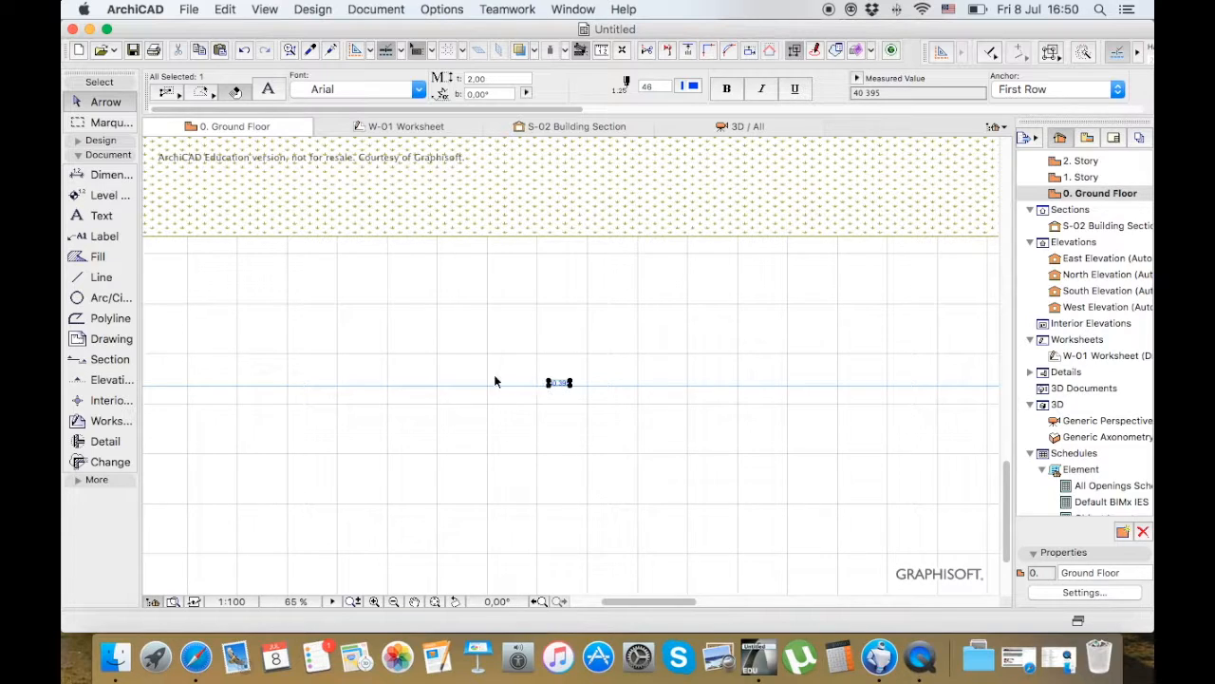
{"action": "scroll", "coordinate": [485, 380], "scroll_direction": "down", "scroll_amount": 2}
{"action": "left_click", "coordinate": [467, 79]}
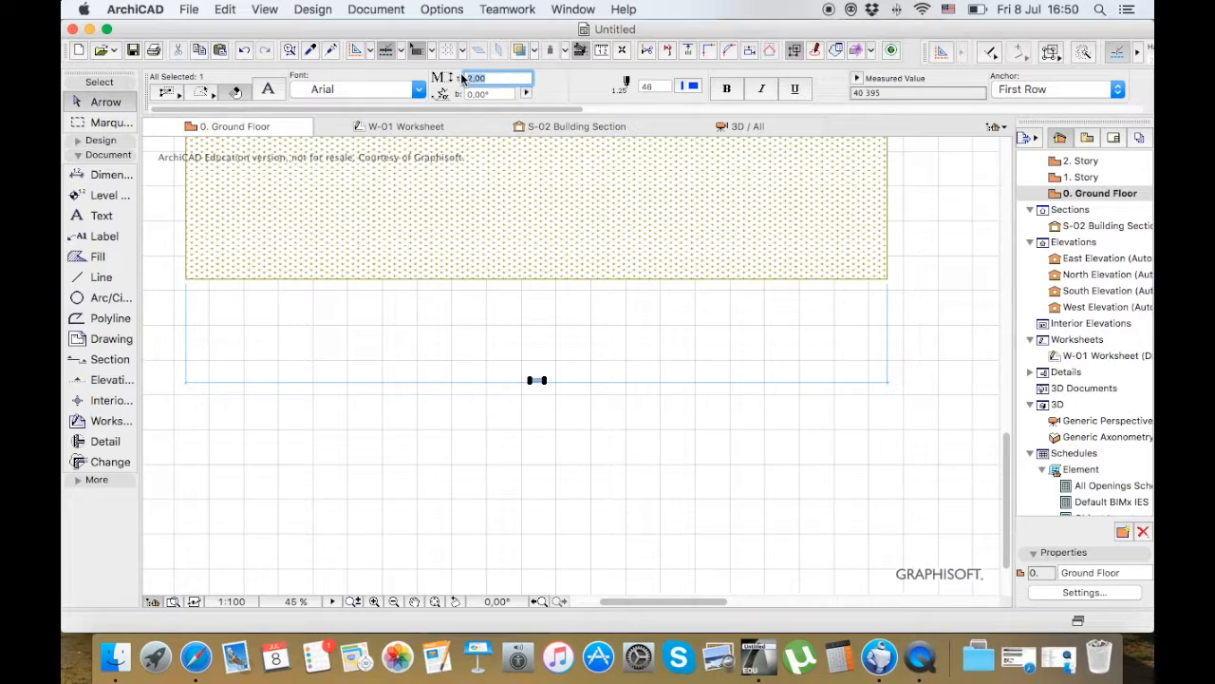
{"action": "type", "text": "3"}
{"action": "key", "text": "Return"}
{"action": "key", "text": "Escape"}
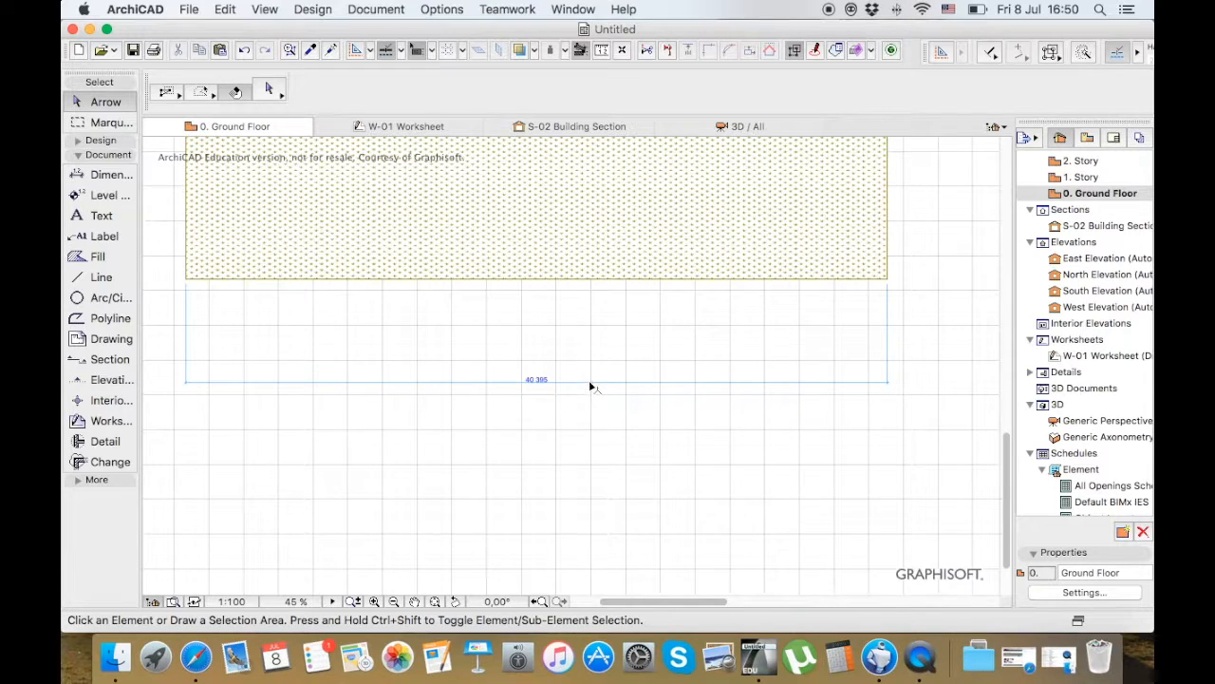
{"action": "left_click", "coordinate": [588, 383]}
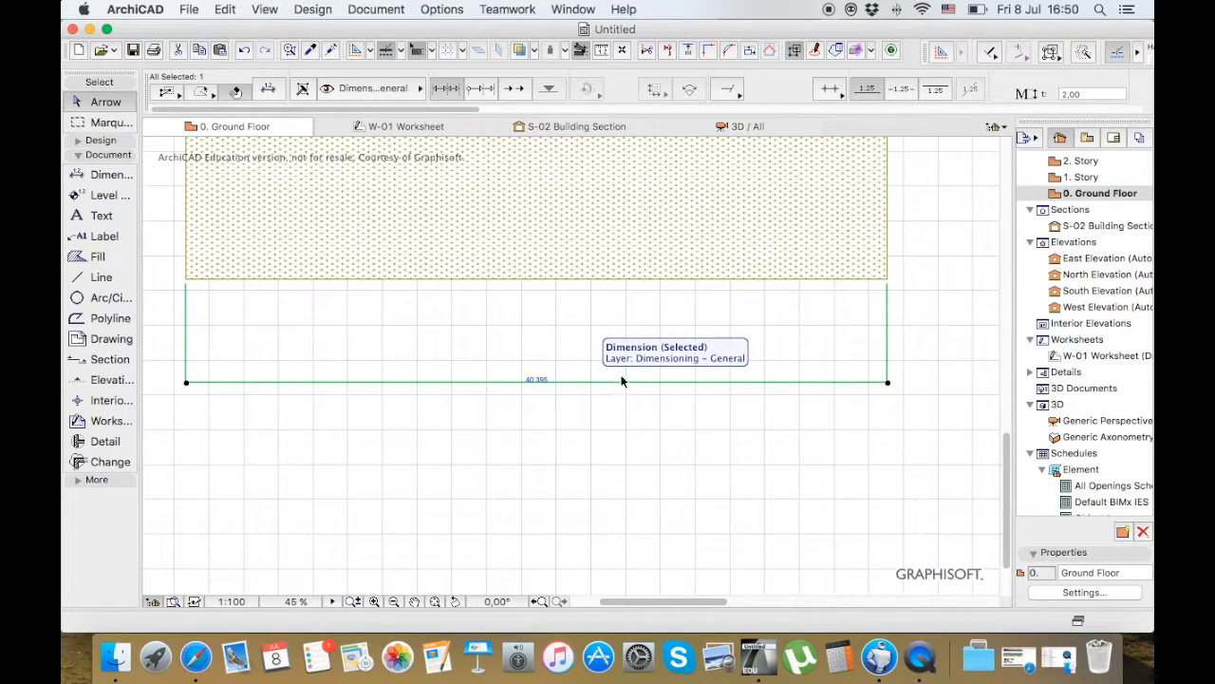
{"action": "key", "text": "Escape"}
Try the Dimension tool's horizontal-vertical and curved-element methods, restore the any-direction method, and view the remaining dimension settings
{"action": "left_click", "coordinate": [105, 177]}
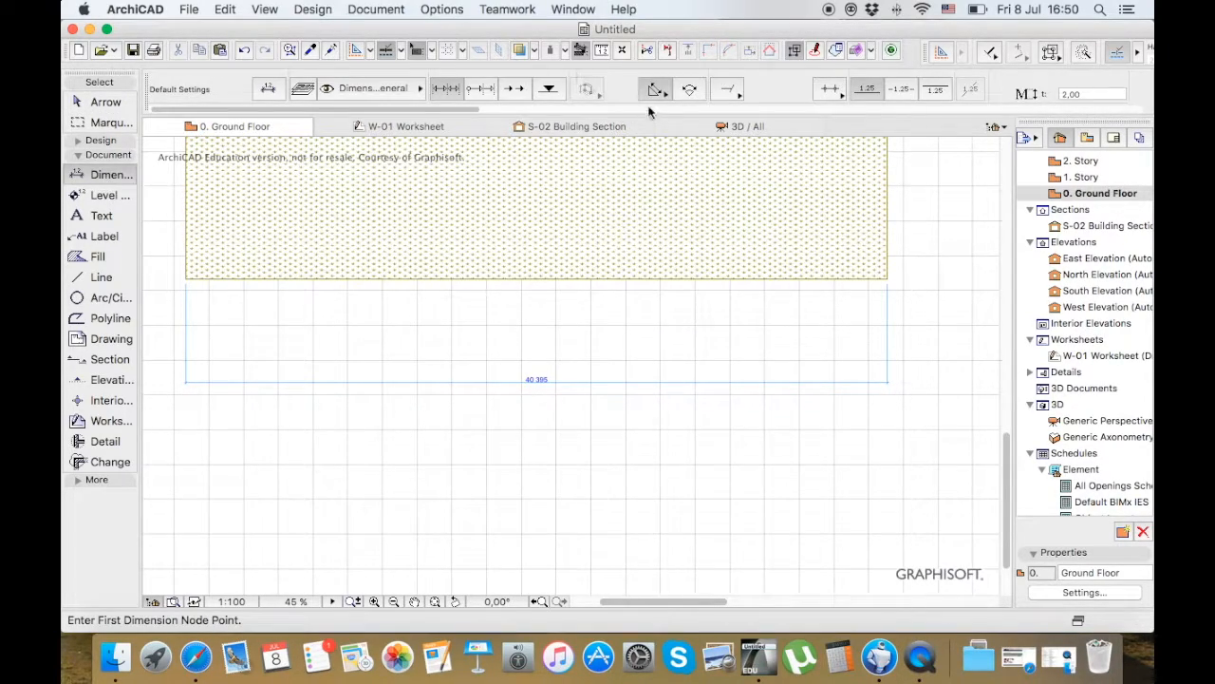
{"action": "left_click", "coordinate": [660, 91]}
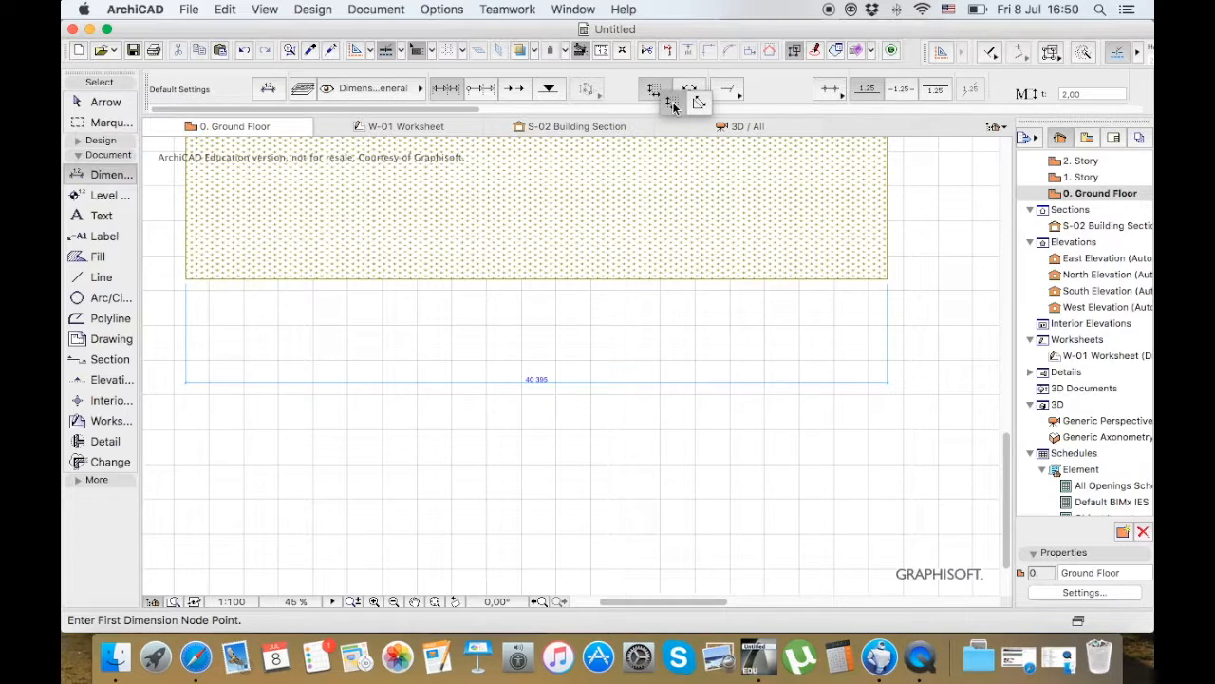
{"action": "left_click", "coordinate": [671, 103]}
{"action": "left_click", "coordinate": [654, 94]}
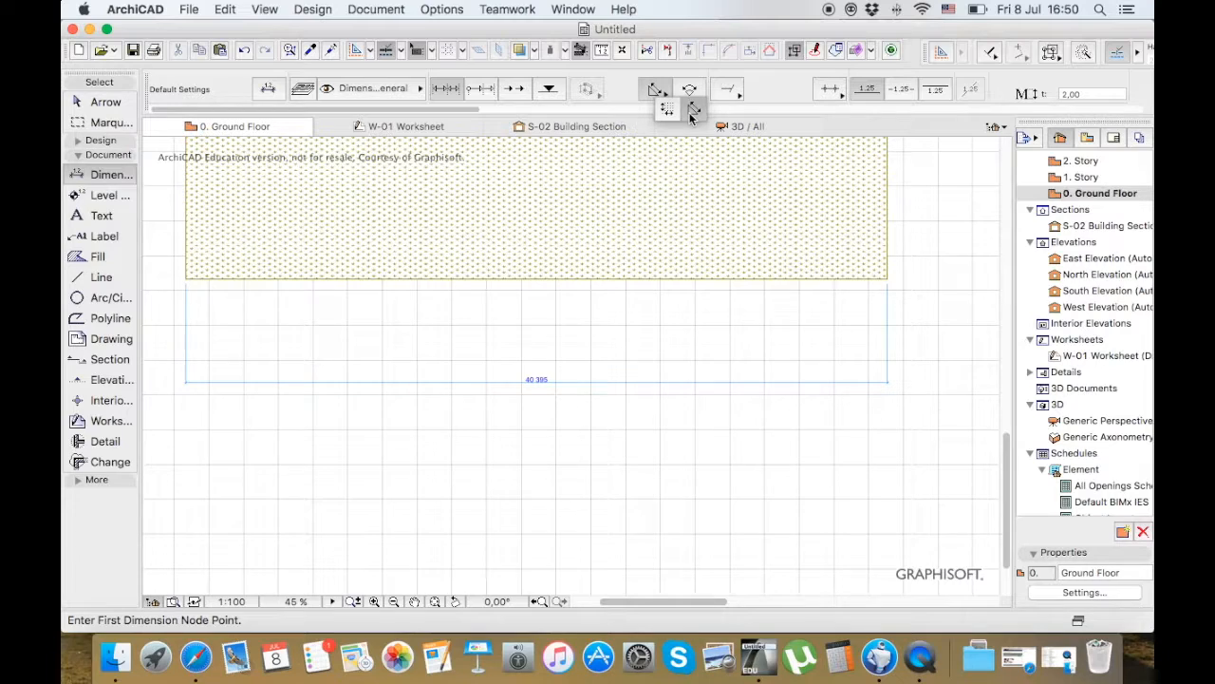
{"action": "left_click", "coordinate": [691, 113]}
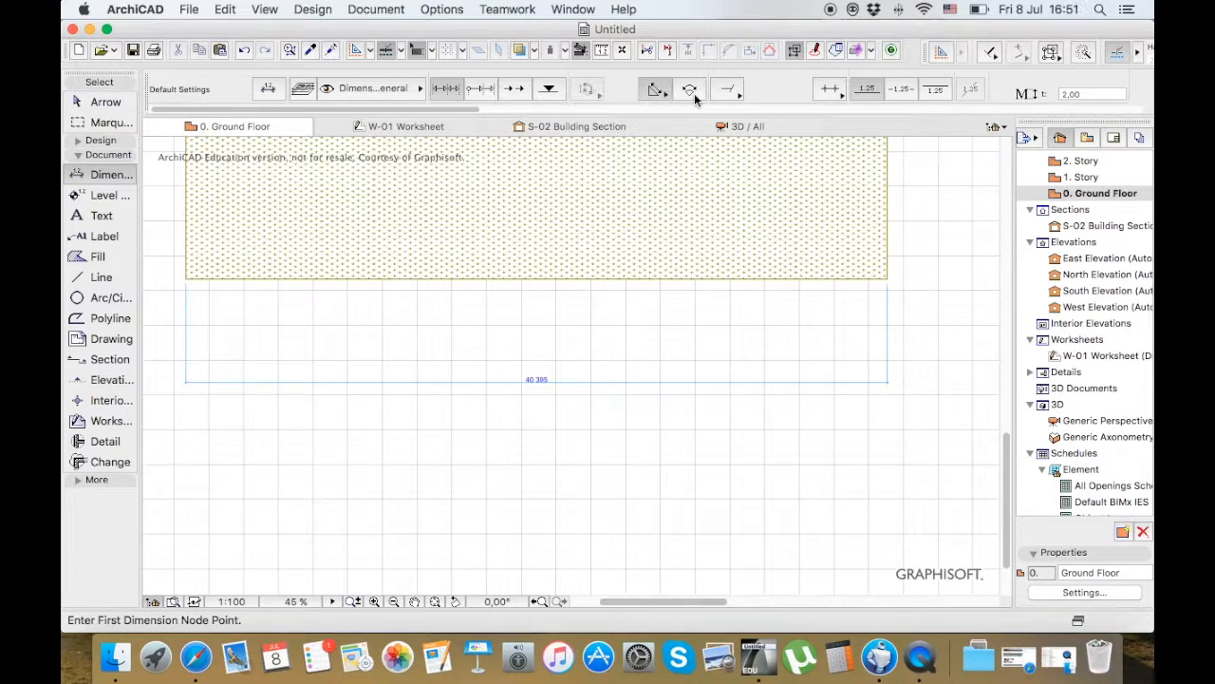
{"action": "left_click", "coordinate": [696, 99]}
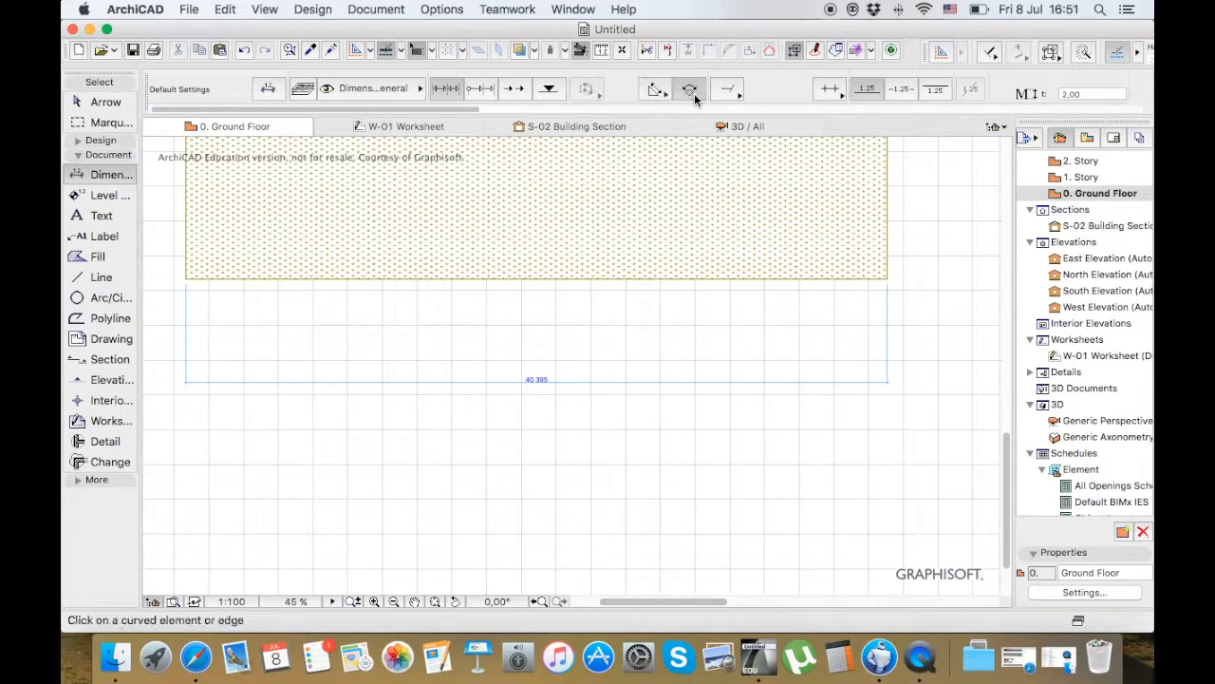
{"action": "left_click", "coordinate": [666, 94]}
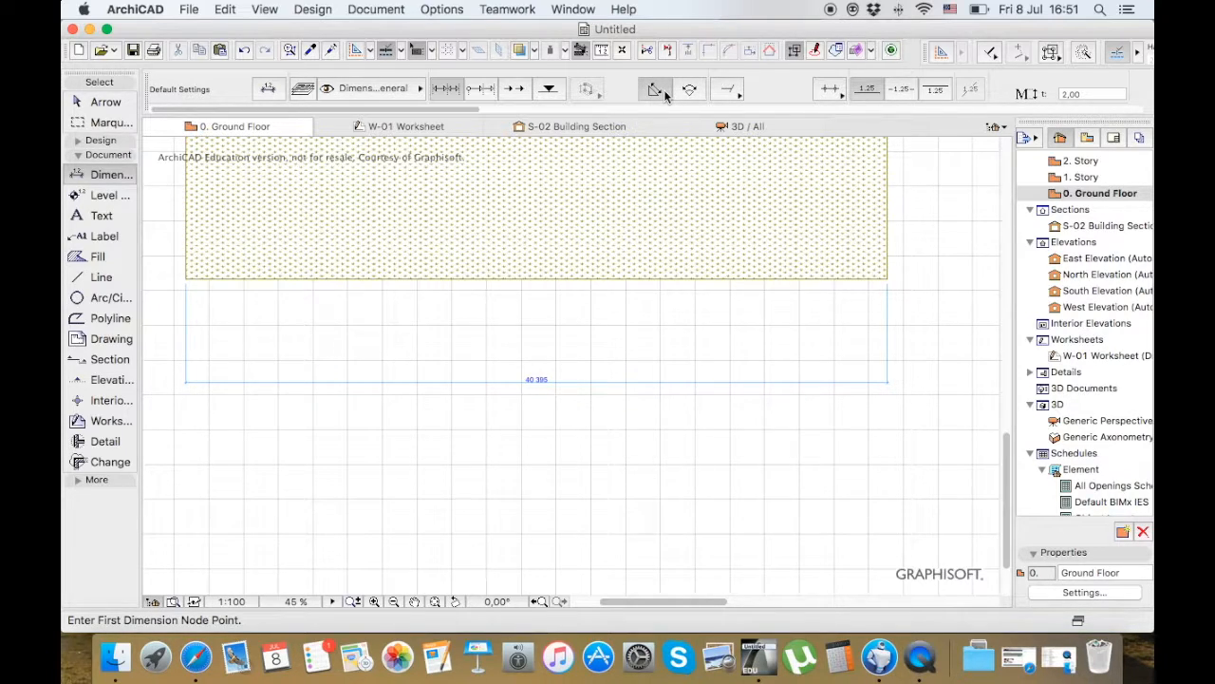
{"action": "scroll", "coordinate": [665, 92], "scroll_direction": "right", "scroll_amount": 5}
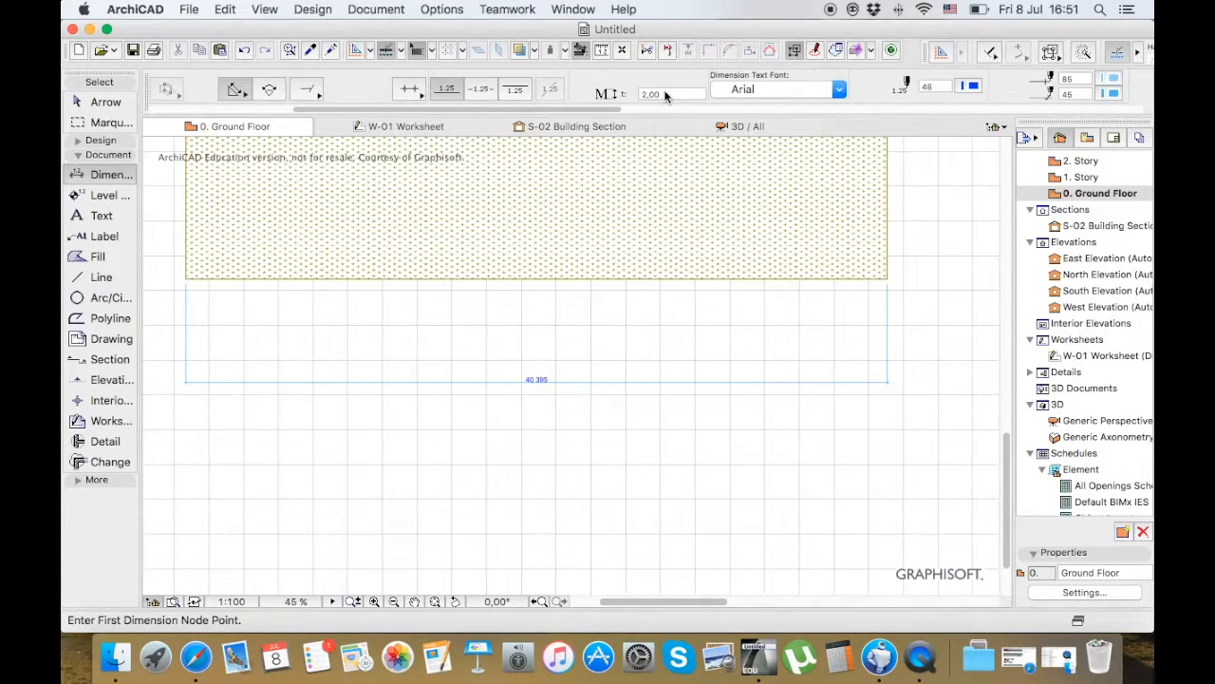
{"action": "scroll", "coordinate": [664, 89], "scroll_direction": "right", "scroll_amount": 7}
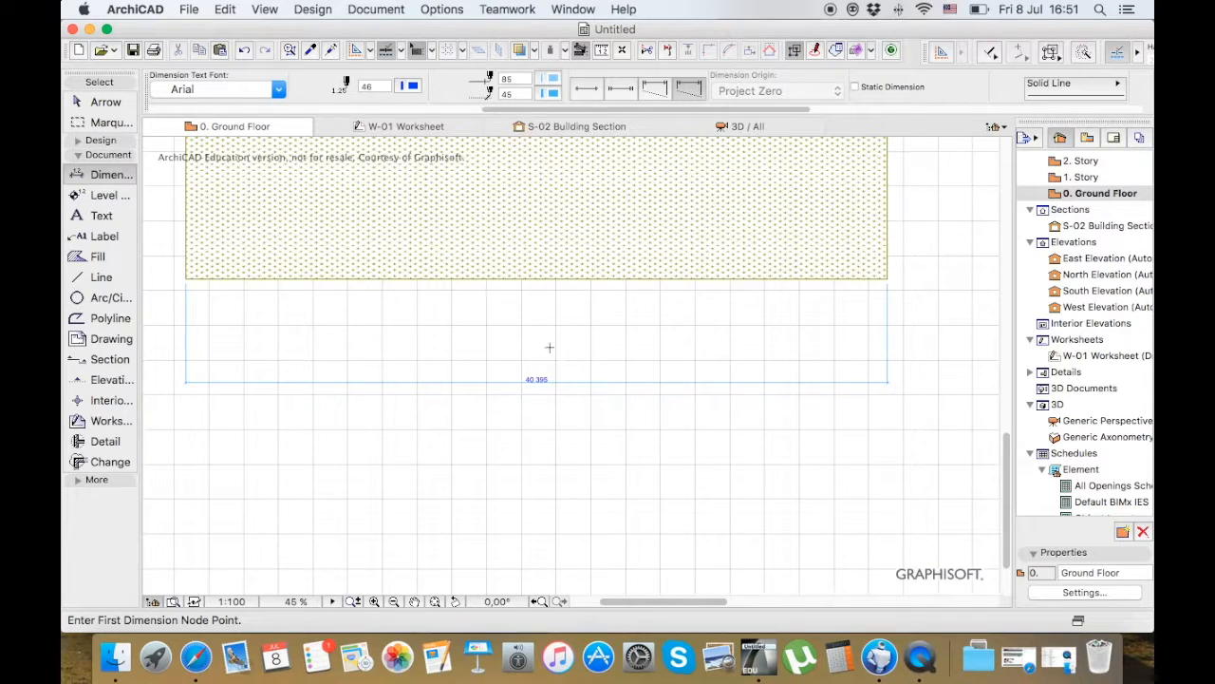
Try the different witness line styles on the mesh dimension, finishing on the one whose witness lines reach up to the mesh
{"action": "left_click", "coordinate": [103, 103]}
{"action": "left_click", "coordinate": [407, 383]}
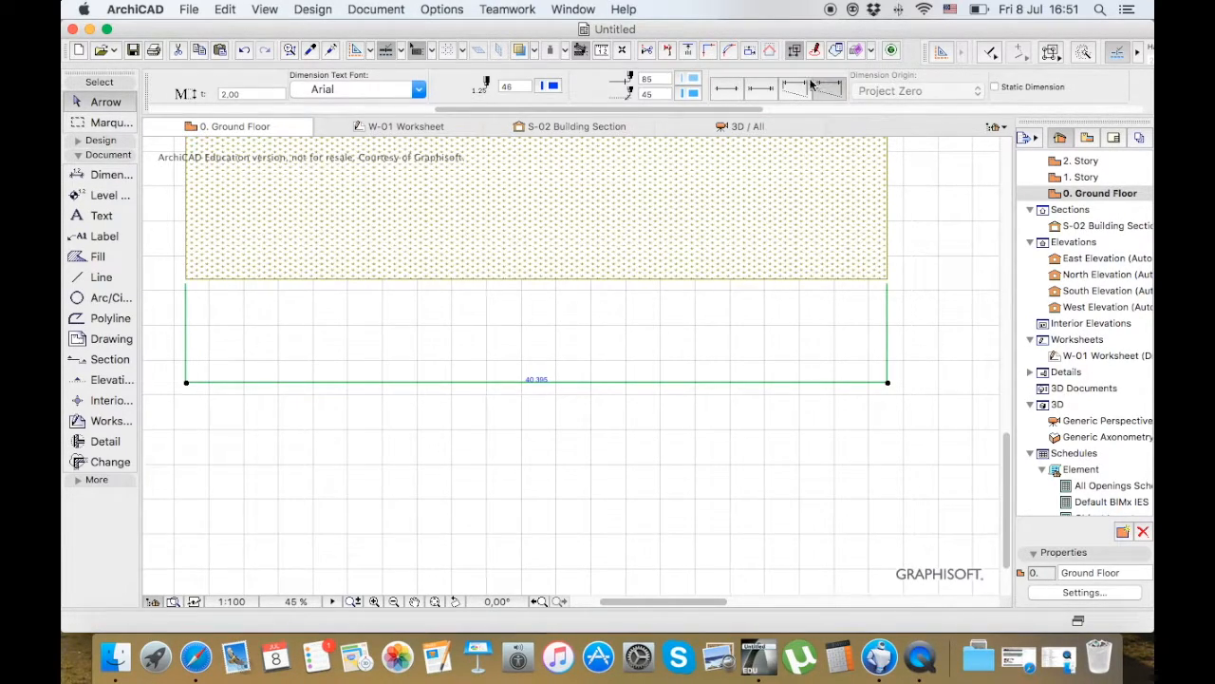
{"action": "left_click", "coordinate": [739, 83]}
{"action": "left_click", "coordinate": [773, 95]}
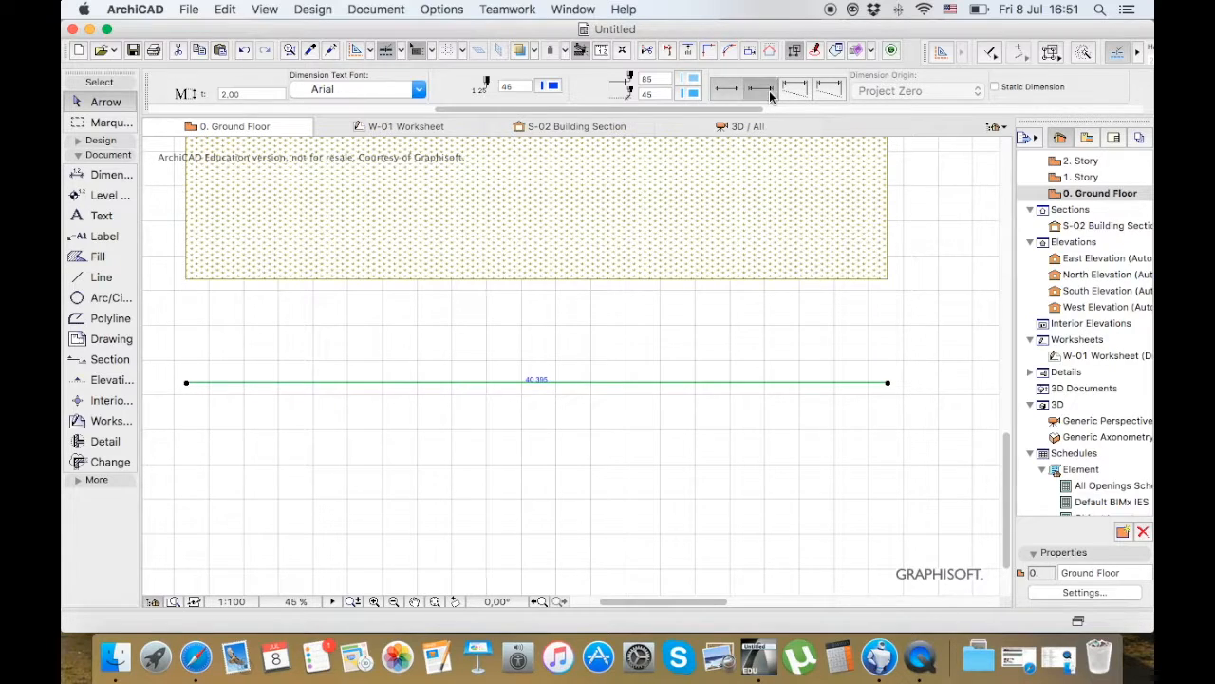
{"action": "left_click", "coordinate": [800, 93]}
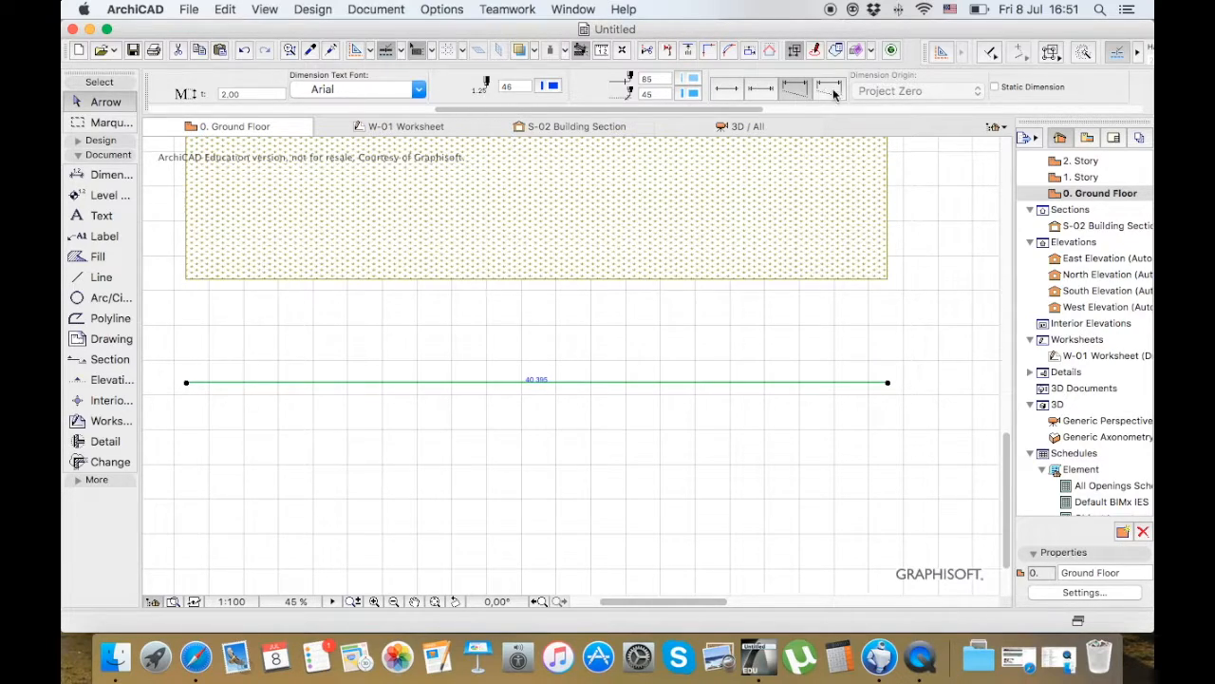
{"action": "left_click", "coordinate": [836, 88]}
Try the open arrow and filled dot markers on the mesh dimension, finish on the slash marker and clear the selection
{"action": "scroll", "coordinate": [814, 96], "scroll_direction": "left", "scroll_amount": 10}
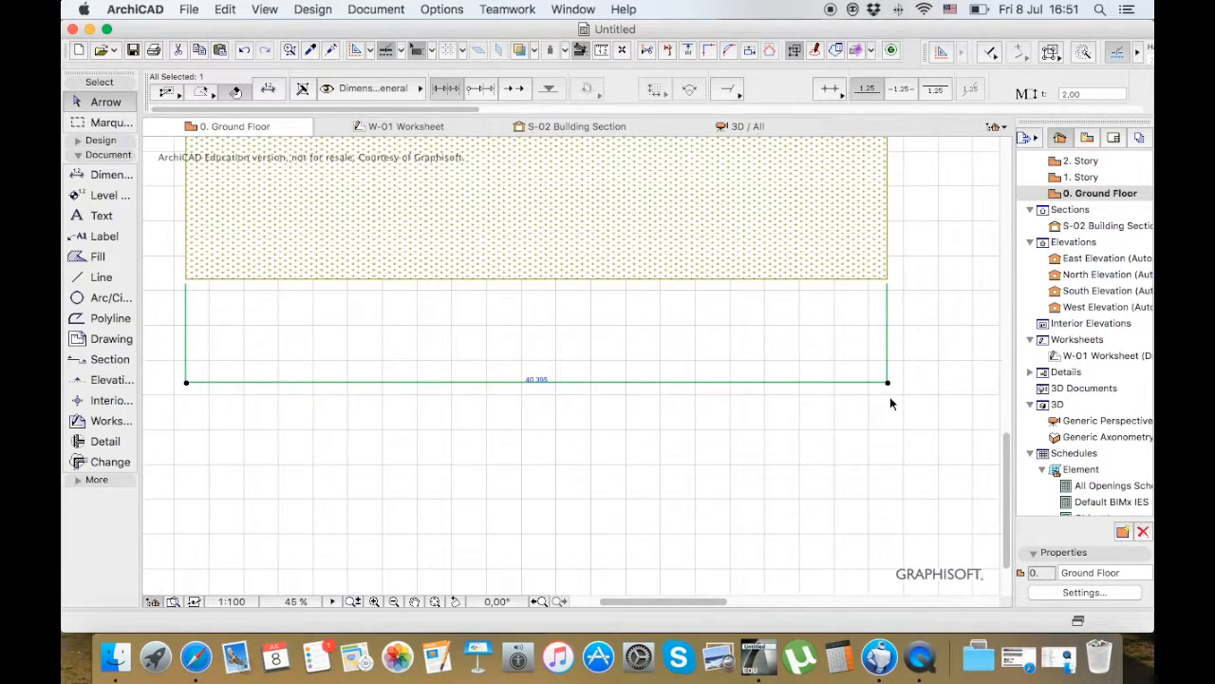
{"action": "scroll", "coordinate": [889, 399], "scroll_direction": "up", "scroll_amount": 5}
{"action": "scroll", "coordinate": [890, 402], "scroll_direction": "up", "scroll_amount": 3}
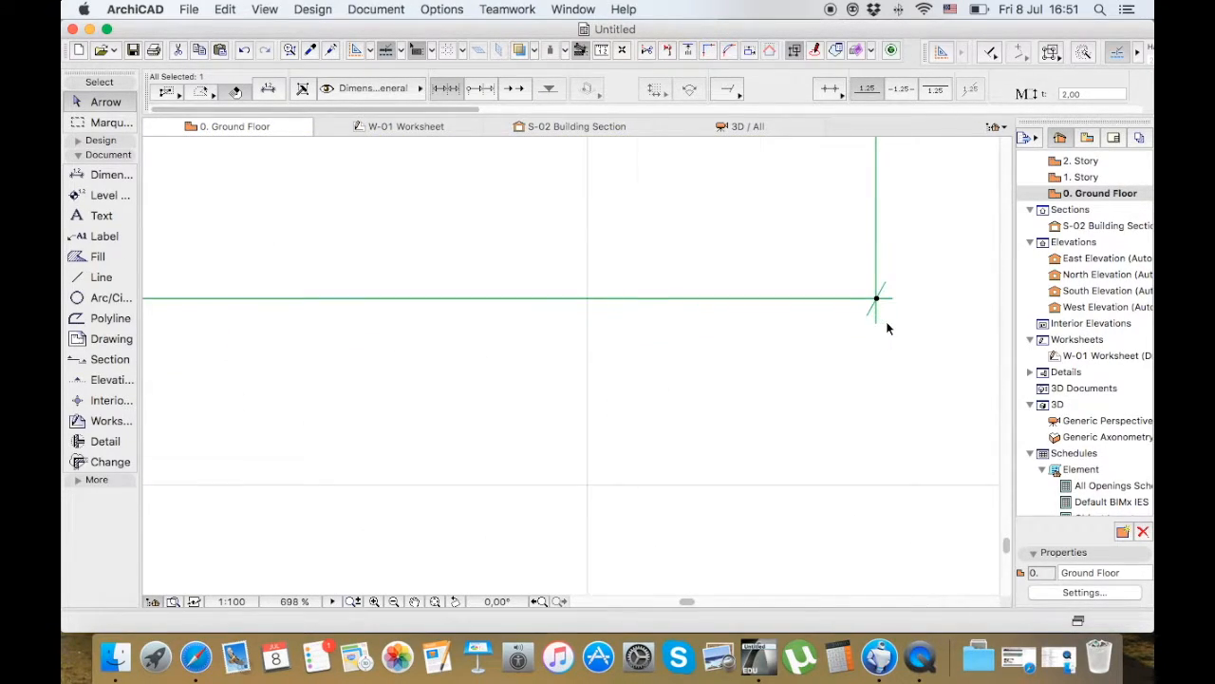
{"action": "left_click", "coordinate": [727, 88]}
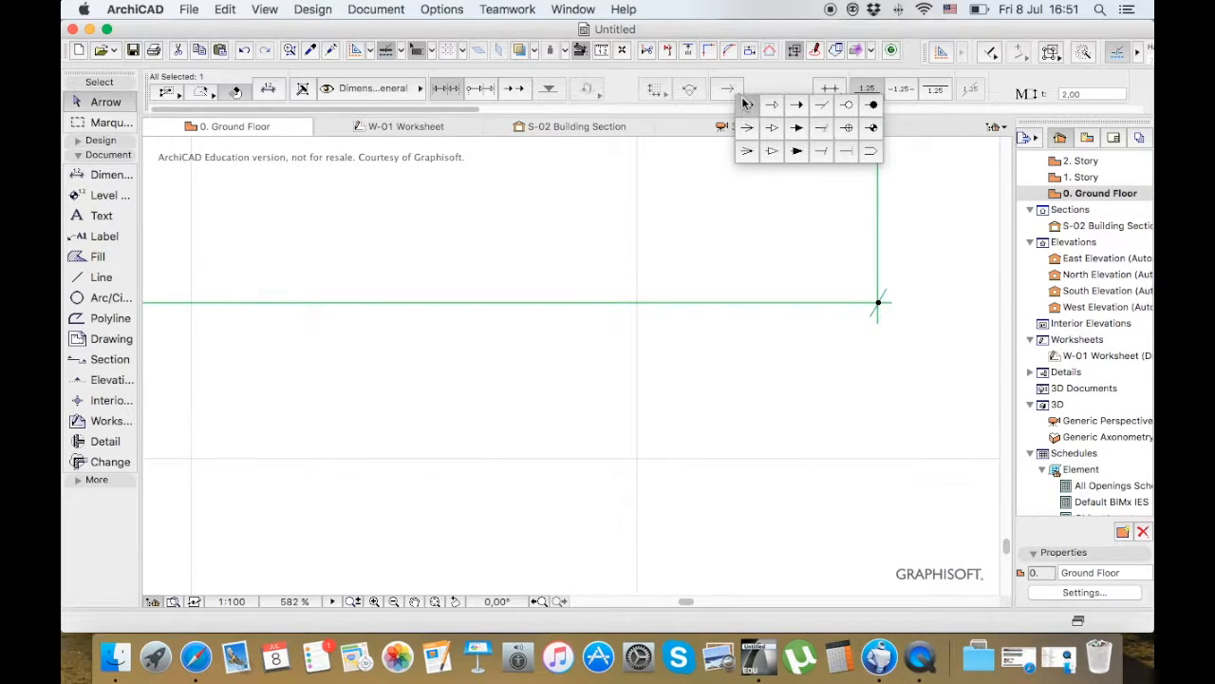
{"action": "left_click", "coordinate": [738, 101]}
{"action": "left_click", "coordinate": [735, 88]}
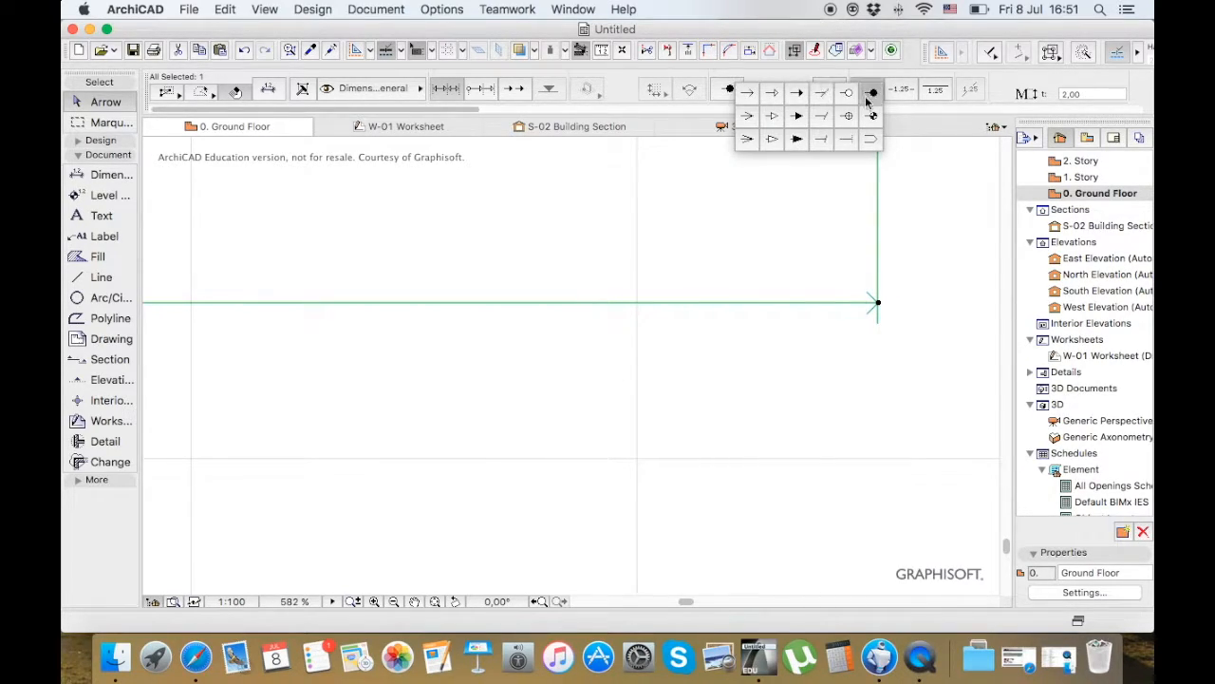
{"action": "left_click", "coordinate": [868, 94]}
{"action": "left_click", "coordinate": [729, 91]}
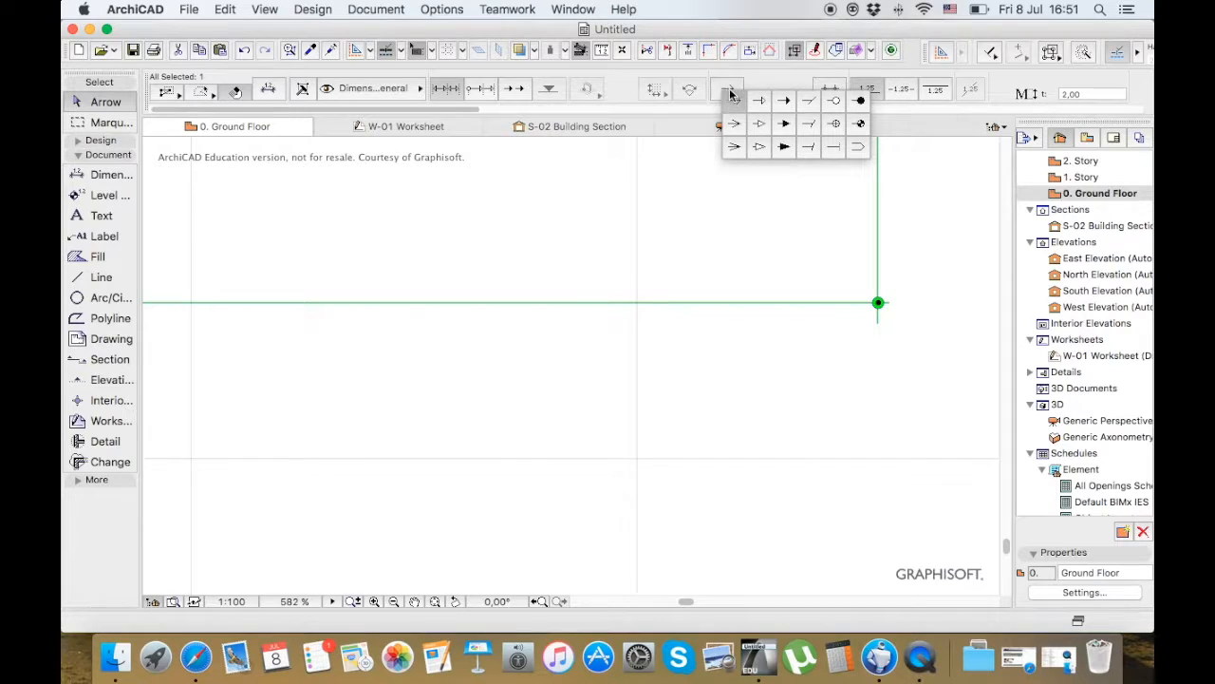
{"action": "left_click", "coordinate": [786, 129]}
{"action": "left_click", "coordinate": [576, 264]}
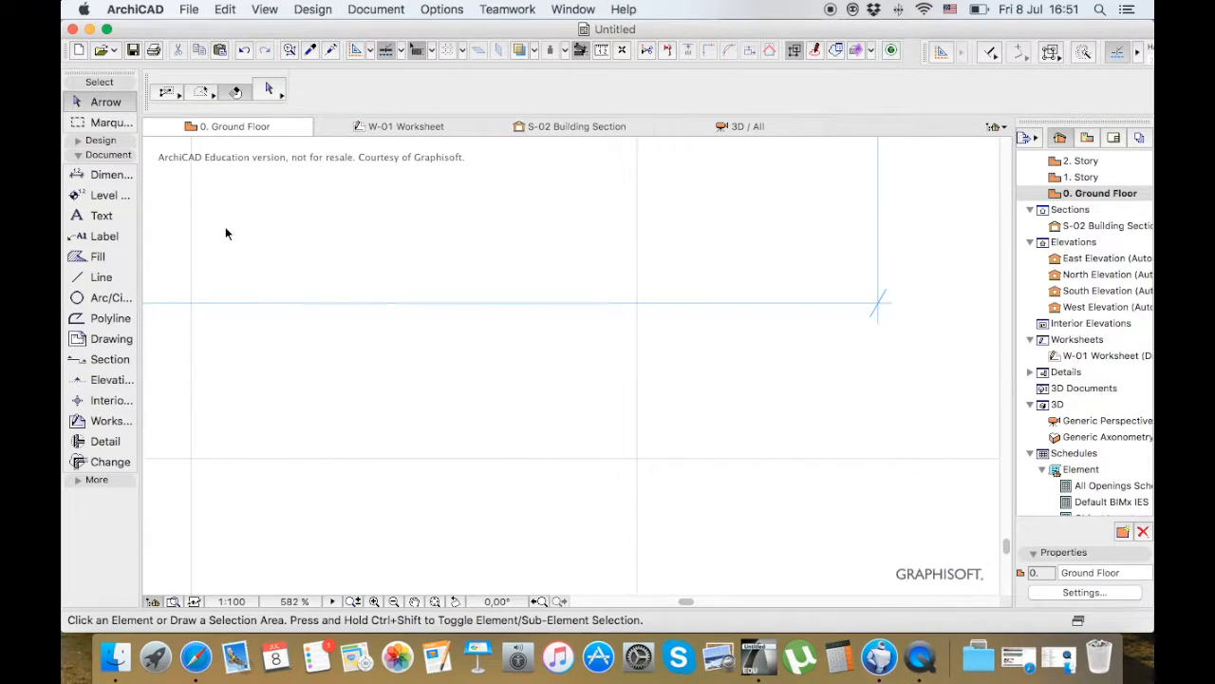
Place one level dimension on the mesh near its lower-right corner and another just outside the mesh's right edge
{"action": "left_click", "coordinate": [106, 198]}
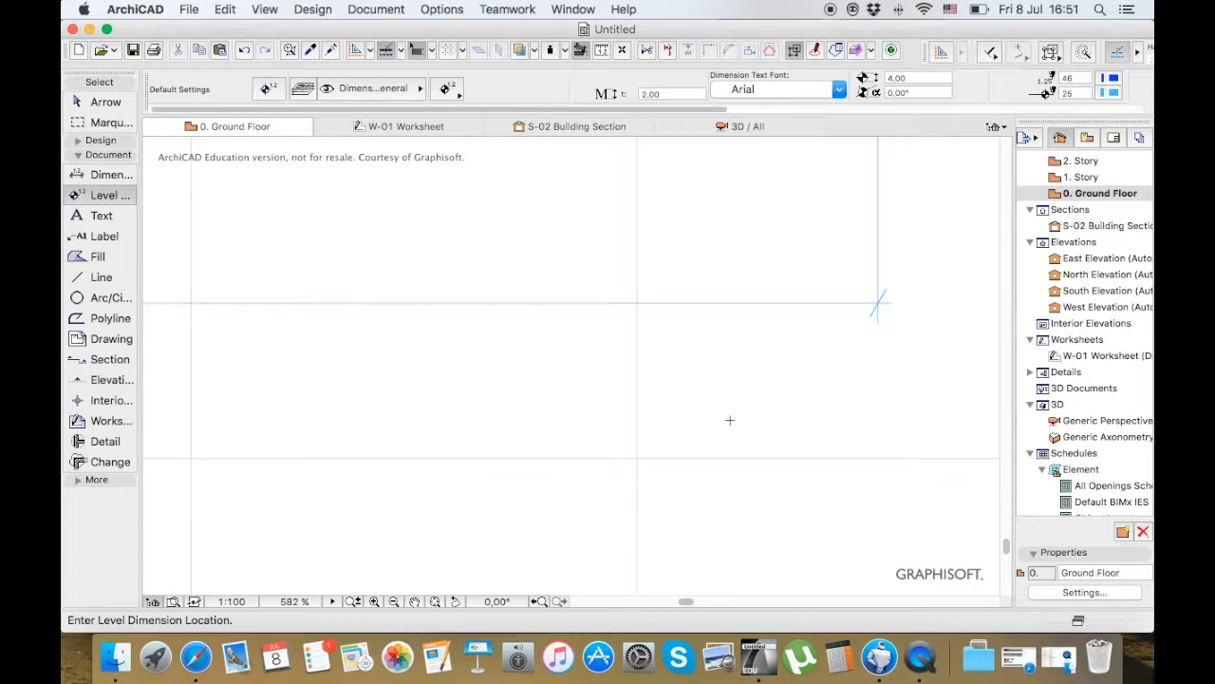
{"action": "scroll", "coordinate": [731, 420], "scroll_direction": "down", "scroll_amount": 10}
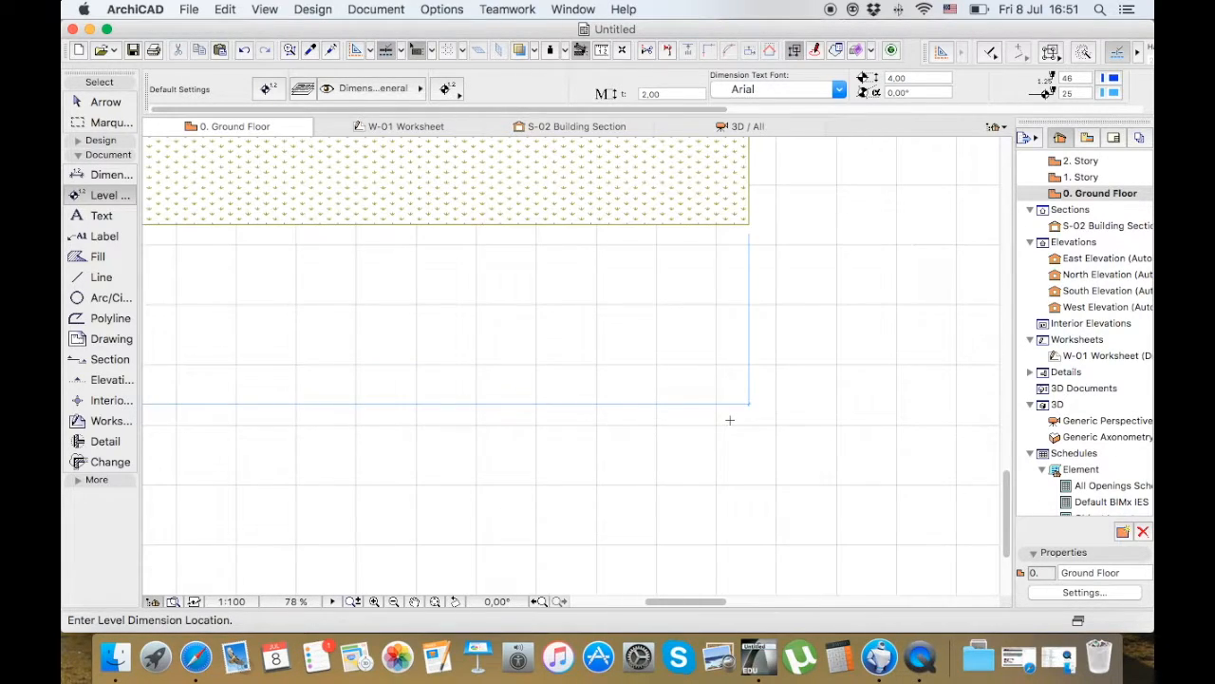
{"action": "scroll", "coordinate": [731, 420], "scroll_direction": "down", "scroll_amount": 6}
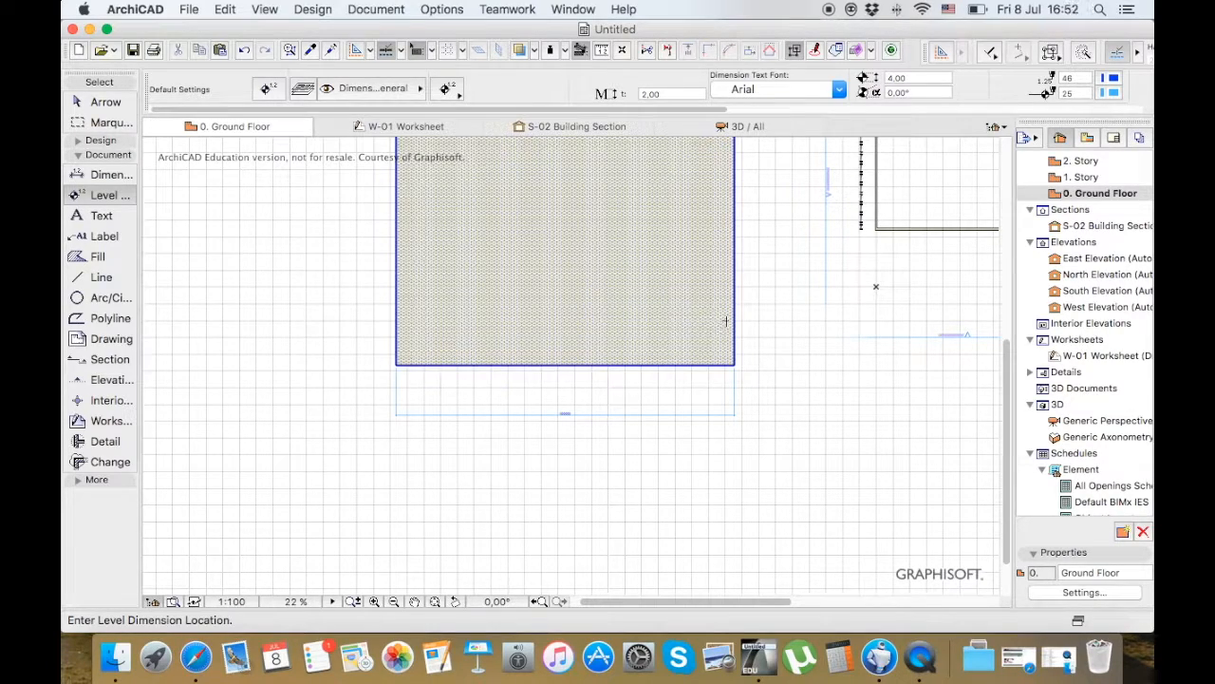
{"action": "left_click", "coordinate": [684, 303]}
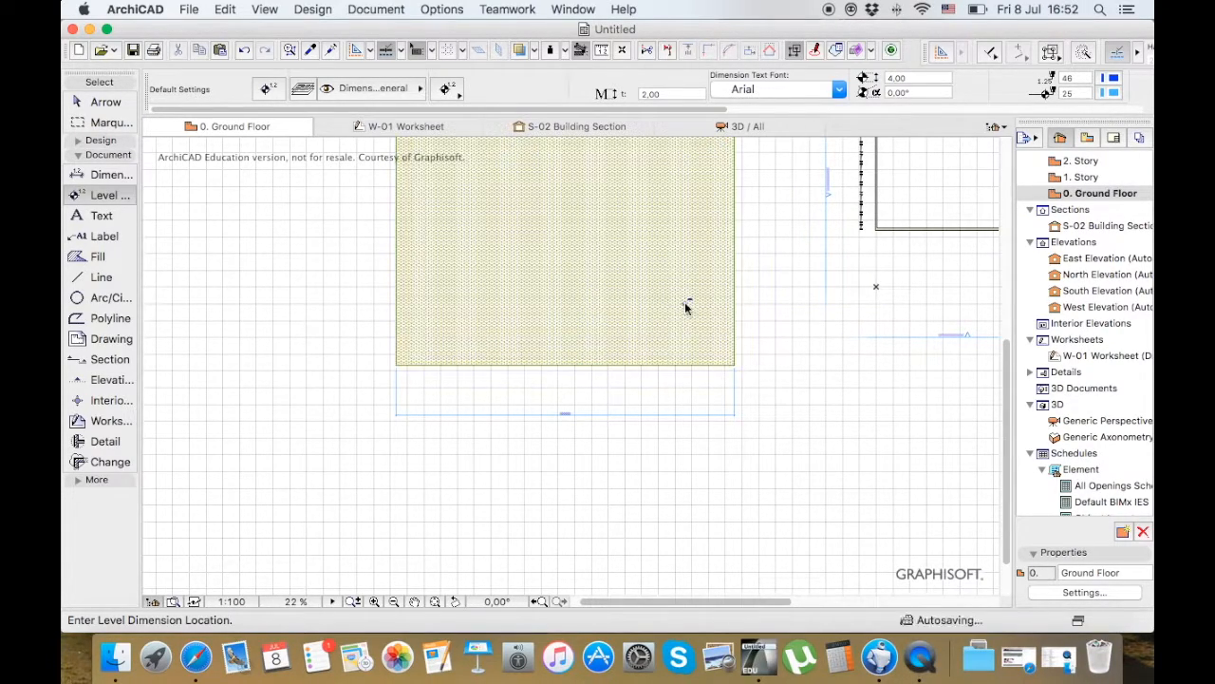
{"action": "scroll", "coordinate": [699, 305], "scroll_direction": "up", "scroll_amount": 5}
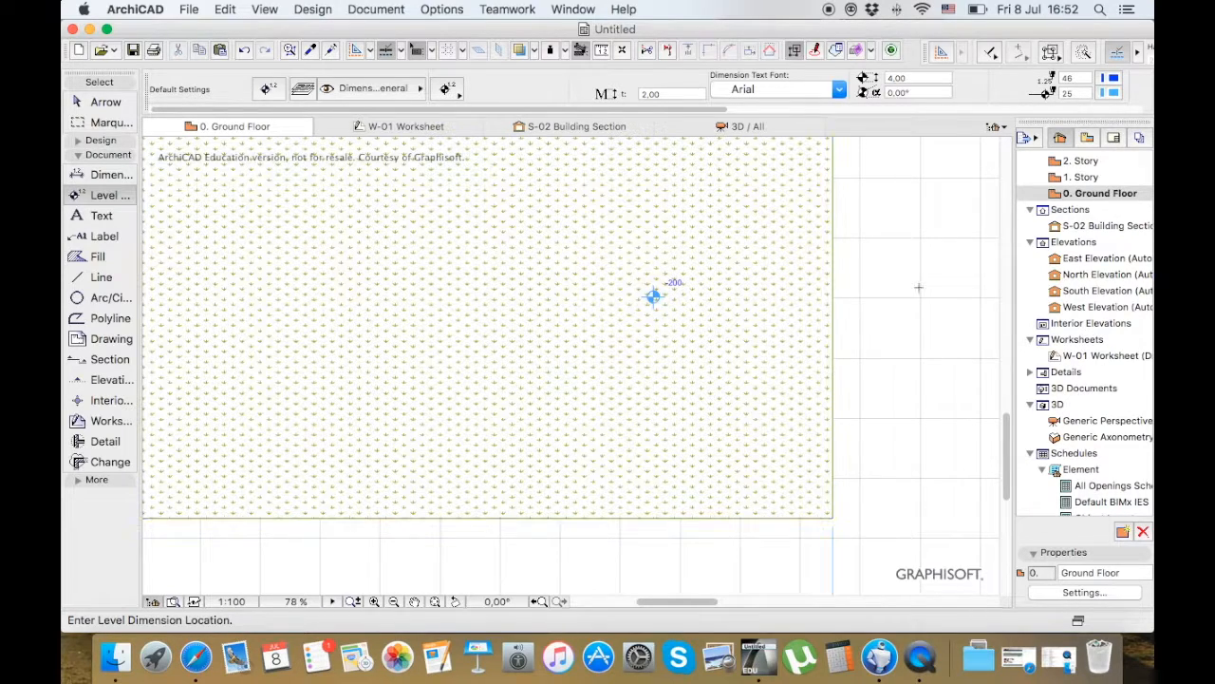
{"action": "left_click", "coordinate": [884, 275]}
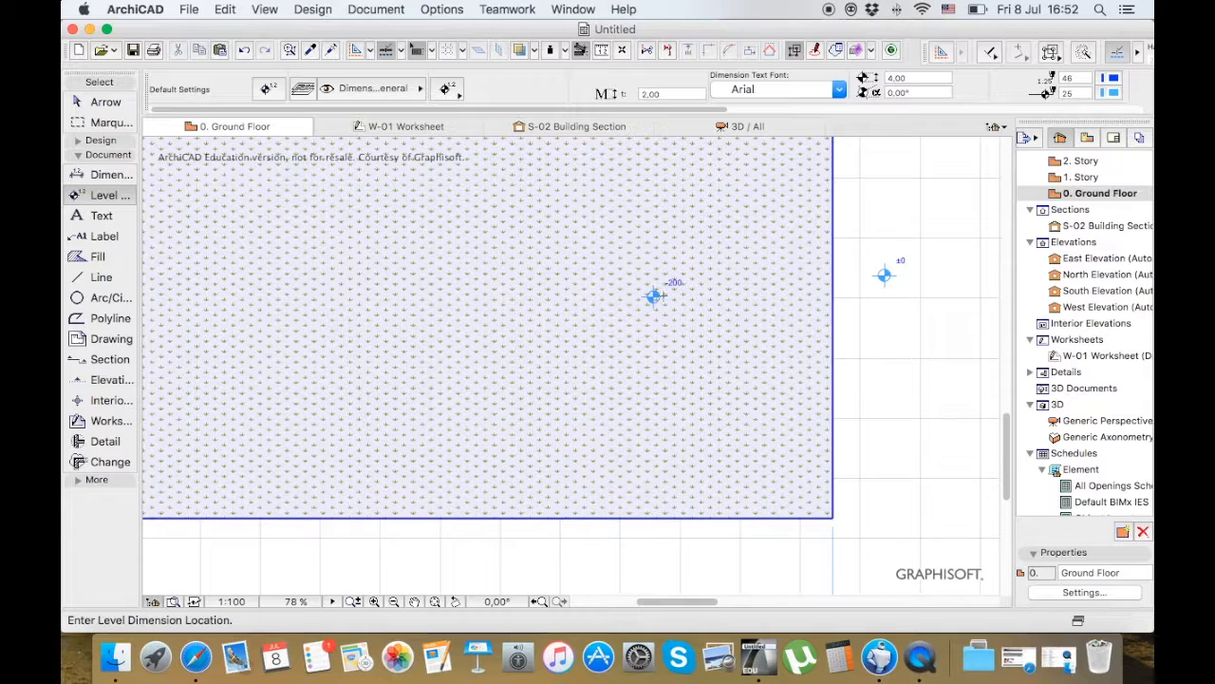
{"action": "left_click", "coordinate": [655, 297]}
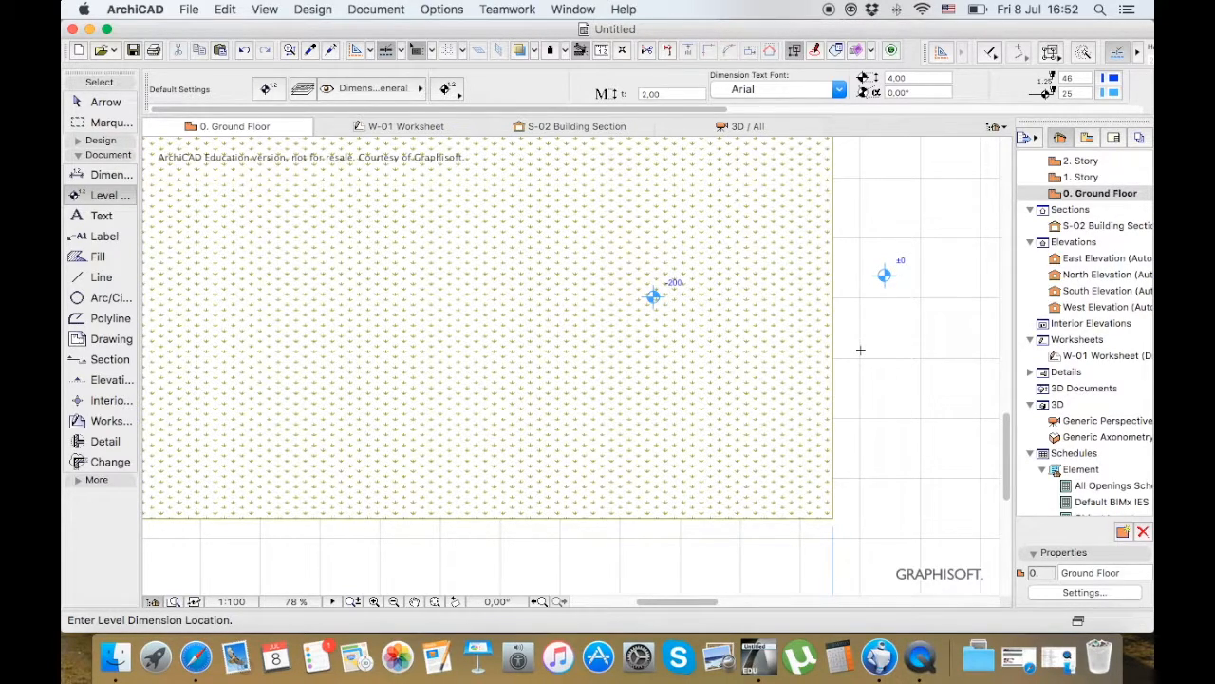
{"action": "left_click", "coordinate": [117, 212]}
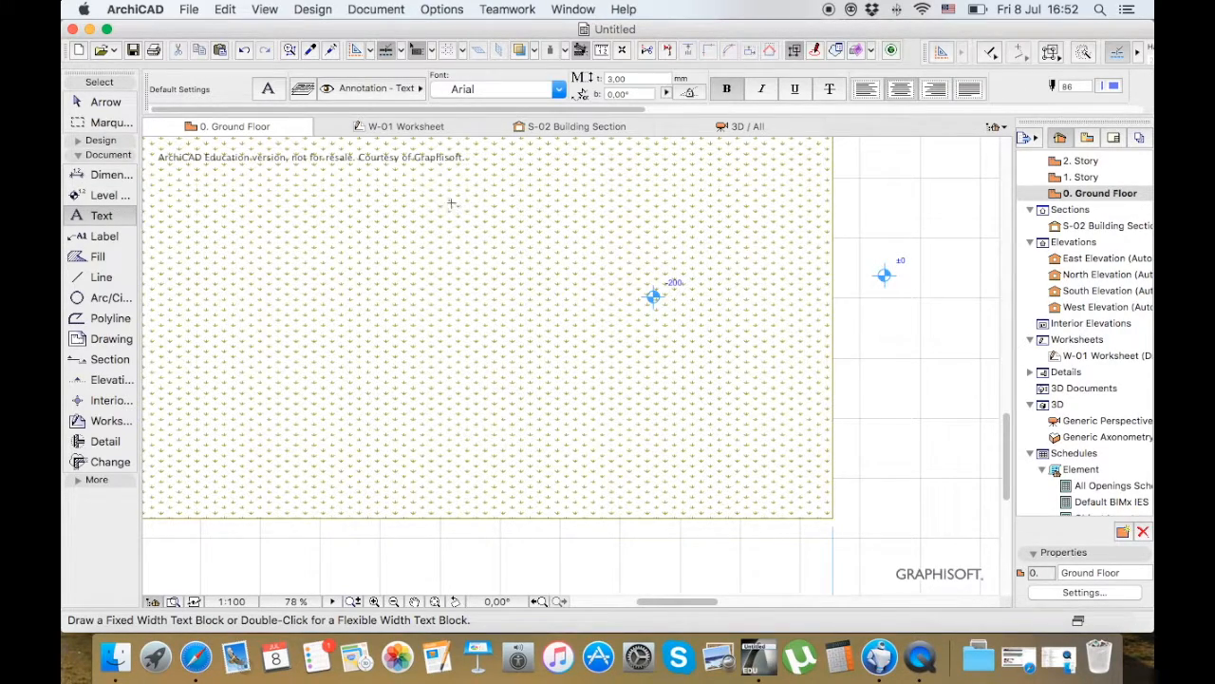
{"action": "scroll", "coordinate": [431, 184], "scroll_direction": "down", "scroll_amount": 4}
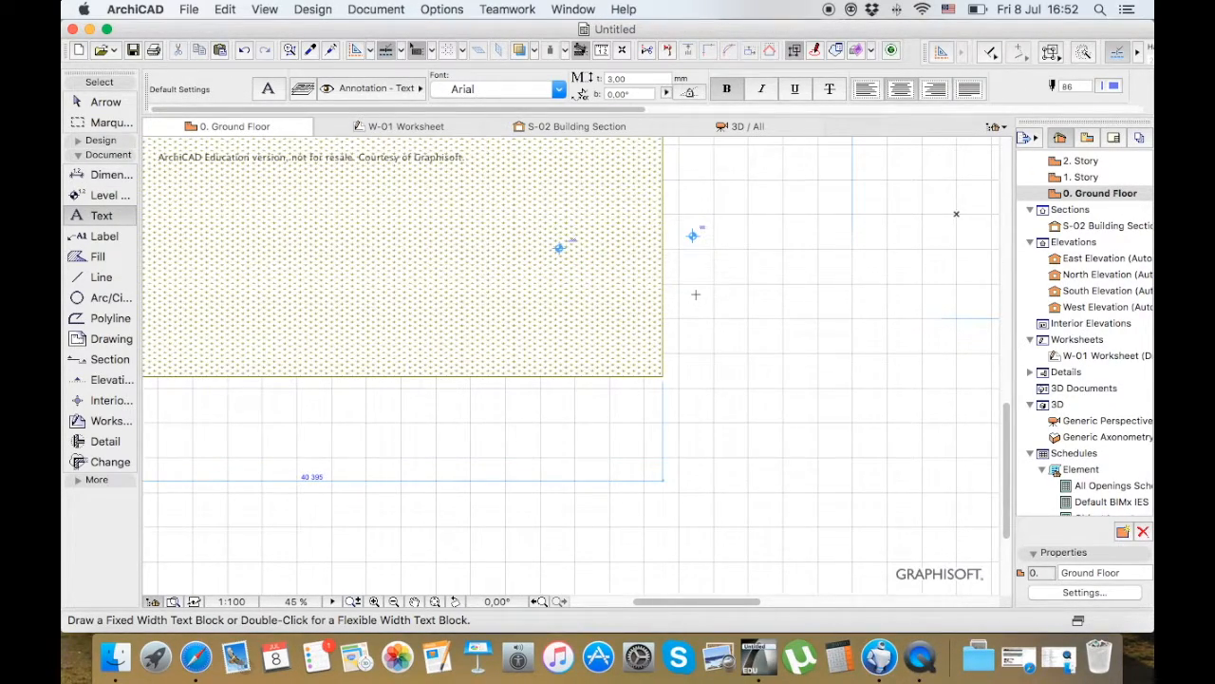
{"action": "left_click", "coordinate": [695, 294]}
{"action": "left_click", "coordinate": [702, 302]}
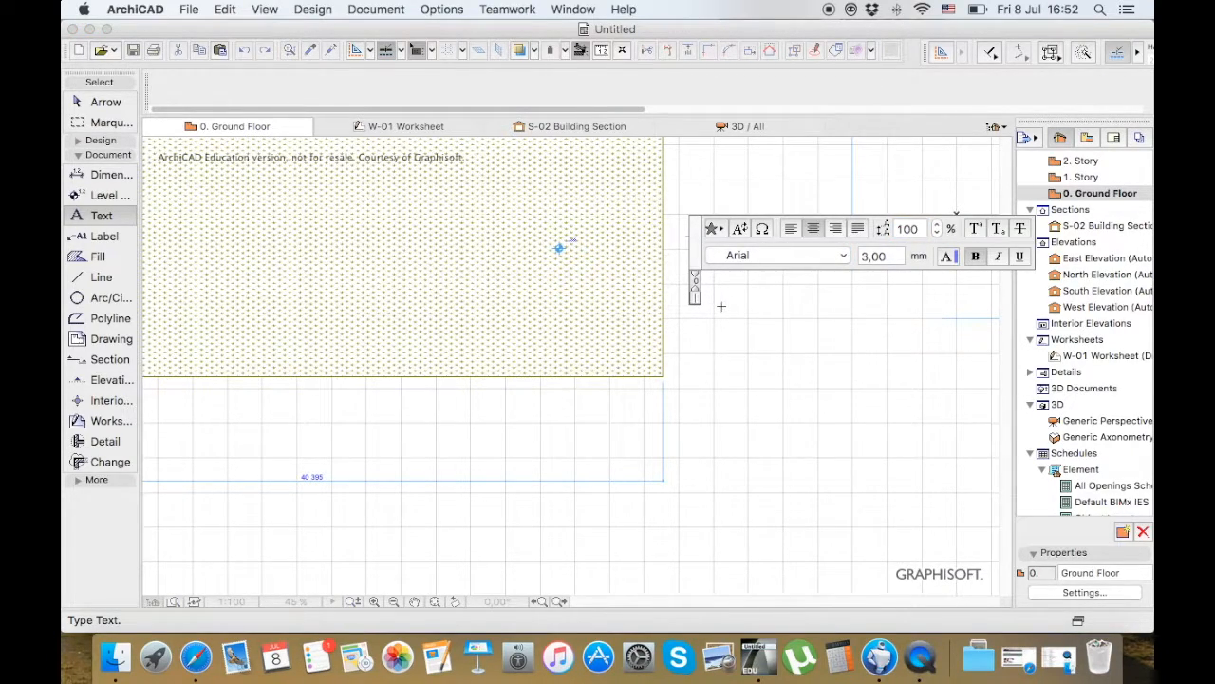
{"action": "left_click", "coordinate": [734, 312]}
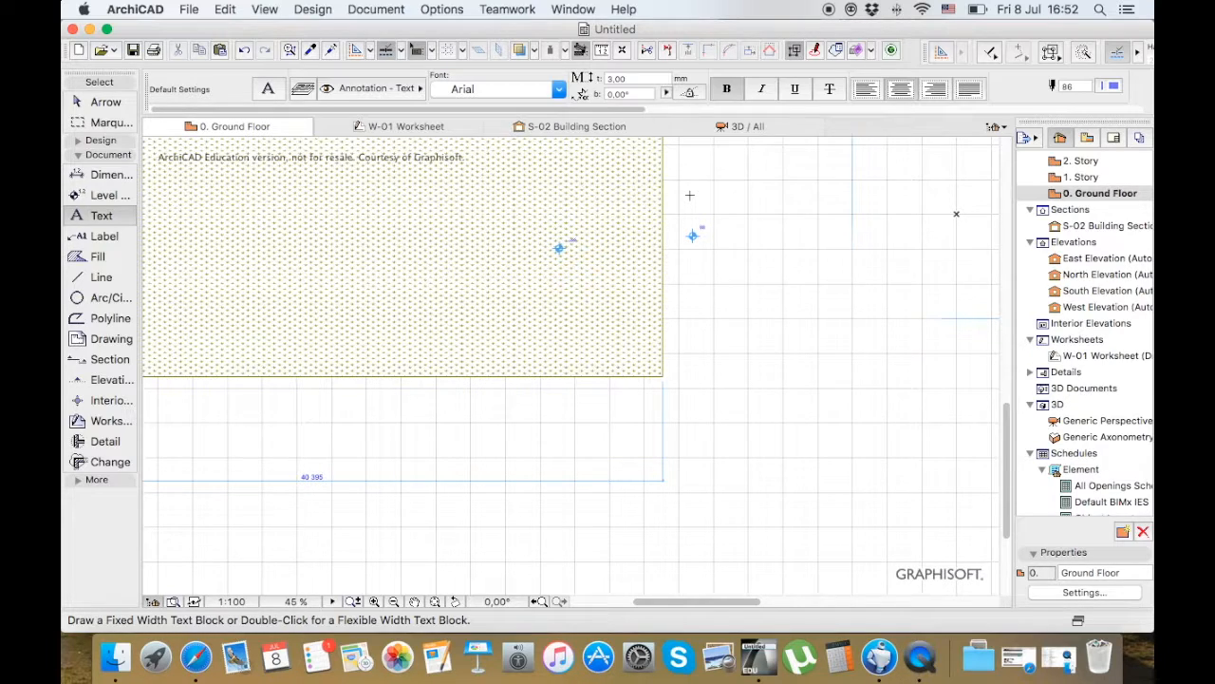
Open the W-01 worksheet and add the text "ground flr" inside the room, just below the hatched upper wall
{"action": "left_click", "coordinate": [1099, 357]}
{"action": "double_click", "coordinate": [1098, 357]}
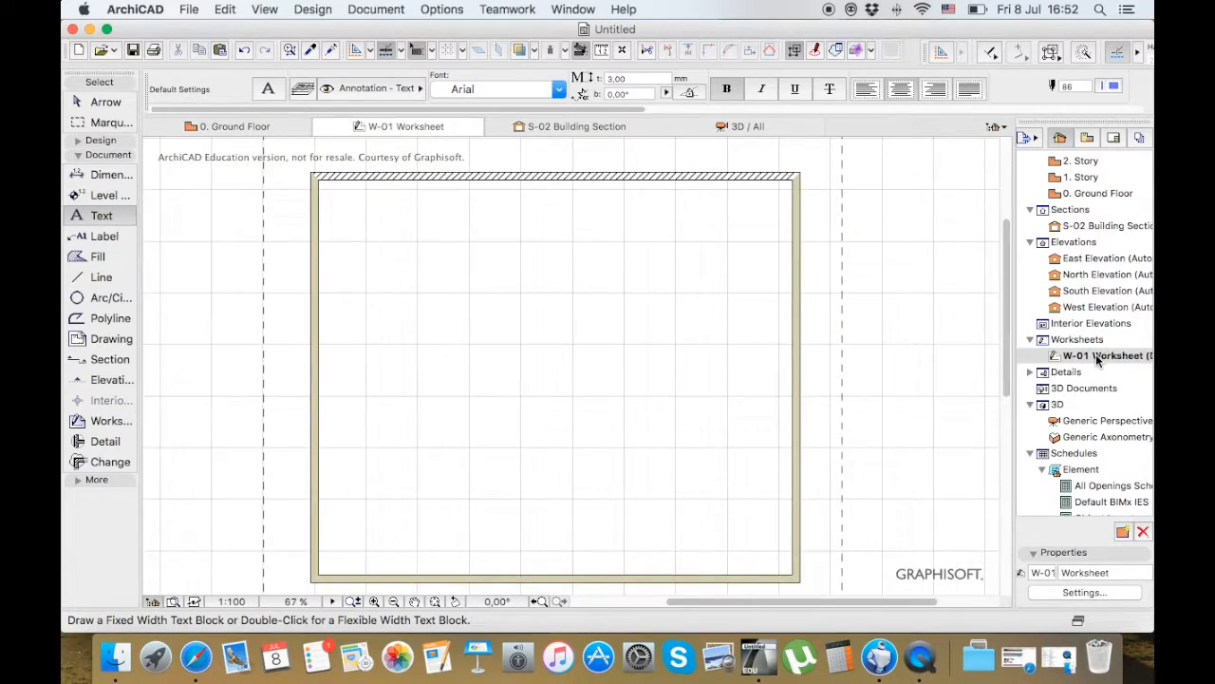
{"action": "double_click", "coordinate": [509, 208]}
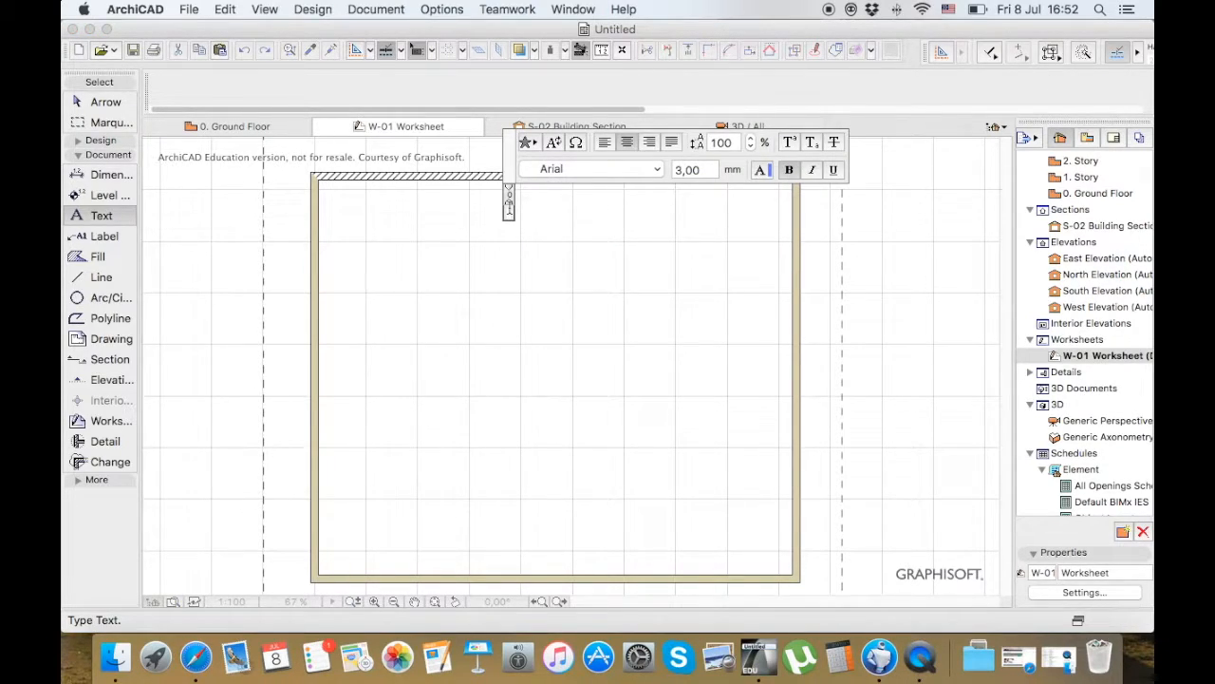
{"action": "type", "text": "ground flr"}
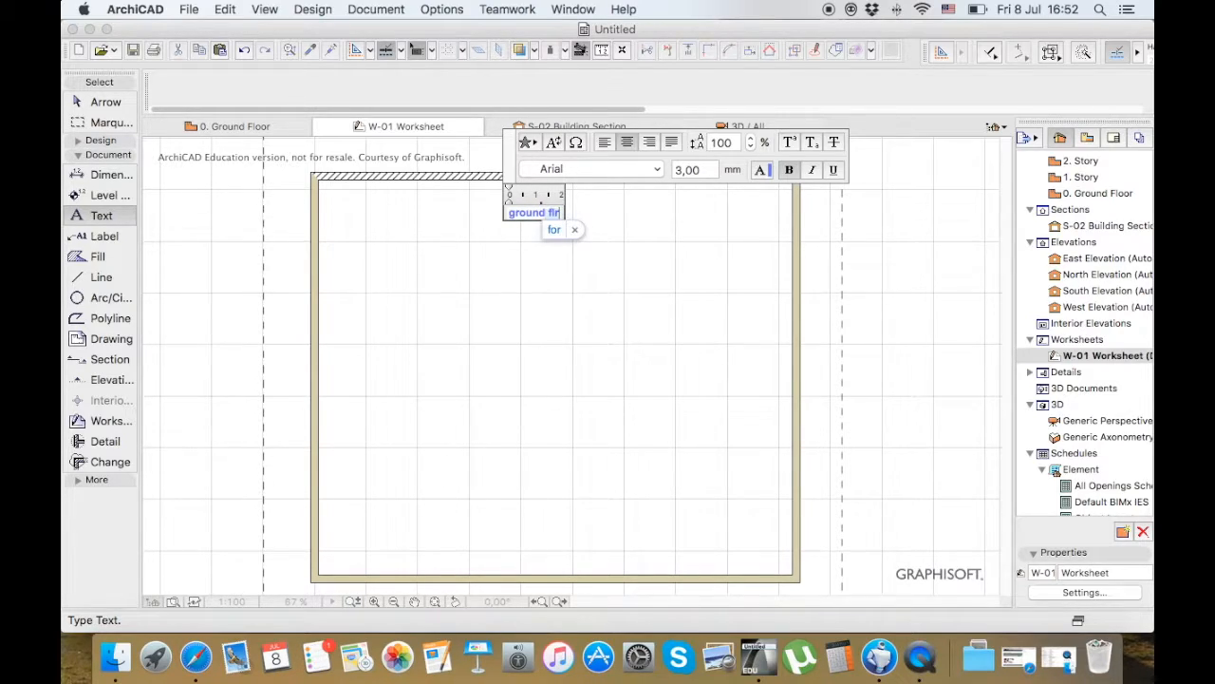
{"action": "left_click", "coordinate": [687, 289]}
Select the "ground flr" text, look at the available fonts and set the text's pen to black pen 1
{"action": "left_click", "coordinate": [81, 101]}
{"action": "left_click", "coordinate": [532, 212]}
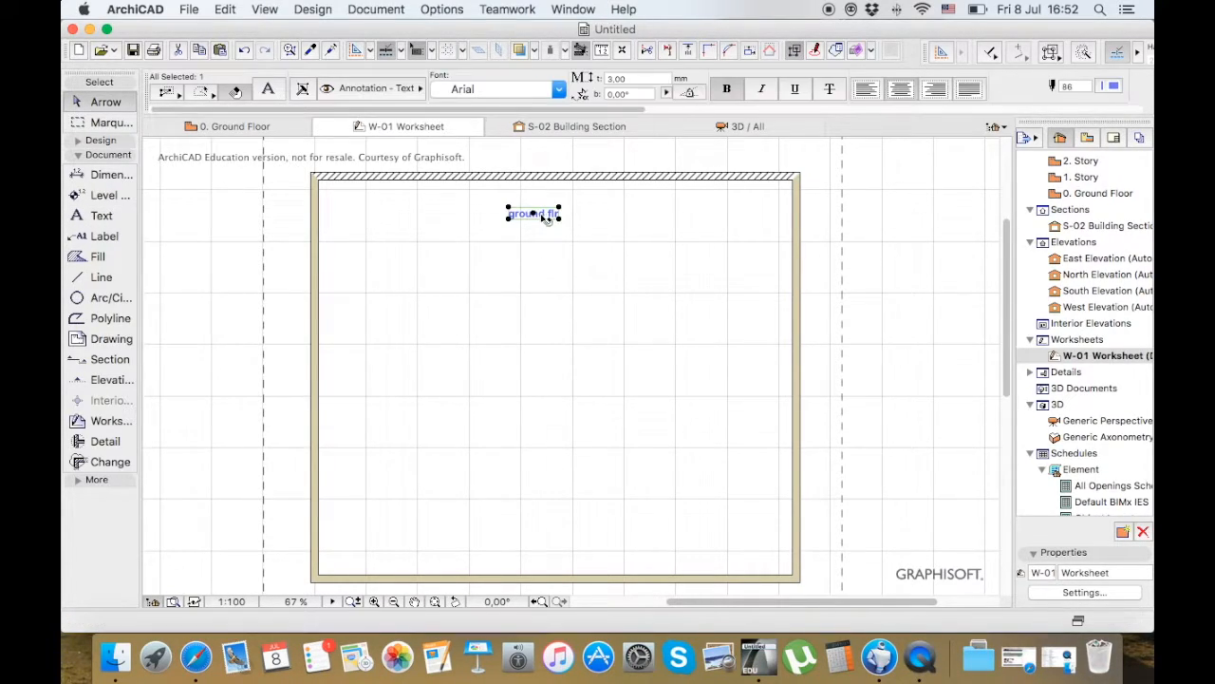
{"action": "left_click", "coordinate": [558, 90]}
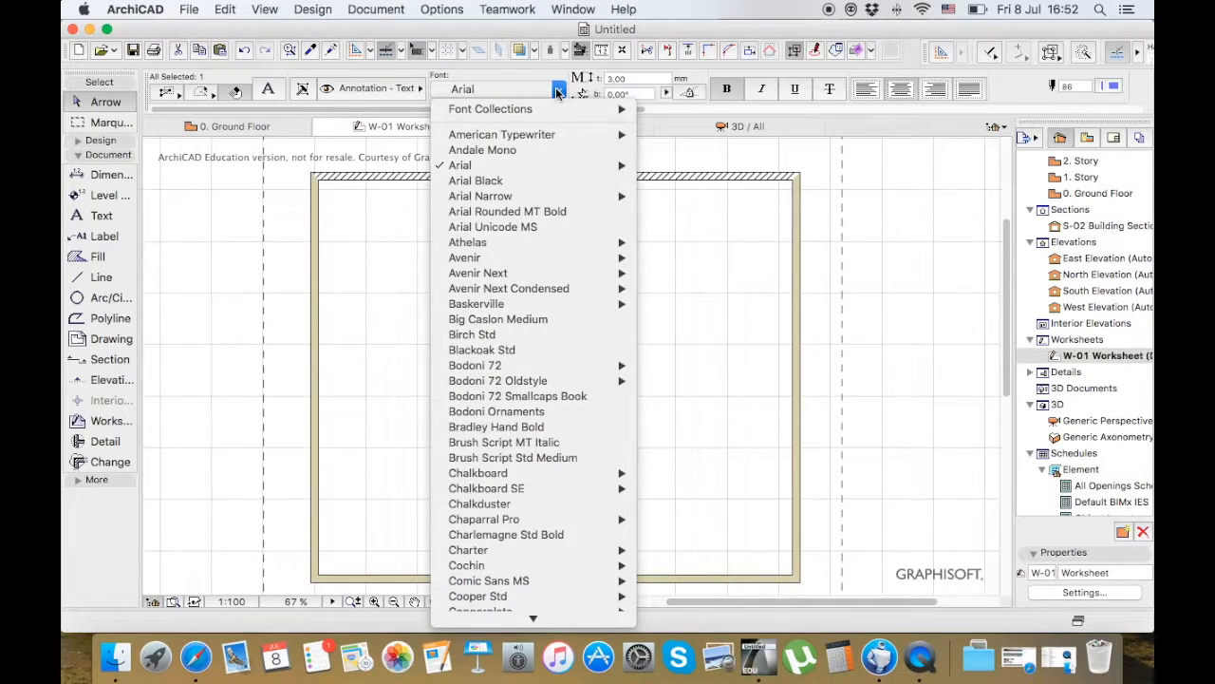
{"action": "left_click", "coordinate": [557, 91]}
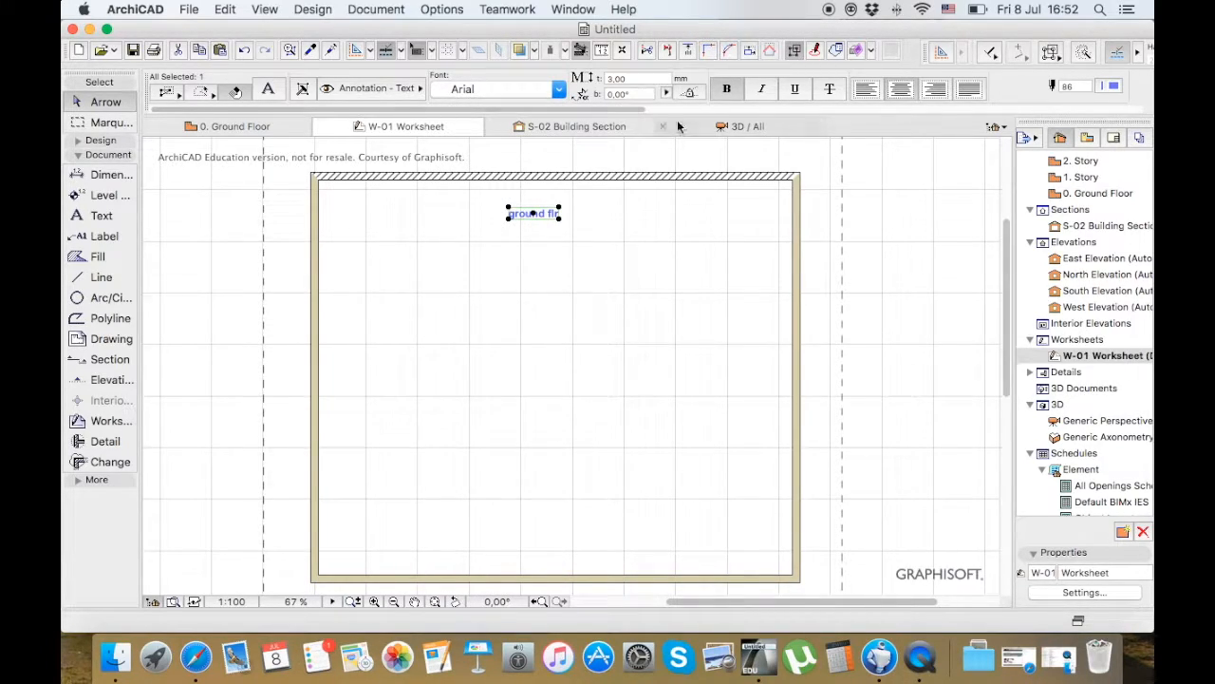
{"action": "left_click", "coordinate": [1117, 86]}
{"action": "left_click", "coordinate": [1118, 87]}
{"action": "left_click", "coordinate": [1117, 86]}
{"action": "left_click", "coordinate": [827, 47]}
Set the "ground flr" text's font to Arial Unicode MS and clear the selection
{"action": "left_click", "coordinate": [557, 88]}
{"action": "mouse_move", "coordinate": [554, 275]}
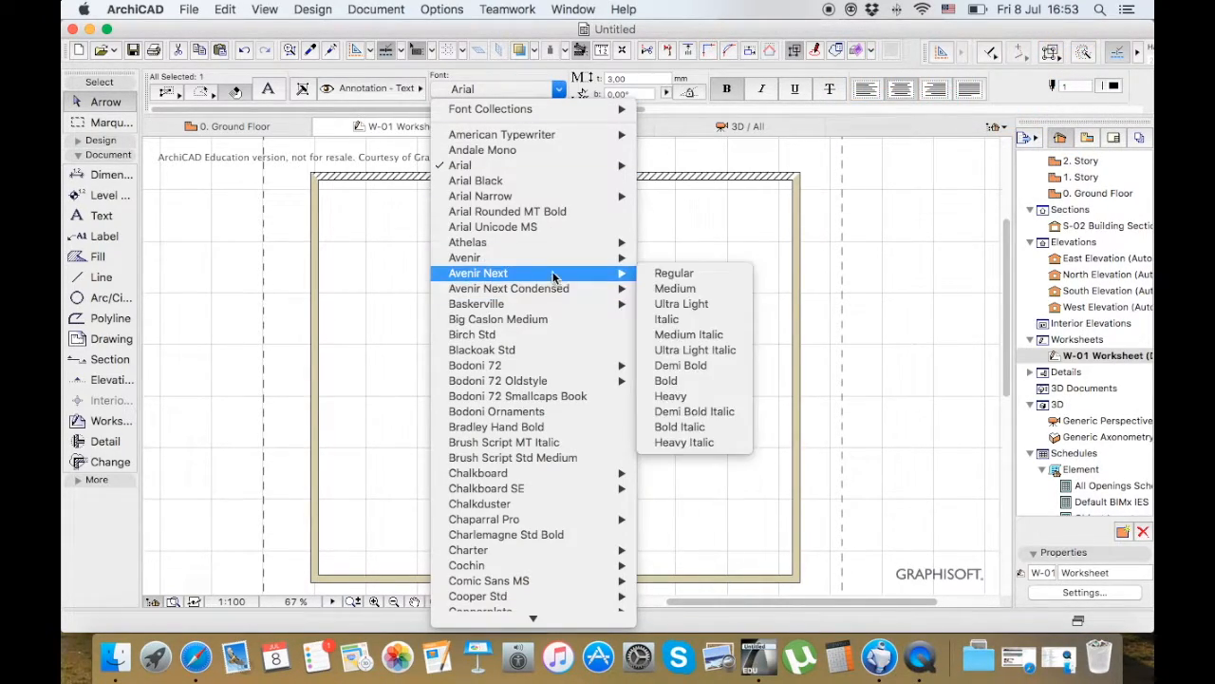
{"action": "left_click", "coordinate": [534, 228]}
{"action": "left_click", "coordinate": [651, 264]}
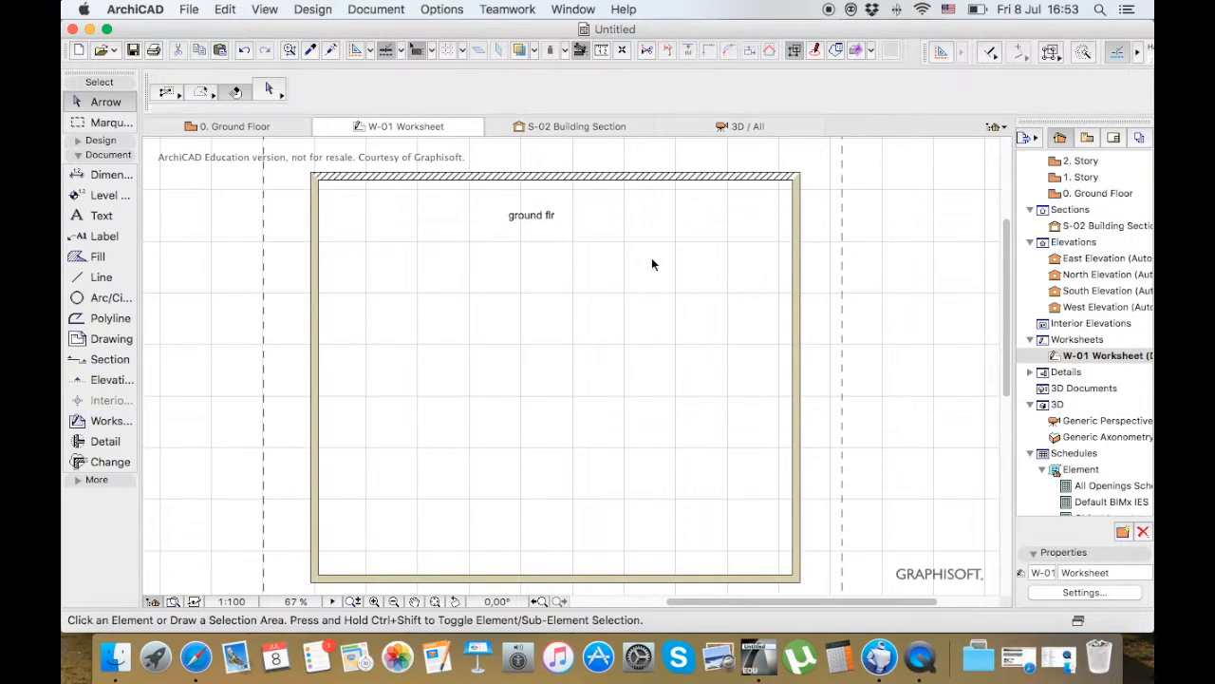
Attach an ID label to the upper-right outer corner of the walls in the W-01 worksheet
{"action": "left_click", "coordinate": [294, 126]}
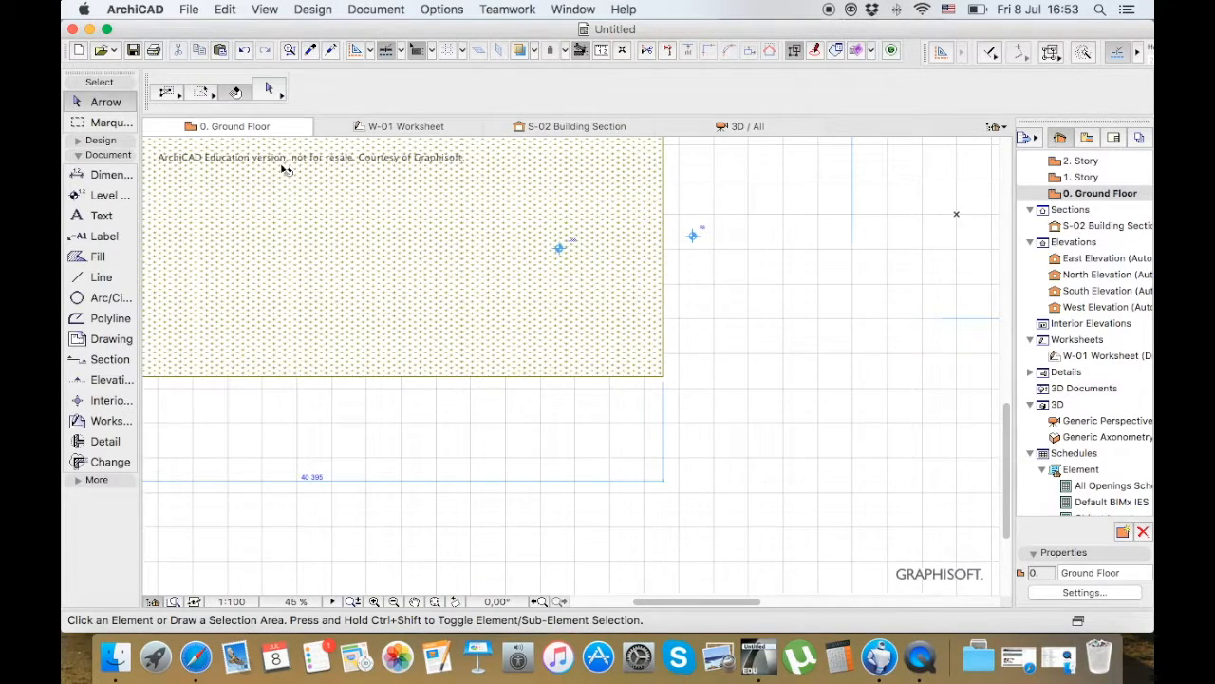
{"action": "left_click", "coordinate": [106, 237]}
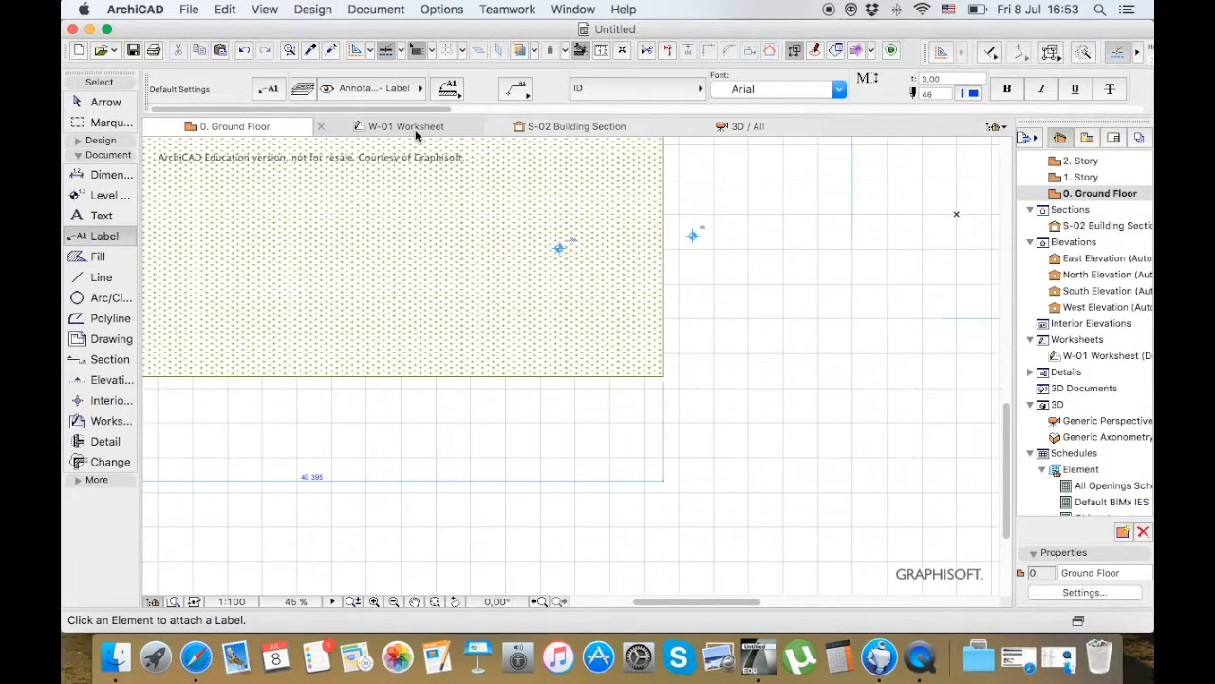
{"action": "left_click", "coordinate": [415, 129]}
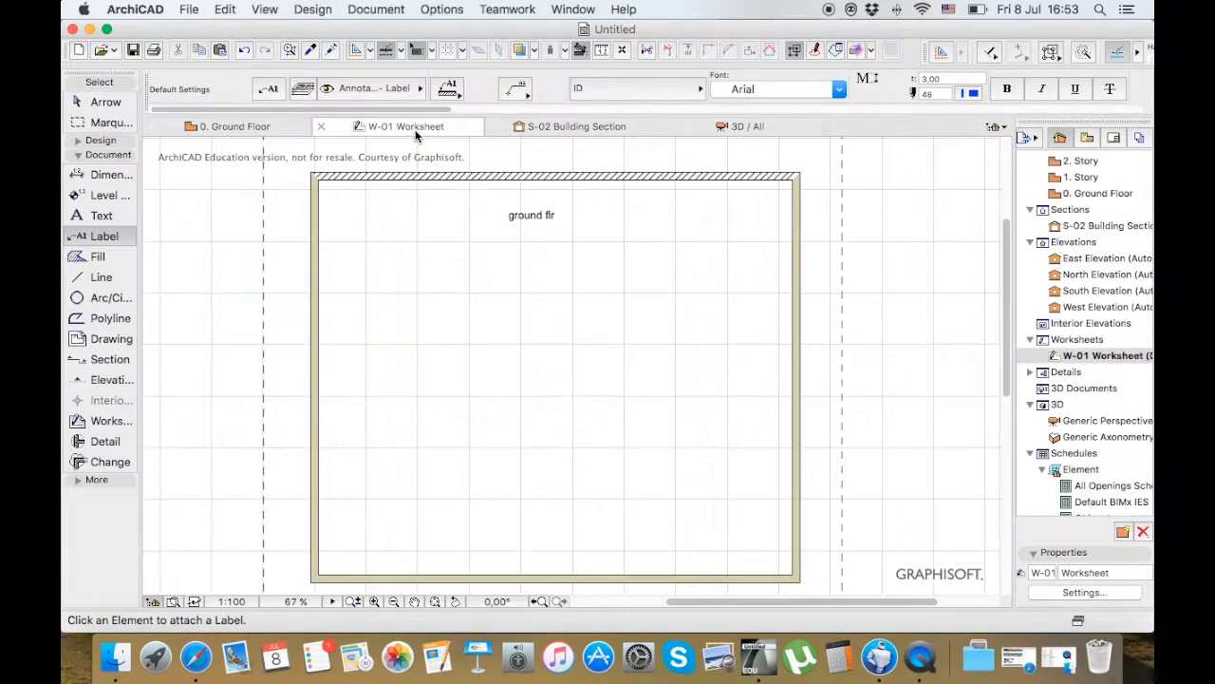
{"action": "left_click", "coordinate": [802, 173]}
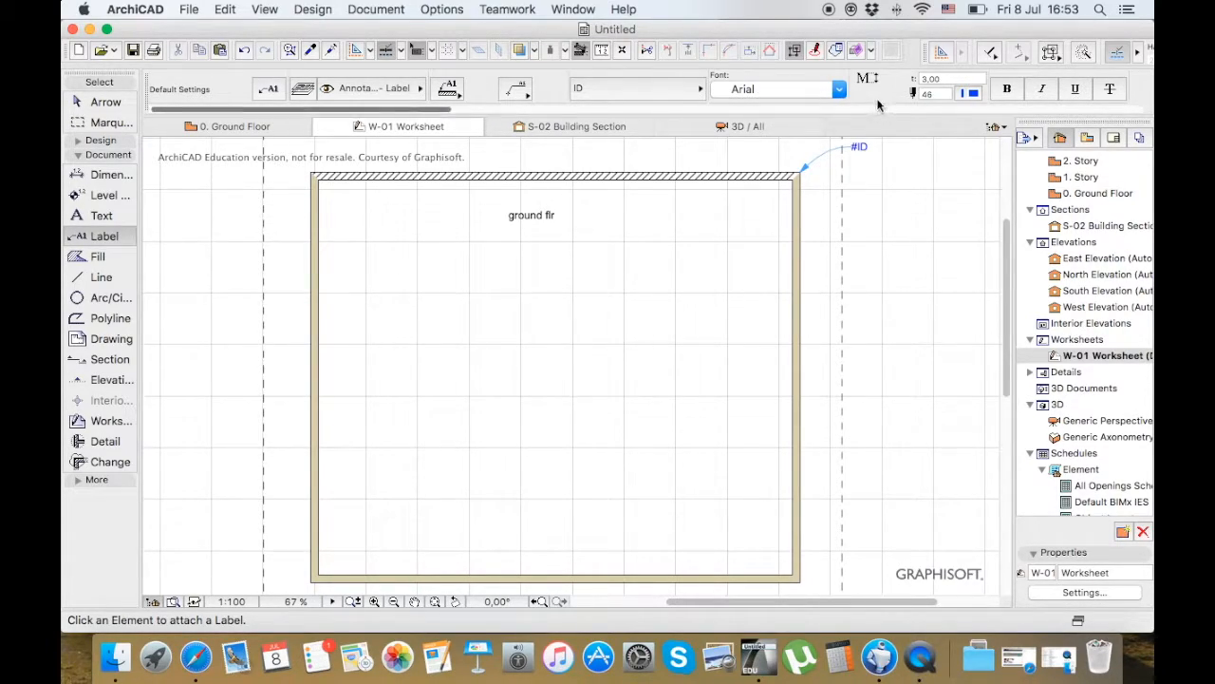
Select the ID label and change its leader line from curved to the angled, broken-line shape
{"action": "left_click", "coordinate": [98, 101]}
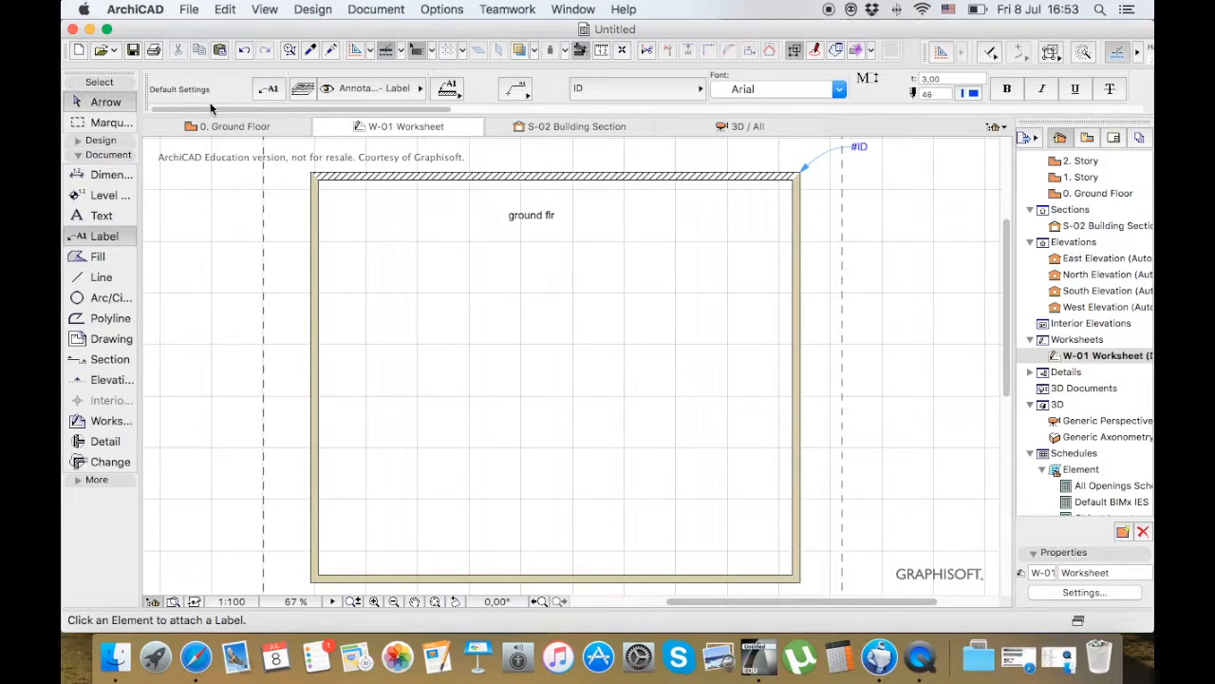
{"action": "left_click", "coordinate": [858, 146]}
{"action": "scroll", "coordinate": [852, 89], "scroll_direction": "right", "scroll_amount": 10}
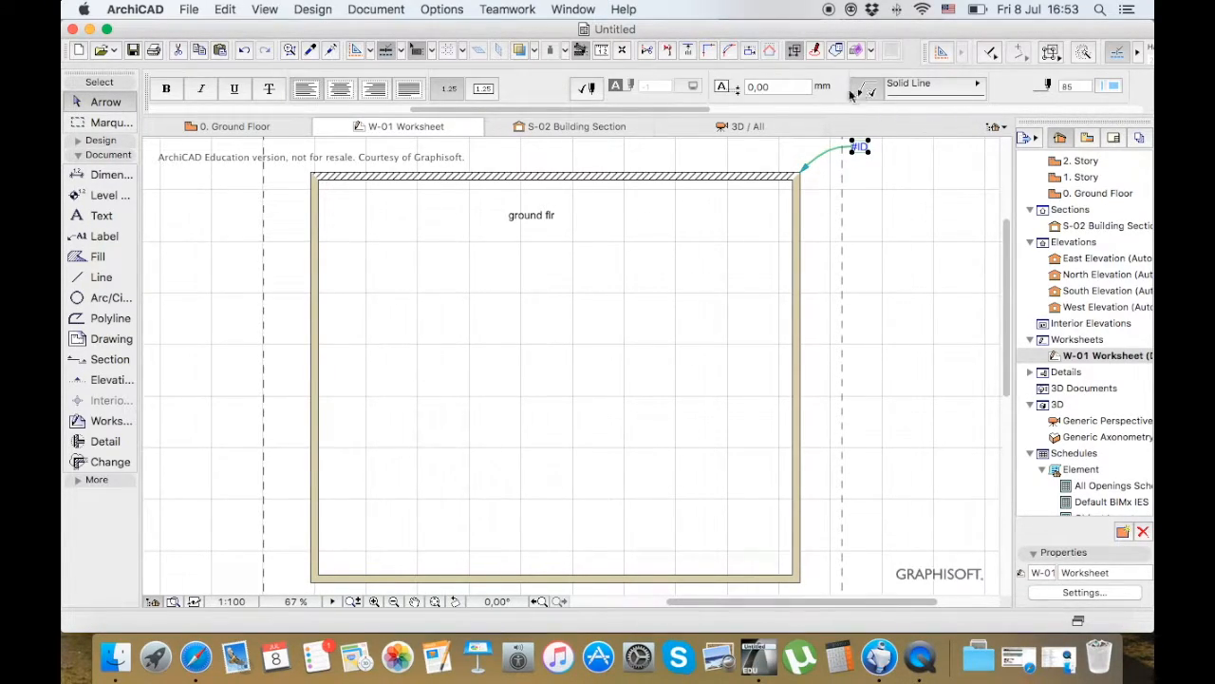
{"action": "scroll", "coordinate": [852, 92], "scroll_direction": "right", "scroll_amount": 6}
{"action": "left_click", "coordinate": [740, 92]}
{"action": "left_click", "coordinate": [755, 99]}
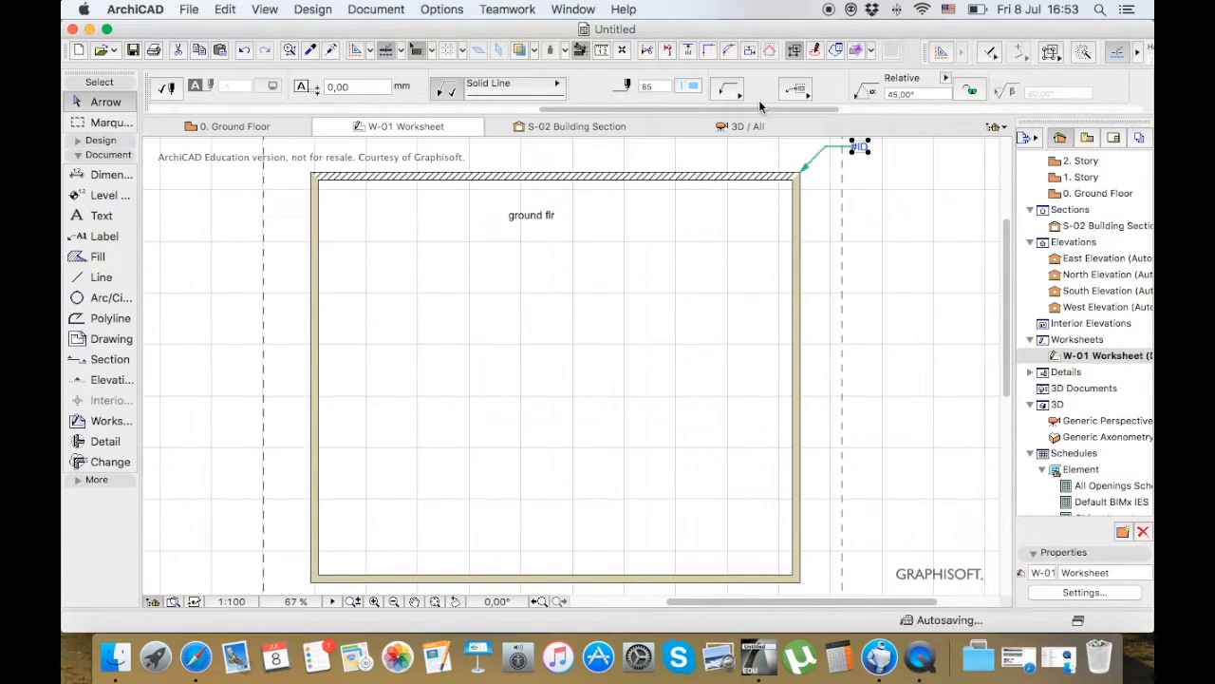
Set the ID label's leader line to a black pen and clear the selection
{"action": "left_click", "coordinate": [692, 86]}
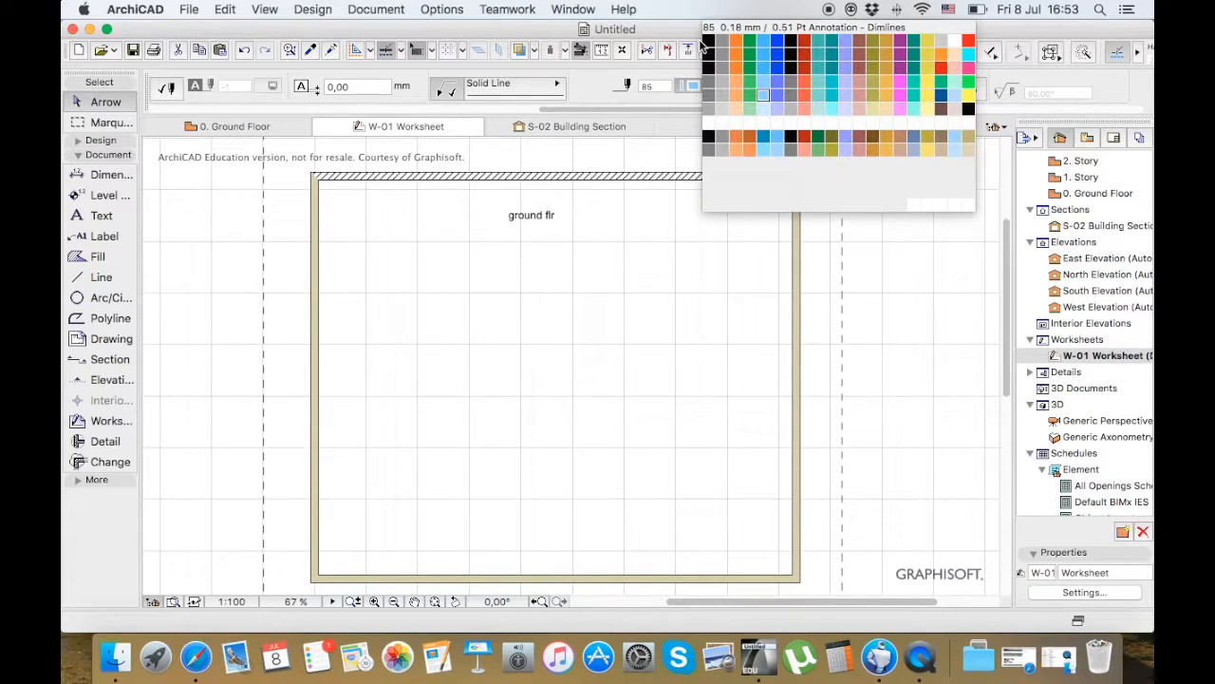
{"action": "left_click", "coordinate": [739, 127]}
{"action": "left_click", "coordinate": [752, 156]}
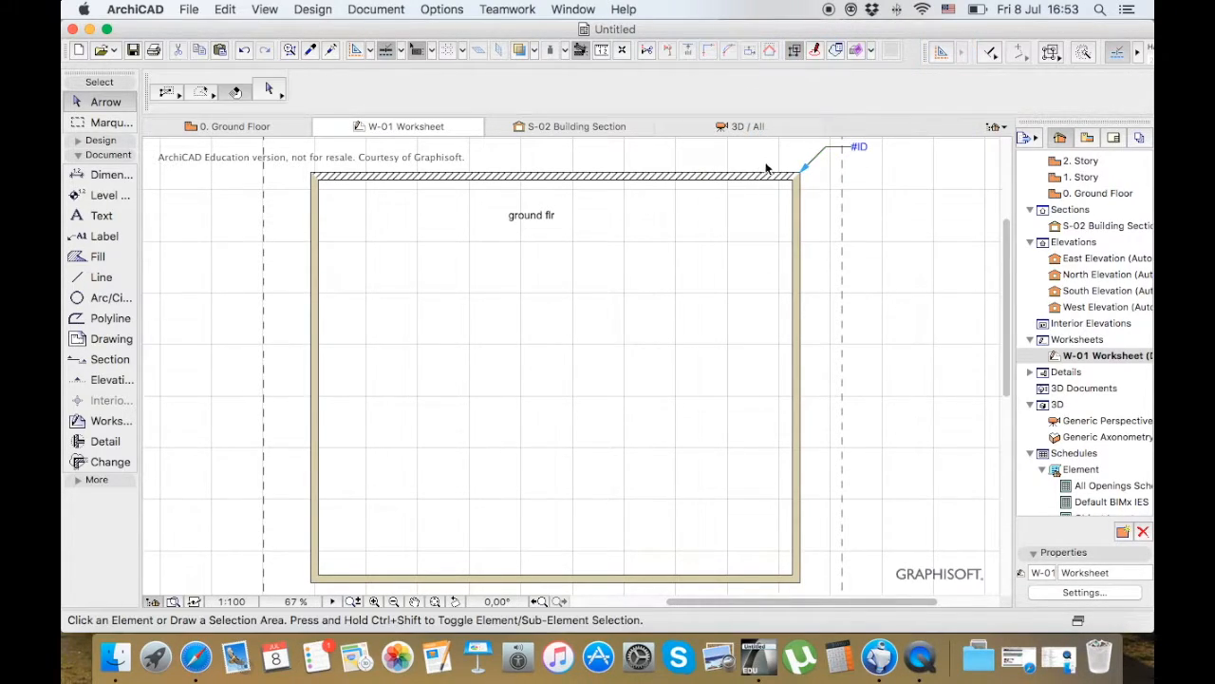
{"action": "double_click", "coordinate": [862, 147]}
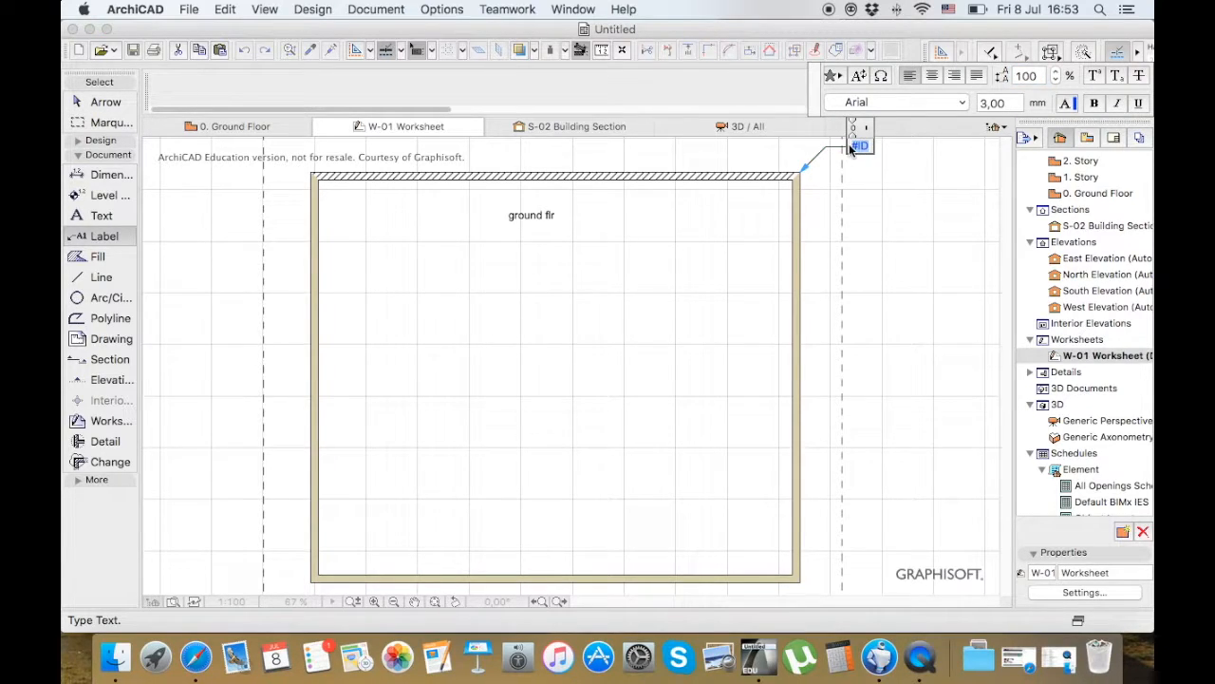
{"action": "left_click", "coordinate": [908, 197]}
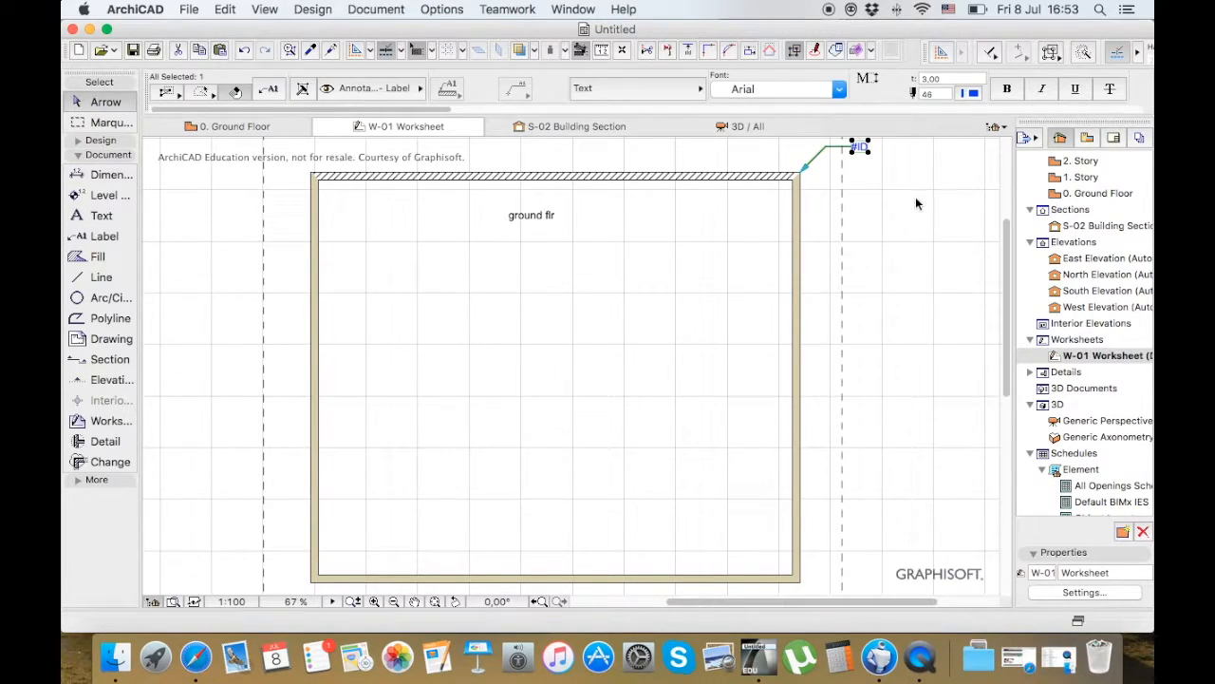
{"action": "left_click", "coordinate": [916, 203]}
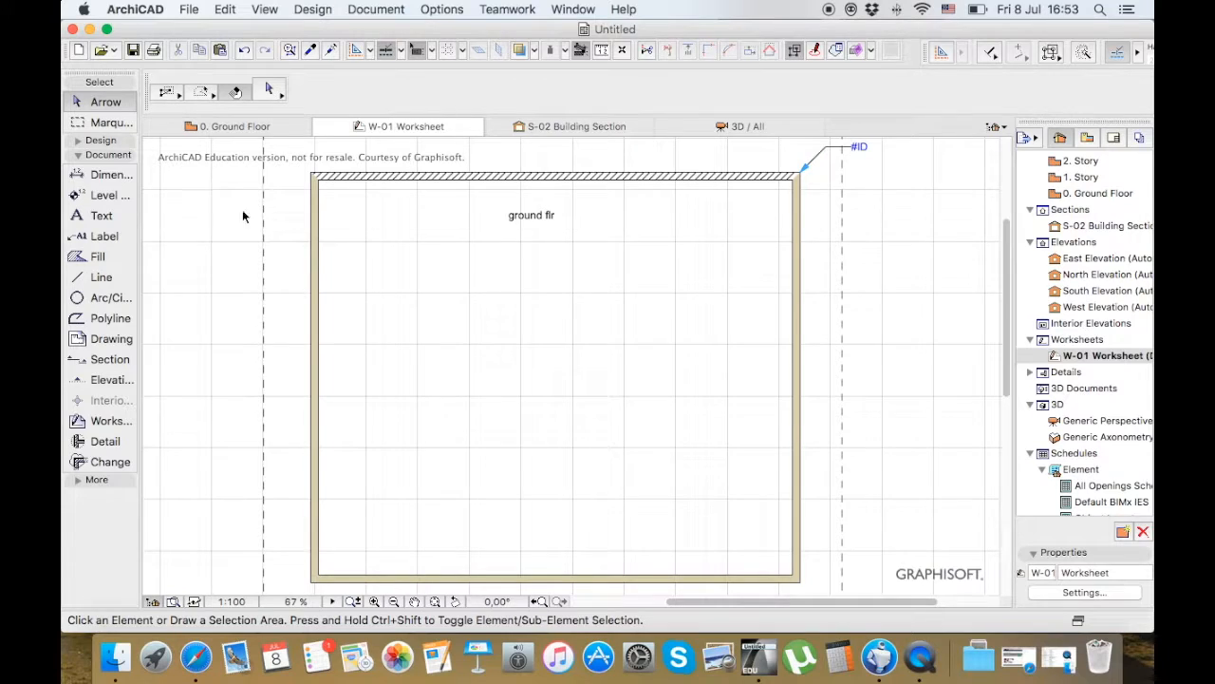
Set the Label tool's default label type to Text
{"action": "left_click", "coordinate": [104, 236]}
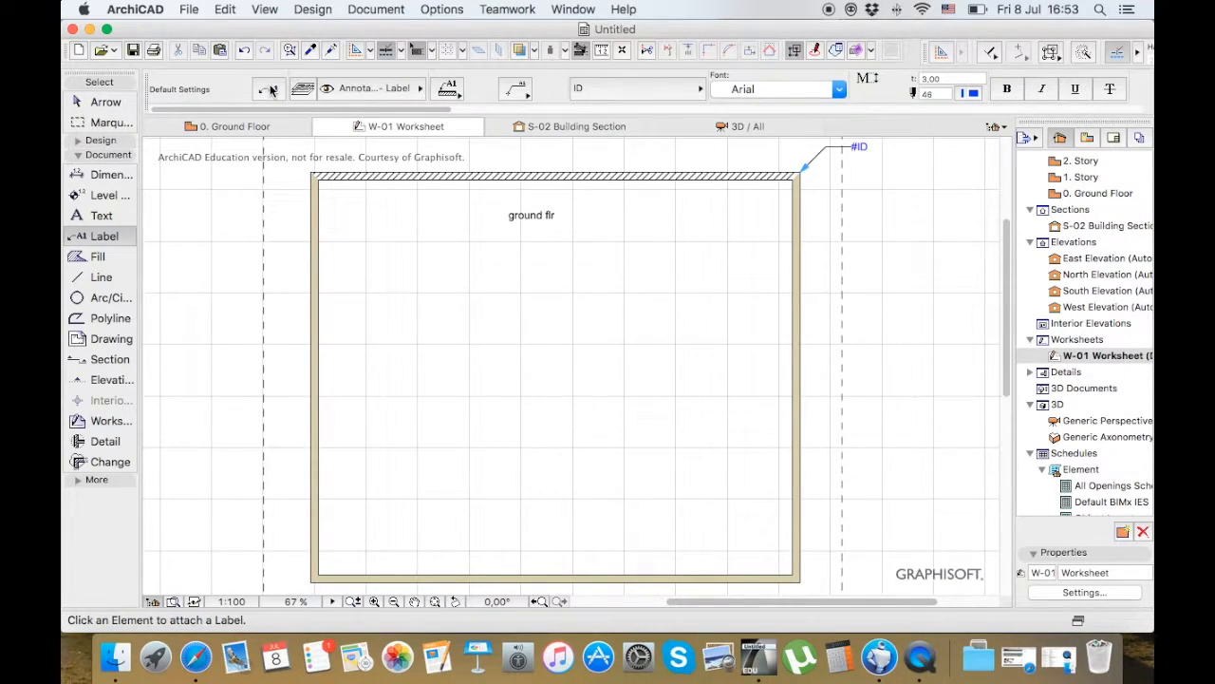
{"action": "left_click", "coordinate": [271, 88]}
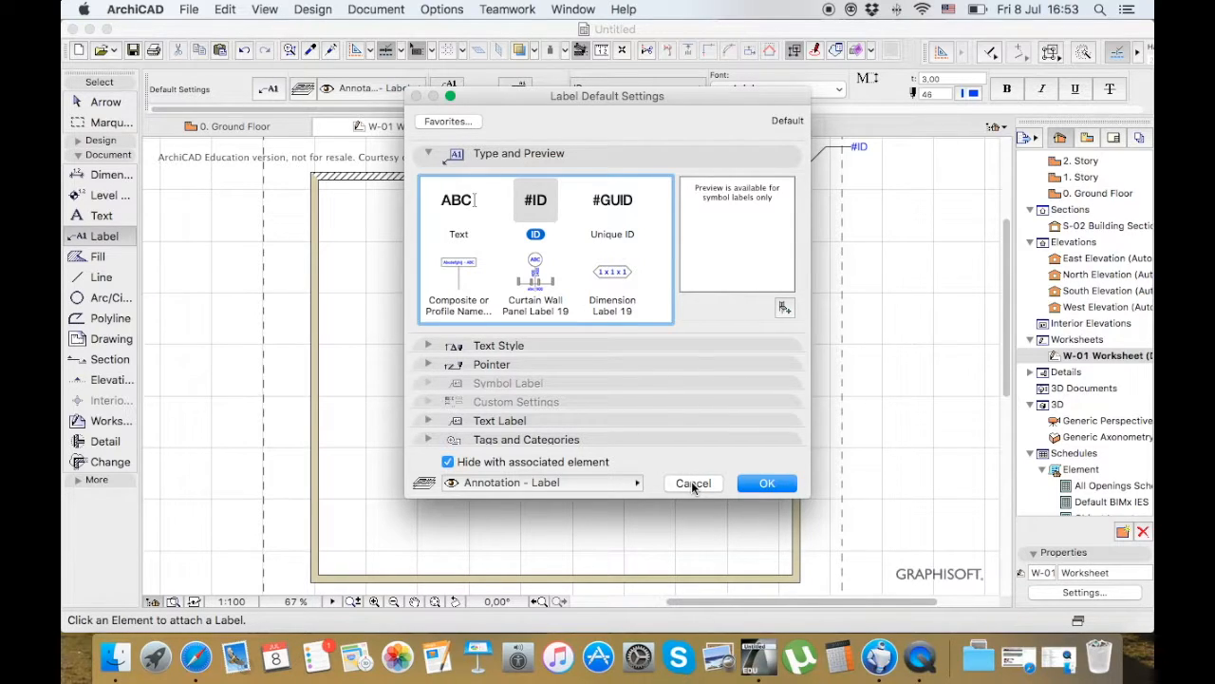
{"action": "left_click", "coordinate": [452, 215]}
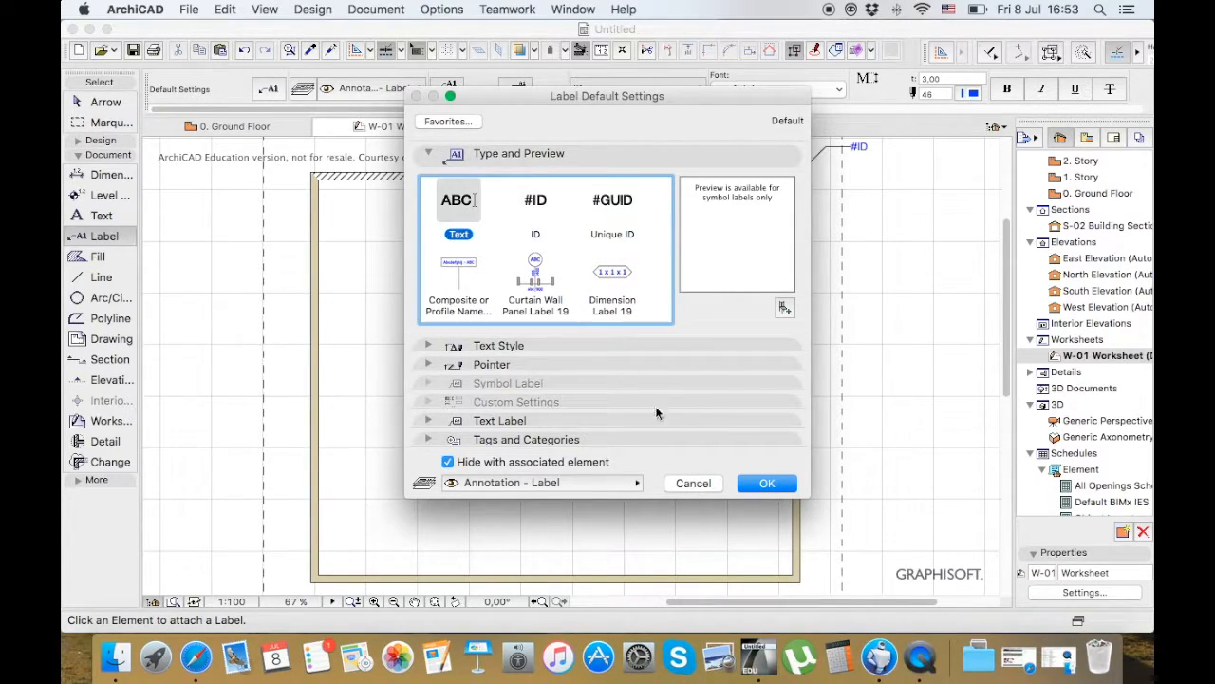
{"action": "left_click", "coordinate": [766, 482]}
Attach a text label reading "300mm block wall" to the outer face of the right wall, near its upper end
{"action": "left_click", "coordinate": [804, 237]}
{"action": "left_click", "coordinate": [841, 213]}
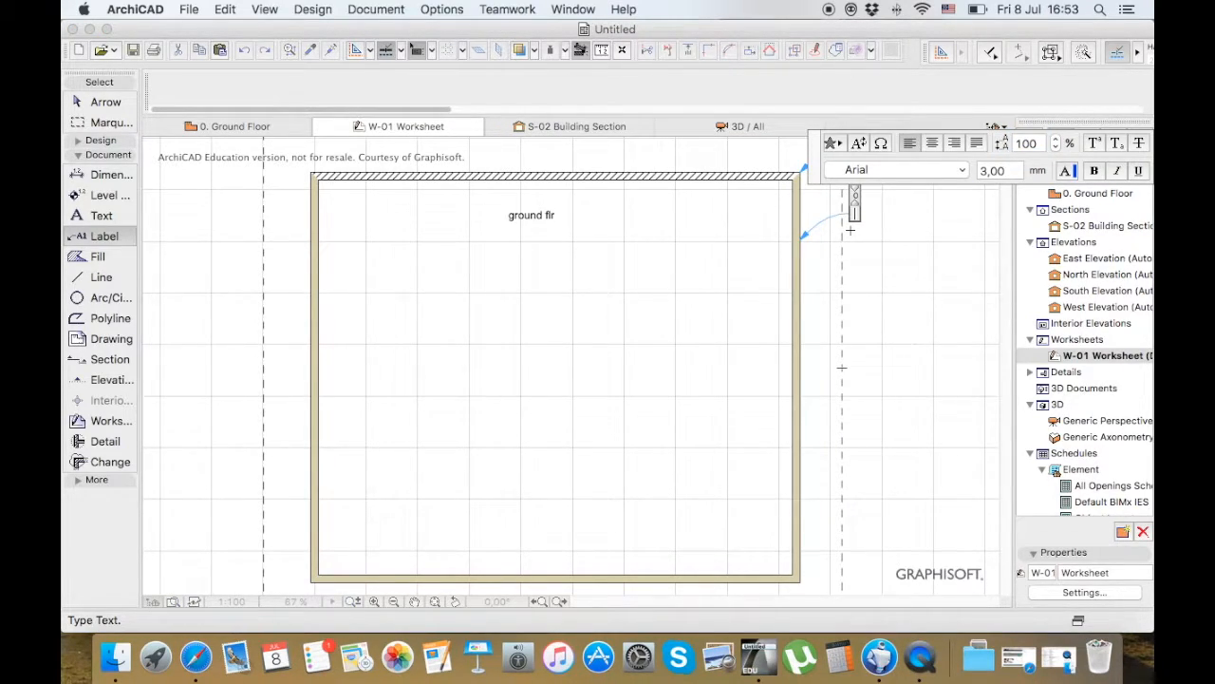
{"action": "type", "text": "300mm"}
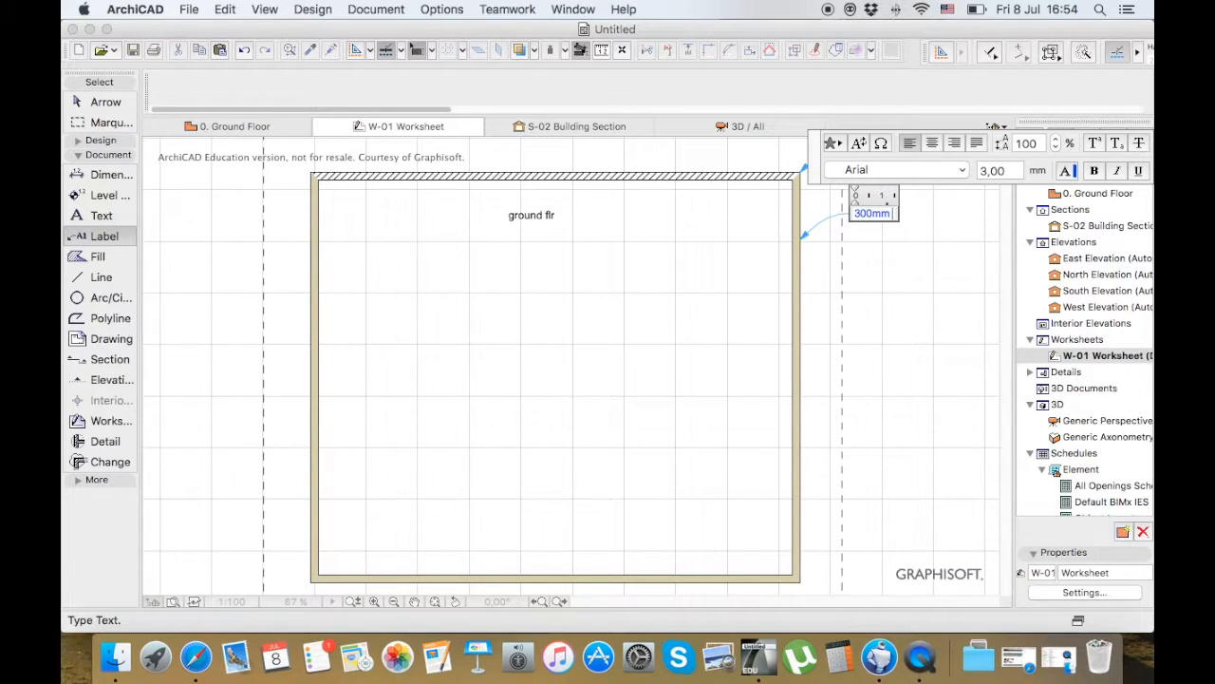
{"action": "type", "text": " block wall"}
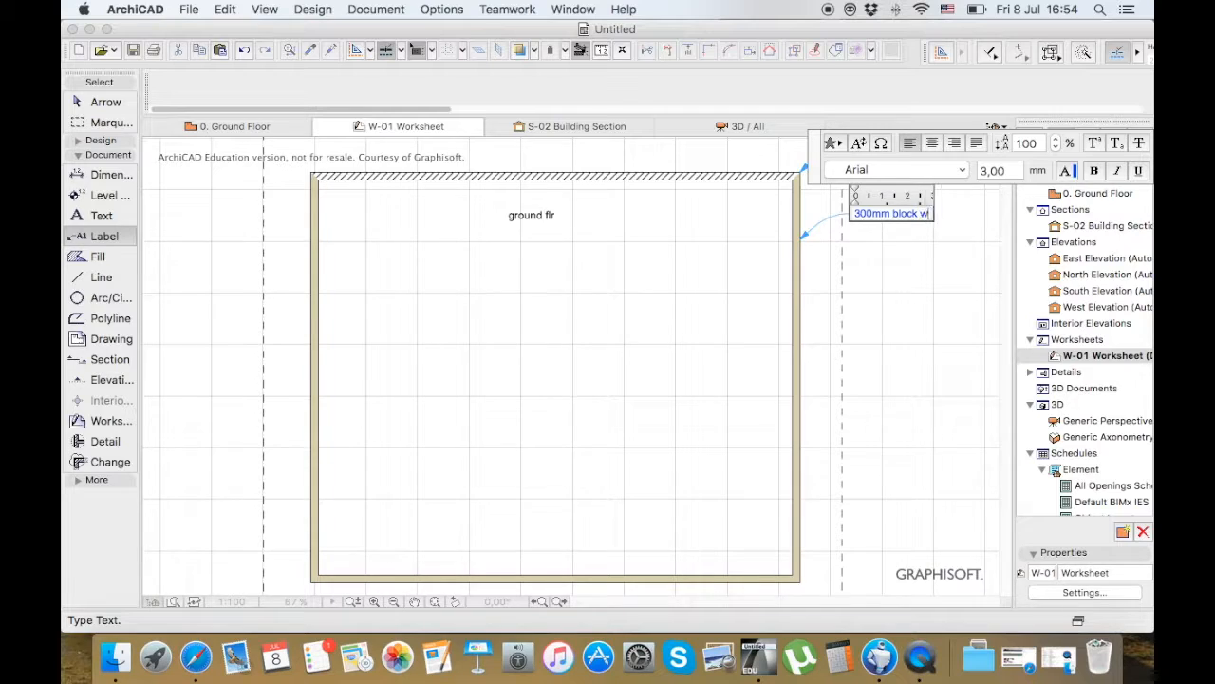
{"action": "left_click", "coordinate": [862, 315]}
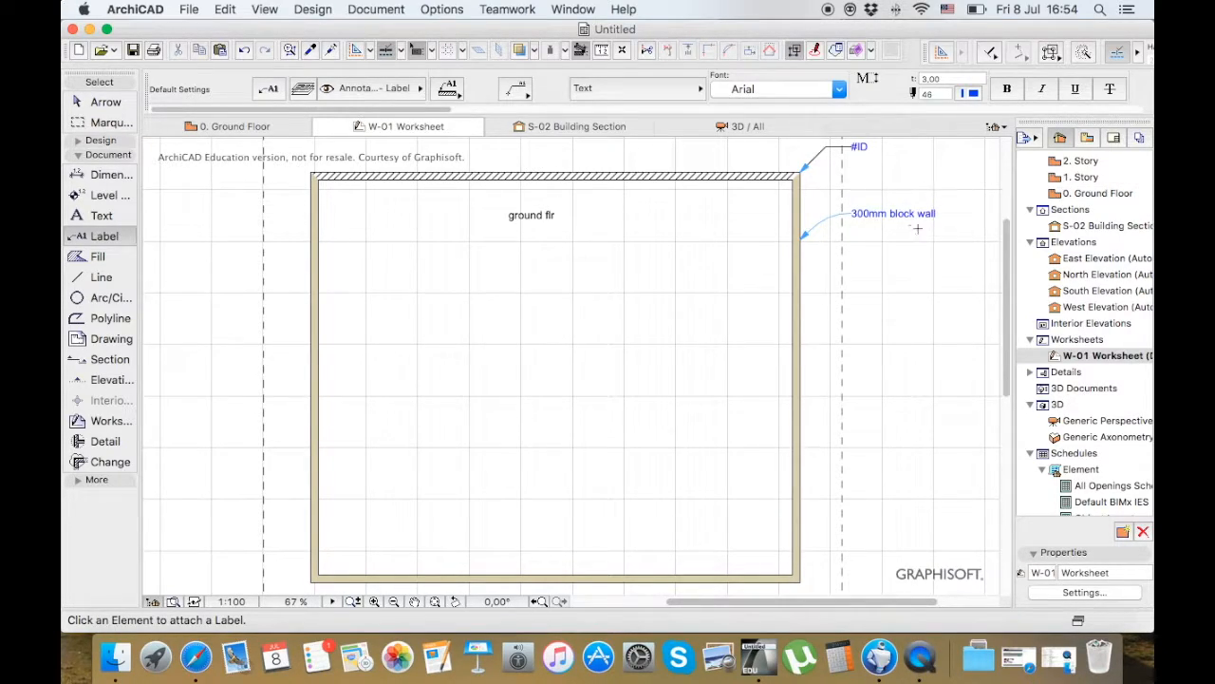
Select the upper wall's hatch fill in the W-01 worksheet to examine its settings, and clear the selection
{"action": "left_click", "coordinate": [202, 126]}
{"action": "left_click", "coordinate": [99, 260]}
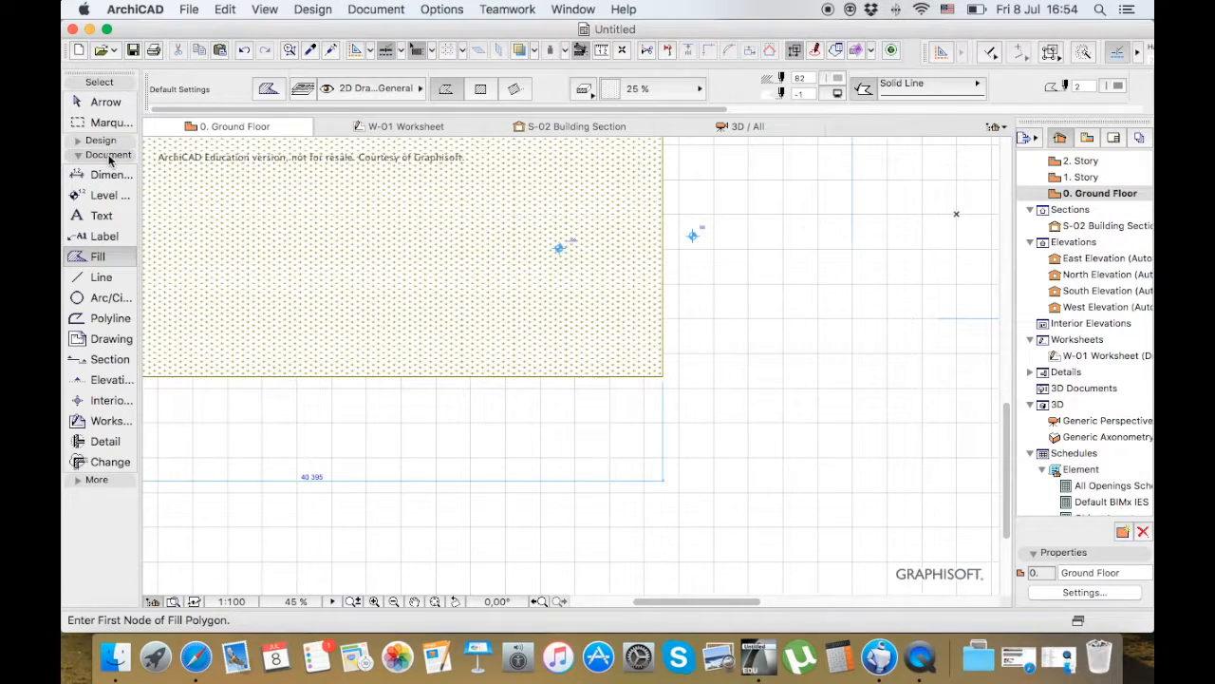
{"action": "left_click", "coordinate": [392, 130]}
{"action": "scroll", "coordinate": [469, 161], "scroll_direction": "down", "scroll_amount": 2}
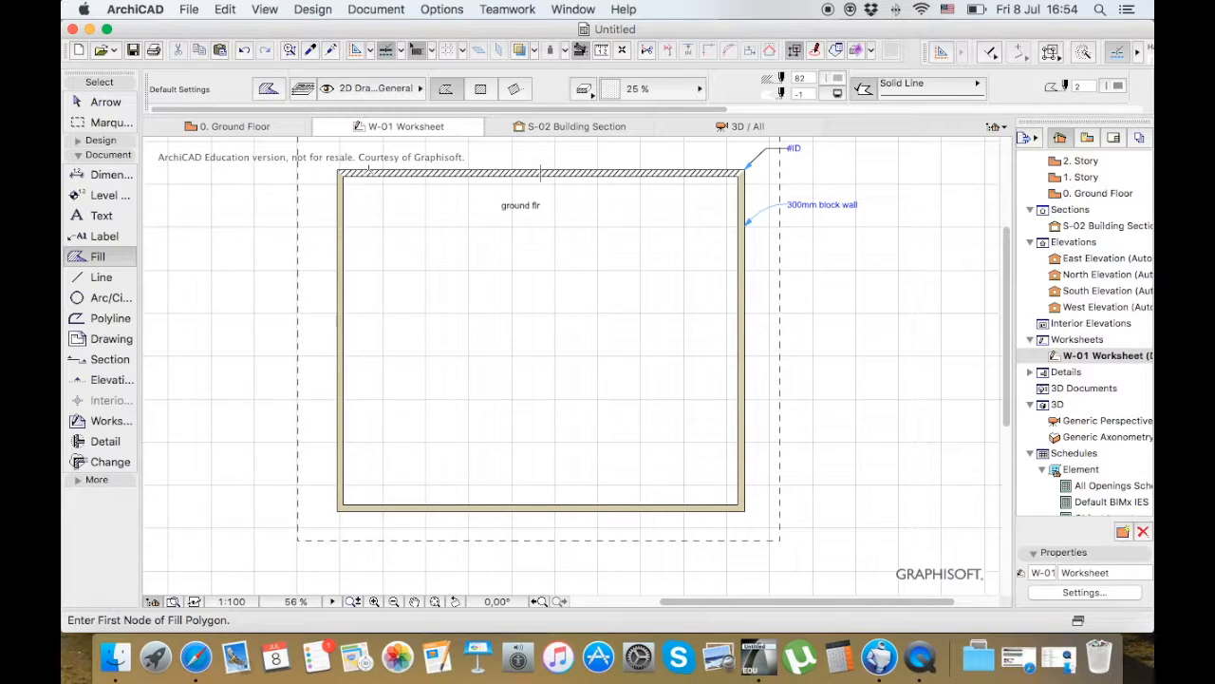
{"action": "scroll", "coordinate": [333, 187], "scroll_direction": "up", "scroll_amount": 10}
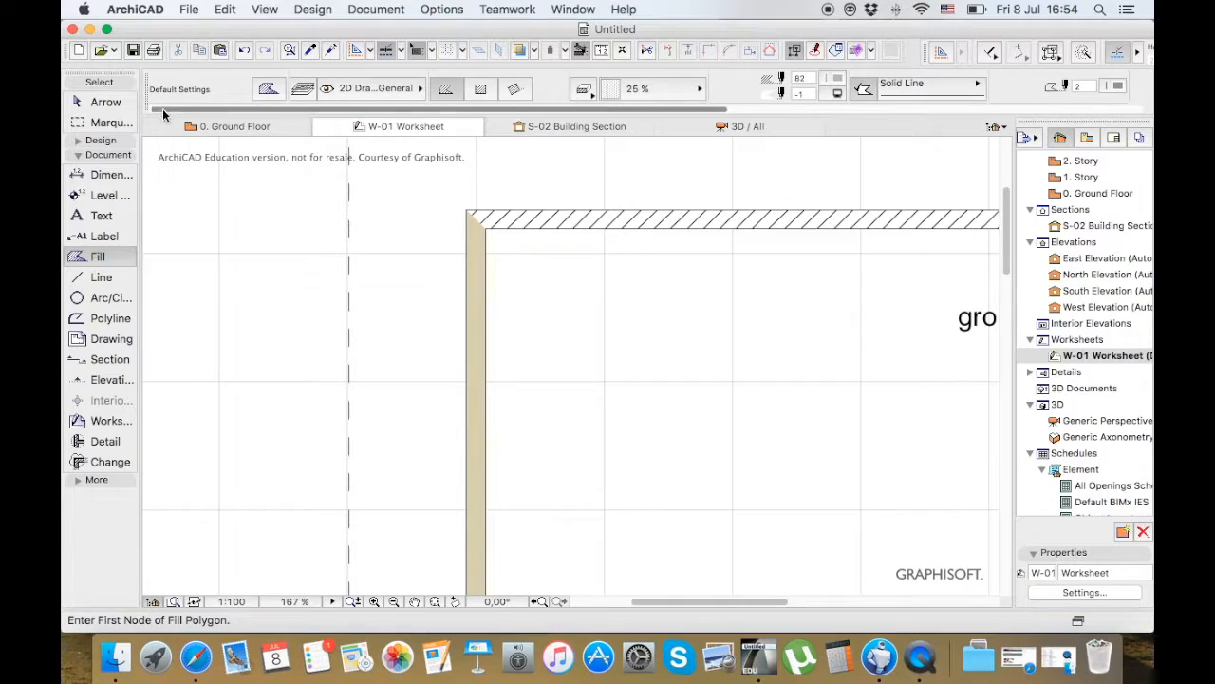
{"action": "left_click", "coordinate": [100, 102]}
{"action": "left_click", "coordinate": [576, 224]}
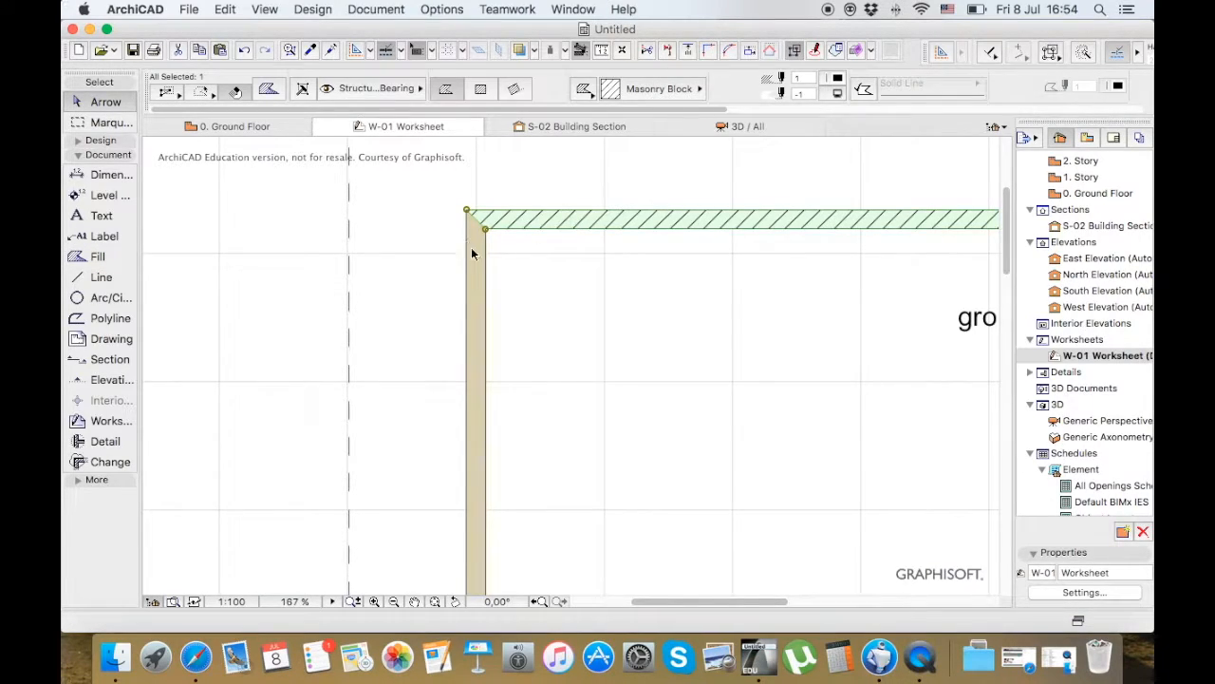
{"action": "left_click", "coordinate": [522, 251]}
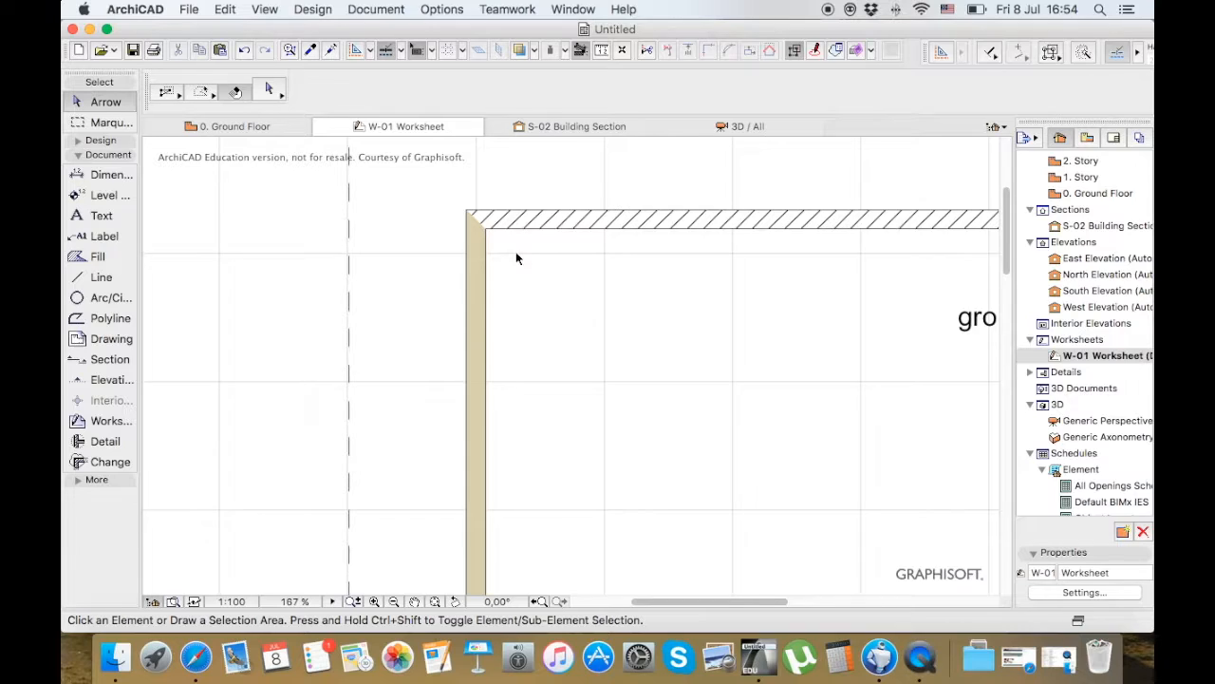
Pick up the upper wall's Masonry Block fill settings and transfer them to the left, right and lower wall fills
{"action": "left_click", "coordinate": [571, 219], "text": "alt"}
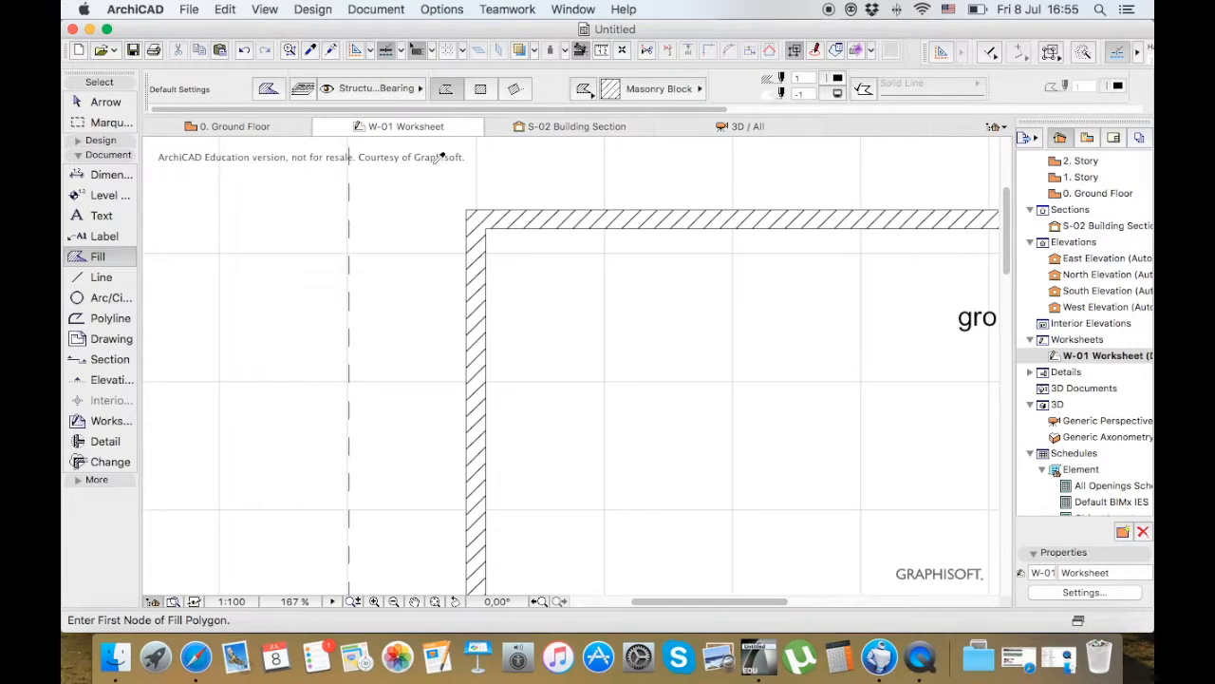
{"action": "scroll", "coordinate": [434, 162], "scroll_direction": "down", "scroll_amount": 4}
{"action": "scroll", "coordinate": [433, 163], "scroll_direction": "down", "scroll_amount": 2}
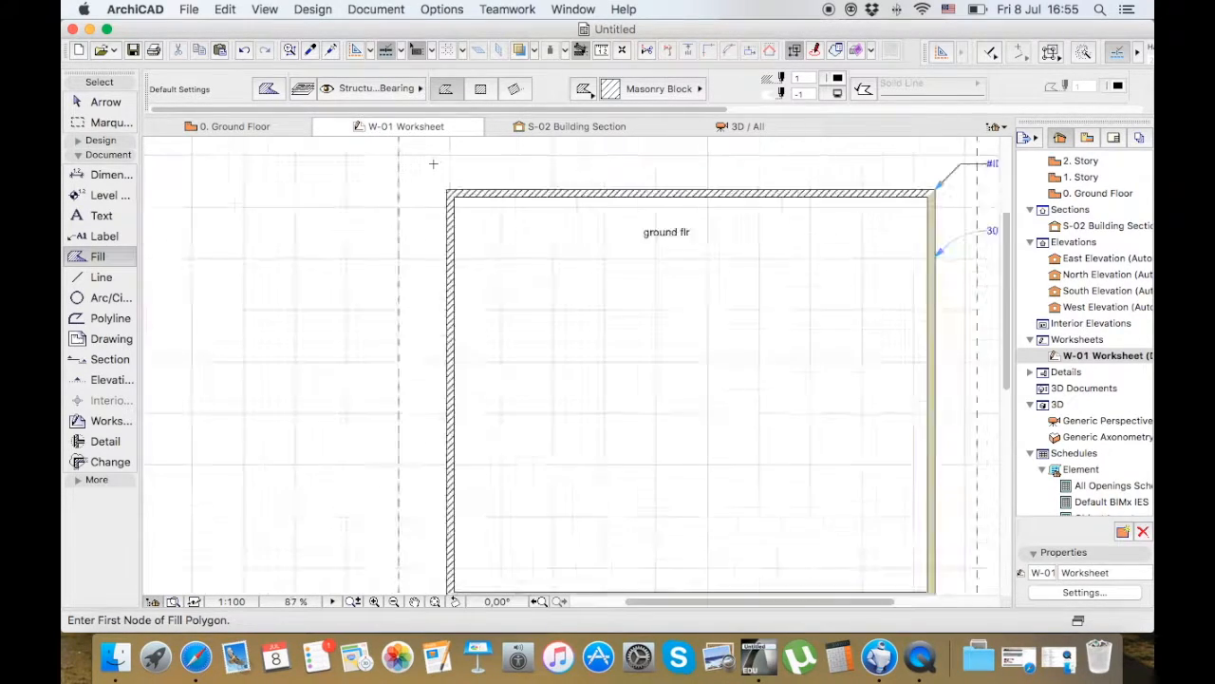
{"action": "scroll", "coordinate": [860, 529], "scroll_direction": "up", "scroll_amount": 12}
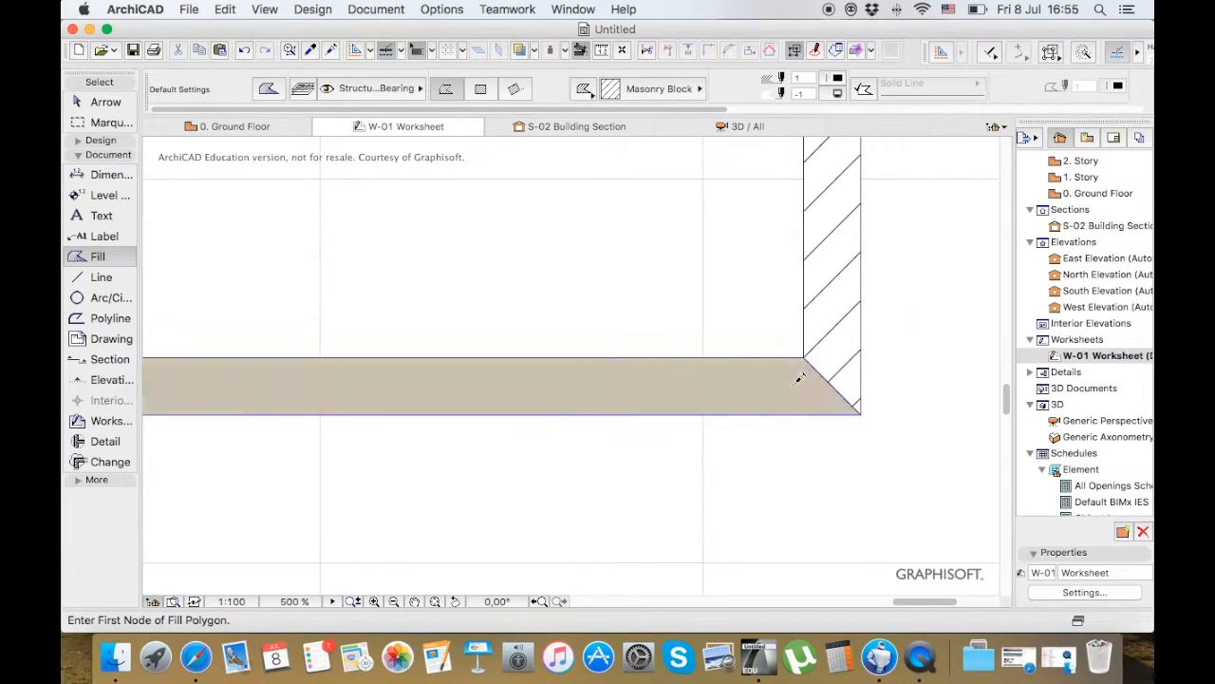
{"action": "scroll", "coordinate": [823, 469], "scroll_direction": "down", "scroll_amount": 4}
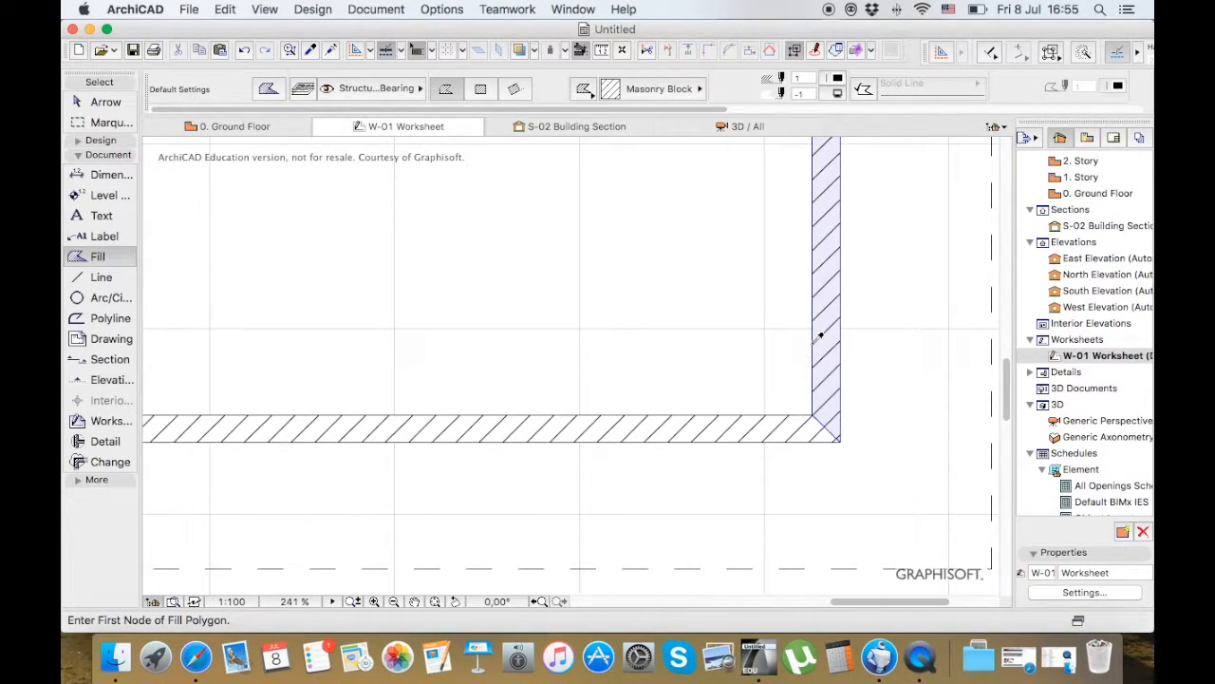
Pick up the settings of the right wall's inner outline and change the polyline pen to the blue pen 5
{"action": "scroll", "coordinate": [816, 337], "scroll_direction": "down", "scroll_amount": 3}
{"action": "scroll", "coordinate": [817, 337], "scroll_direction": "up", "scroll_amount": 11}
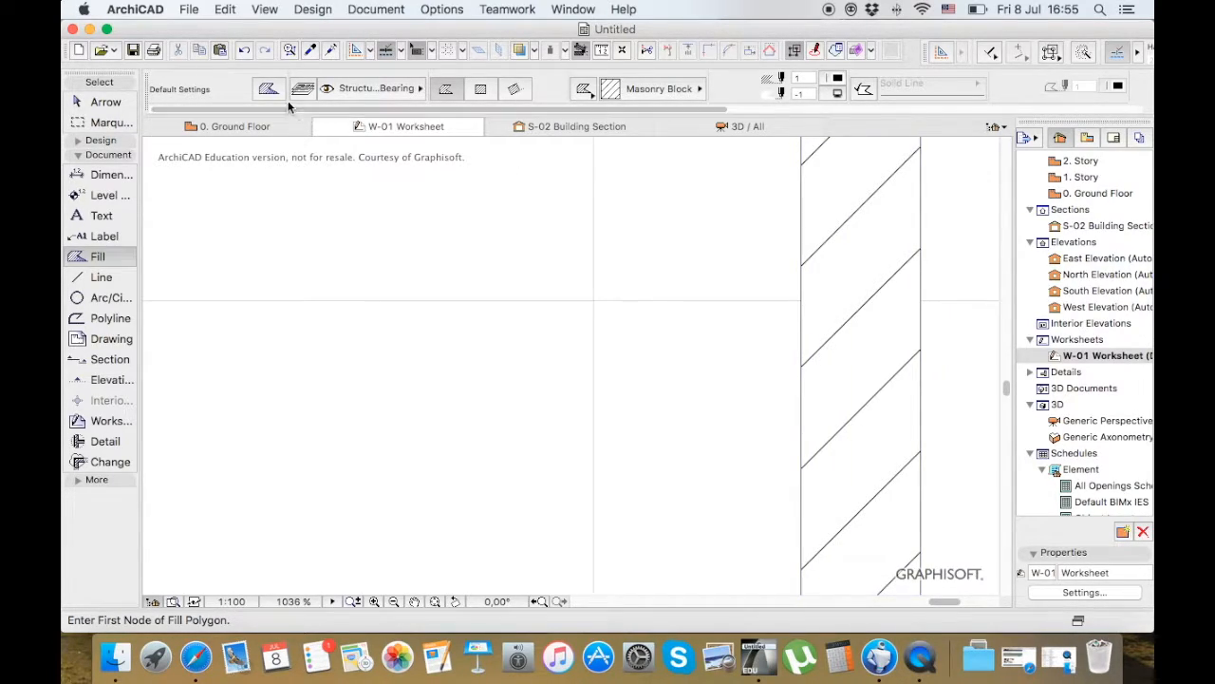
{"action": "left_click", "coordinate": [106, 102]}
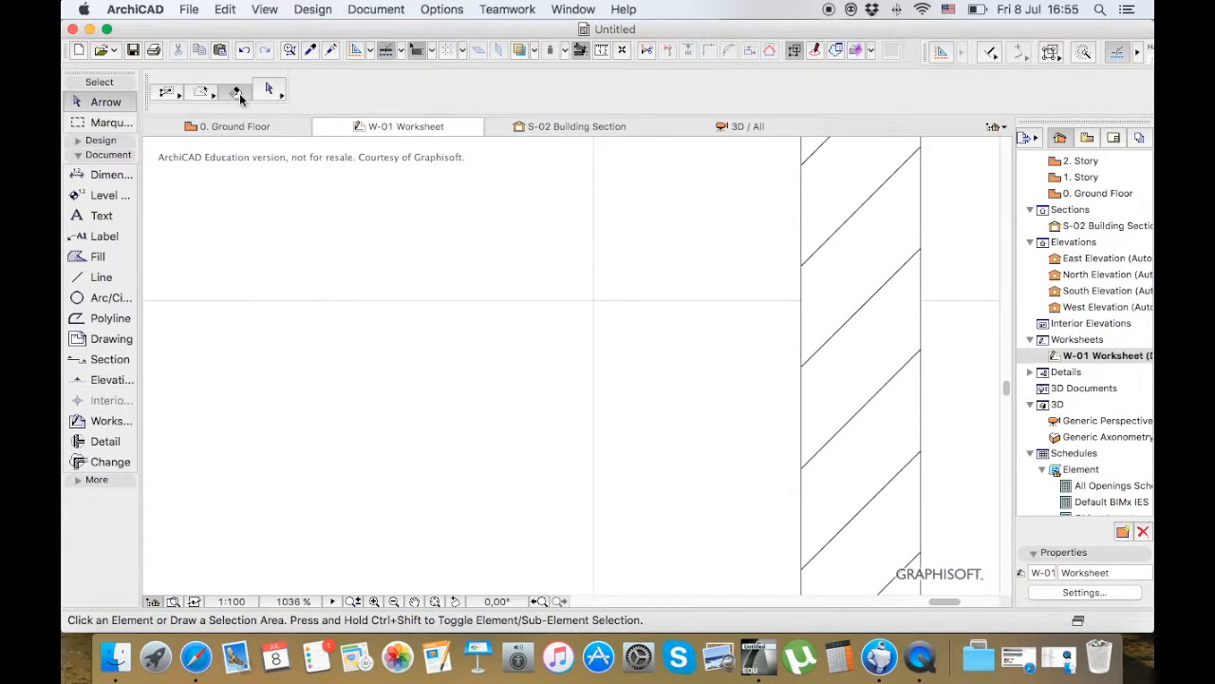
{"action": "left_click", "coordinate": [804, 277], "text": "alt"}
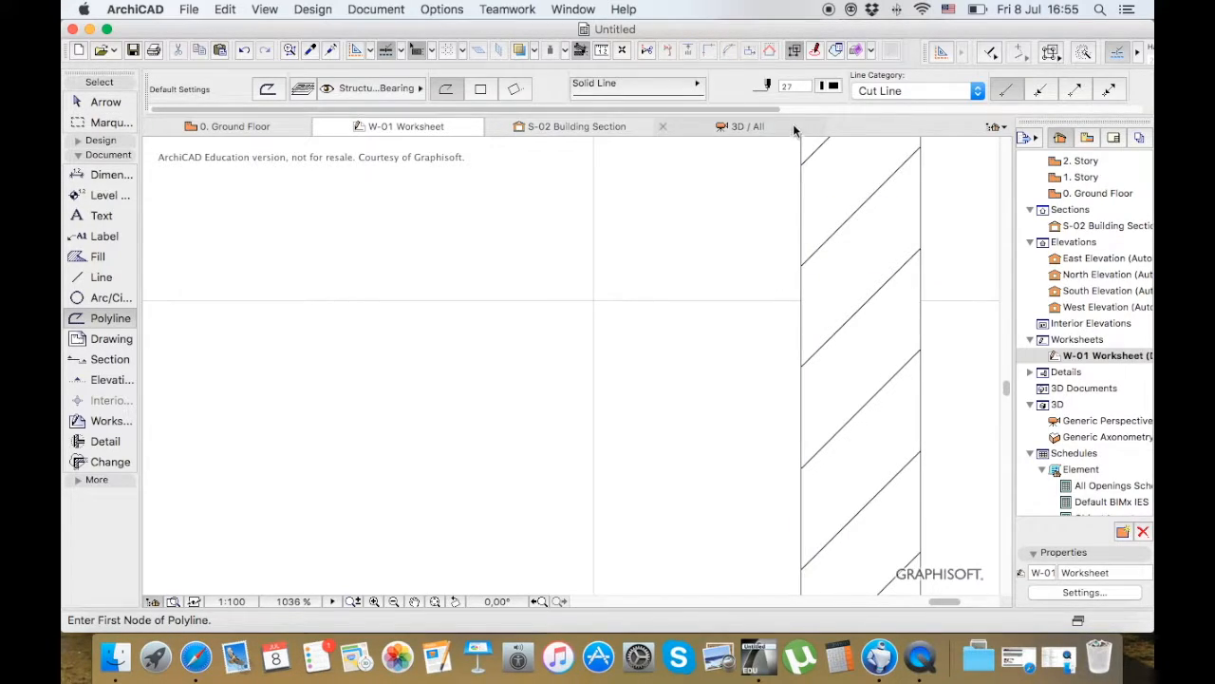
{"action": "left_click", "coordinate": [824, 87]}
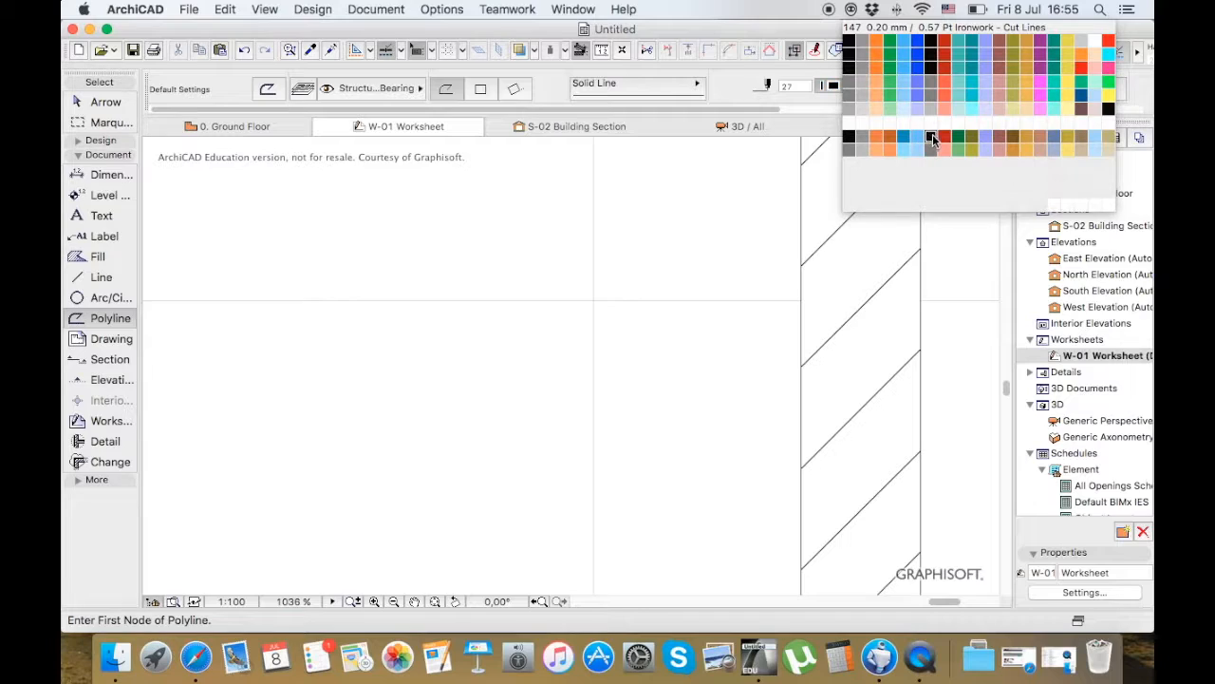
{"action": "left_click", "coordinate": [904, 41]}
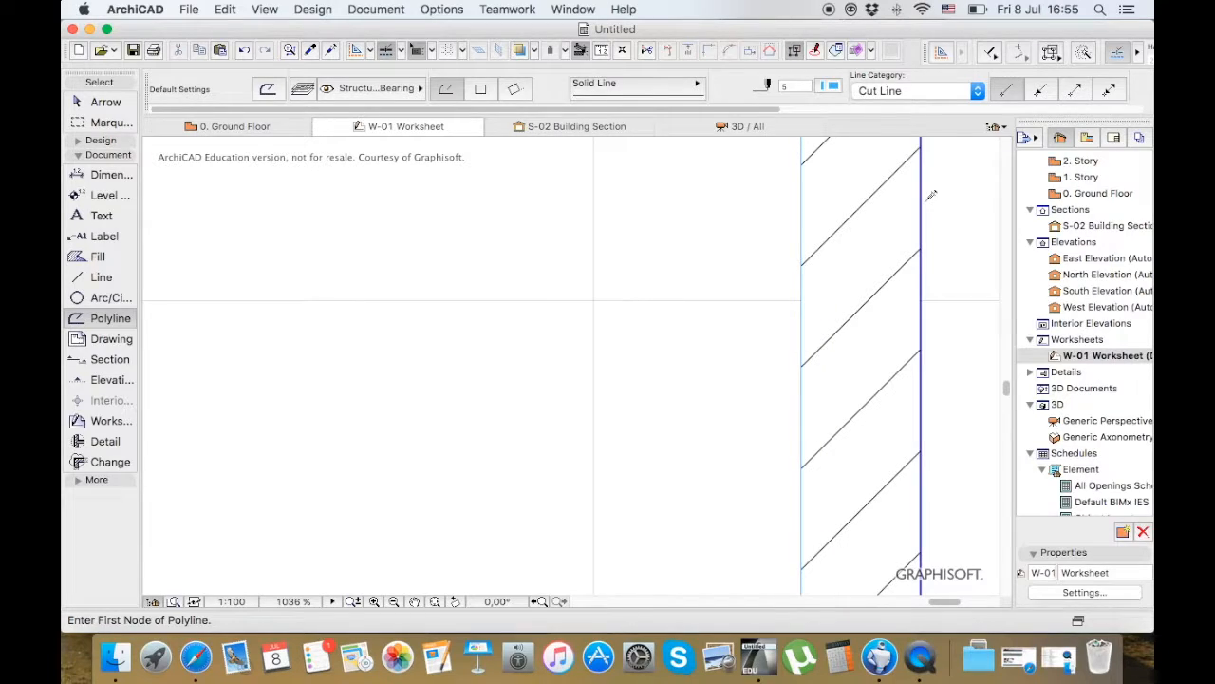
Transfer the blue pen 5 polyline settings to the remaining outlines of the right and lower walls
{"action": "scroll", "coordinate": [823, 181], "scroll_direction": "down", "scroll_amount": 5}
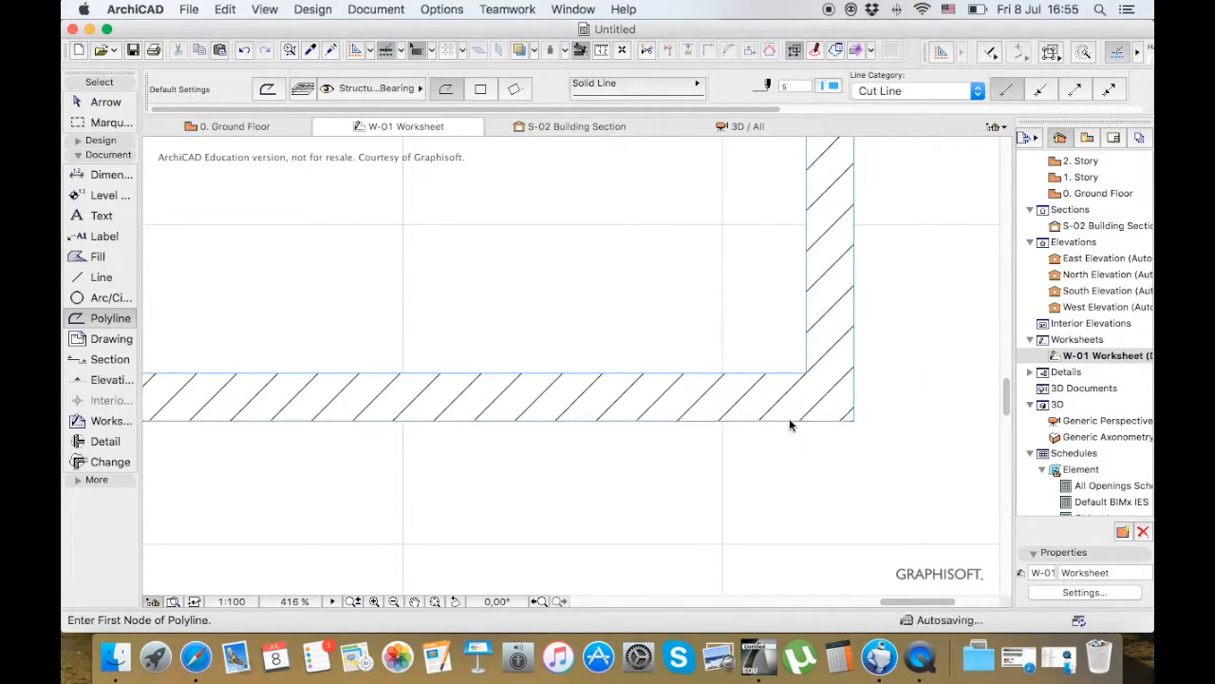
{"action": "scroll", "coordinate": [792, 423], "scroll_direction": "up", "scroll_amount": 2}
{"action": "scroll", "coordinate": [826, 465], "scroll_direction": "down", "scroll_amount": 10}
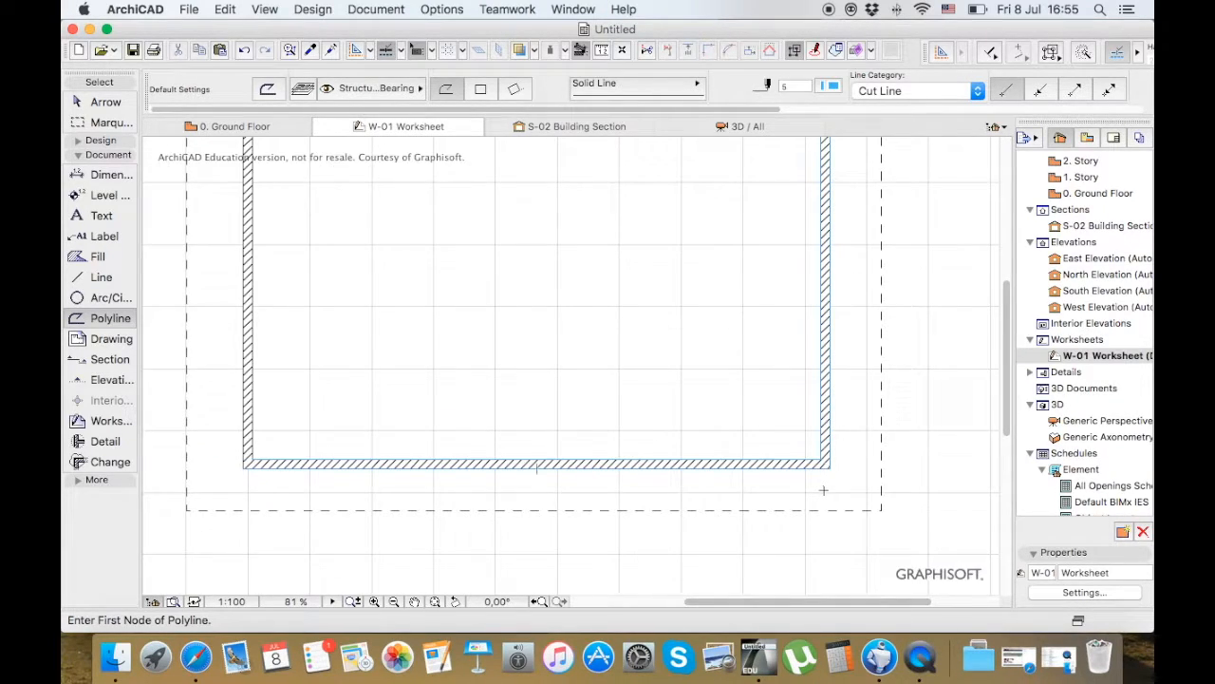
{"action": "scroll", "coordinate": [688, 489], "scroll_direction": "down", "scroll_amount": 2}
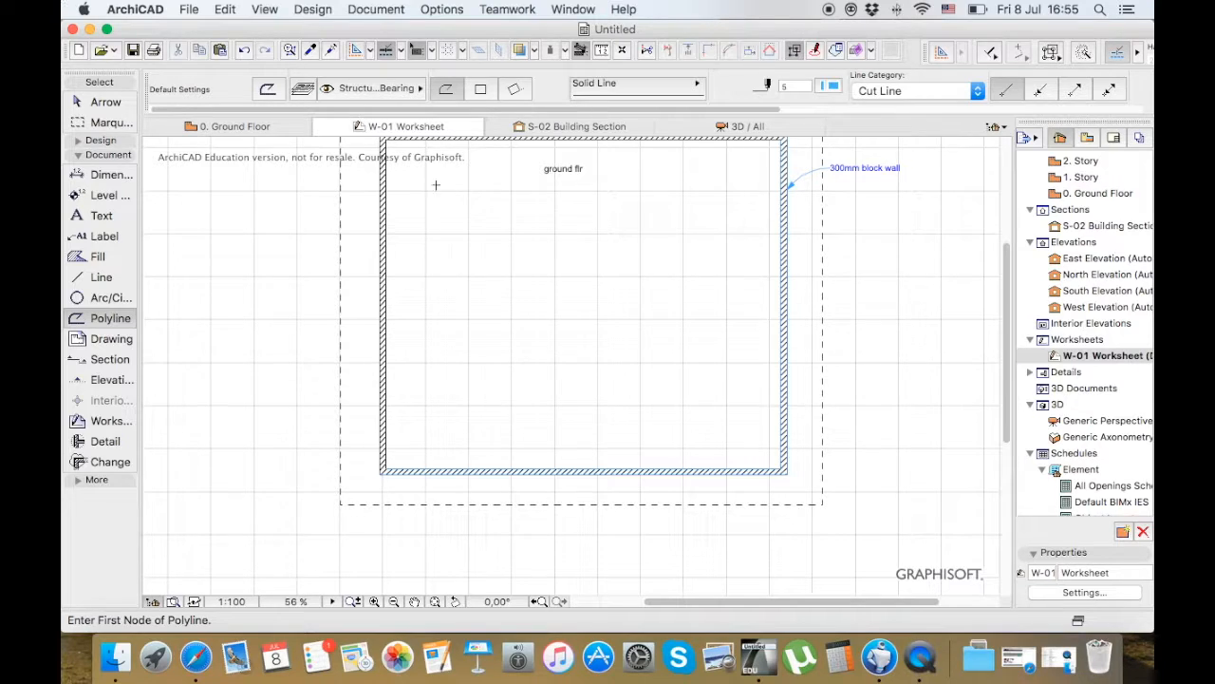
Set the Fill tool's default pattern to the Grid 60x60 vectorial fill
{"action": "left_click", "coordinate": [94, 257]}
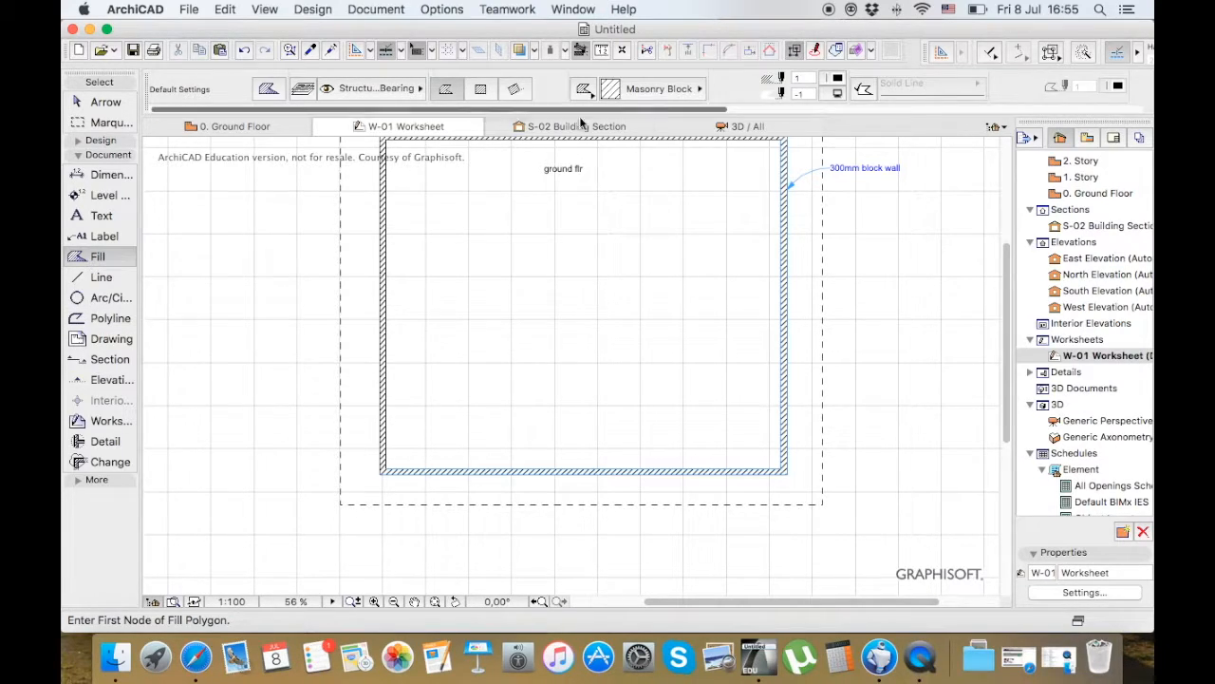
{"action": "left_click", "coordinate": [678, 88]}
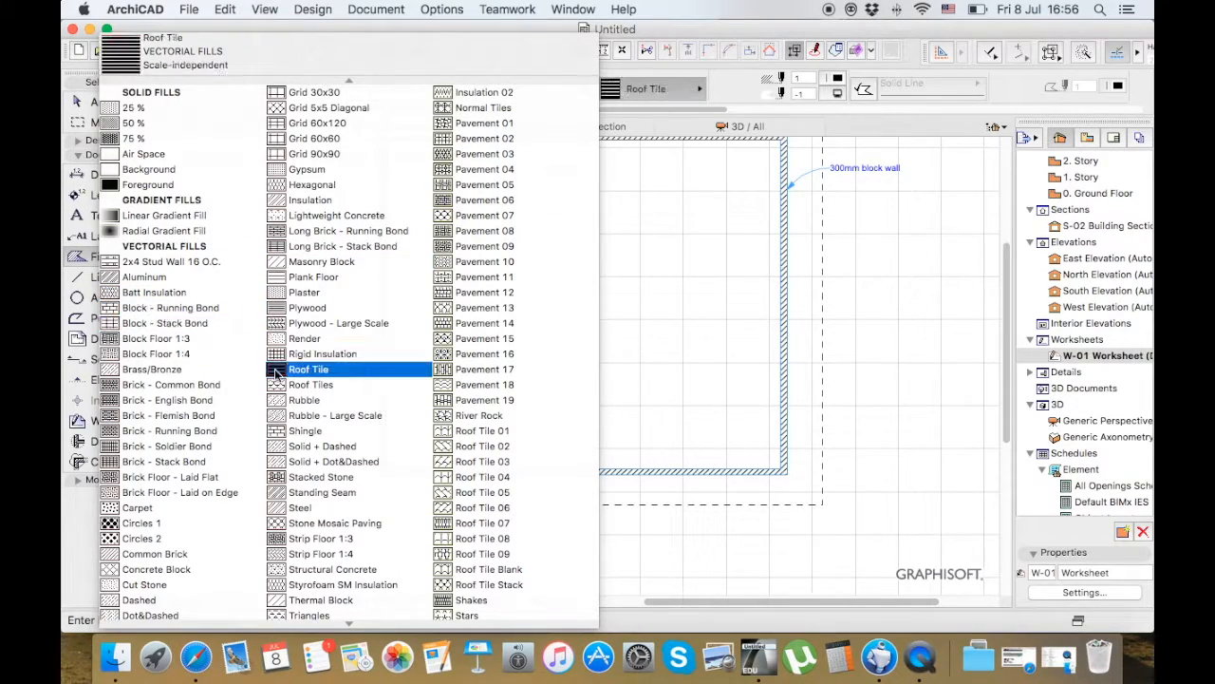
{"action": "scroll", "coordinate": [275, 370], "scroll_direction": "down", "scroll_amount": 3}
{"action": "scroll", "coordinate": [226, 539], "scroll_direction": "up", "scroll_amount": 3}
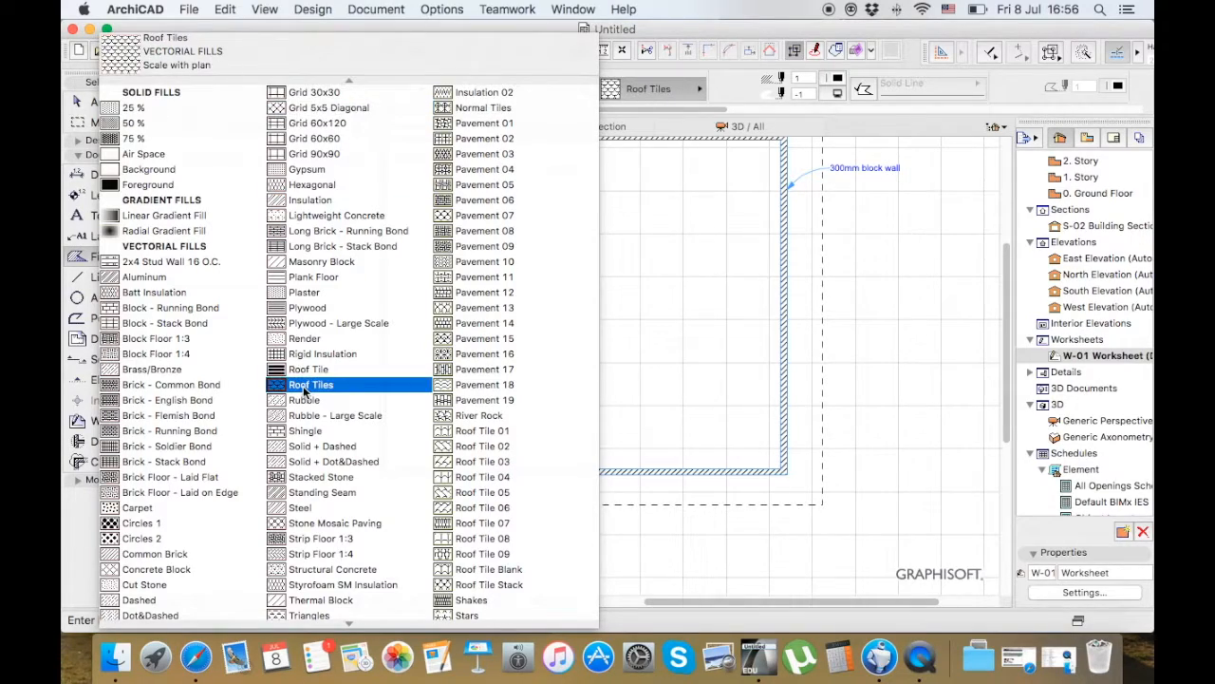
{"action": "scroll", "coordinate": [313, 385], "scroll_direction": "down", "scroll_amount": 3}
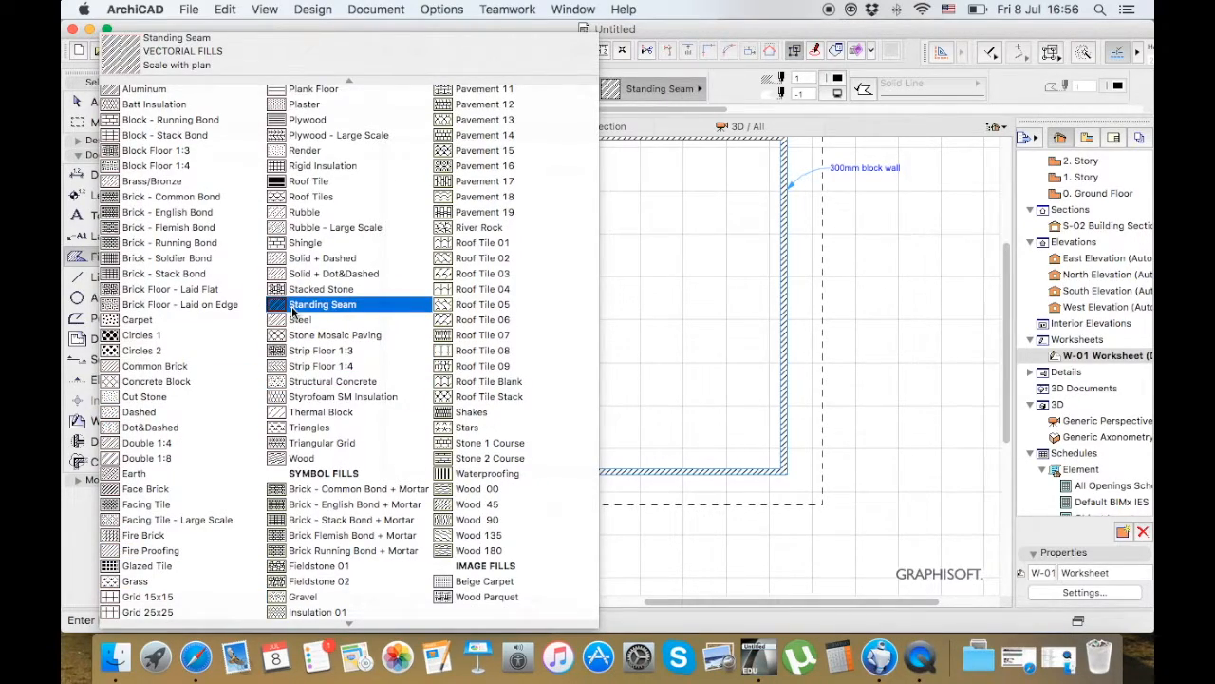
{"action": "scroll", "coordinate": [291, 310], "scroll_direction": "up", "scroll_amount": 3}
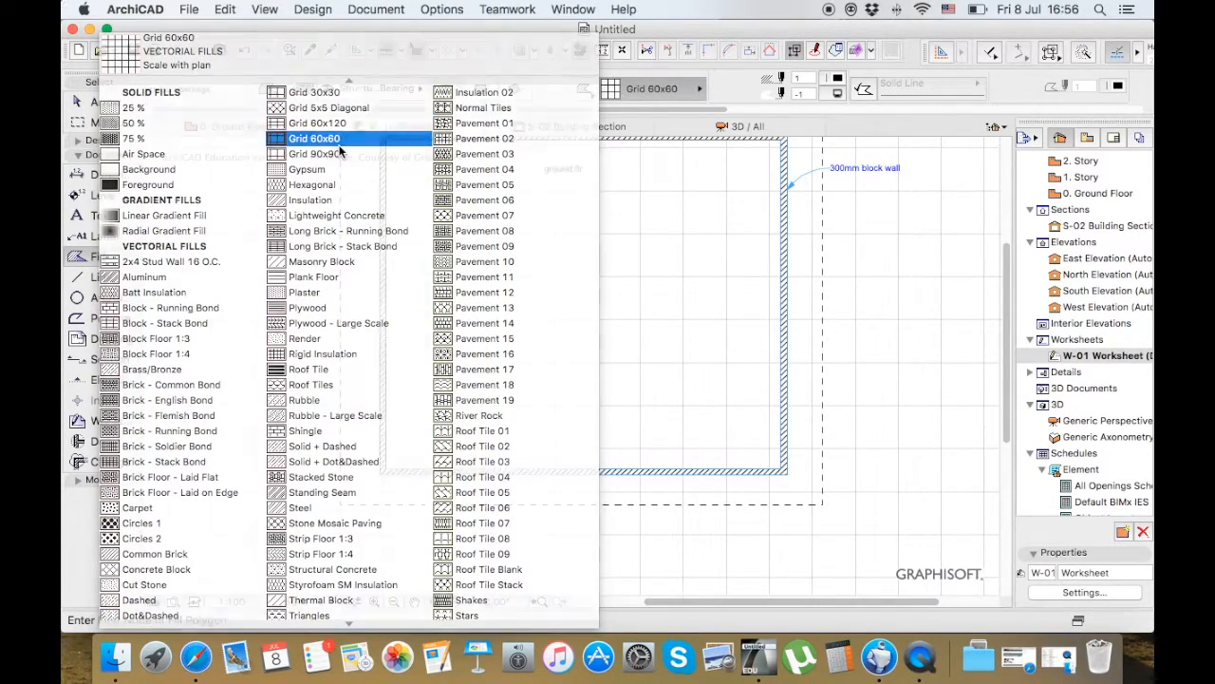
{"action": "left_click", "coordinate": [337, 141]}
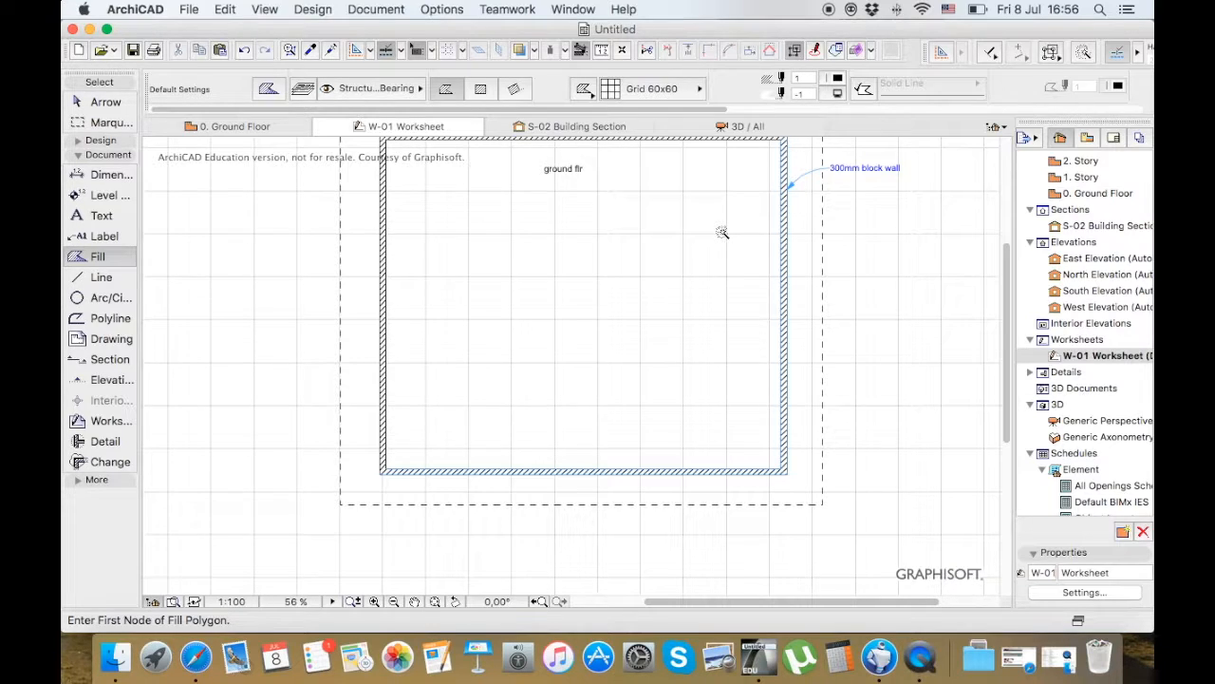
Fill the area enclosed by the four walls with the Grid 60x60 pattern
{"action": "left_click", "coordinate": [590, 290]}
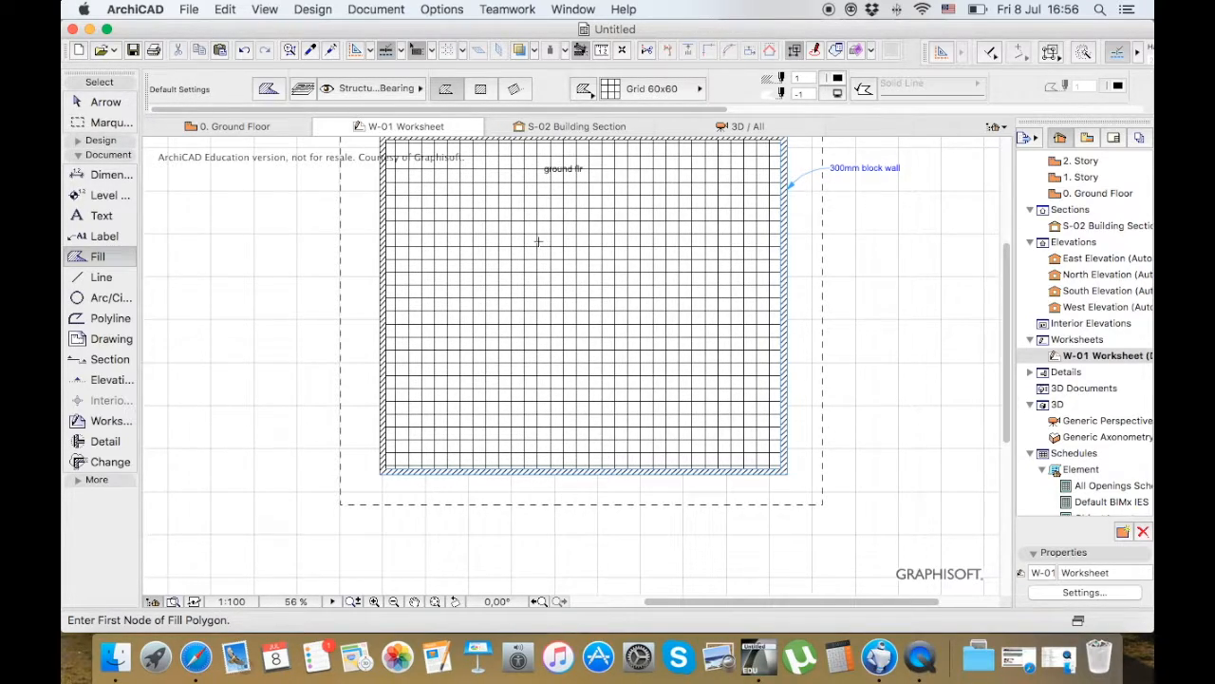
{"action": "left_click", "coordinate": [101, 277]}
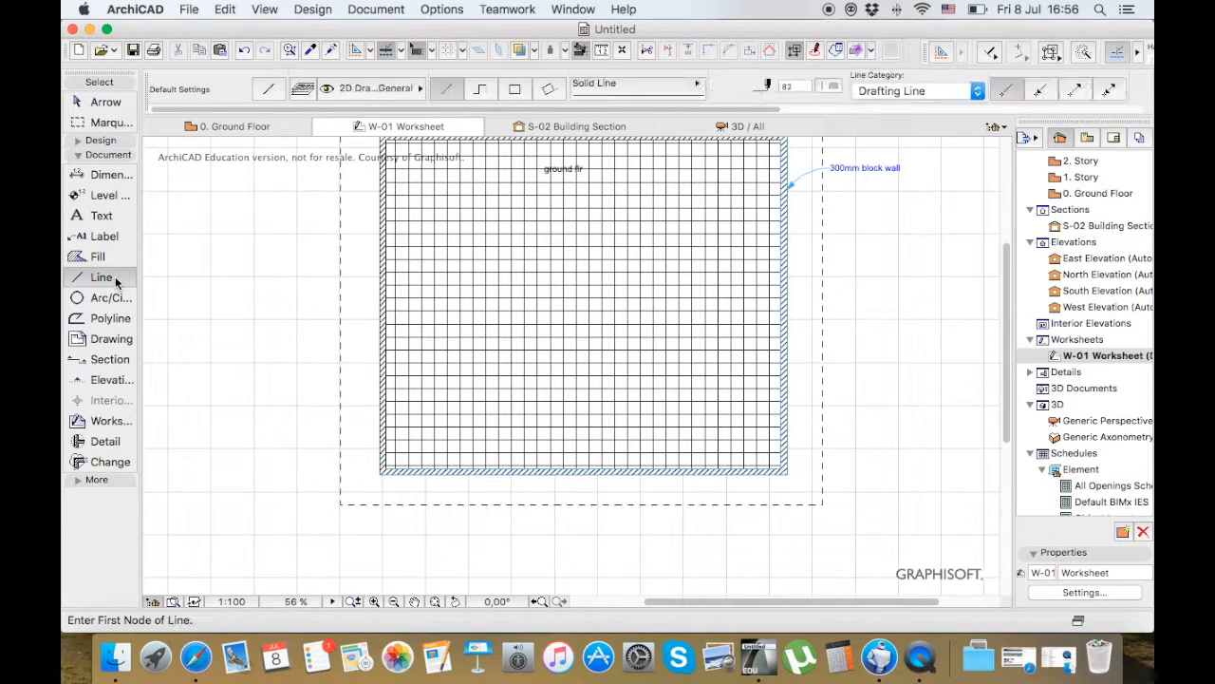
{"action": "left_click", "coordinate": [179, 290]}
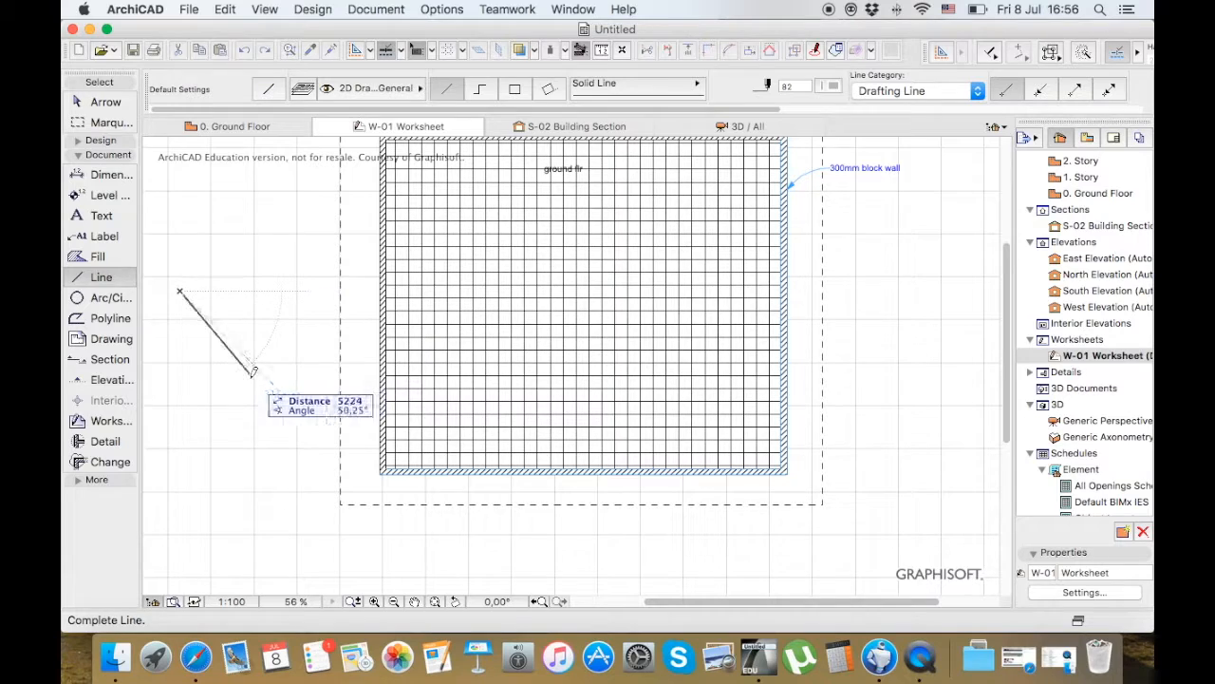
{"action": "key", "text": "Escape"}
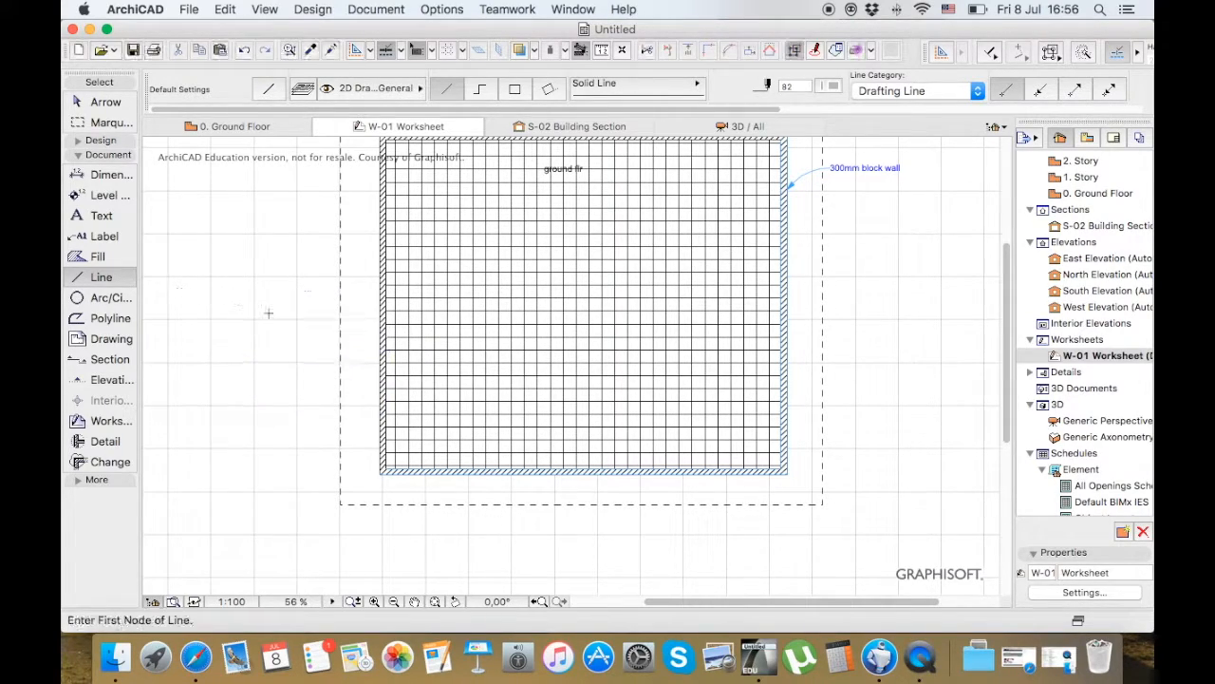
{"action": "left_click", "coordinate": [105, 298]}
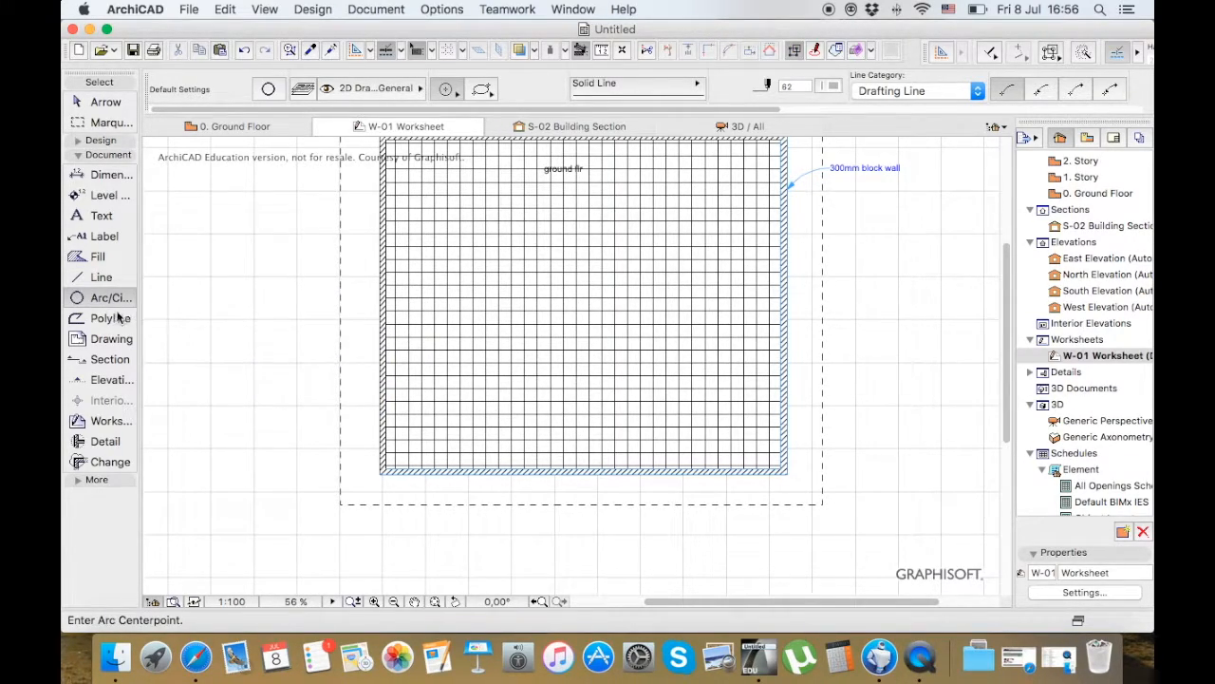
Draw a closed four-sided polyline in the empty area left of the walled room
{"action": "left_click", "coordinate": [96, 320]}
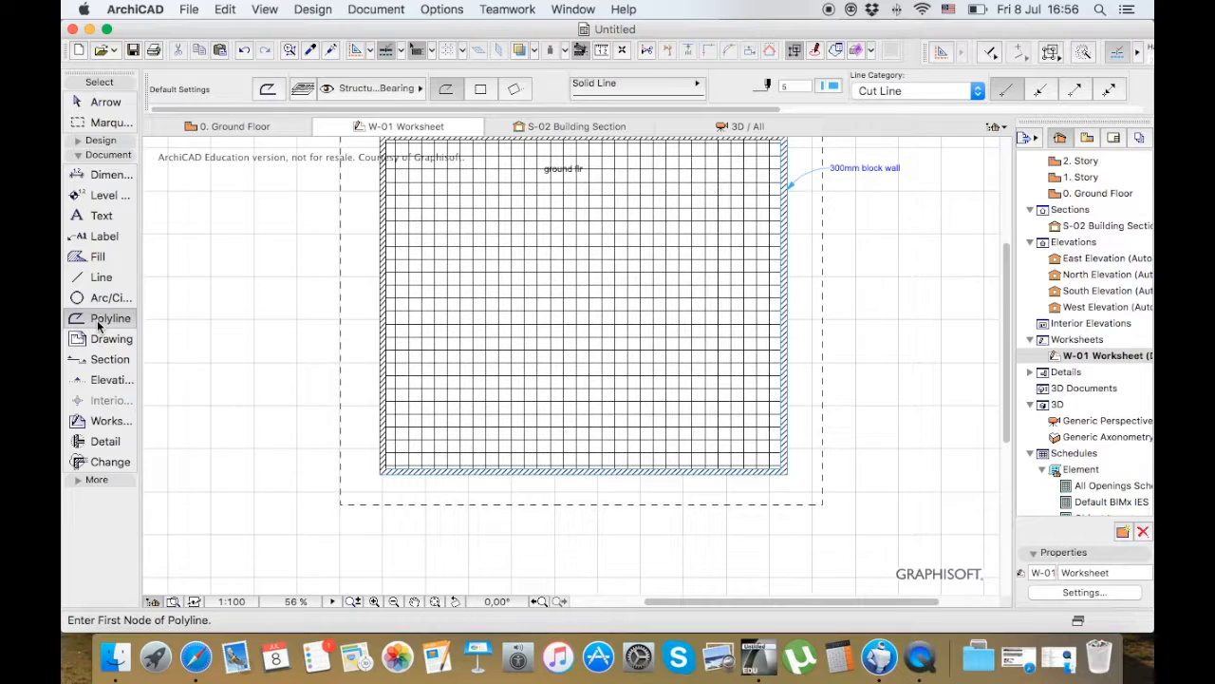
{"action": "left_click", "coordinate": [217, 314]}
{"action": "left_click", "coordinate": [180, 254]}
{"action": "left_click", "coordinate": [246, 228]}
{"action": "left_click", "coordinate": [295, 281]}
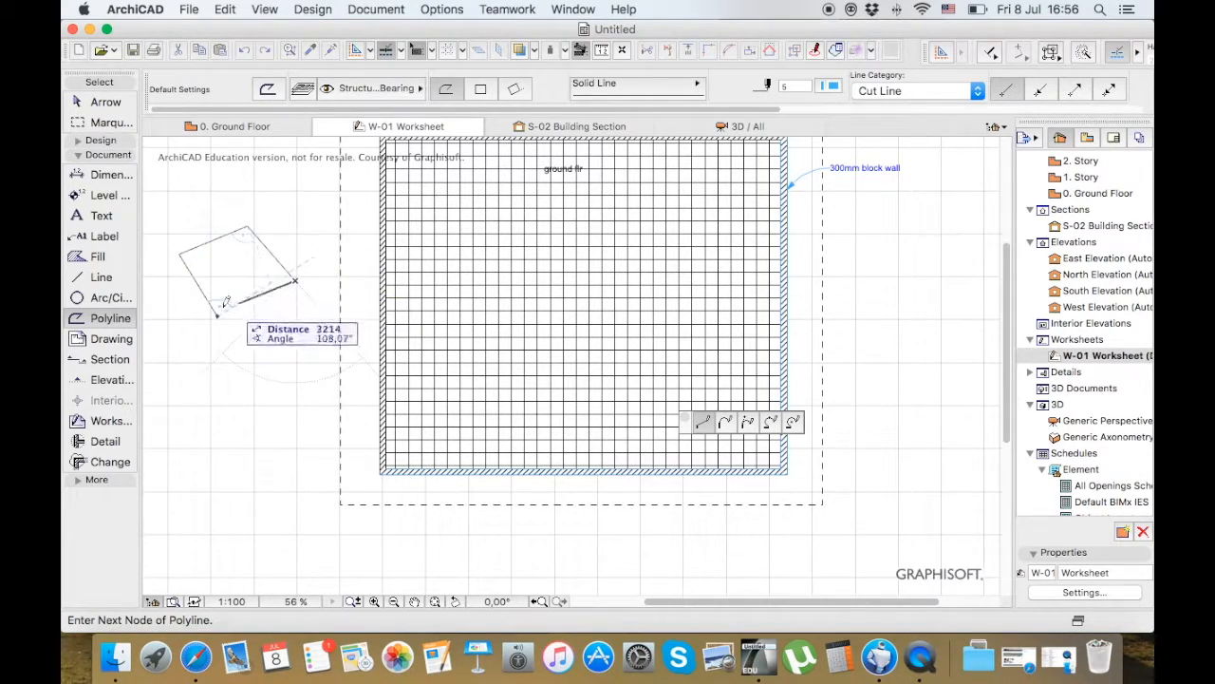
{"action": "left_click", "coordinate": [217, 313]}
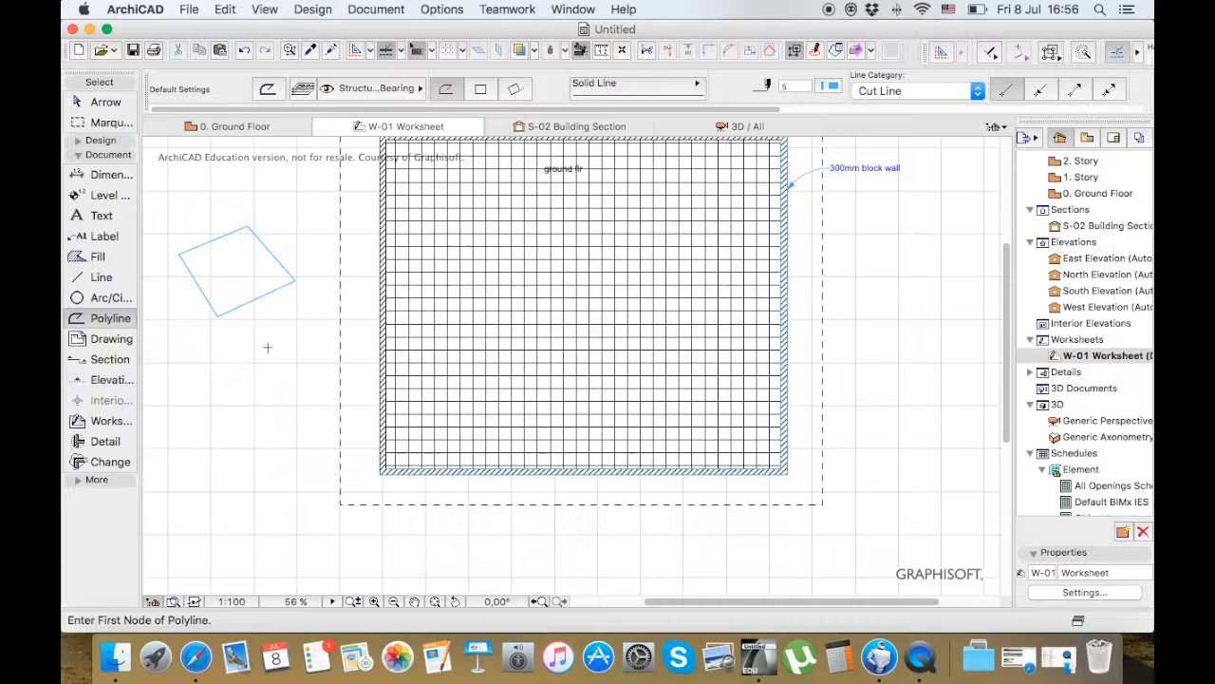
Place the image DSC_0691 from the Documents folder in the worksheet as an external drawing
{"action": "left_click", "coordinate": [111, 339]}
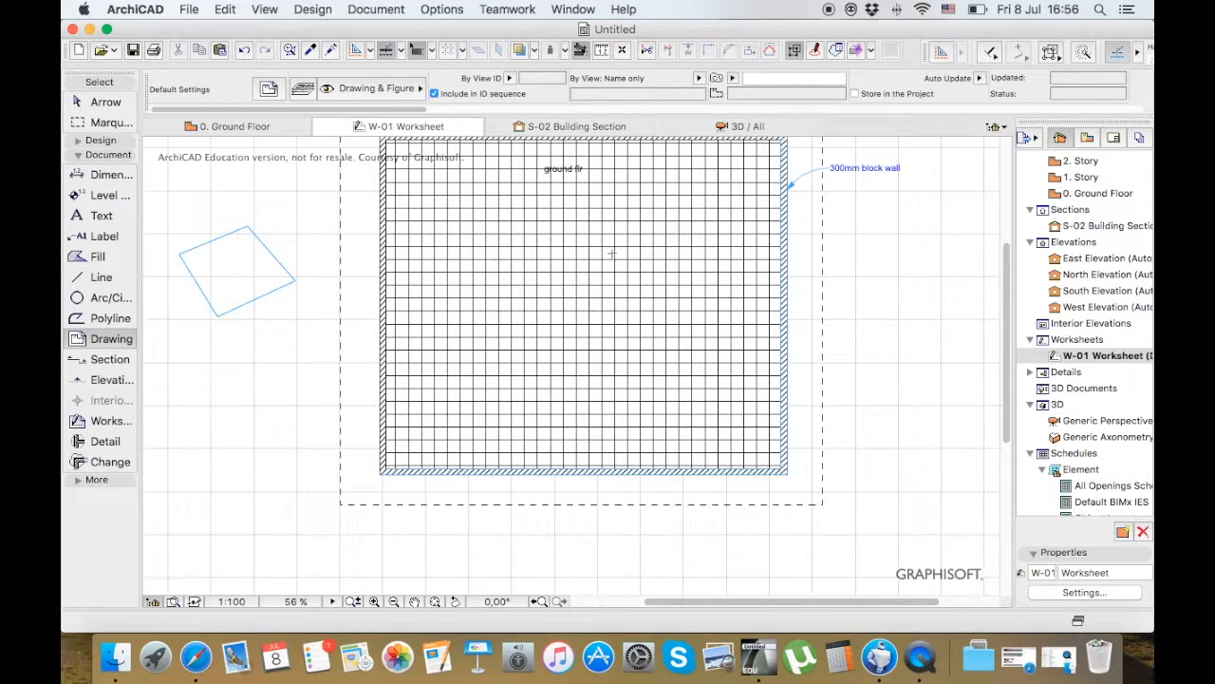
{"action": "scroll", "coordinate": [526, 226], "scroll_direction": "down", "scroll_amount": 5}
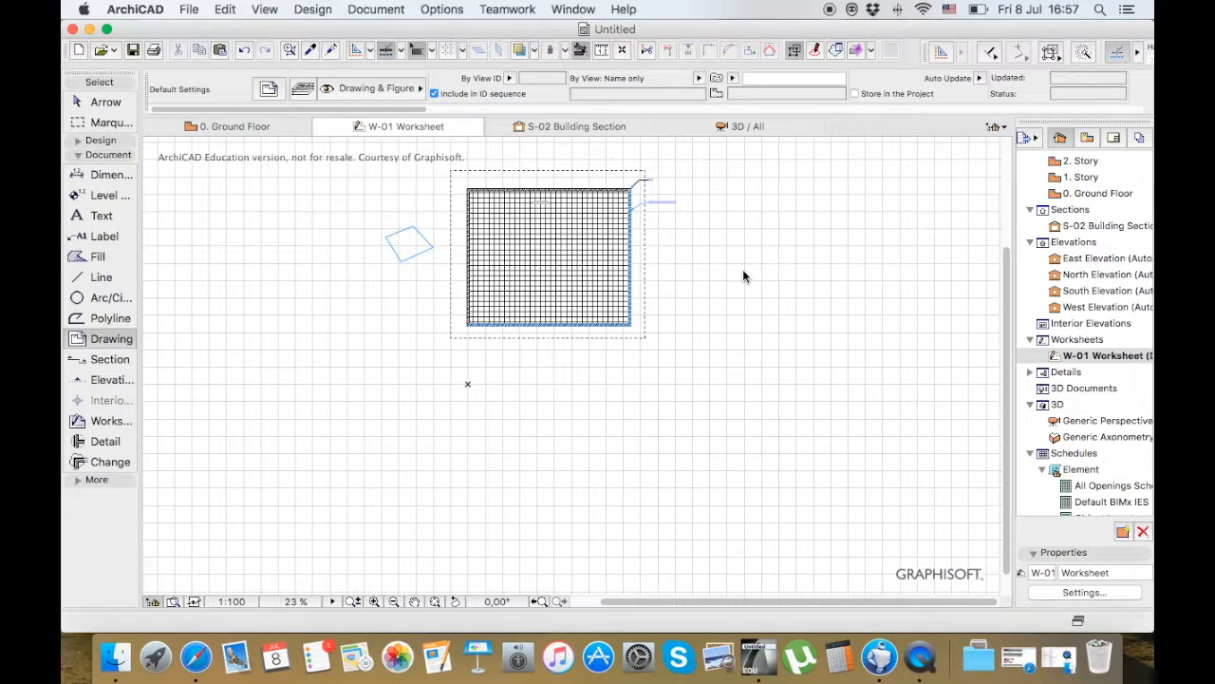
{"action": "left_click", "coordinate": [743, 270]}
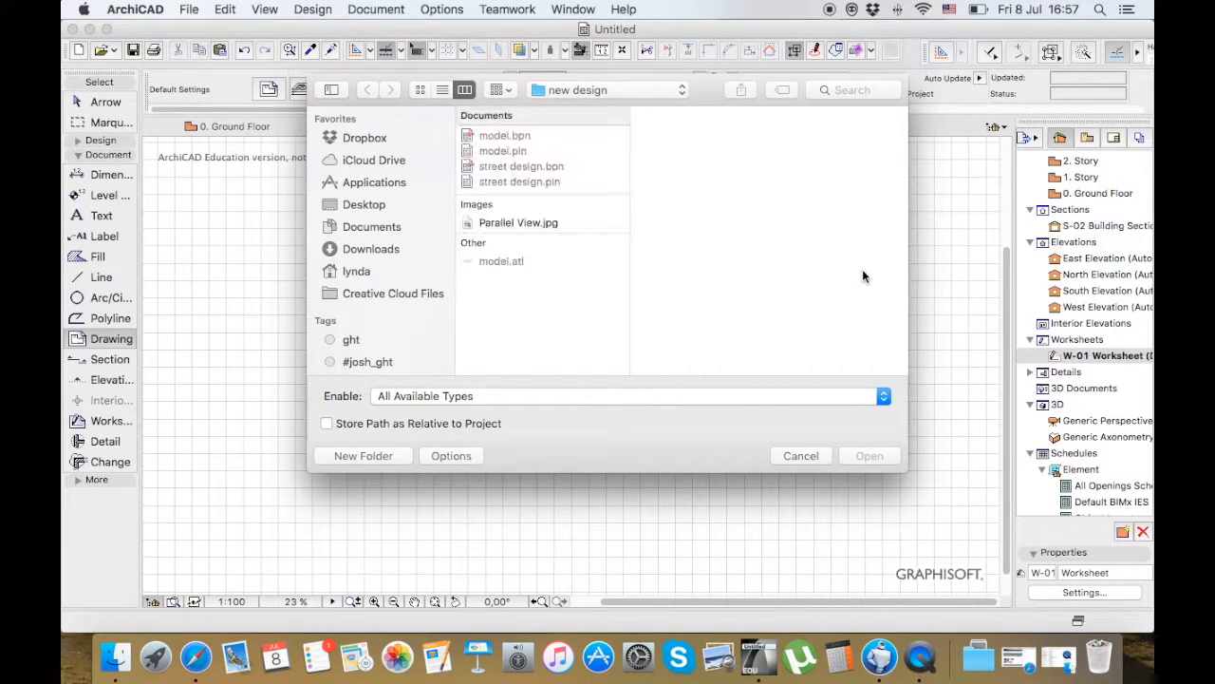
{"action": "left_click", "coordinate": [530, 224]}
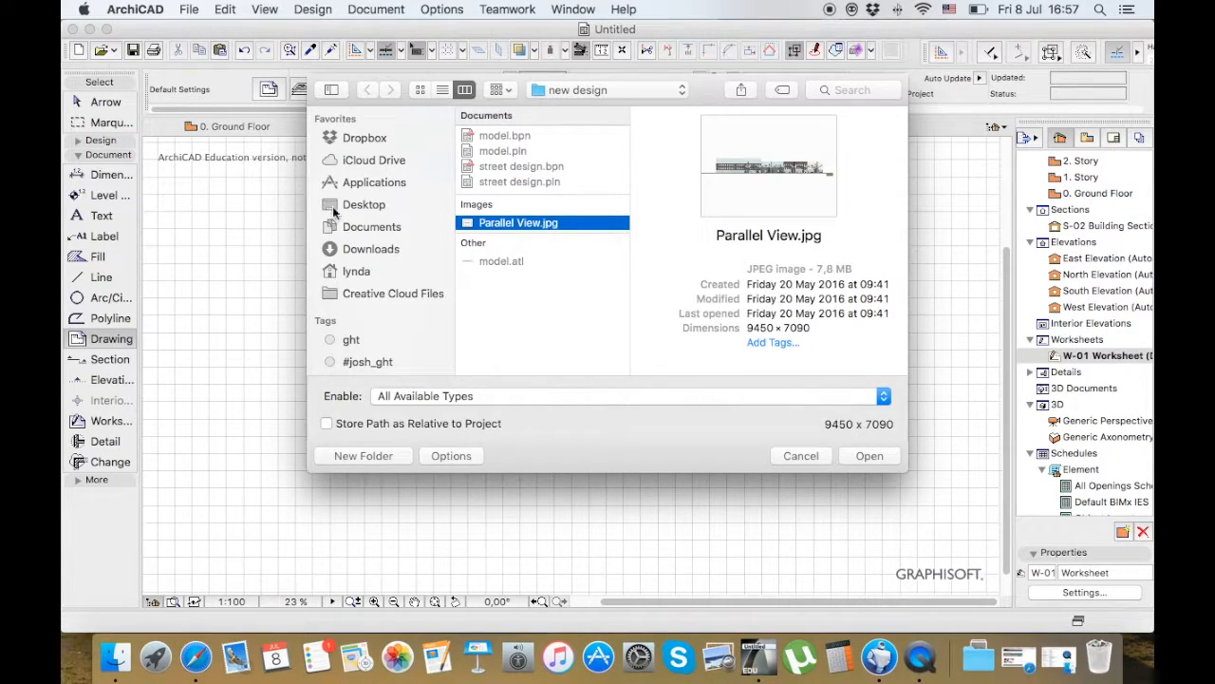
{"action": "left_click", "coordinate": [384, 229]}
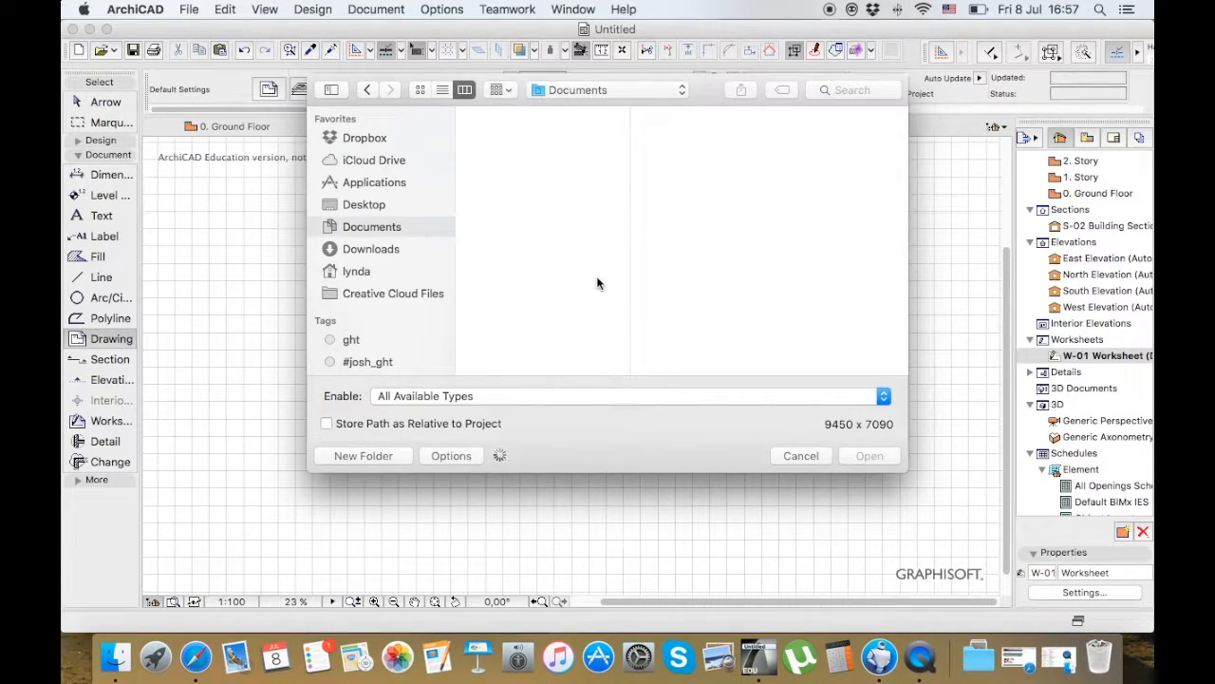
{"action": "scroll", "coordinate": [596, 283], "scroll_direction": "down", "scroll_amount": 10}
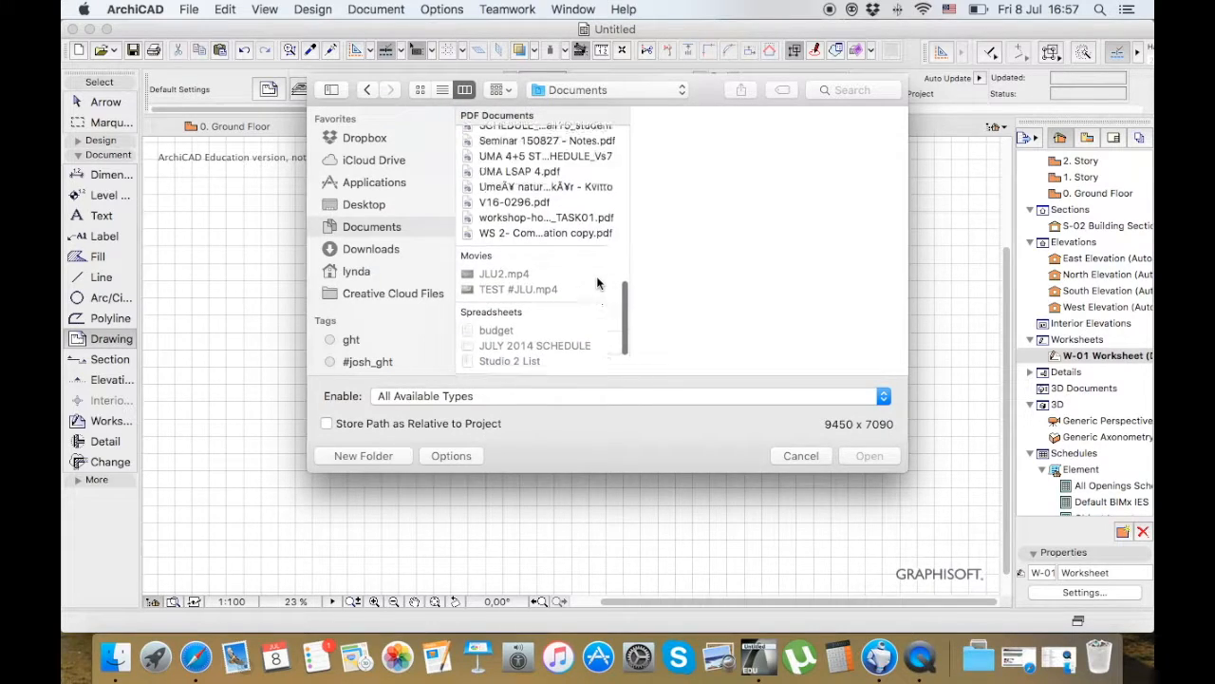
{"action": "scroll", "coordinate": [596, 282], "scroll_direction": "up", "scroll_amount": 10}
{"action": "left_click", "coordinate": [569, 269]}
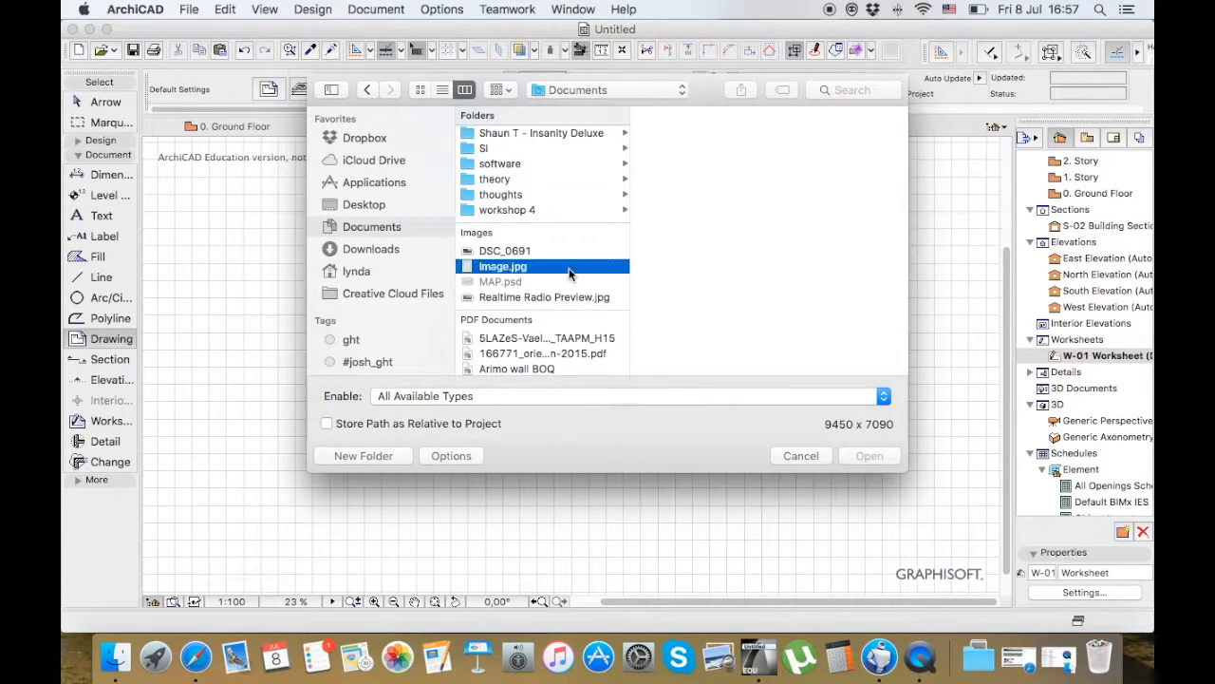
{"action": "left_click", "coordinate": [566, 252]}
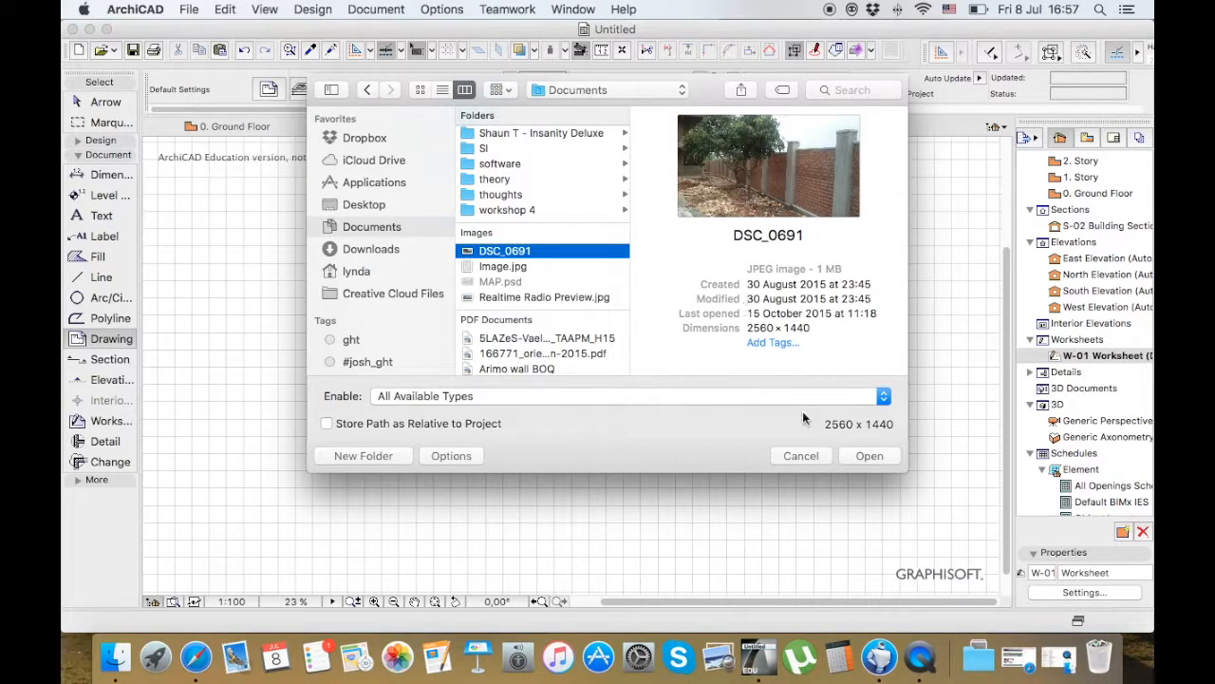
{"action": "left_click", "coordinate": [869, 456]}
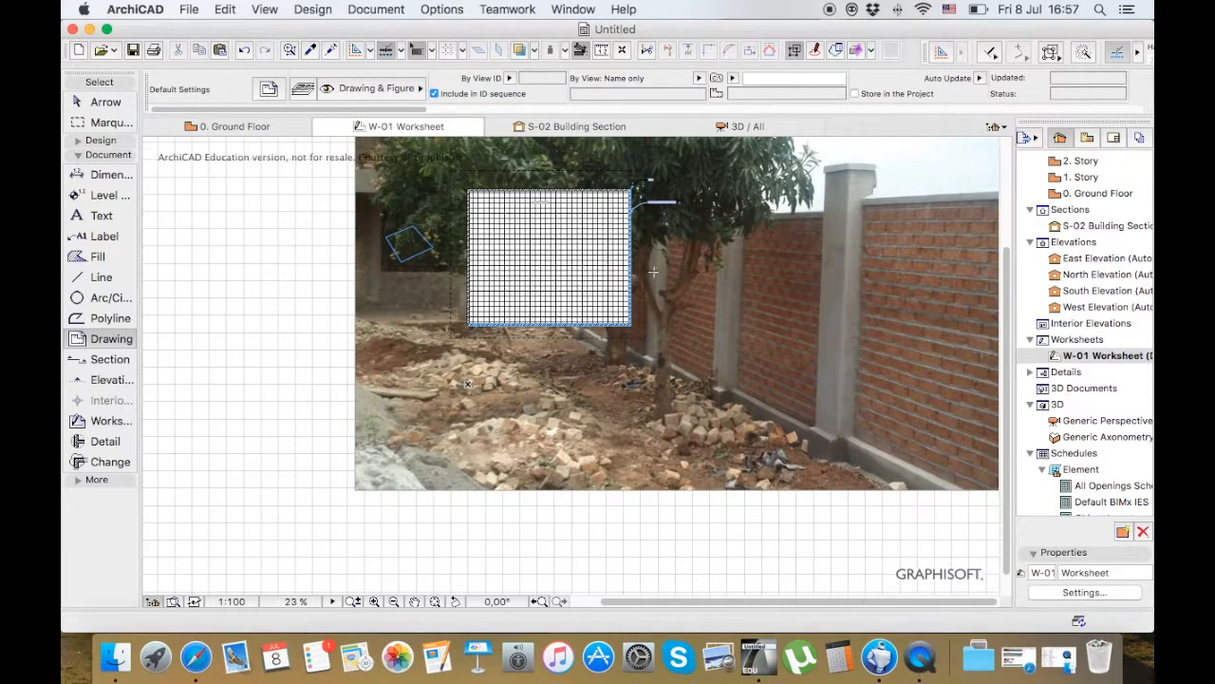
Move the placed DSC_0691 image to the right of the room plan so it no longer overlaps it
{"action": "scroll", "coordinate": [431, 219], "scroll_direction": "down", "scroll_amount": 5}
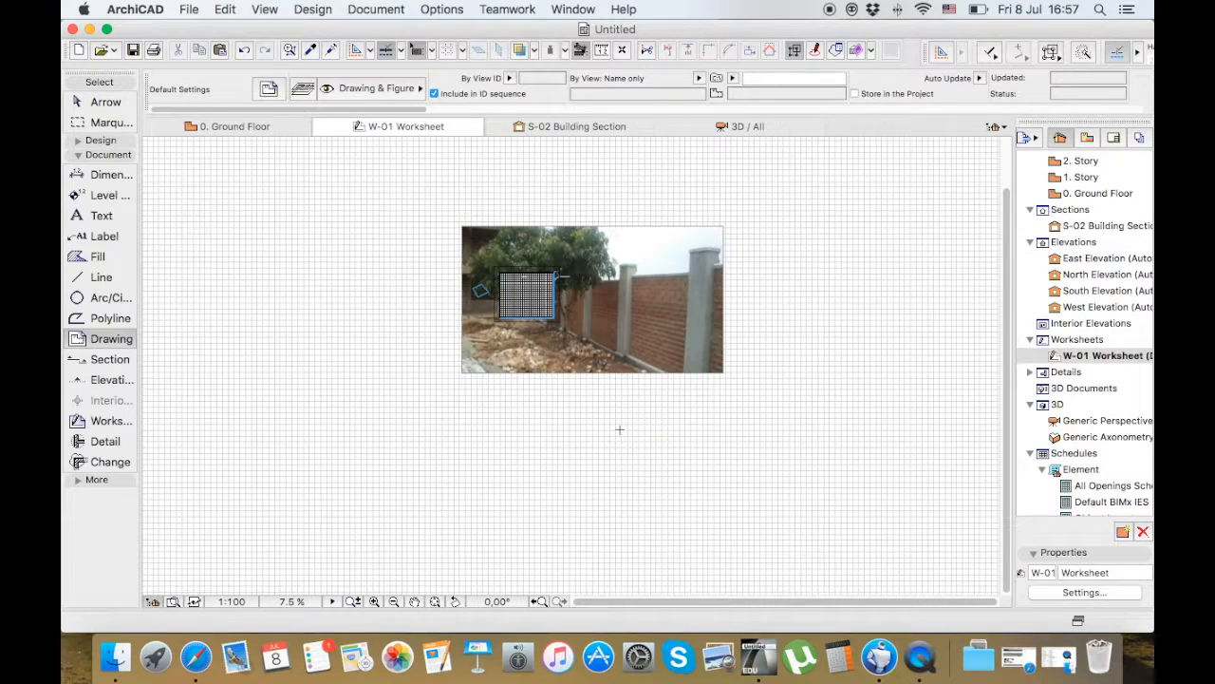
{"action": "scroll", "coordinate": [624, 312], "scroll_direction": "up", "scroll_amount": 1}
{"action": "key", "text": "Escape"}
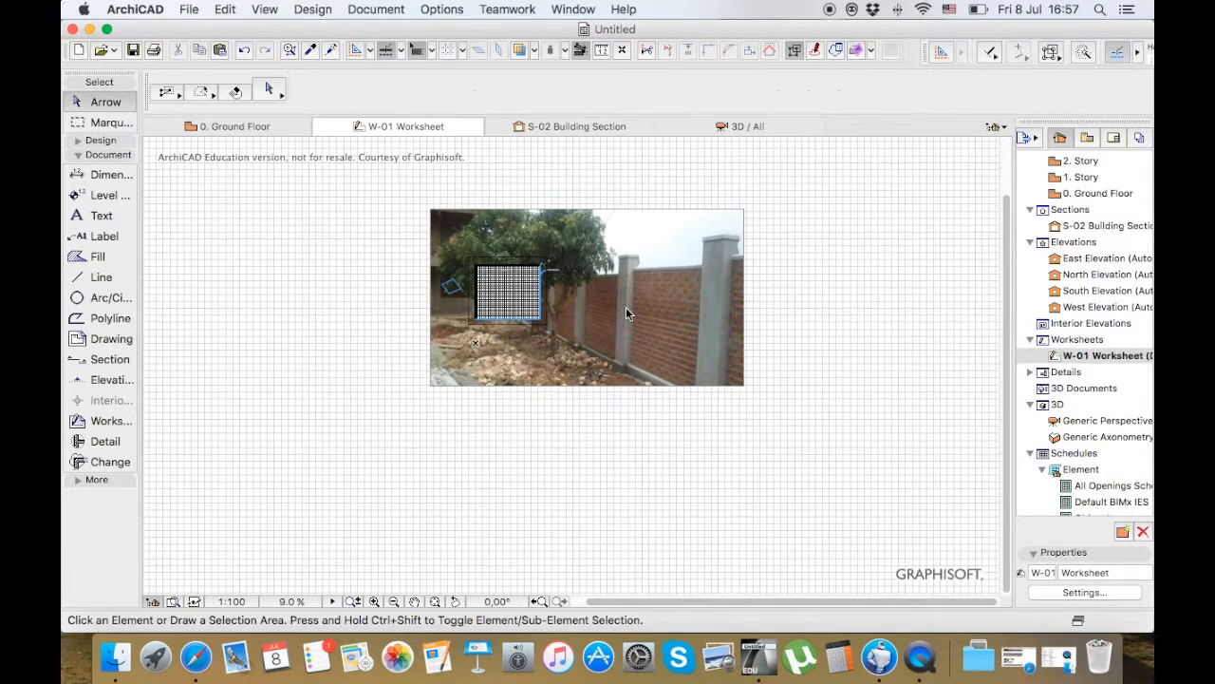
{"action": "left_click", "coordinate": [582, 215]}
{"action": "left_click_drag", "start_coordinate": [582, 214], "coordinate": [771, 238]}
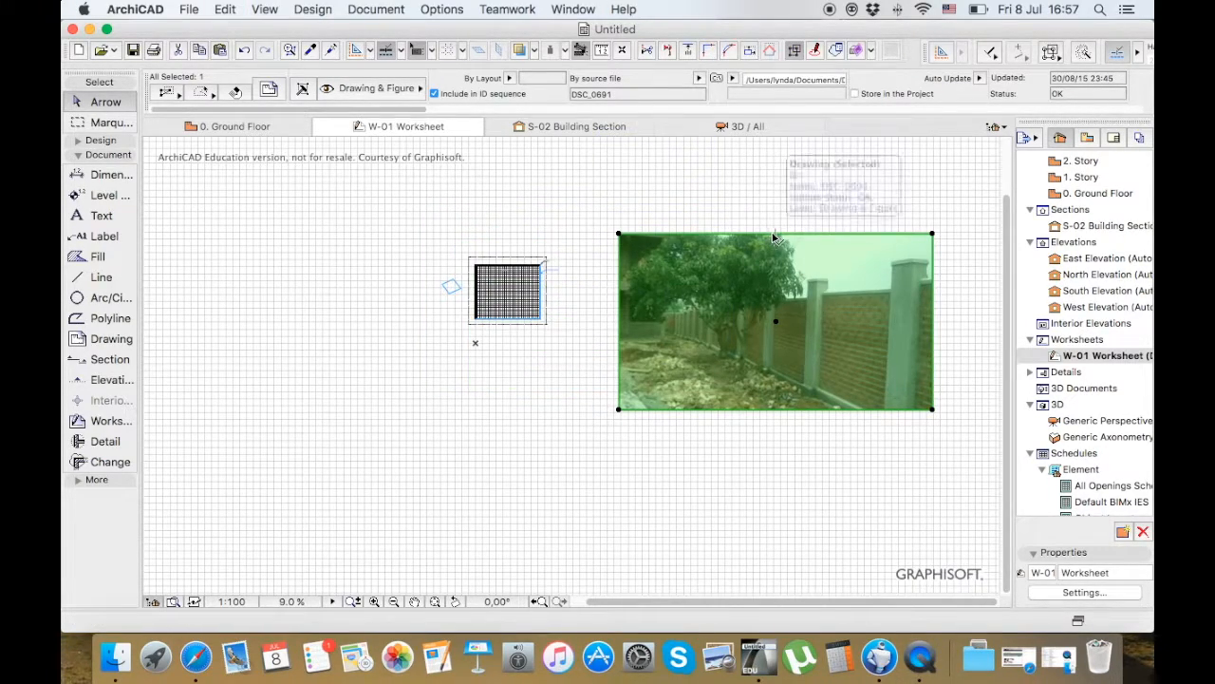
{"action": "left_click", "coordinate": [768, 236]}
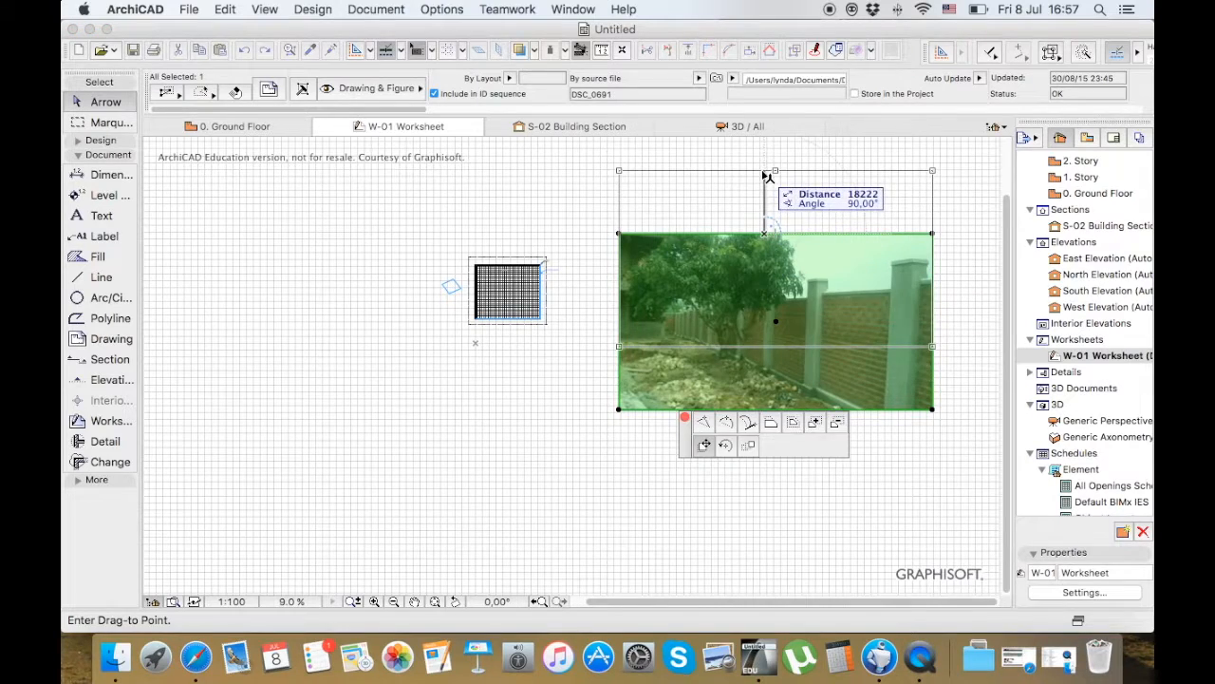
{"action": "left_click", "coordinate": [765, 175]}
{"action": "left_click", "coordinate": [765, 175]}
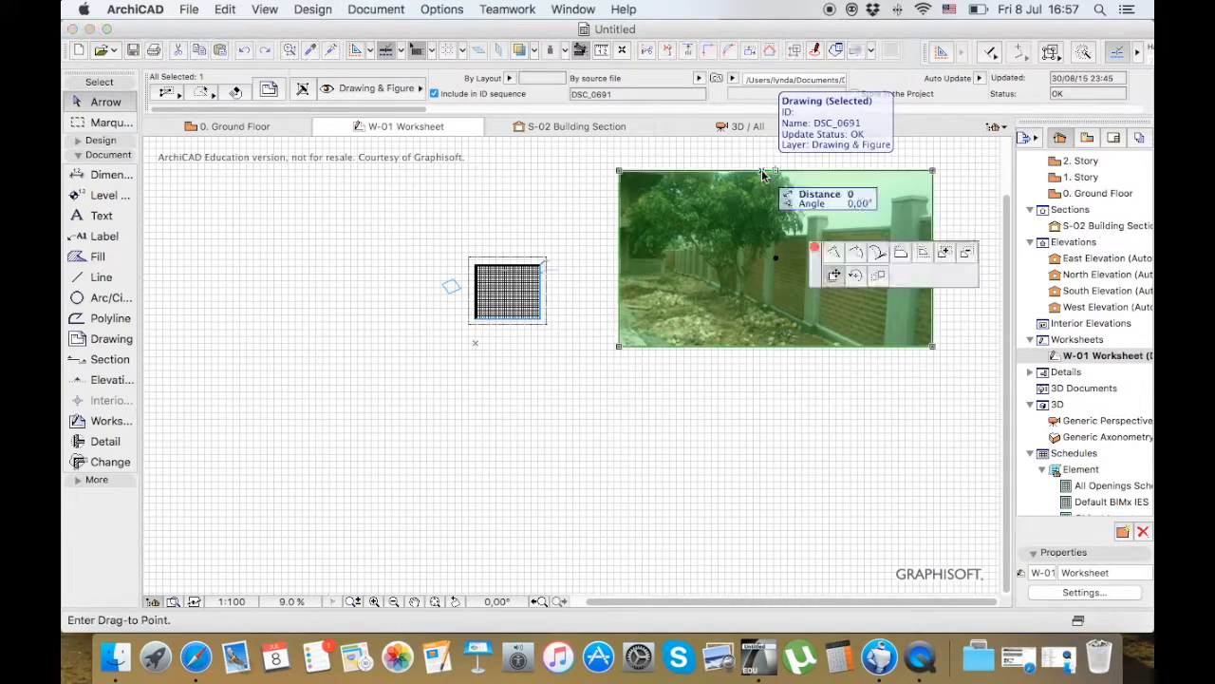
{"action": "left_click", "coordinate": [751, 236]}
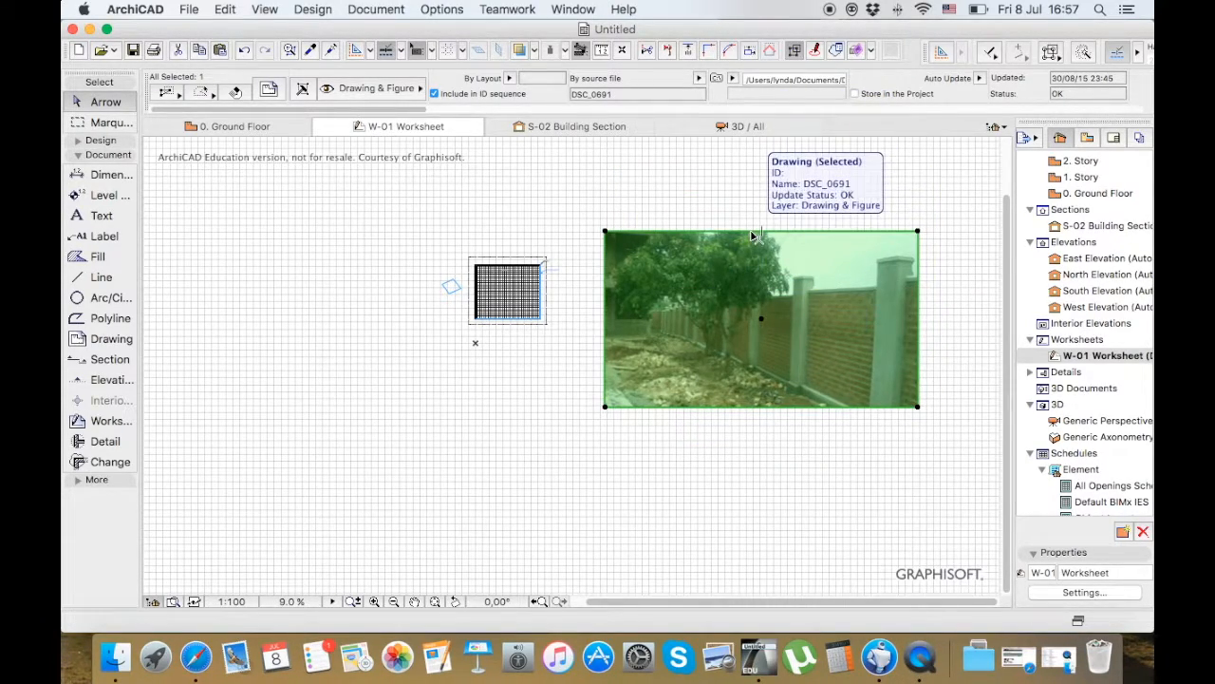
{"action": "key", "text": "Escape"}
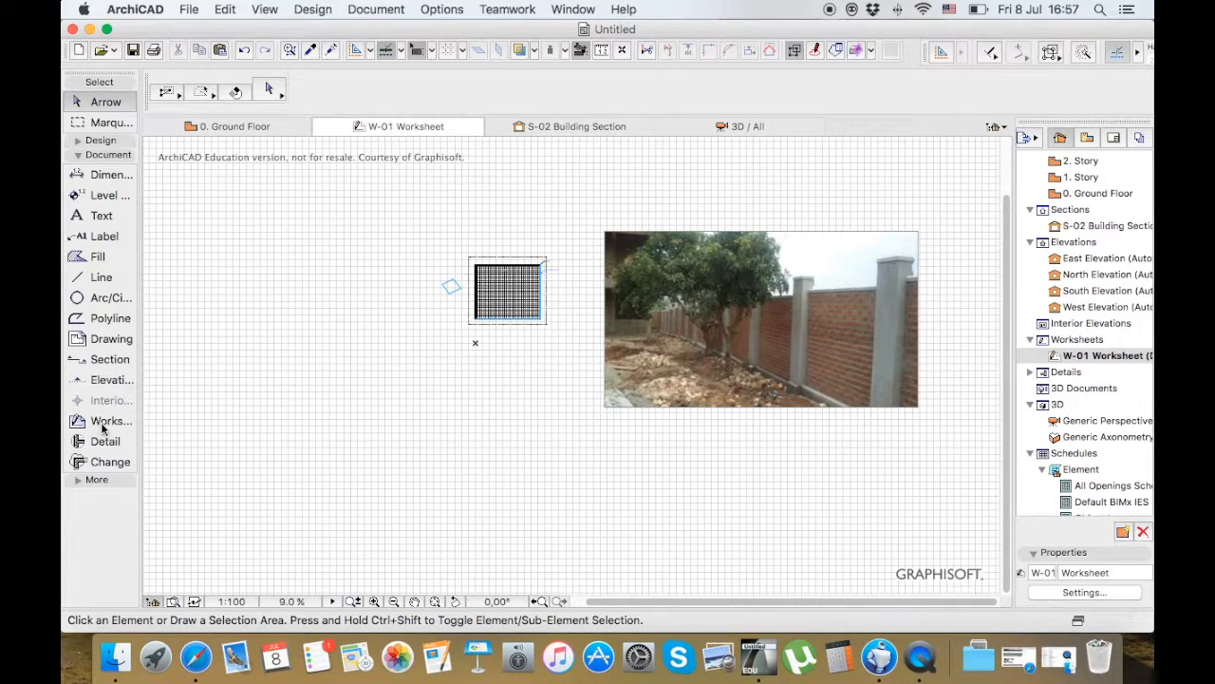
Show the additional tools in the toolbox, switch to the 0. Ground Floor plan and collapse the documentation tools
{"action": "left_click", "coordinate": [97, 480]}
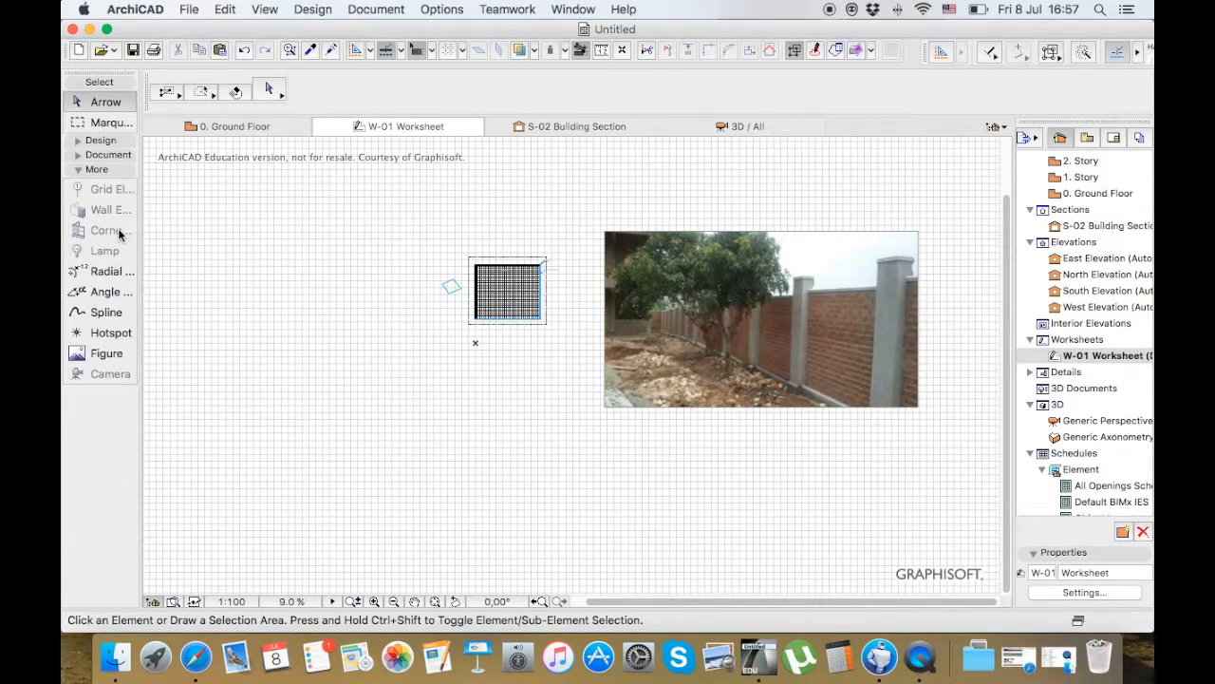
{"action": "left_click", "coordinate": [108, 157]}
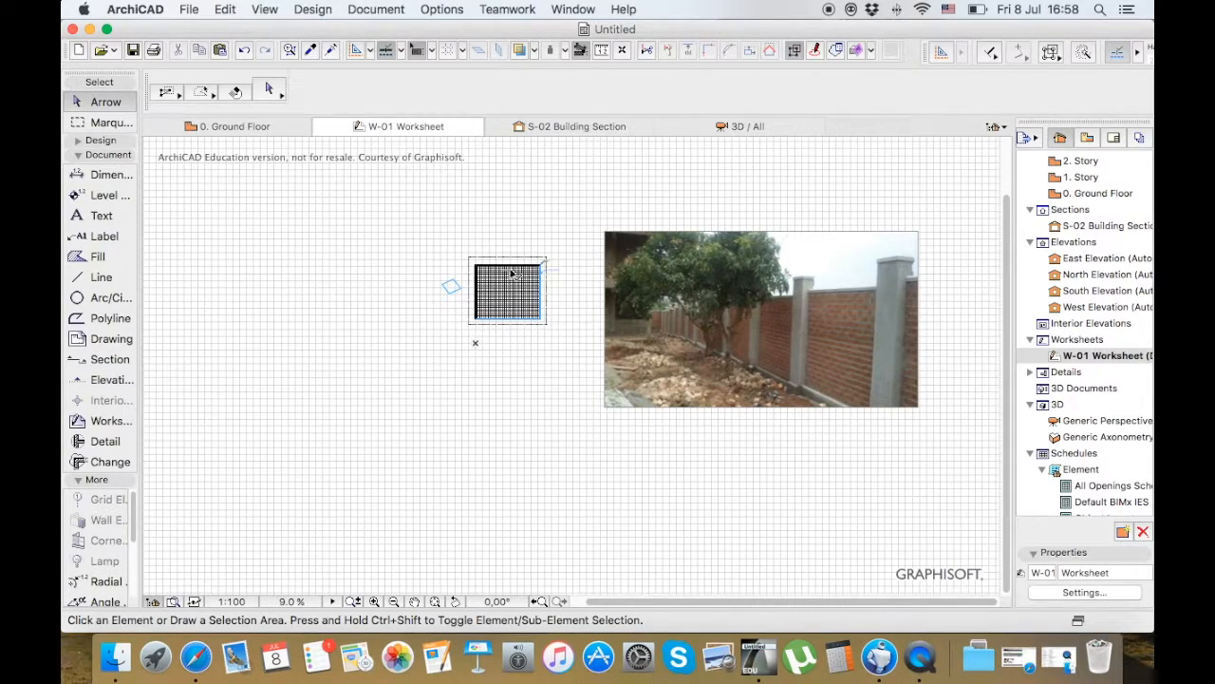
{"action": "left_click", "coordinate": [258, 126]}
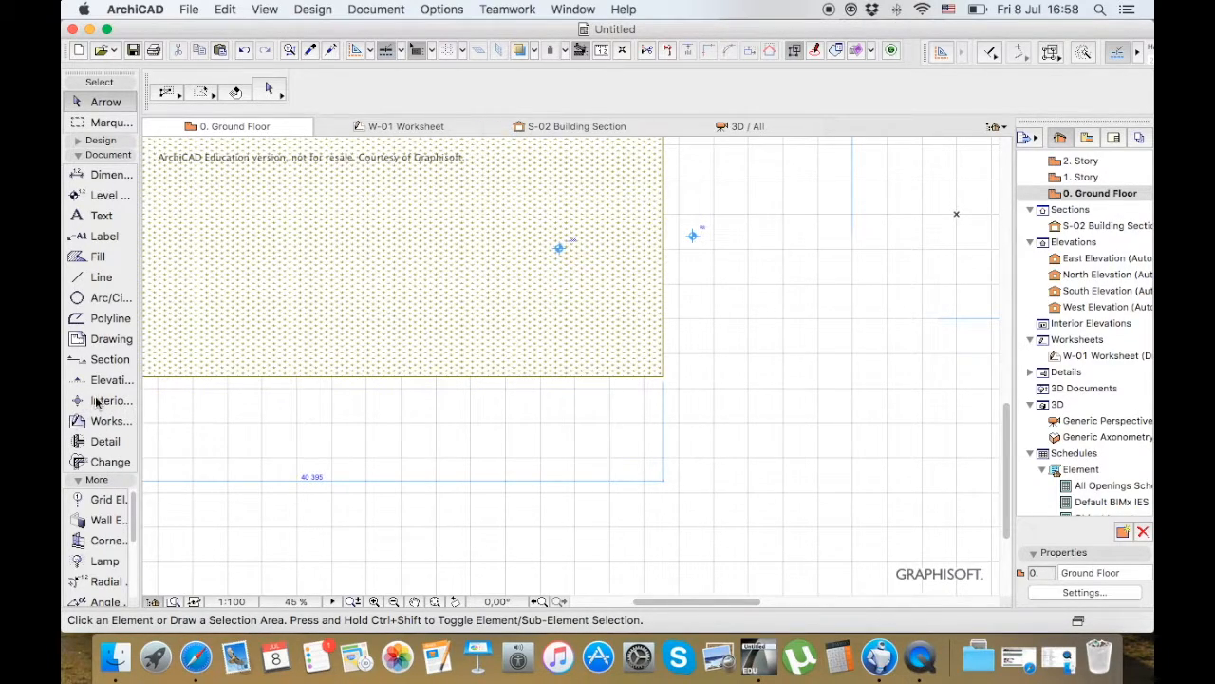
{"action": "left_click", "coordinate": [115, 157]}
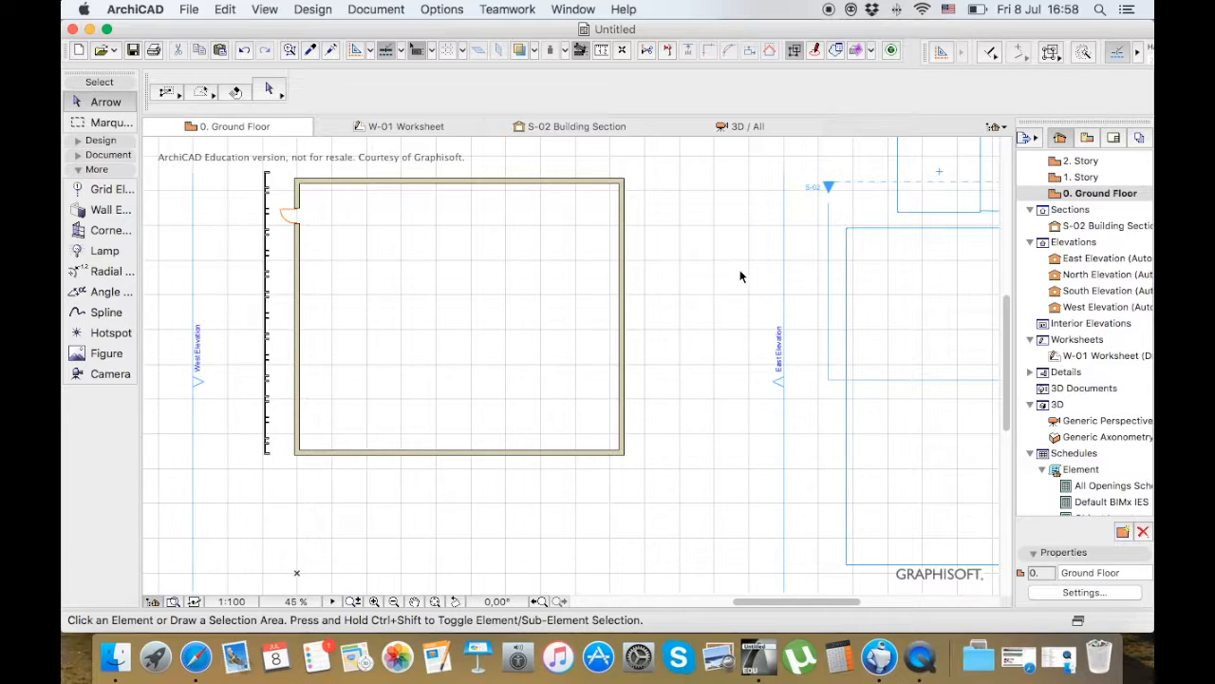
{"action": "left_click", "coordinate": [118, 194]}
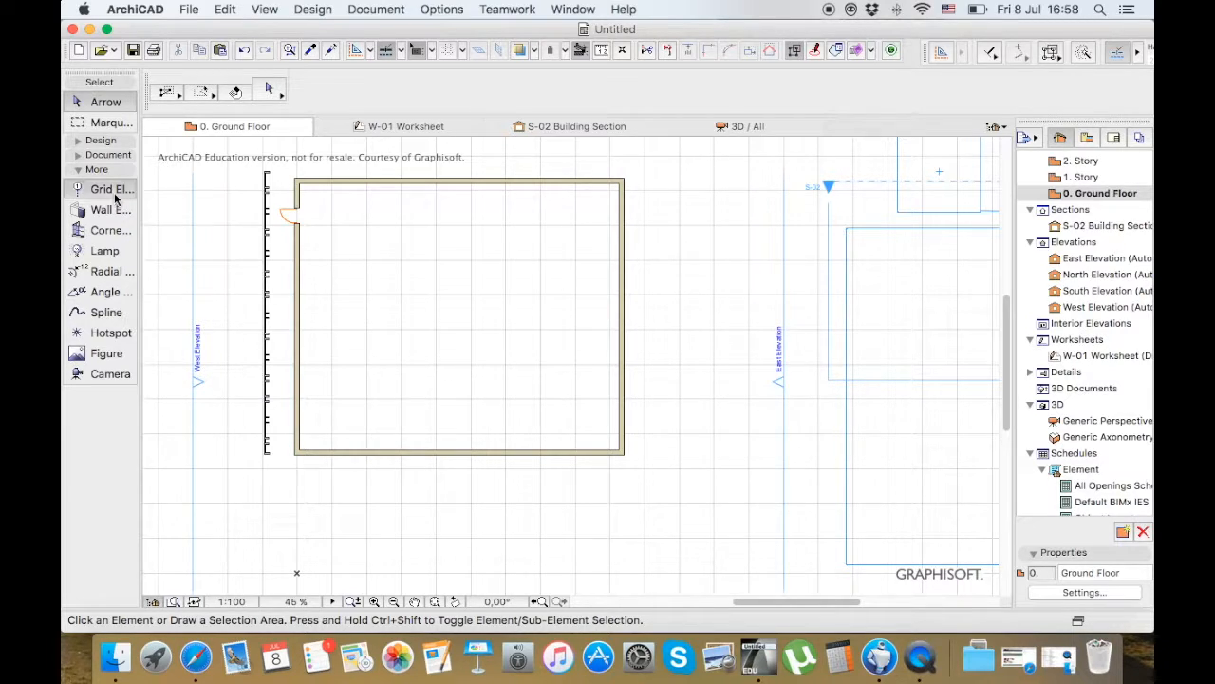
{"action": "left_click", "coordinate": [413, 255]}
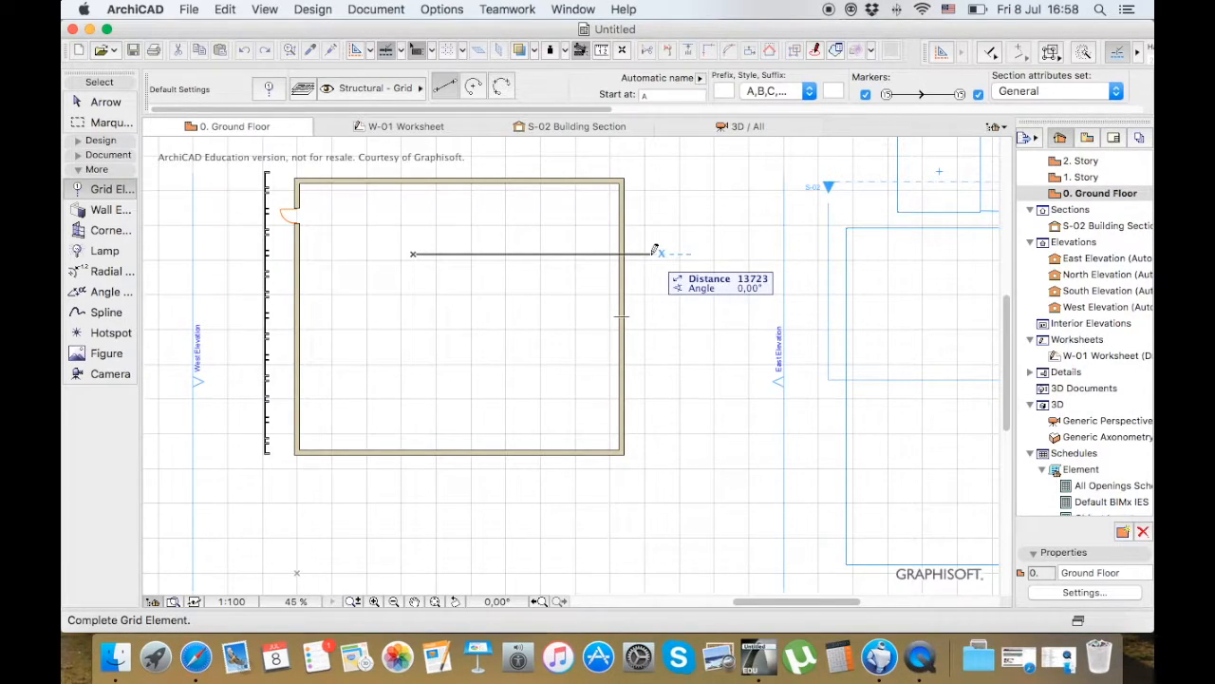
{"action": "key", "text": "Escape"}
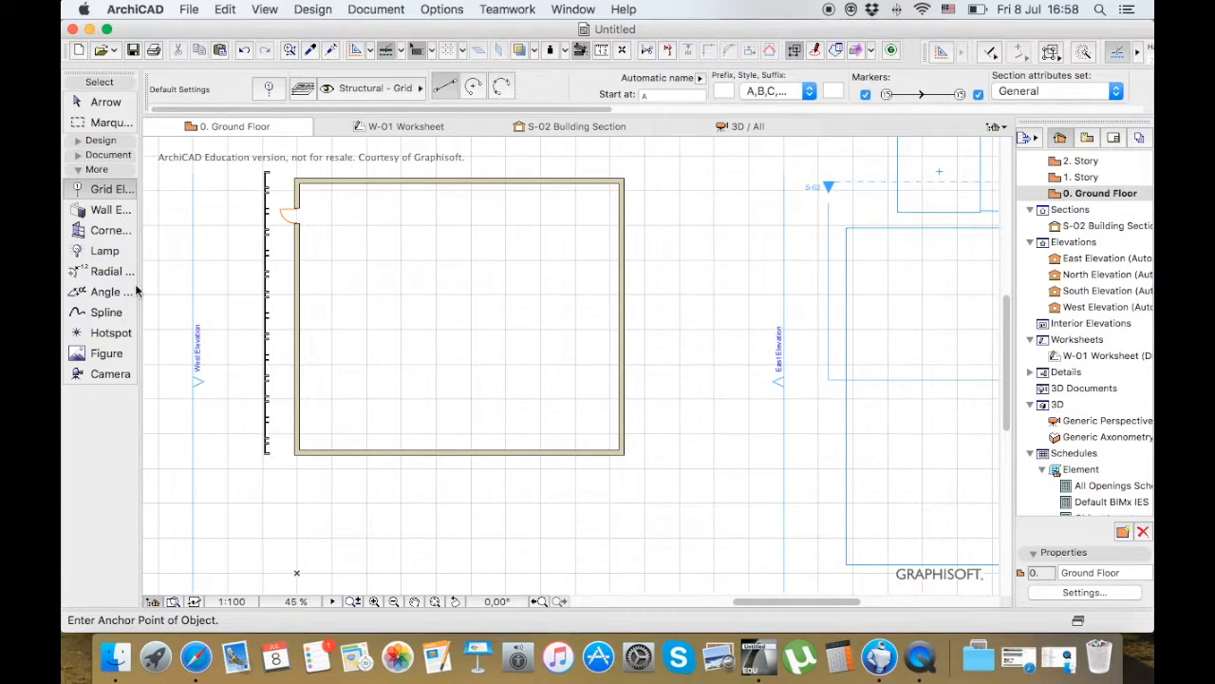
{"action": "left_click", "coordinate": [105, 251]}
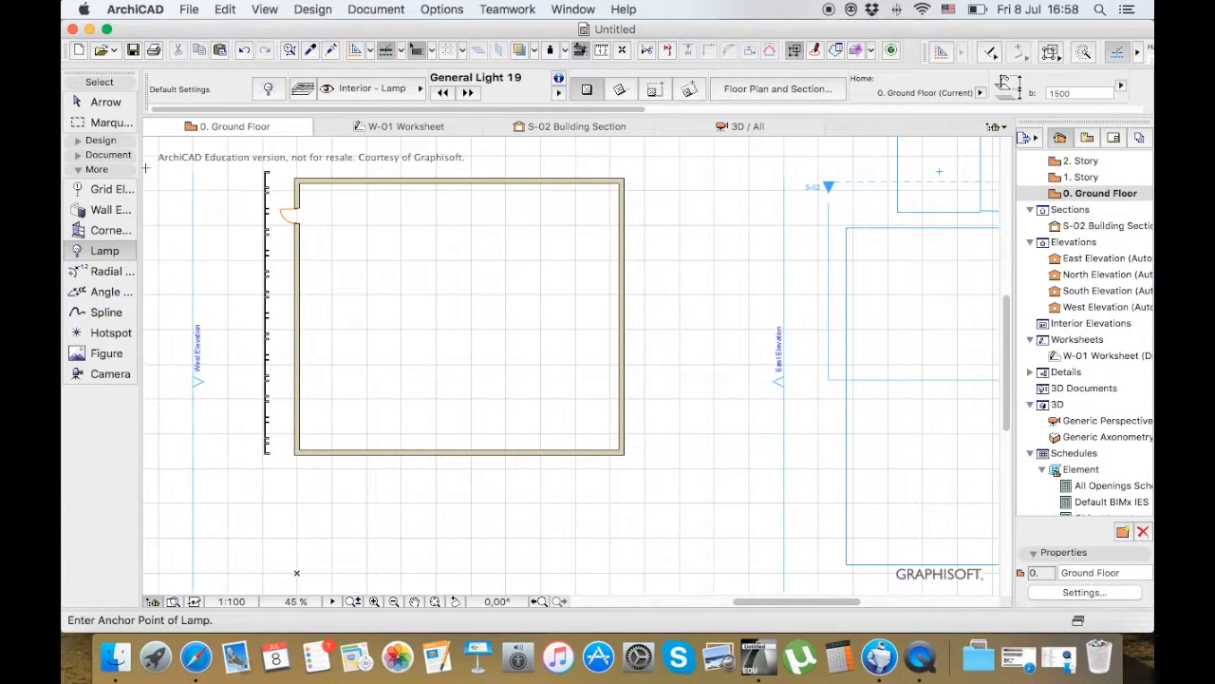
Show the design tools in the toolbox and set the default slab to a basic, non-composite structure
{"action": "left_click", "coordinate": [98, 140]}
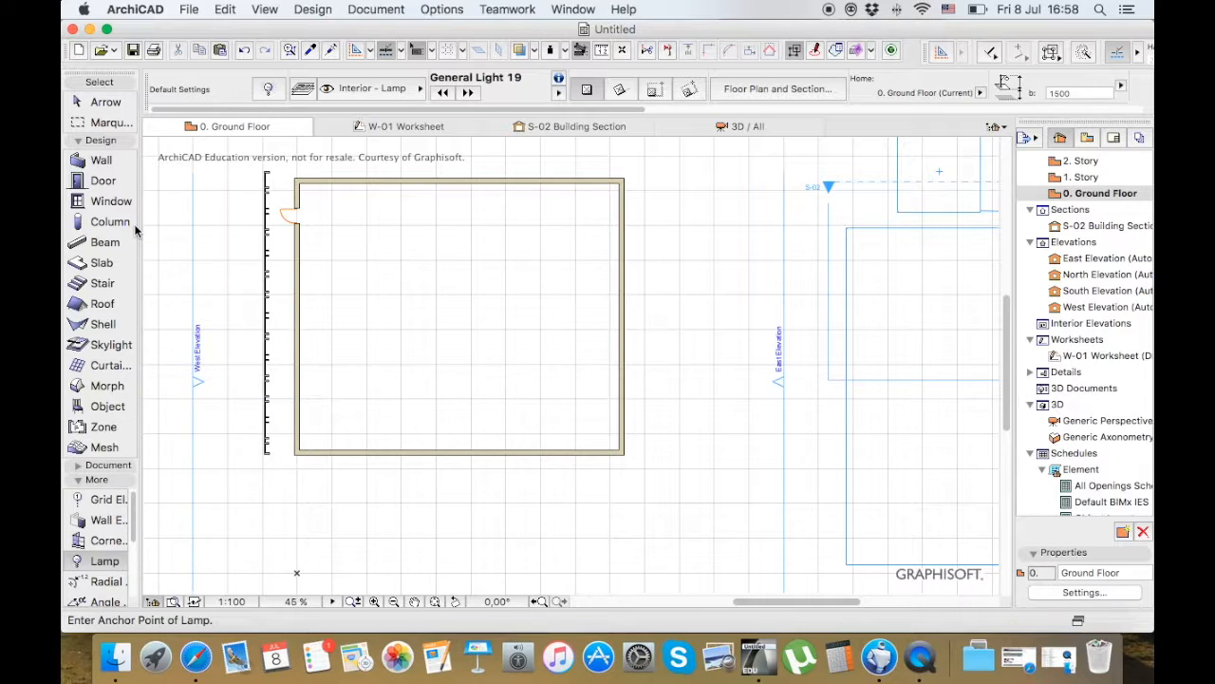
{"action": "left_click", "coordinate": [118, 263]}
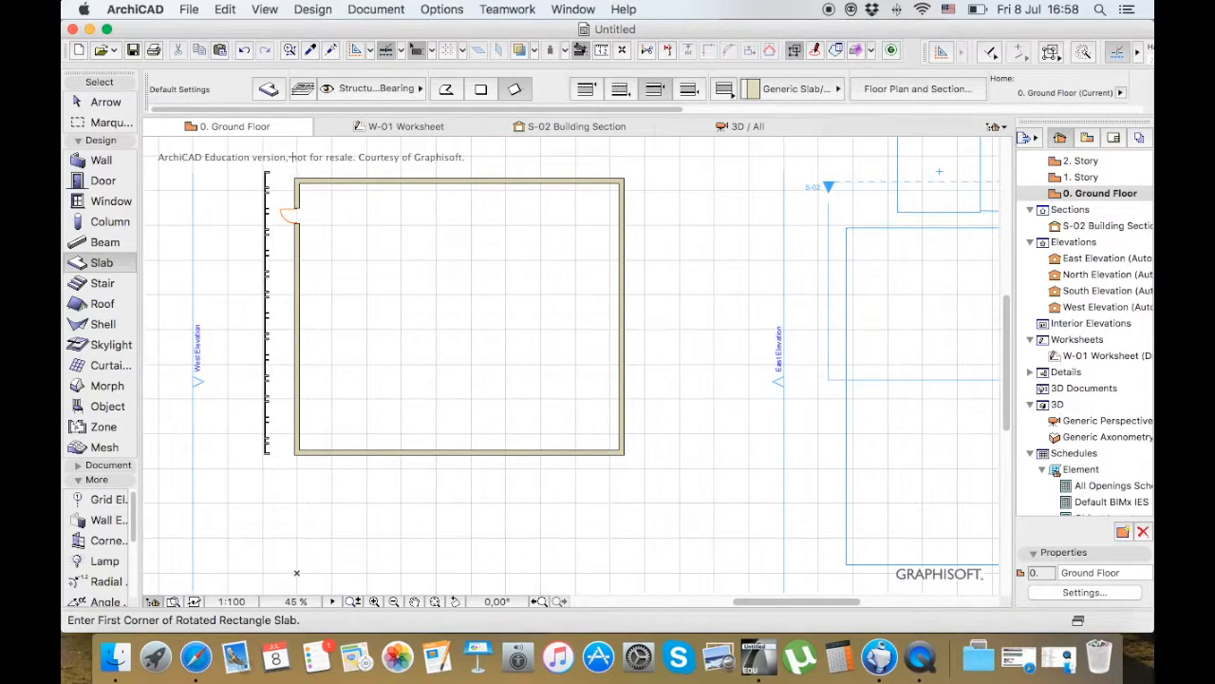
{"action": "left_click", "coordinate": [269, 88]}
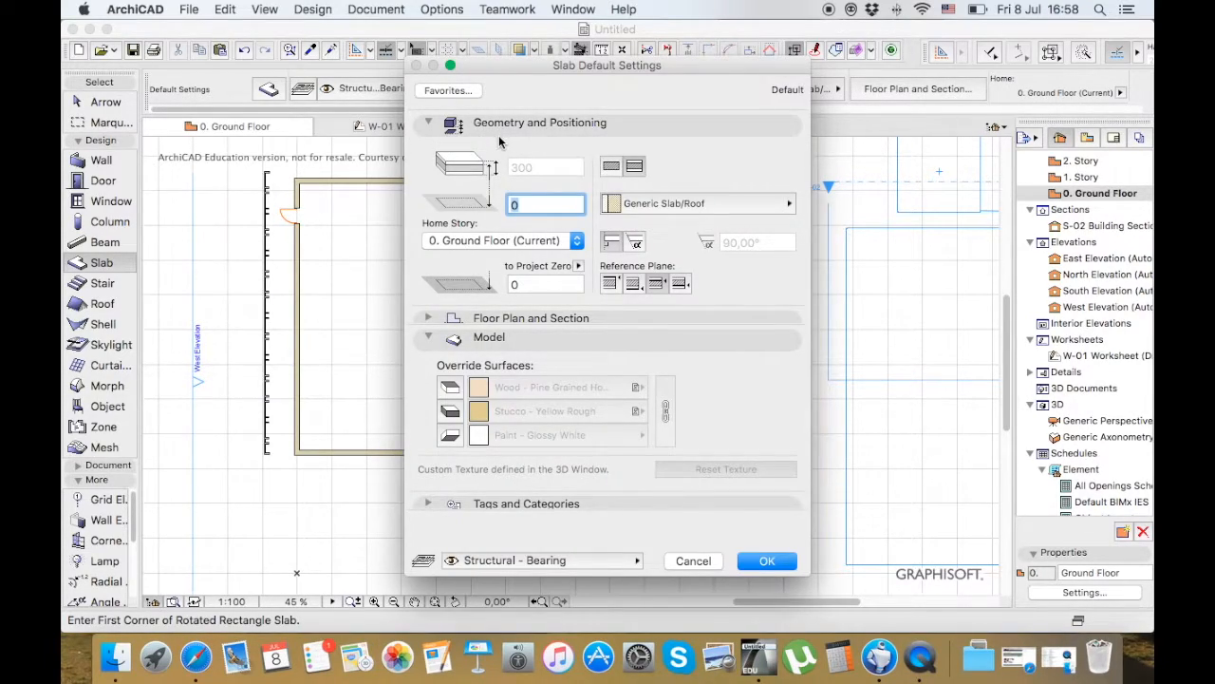
{"action": "left_click", "coordinate": [611, 168]}
{"action": "left_click", "coordinate": [765, 561]}
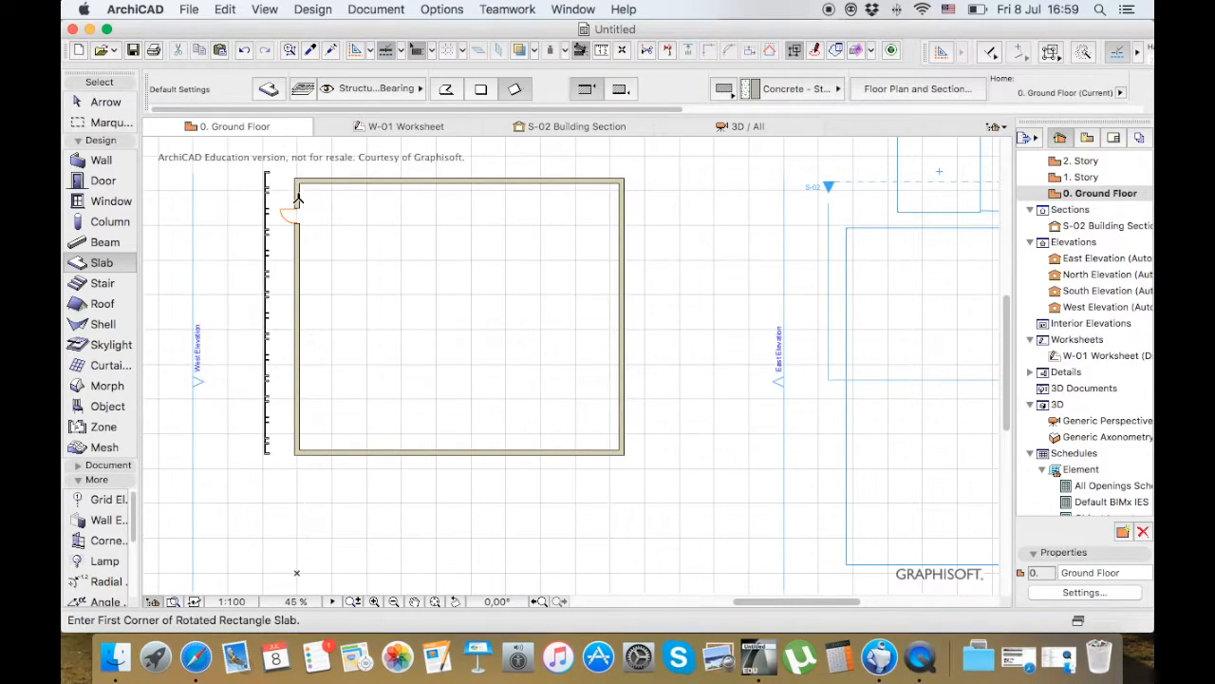
Draw a rectangular slab under the room between its upper-left and lower-right outer wall corners, using the rectangle geometry method
{"action": "left_click", "coordinate": [295, 178]}
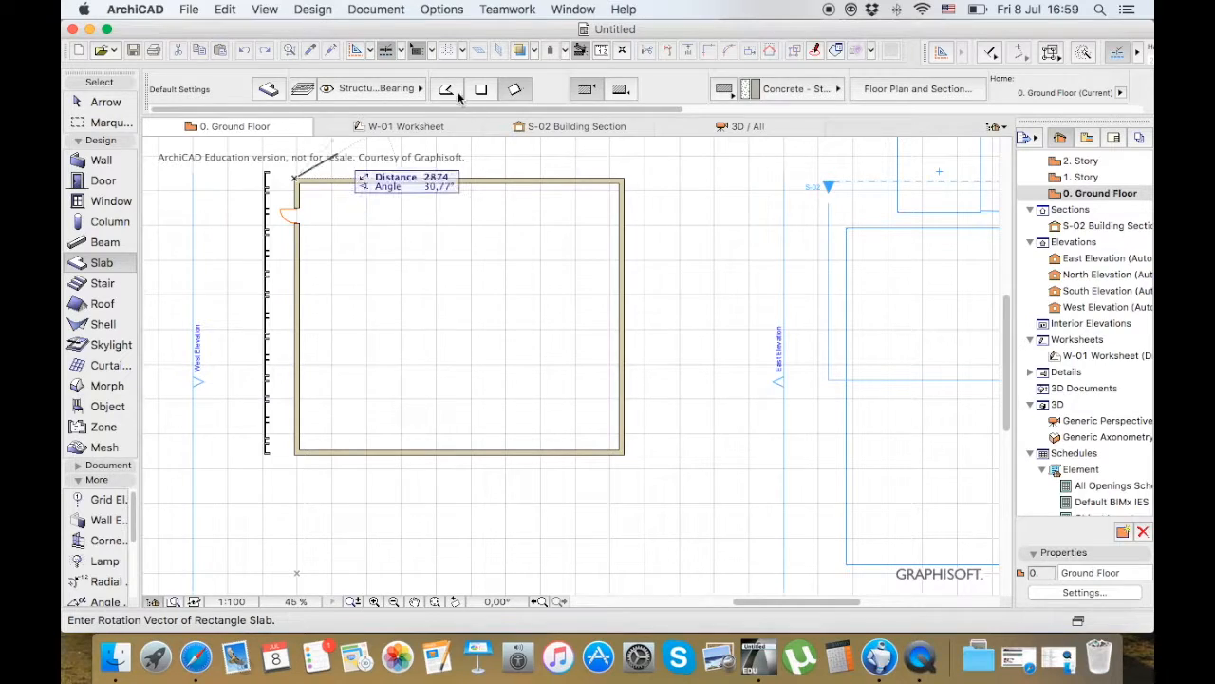
{"action": "left_click", "coordinate": [475, 91]}
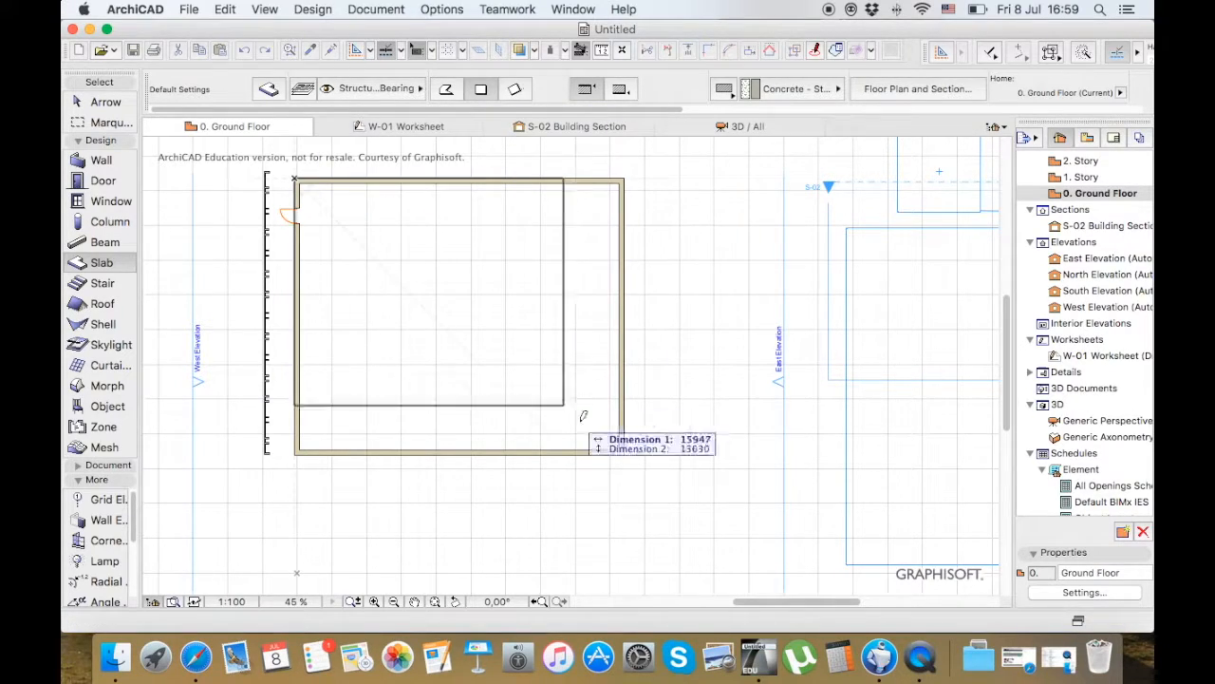
{"action": "left_click", "coordinate": [625, 453]}
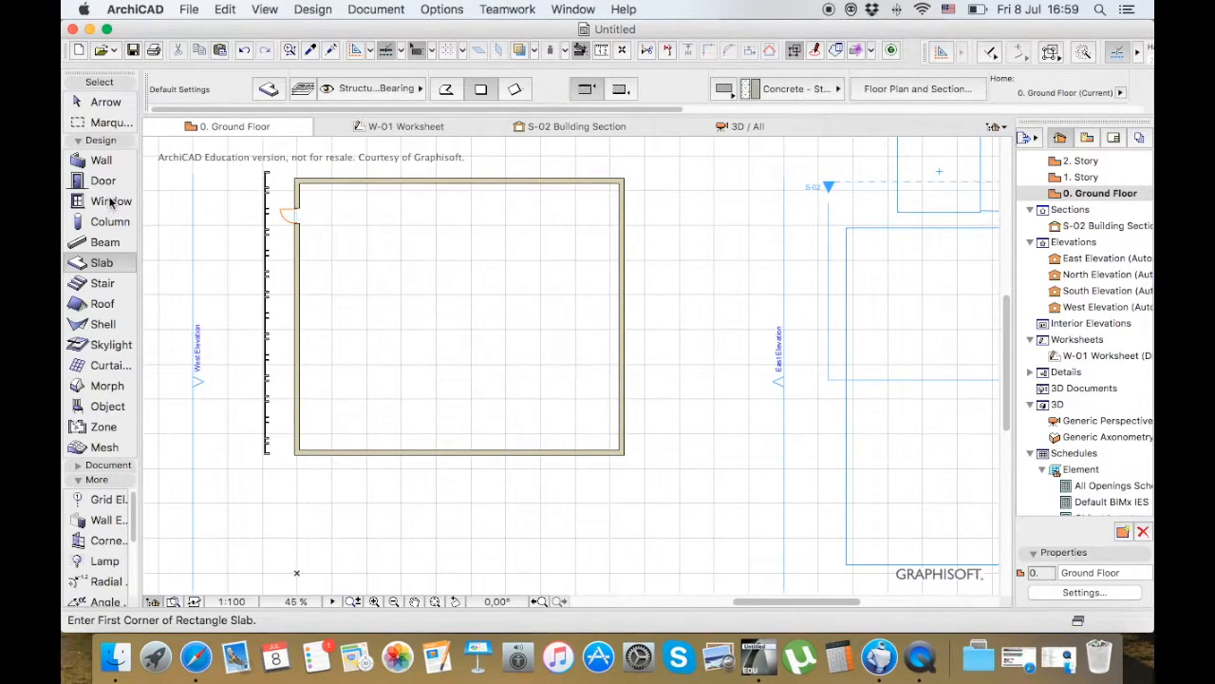
Draw a rectangular multi-plane roof over the room between its upper-left and lower-right outer wall corners
{"action": "left_click", "coordinate": [124, 304]}
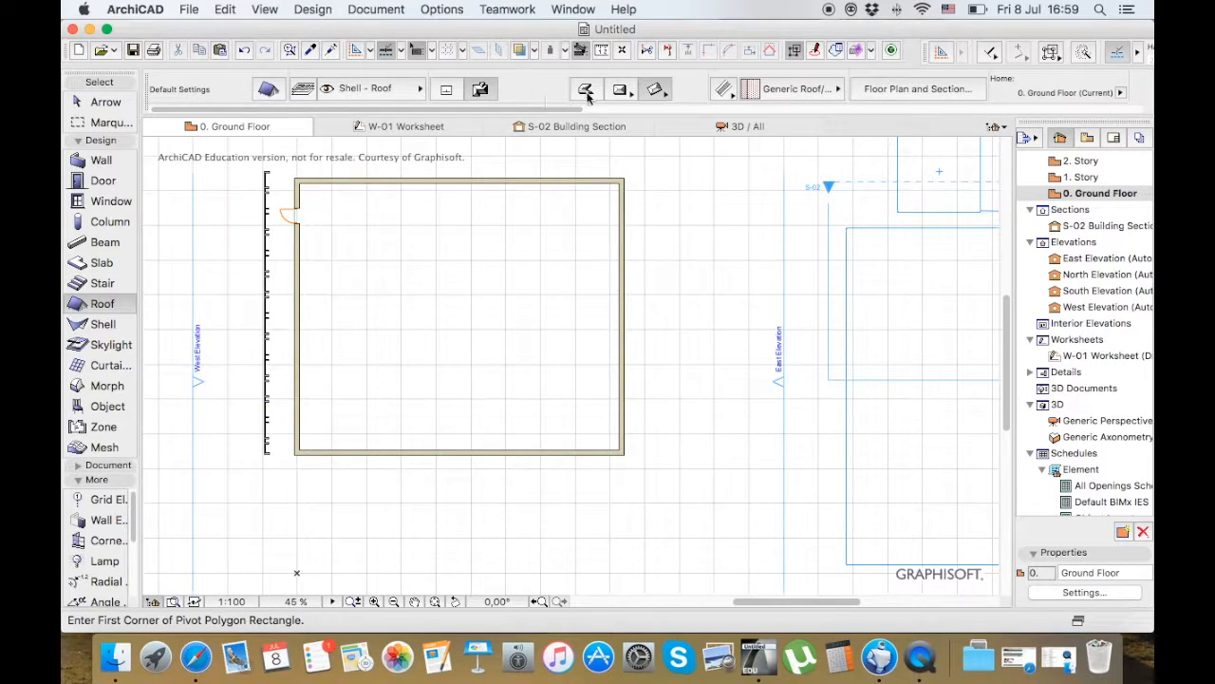
{"action": "left_click", "coordinate": [618, 91]}
{"action": "scroll", "coordinate": [345, 149], "scroll_direction": "up", "scroll_amount": 2}
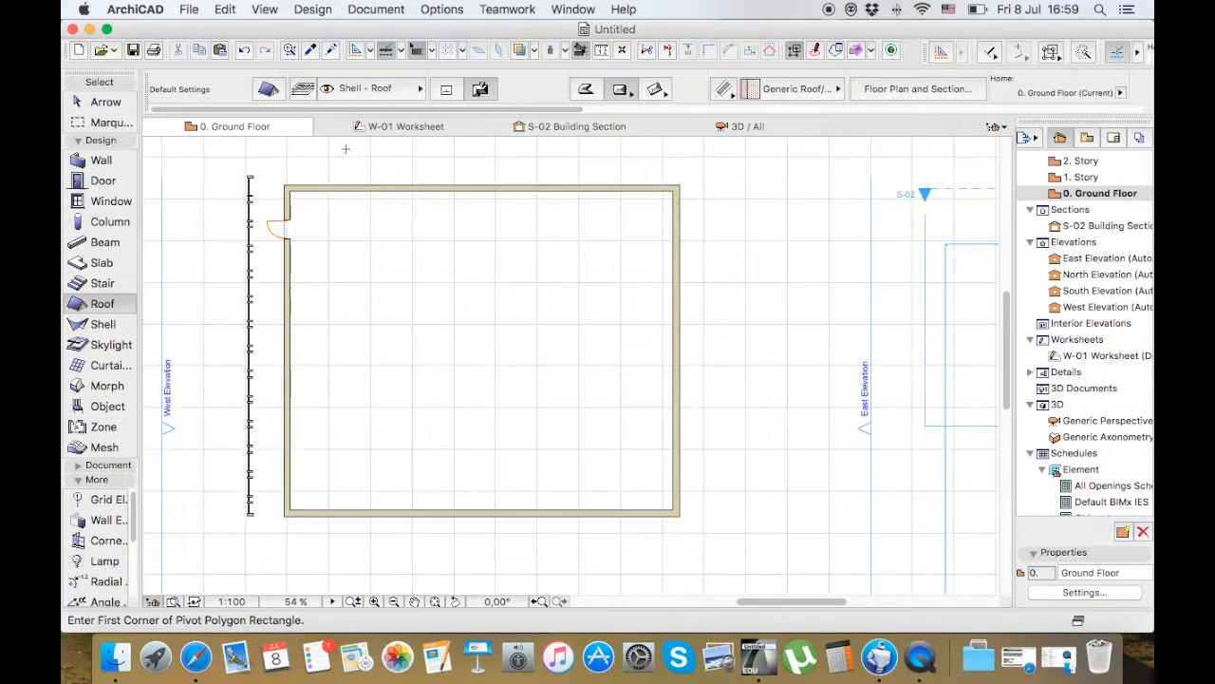
{"action": "left_click", "coordinate": [285, 186]}
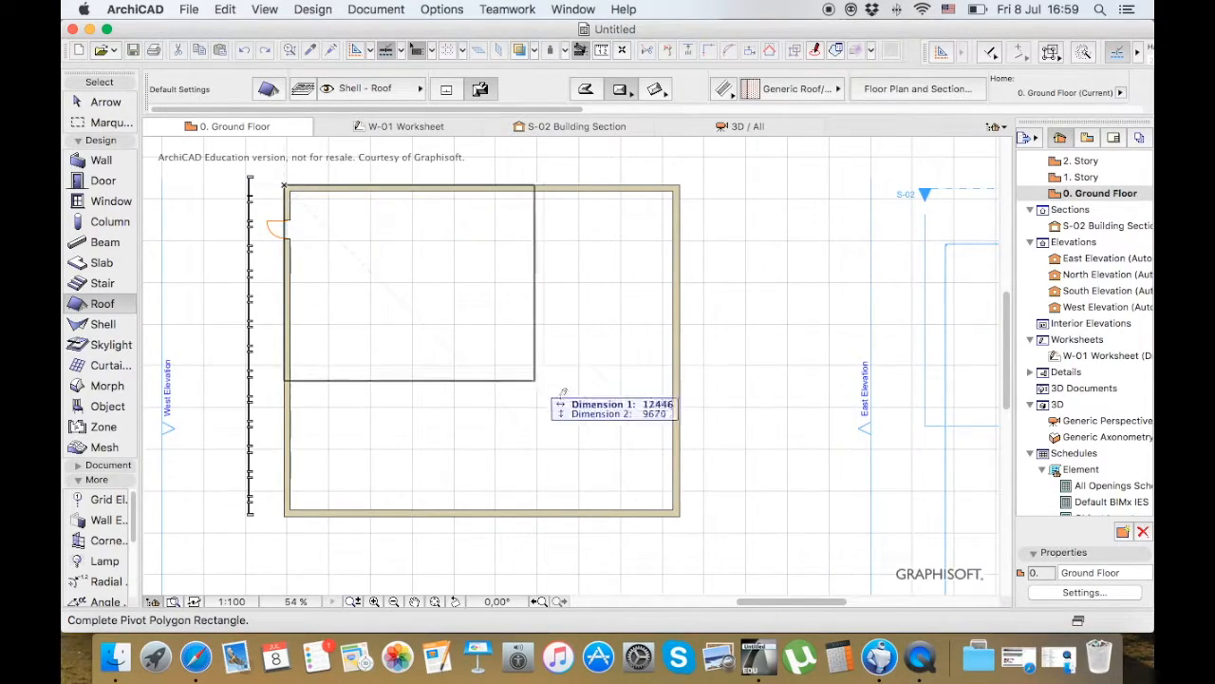
{"action": "left_click", "coordinate": [681, 513]}
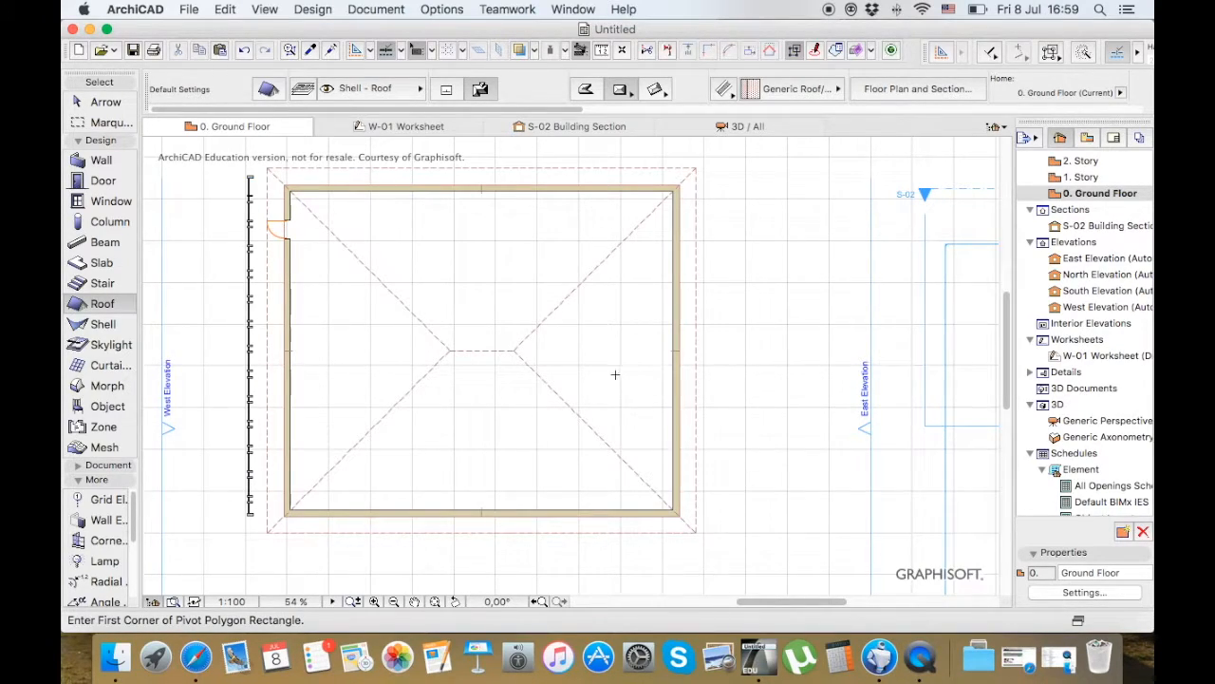
Inspect the roofed building from outside and inside in the 3D view
{"action": "left_click", "coordinate": [753, 129]}
{"action": "scroll", "coordinate": [403, 438], "scroll_direction": "down", "scroll_amount": 3}
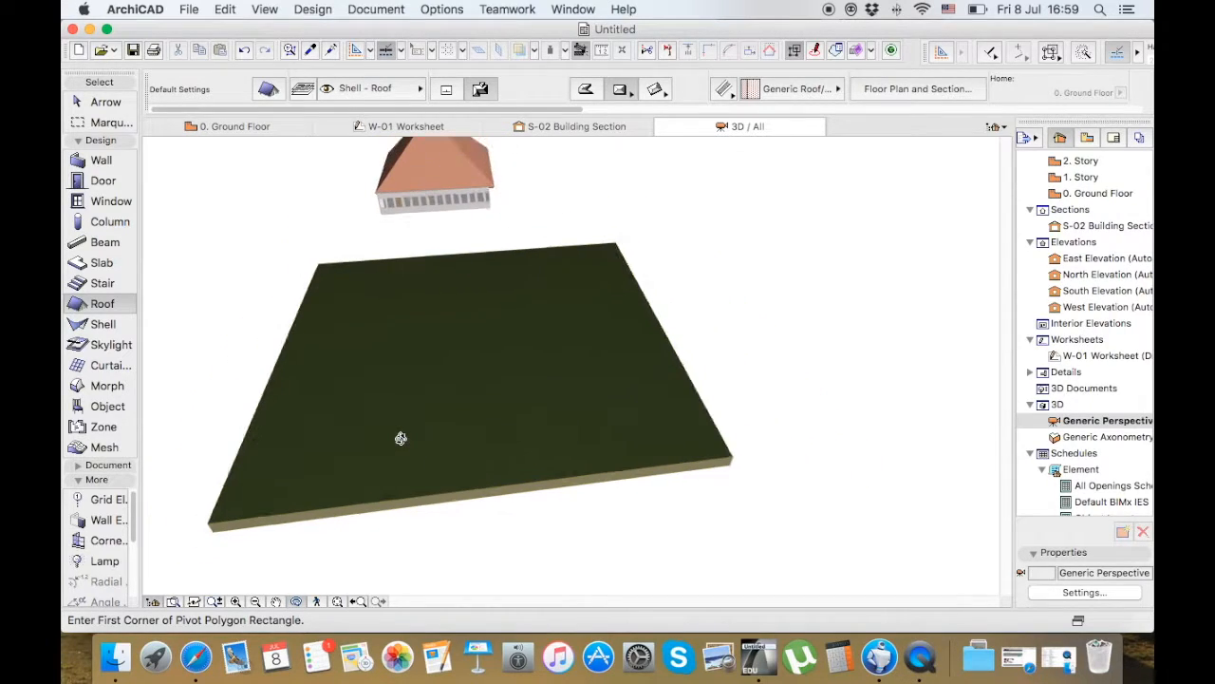
{"action": "left_click_drag", "start_coordinate": [567, 202], "coordinate": [329, 159]}
{"action": "scroll", "coordinate": [845, 271], "scroll_direction": "up", "scroll_amount": 10}
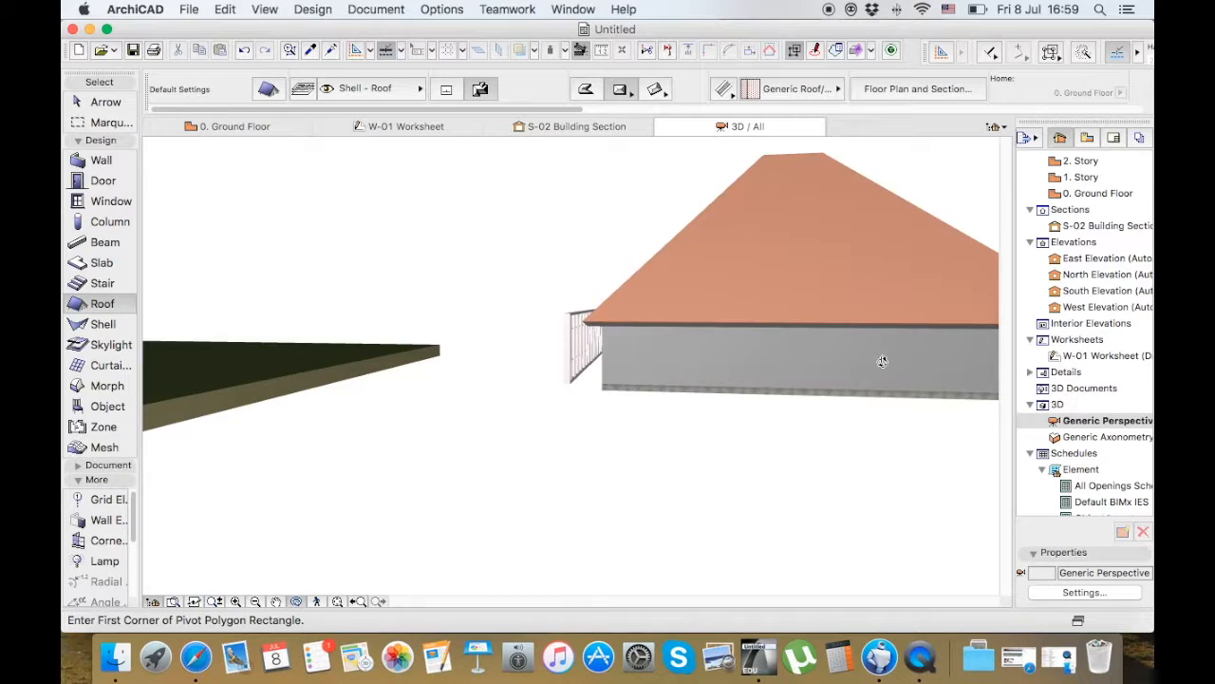
{"action": "scroll", "coordinate": [891, 360], "scroll_direction": "down", "scroll_amount": 1}
{"action": "scroll", "coordinate": [890, 359], "scroll_direction": "up", "scroll_amount": 12}
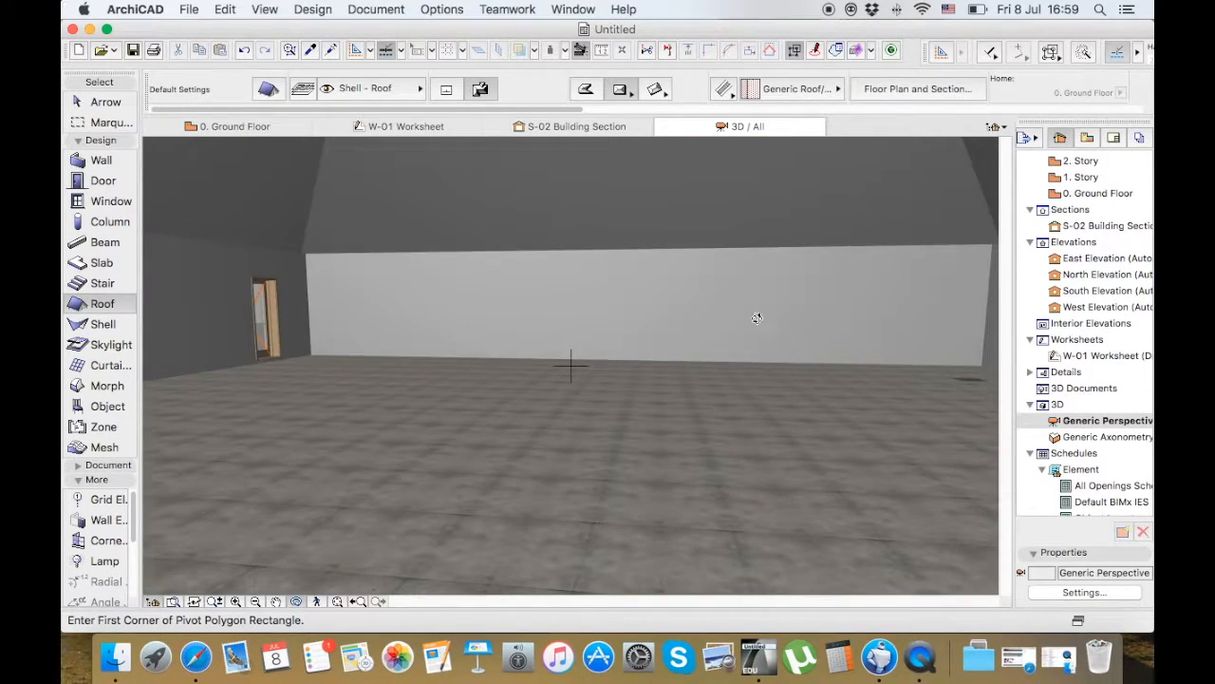
{"action": "scroll", "coordinate": [692, 298], "scroll_direction": "up", "scroll_amount": 2}
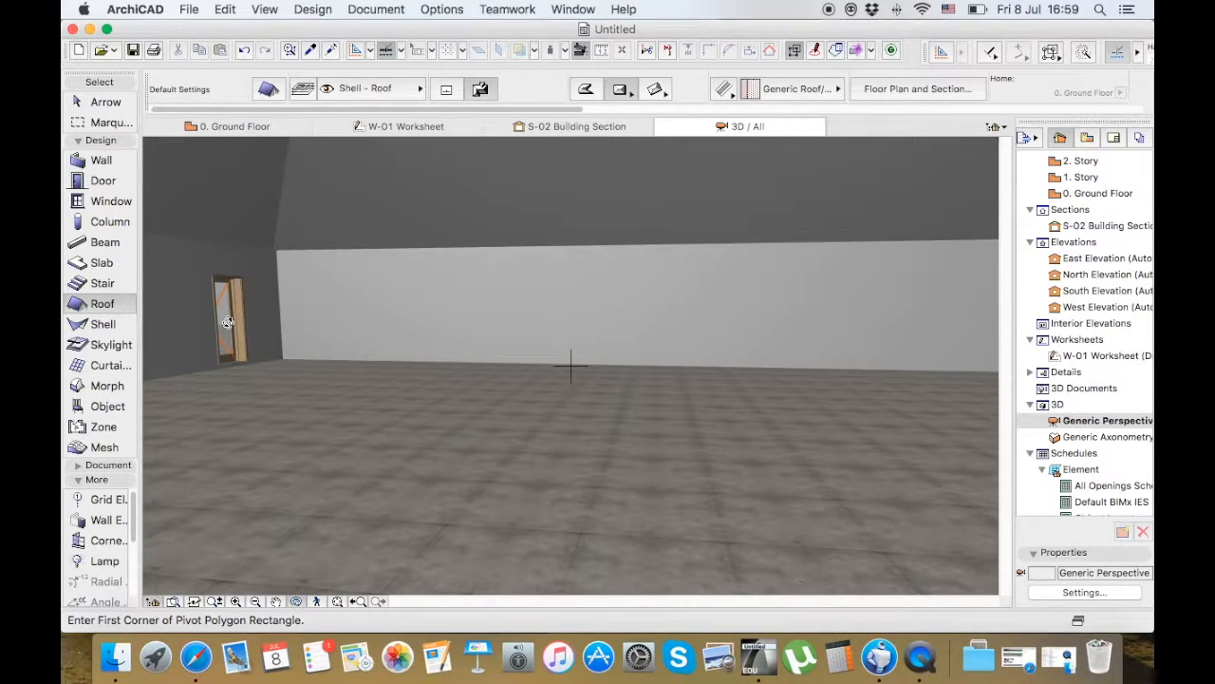
Place a General Light 19 lamp near the middle of the room on the 0. Ground Floor plan
{"action": "left_click", "coordinate": [221, 126]}
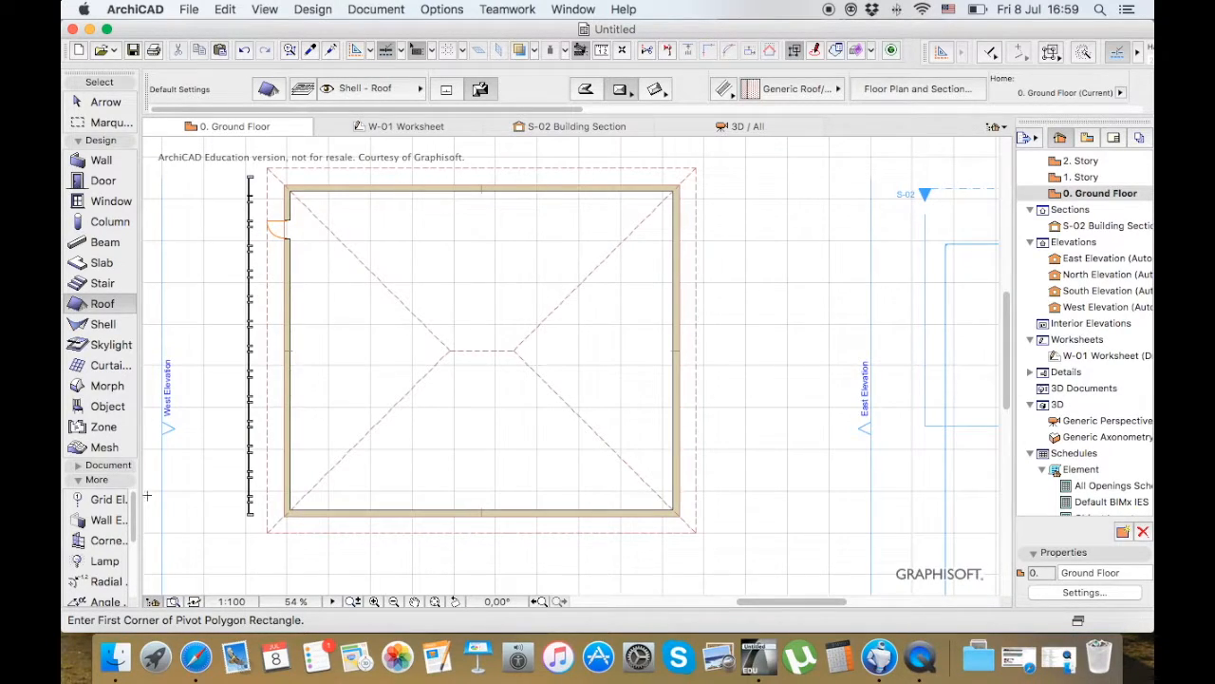
{"action": "left_click", "coordinate": [120, 559]}
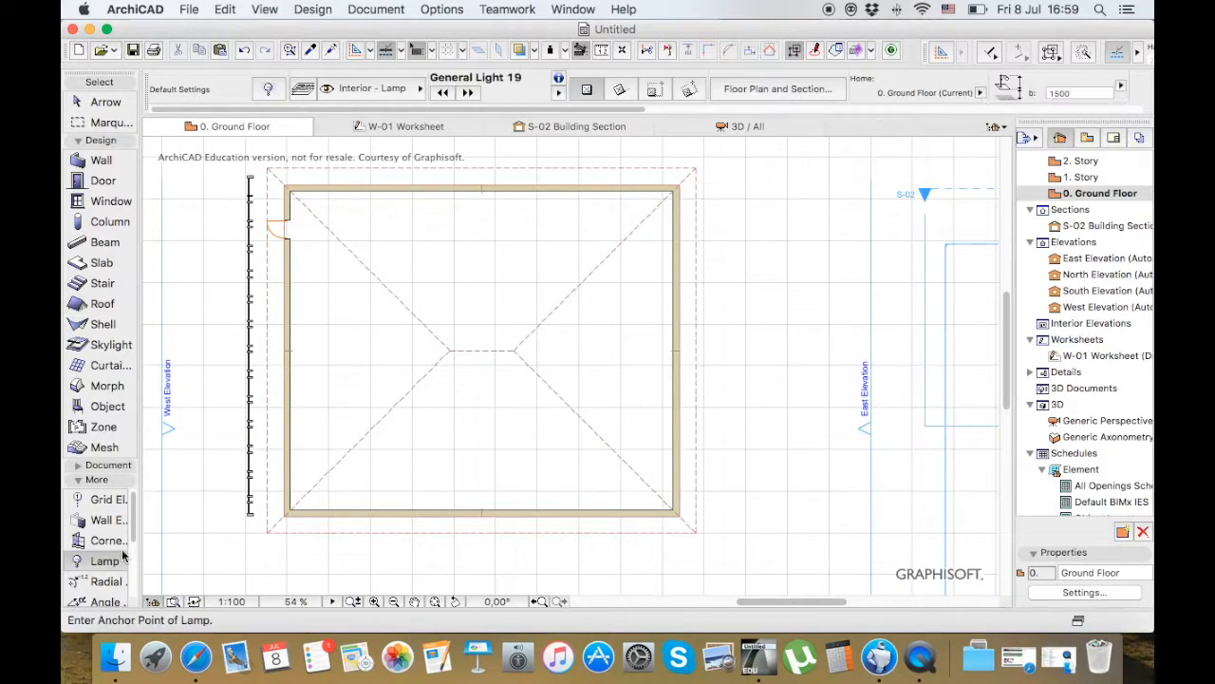
{"action": "left_click", "coordinate": [267, 89]}
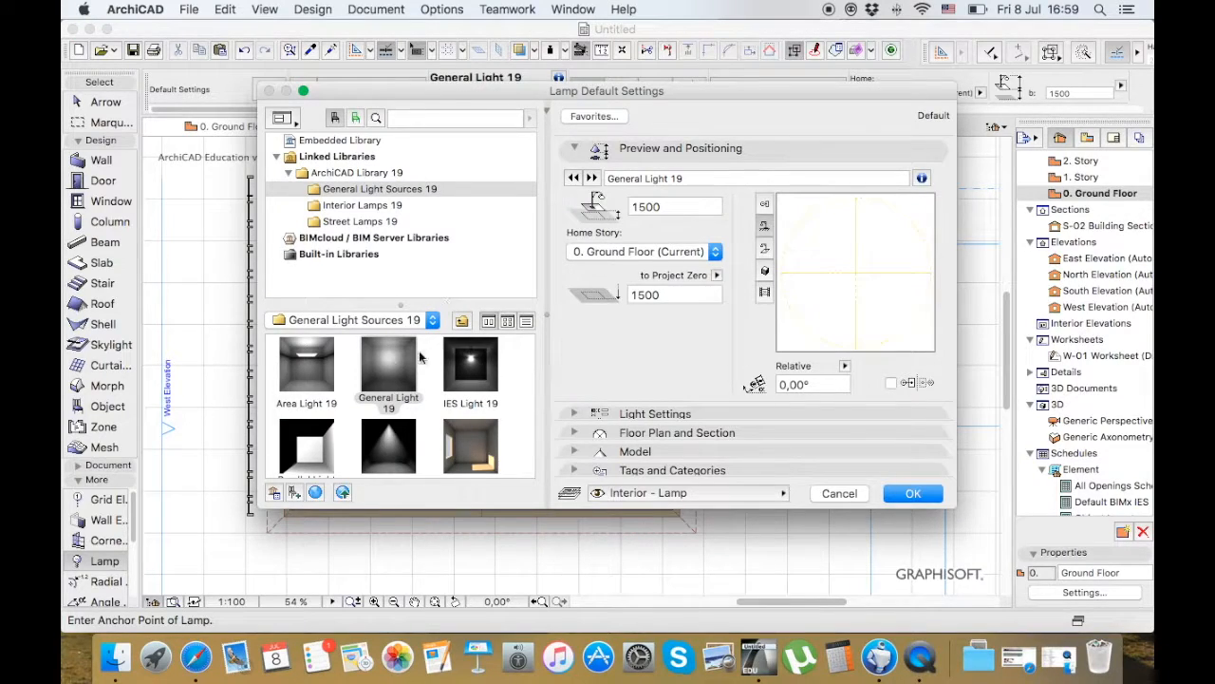
{"action": "left_click", "coordinate": [384, 369]}
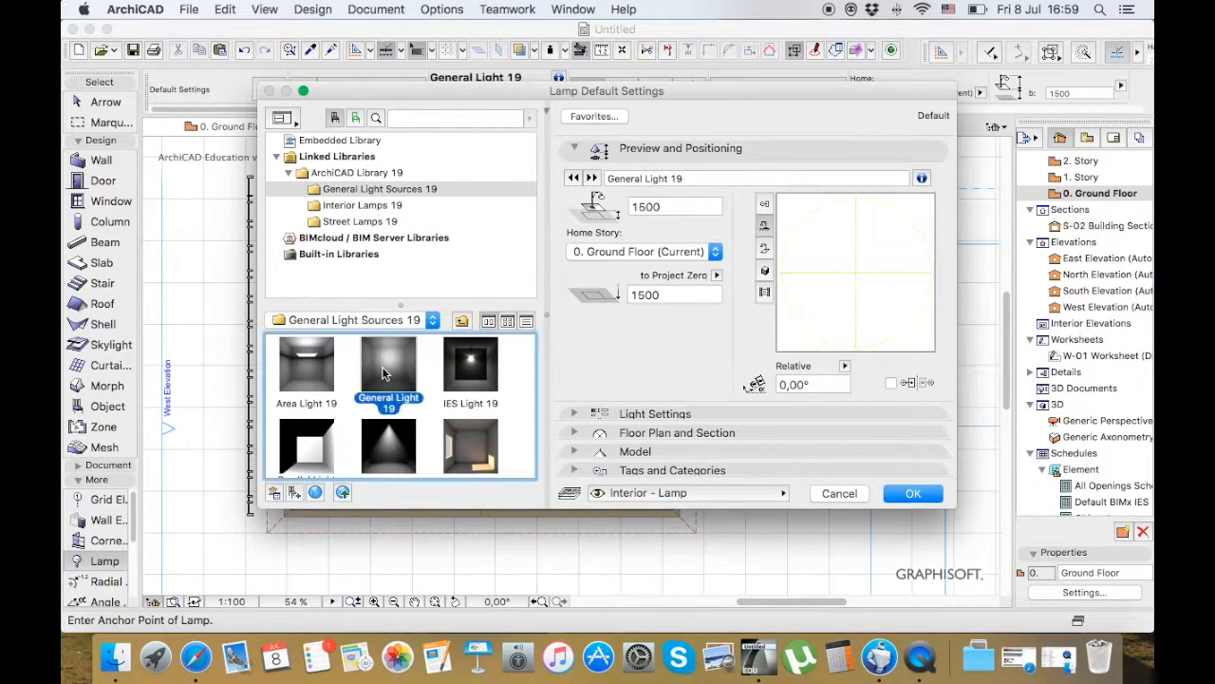
{"action": "left_click", "coordinate": [912, 493]}
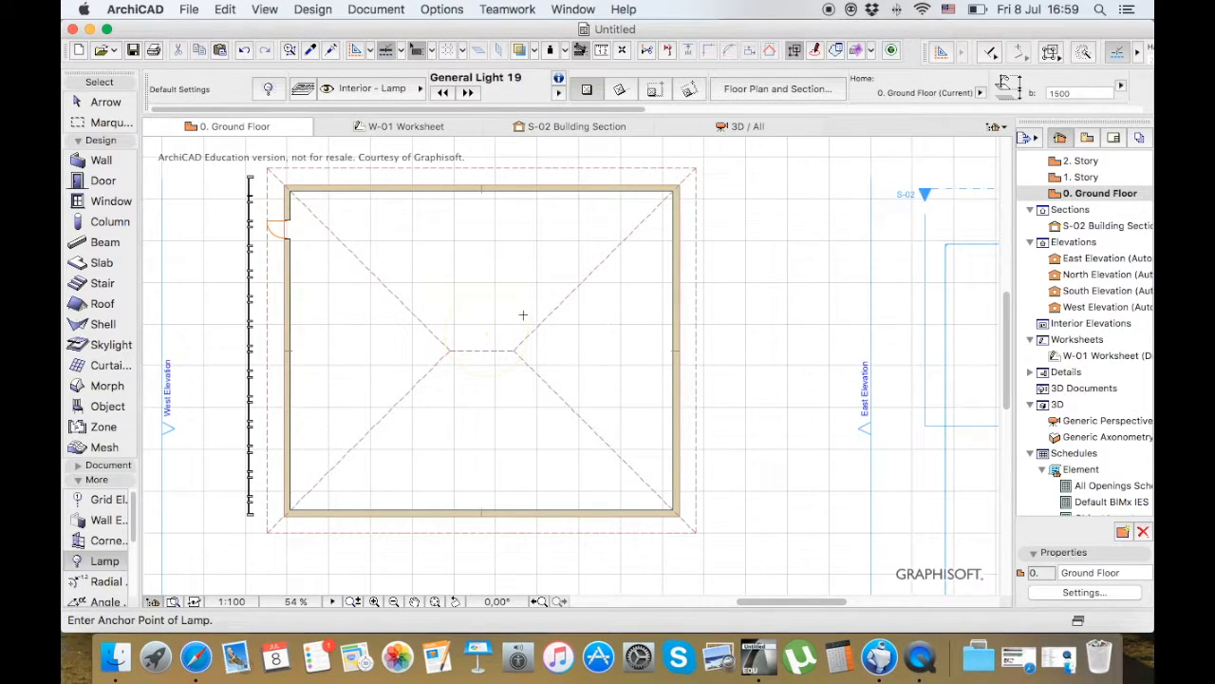
Select the lamp and stretch its light distance circle until it almost reaches the room's upper wall
{"action": "left_click", "coordinate": [95, 101]}
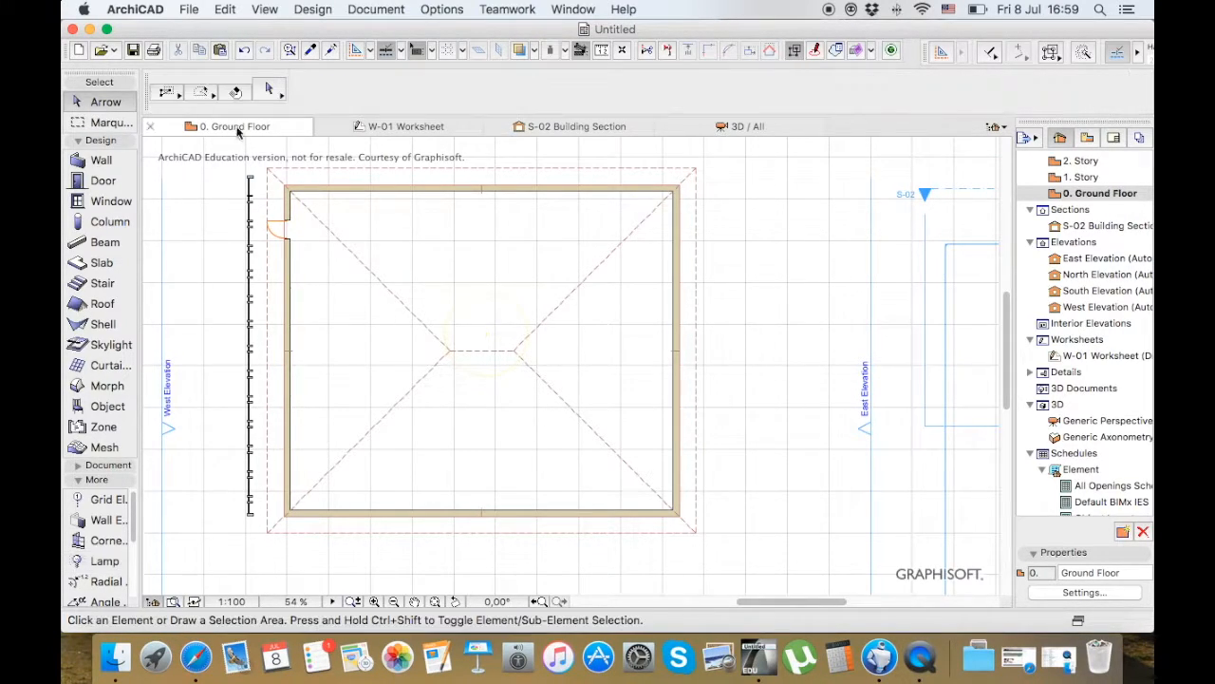
{"action": "scroll", "coordinate": [463, 350], "scroll_direction": "up", "scroll_amount": 2}
{"action": "scroll", "coordinate": [463, 350], "scroll_direction": "up", "scroll_amount": 5}
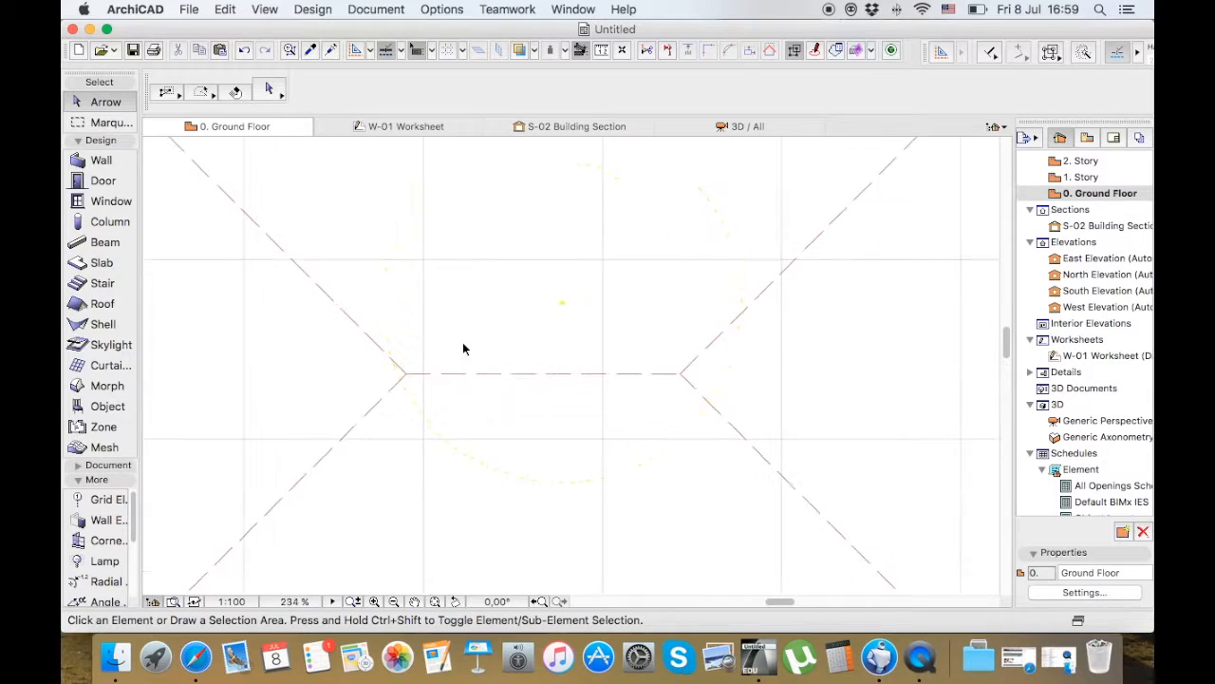
{"action": "left_click", "coordinate": [706, 199]}
{"action": "left_click", "coordinate": [564, 307]}
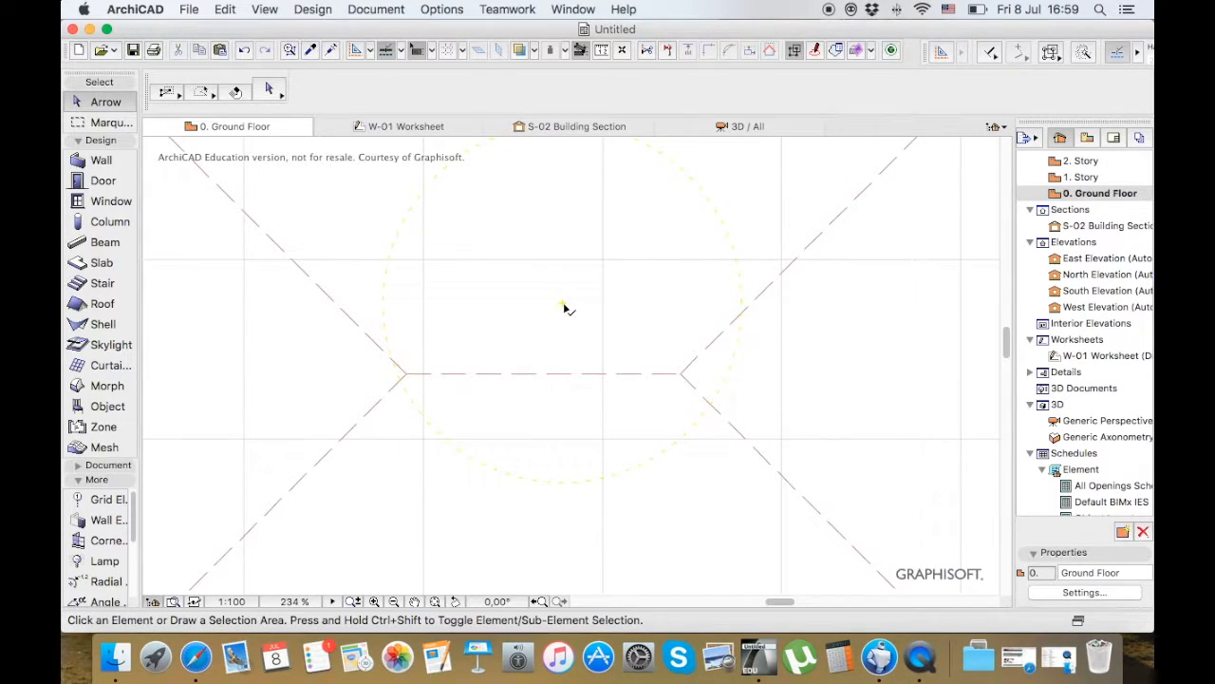
{"action": "scroll", "coordinate": [415, 339], "scroll_direction": "down", "scroll_amount": 6}
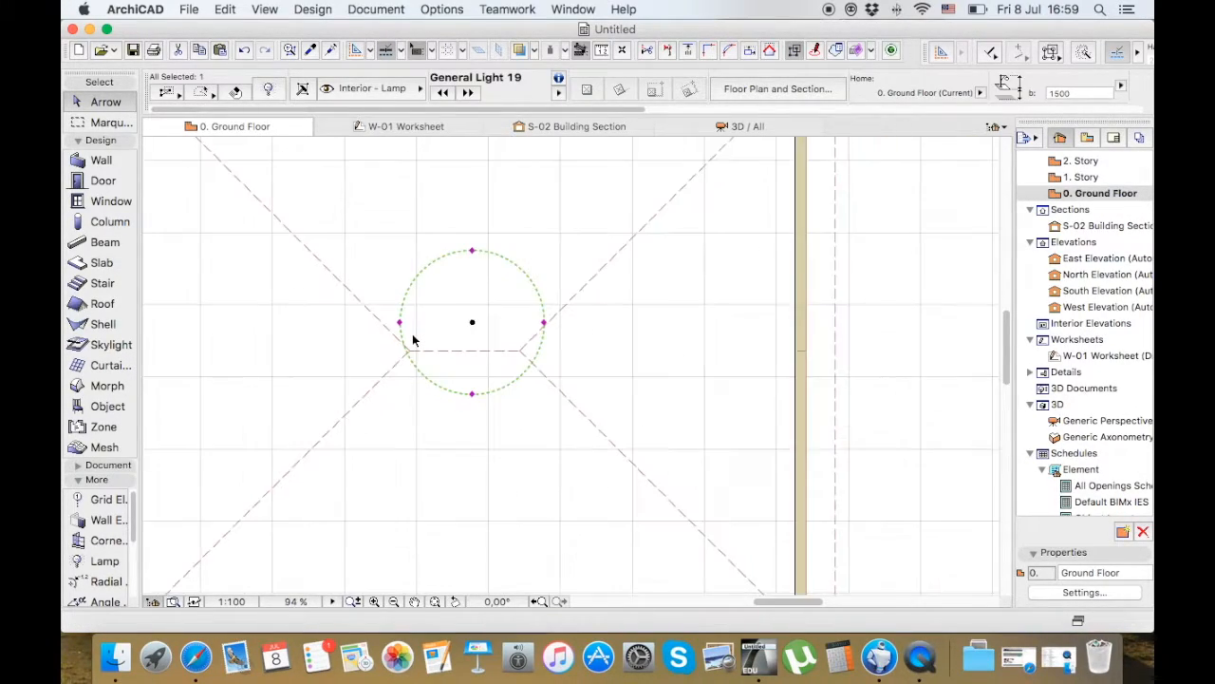
{"action": "left_click", "coordinate": [465, 329]}
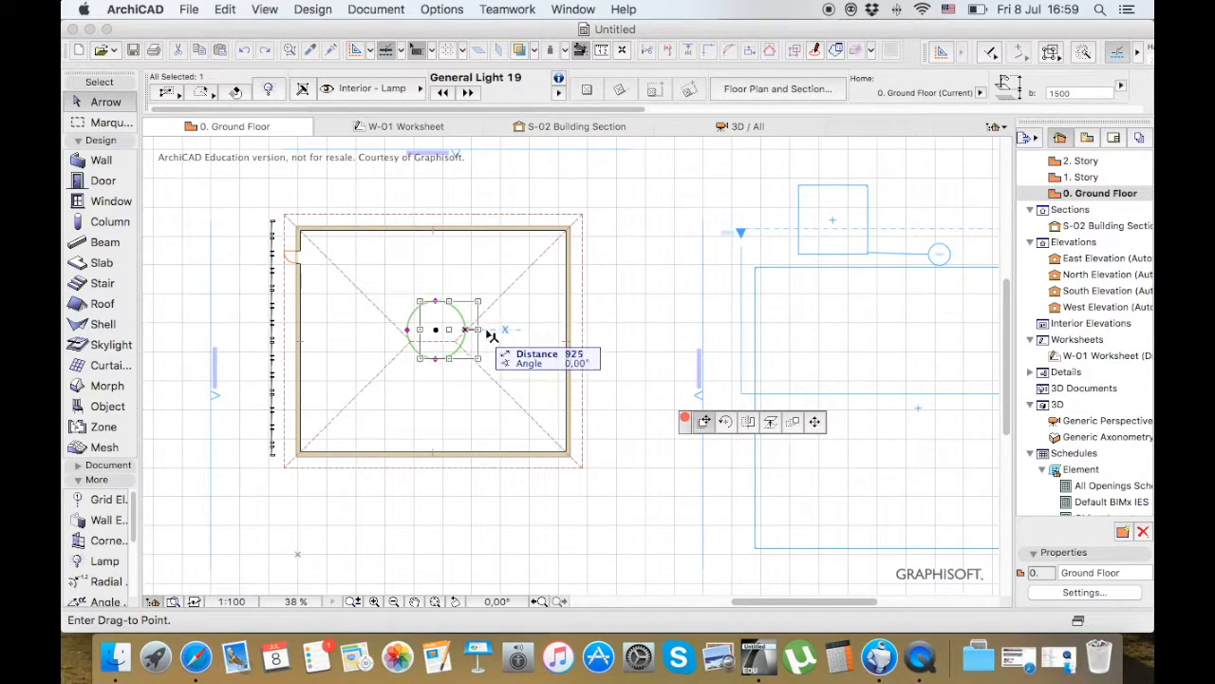
{"action": "left_click", "coordinate": [815, 422]}
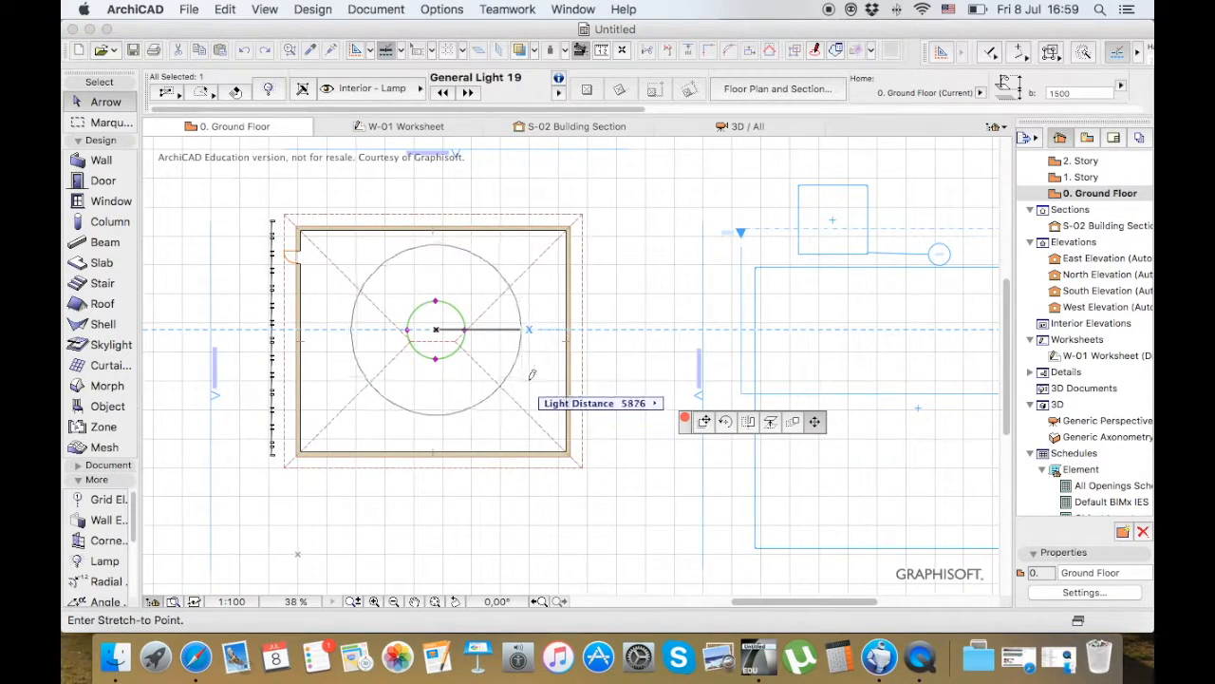
{"action": "left_click", "coordinate": [539, 382]}
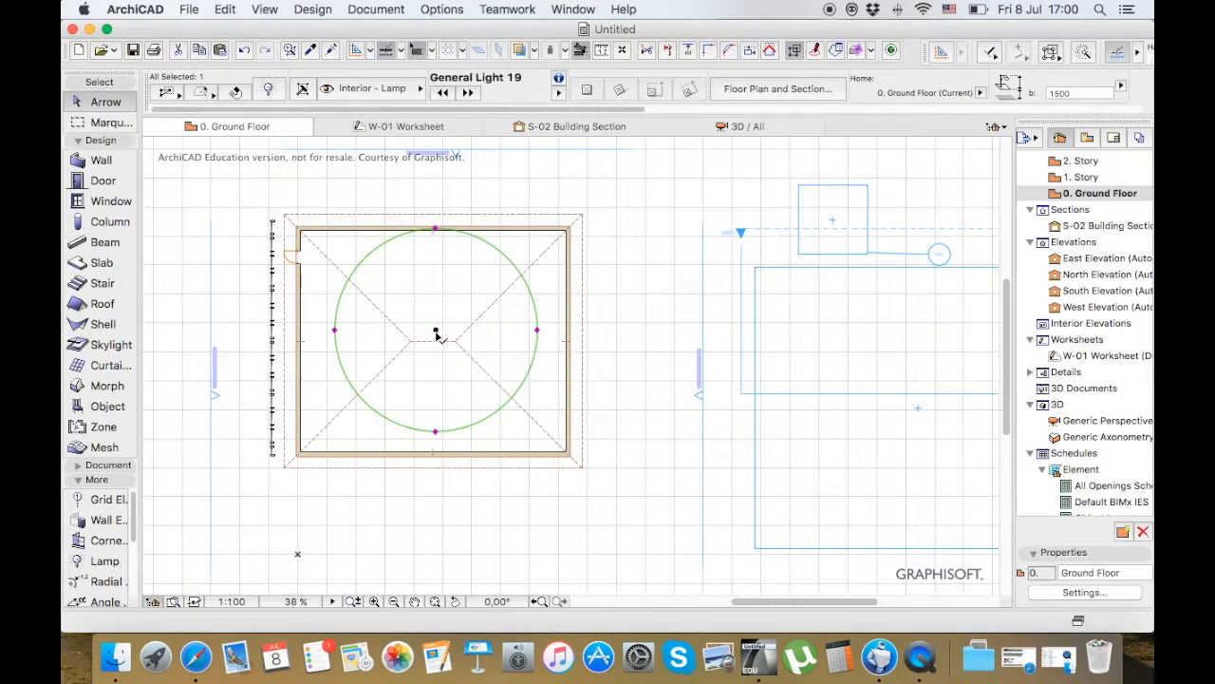
Move the lamp from its centre point down to the middle of the roof ridge and deselect it
{"action": "left_click", "coordinate": [436, 330]}
{"action": "left_click", "coordinate": [433, 343]}
{"action": "key", "text": "Escape"}
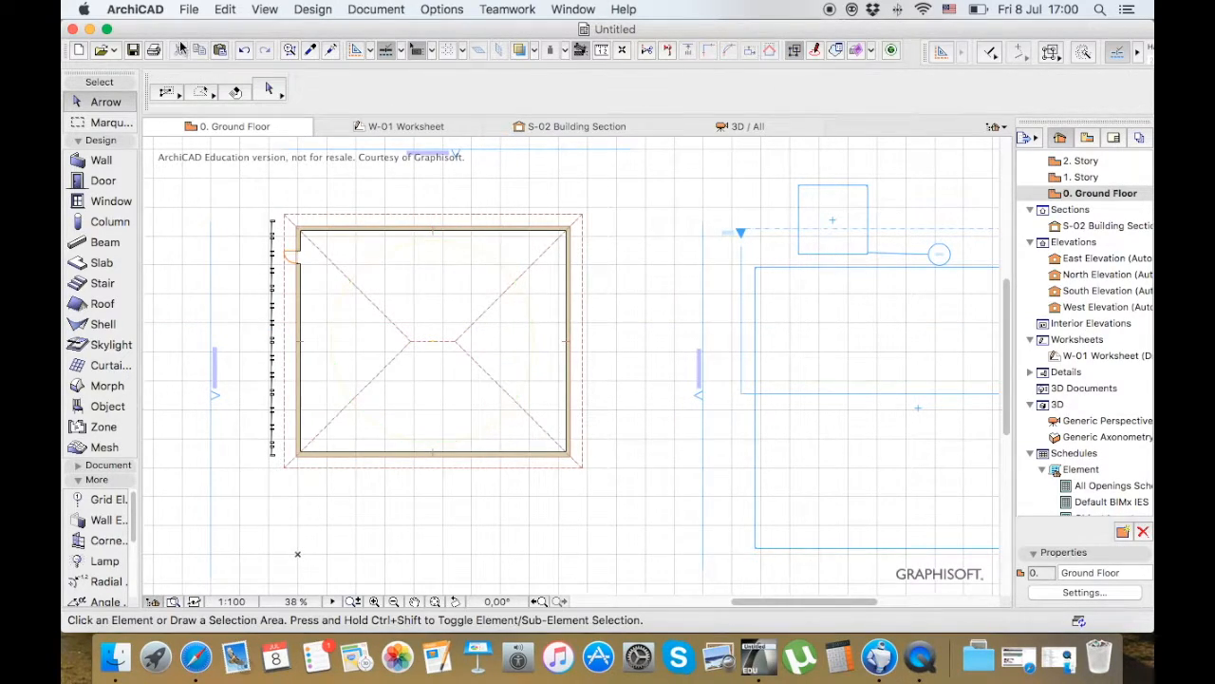
Open the lamp default settings, enlarge the dialog and browse the lamps in the Interior Lamps 19 library folder
{"action": "left_click", "coordinate": [98, 560]}
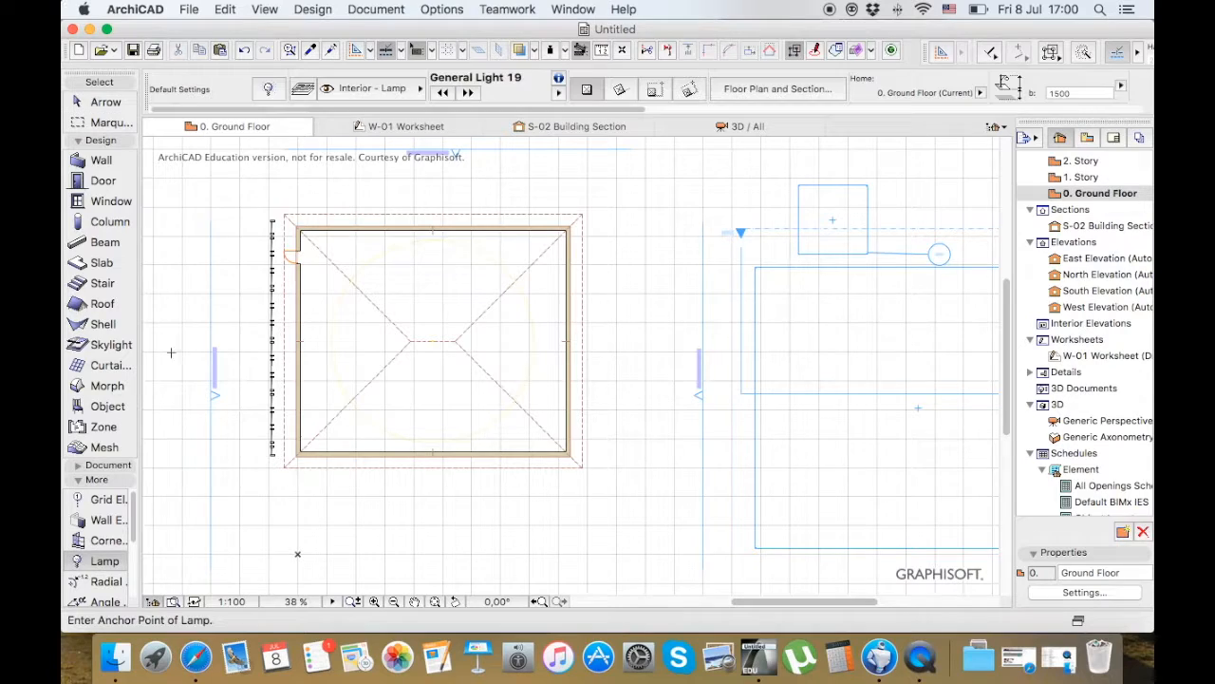
{"action": "double_click", "coordinate": [105, 560]}
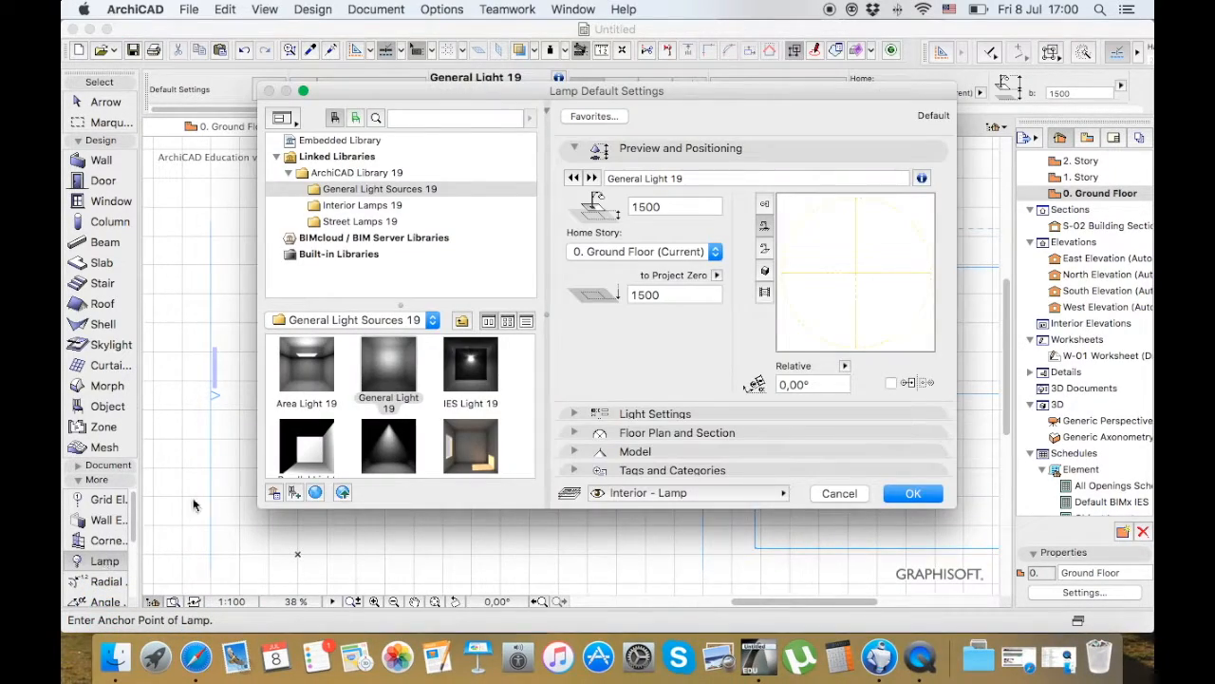
{"action": "left_click", "coordinate": [450, 205]}
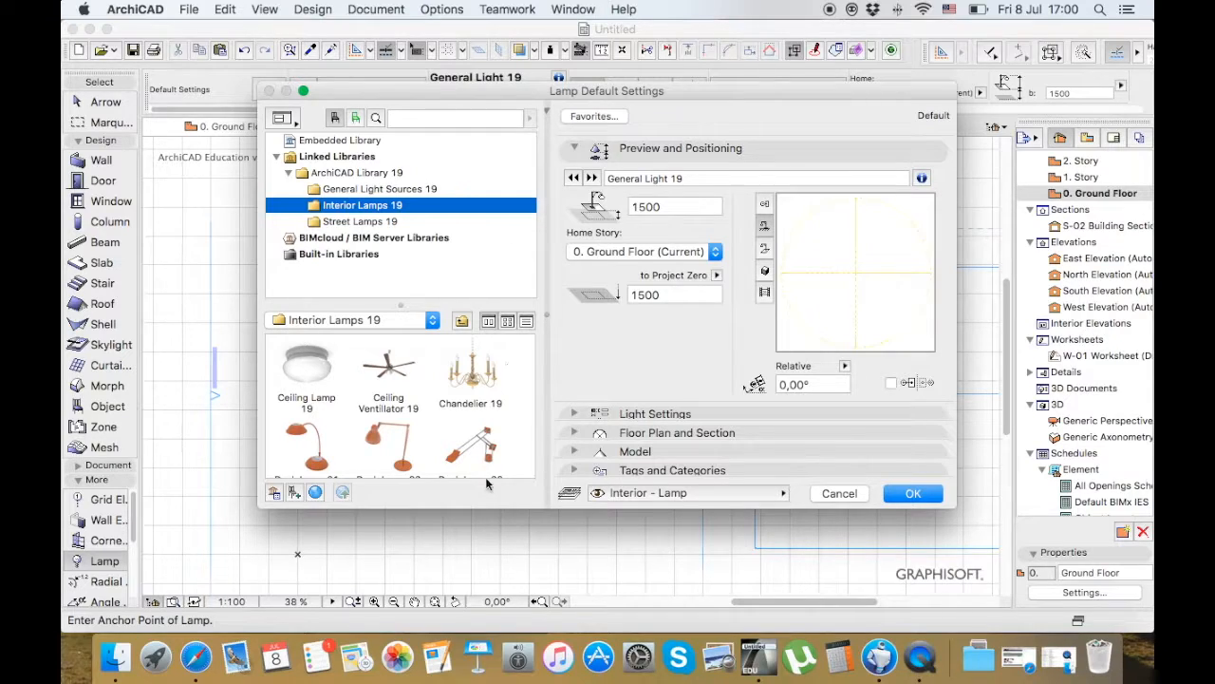
{"action": "left_click_drag", "start_coordinate": [508, 510], "coordinate": [507, 595]}
{"action": "left_click", "coordinate": [531, 368]}
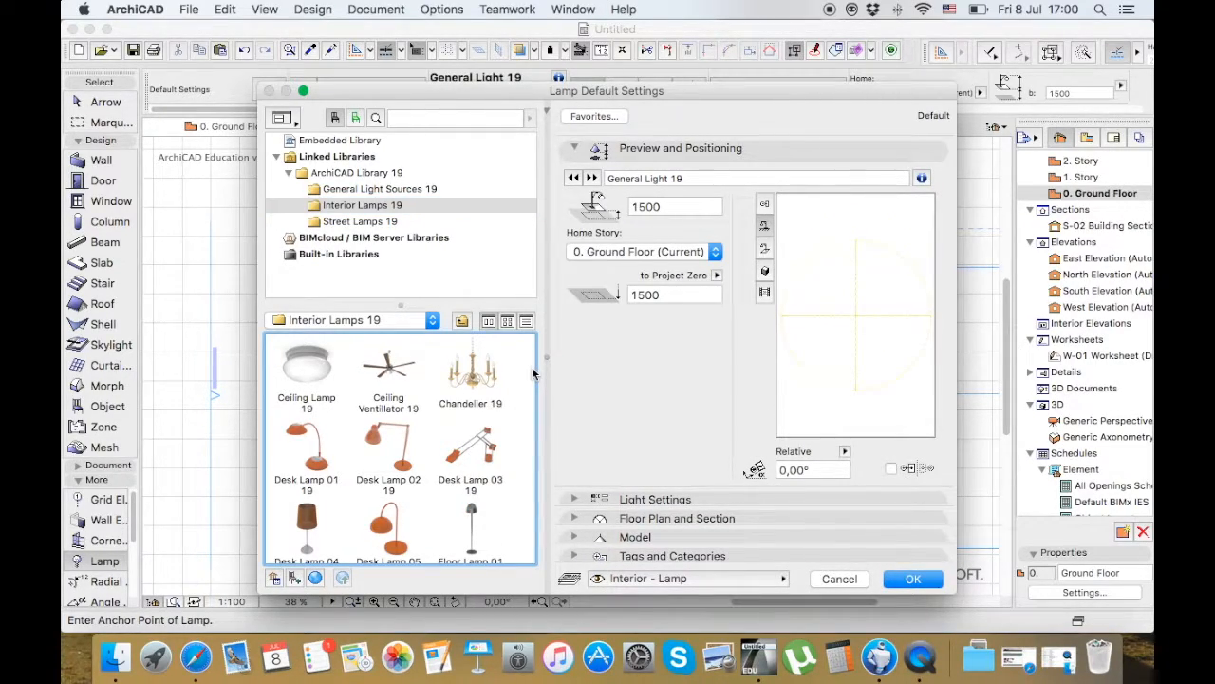
{"action": "scroll", "coordinate": [531, 373], "scroll_direction": "down", "scroll_amount": 5}
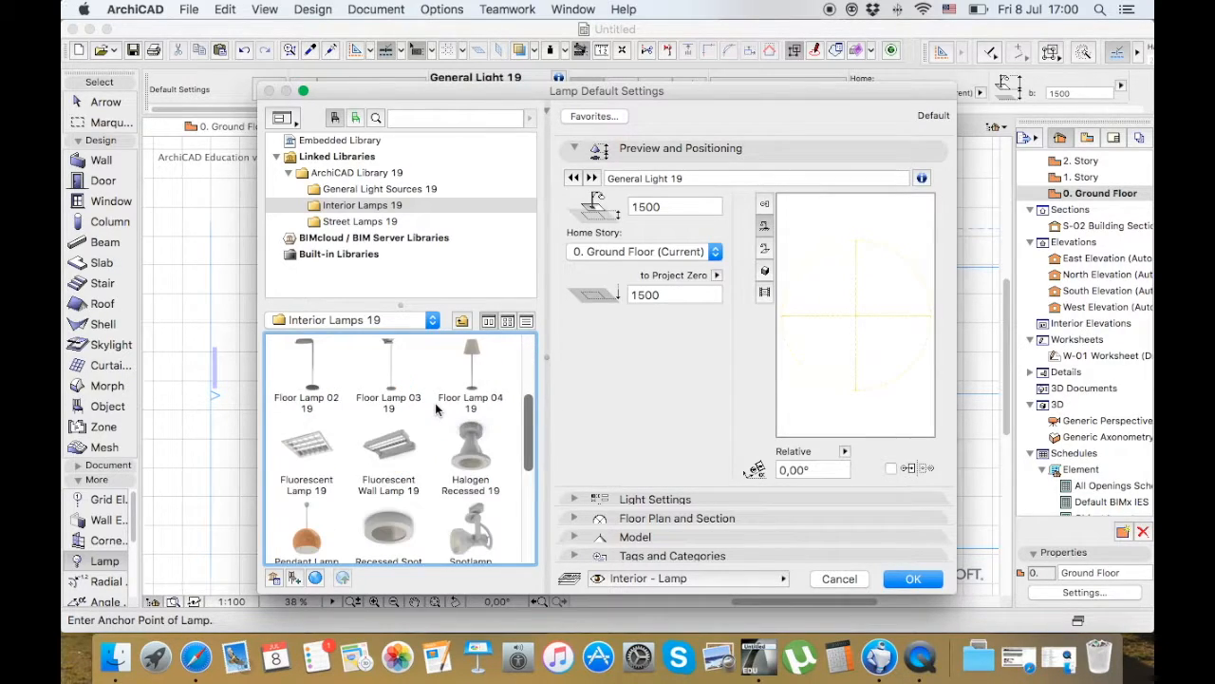
{"action": "scroll", "coordinate": [438, 407], "scroll_direction": "up", "scroll_amount": 5}
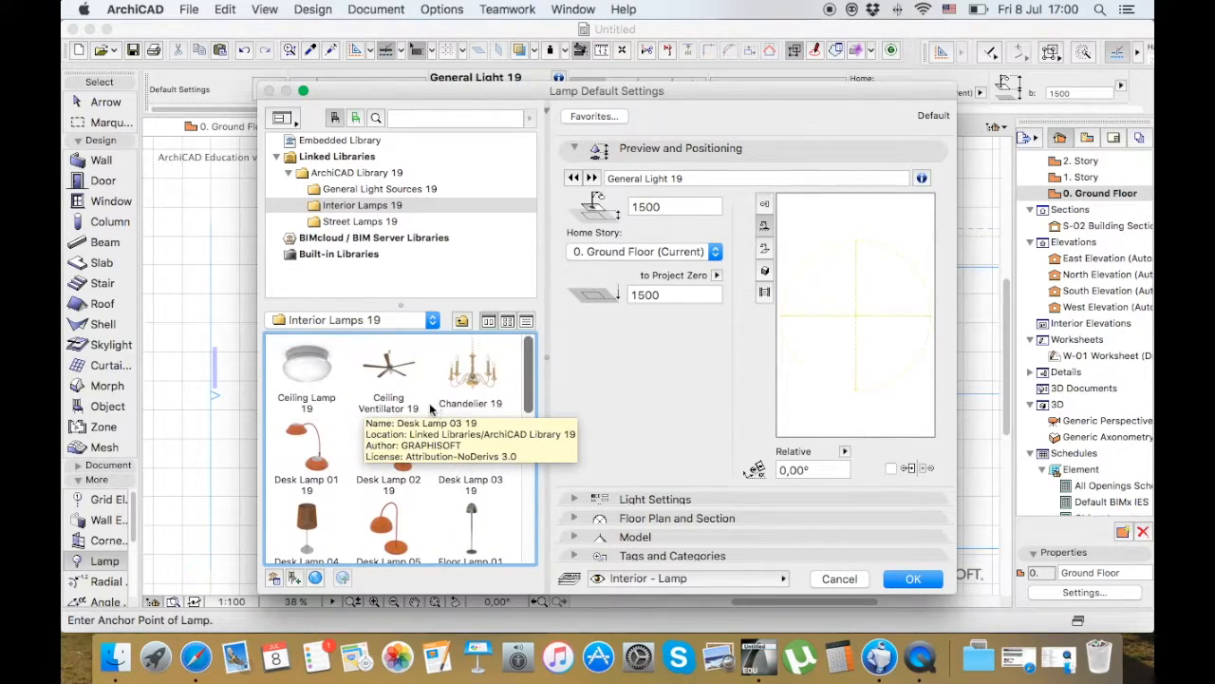
Choose Ceiling Lamp 19 and look through its lamp styles in the light settings
{"action": "left_click", "coordinate": [306, 368]}
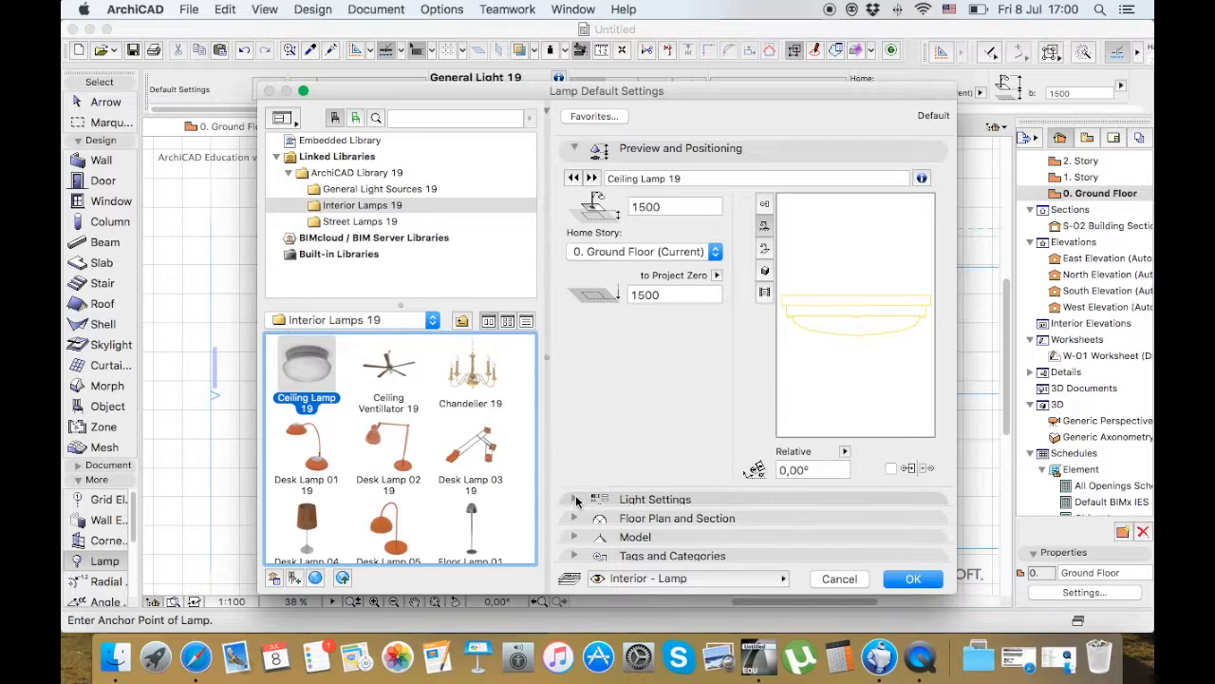
{"action": "left_click", "coordinate": [575, 499]}
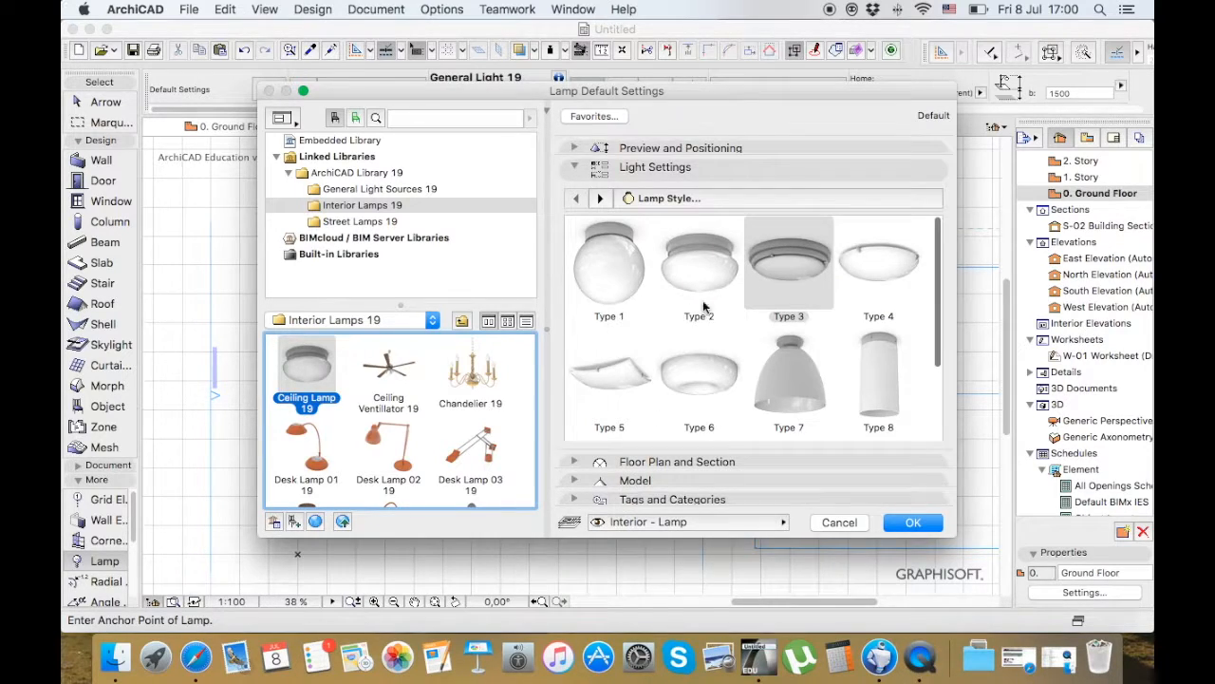
{"action": "scroll", "coordinate": [769, 326], "scroll_direction": "down", "scroll_amount": 2}
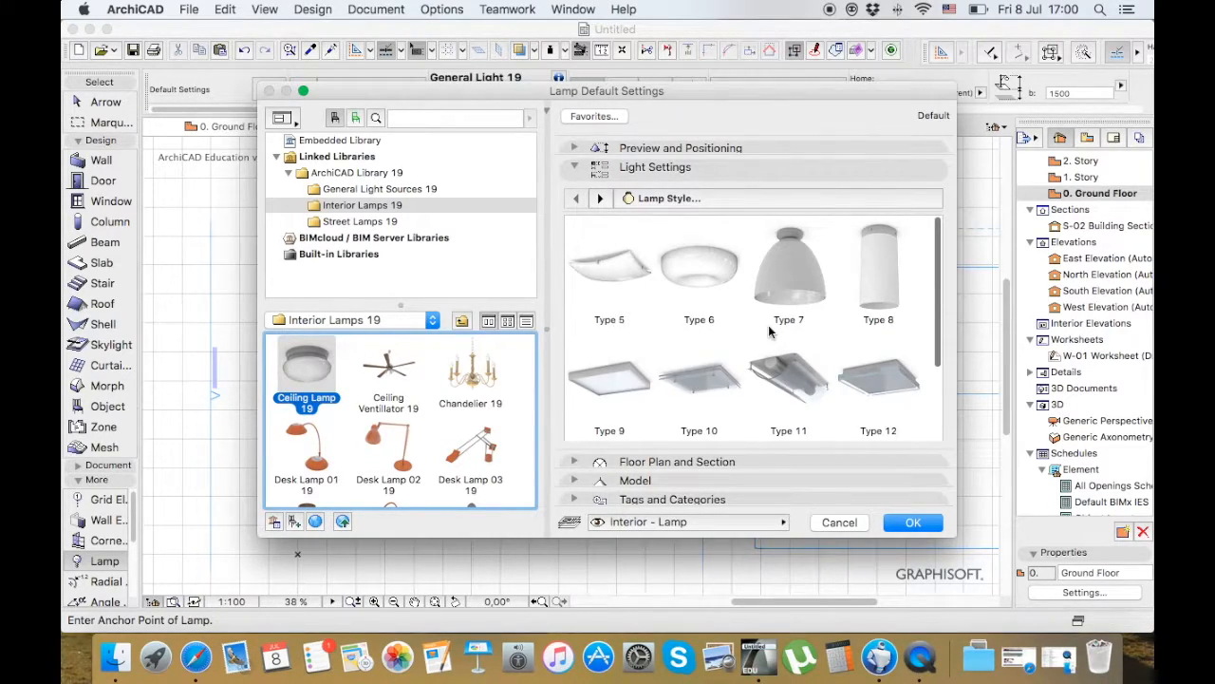
{"action": "scroll", "coordinate": [769, 325], "scroll_direction": "up", "scroll_amount": 2}
Look at the lamps in the Street Lamps 19 folder, ending with Street Lamp 01 19, and cancel the lamp settings
{"action": "left_click", "coordinate": [351, 222]}
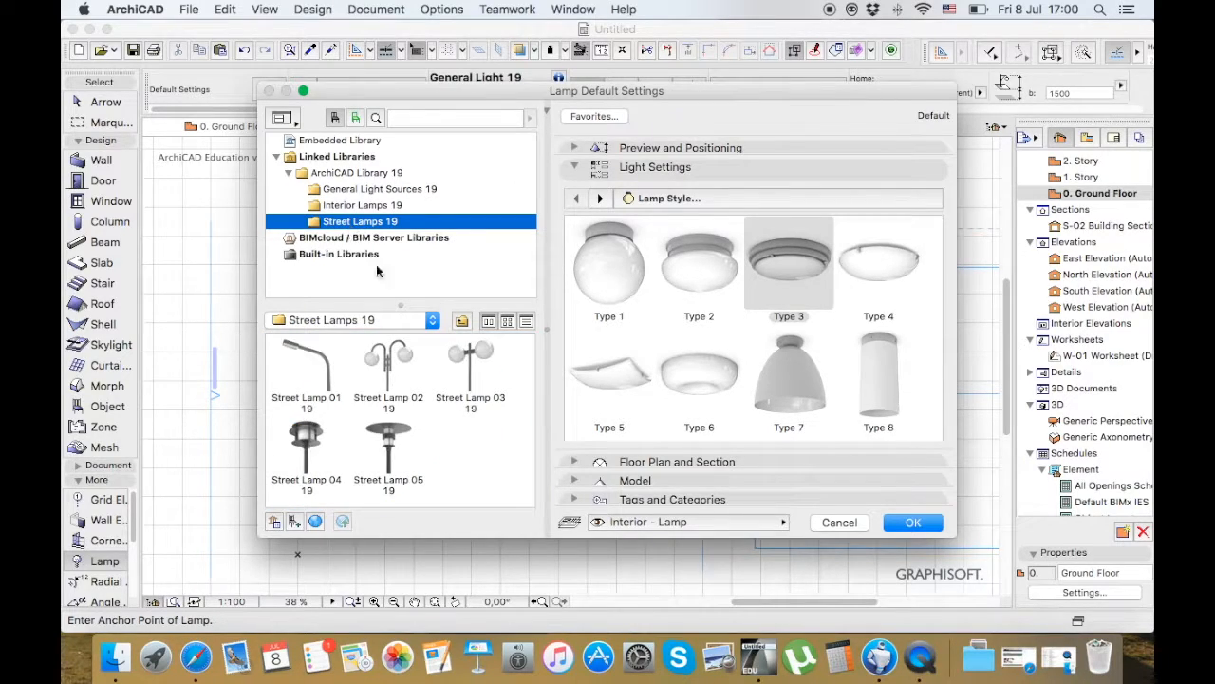
{"action": "left_click", "coordinate": [385, 446]}
{"action": "left_click", "coordinate": [459, 373]}
{"action": "left_click", "coordinate": [387, 383]}
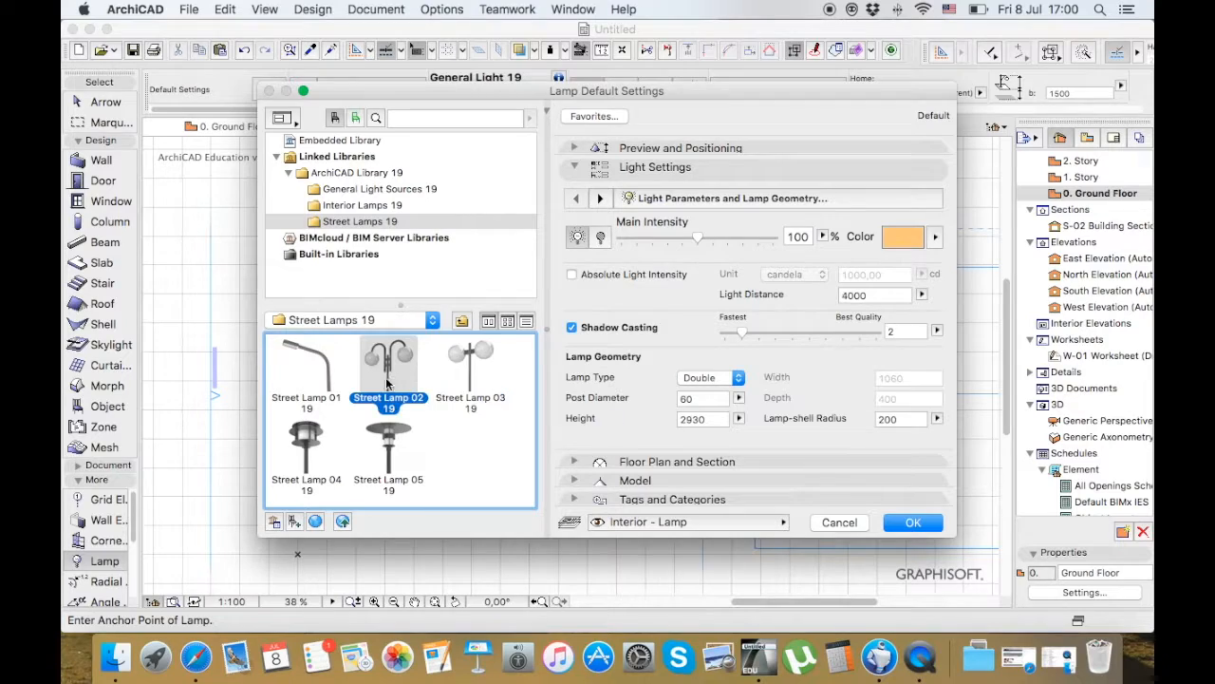
{"action": "left_click", "coordinate": [313, 405]}
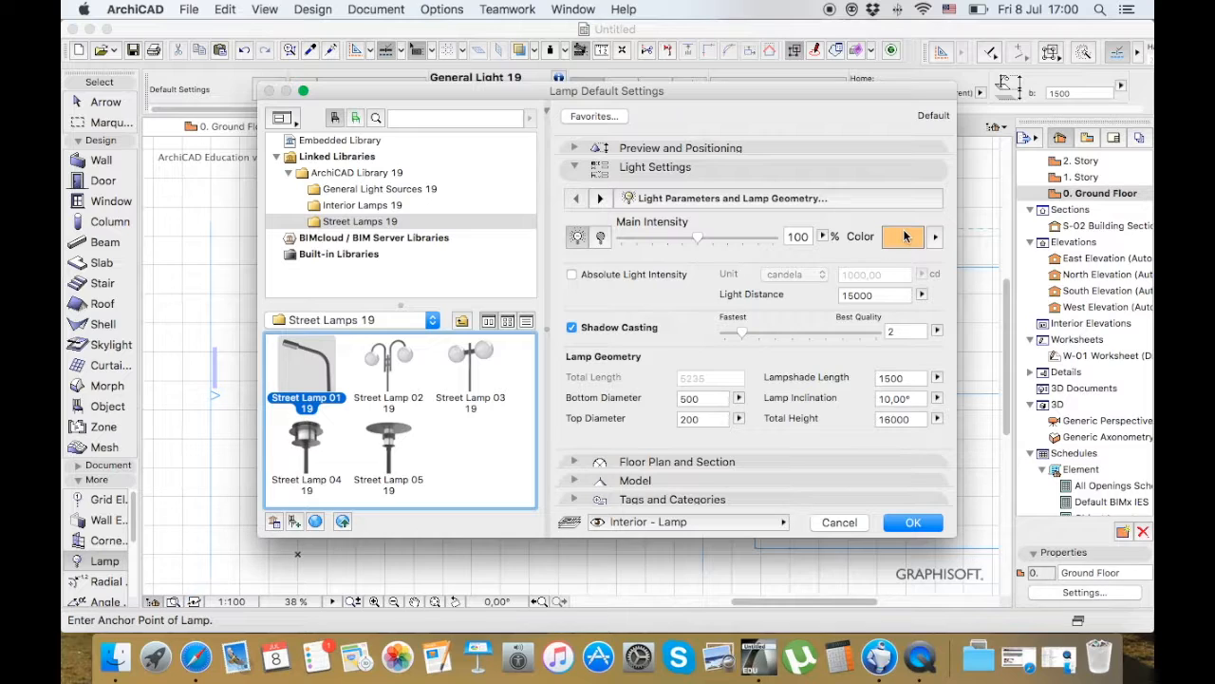
{"action": "left_click", "coordinate": [839, 522]}
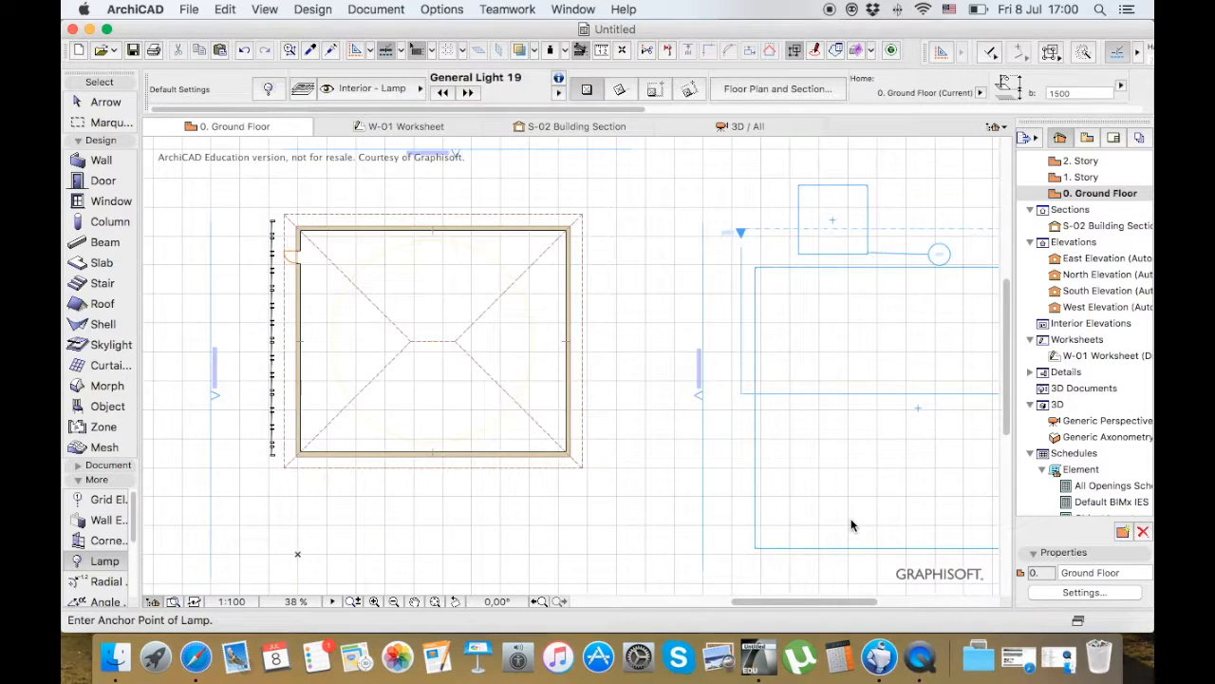
Draw an open arc with the Arc/Circle tool in the empty area below the building on the ground floor plan
{"action": "scroll", "coordinate": [451, 324], "scroll_direction": "up", "scroll_amount": 2}
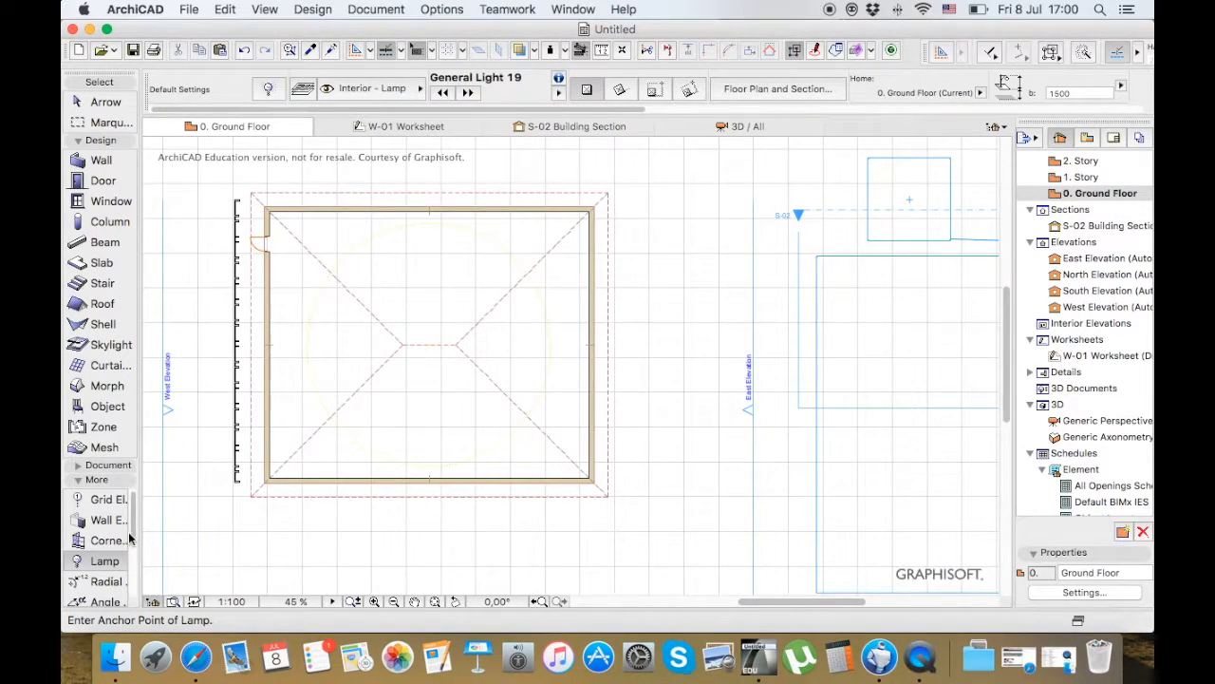
{"action": "scroll", "coordinate": [95, 536], "scroll_direction": "down", "scroll_amount": 3}
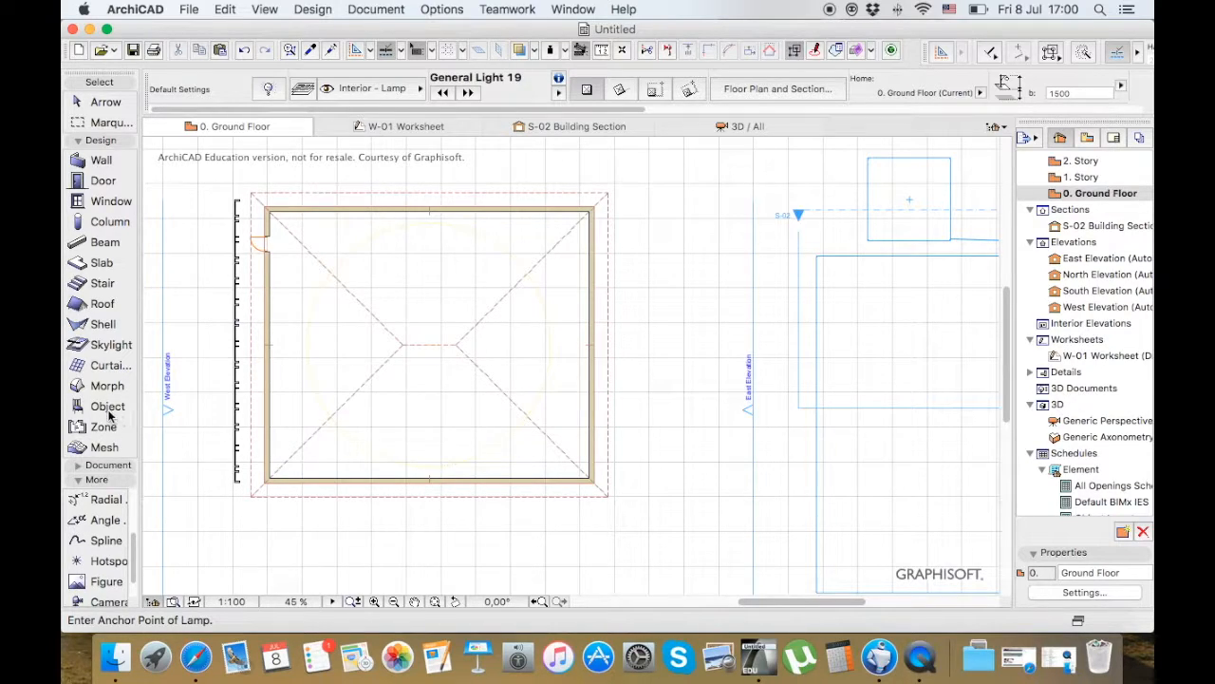
{"action": "left_click", "coordinate": [106, 141]}
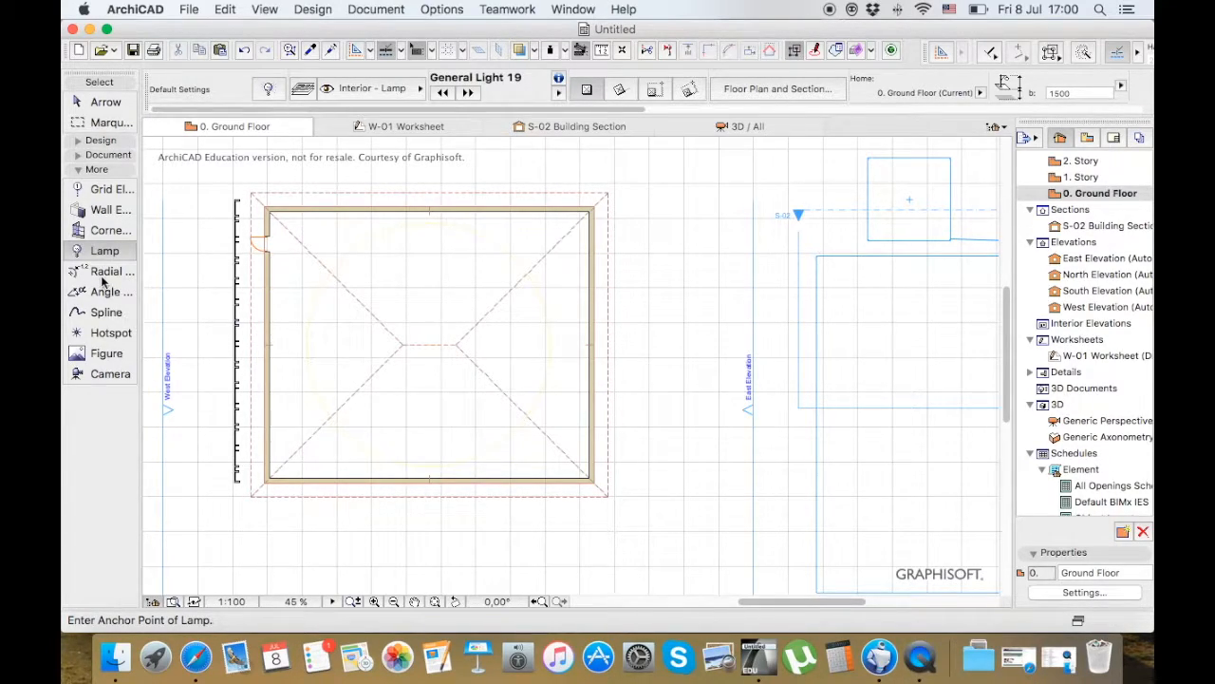
{"action": "scroll", "coordinate": [473, 266], "scroll_direction": "down", "scroll_amount": 3}
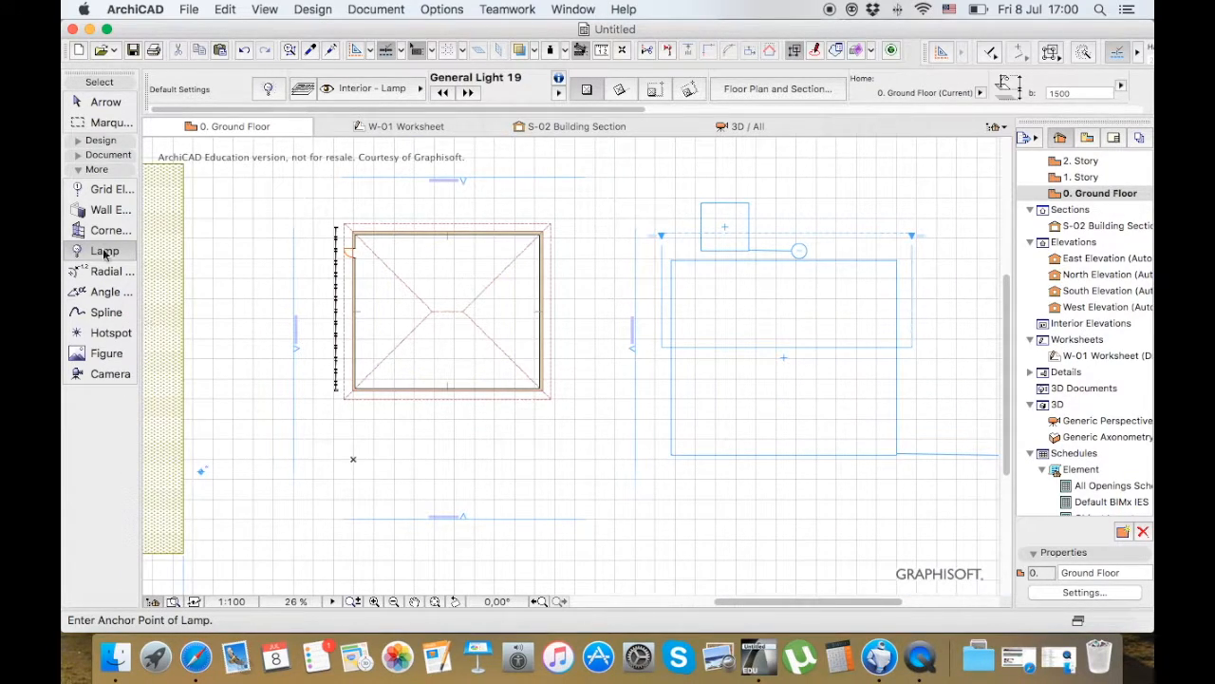
{"action": "left_click", "coordinate": [104, 155]}
{"action": "left_click", "coordinate": [106, 300]}
{"action": "scroll", "coordinate": [363, 480], "scroll_direction": "down", "scroll_amount": 3}
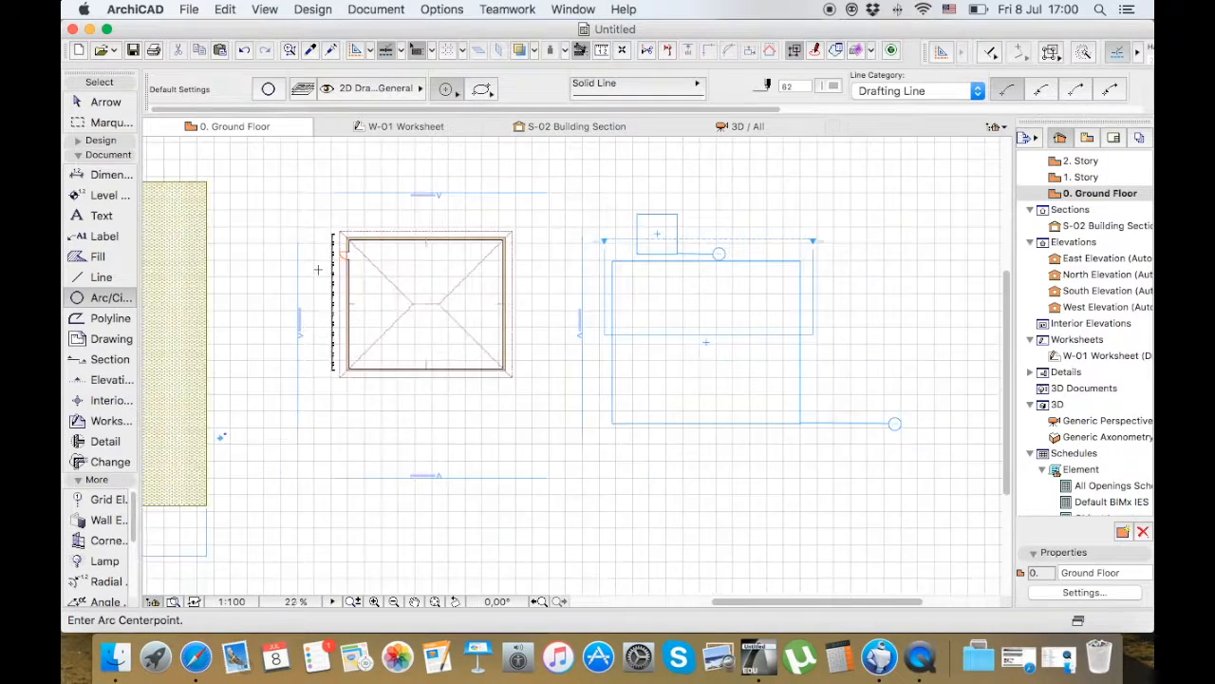
{"action": "scroll", "coordinate": [363, 437], "scroll_direction": "up", "scroll_amount": 3}
{"action": "left_click", "coordinate": [363, 398]}
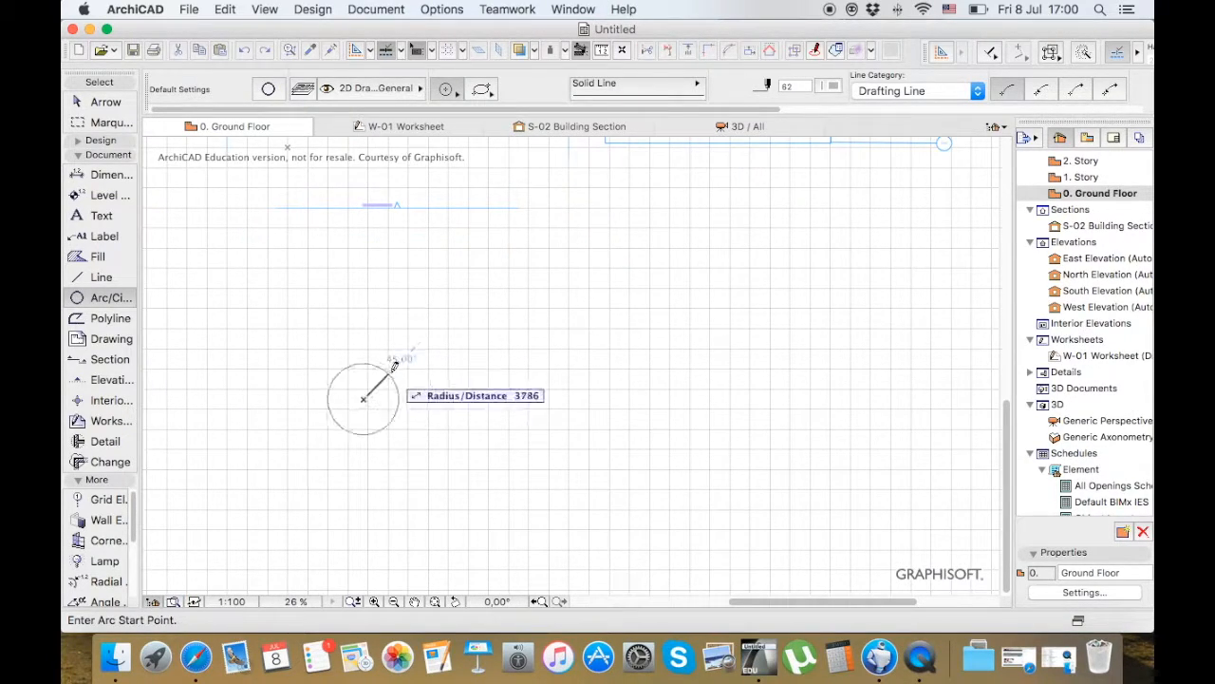
{"action": "left_click", "coordinate": [436, 331]}
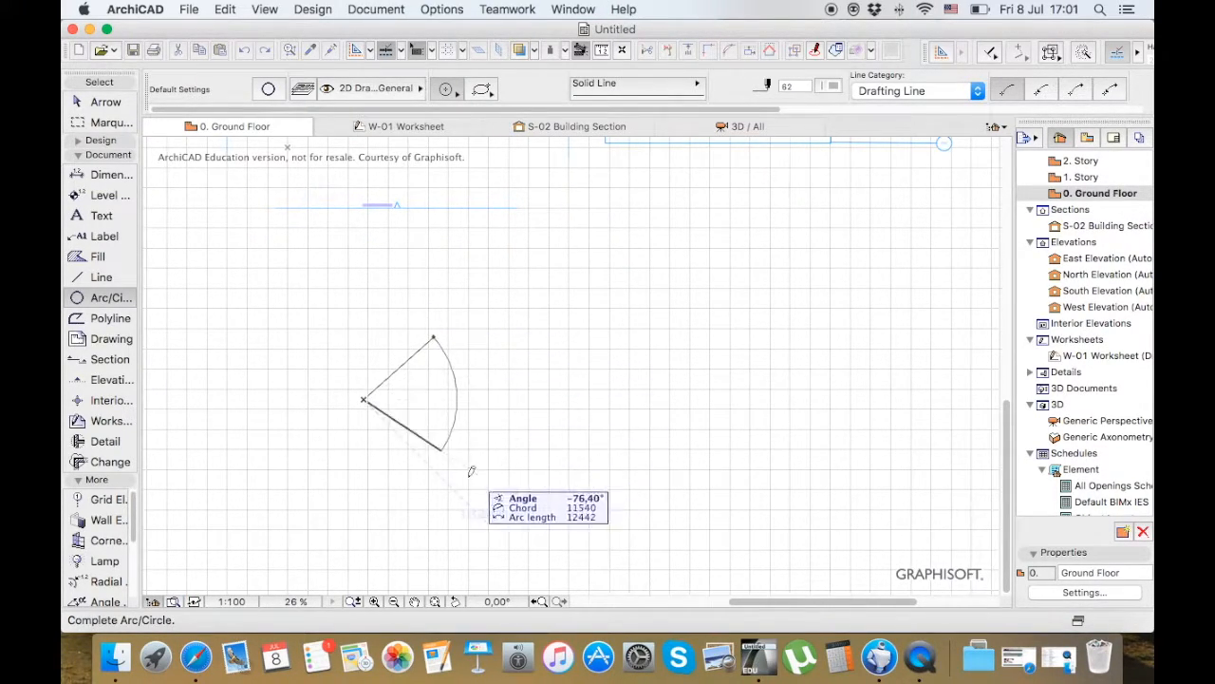
{"action": "left_click", "coordinate": [421, 489]}
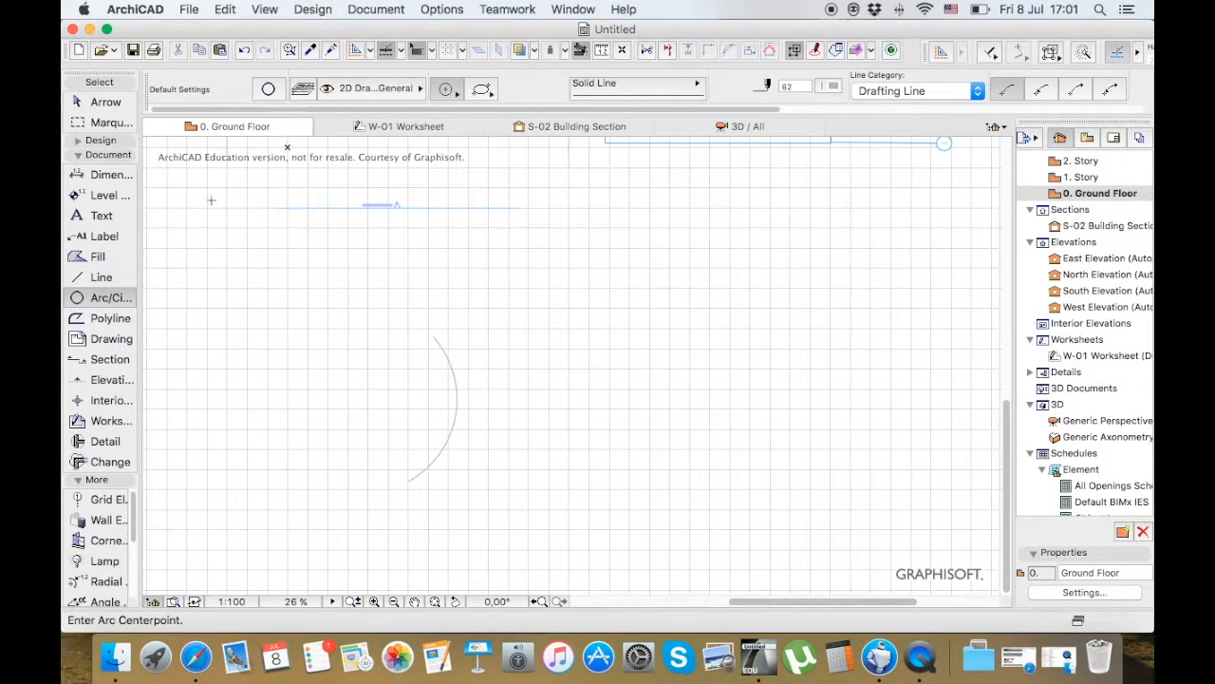
Select the new arc, change its pen to black and deselect it
{"action": "key", "text": "Escape"}
{"action": "left_click", "coordinate": [446, 351]}
{"action": "left_click", "coordinate": [819, 87]}
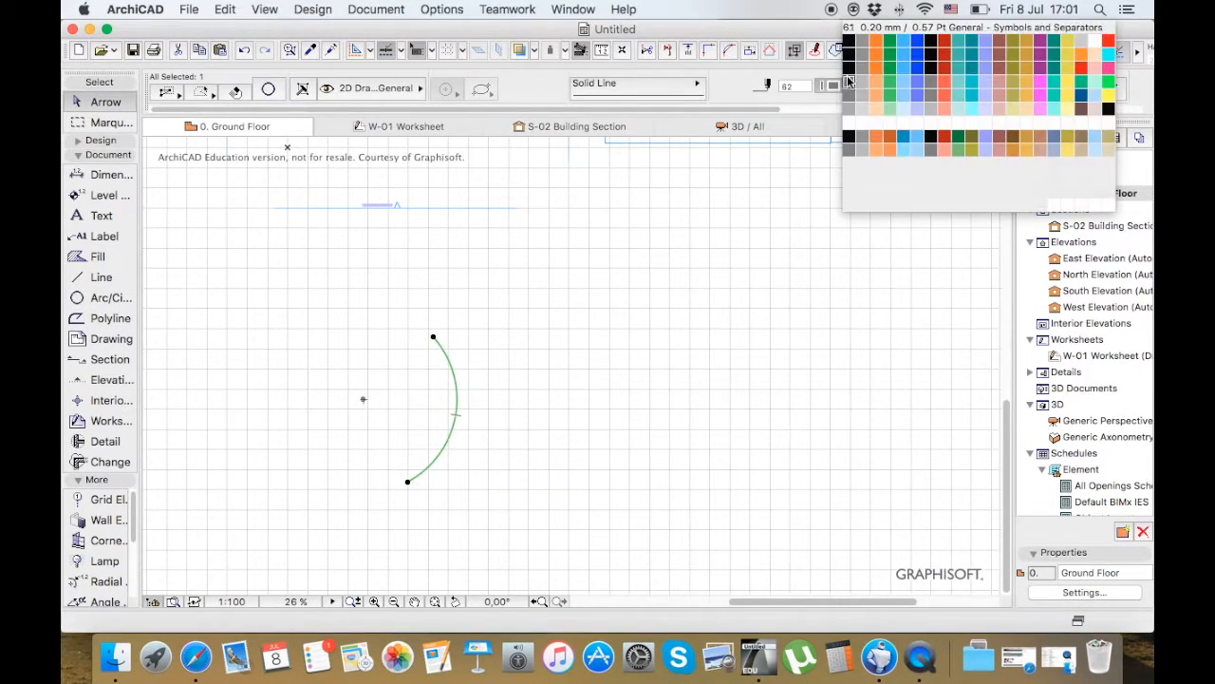
{"action": "left_click", "coordinate": [848, 44]}
{"action": "left_click", "coordinate": [632, 305]}
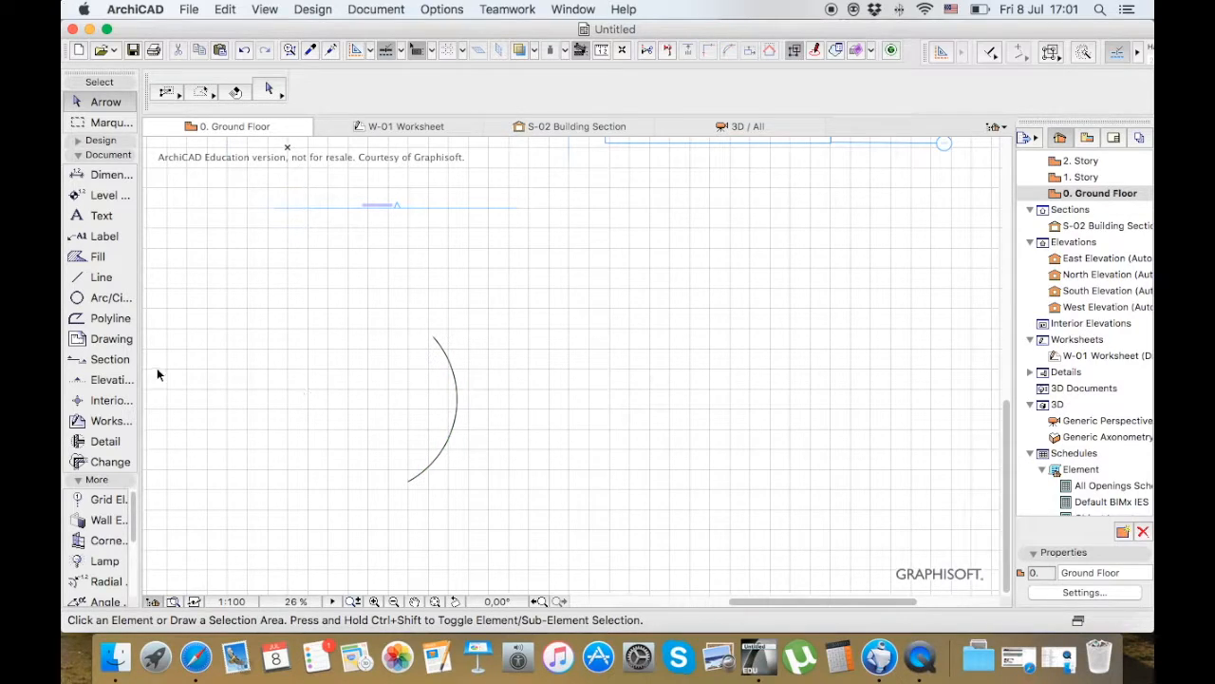
Place a radial dimension on the arc with its figure near the arc's centre point
{"action": "left_click", "coordinate": [105, 155]}
{"action": "left_click", "coordinate": [102, 272]}
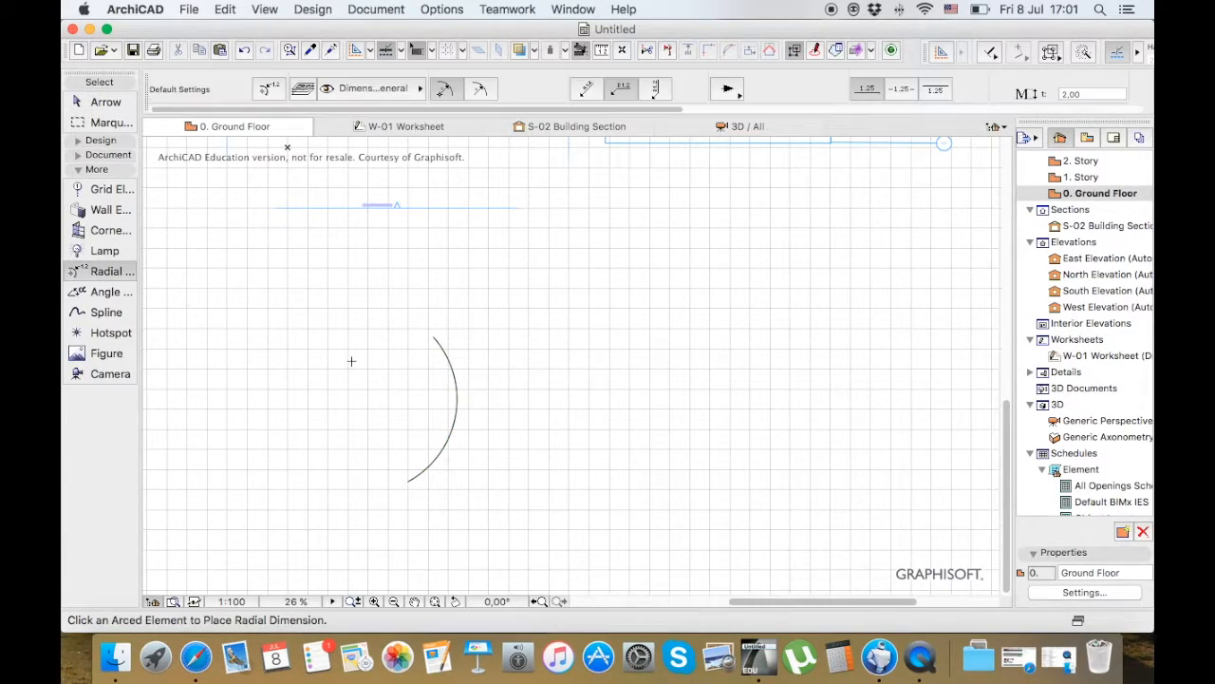
{"action": "left_click", "coordinate": [453, 371]}
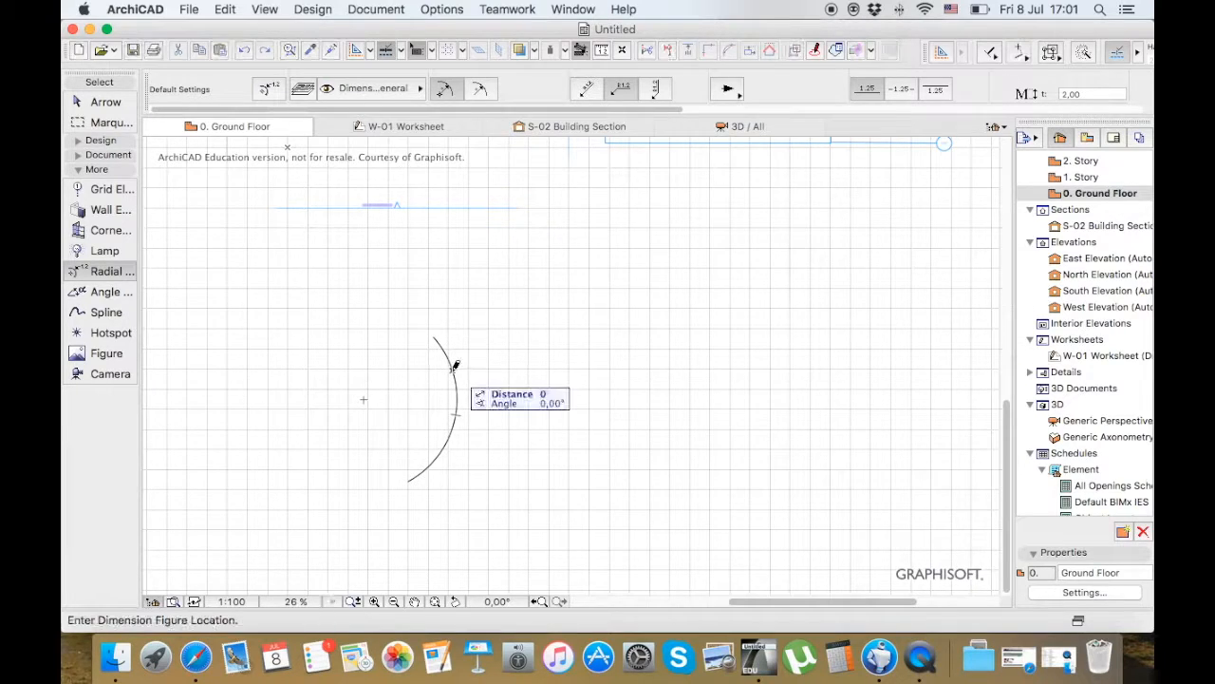
{"action": "left_click", "coordinate": [363, 396]}
{"action": "scroll", "coordinate": [361, 405], "scroll_direction": "up", "scroll_amount": 5}
{"action": "scroll", "coordinate": [361, 405], "scroll_direction": "down", "scroll_amount": 3}
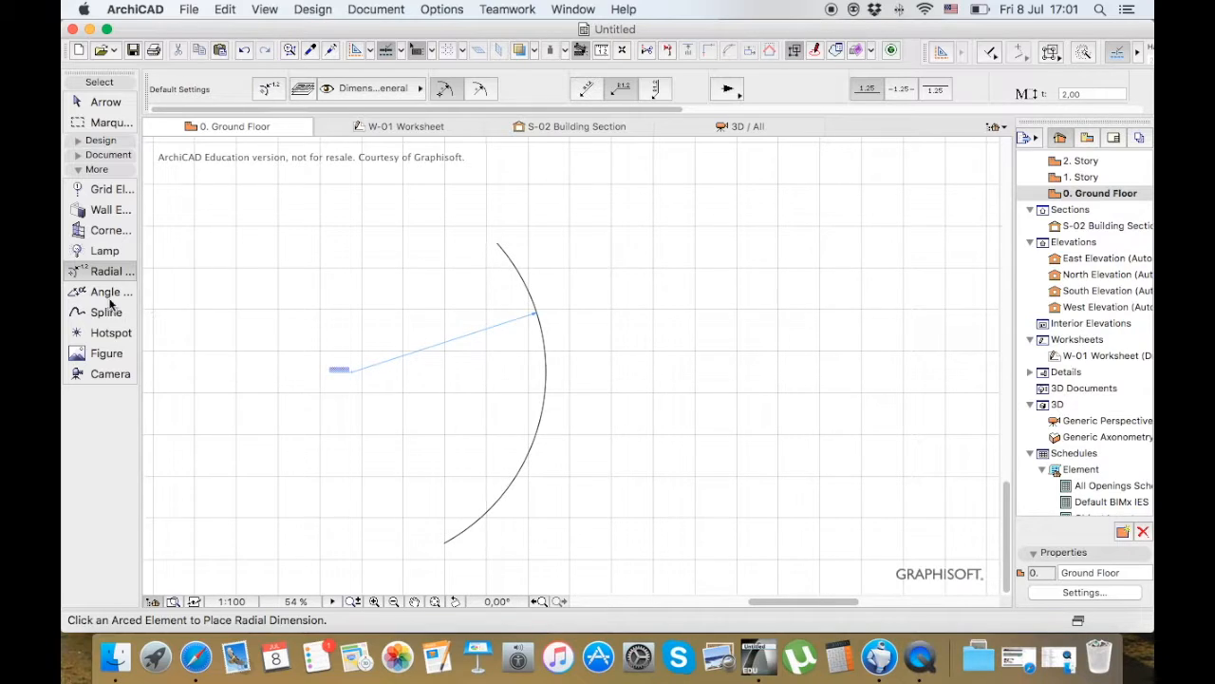
Draw two straight lines sharing one endpoint to form an angle beside the arc
{"action": "left_click", "coordinate": [101, 154]}
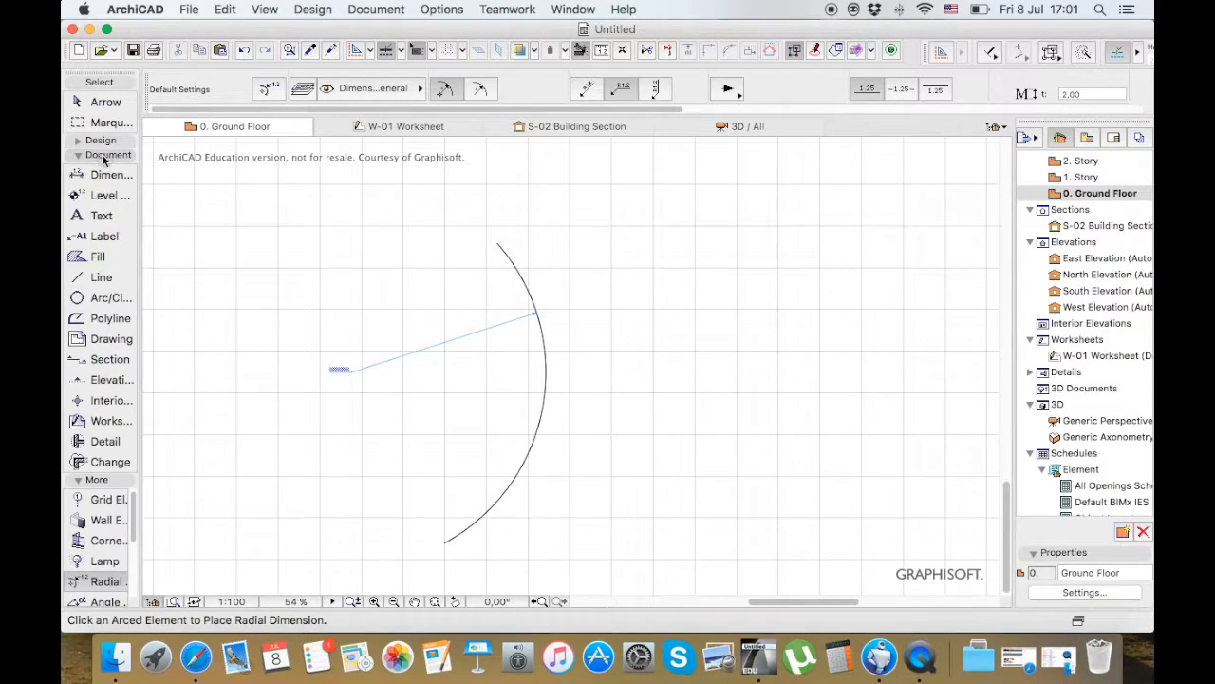
{"action": "left_click", "coordinate": [100, 277]}
{"action": "left_click", "coordinate": [743, 243]}
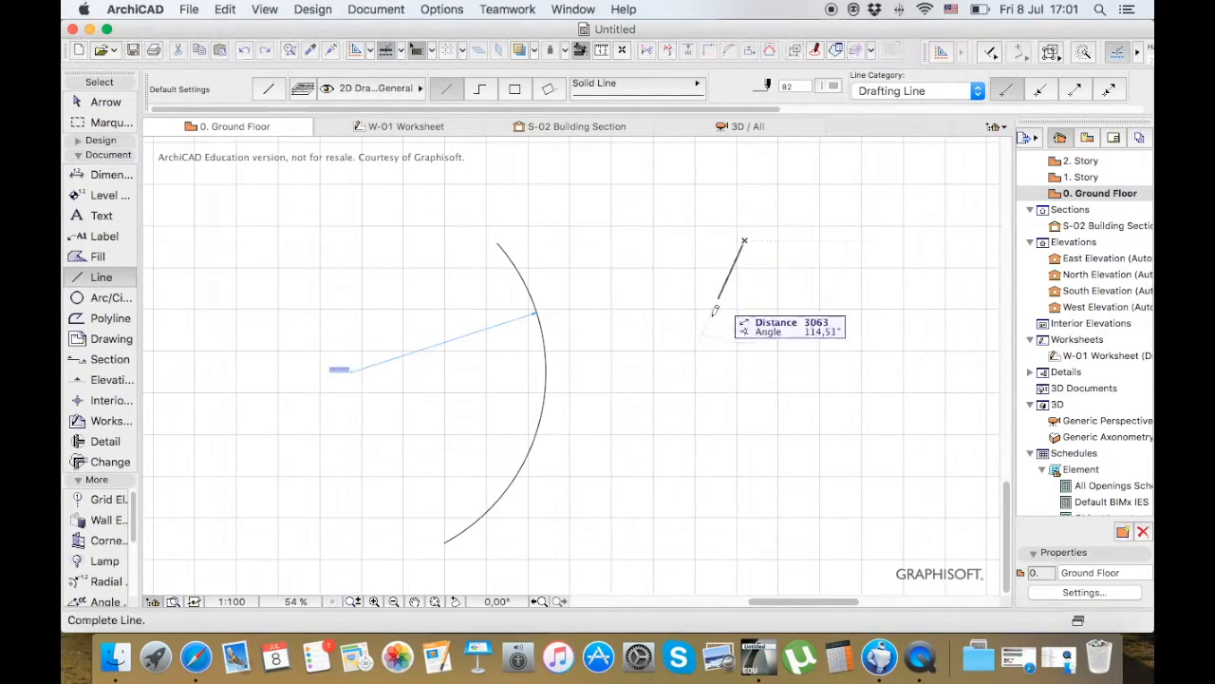
{"action": "left_click", "coordinate": [666, 395]}
{"action": "left_click", "coordinate": [667, 395]}
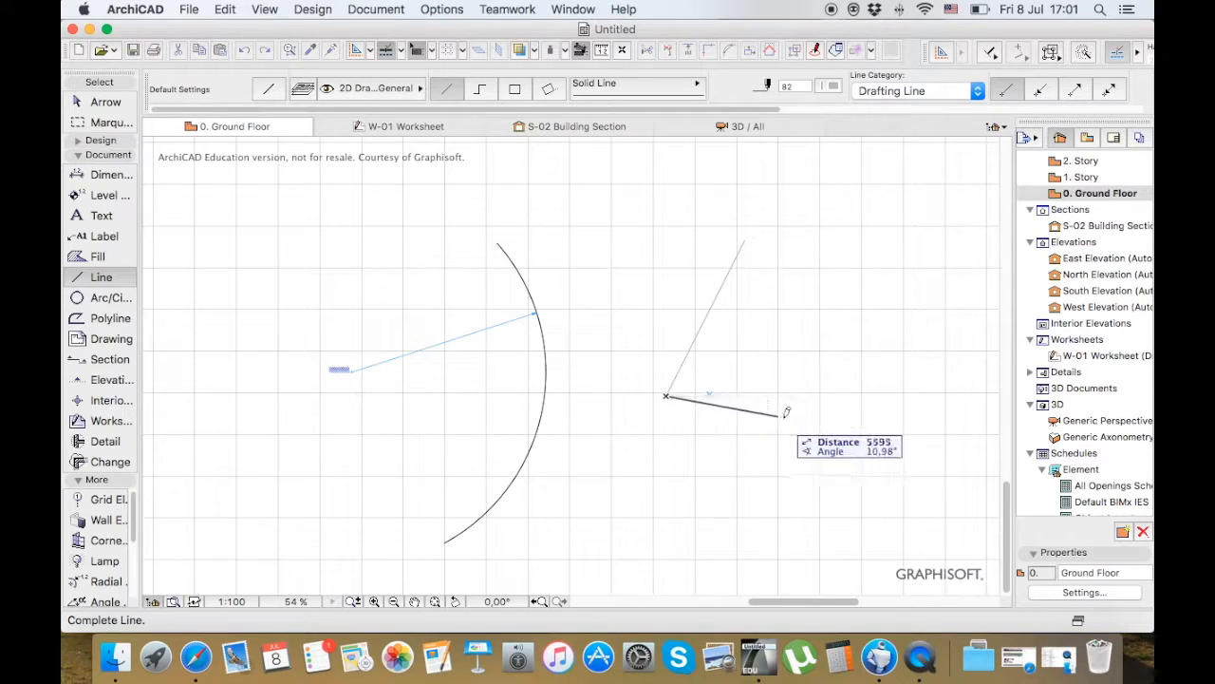
{"action": "left_click", "coordinate": [831, 438]}
Set the default line pen to black pen 1 and draw a single slanted line beside the angled pair
{"action": "left_click", "coordinate": [804, 93]}
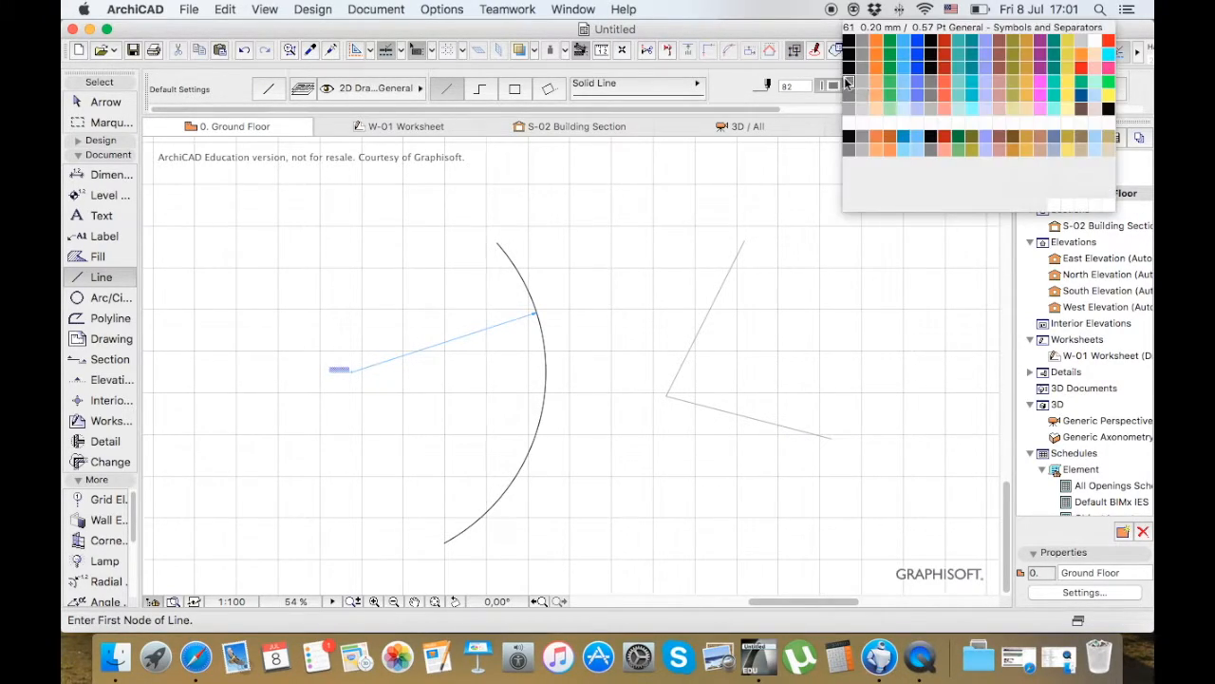
{"action": "left_click", "coordinate": [850, 42]}
{"action": "scroll", "coordinate": [467, 211], "scroll_direction": "down", "scroll_amount": 3}
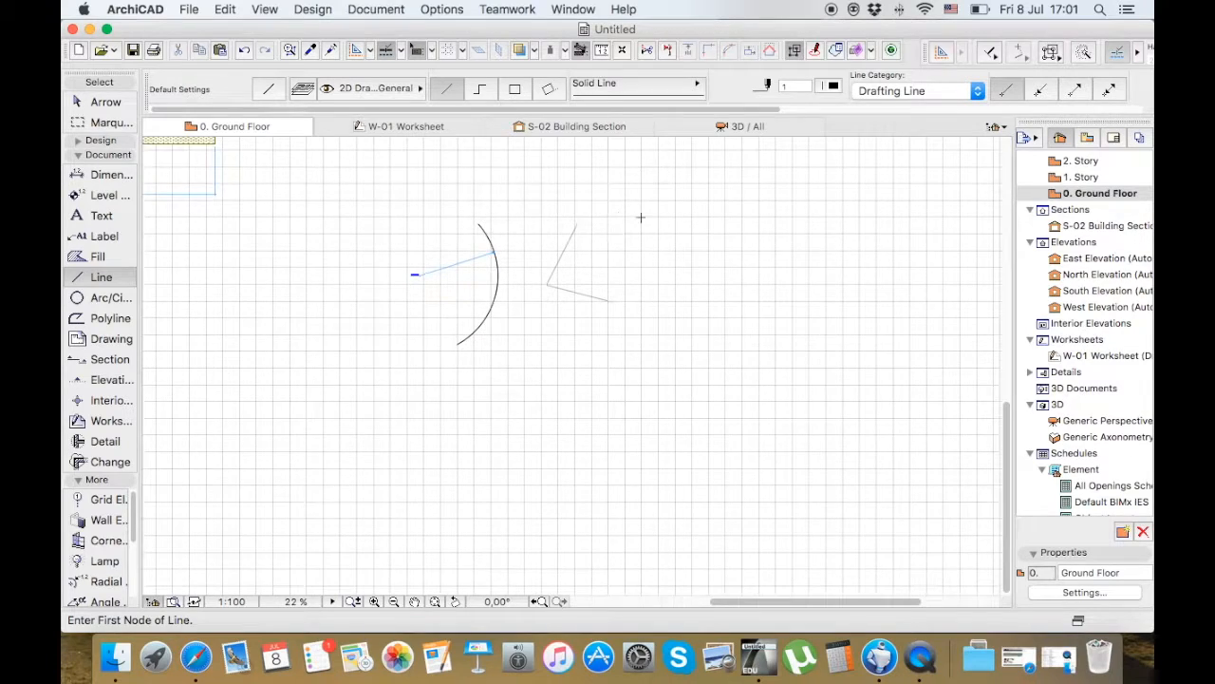
{"action": "left_click", "coordinate": [743, 223]}
{"action": "left_click", "coordinate": [653, 339]}
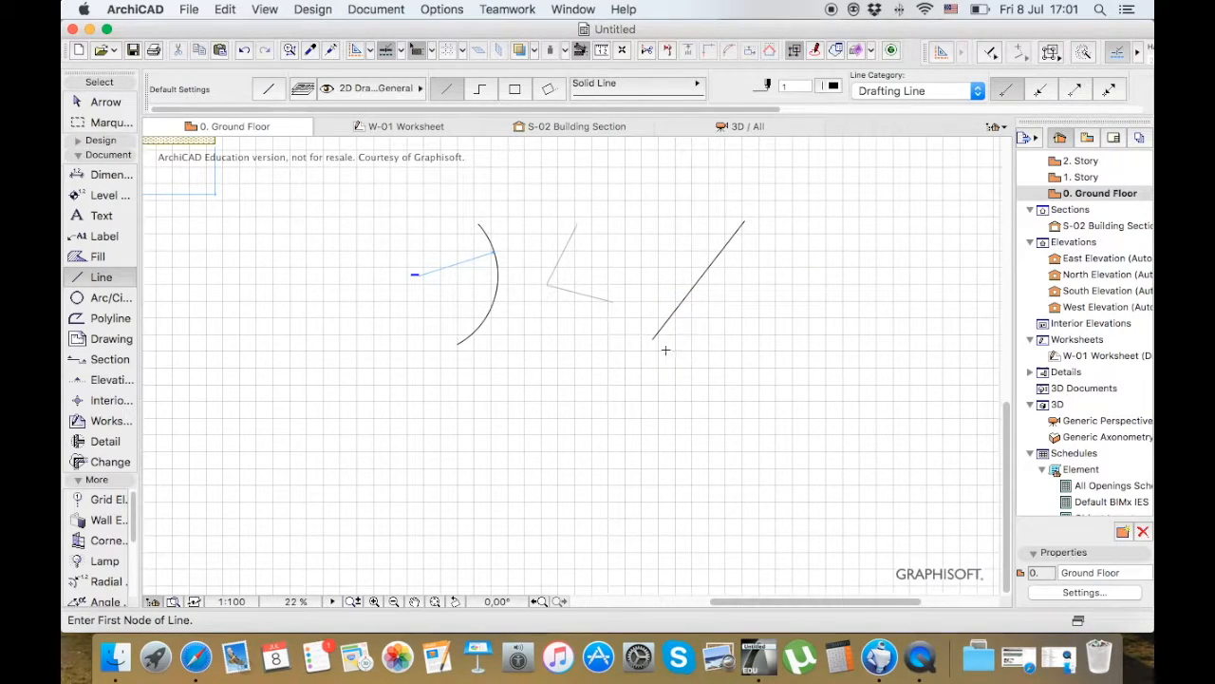
Draw a closed five-sided polyline beside the slanted line using the Line tool's polyline method
{"action": "left_click", "coordinate": [480, 88]}
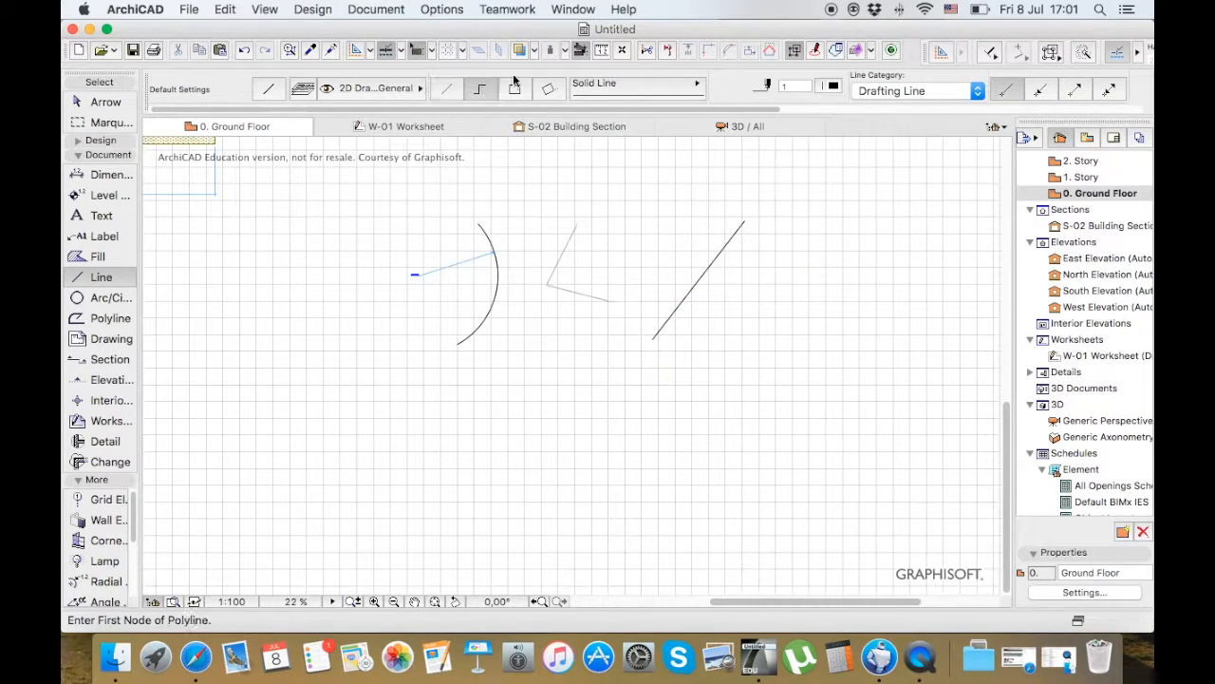
{"action": "left_click", "coordinate": [827, 274]}
{"action": "left_click", "coordinate": [743, 313]}
{"action": "left_click", "coordinate": [760, 375]}
{"action": "left_click", "coordinate": [915, 387]}
{"action": "left_click", "coordinate": [950, 315]}
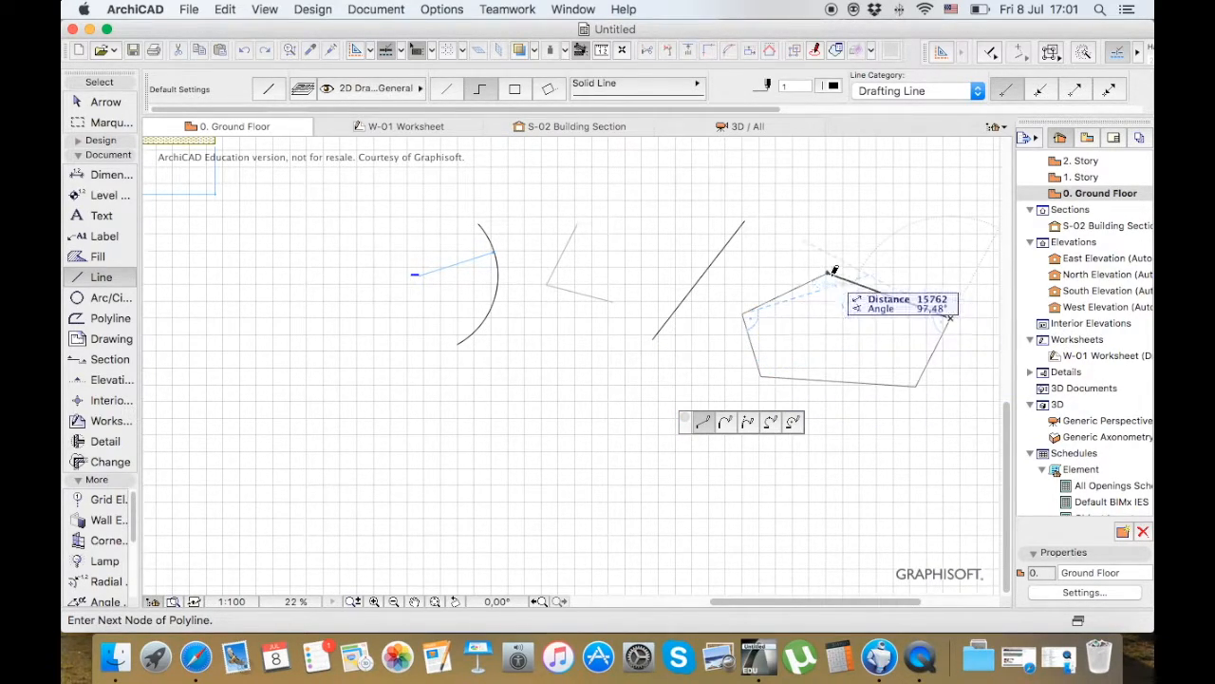
{"action": "left_click", "coordinate": [827, 274]}
{"action": "scroll", "coordinate": [955, 349], "scroll_direction": "up", "scroll_amount": 5}
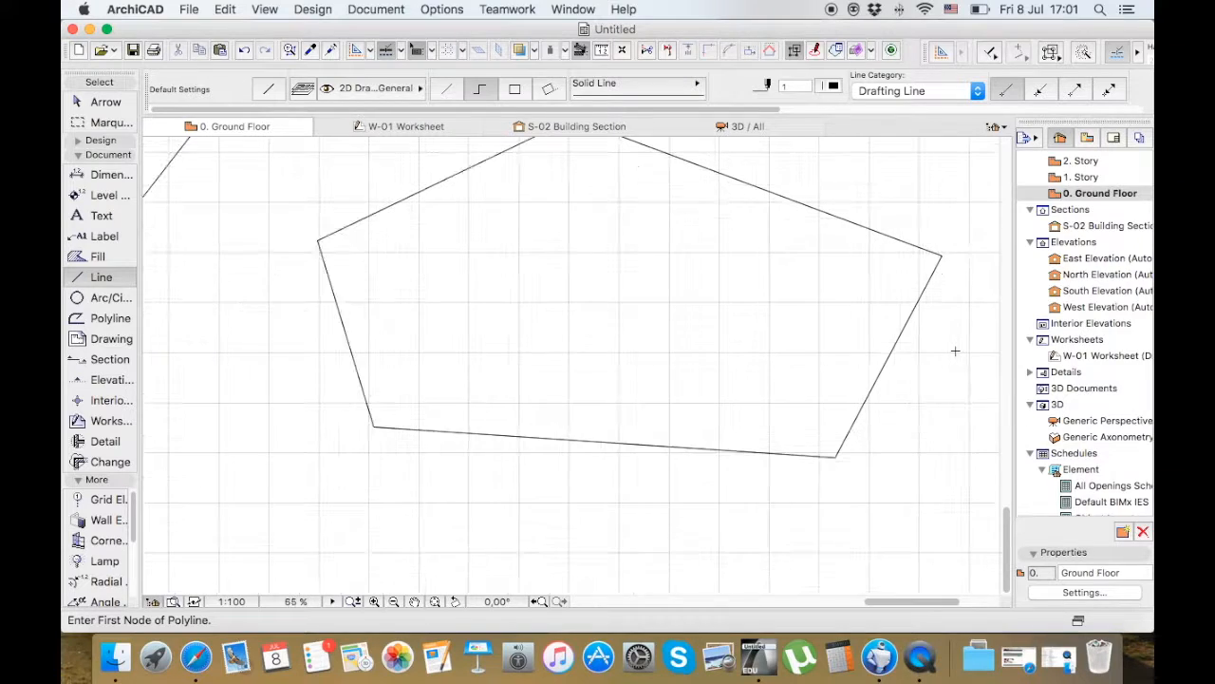
Place an angle dimension inside the pentagon's uppermost corner and change the default angle dimension marker to the open arrow
{"action": "scroll", "coordinate": [841, 460], "scroll_direction": "down", "scroll_amount": 1}
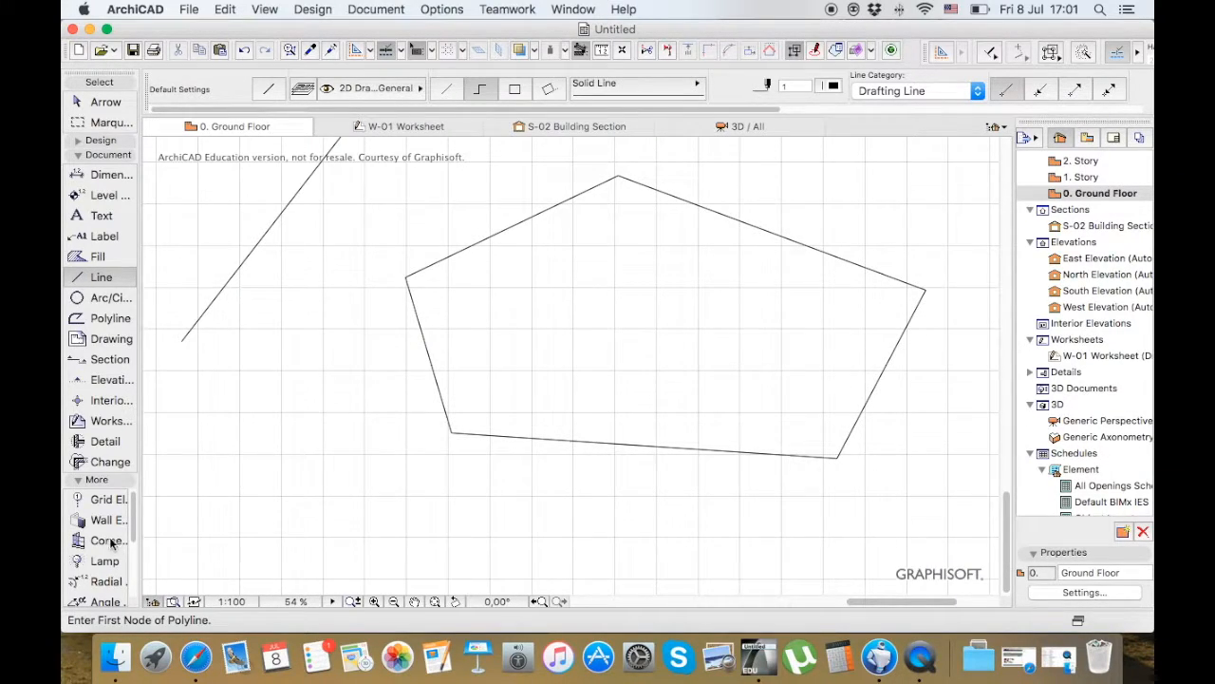
{"action": "left_click", "coordinate": [107, 155]}
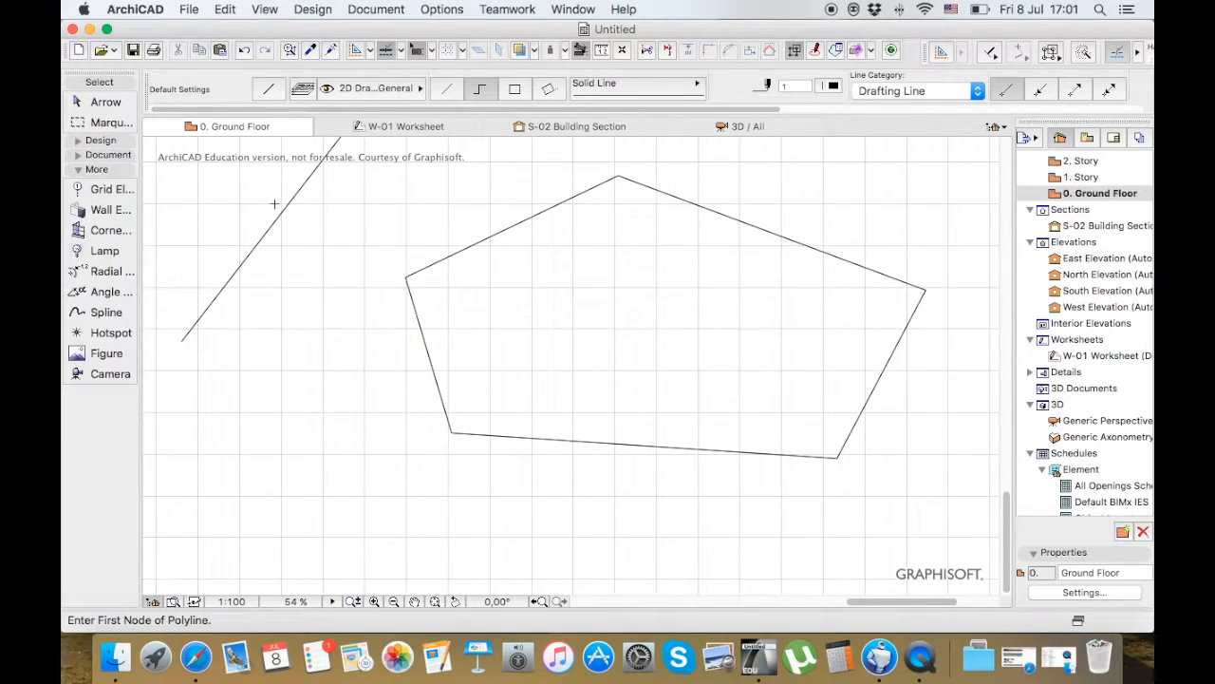
{"action": "left_click", "coordinate": [108, 291]}
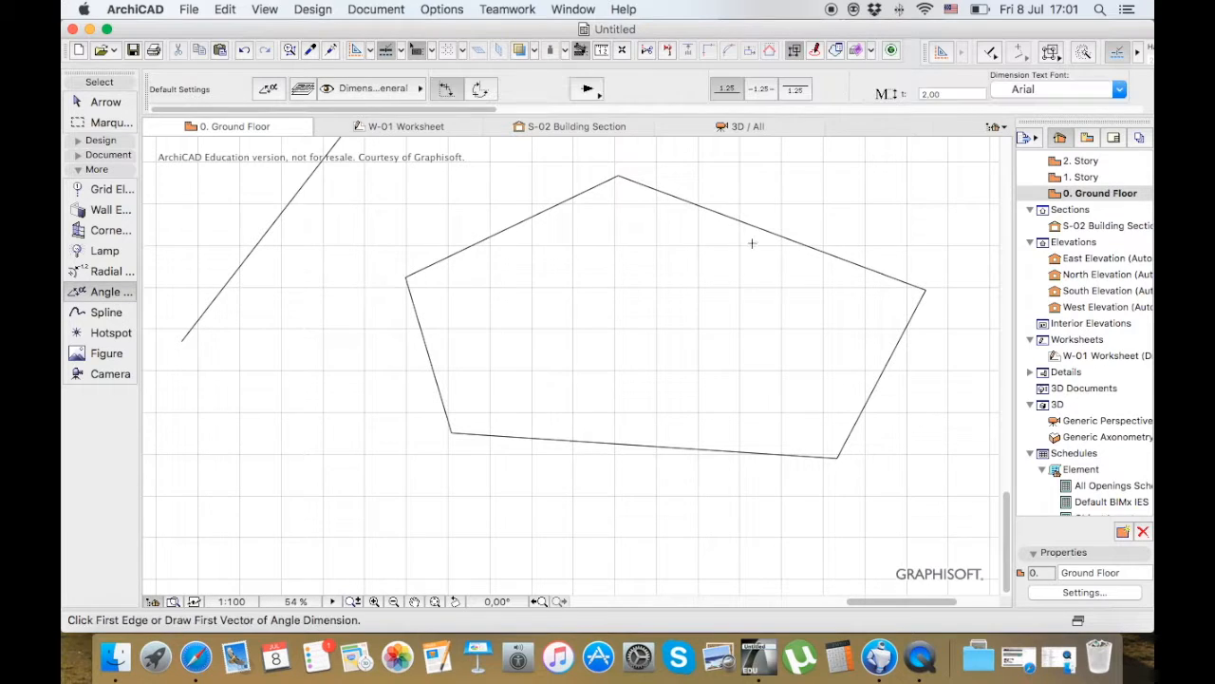
{"action": "left_click", "coordinate": [583, 192]}
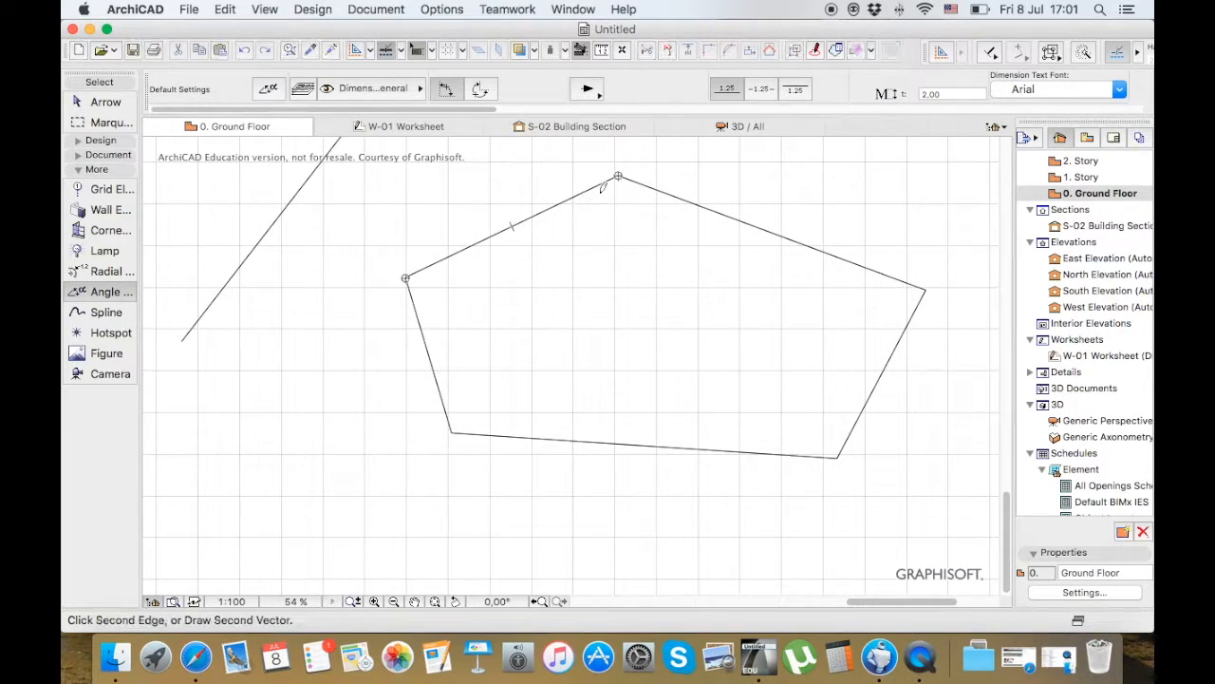
{"action": "left_click", "coordinate": [655, 185]}
{"action": "left_click", "coordinate": [618, 199]}
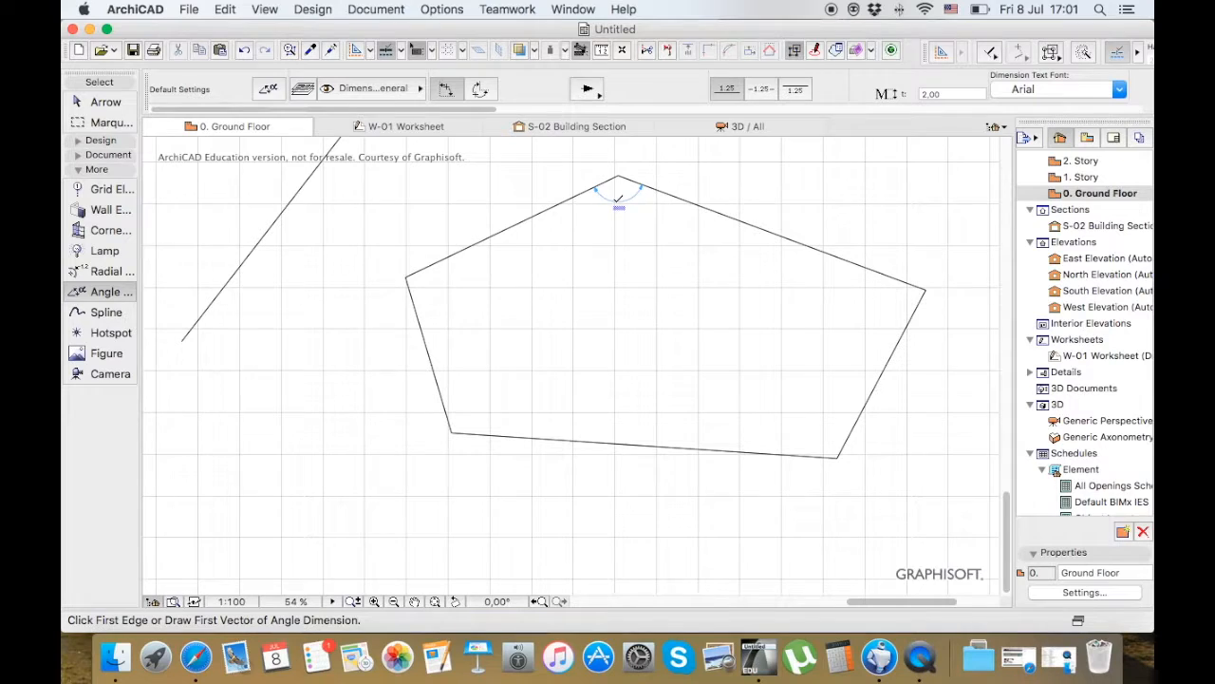
{"action": "scroll", "coordinate": [622, 193], "scroll_direction": "up", "scroll_amount": 5}
{"action": "scroll", "coordinate": [618, 198], "scroll_direction": "down", "scroll_amount": 2}
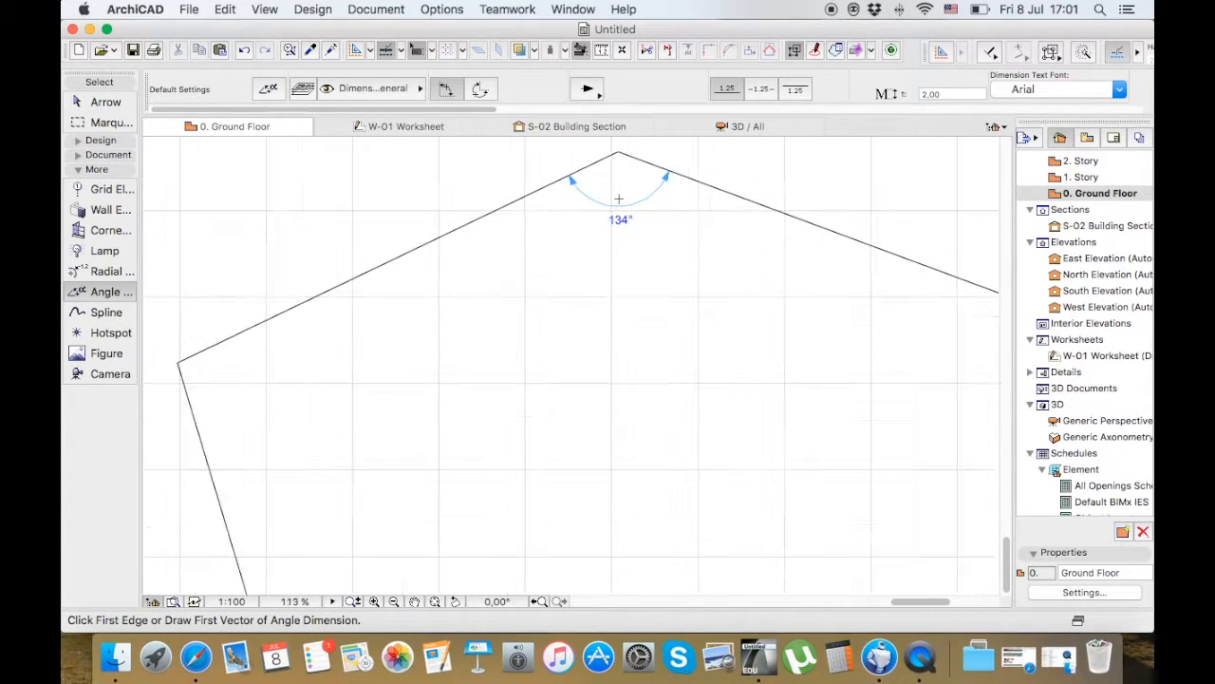
{"action": "scroll", "coordinate": [557, 219], "scroll_direction": "down", "scroll_amount": 2}
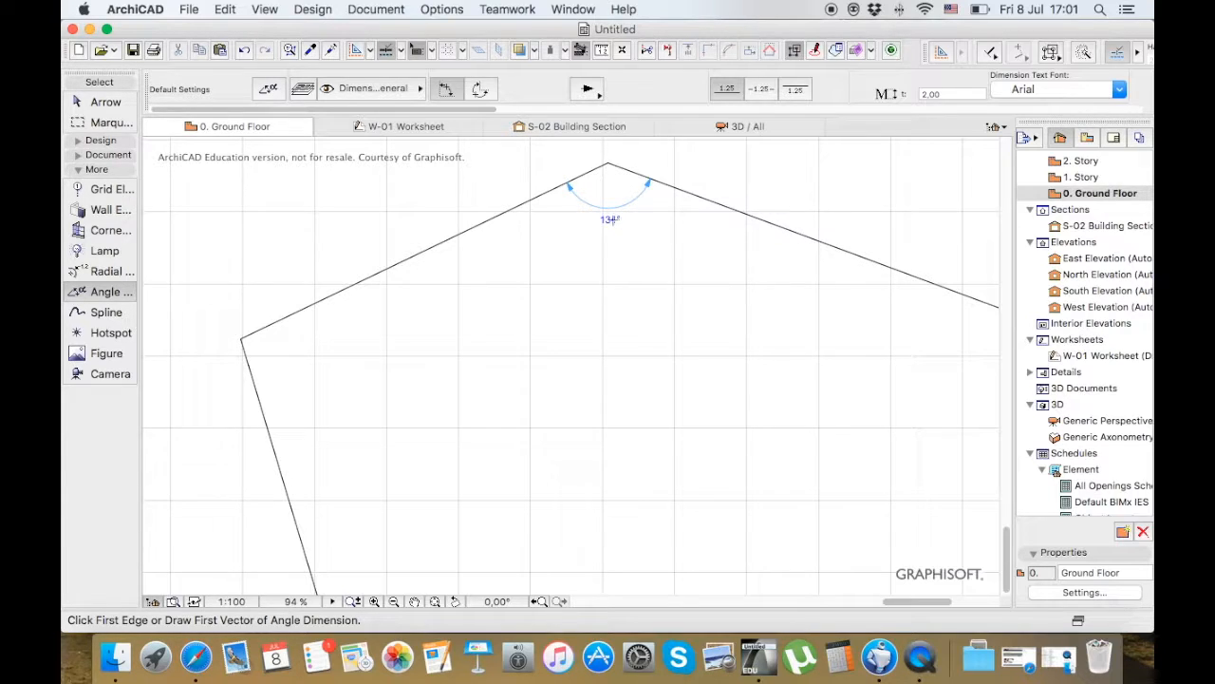
{"action": "left_click", "coordinate": [588, 93]}
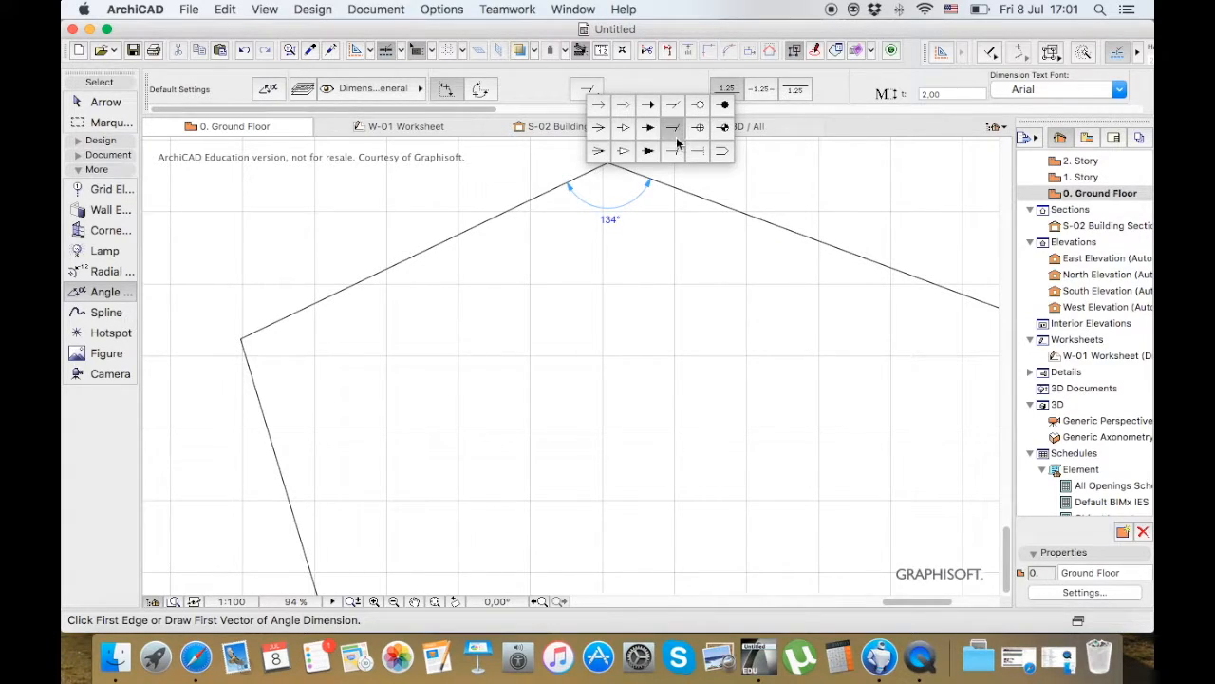
{"action": "left_click", "coordinate": [610, 110]}
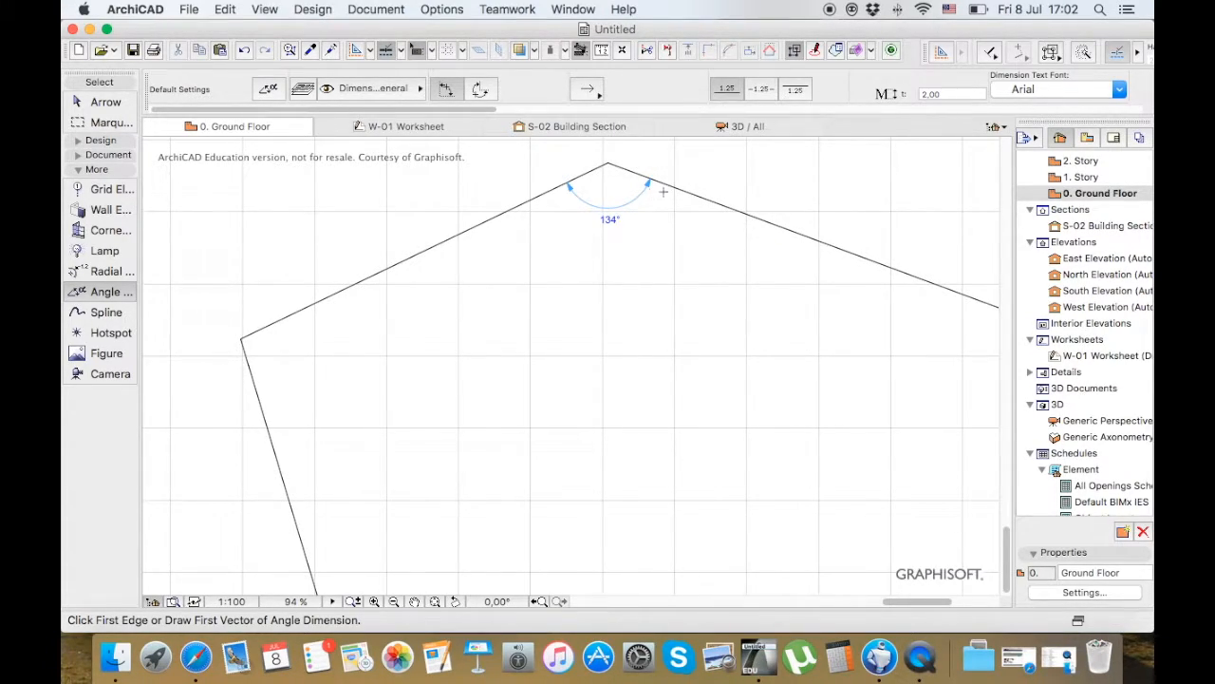
Draw a wavy spline across the upper part of the hatched olive square with the Spline tool
{"action": "left_click", "coordinate": [112, 313]}
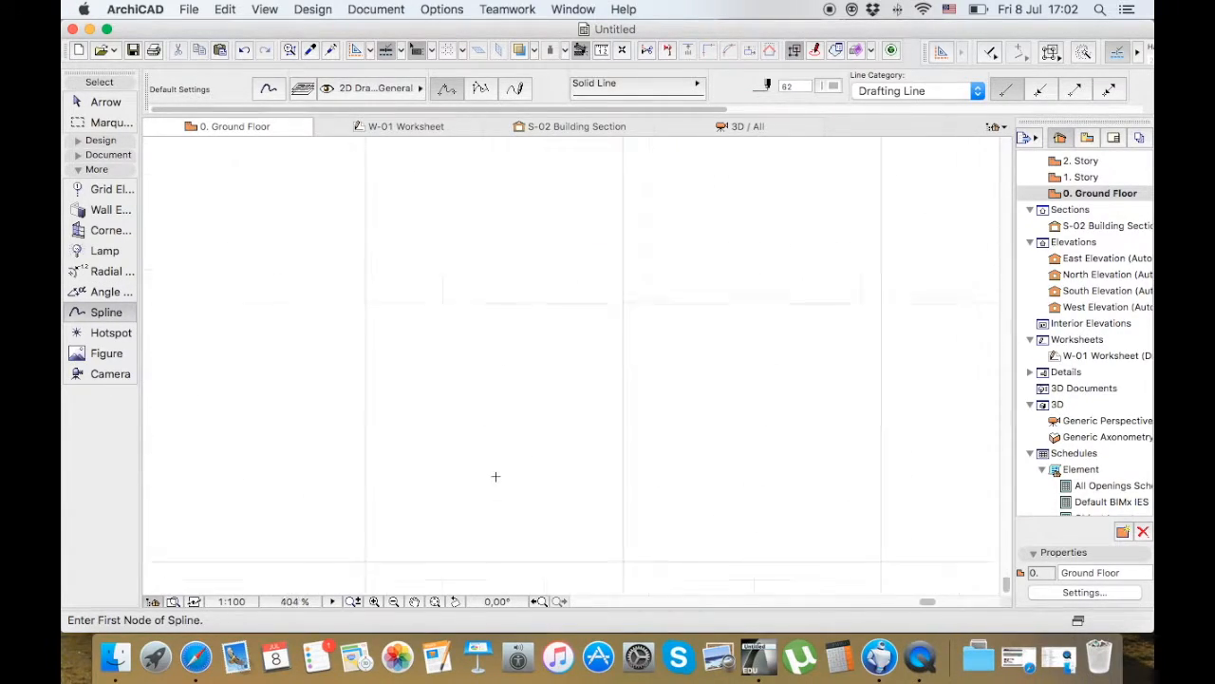
{"action": "scroll", "coordinate": [537, 508], "scroll_direction": "down", "scroll_amount": 2}
{"action": "scroll", "coordinate": [539, 513], "scroll_direction": "down", "scroll_amount": 10}
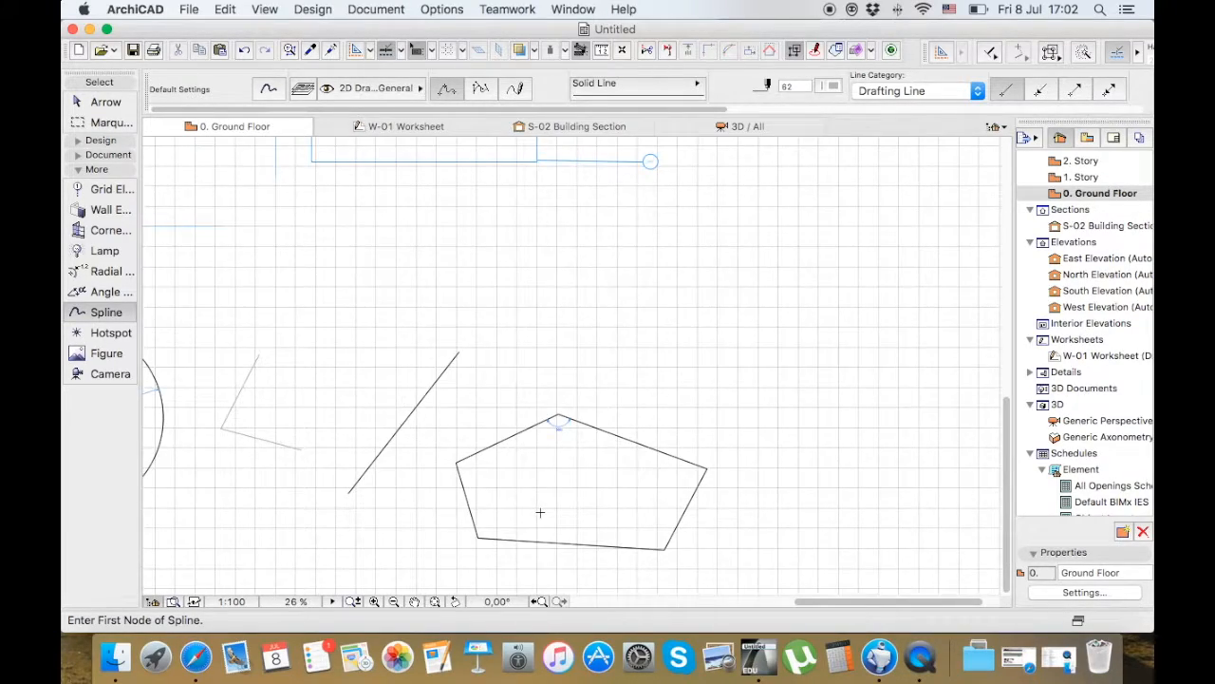
{"action": "scroll", "coordinate": [626, 487], "scroll_direction": "down", "scroll_amount": 1}
{"action": "scroll", "coordinate": [239, 414], "scroll_direction": "up", "scroll_amount": 4}
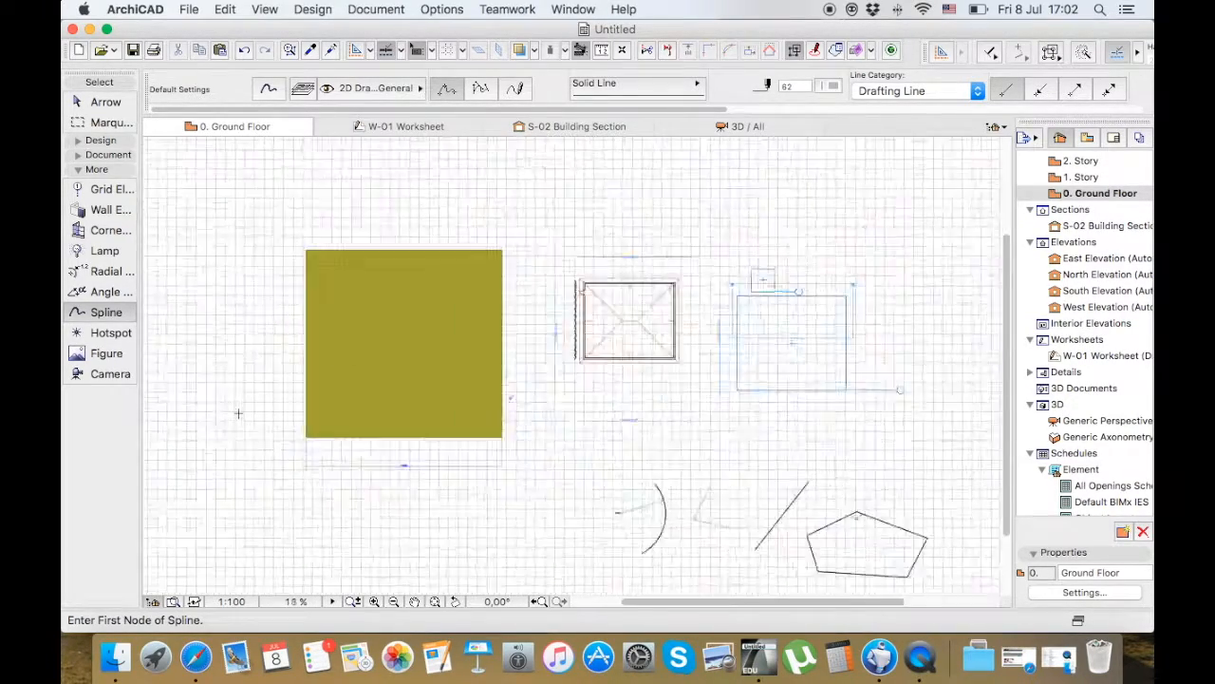
{"action": "scroll", "coordinate": [239, 414], "scroll_direction": "down", "scroll_amount": 3}
{"action": "scroll", "coordinate": [323, 391], "scroll_direction": "up", "scroll_amount": 2}
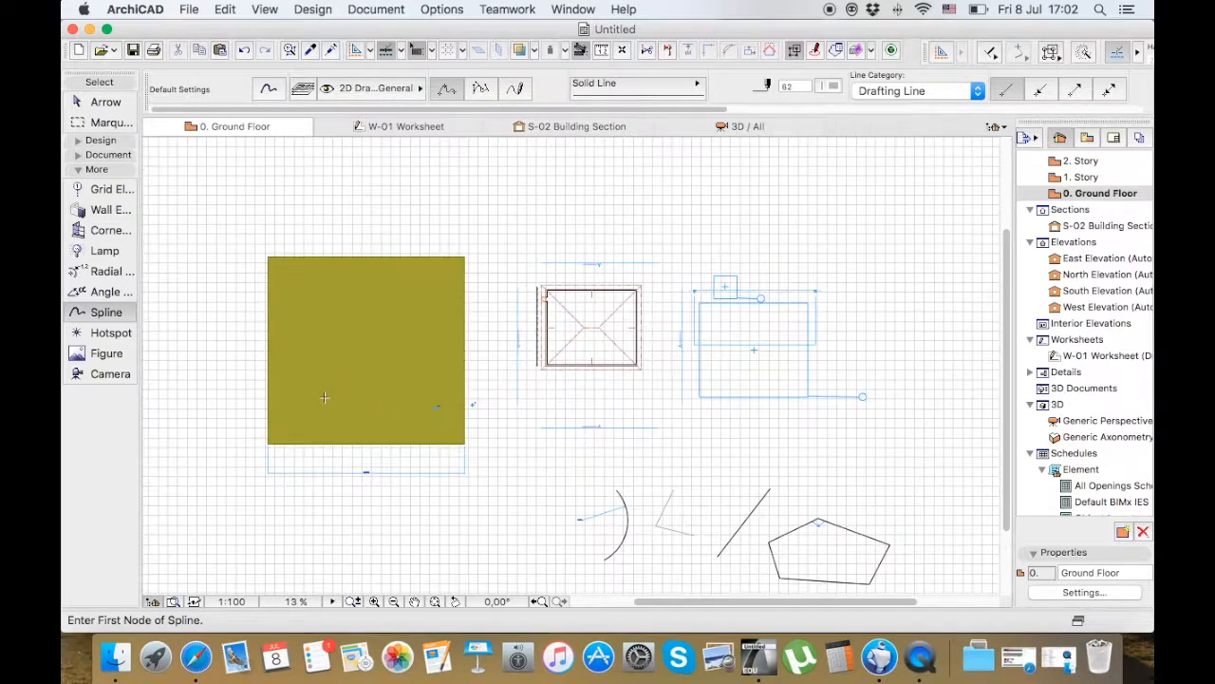
{"action": "left_click", "coordinate": [251, 291]}
{"action": "left_click", "coordinate": [325, 291]}
{"action": "left_click", "coordinate": [368, 320]}
{"action": "left_click", "coordinate": [406, 304]}
{"action": "left_click", "coordinate": [460, 294]}
{"action": "double_click", "coordinate": [486, 279]}
Draw a second wavy spline across the middle of the hatched square
{"action": "left_click", "coordinate": [251, 361]}
{"action": "left_click", "coordinate": [321, 362]}
{"action": "left_click", "coordinate": [377, 364]}
{"action": "left_click", "coordinate": [462, 340]}
{"action": "double_click", "coordinate": [505, 355]}
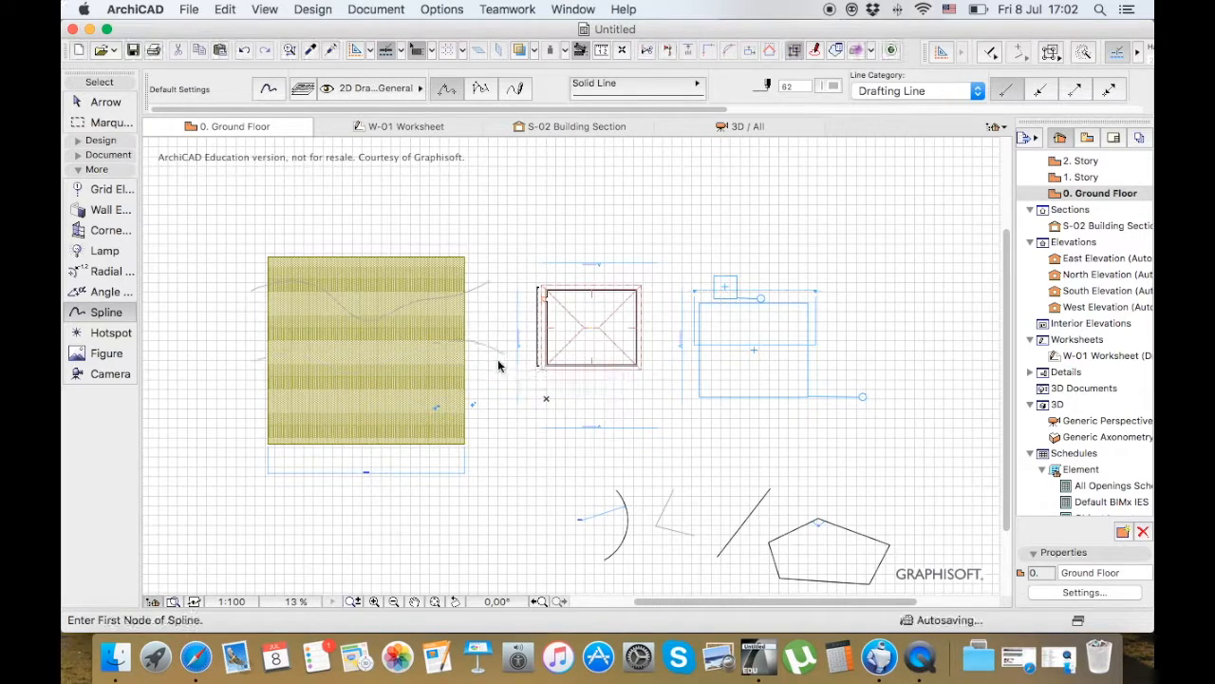
Draw a third, flatter spline across the lower part of the hatched square
{"action": "left_click", "coordinate": [248, 419]}
{"action": "left_click", "coordinate": [323, 398]}
{"action": "left_click", "coordinate": [393, 406]}
{"action": "left_click", "coordinate": [459, 408]}
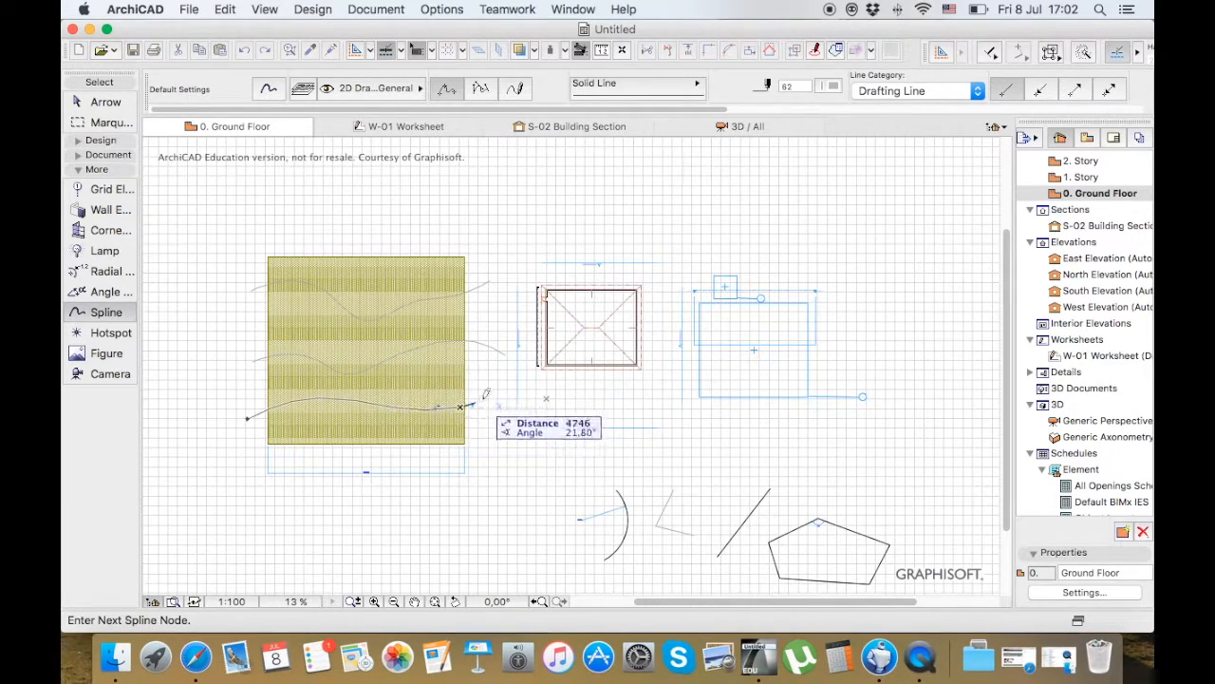
{"action": "double_click", "coordinate": [485, 397]}
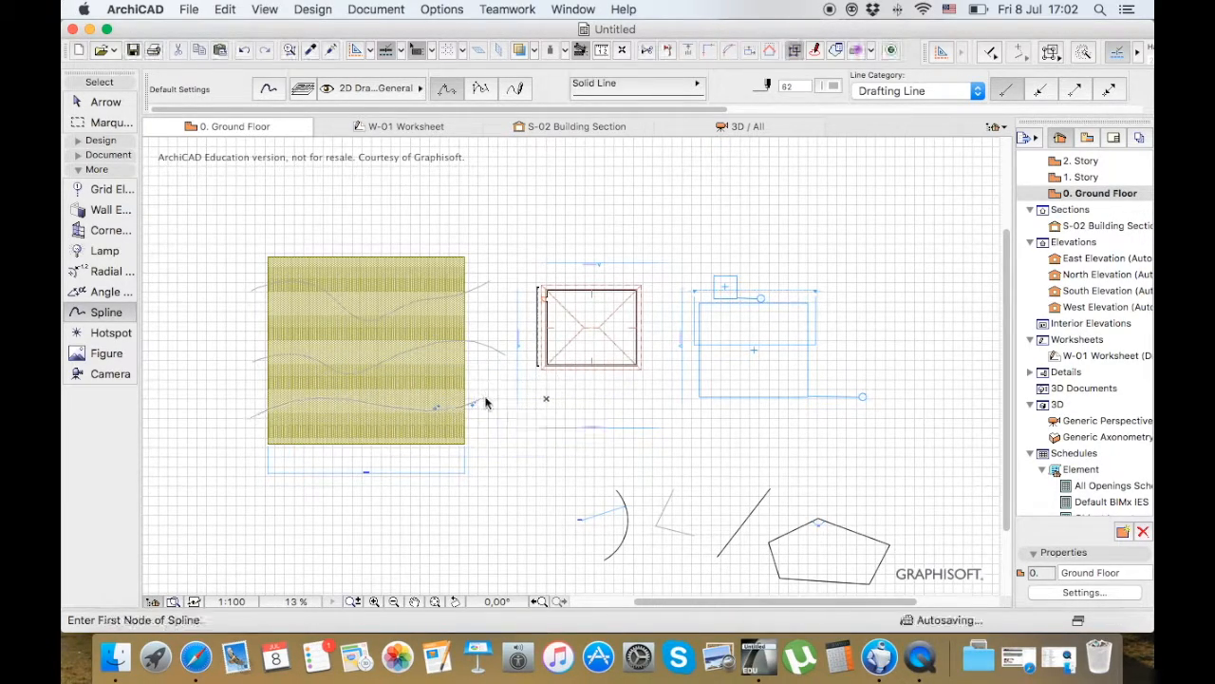
Add a spline across the hatched square between the upper and middle splines
{"action": "left_click", "coordinate": [250, 325]}
{"action": "left_click", "coordinate": [342, 338]}
{"action": "left_click", "coordinate": [369, 346]}
{"action": "left_click", "coordinate": [445, 327]}
{"action": "double_click", "coordinate": [471, 317]}
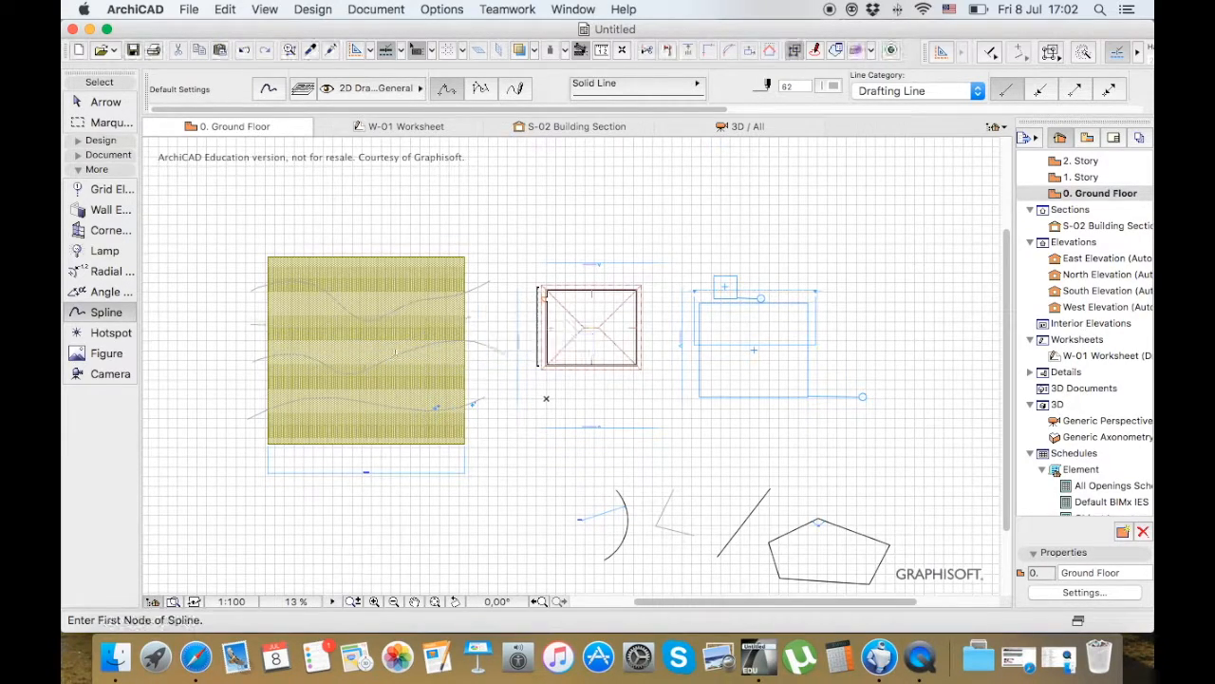
Add a spline across the hatched square between the middle and lowest splines
{"action": "left_click", "coordinate": [246, 391]}
{"action": "left_click", "coordinate": [308, 376]}
{"action": "left_click", "coordinate": [368, 388]}
{"action": "left_click", "coordinate": [424, 379]}
{"action": "left_click", "coordinate": [484, 371]}
{"action": "double_click", "coordinate": [486, 369]}
Compare the default settings of the Figure tool with those of the Drawing tool
{"action": "left_click", "coordinate": [108, 353]}
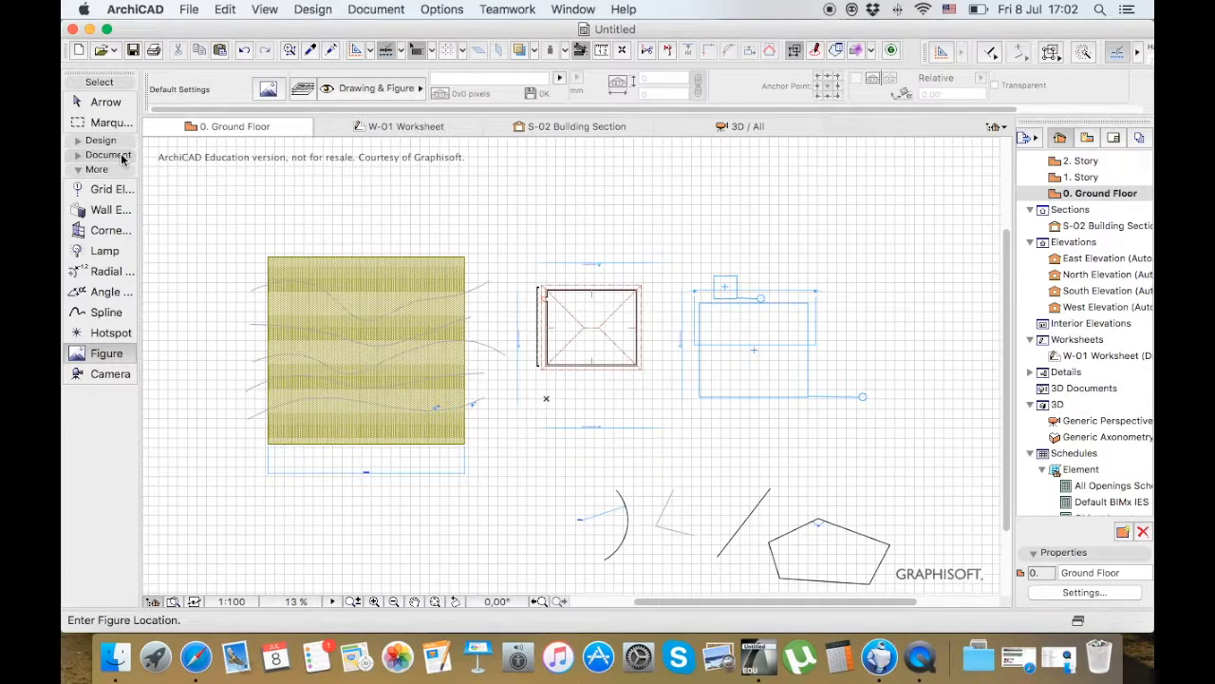
{"action": "left_click", "coordinate": [121, 156]}
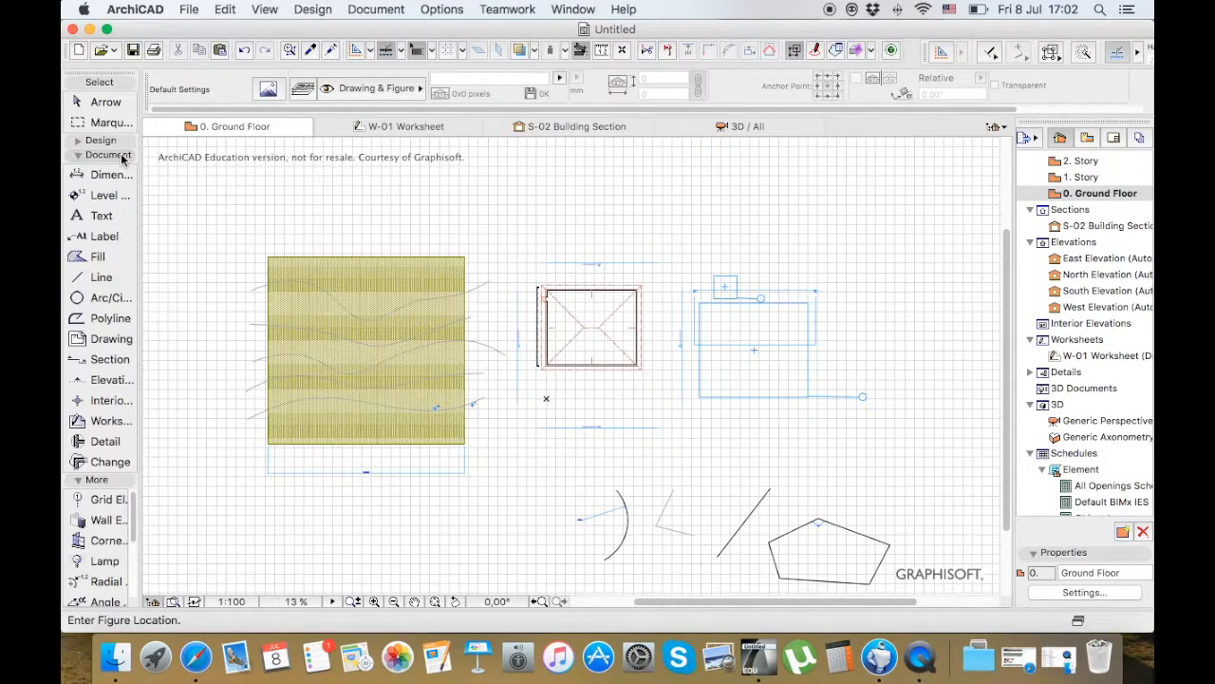
{"action": "left_click", "coordinate": [109, 347]}
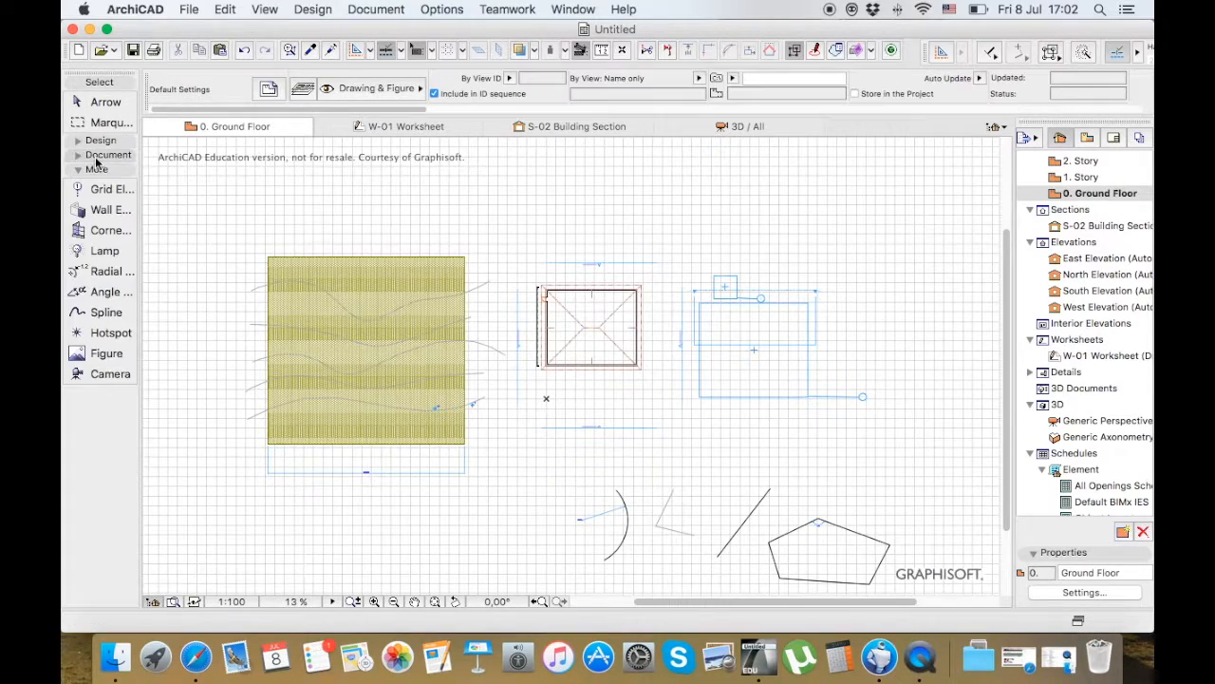
{"action": "left_click", "coordinate": [107, 355]}
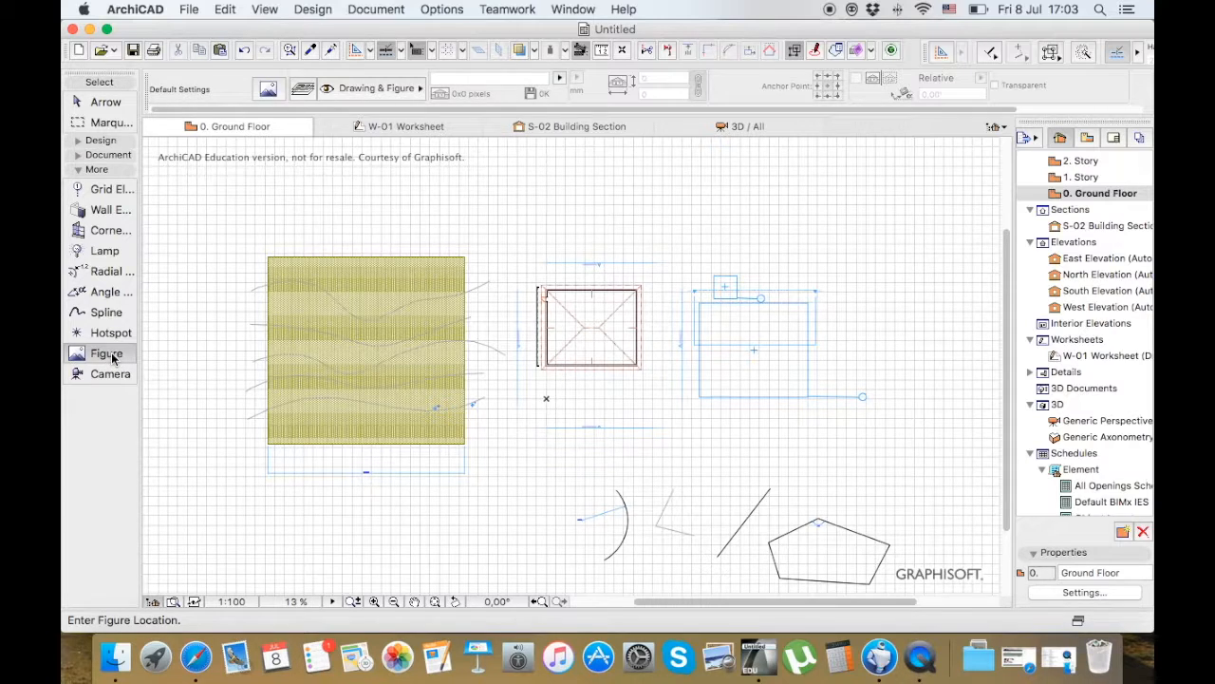
Place a camera outside the small building's lower-left corner with its target toward that corner
{"action": "left_click", "coordinate": [109, 375]}
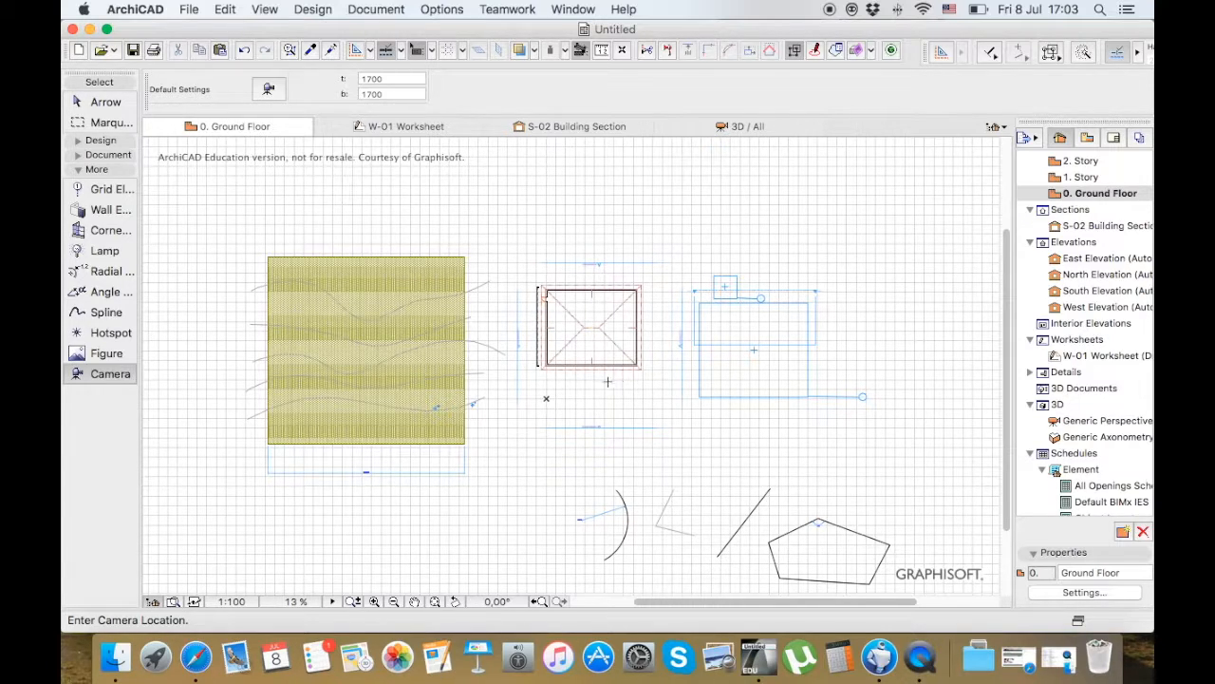
{"action": "left_click", "coordinate": [515, 413]}
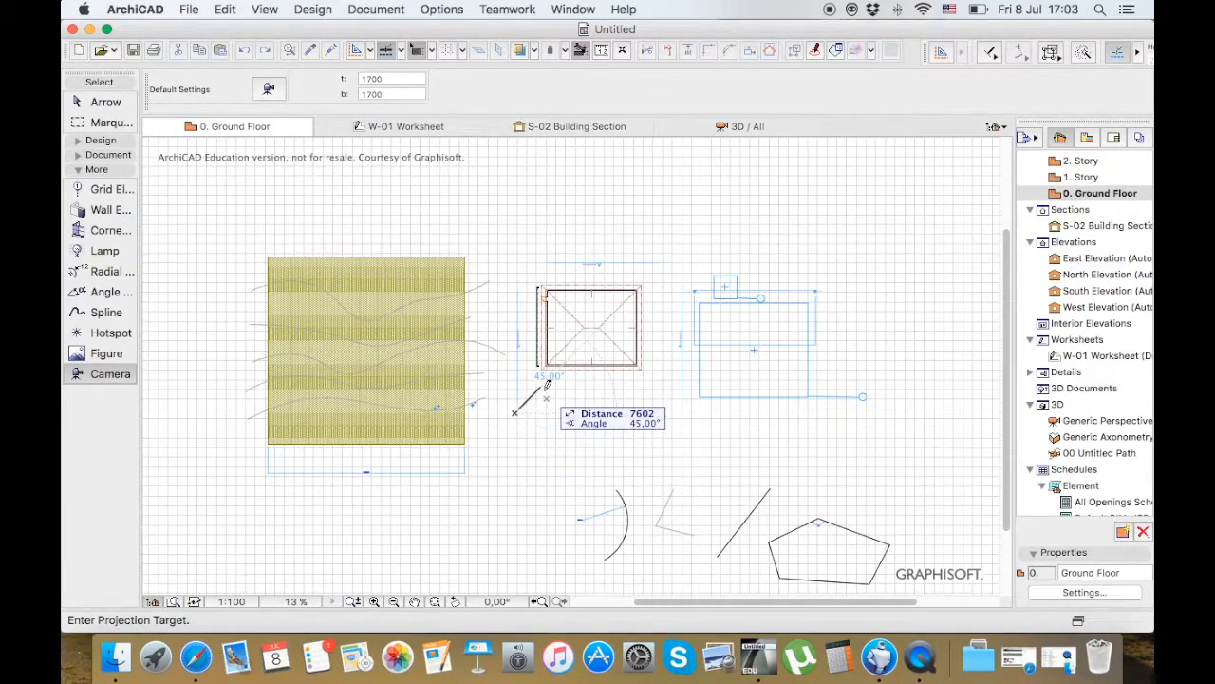
{"action": "left_click", "coordinate": [541, 376]}
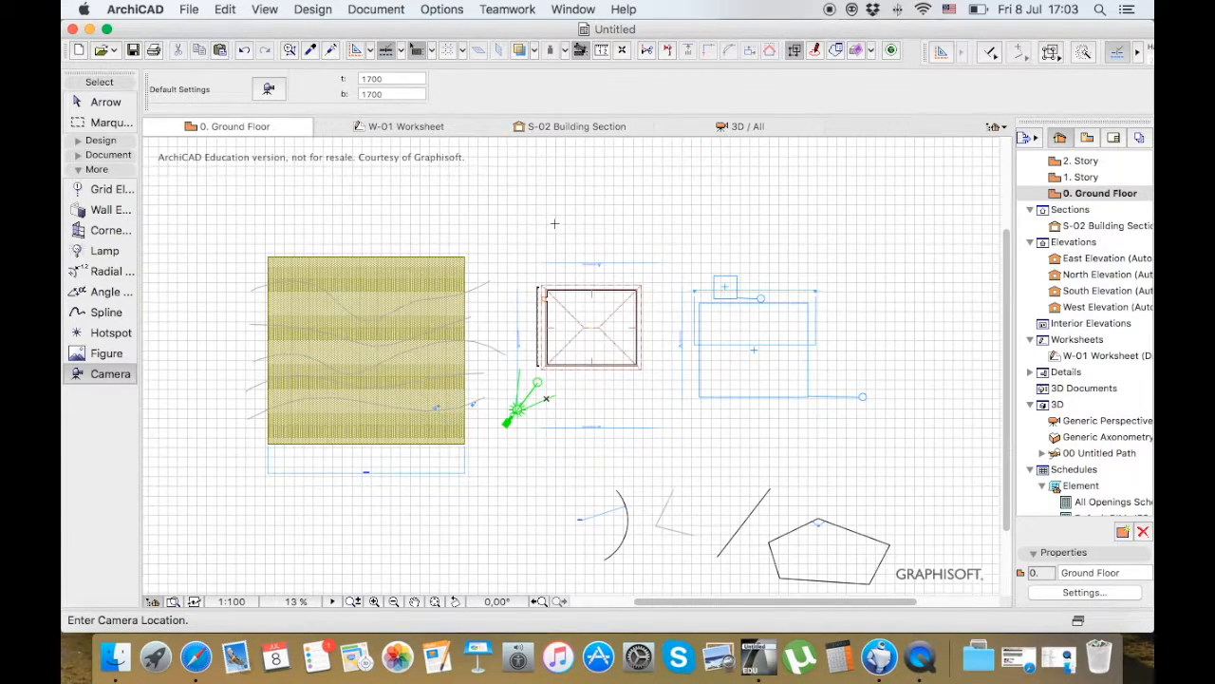
Open the default camera settings, examine the path options and accept them
{"action": "key", "text": "Escape"}
{"action": "left_click", "coordinate": [524, 405]}
{"action": "left_click", "coordinate": [524, 406]}
{"action": "double_click", "coordinate": [106, 373]}
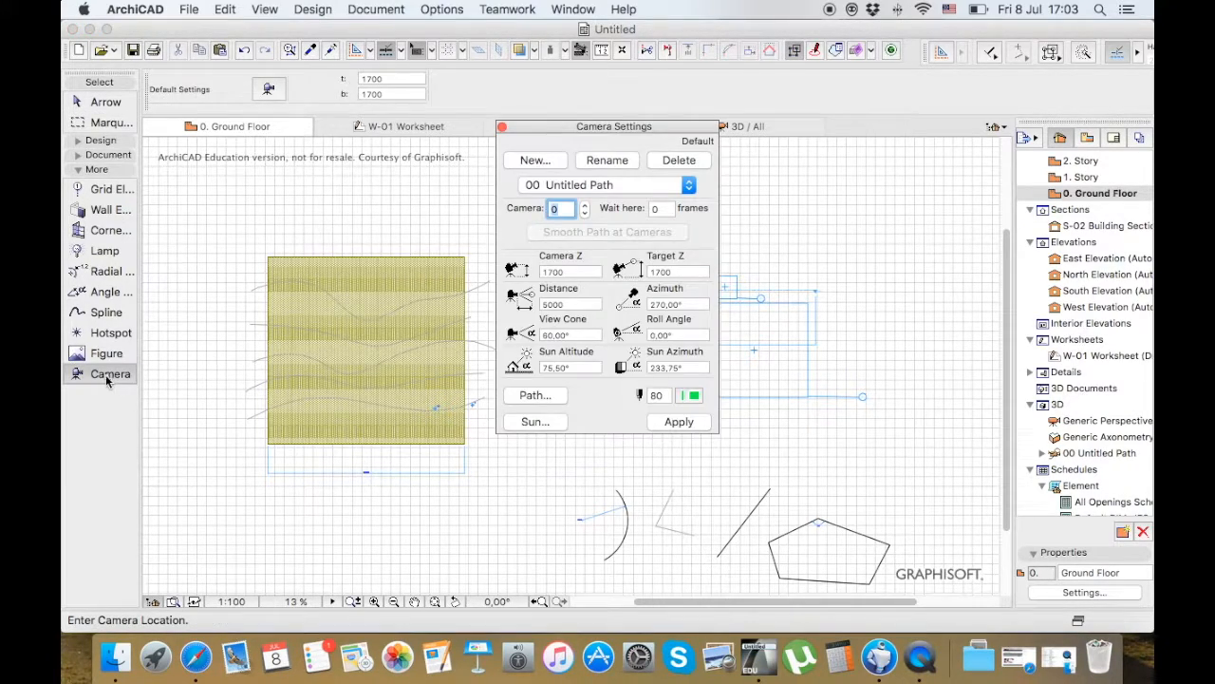
{"action": "left_click_drag", "start_coordinate": [643, 125], "coordinate": [931, 112]}
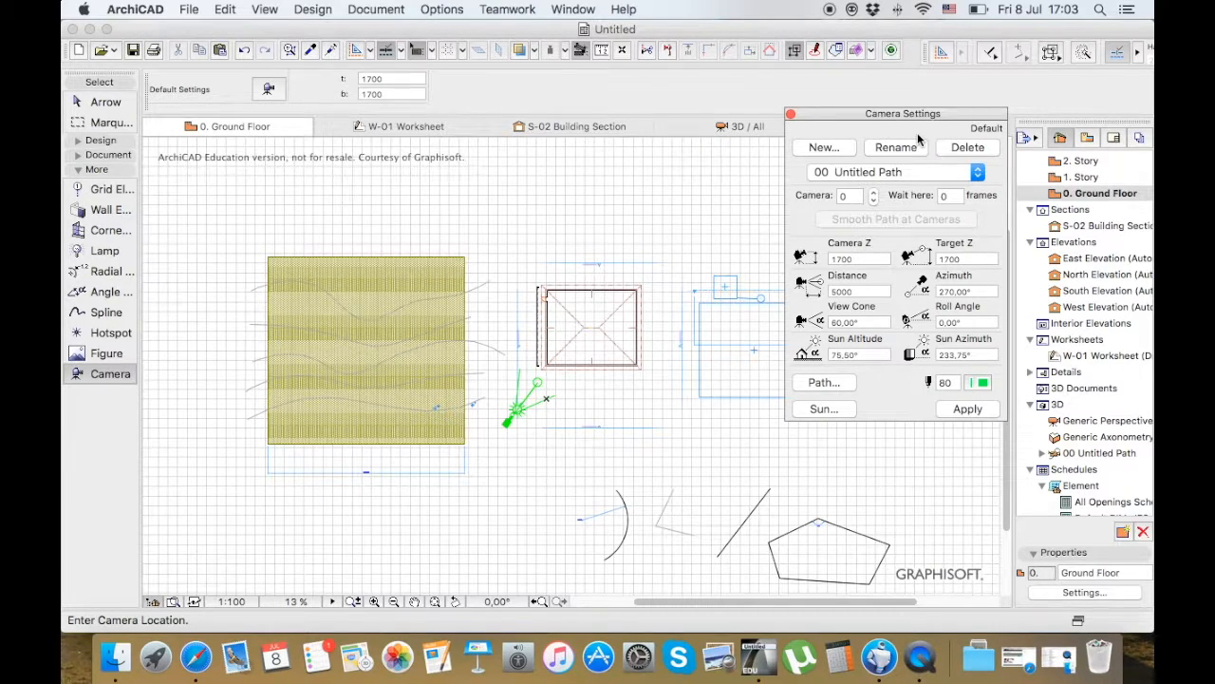
{"action": "left_click", "coordinate": [823, 382]}
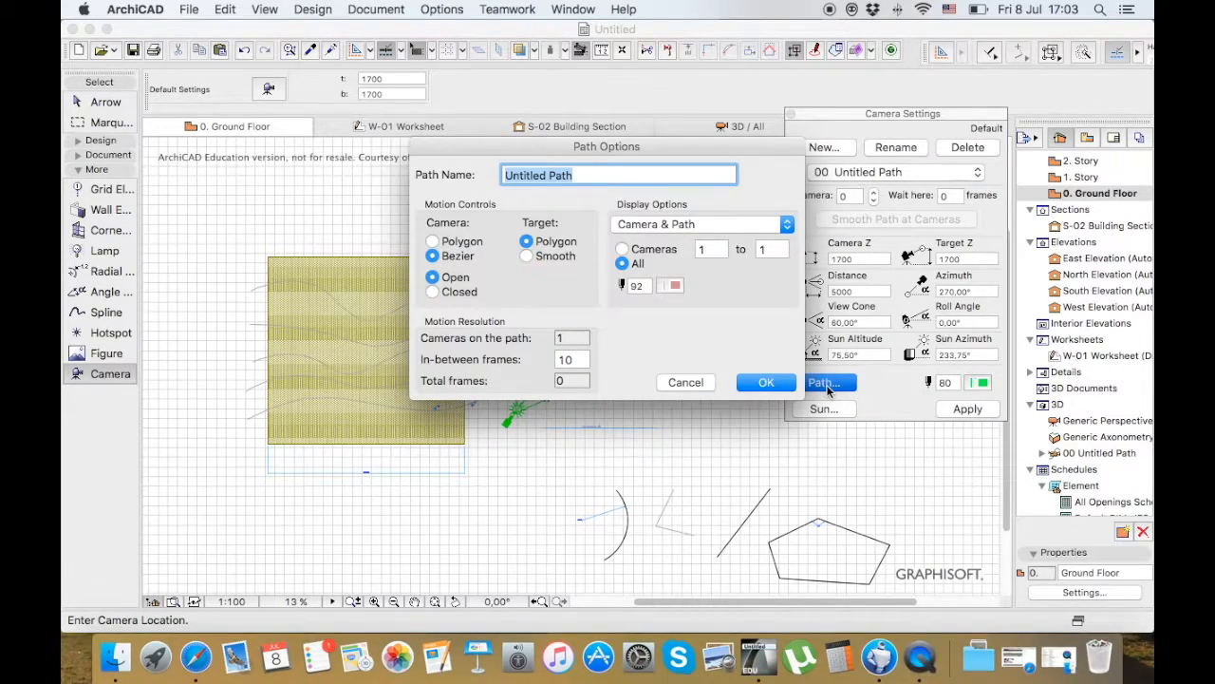
{"action": "left_click_drag", "start_coordinate": [697, 152], "coordinate": [978, 144]}
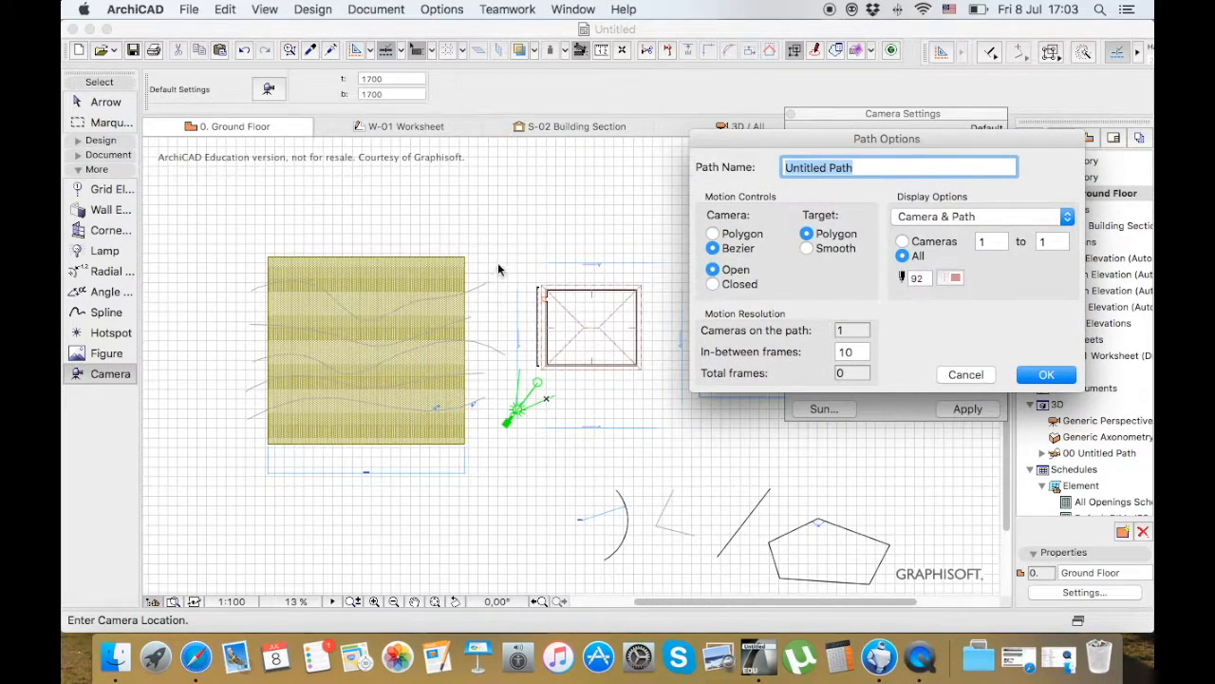
{"action": "left_click", "coordinate": [1023, 376]}
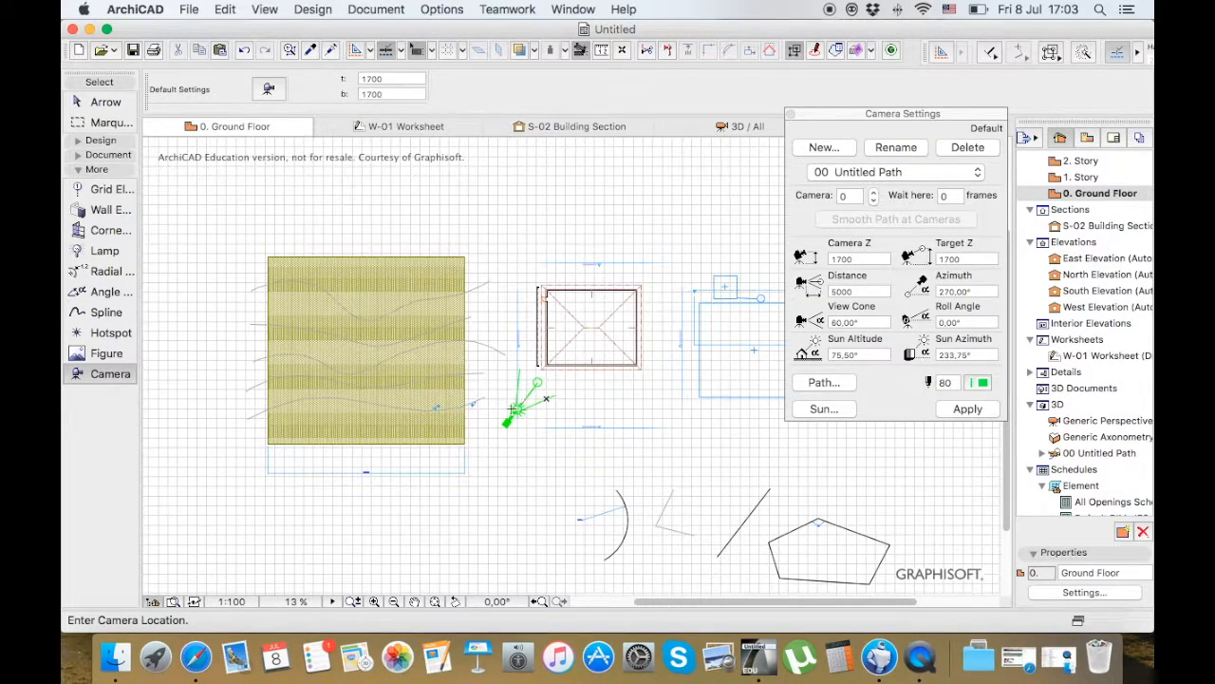
Select the placed camera and try to stretch it toward the small building
{"action": "key", "text": "Escape"}
{"action": "left_click", "coordinate": [532, 396]}
{"action": "key", "text": "Escape"}
{"action": "left_click", "coordinate": [511, 419]}
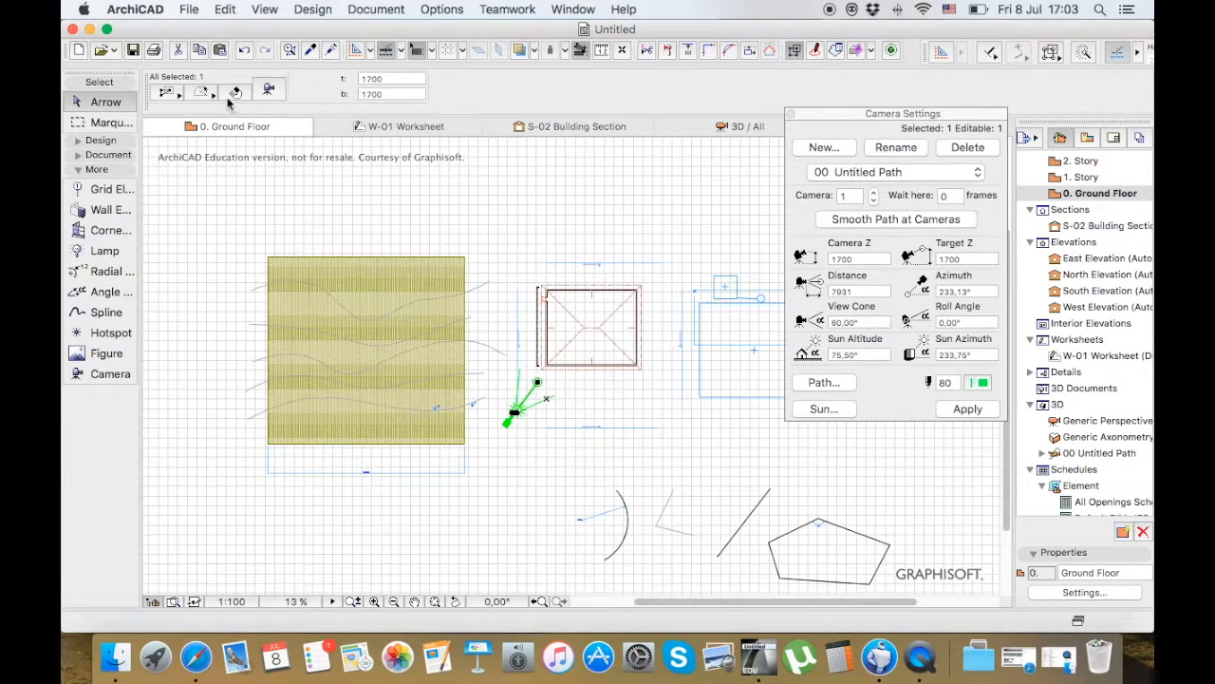
{"action": "left_click", "coordinate": [512, 415]}
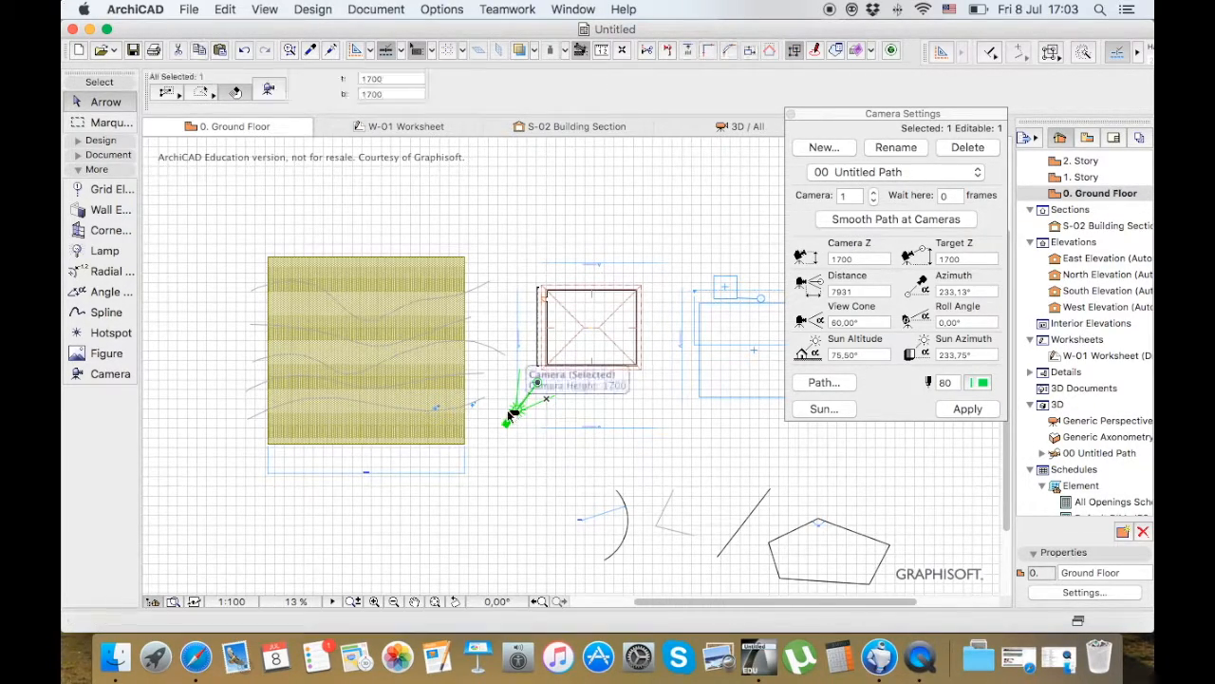
{"action": "left_click", "coordinate": [539, 386]}
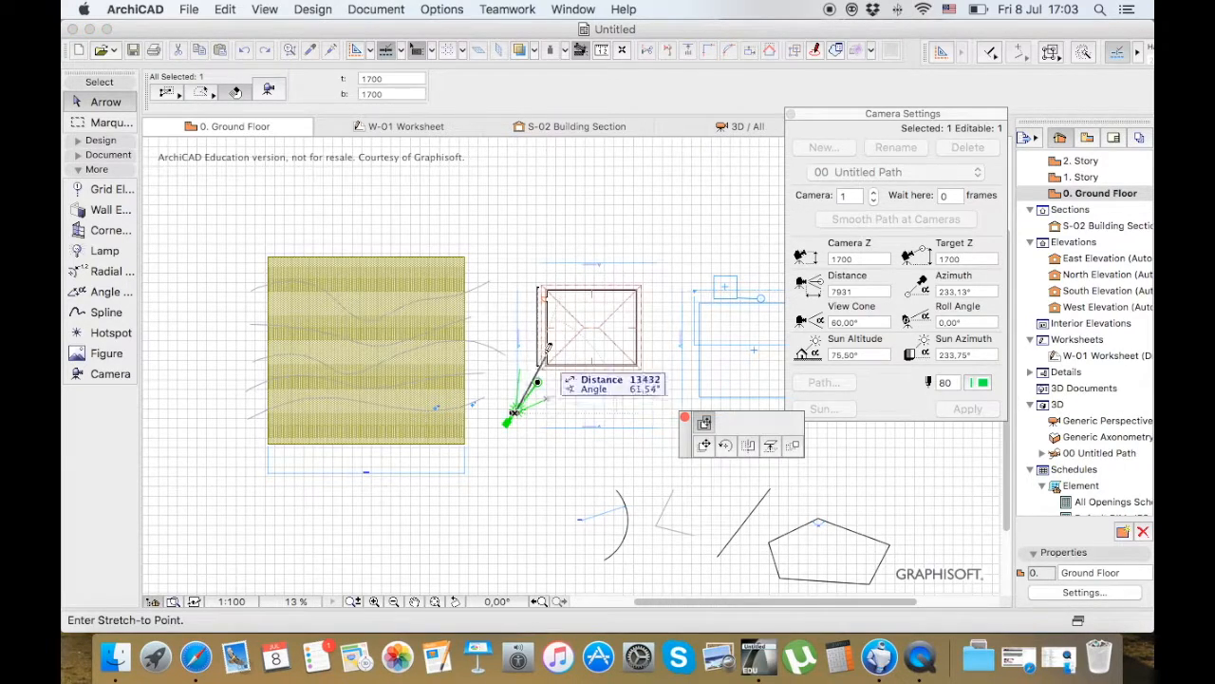
{"action": "key", "text": "Escape"}
{"action": "key", "text": "Escape"}
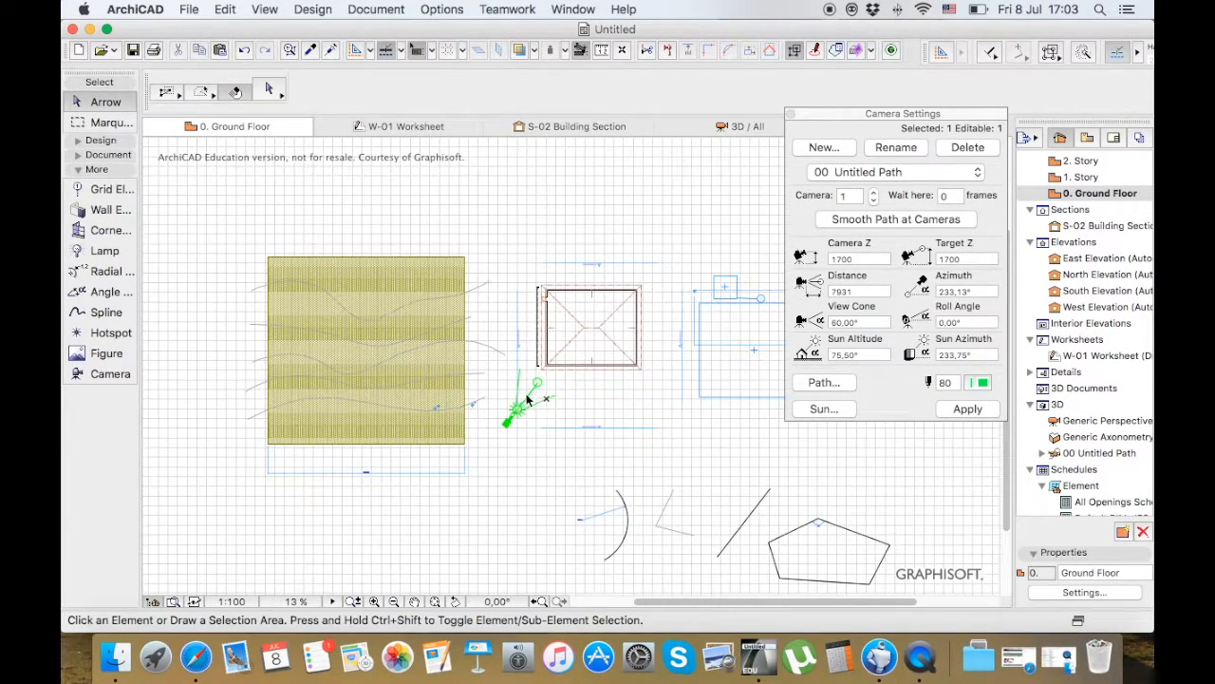
Place a second camera outside the small building's upper-right corner with its target toward the building
{"action": "left_click", "coordinate": [86, 373]}
{"action": "left_click", "coordinate": [686, 241]}
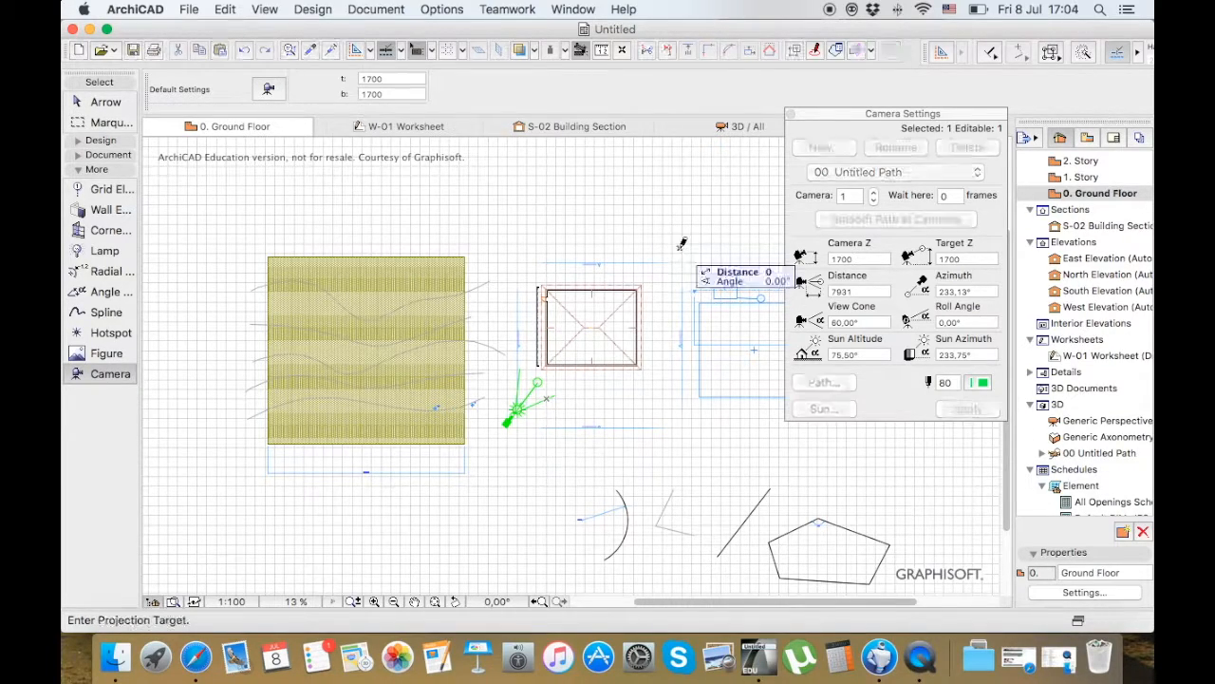
{"action": "left_click", "coordinate": [655, 277]}
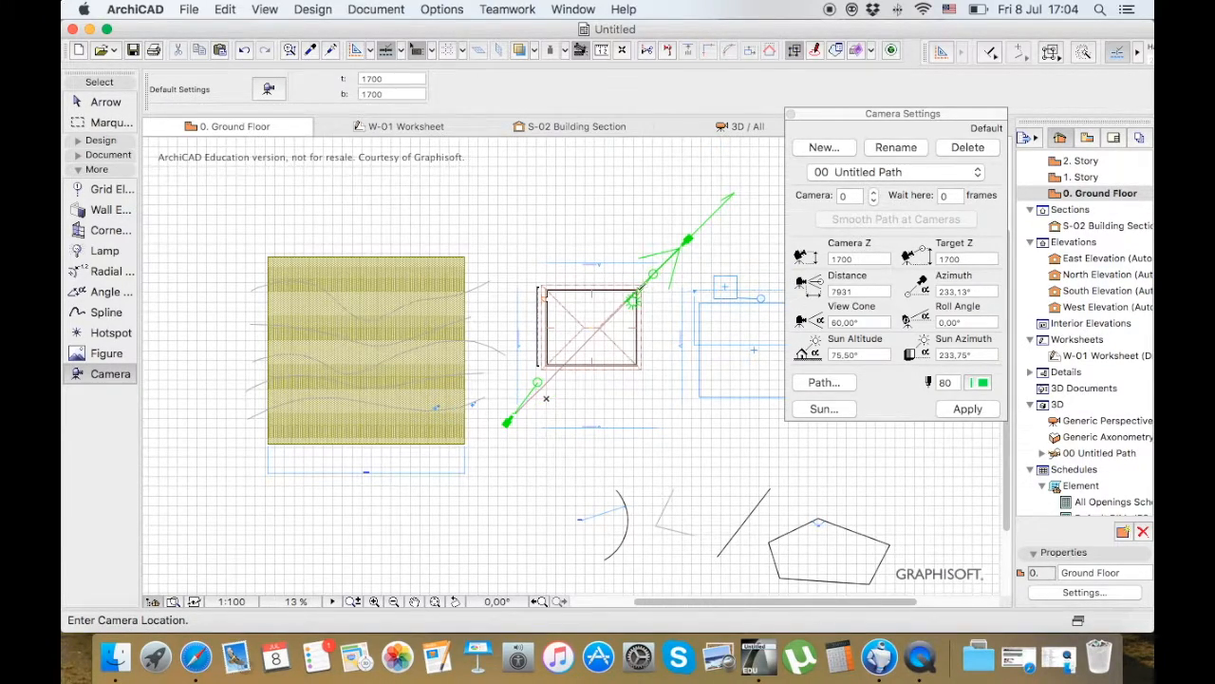
{"action": "key", "text": "Escape"}
Select the second camera and move its target slightly down beside the small building's upper-right corner
{"action": "left_click", "coordinate": [595, 339]}
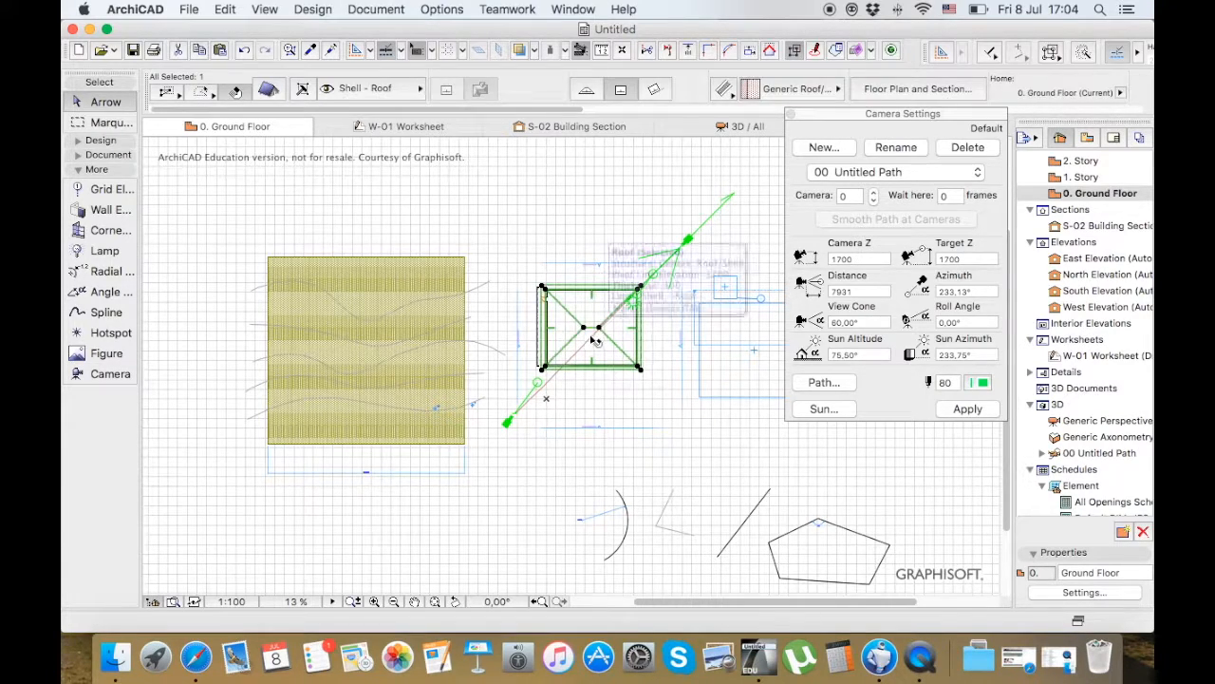
{"action": "left_click", "coordinate": [550, 379]}
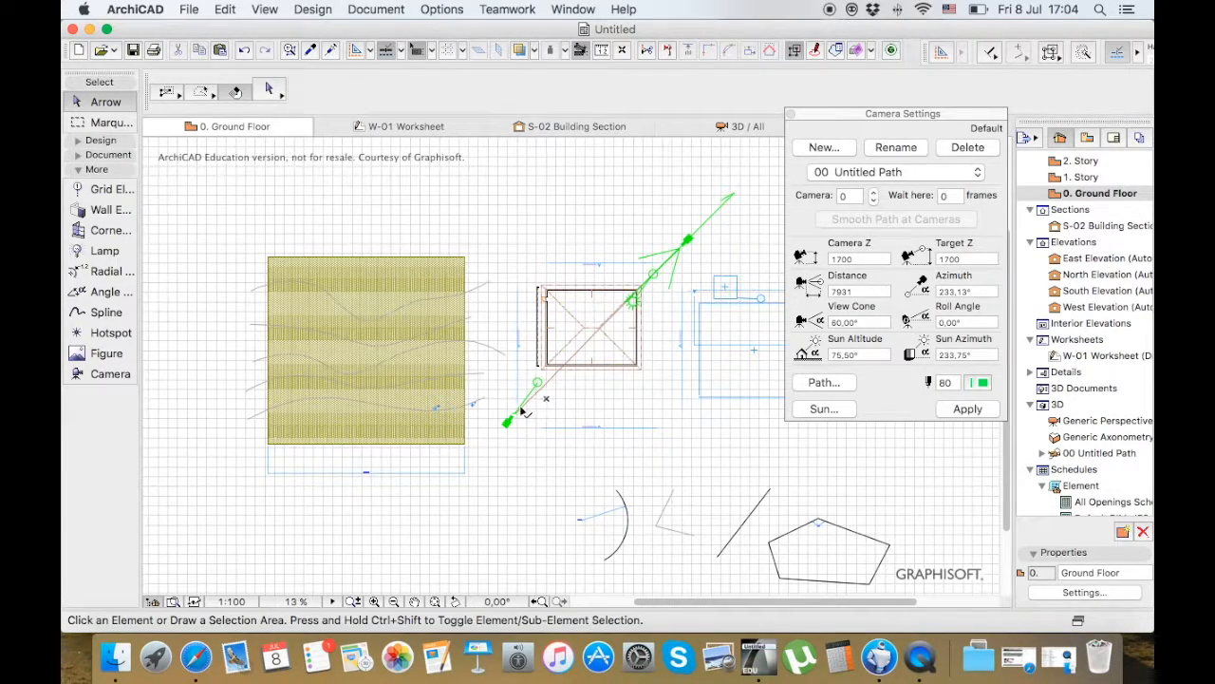
{"action": "left_click", "coordinate": [511, 419]}
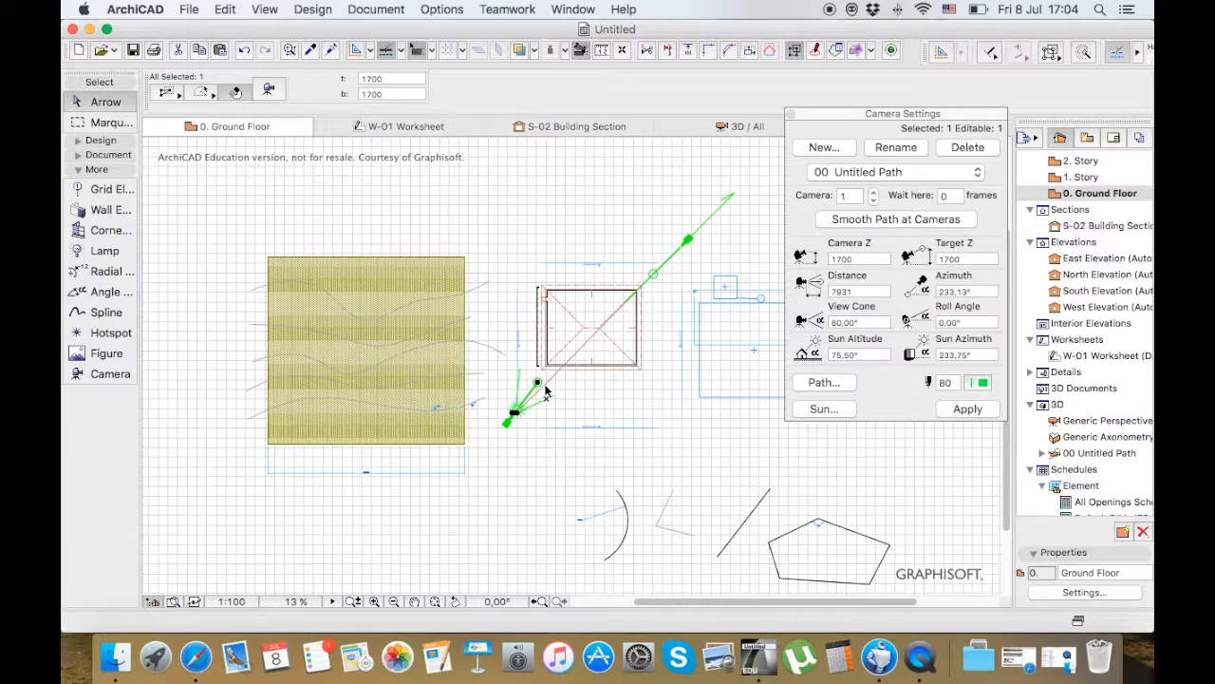
{"action": "left_click", "coordinate": [691, 244]}
{"action": "left_click", "coordinate": [690, 244]}
{"action": "left_click", "coordinate": [654, 274]}
{"action": "left_click_drag", "start_coordinate": [654, 274], "coordinate": [654, 289]}
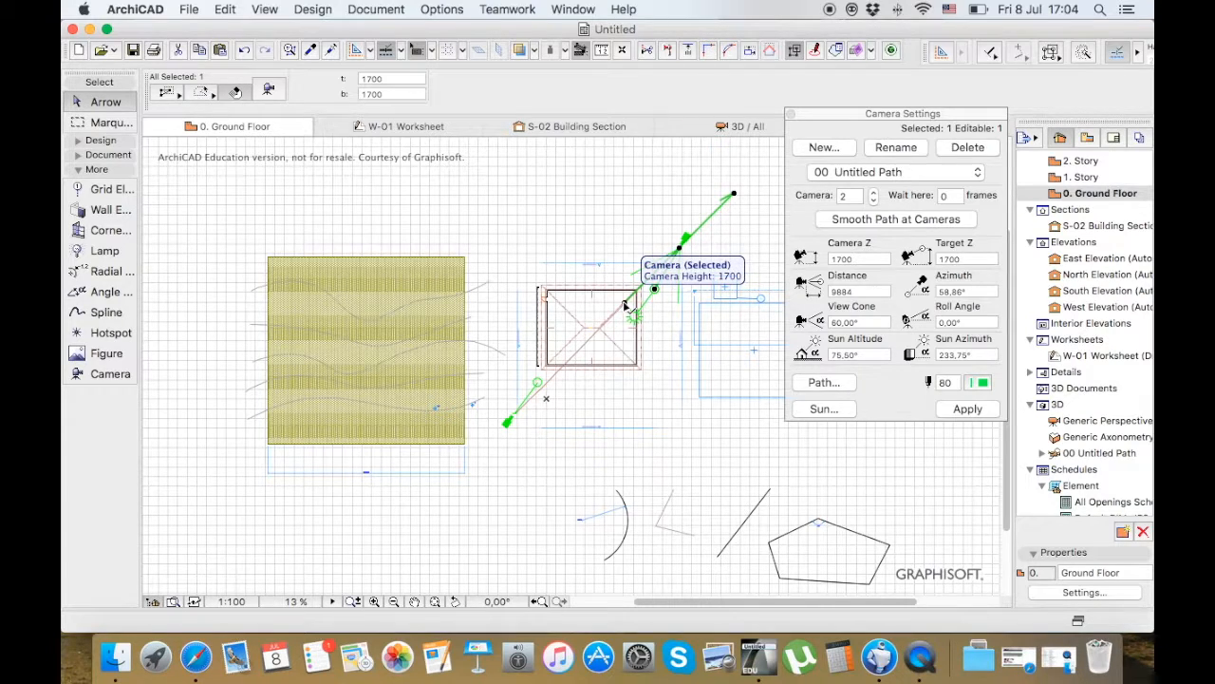
Stretch the second camera's path handle to curve the path around the building's upper-left side, apply the camera settings and close them
{"action": "left_click", "coordinate": [625, 304]}
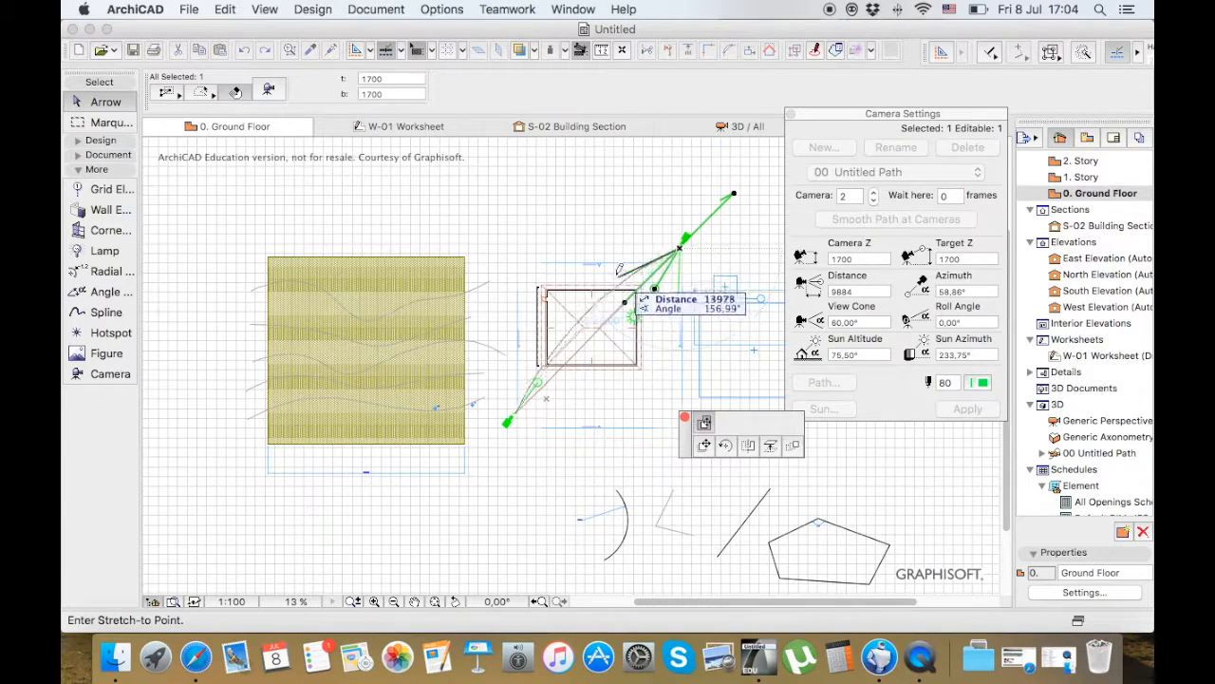
{"action": "left_click", "coordinate": [565, 225]}
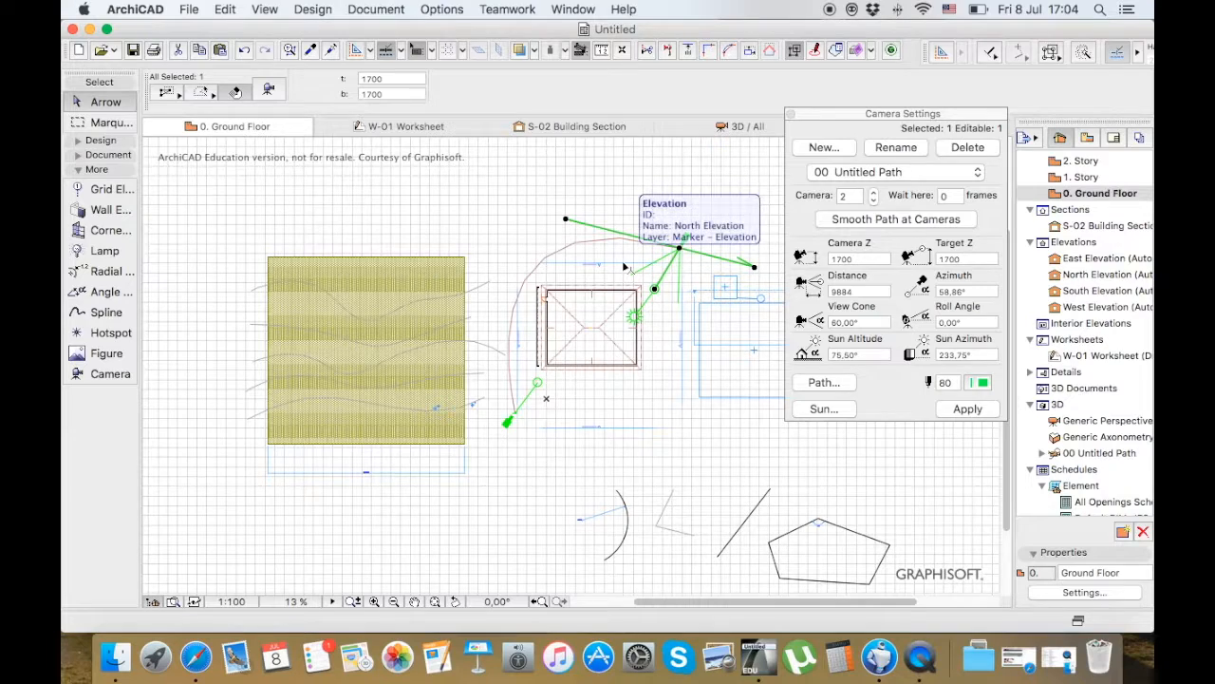
{"action": "left_click", "coordinate": [957, 410]}
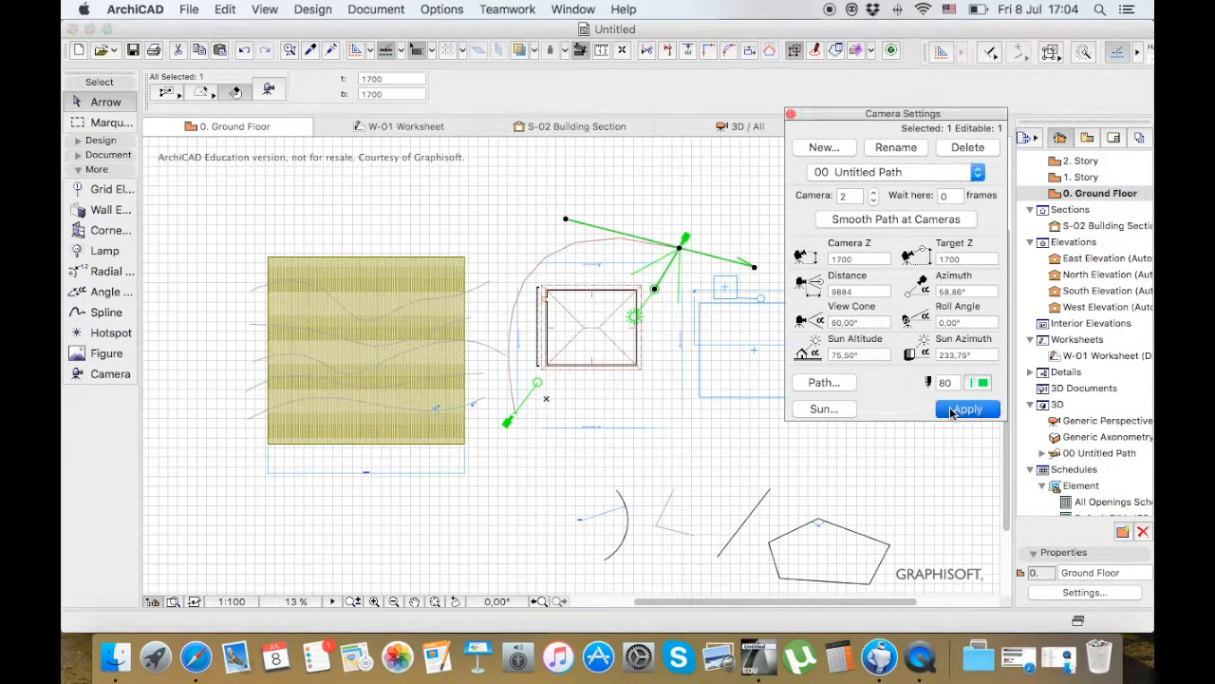
{"action": "left_click", "coordinate": [956, 411]}
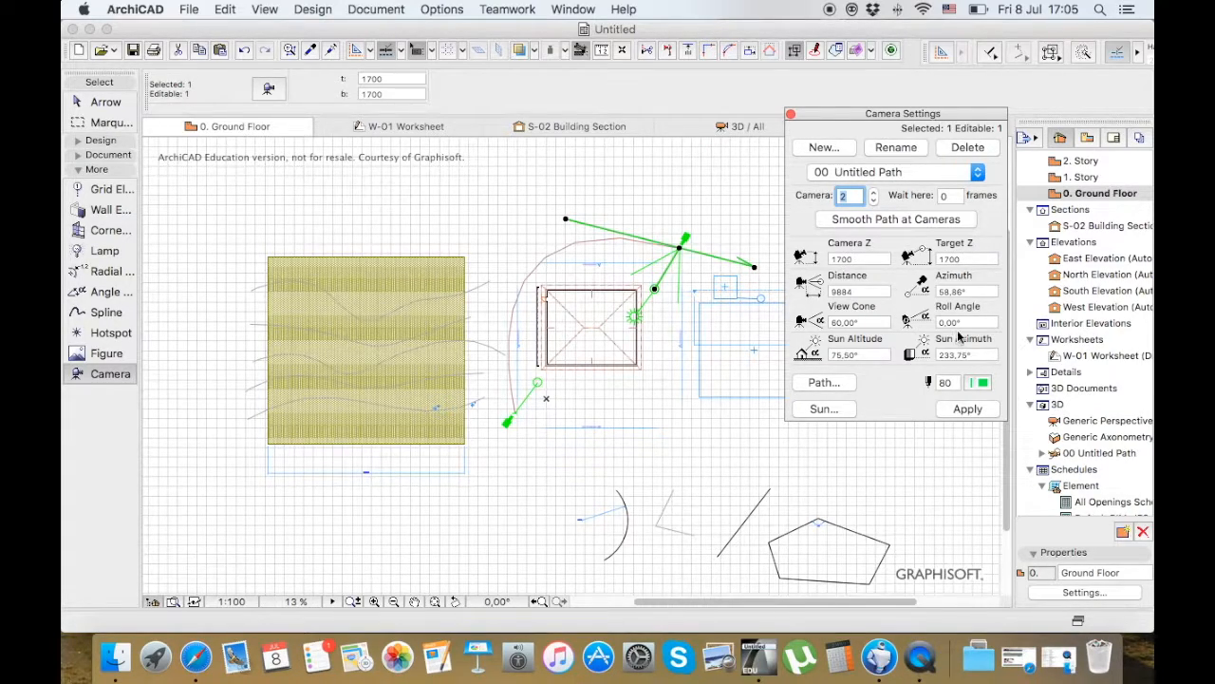
{"action": "left_click", "coordinate": [790, 114]}
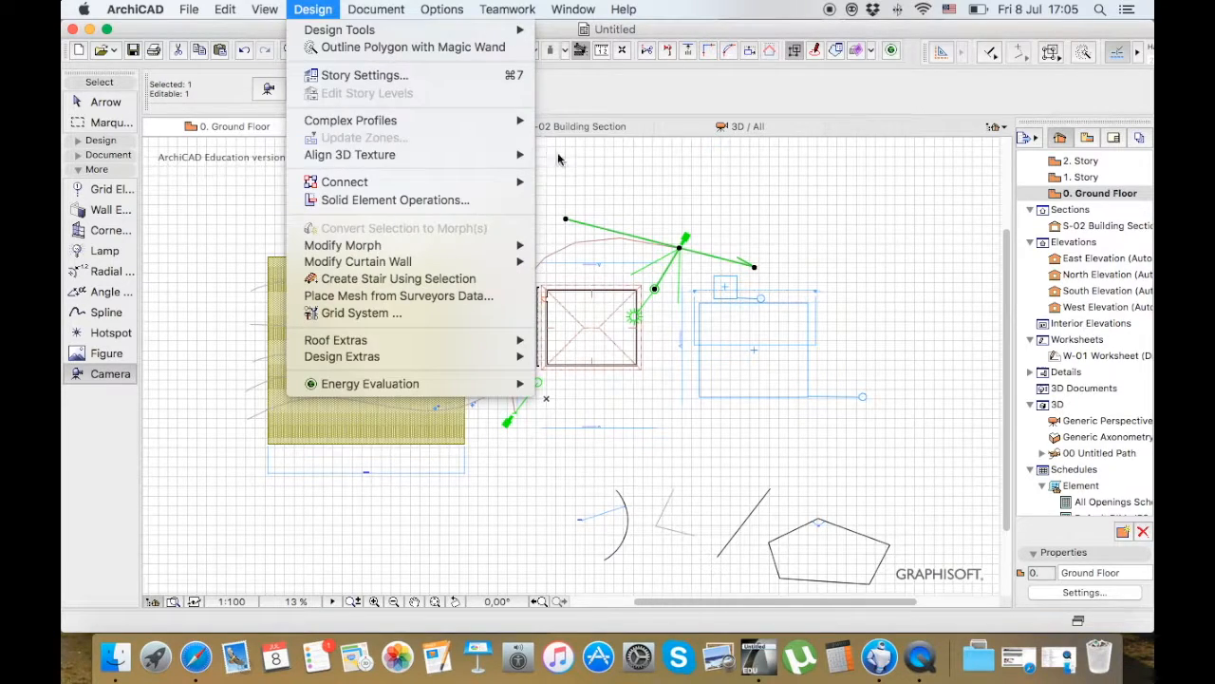
Create a fly-through of all frames from the camera path and save it to the Desktop as the MP4 movie "Untitled"
{"action": "left_click", "coordinate": [590, 171]}
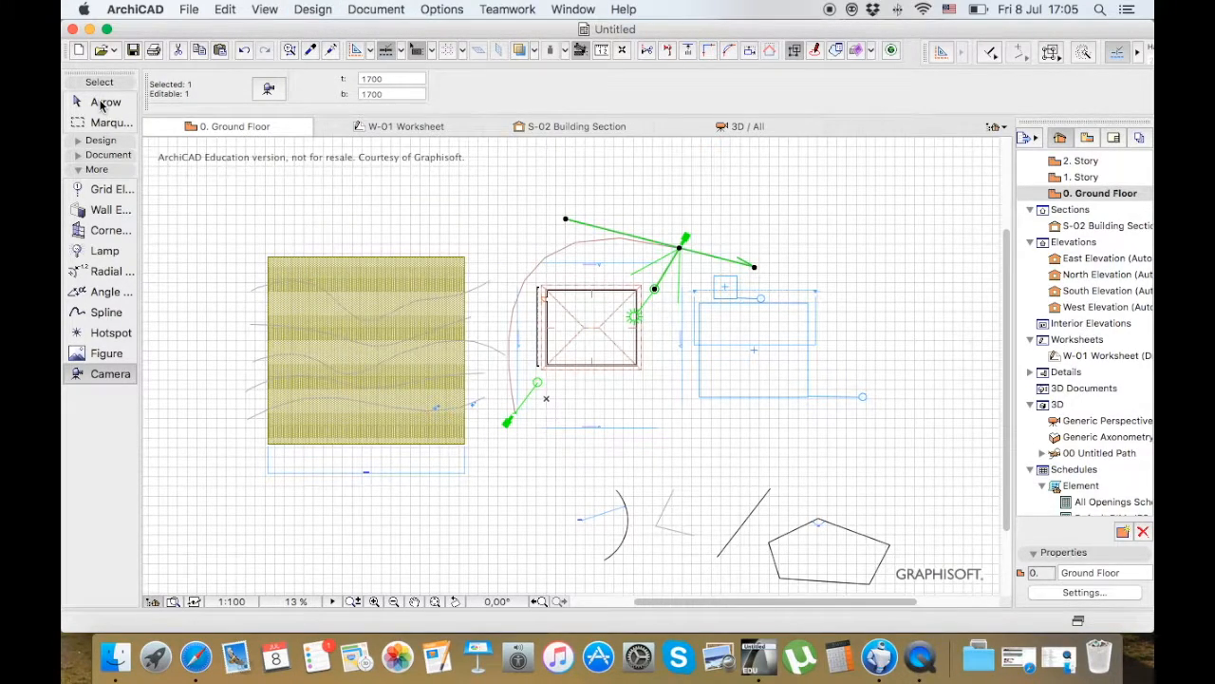
{"action": "left_click", "coordinate": [323, 10]}
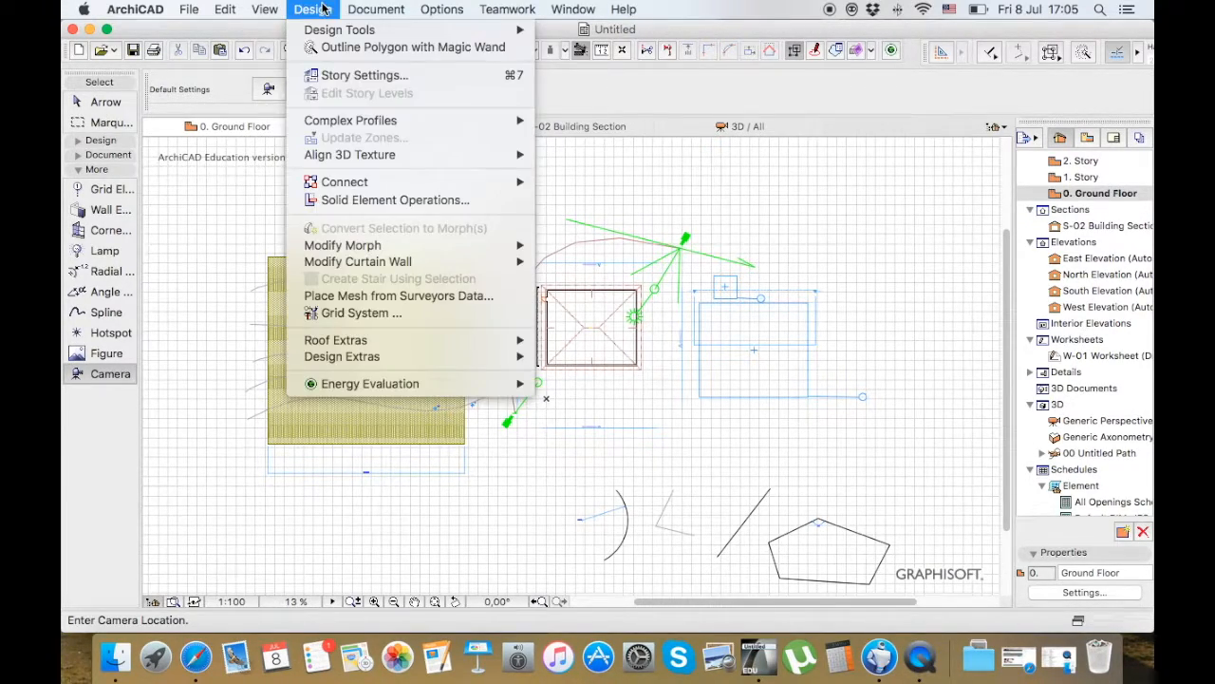
{"action": "mouse_move", "coordinate": [377, 10]}
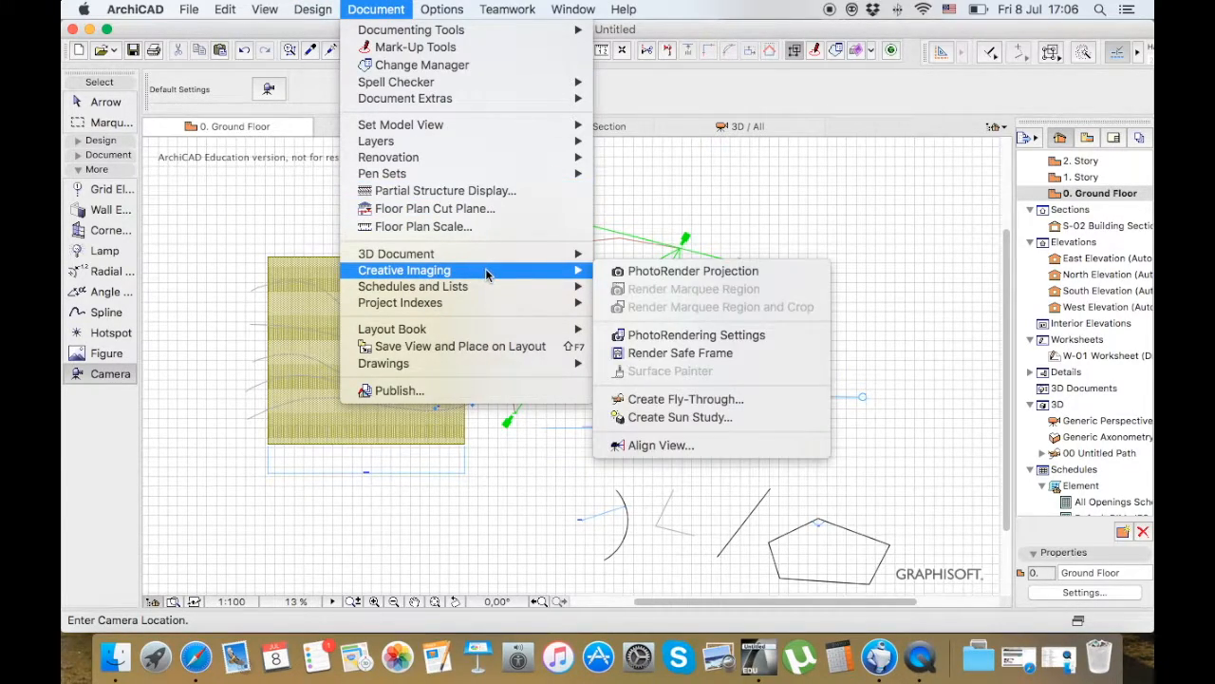
{"action": "mouse_move", "coordinate": [511, 279]}
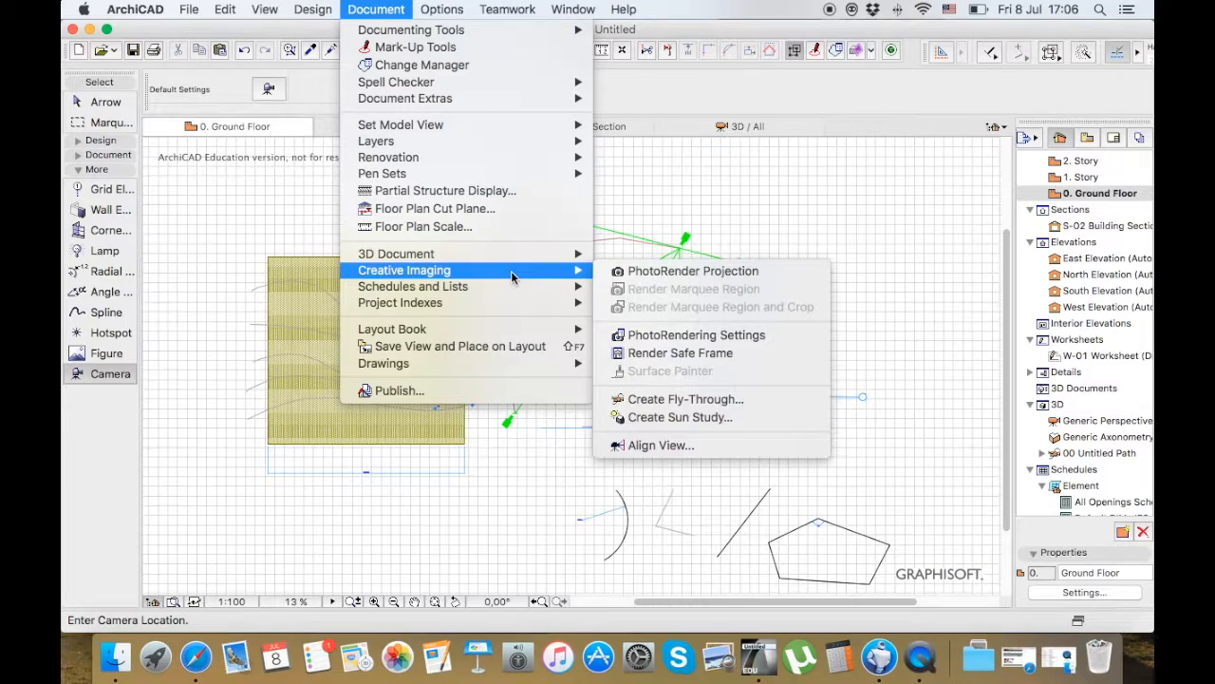
{"action": "left_click", "coordinate": [724, 399]}
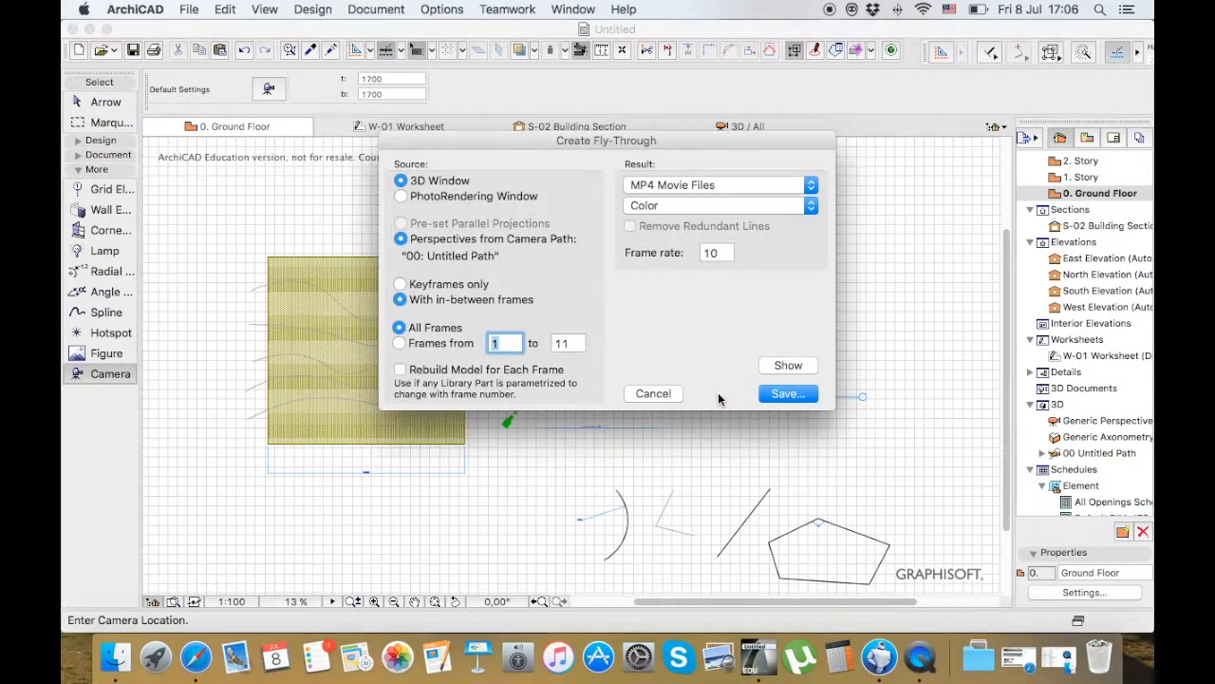
{"action": "left_click_drag", "start_coordinate": [622, 139], "coordinate": [555, 109]}
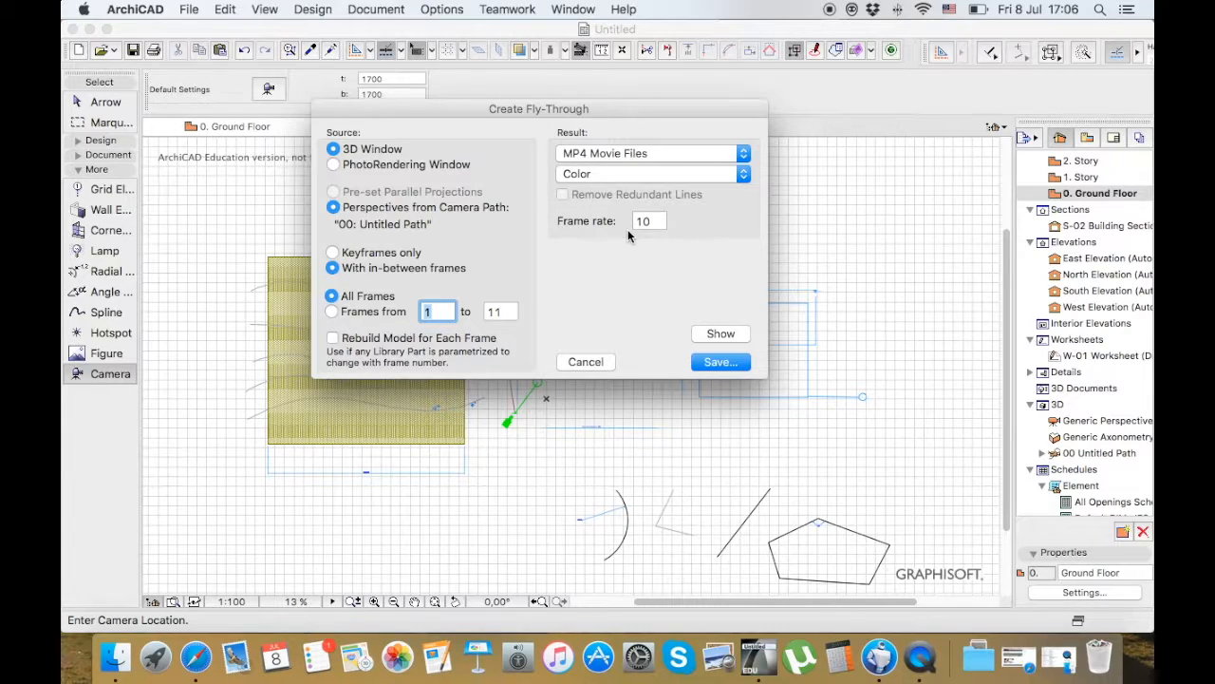
{"action": "left_click", "coordinate": [708, 362]}
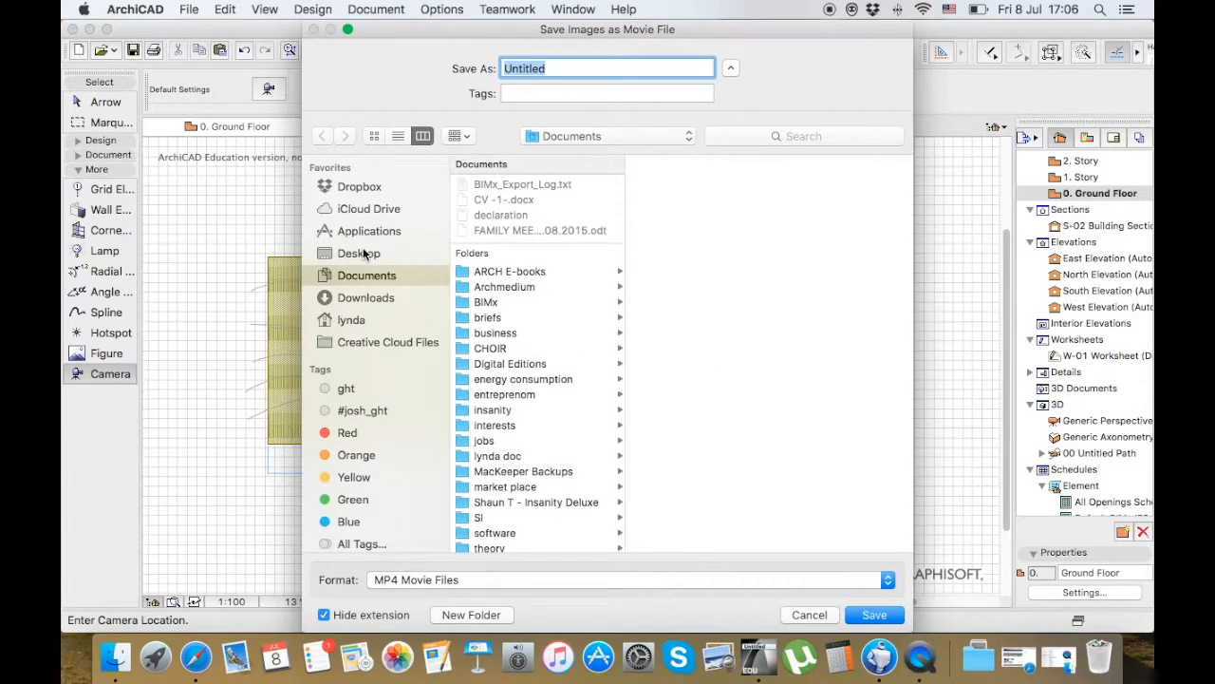
{"action": "left_click", "coordinate": [364, 252]}
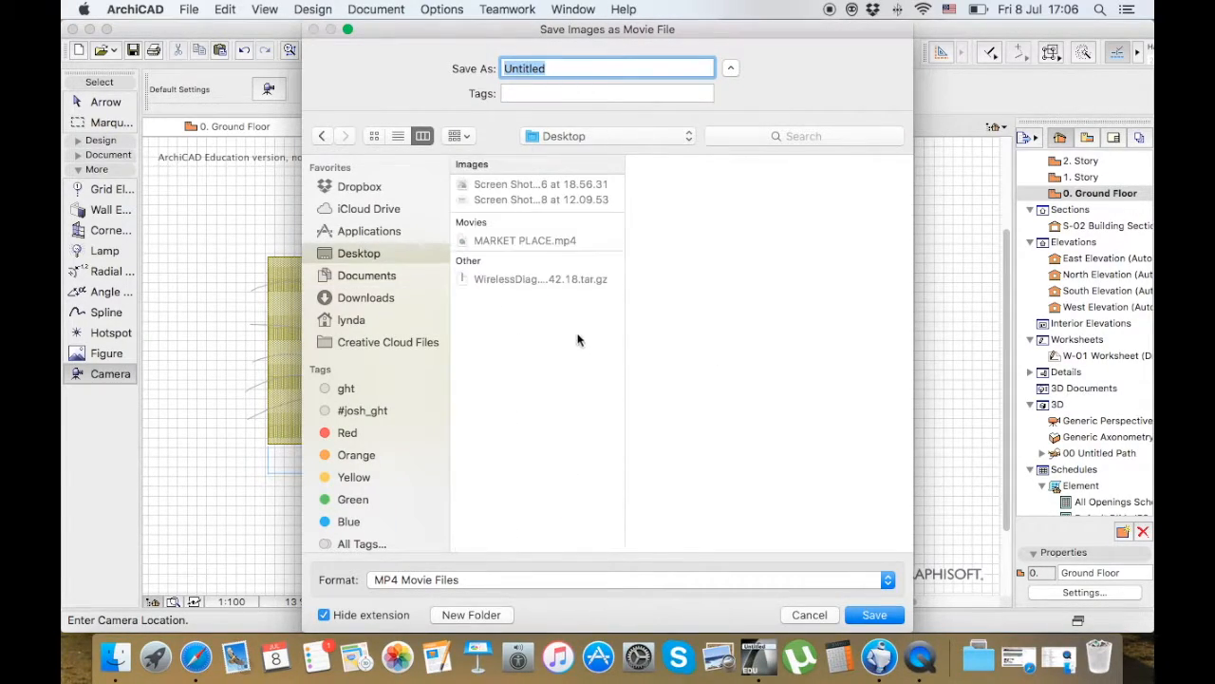
{"action": "left_click", "coordinate": [870, 614]}
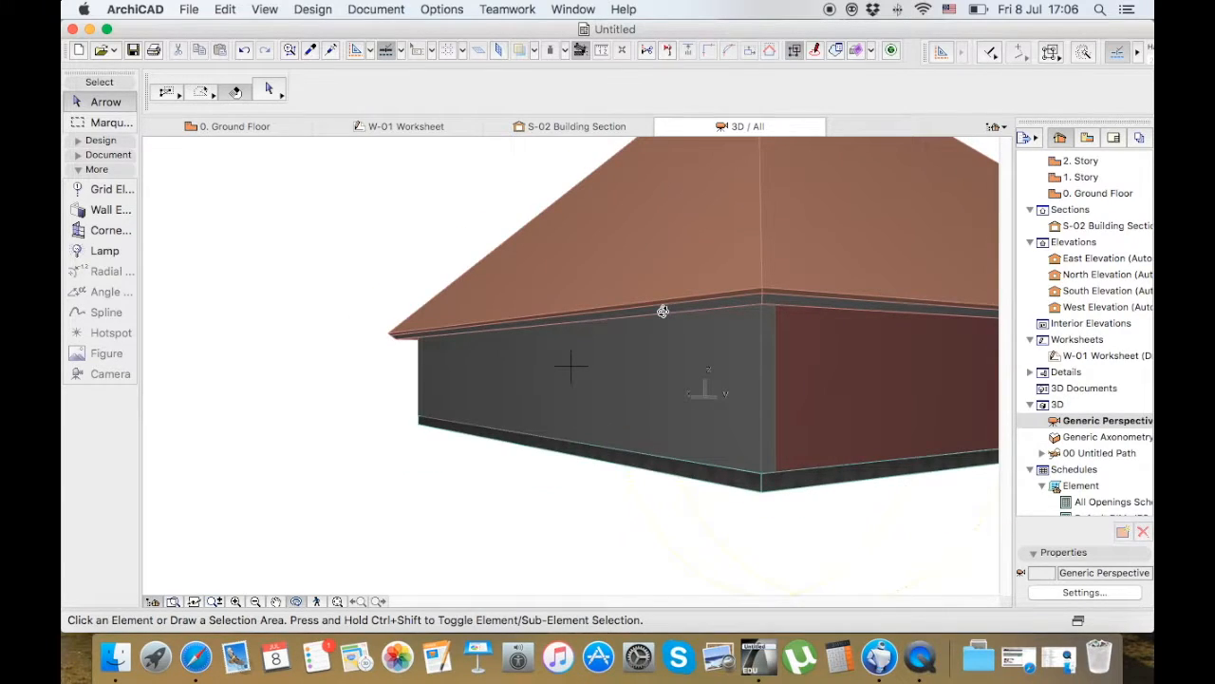
Minimize the project window, play Untitled.mp4 from the Desktop in VLC, and close the player window
{"action": "left_click", "coordinate": [90, 30]}
{"action": "mouse_move", "coordinate": [1099, 344]}
{"action": "left_click", "coordinate": [1099, 344]}
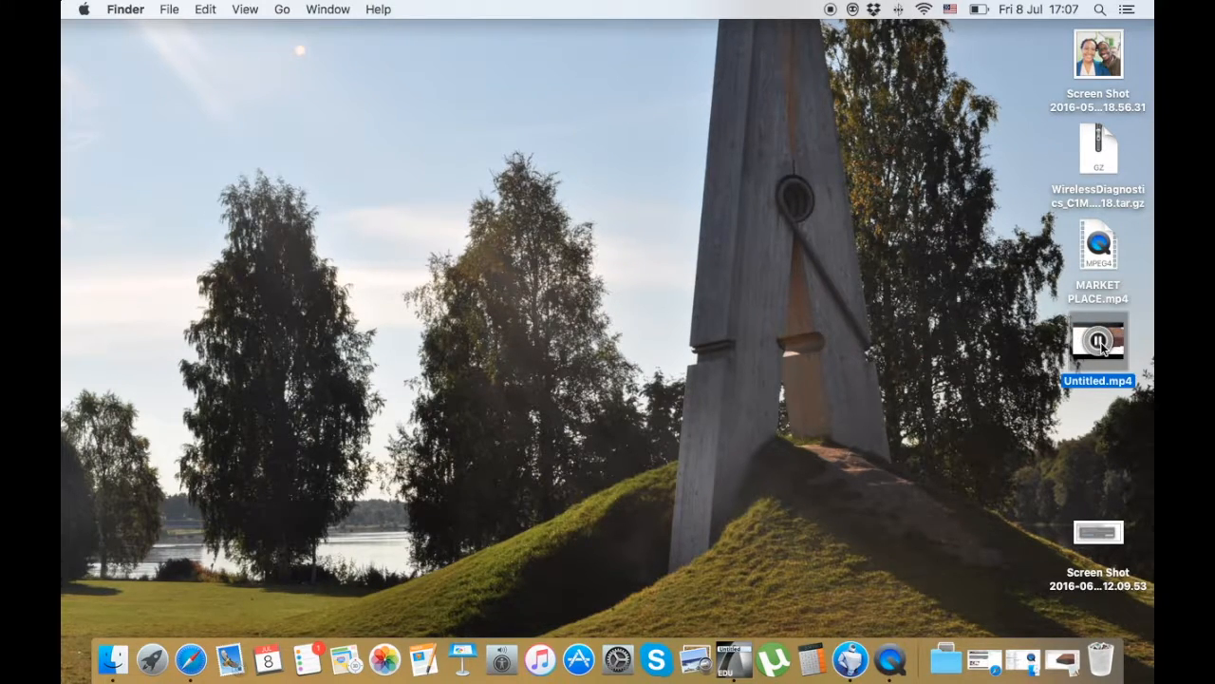
{"action": "mouse_move", "coordinate": [1093, 347]}
{"action": "right_click", "coordinate": [1078, 351]}
{"action": "mouse_move", "coordinate": [954, 293]}
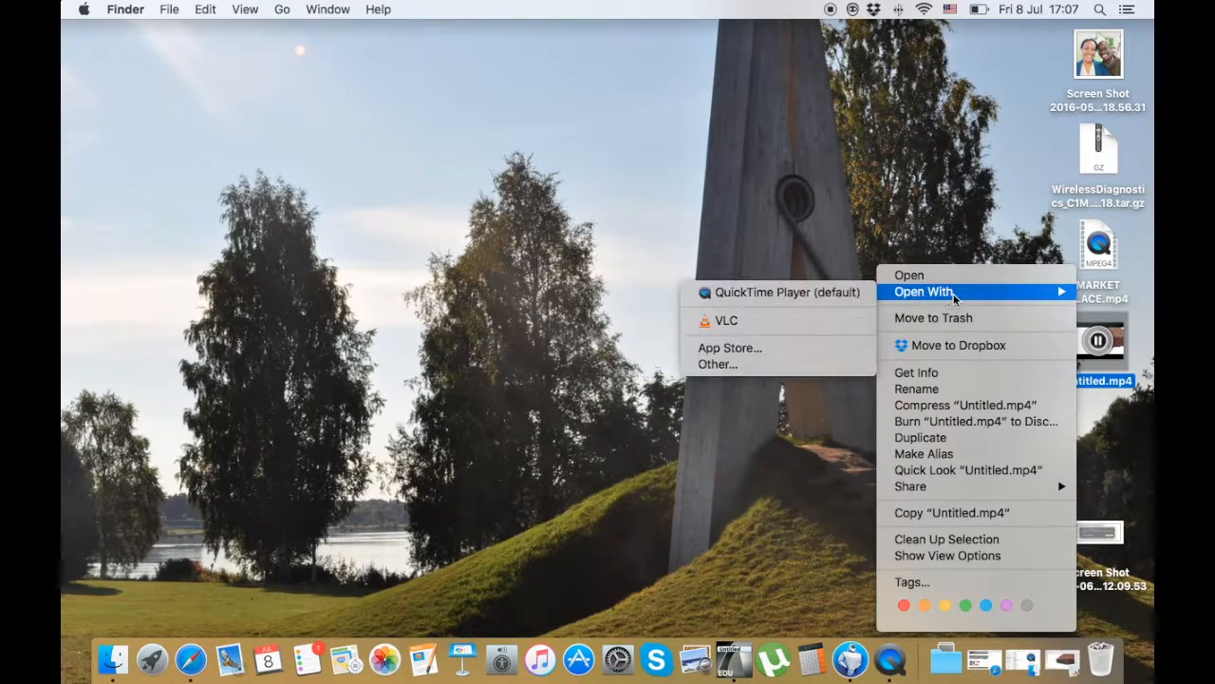
{"action": "left_click", "coordinate": [791, 320]}
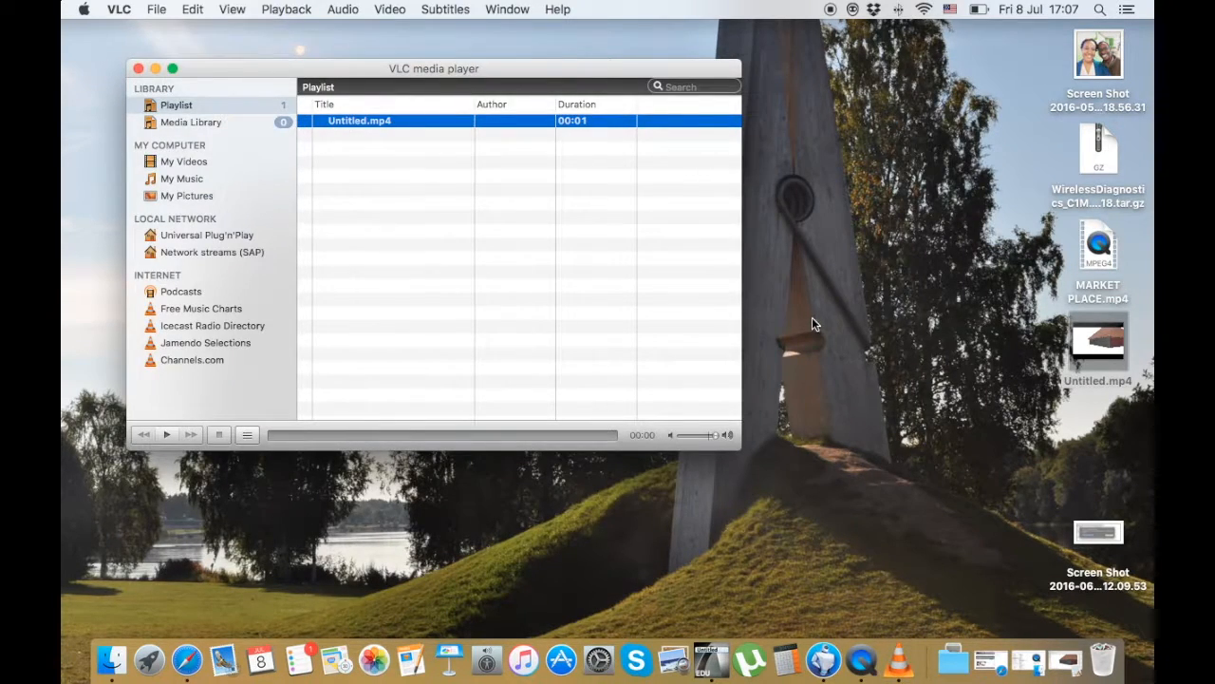
{"action": "double_click", "coordinate": [366, 122]}
{"action": "left_click", "coordinate": [141, 70]}
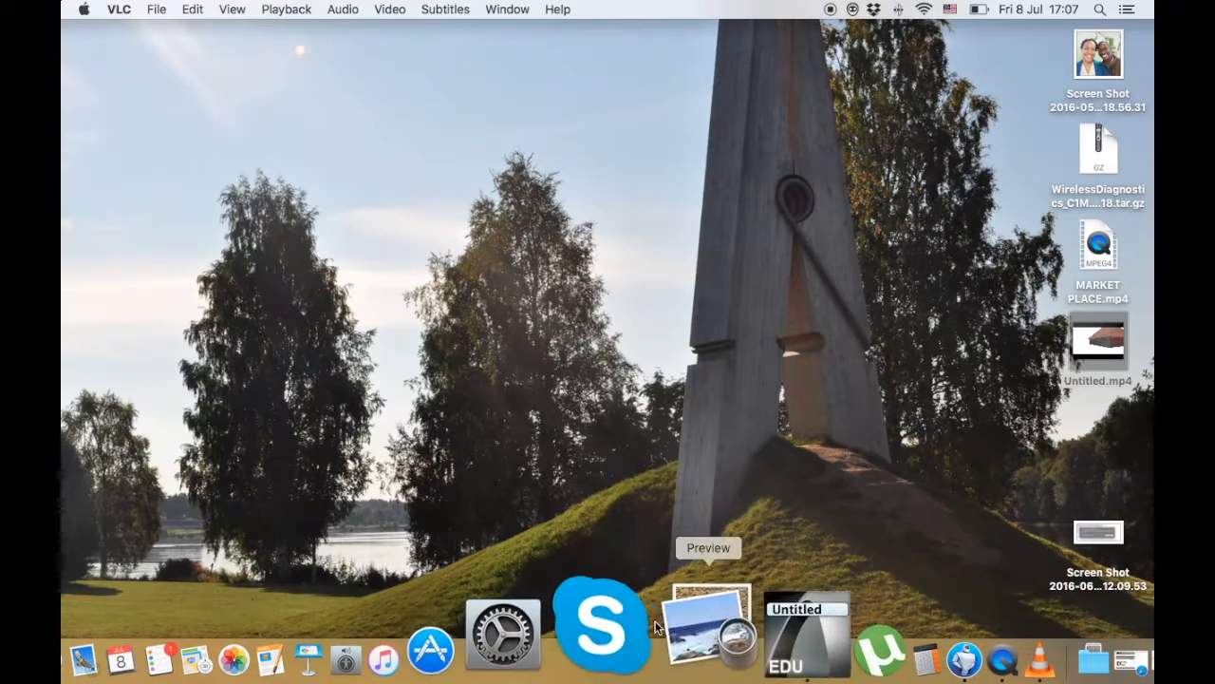
Switch back to ArchiCAD, orbit around the building in 3D, and return to the ground floor plan
{"action": "left_click", "coordinate": [728, 619]}
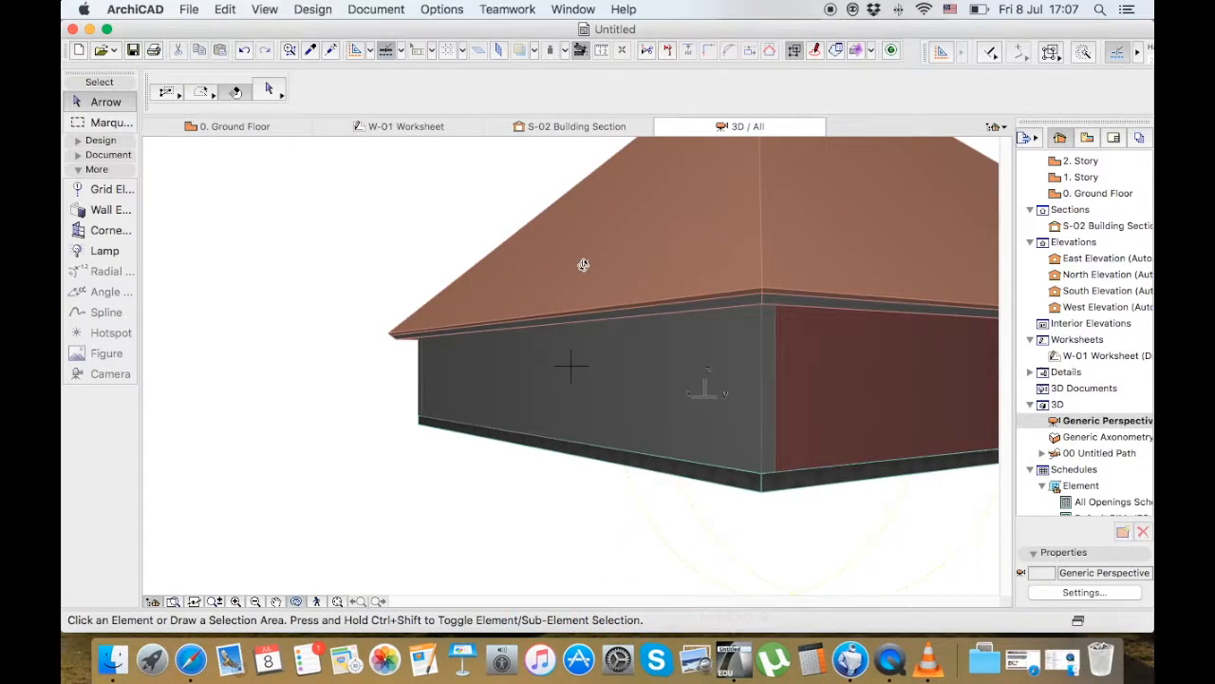
{"action": "left_click_drag", "start_coordinate": [734, 294], "coordinate": [715, 344]}
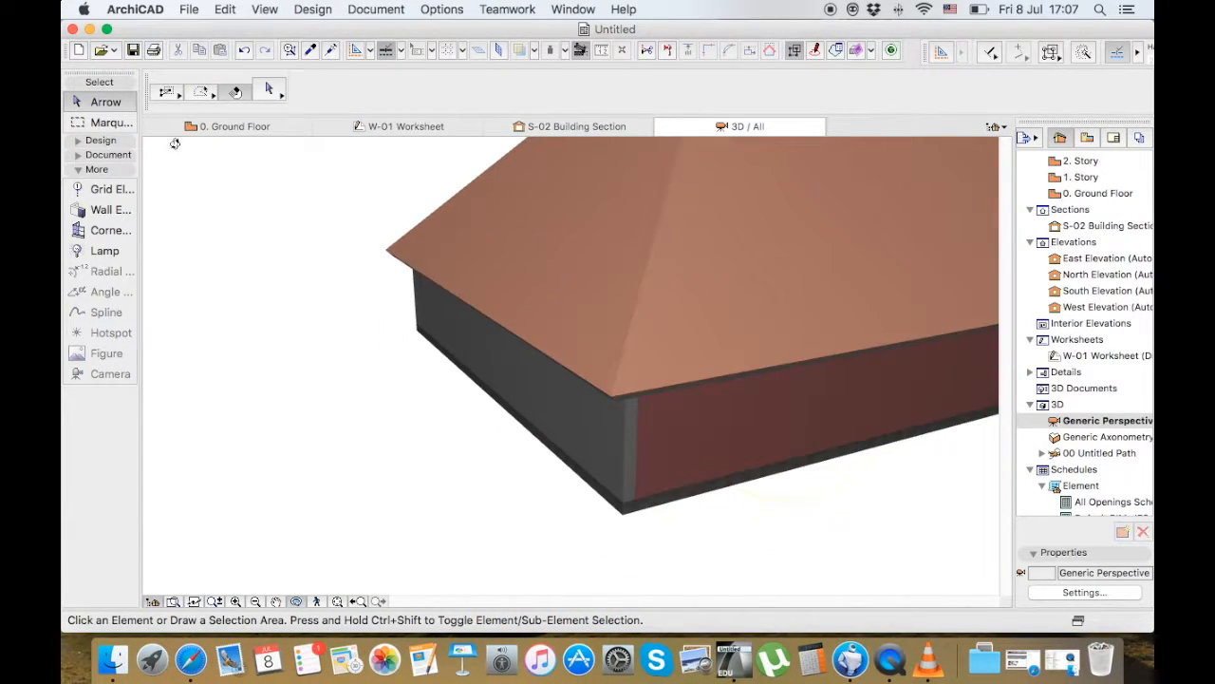
{"action": "left_click", "coordinate": [212, 129]}
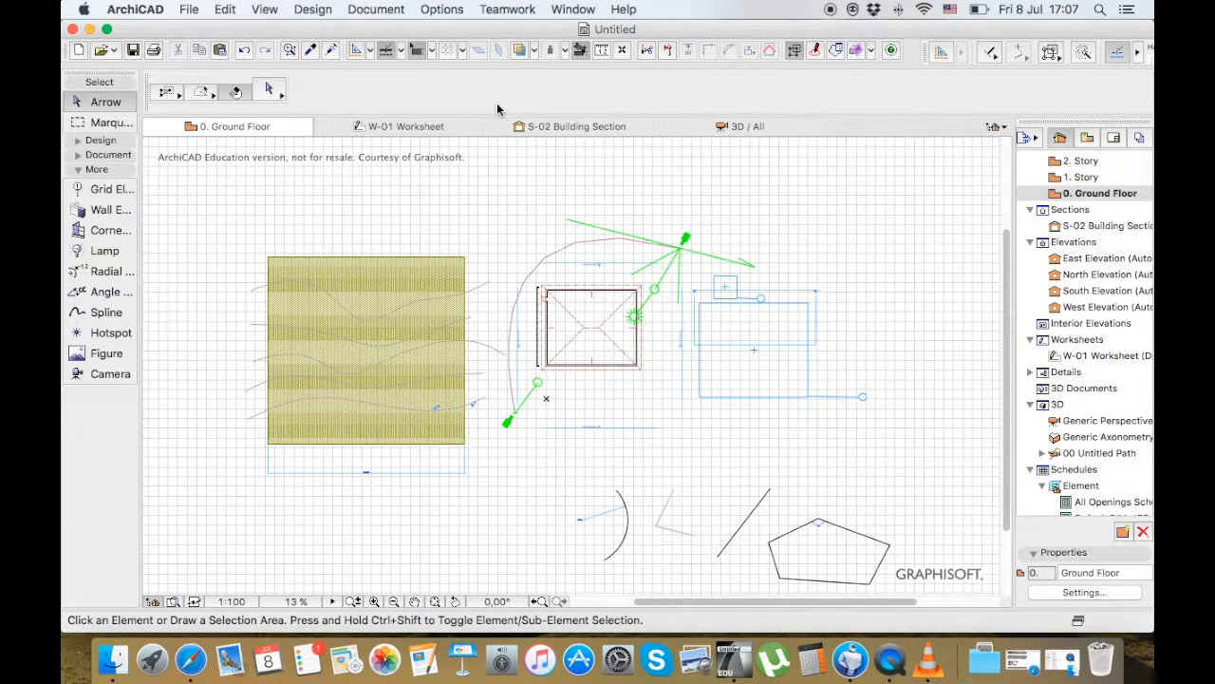
Measure the perimeter and area of the small building's roof outline corner by corner, and end the measurement
{"action": "left_click", "coordinate": [601, 50]}
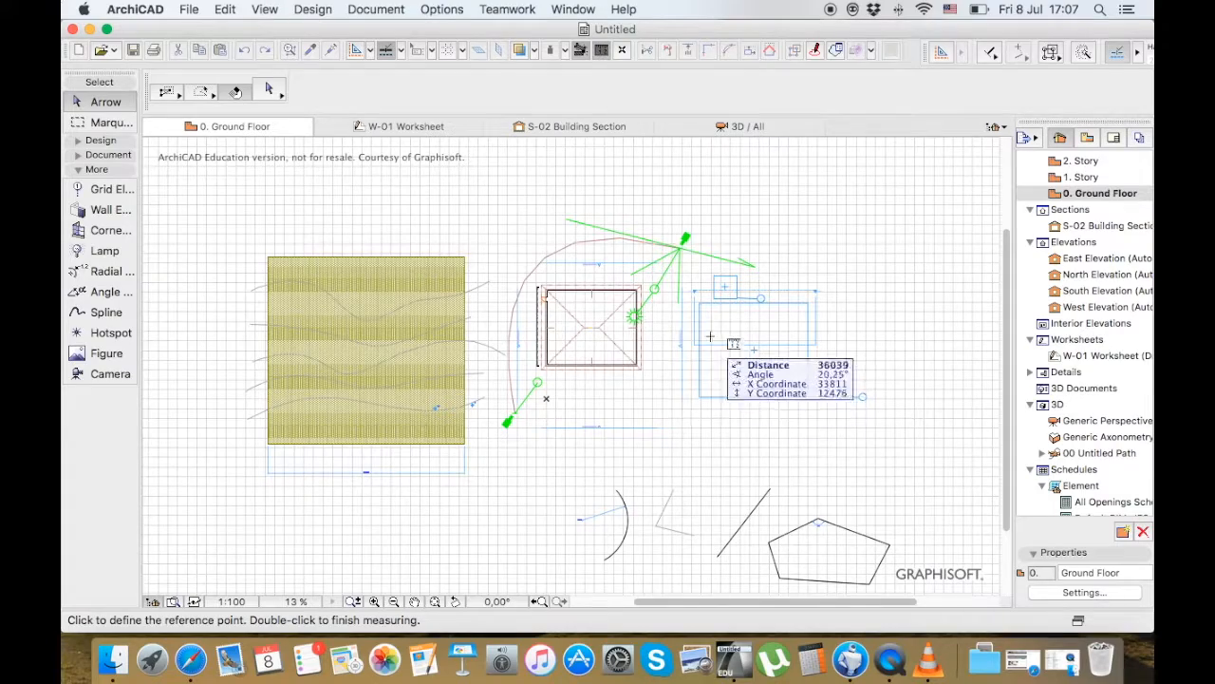
{"action": "scroll", "coordinate": [645, 314], "scroll_direction": "down", "scroll_amount": 3}
{"action": "scroll", "coordinate": [646, 314], "scroll_direction": "up", "scroll_amount": 3}
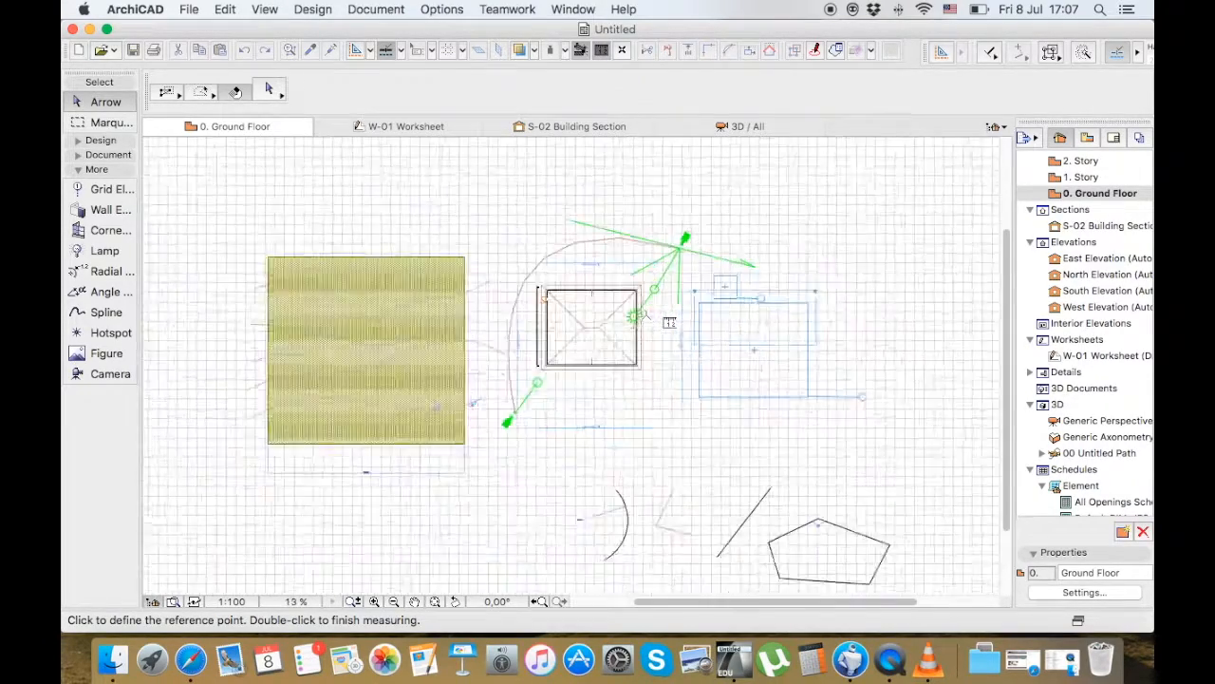
{"action": "scroll", "coordinate": [642, 316], "scroll_direction": "up", "scroll_amount": 5}
{"action": "left_click", "coordinate": [628, 188]}
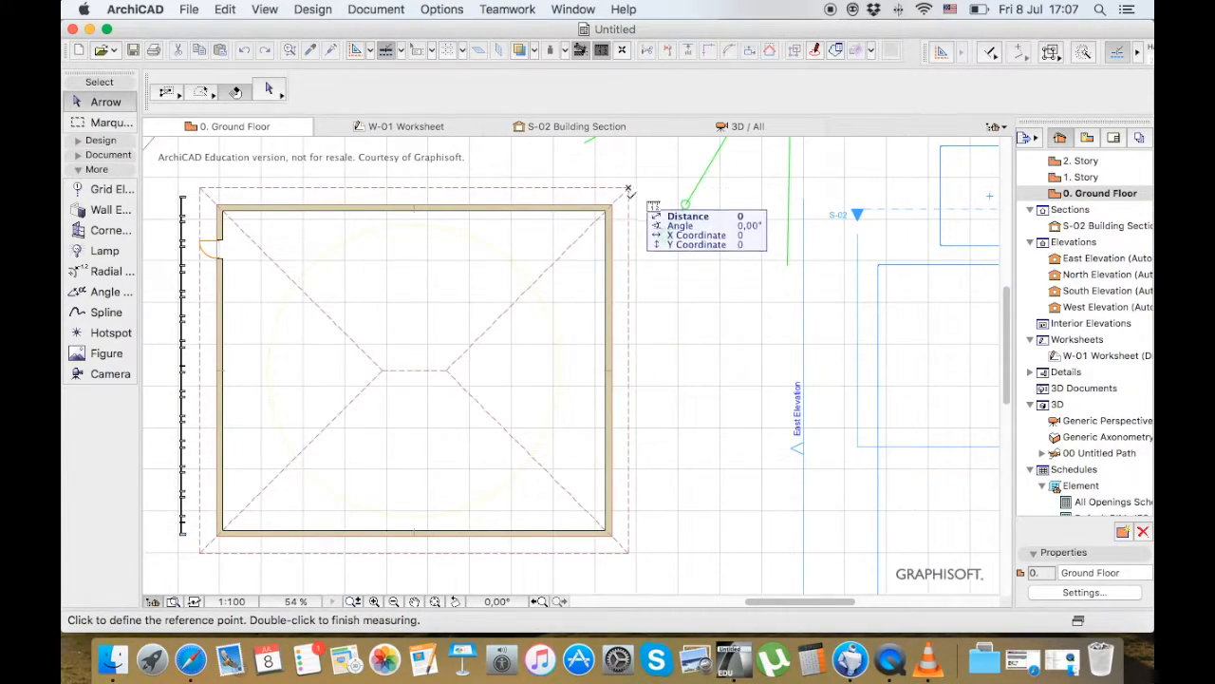
{"action": "left_click", "coordinate": [628, 551]}
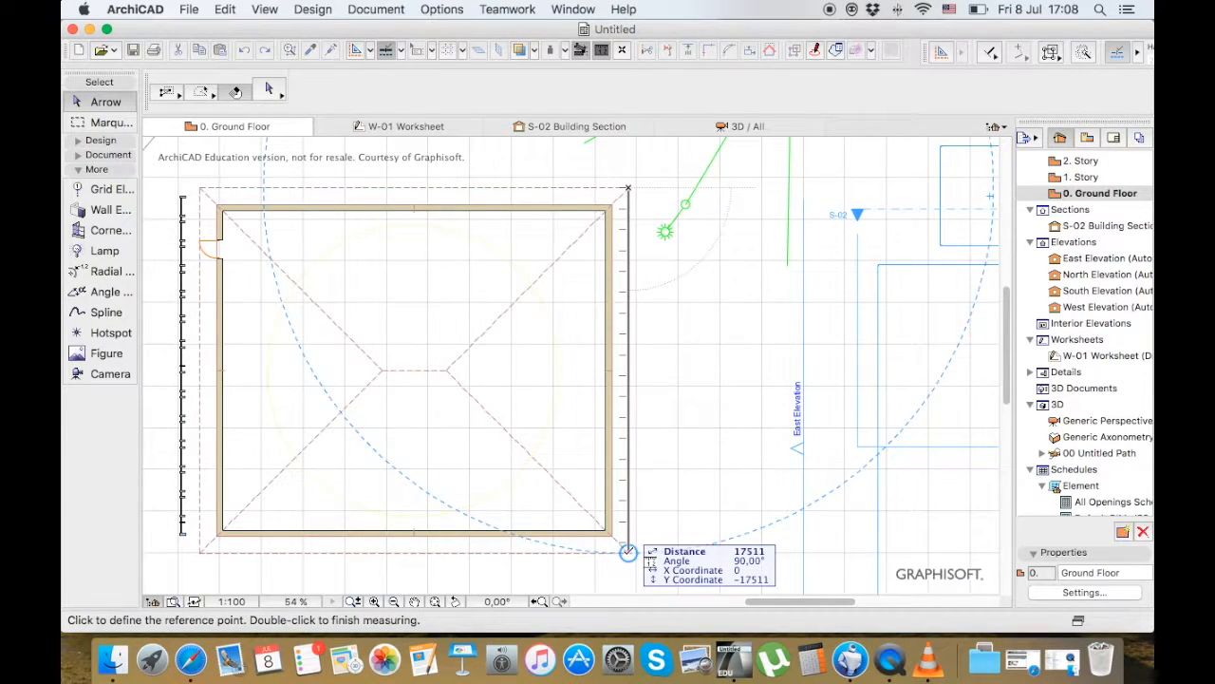
{"action": "left_click", "coordinate": [200, 551]}
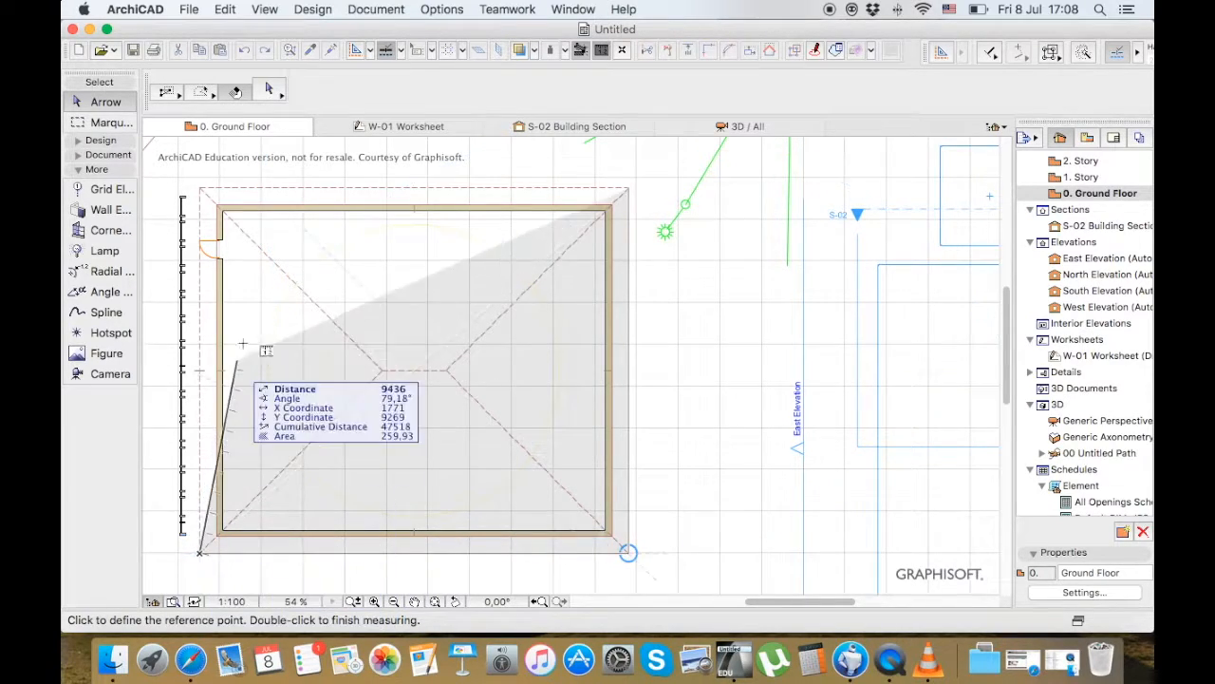
{"action": "left_click", "coordinate": [200, 186]}
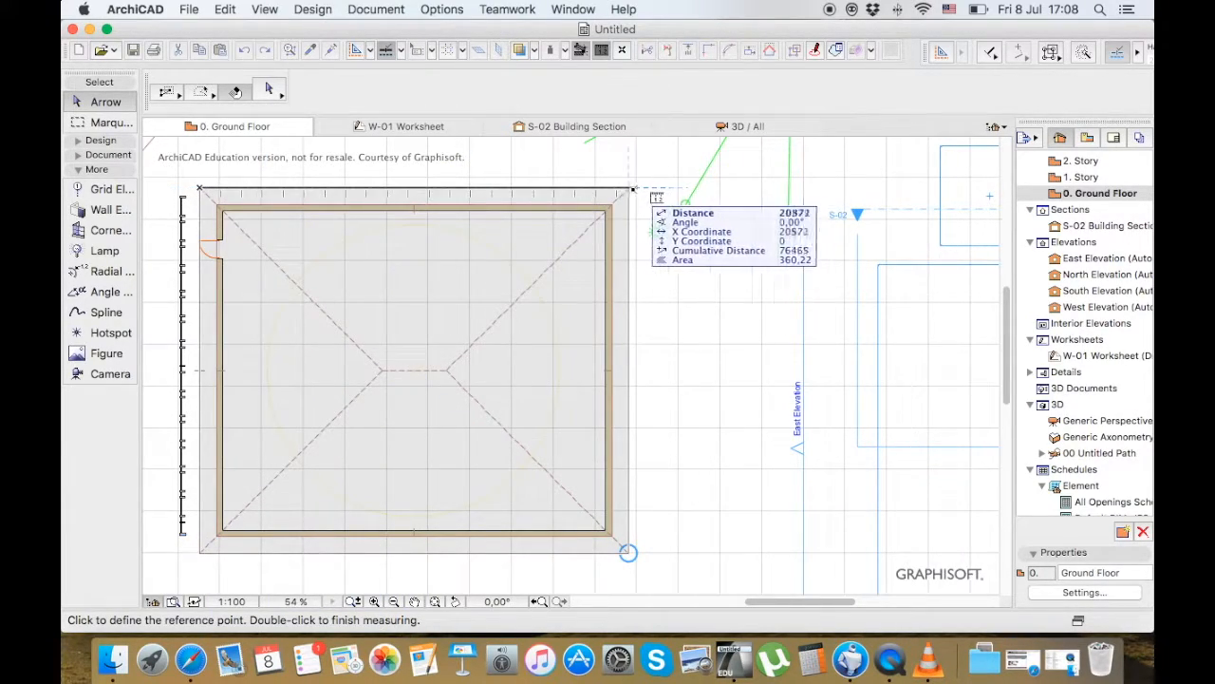
{"action": "left_click", "coordinate": [630, 187]}
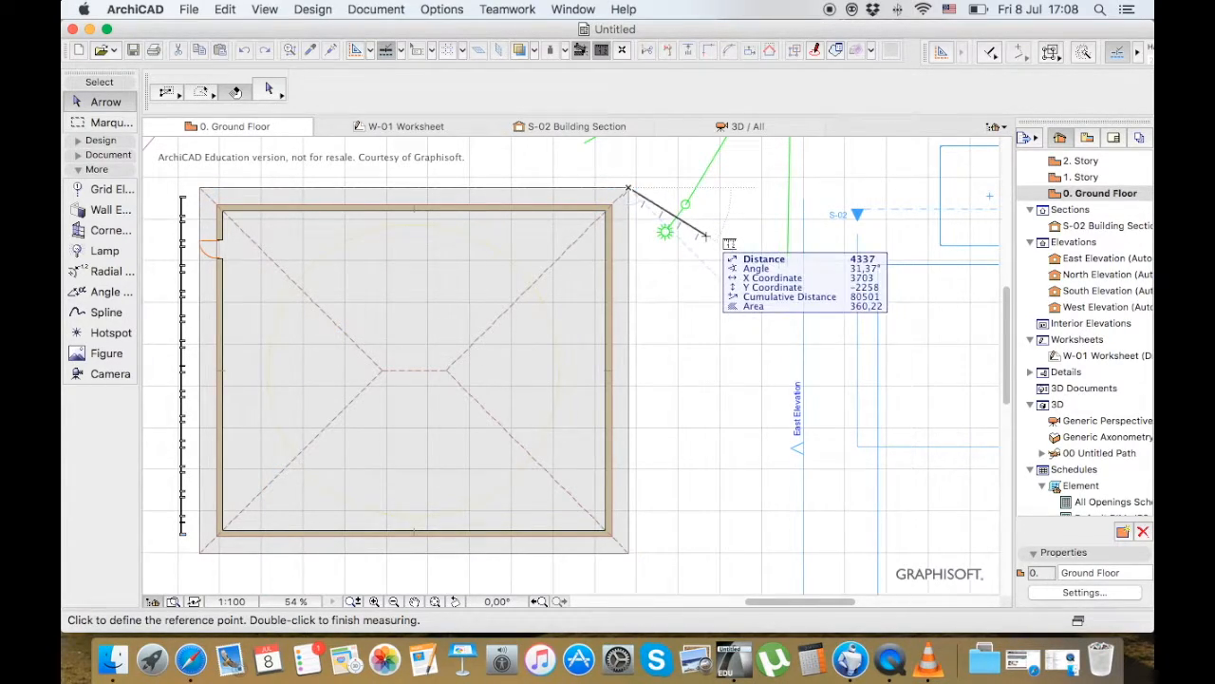
{"action": "key", "text": "Escape"}
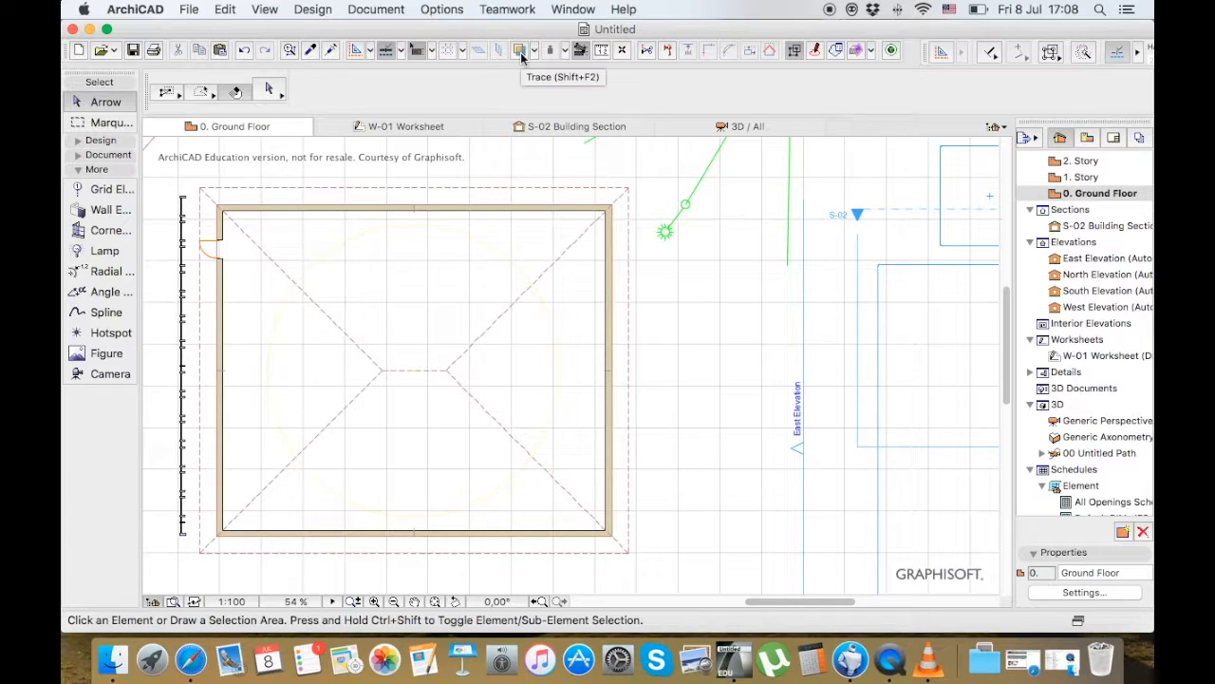
View the floor plans of 1. Story and 2. Story to compare the building at each level
{"action": "scroll", "coordinate": [329, 214], "scroll_direction": "down", "scroll_amount": 5}
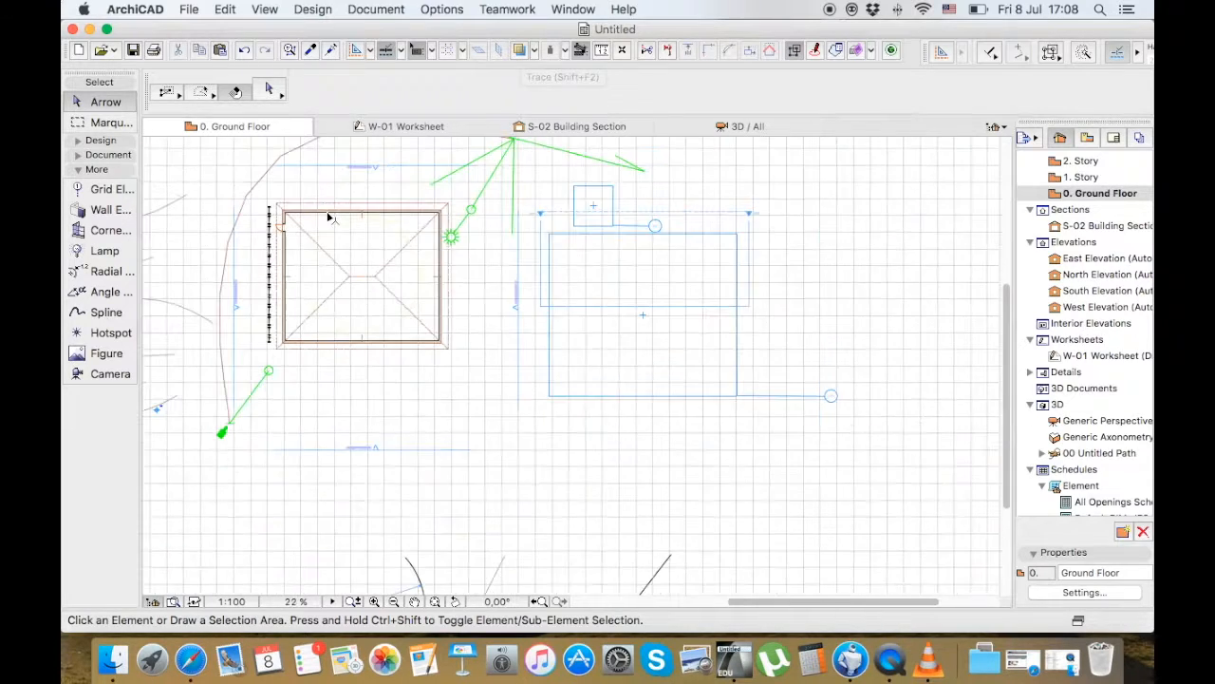
{"action": "left_click", "coordinate": [1104, 177]}
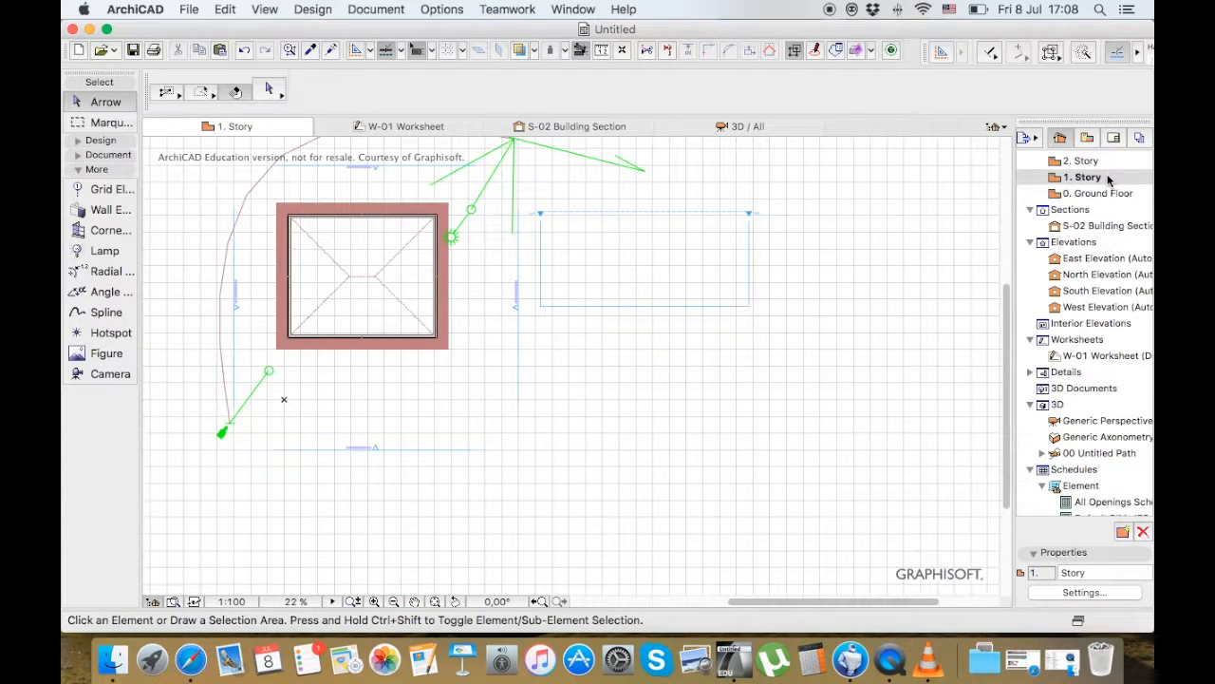
{"action": "left_click", "coordinate": [1092, 162]}
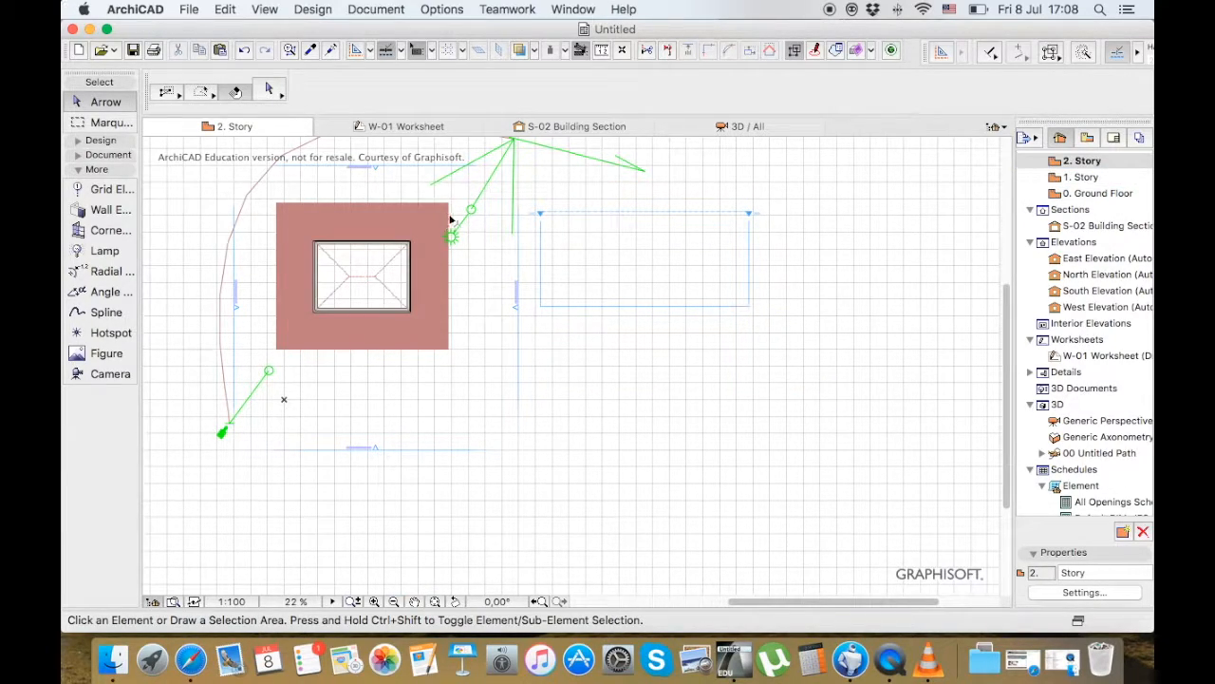
Set the pitch of the small building's roof to 28° in its selection settings
{"action": "left_click", "coordinate": [412, 246]}
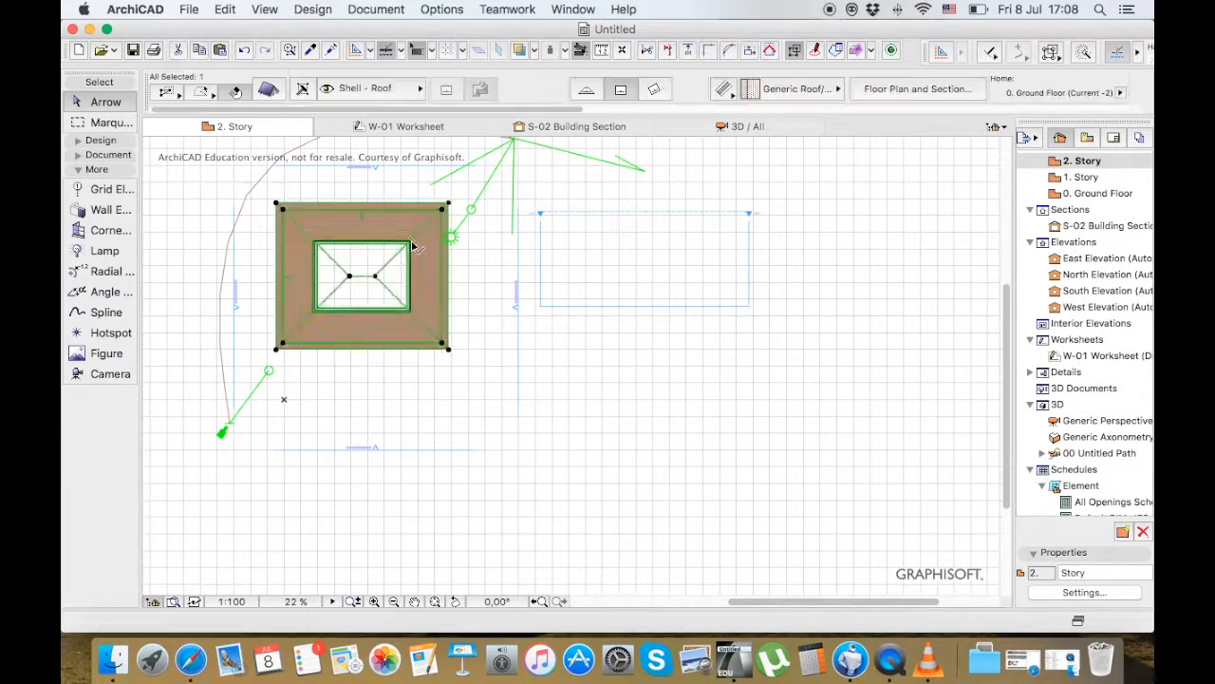
{"action": "left_click", "coordinate": [268, 90]}
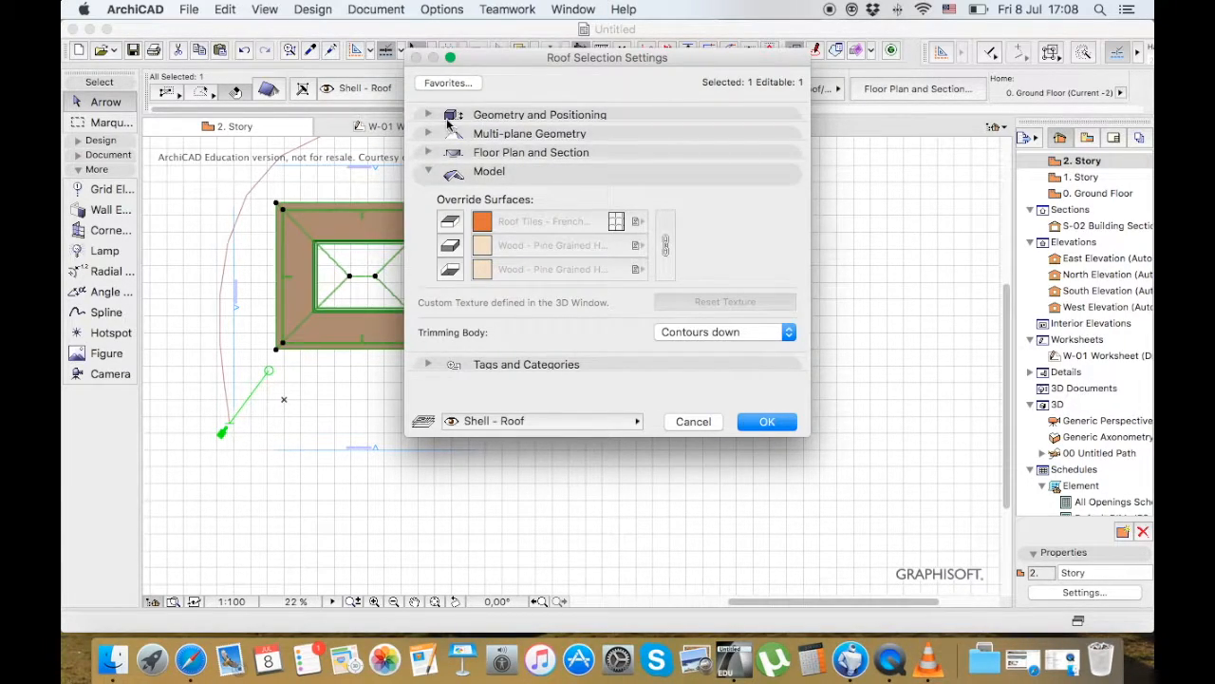
{"action": "left_click", "coordinate": [448, 116]}
{"action": "left_click", "coordinate": [780, 252]}
{"action": "type", "text": "2"}
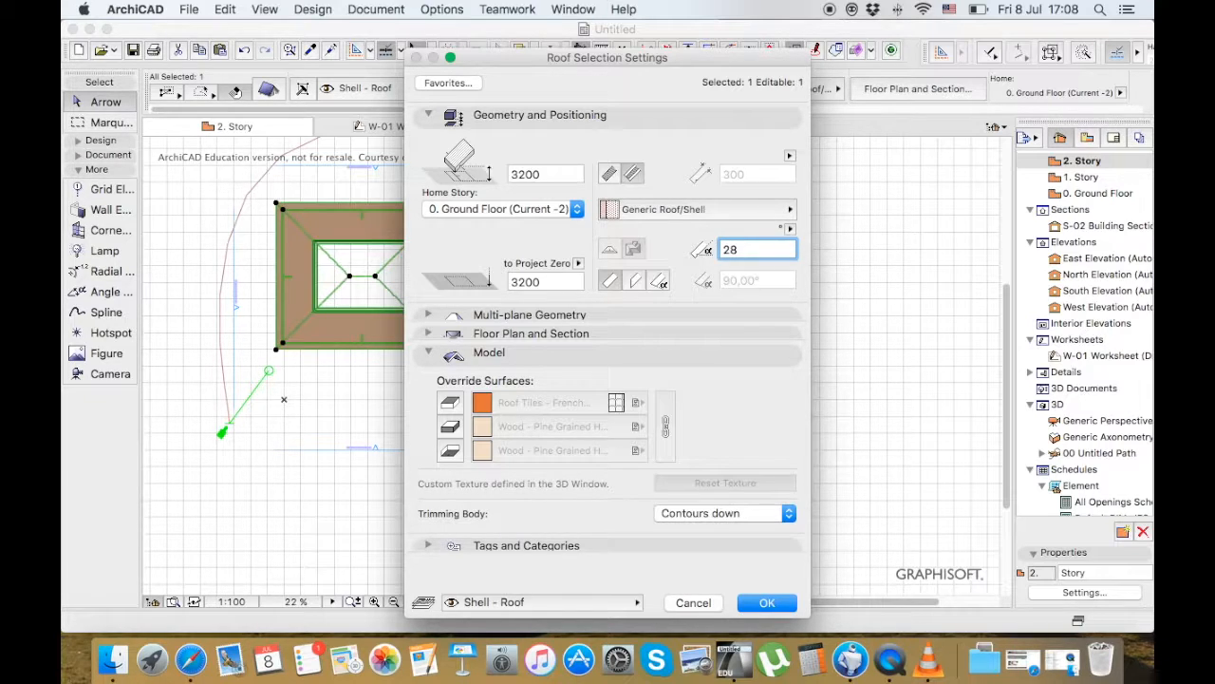
{"action": "type", "text": "8"}
{"action": "key", "text": "Return"}
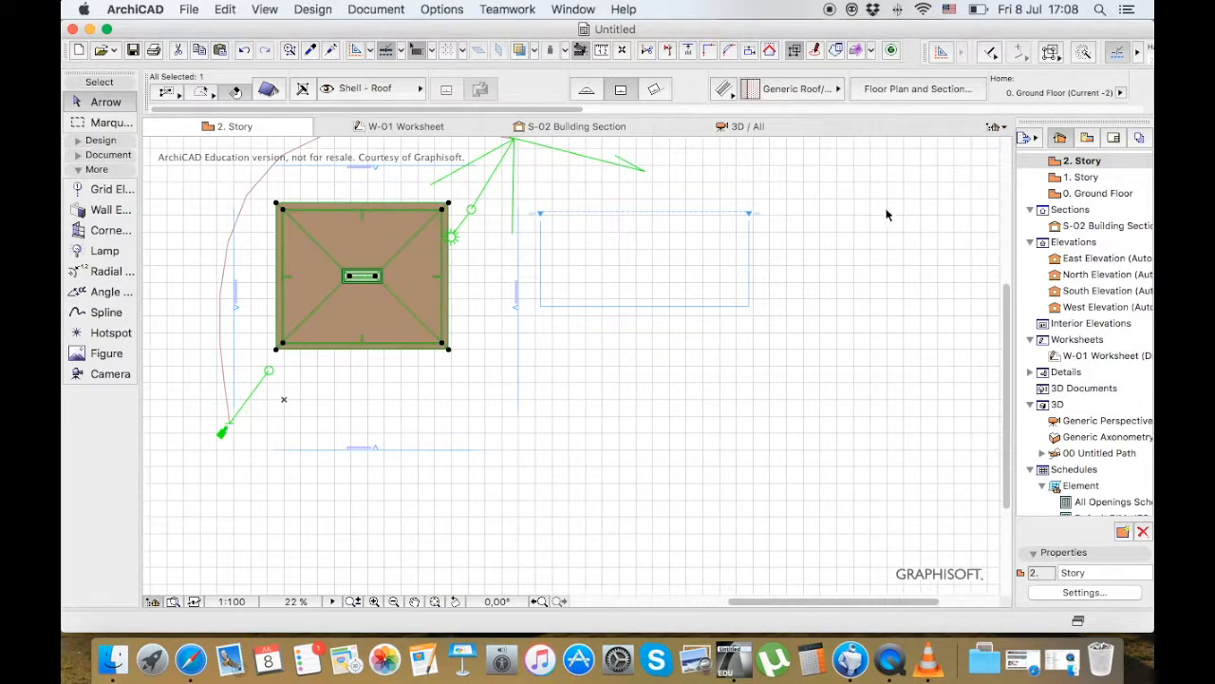
Compare the Ground Floor plan with 1. Story, and delete the building's roof in the 1. Story plan
{"action": "left_click", "coordinate": [1077, 195]}
{"action": "double_click", "coordinate": [1078, 196]}
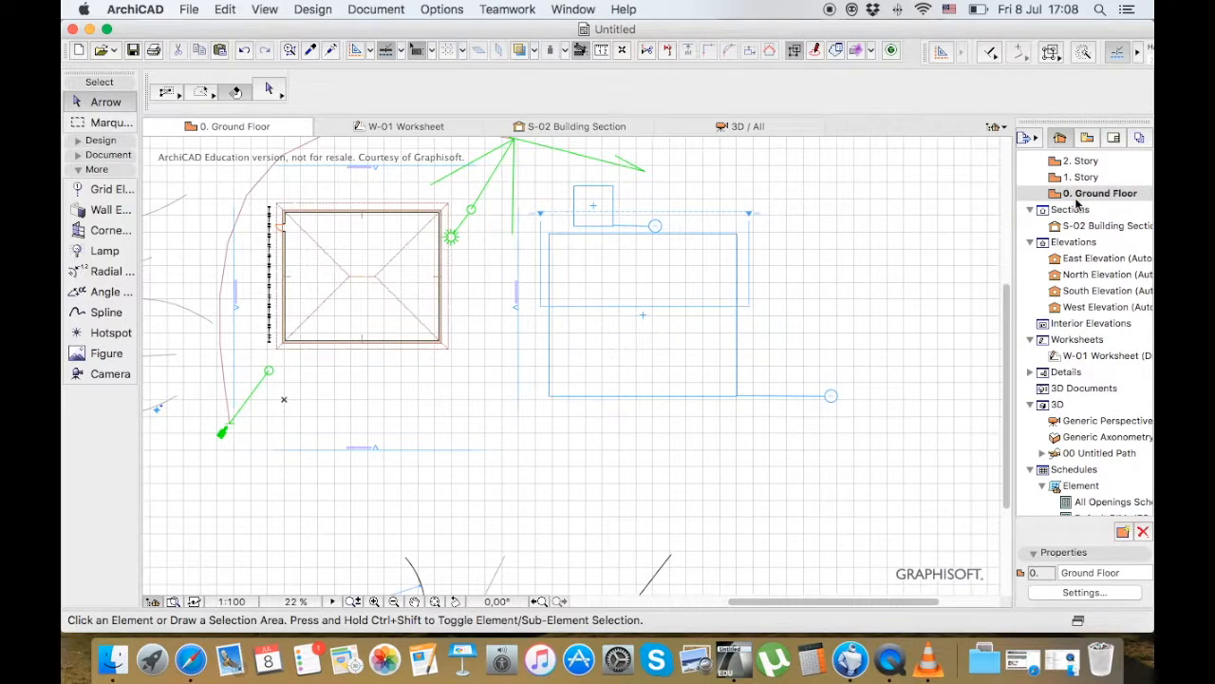
{"action": "left_click", "coordinate": [1078, 194]}
{"action": "double_click", "coordinate": [1080, 179]}
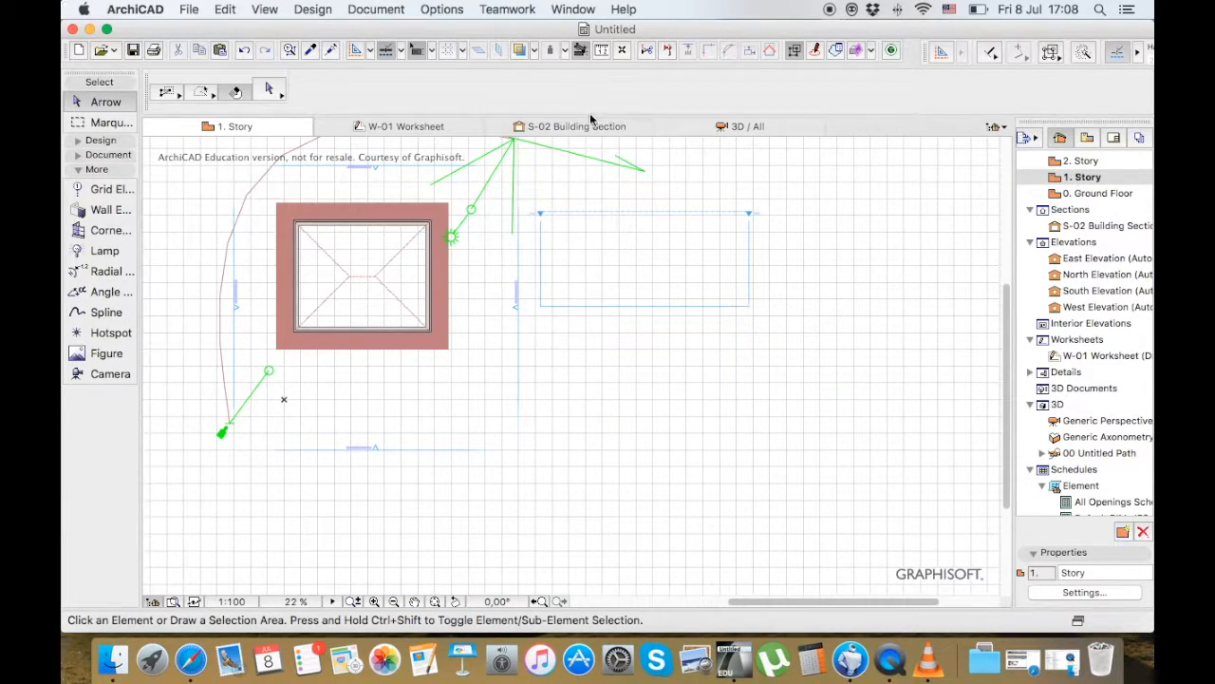
{"action": "scroll", "coordinate": [339, 281], "scroll_direction": "down", "scroll_amount": 3}
{"action": "scroll", "coordinate": [339, 281], "scroll_direction": "up", "scroll_amount": 4}
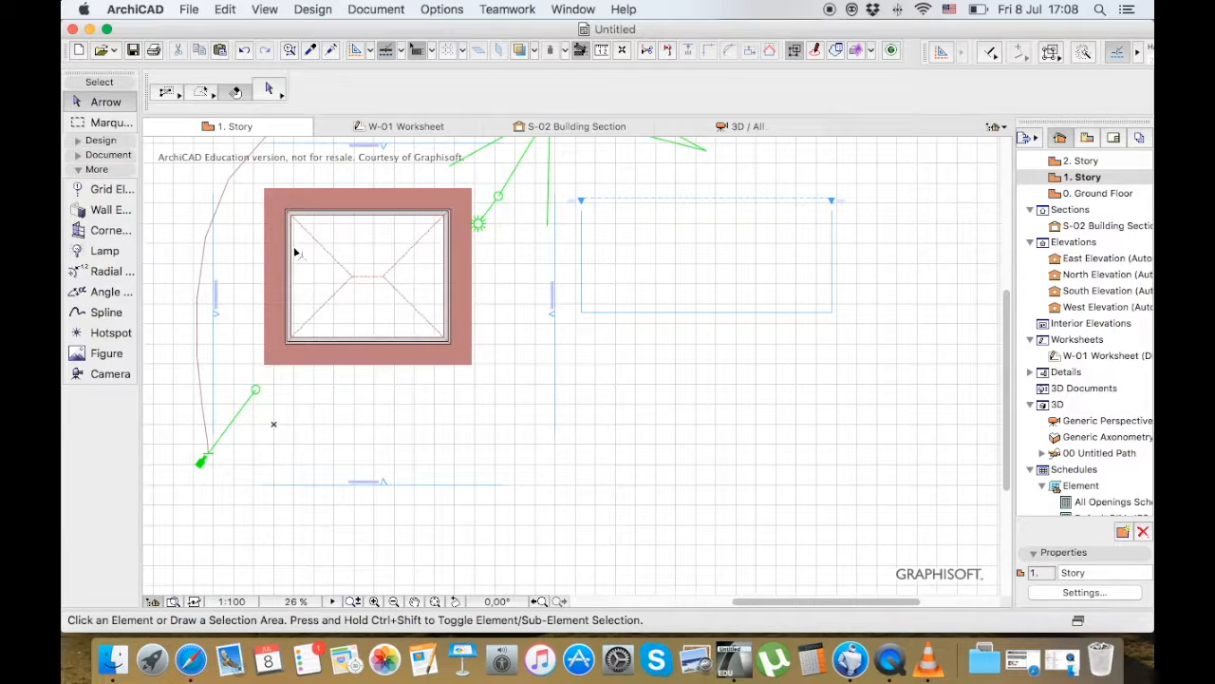
{"action": "left_click", "coordinate": [421, 242]}
{"action": "key", "text": "Delete"}
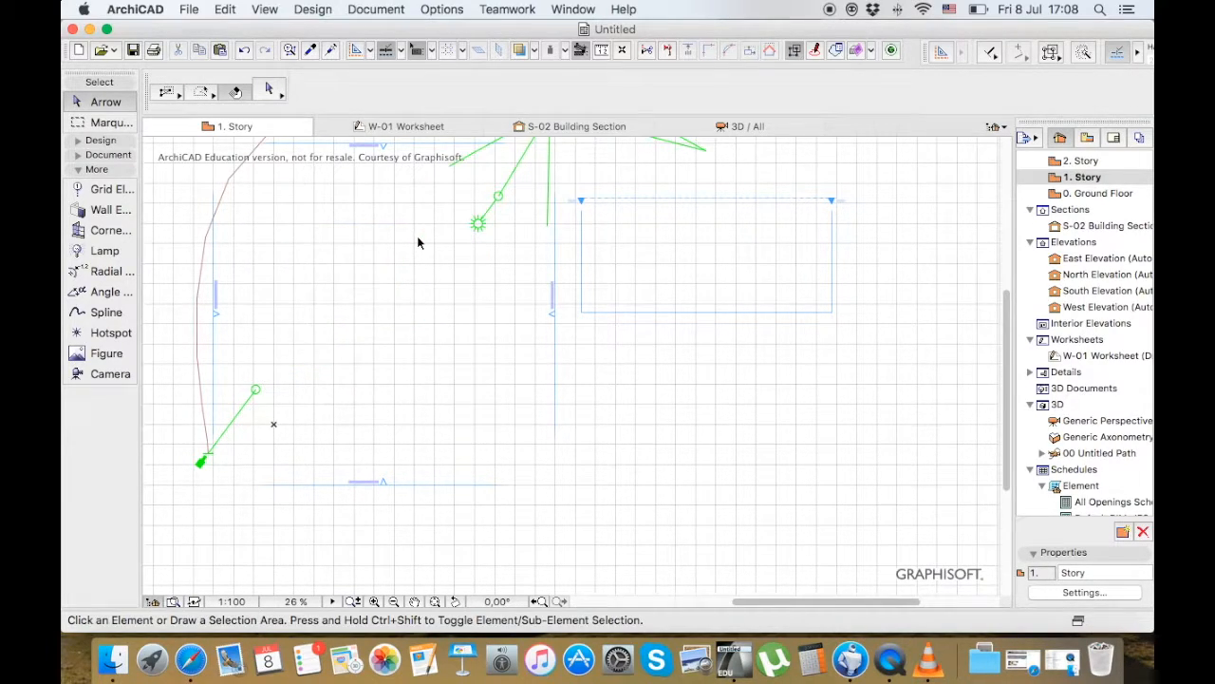
Turn on Trace & Reference in 1. Story to show the ground floor, and try to select the traced upper wall
{"action": "double_click", "coordinate": [1085, 195]}
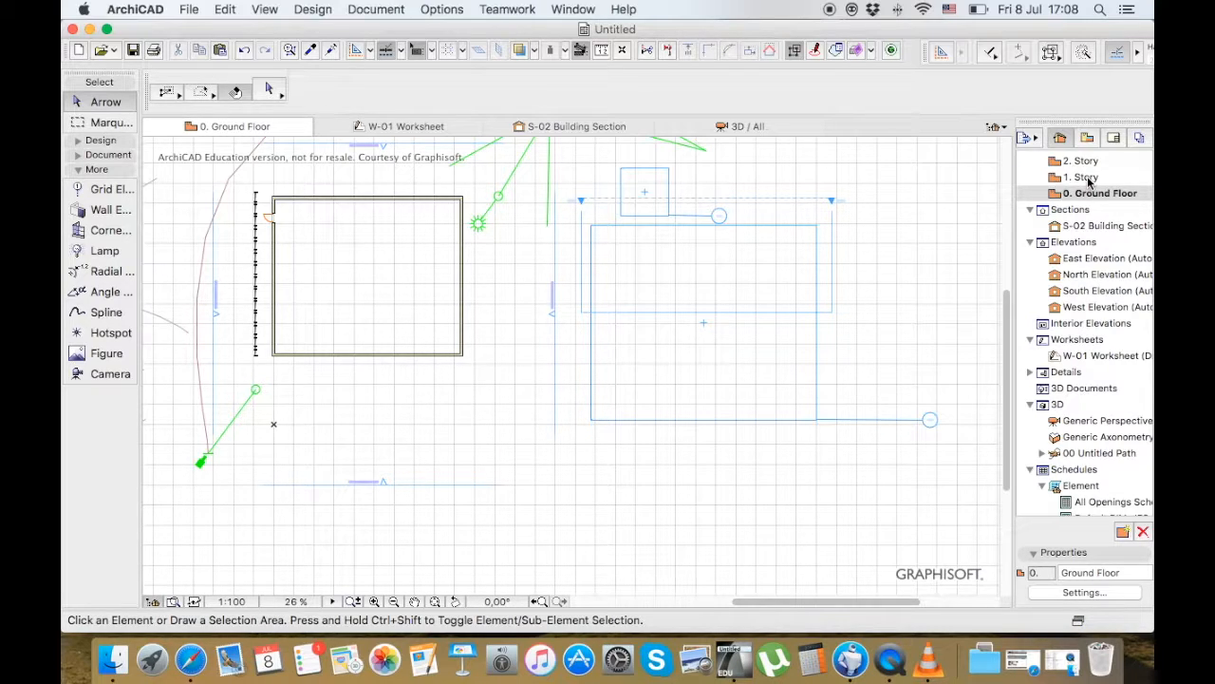
{"action": "double_click", "coordinate": [1082, 178]}
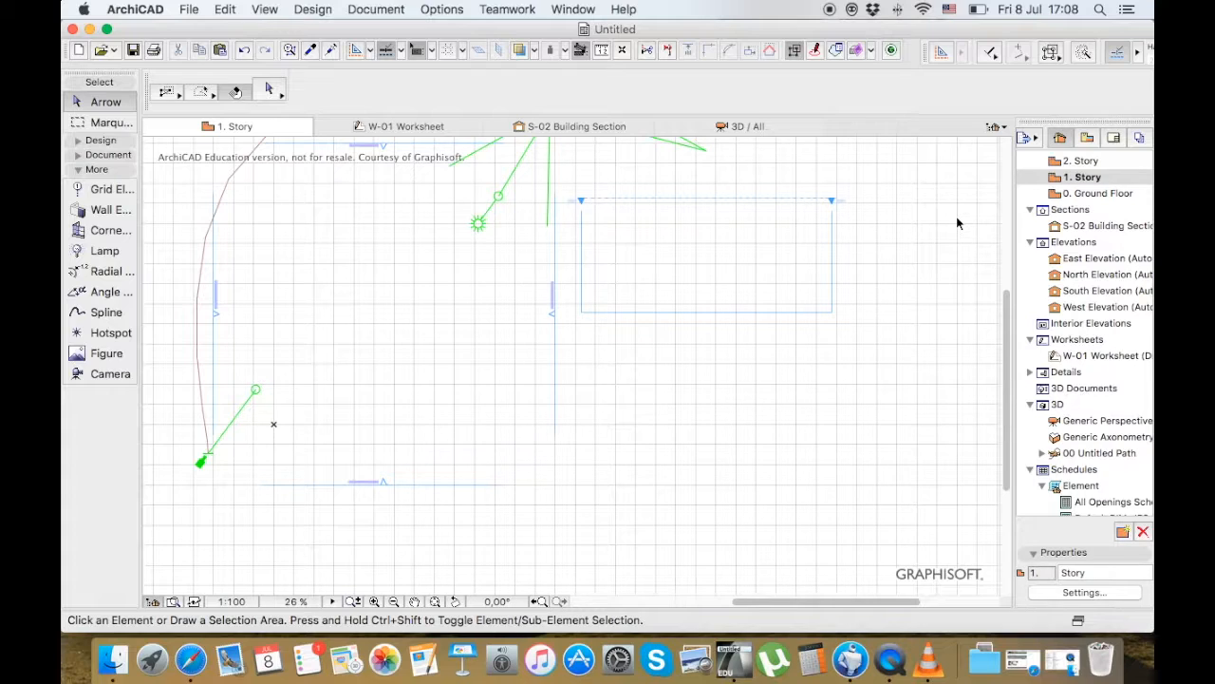
{"action": "left_click", "coordinate": [518, 51]}
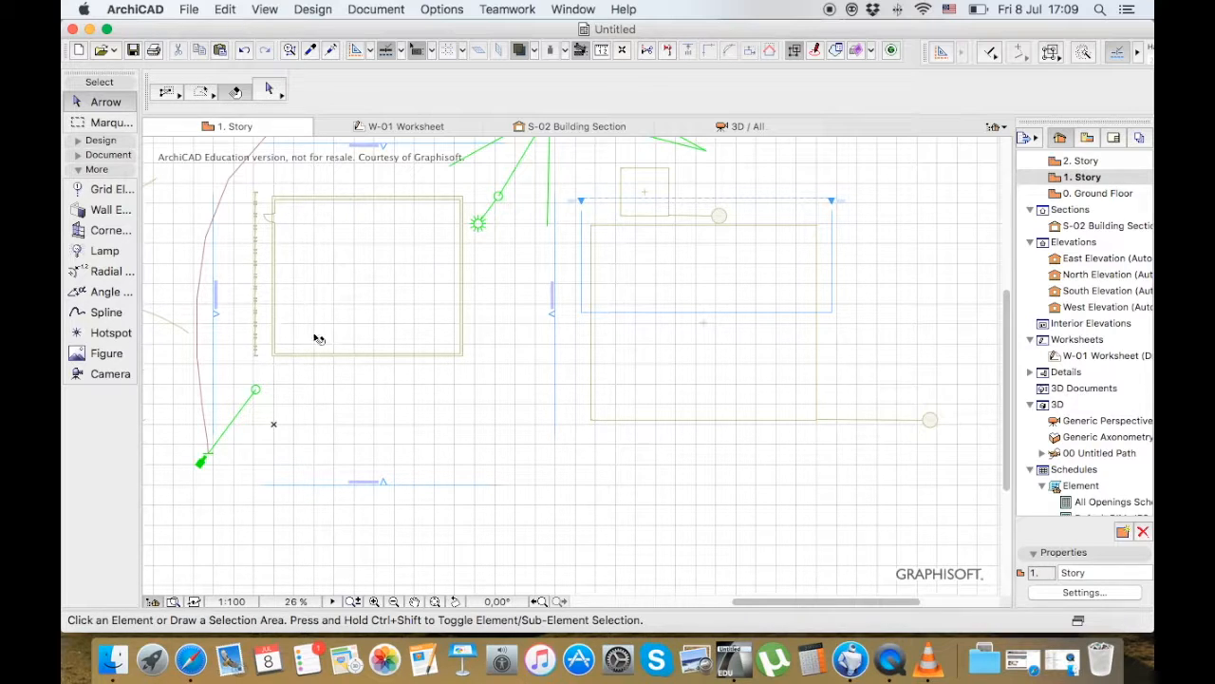
{"action": "mouse_move", "coordinate": [456, 198]}
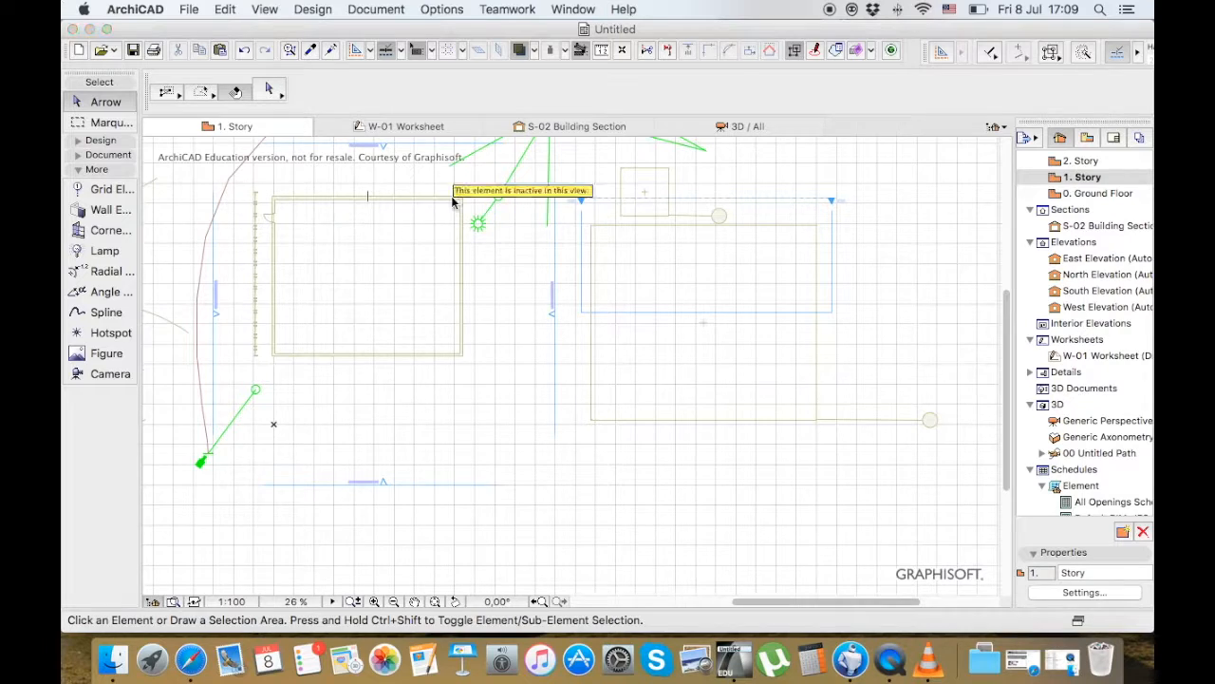
{"action": "left_click", "coordinate": [453, 195]}
{"action": "left_click", "coordinate": [402, 223]}
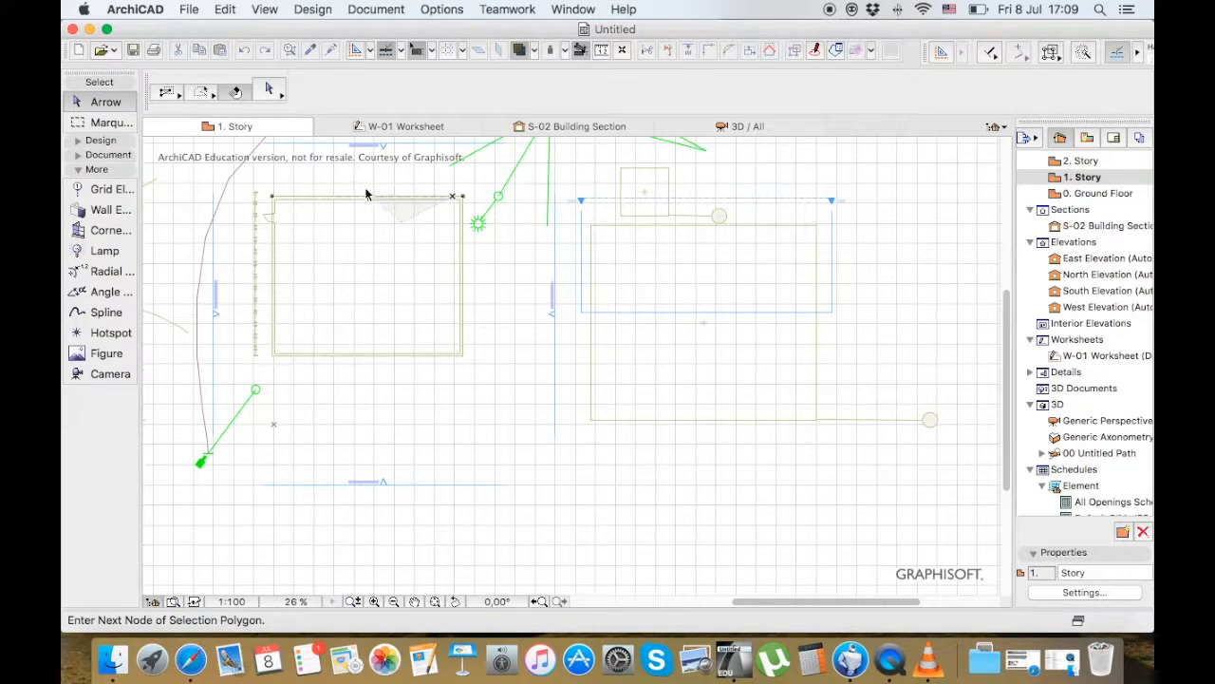
{"action": "left_click", "coordinate": [461, 196]}
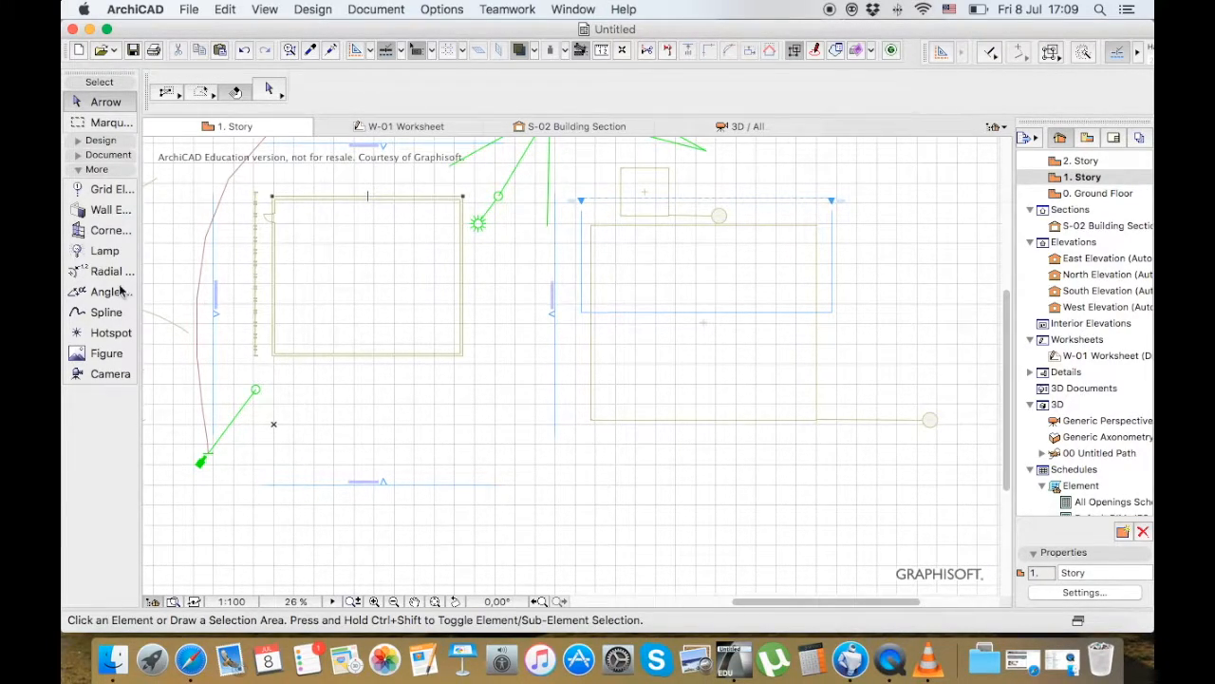
Draw a rectangular wall on 1. Story over the traced ground floor outline, from its upper-right to its lower-left corner
{"action": "left_click", "coordinate": [110, 144]}
{"action": "left_click", "coordinate": [100, 160]}
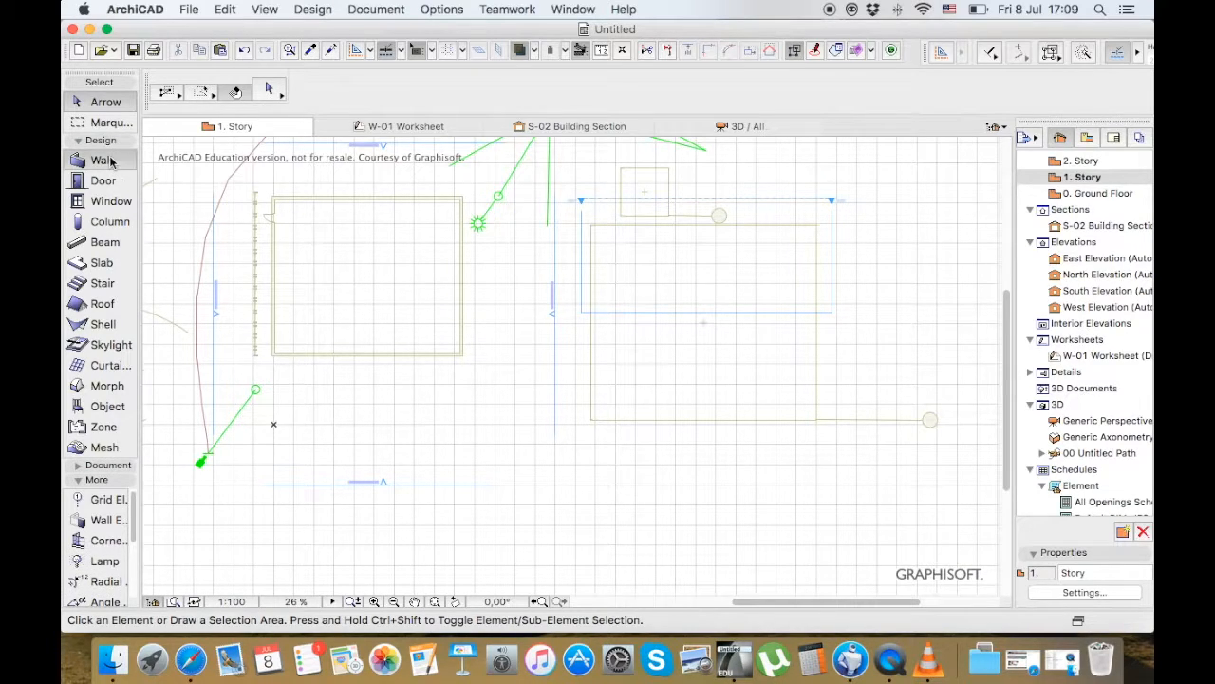
{"action": "left_click", "coordinate": [462, 196]}
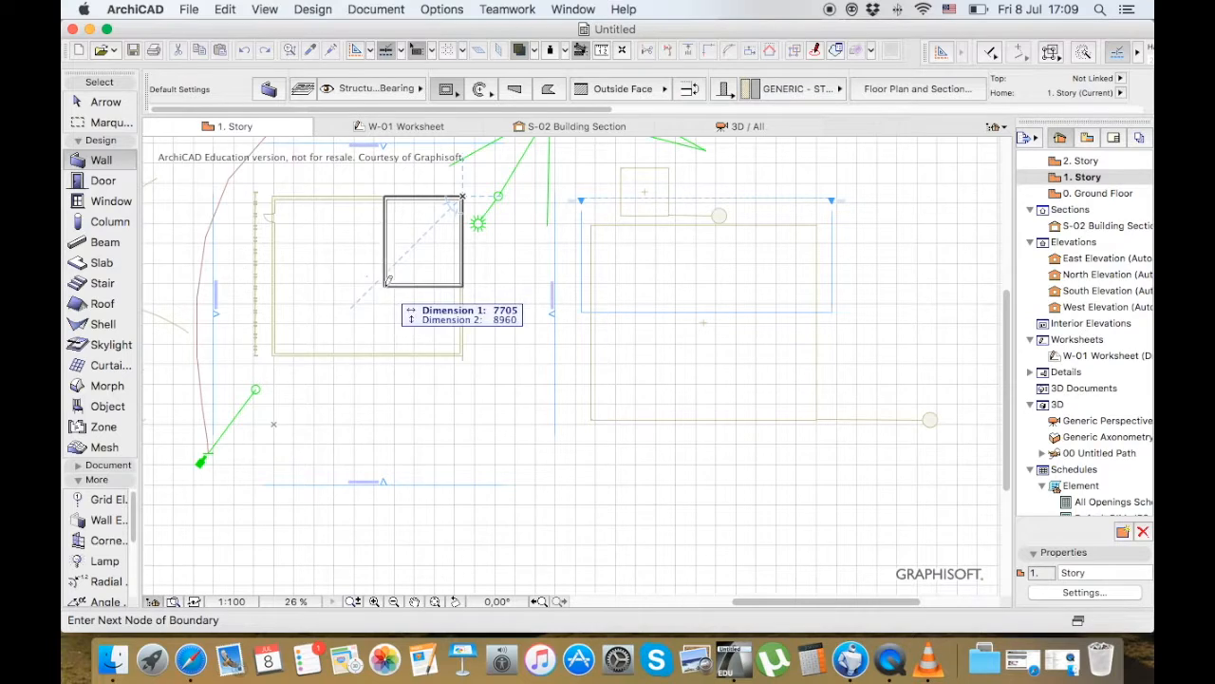
{"action": "left_click", "coordinate": [274, 352]}
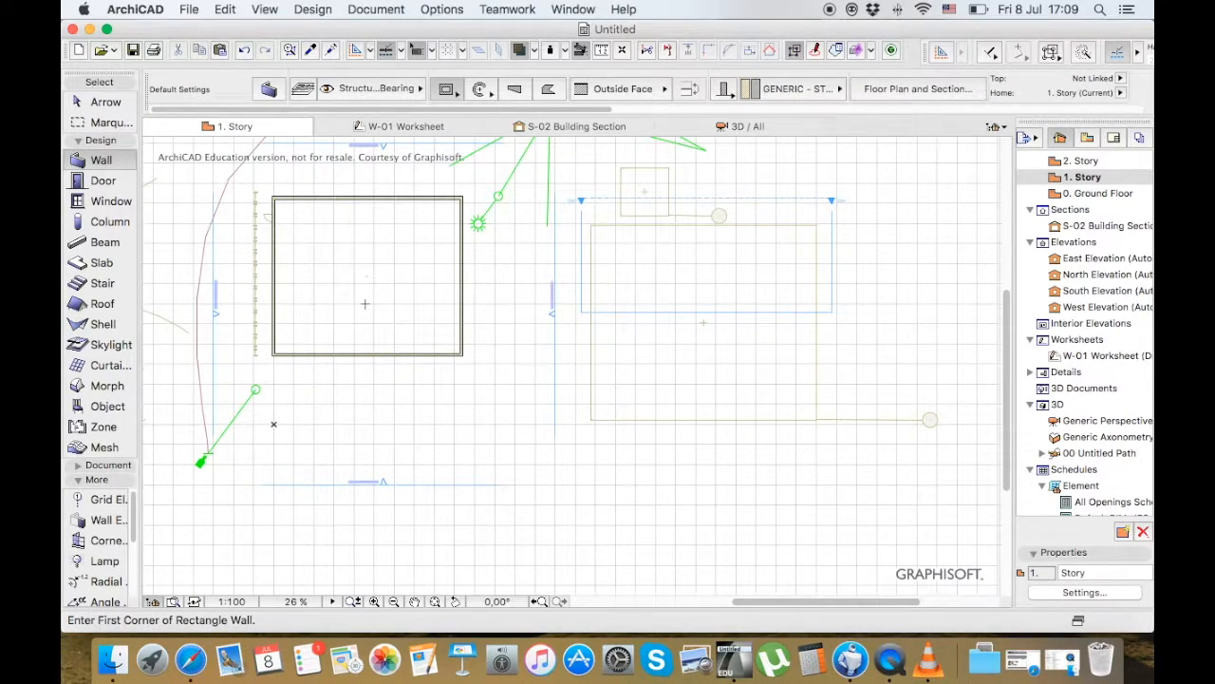
Review the Trace & Reference options, turn the trace reference off, and return to the Arrow tool
{"action": "left_click", "coordinate": [537, 51]}
{"action": "mouse_move", "coordinate": [571, 74]}
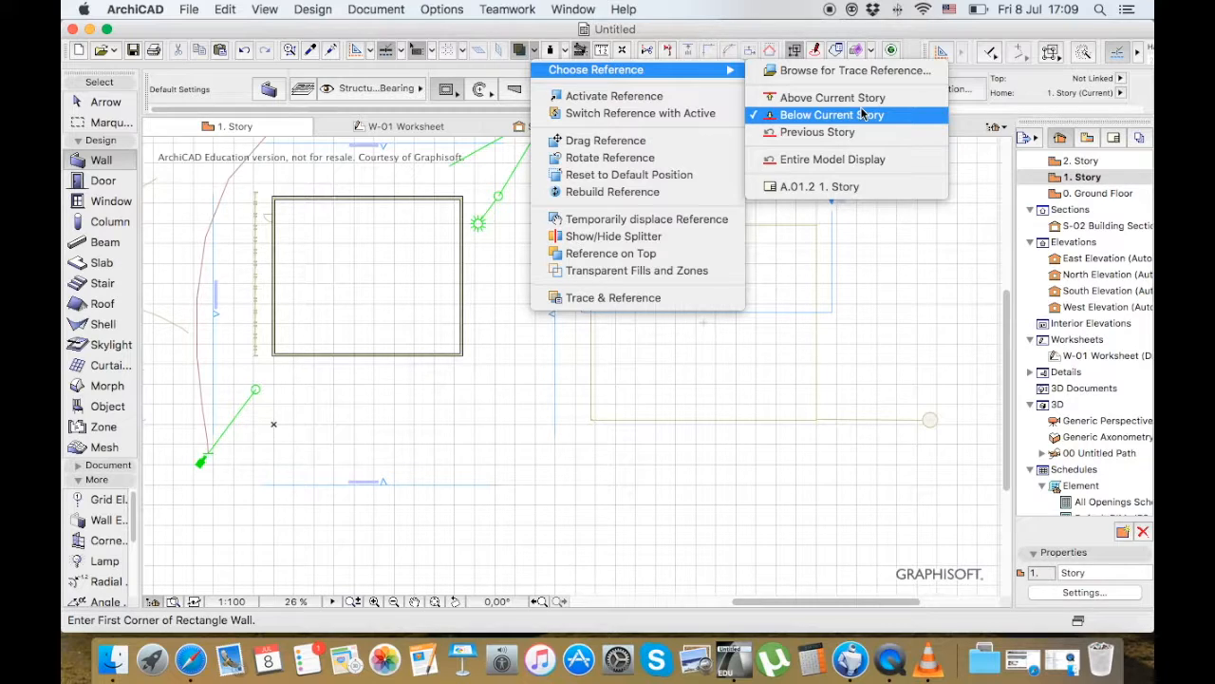
{"action": "left_click", "coordinate": [519, 57]}
{"action": "left_click", "coordinate": [520, 53]}
{"action": "left_click", "coordinate": [102, 102]}
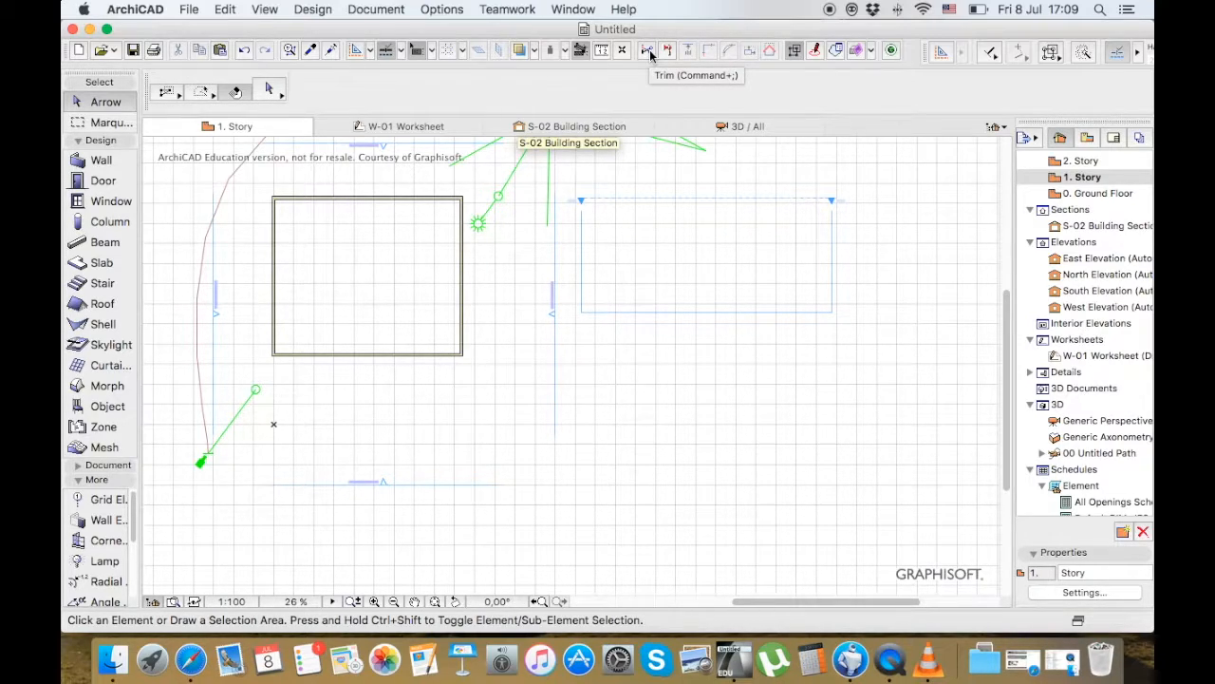
Split the building's east wall at its midpoint along a horizontal line, and undo the split
{"action": "left_click", "coordinate": [462, 302]}
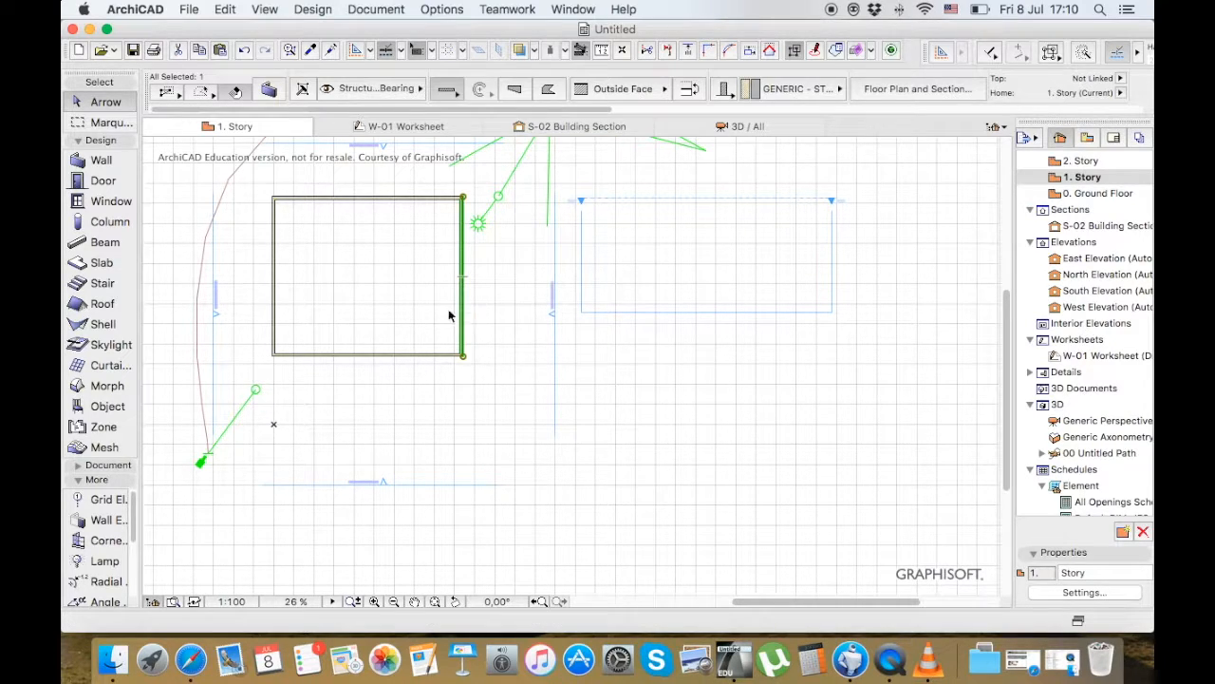
{"action": "scroll", "coordinate": [439, 271], "scroll_direction": "up", "scroll_amount": 5}
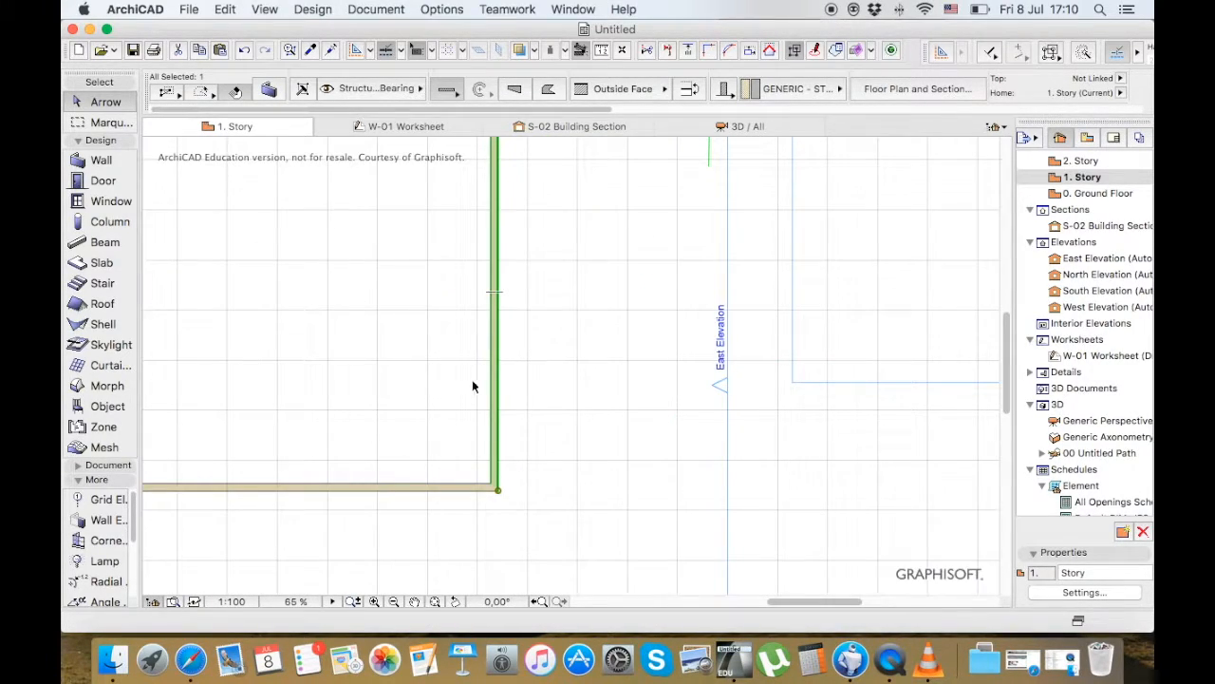
{"action": "scroll", "coordinate": [481, 392], "scroll_direction": "down", "scroll_amount": 1}
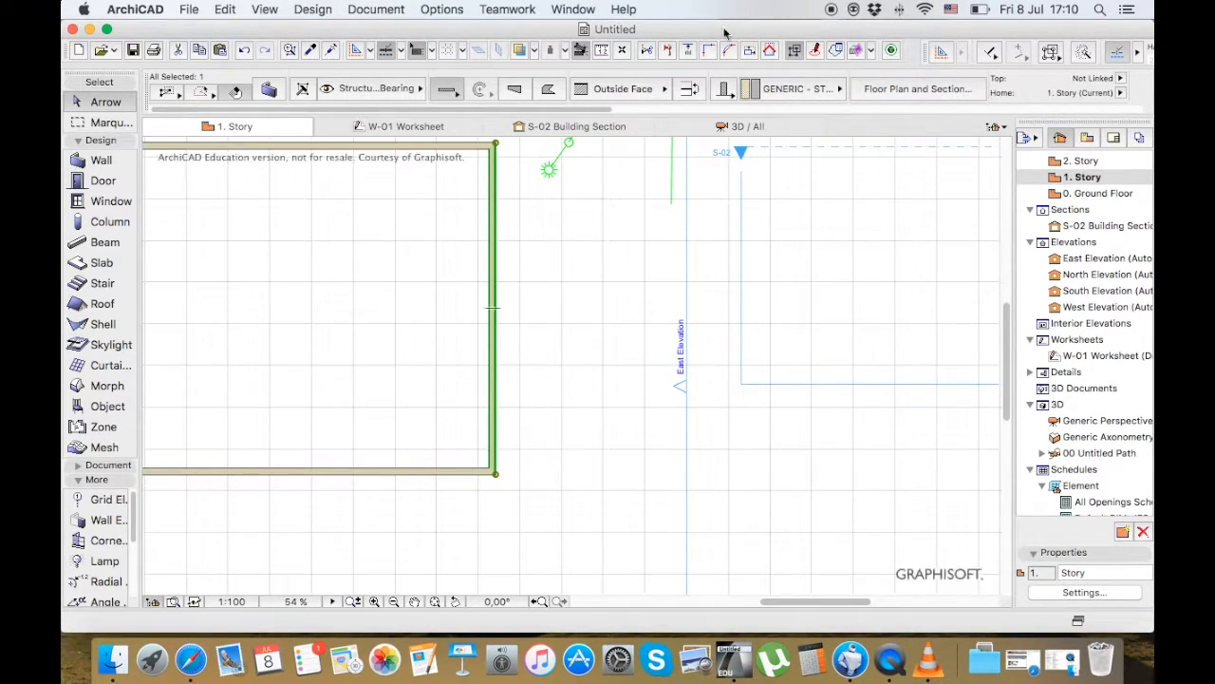
{"action": "left_click", "coordinate": [668, 53]}
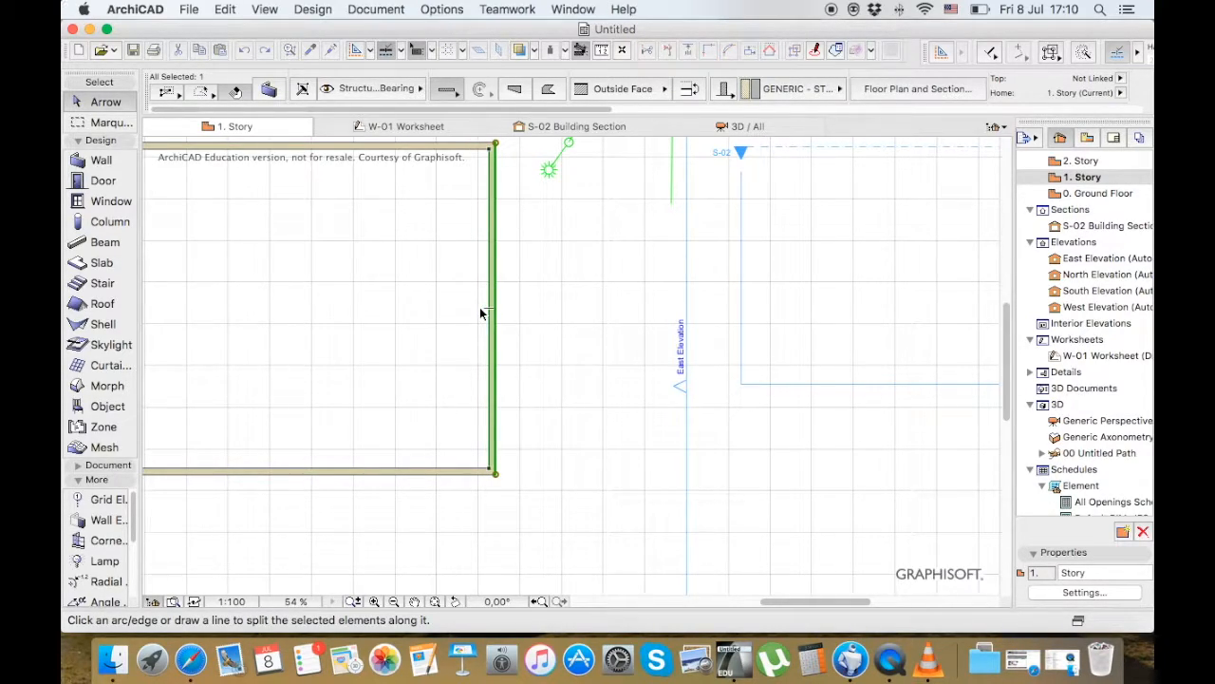
{"action": "left_click", "coordinate": [481, 309]}
{"action": "left_click", "coordinate": [591, 309]}
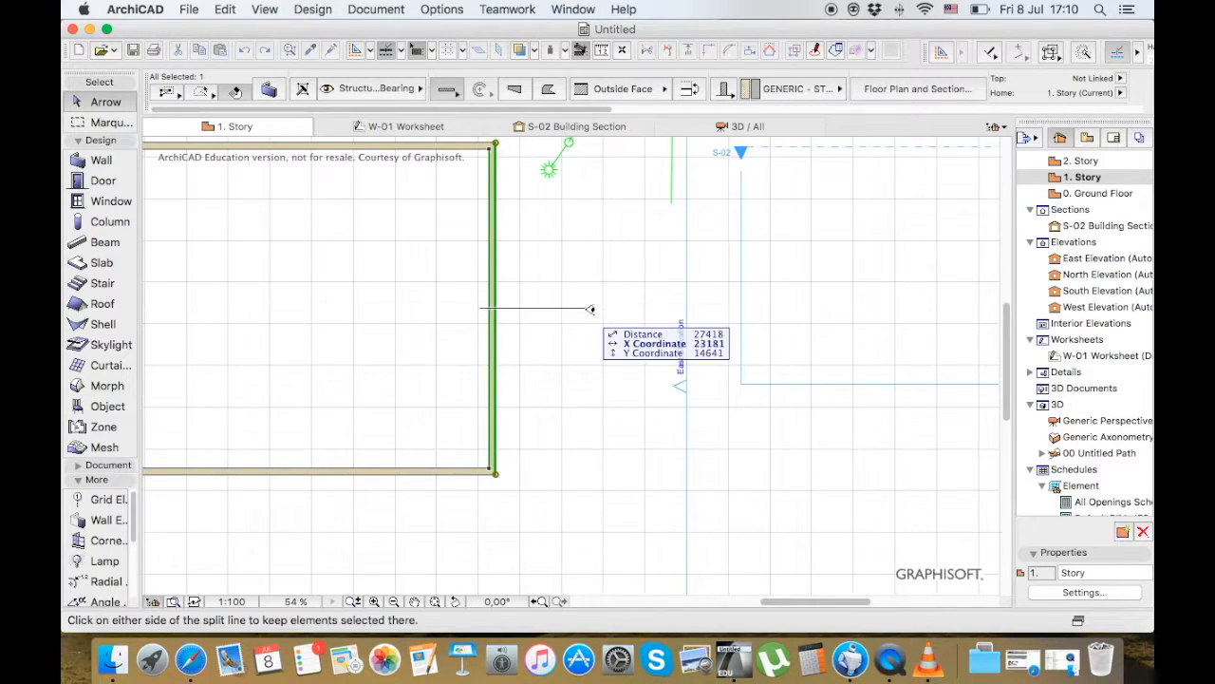
{"action": "left_click", "coordinate": [552, 251]}
{"action": "left_click", "coordinate": [495, 350]}
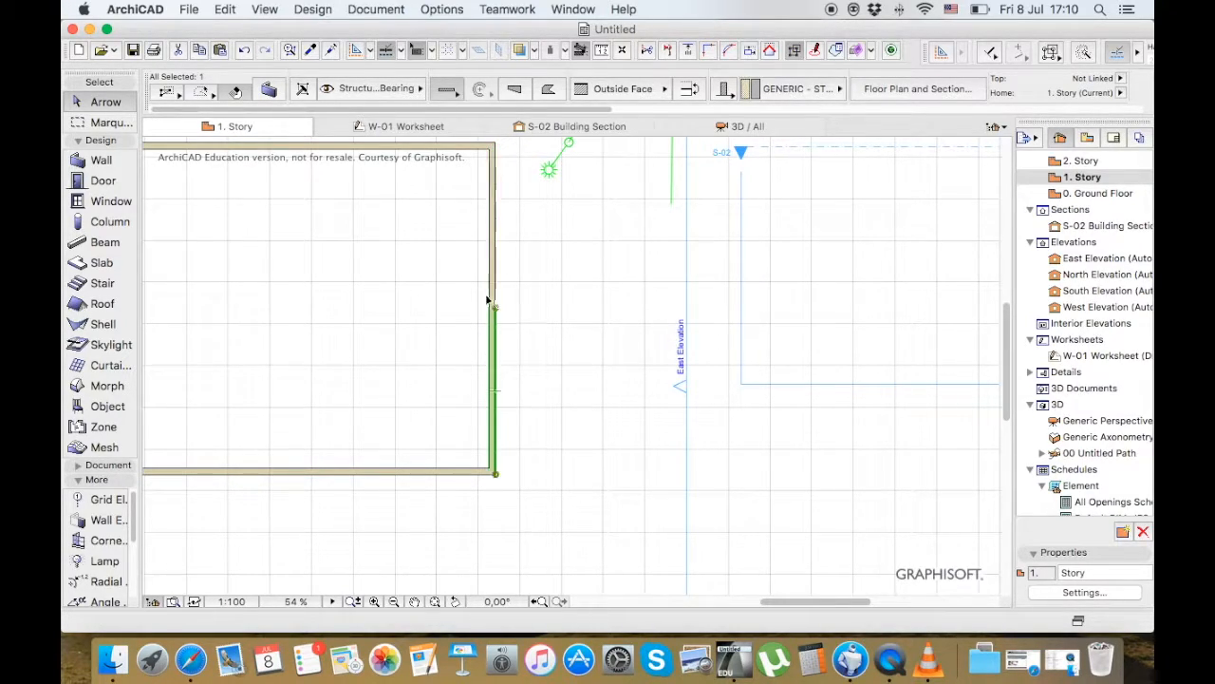
{"action": "key", "text": "super+z"}
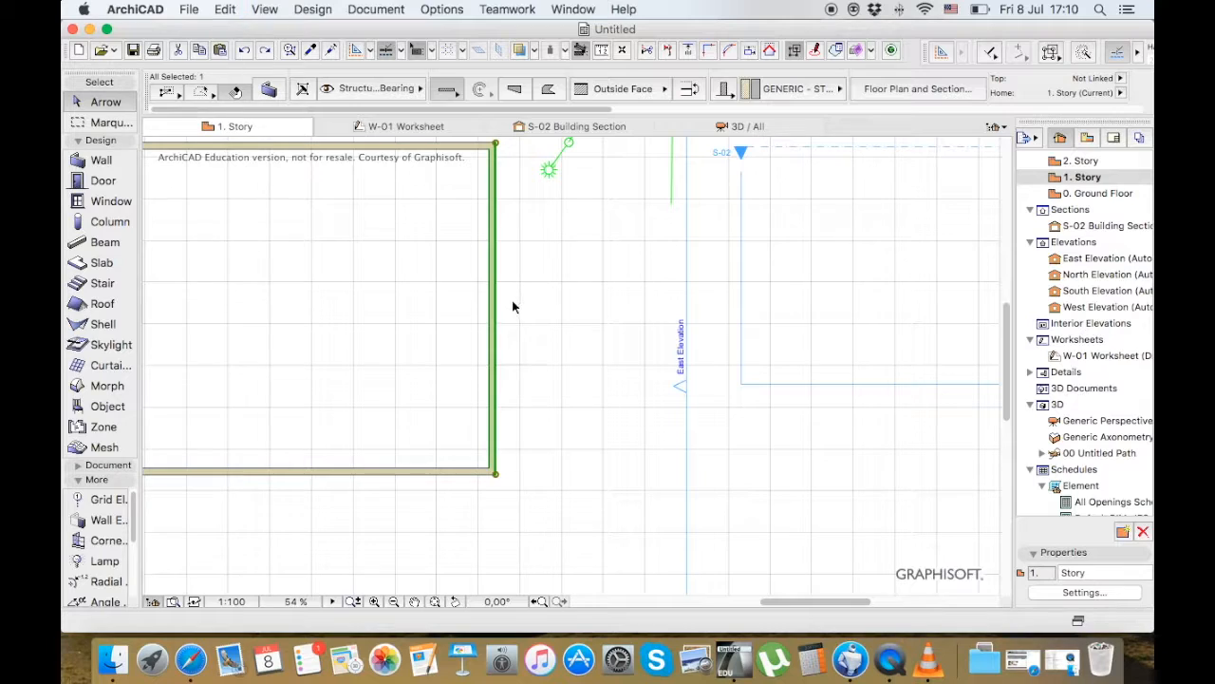
Adjust the upper end of the east wall to a horizontal line drawn across it just below the upper corner
{"action": "left_click", "coordinate": [686, 51]}
{"action": "left_click", "coordinate": [530, 195]}
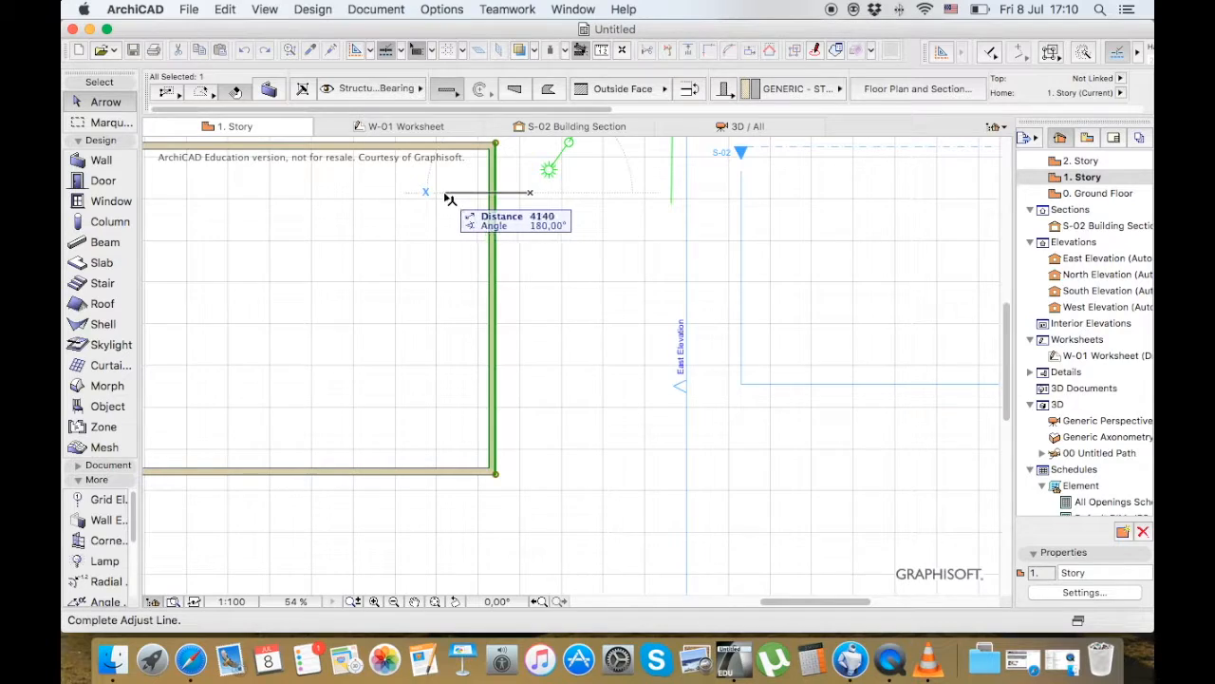
{"action": "left_click", "coordinate": [443, 191]}
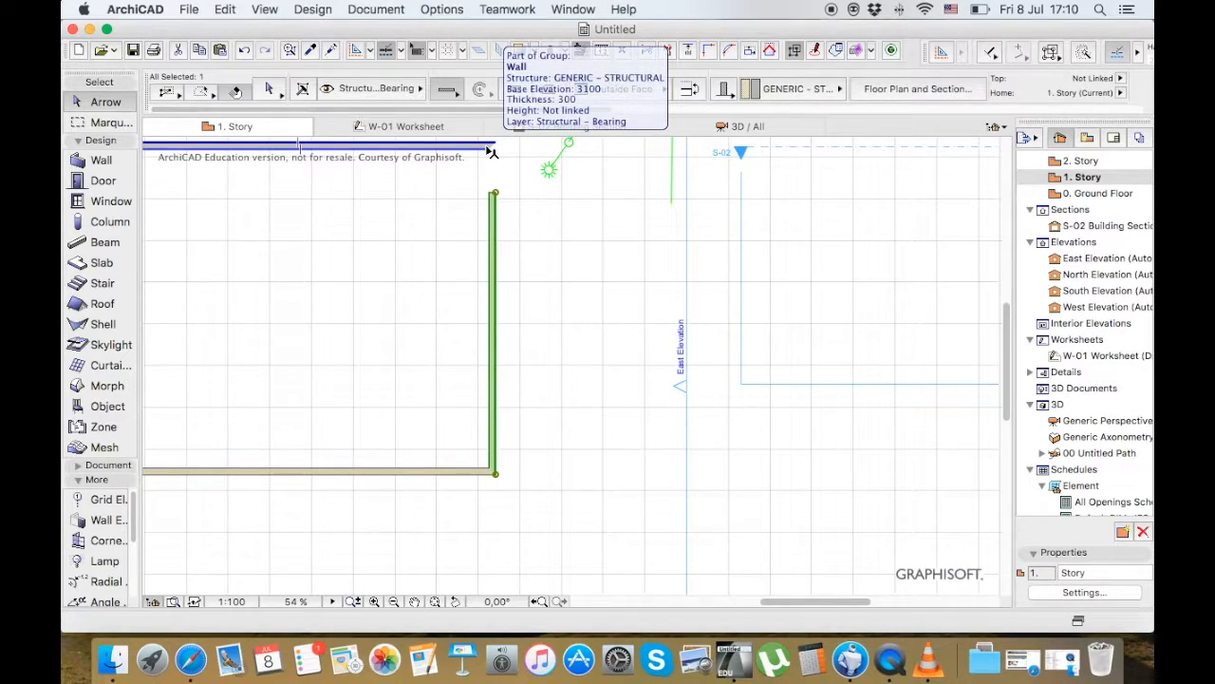
Select the shortened east wall and the upper wall, and intersect them to close the corner
{"action": "left_click", "coordinate": [490, 148], "text": "shift"}
{"action": "left_click", "coordinate": [510, 199]}
{"action": "left_click", "coordinate": [492, 200]}
{"action": "left_click", "coordinate": [487, 149], "text": "shift"}
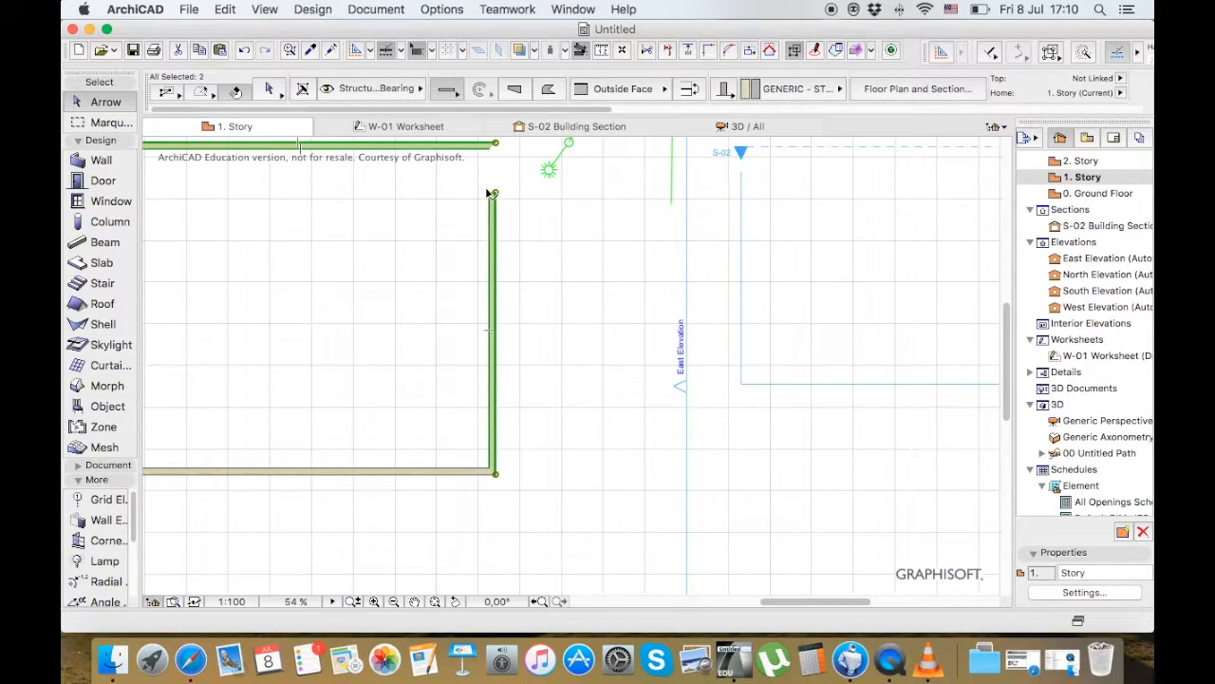
{"action": "left_click", "coordinate": [709, 51]}
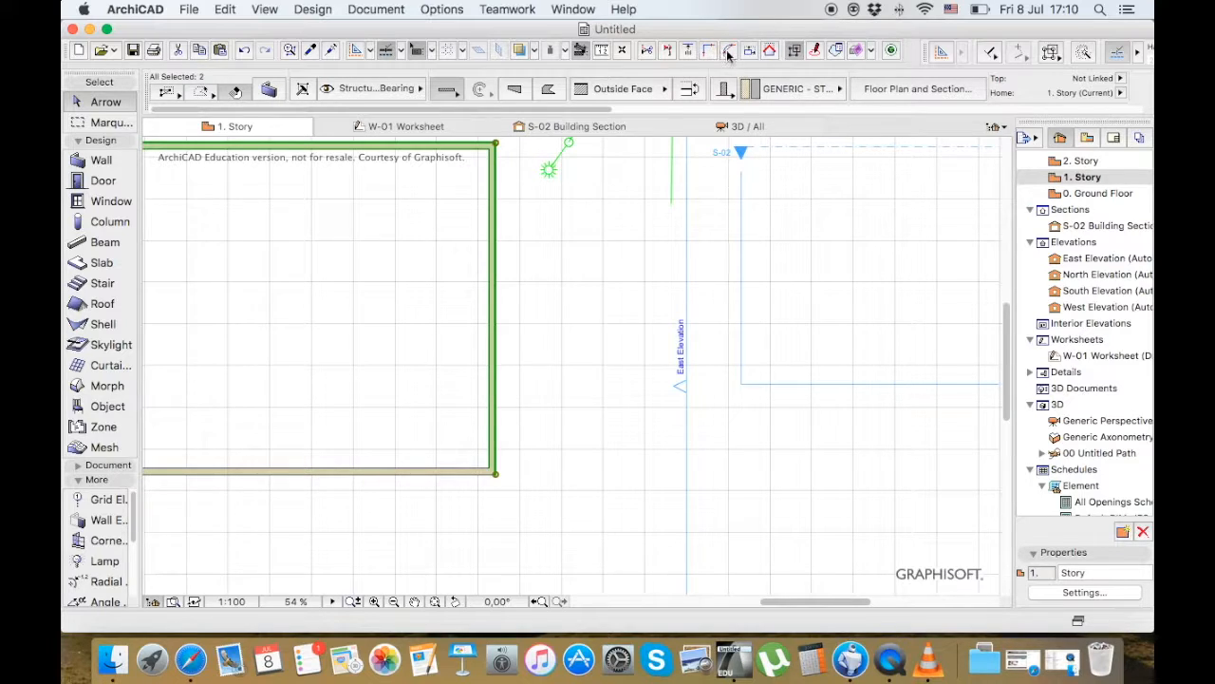
Fillet the corner between the upper and east walls with a radius of 2000, and inspect the curved wall segment
{"action": "left_click", "coordinate": [728, 49]}
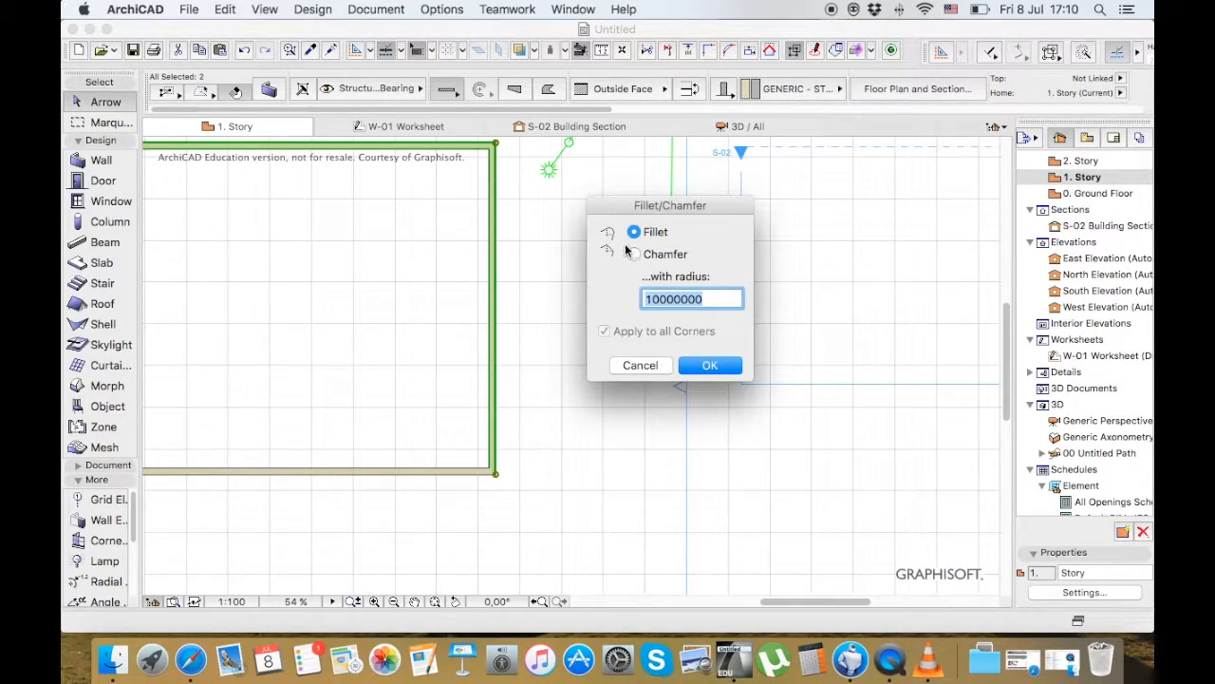
{"action": "type", "text": "2000"}
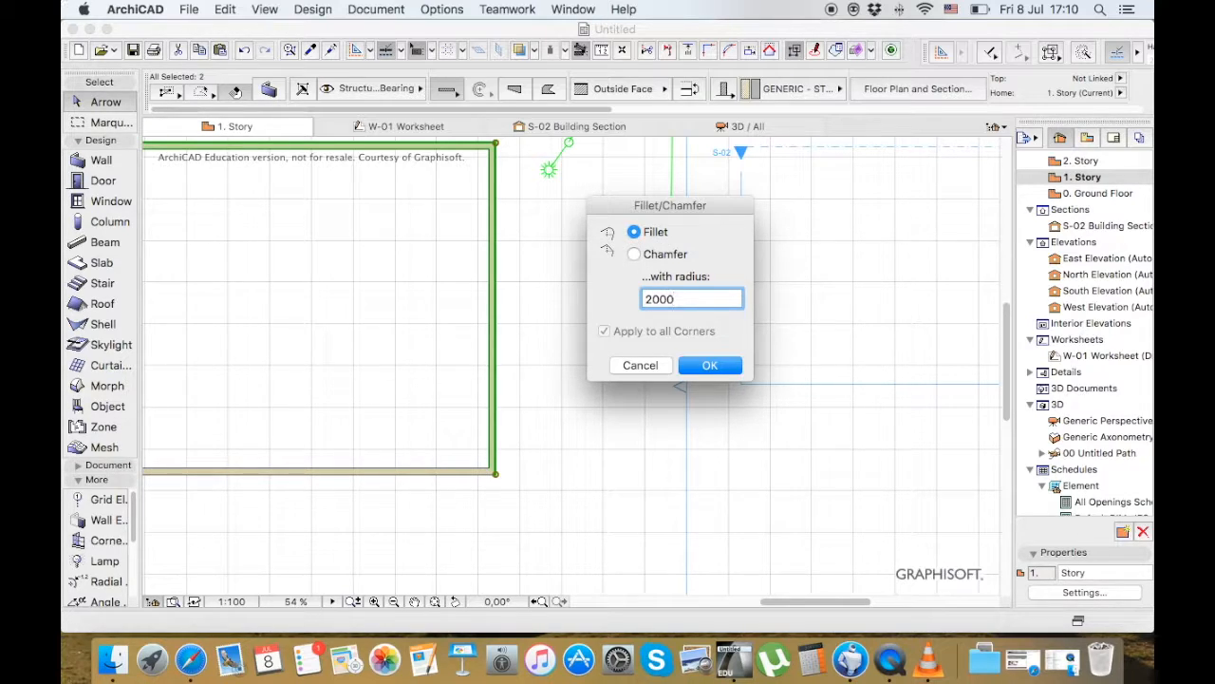
{"action": "key", "text": "Return"}
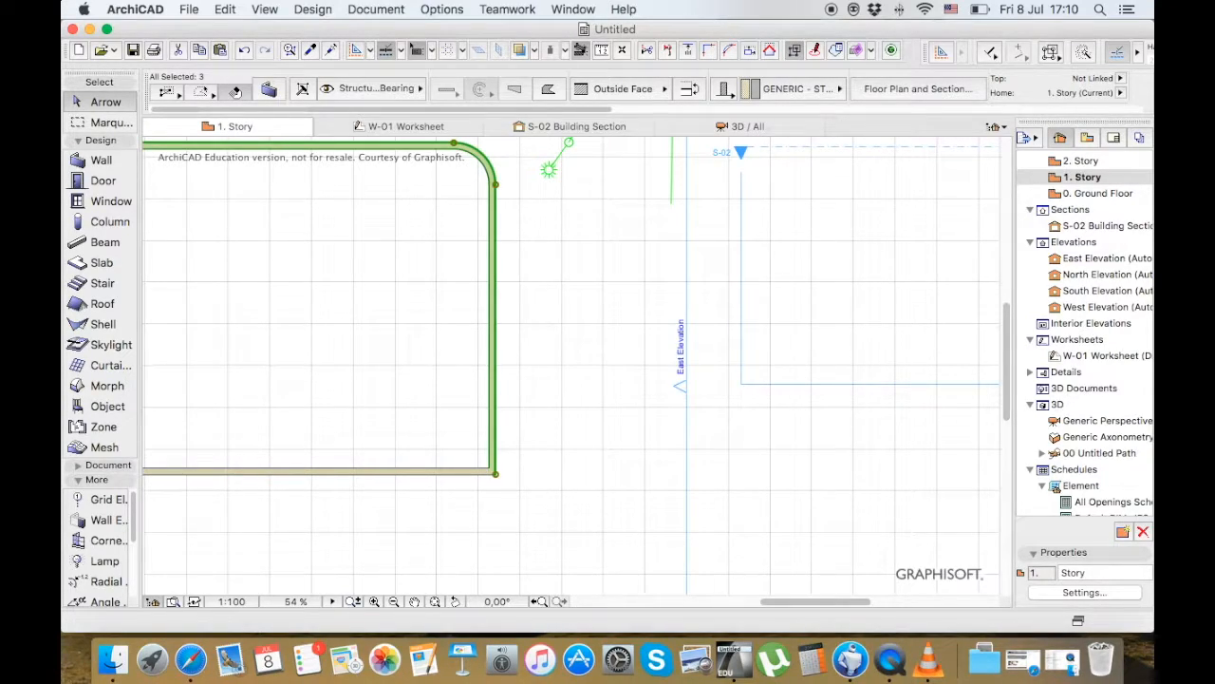
{"action": "left_click", "coordinate": [514, 160]}
{"action": "left_click", "coordinate": [495, 166]}
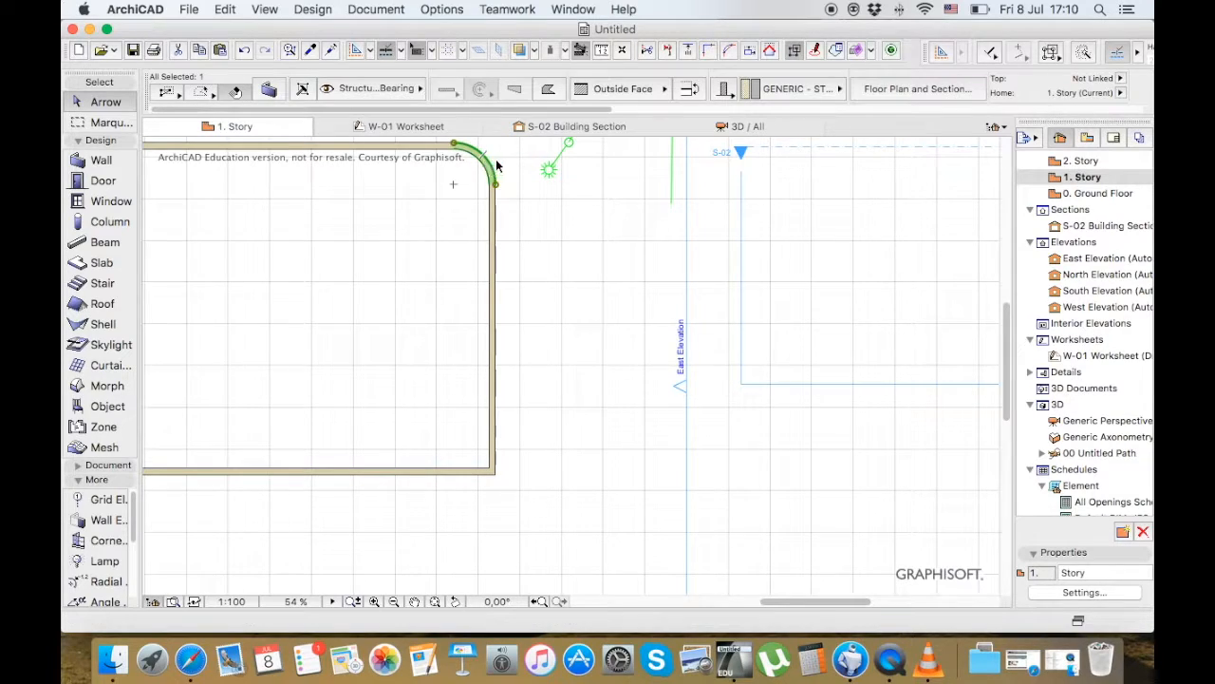
{"action": "left_click", "coordinate": [423, 252]}
{"action": "scroll", "coordinate": [424, 252], "scroll_direction": "down", "scroll_amount": 5}
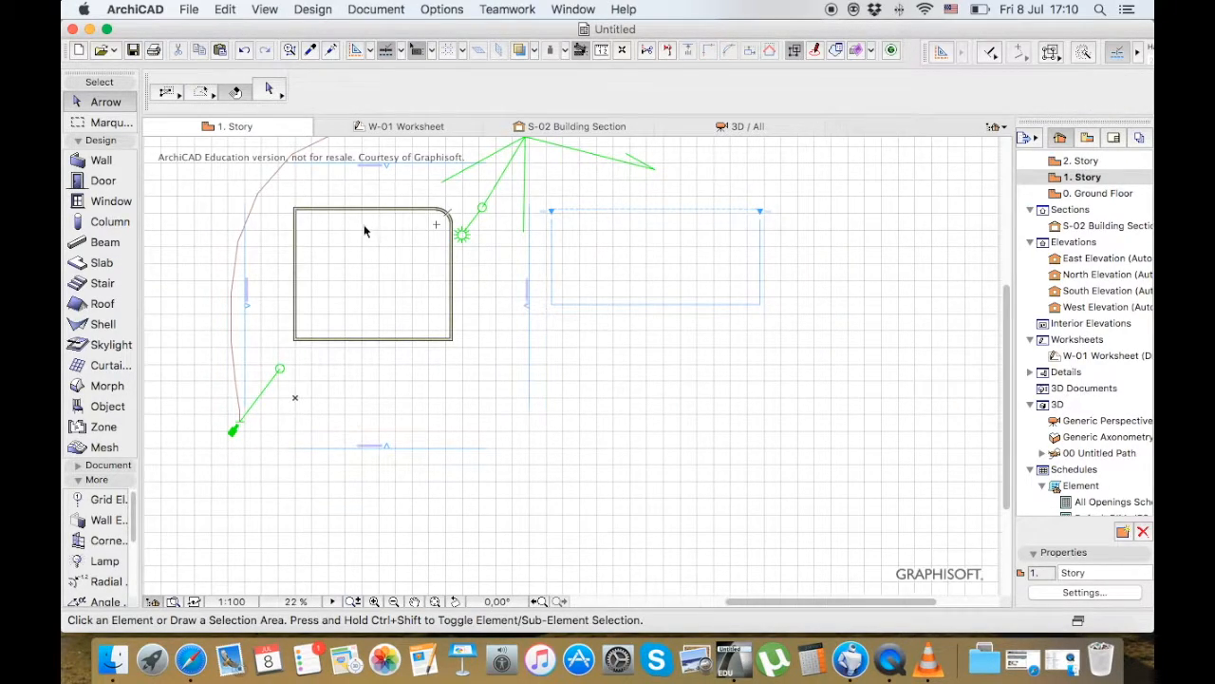
{"action": "scroll", "coordinate": [364, 225], "scroll_direction": "up", "scroll_amount": 5}
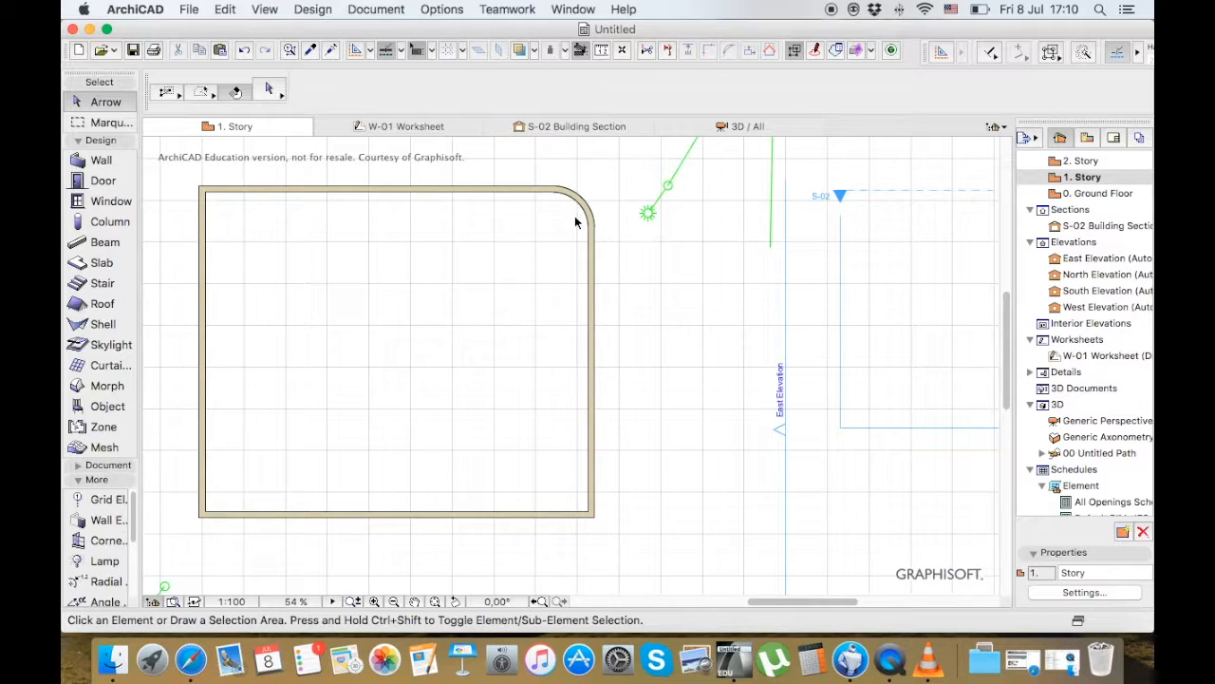
Undo the corner fillet, the wall intersection and the earlier edits back to the hip roof on the 1. Story plan, and deselect everything
{"action": "left_click", "coordinate": [590, 261]}
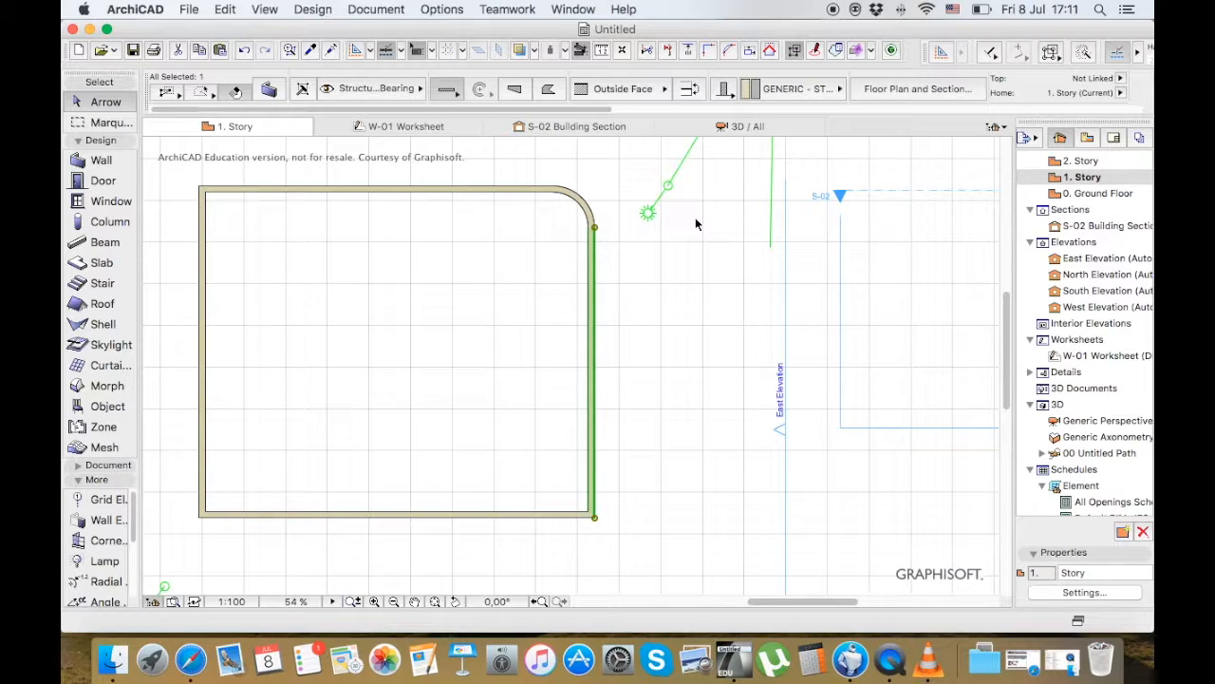
{"action": "key", "text": "super+z"}
{"action": "key", "text": "super+z"}
{"action": "key", "text": "super+z"}
{"action": "key", "text": "super+z"}
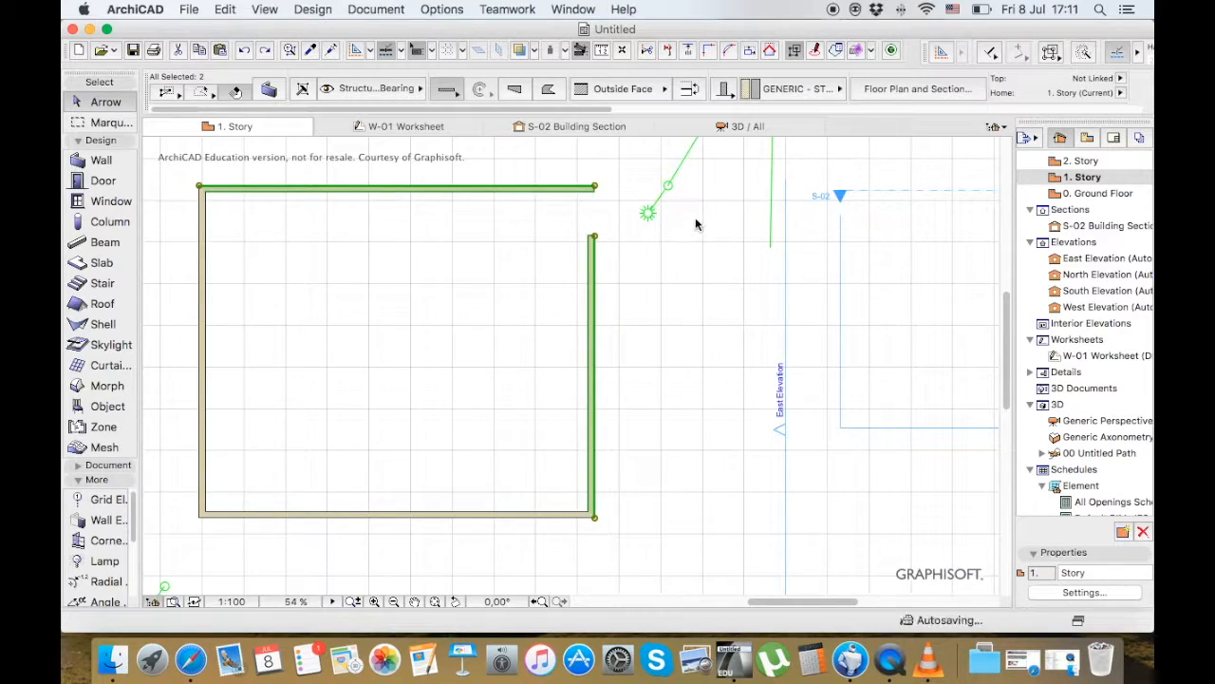
{"action": "key", "text": "super+z"}
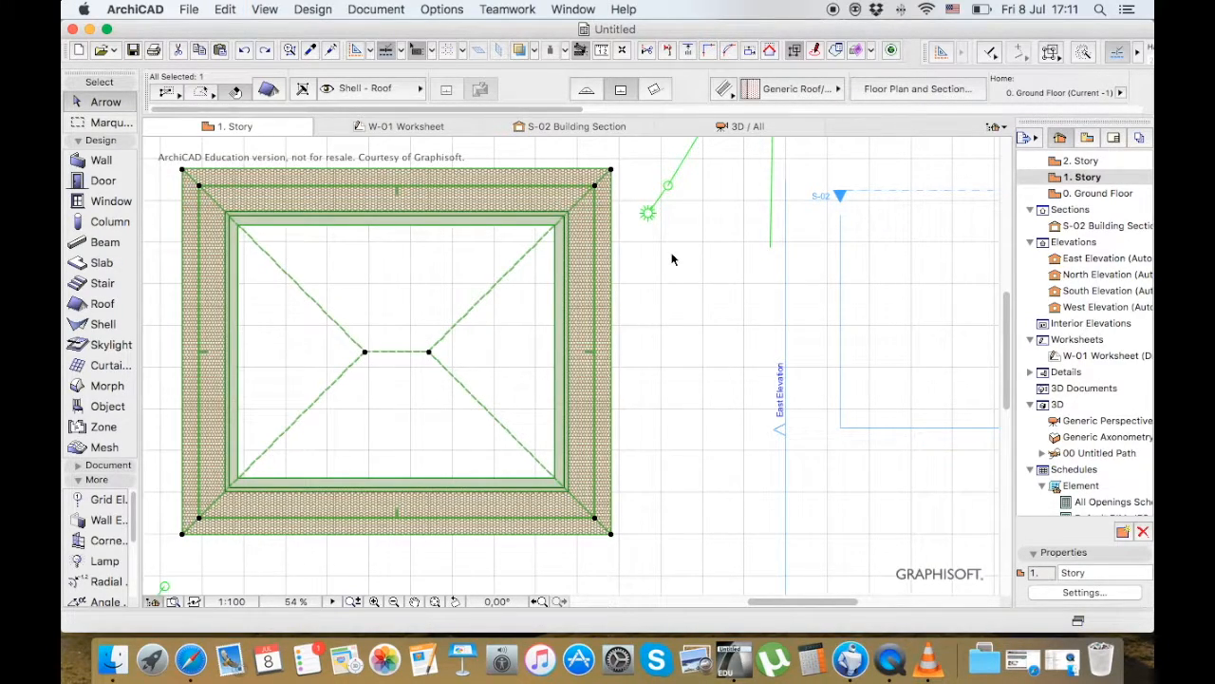
{"action": "left_click", "coordinate": [635, 267]}
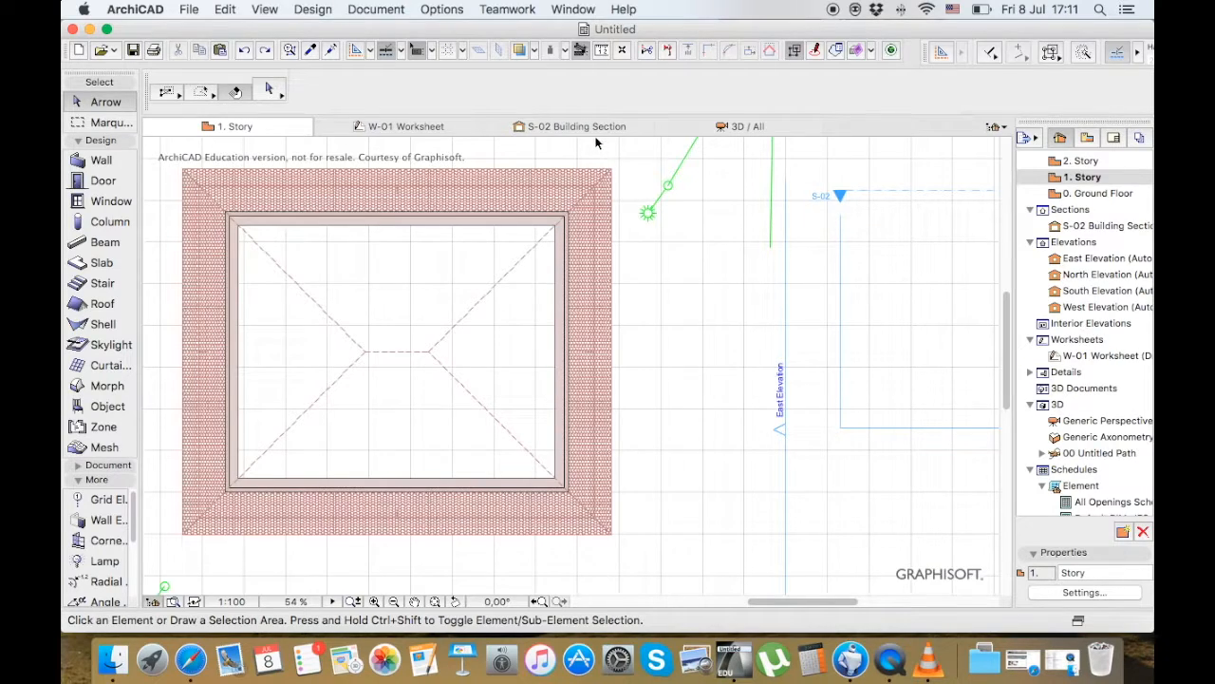
In the 3D view, select the long red ground-floor wall under the eave and stretch its height up through the roof
{"action": "left_click", "coordinate": [764, 128]}
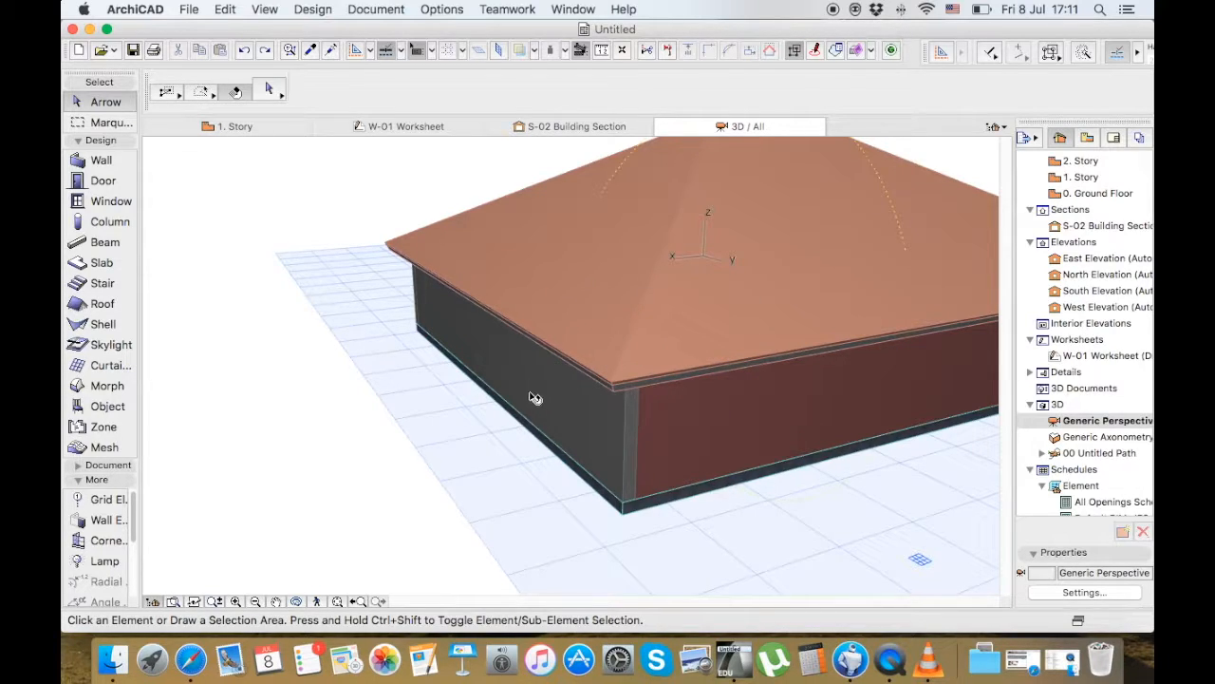
{"action": "mouse_move", "coordinate": [566, 402]}
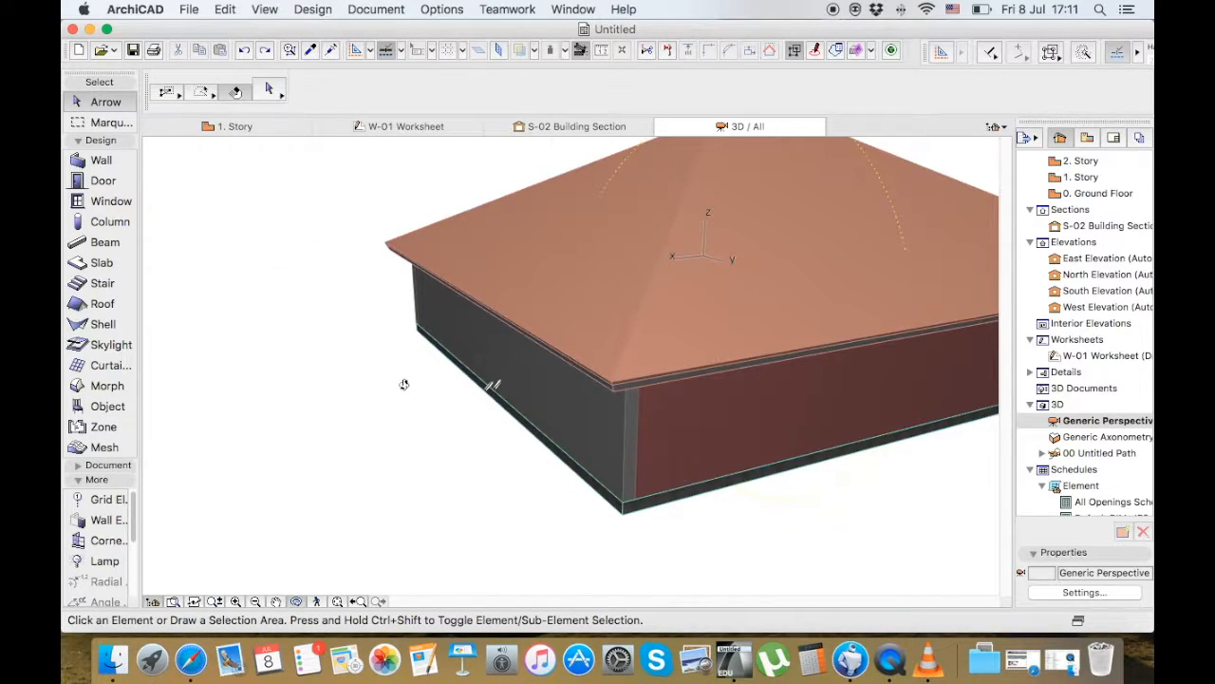
{"action": "left_click_drag", "start_coordinate": [599, 458], "coordinate": [268, 402]}
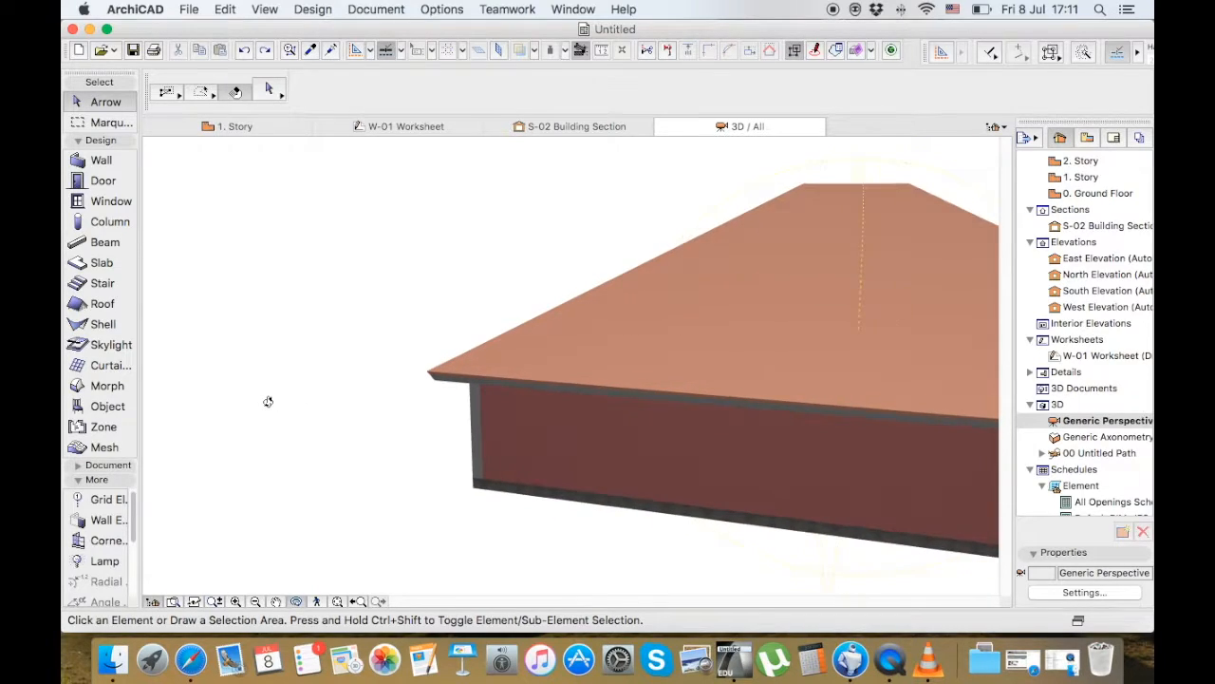
{"action": "scroll", "coordinate": [268, 402], "scroll_direction": "down", "scroll_amount": 4}
{"action": "key", "text": "Escape"}
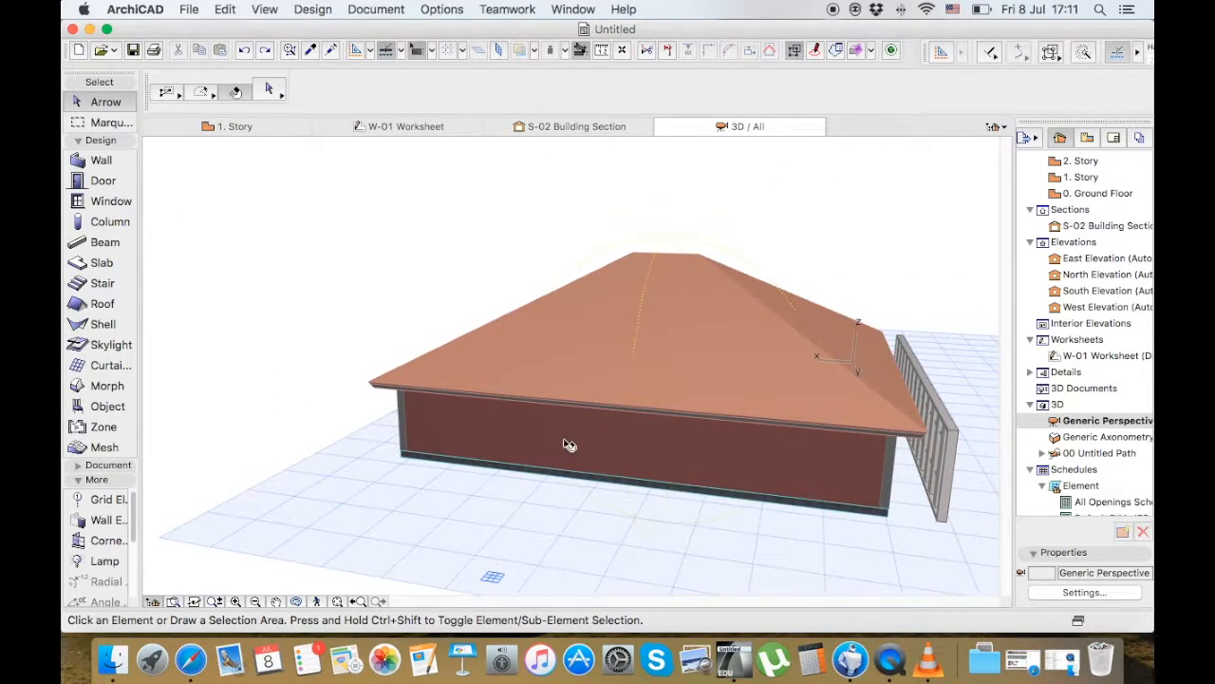
{"action": "left_click", "coordinate": [568, 444]}
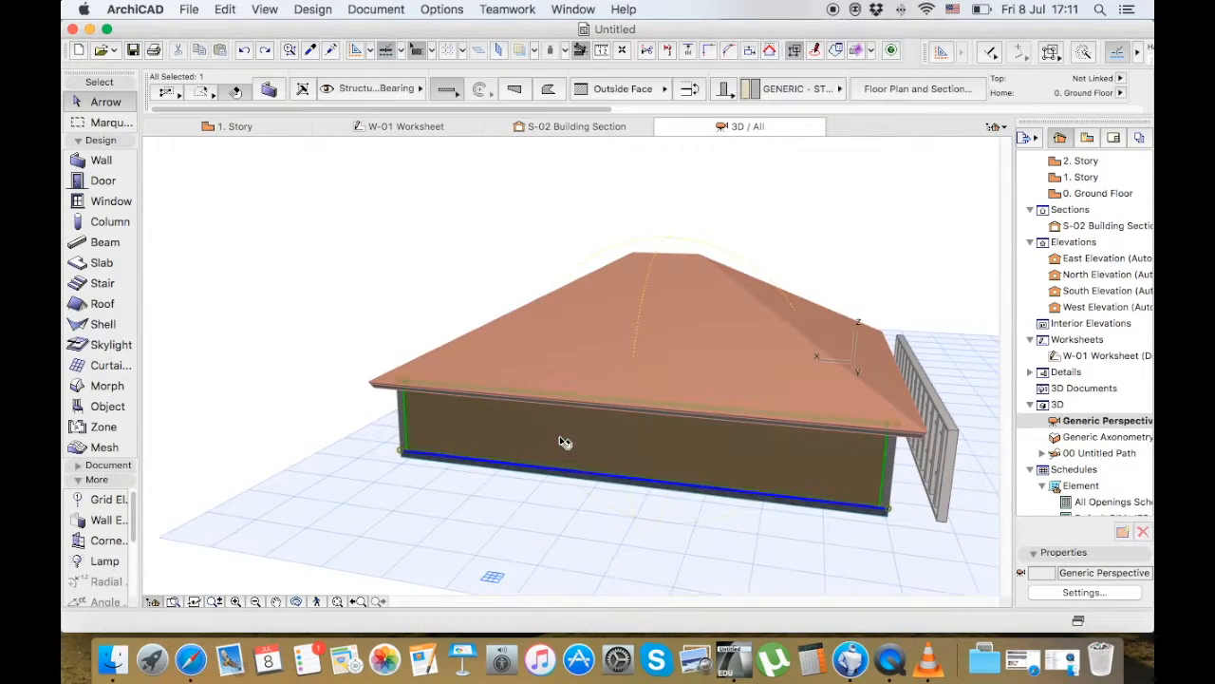
{"action": "left_click", "coordinate": [406, 383]}
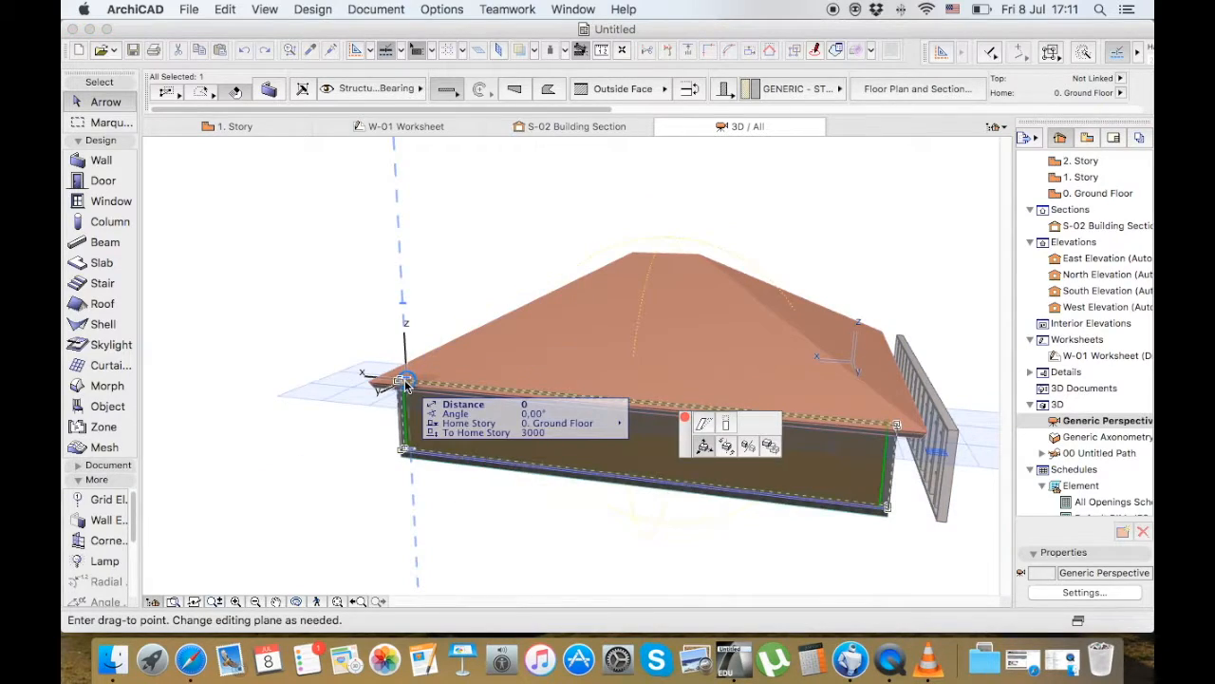
{"action": "left_click", "coordinate": [725, 425]}
{"action": "left_click", "coordinate": [418, 314]}
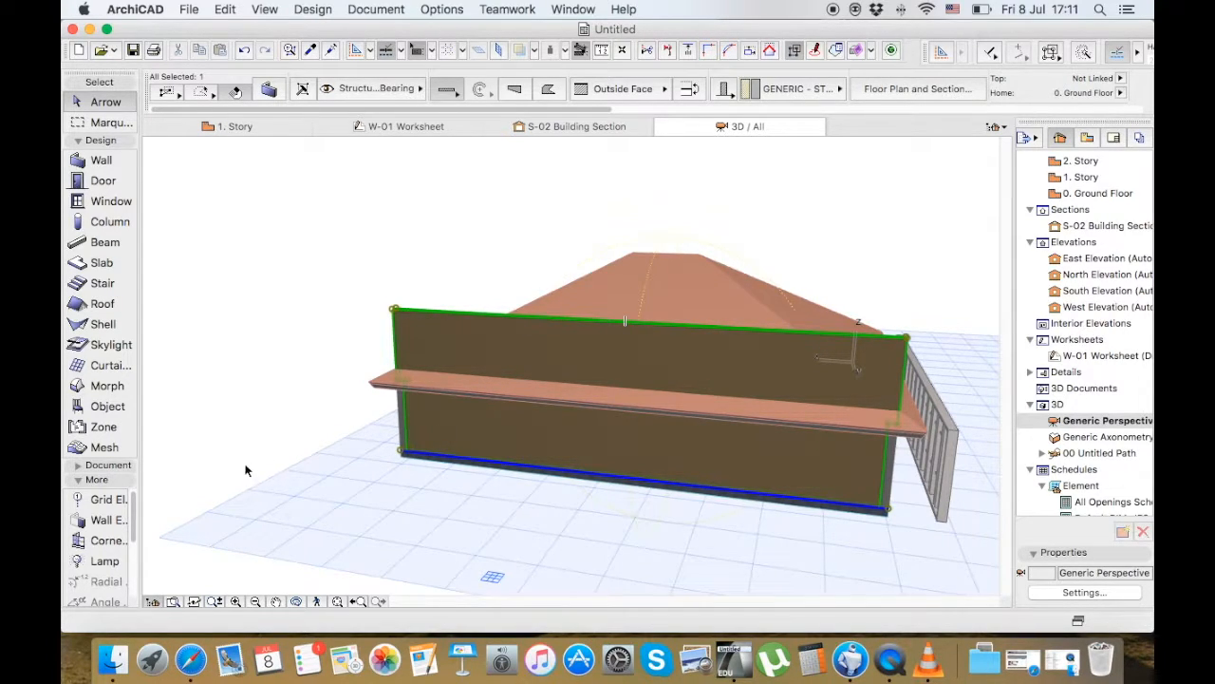
Select the hip roof together with the raised wall and trim the wall with Trim Elements to Roof/Shell, using the roof from the current selection
{"action": "scroll", "coordinate": [224, 465], "scroll_direction": "down", "scroll_amount": 3}
{"action": "scroll", "coordinate": [614, 436], "scroll_direction": "up", "scroll_amount": 4}
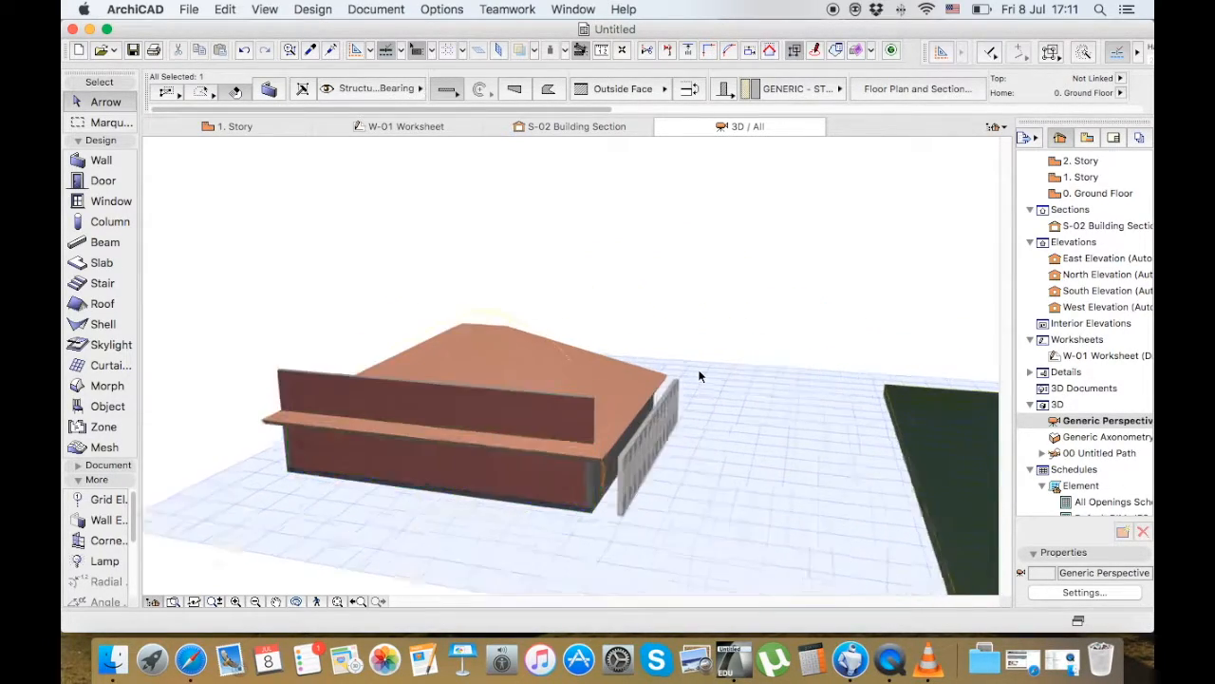
{"action": "scroll", "coordinate": [777, 430], "scroll_direction": "up", "scroll_amount": 2}
{"action": "scroll", "coordinate": [777, 423], "scroll_direction": "down", "scroll_amount": 1}
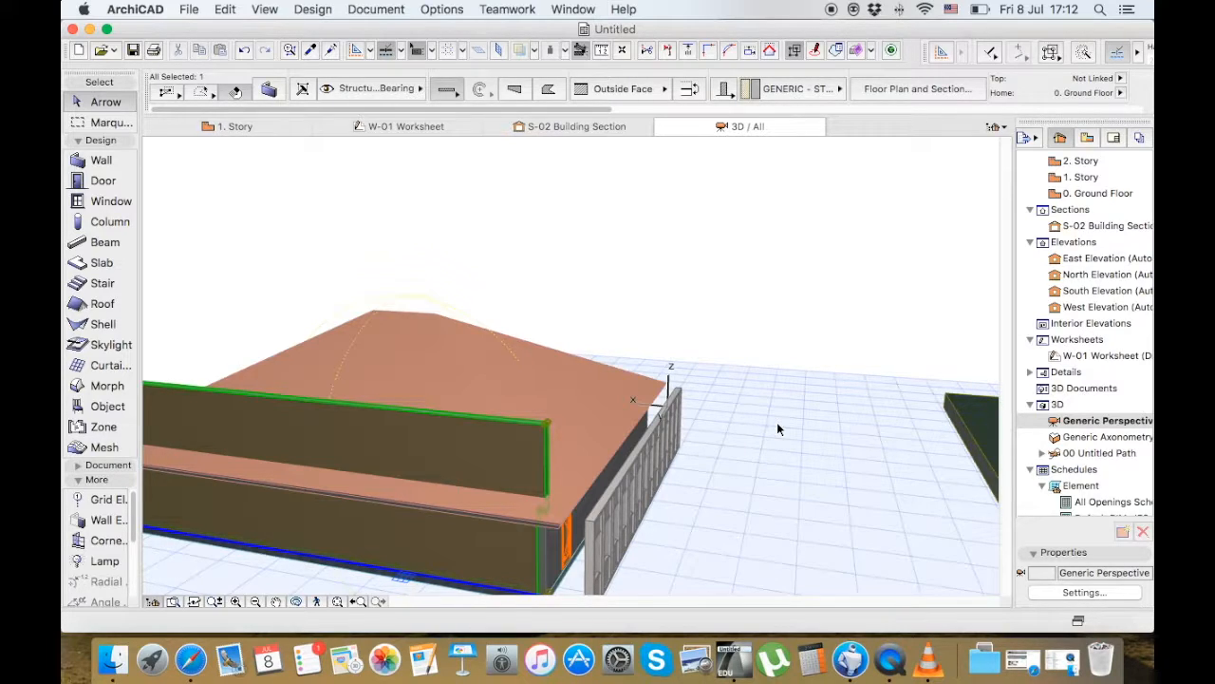
{"action": "left_click", "coordinate": [544, 426]}
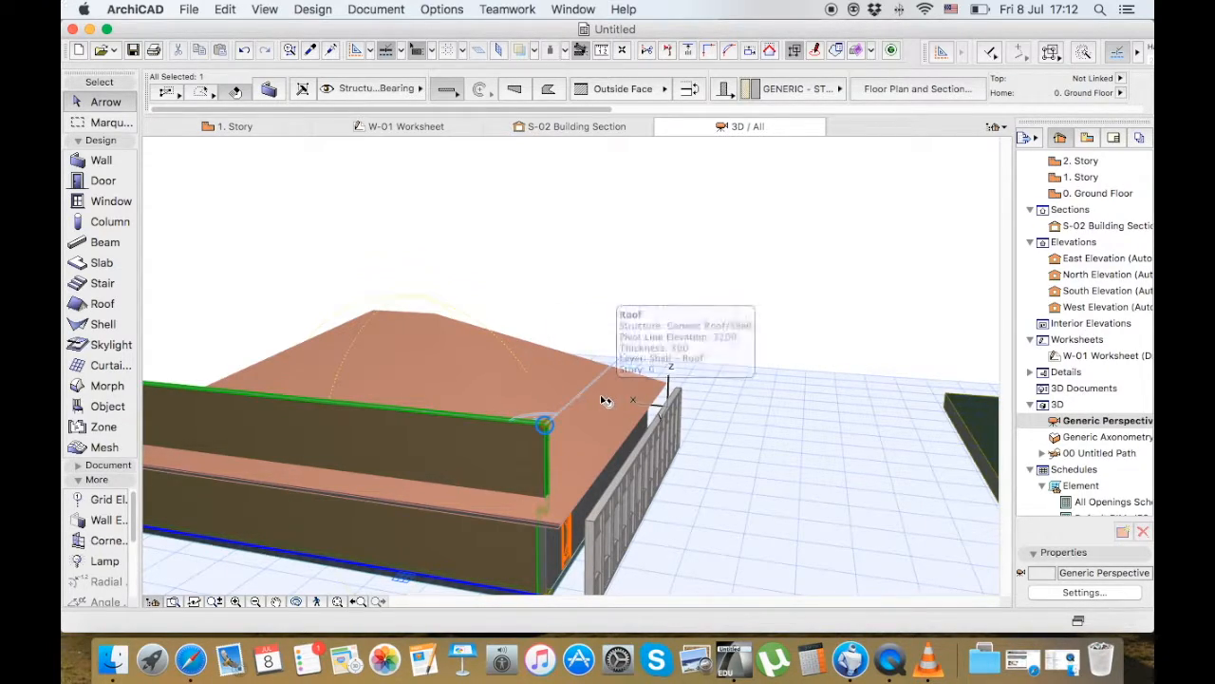
{"action": "left_click", "coordinate": [490, 414], "text": "shift"}
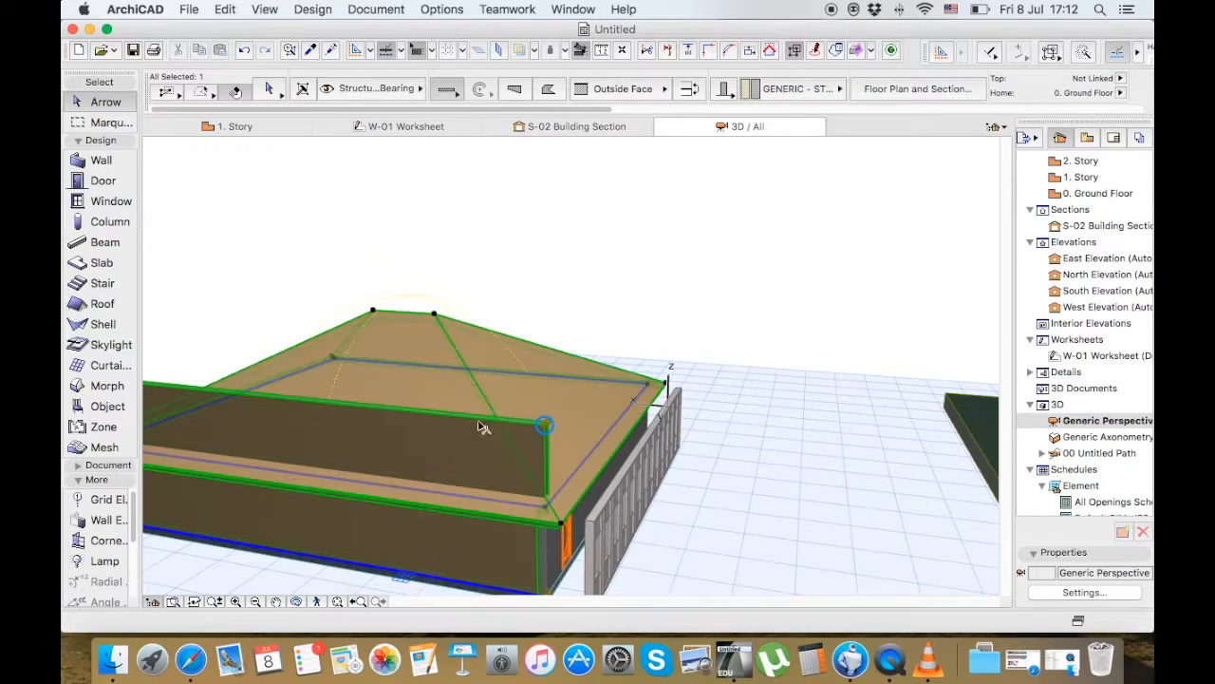
{"action": "right_click", "coordinate": [652, 198]}
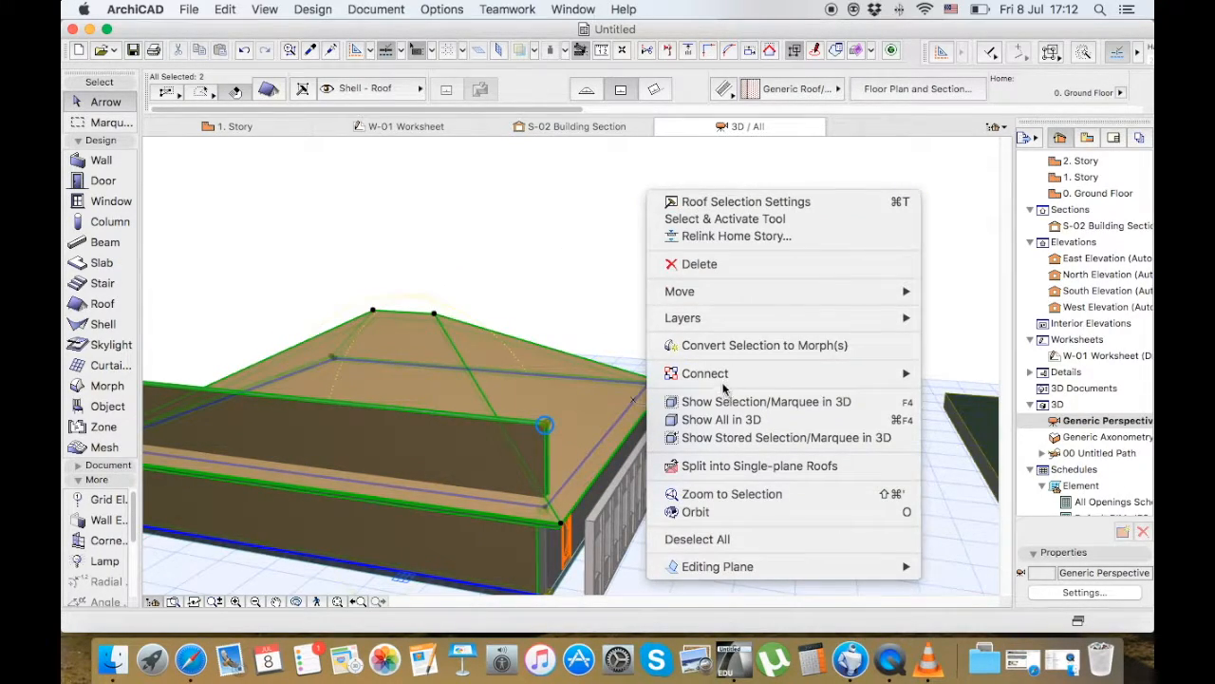
{"action": "mouse_move", "coordinate": [726, 373]}
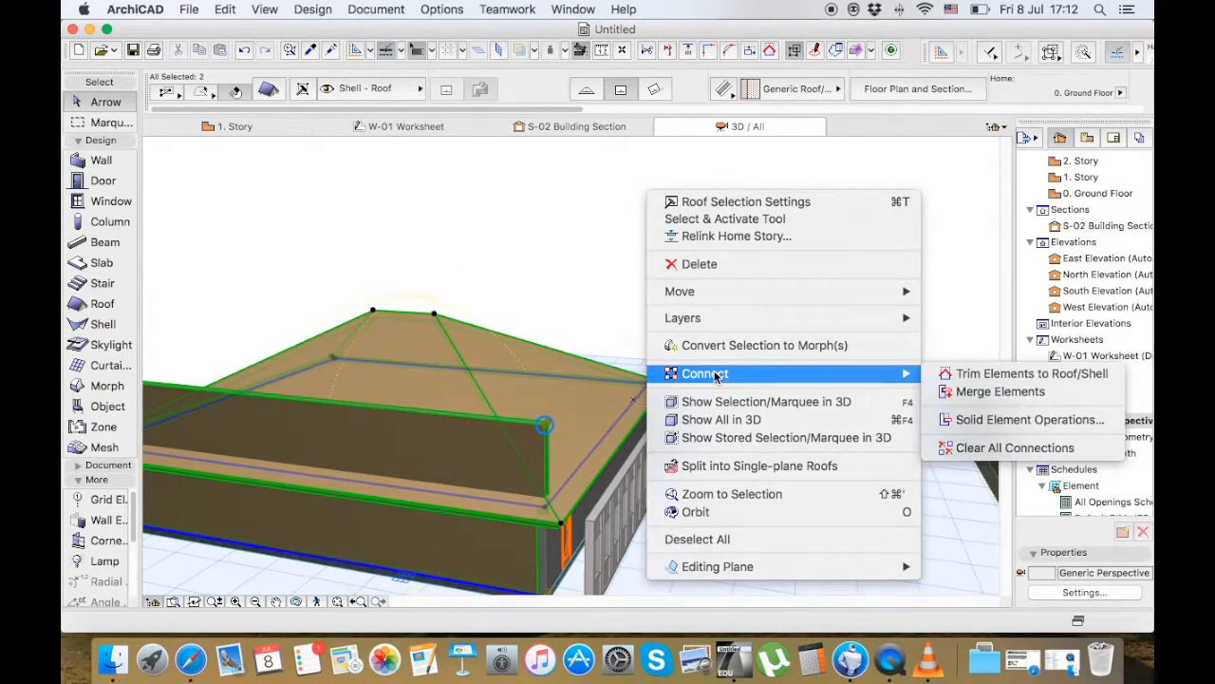
{"action": "left_click", "coordinate": [1023, 374]}
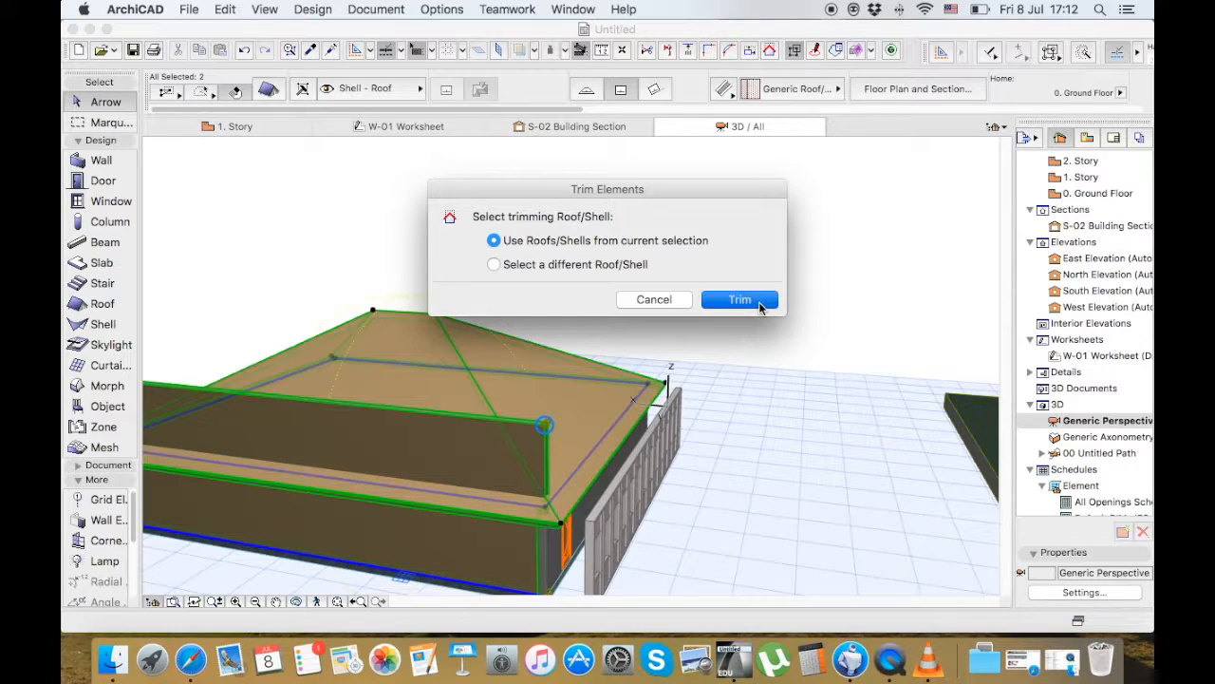
{"action": "left_click", "coordinate": [740, 300]}
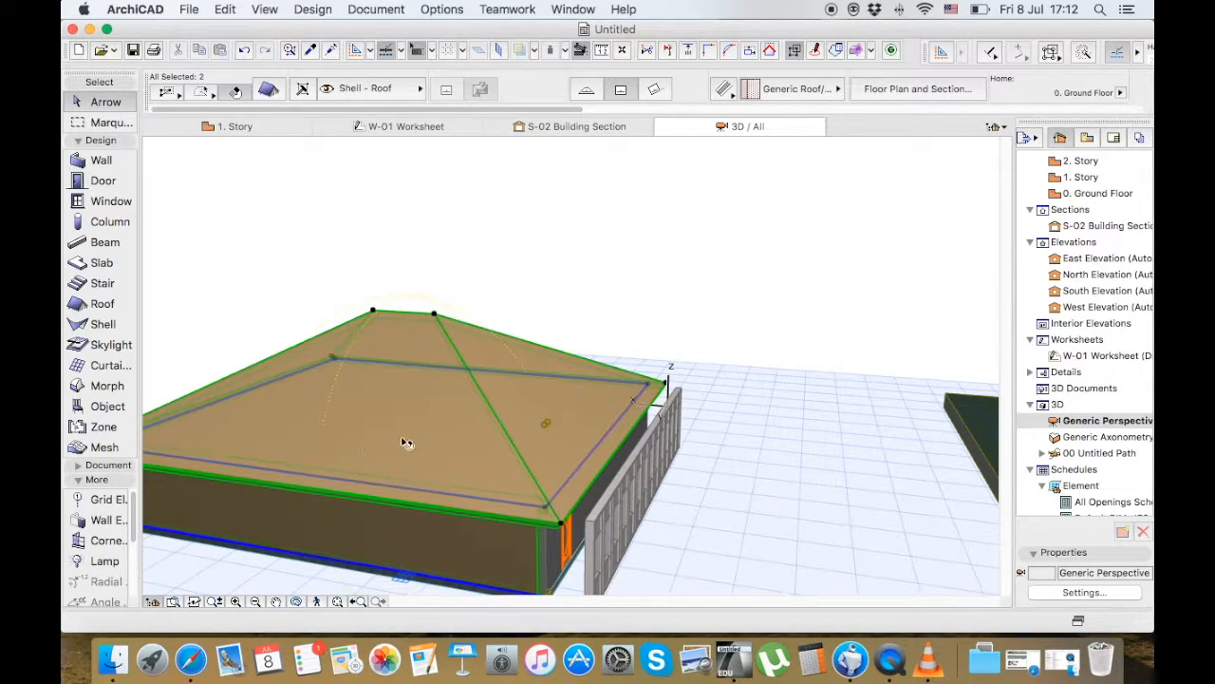
Inspect the trimmed wall beneath the roof, reselect it and undo the trim
{"action": "left_click", "coordinate": [513, 541]}
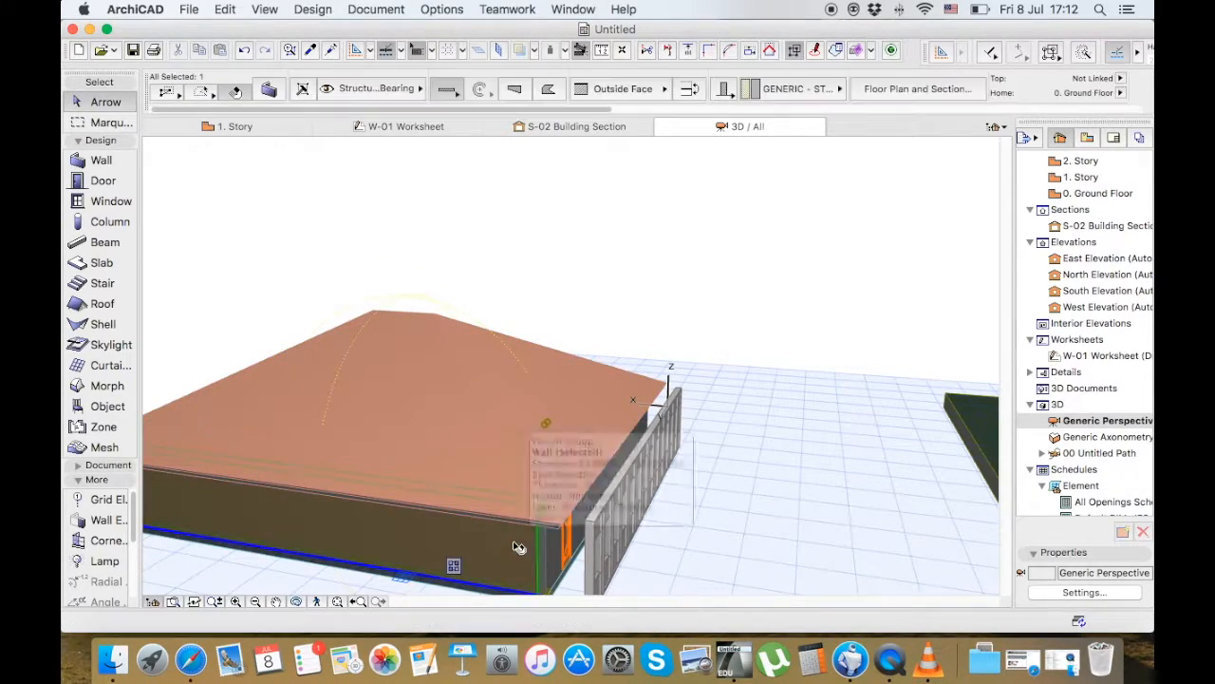
{"action": "left_click", "coordinate": [734, 351]}
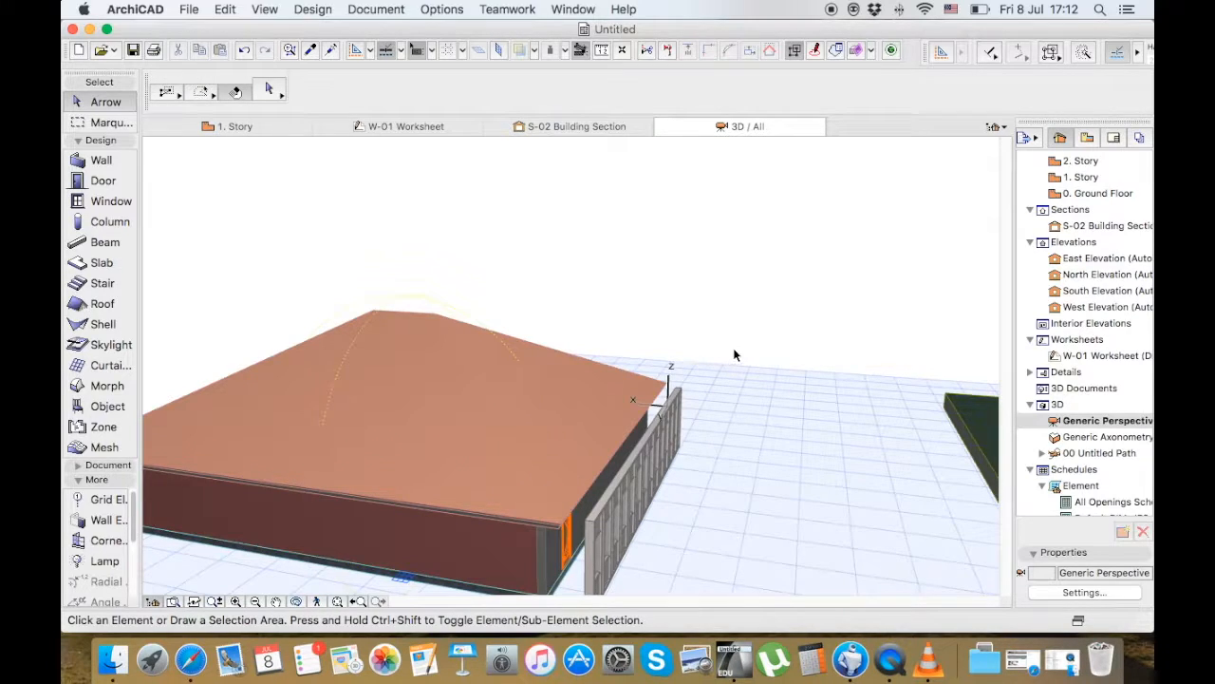
{"action": "scroll", "coordinate": [734, 350], "scroll_direction": "down", "scroll_amount": 1}
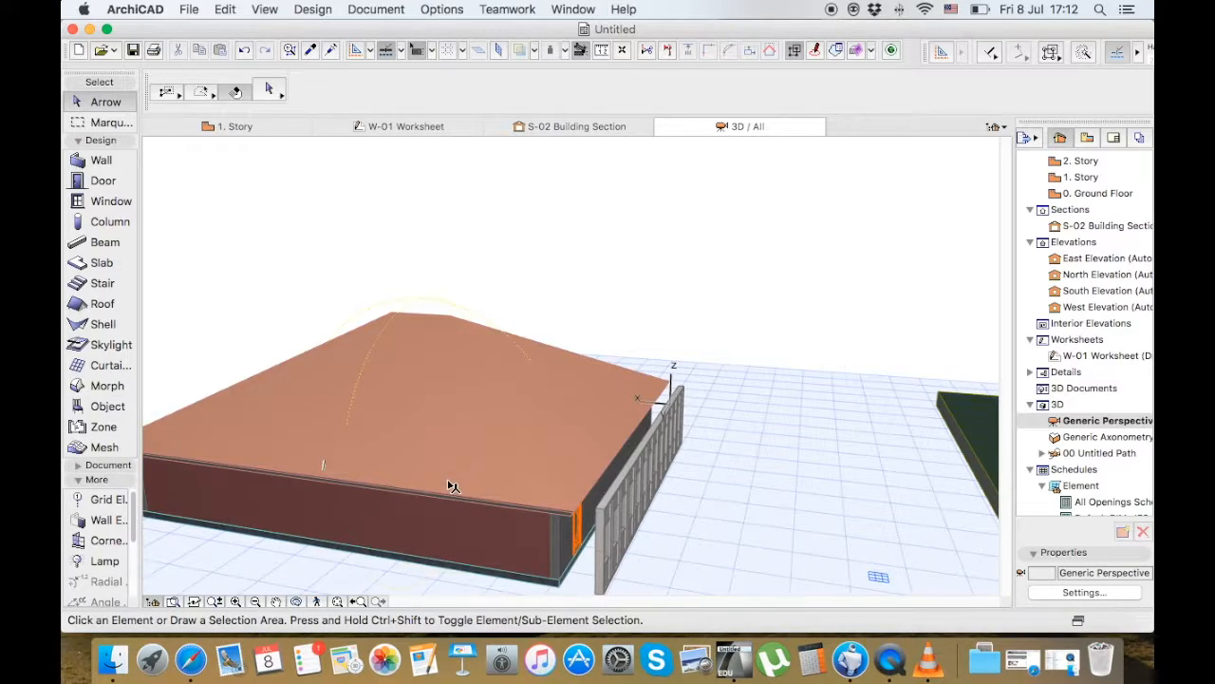
{"action": "left_click", "coordinate": [530, 524]}
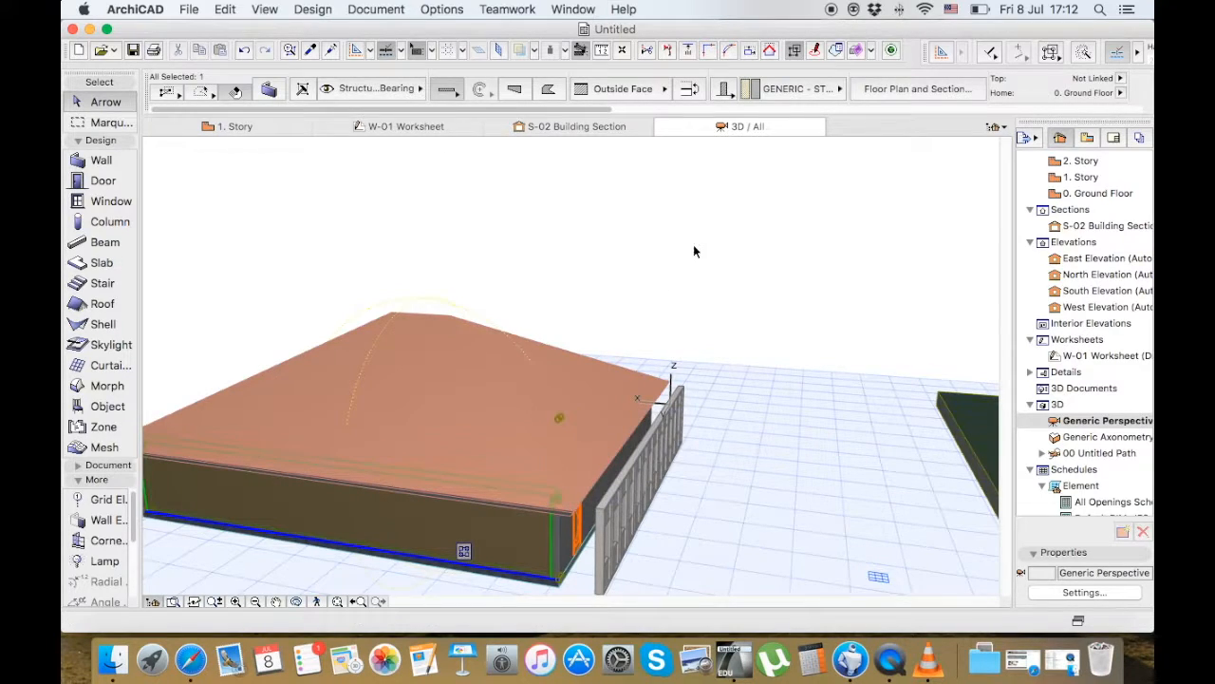
{"action": "key", "text": "super+z"}
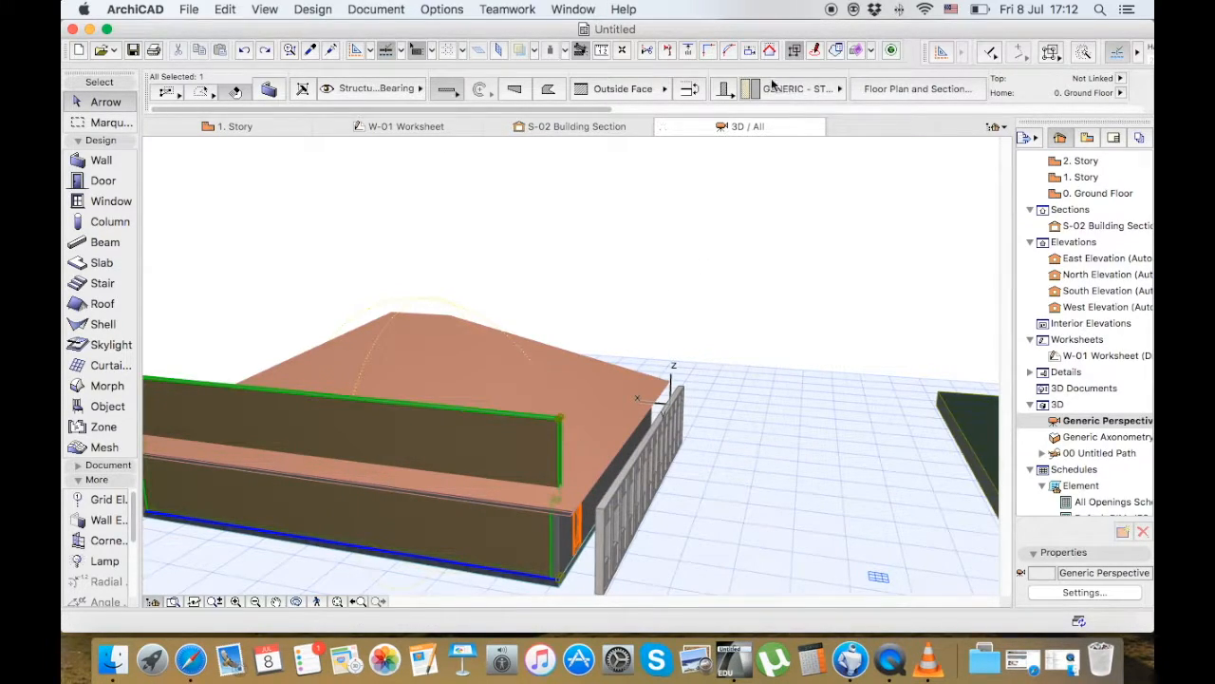
Add the roof to the wall selection again and try the trim once more with the selected roof as the trimming element
{"action": "left_click", "coordinate": [539, 323], "text": "shift"}
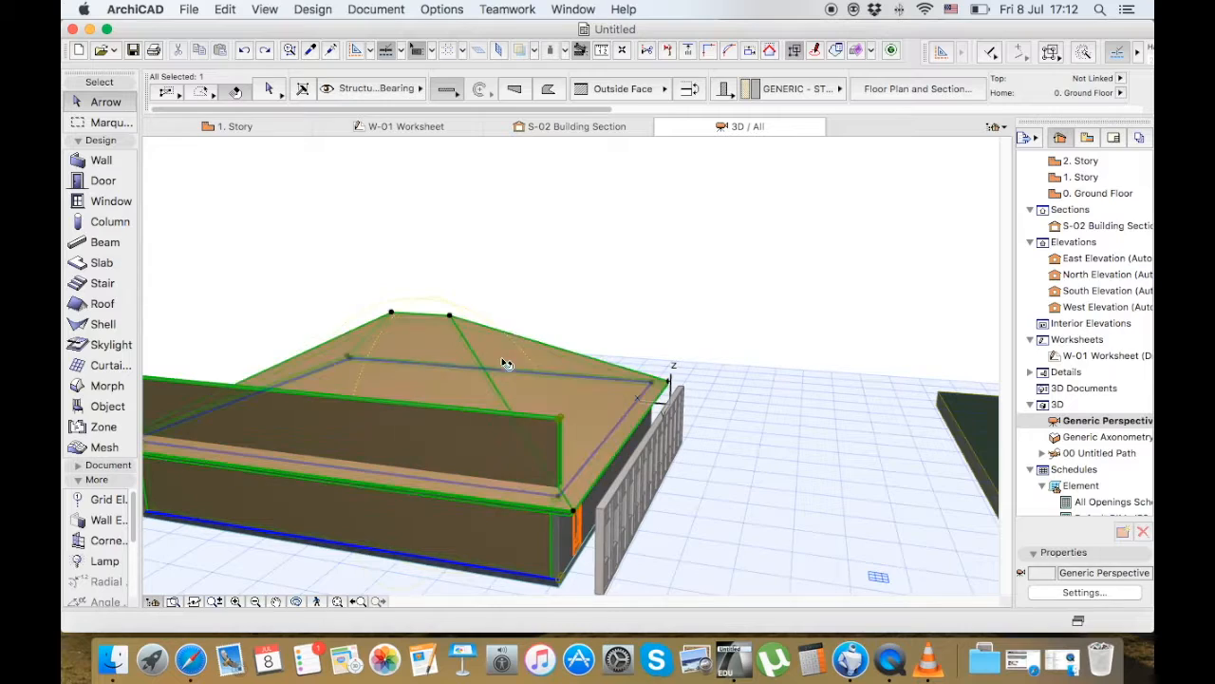
{"action": "left_click", "coordinate": [774, 51]}
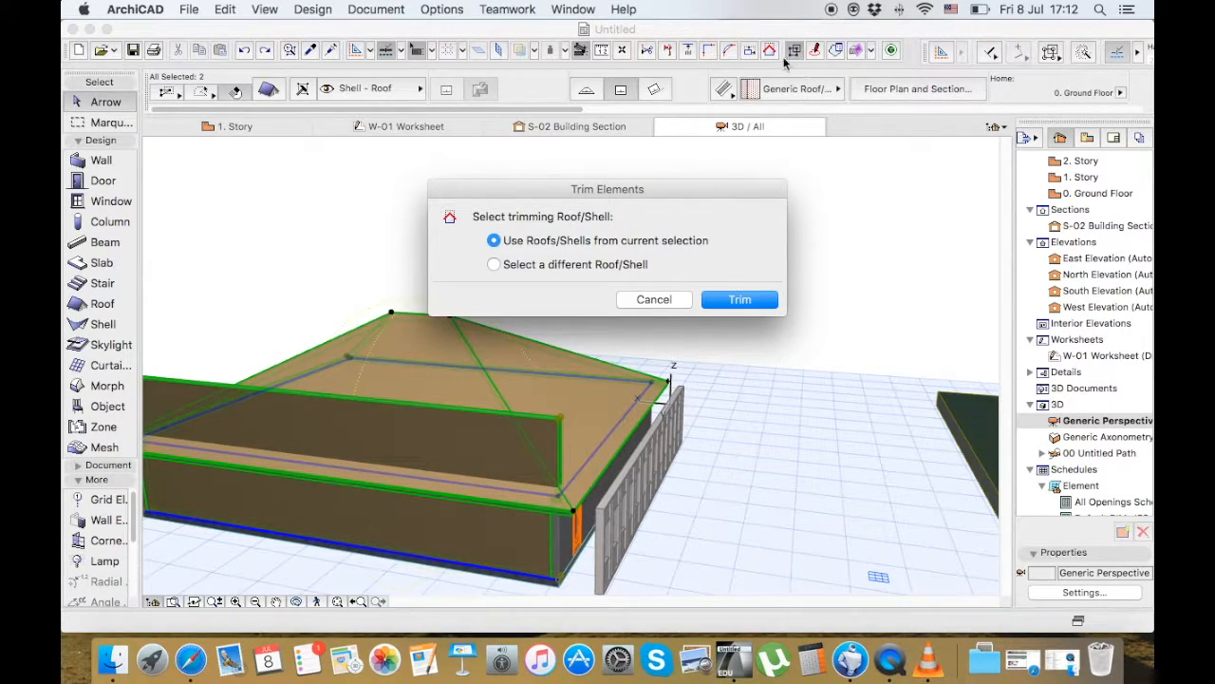
{"action": "left_click", "coordinate": [741, 299]}
Turn on 3D Cutaway on the 1. Story plan and place a horizontal cutting plane across the middle of the building, keeping the upper half
{"action": "key", "text": "F2"}
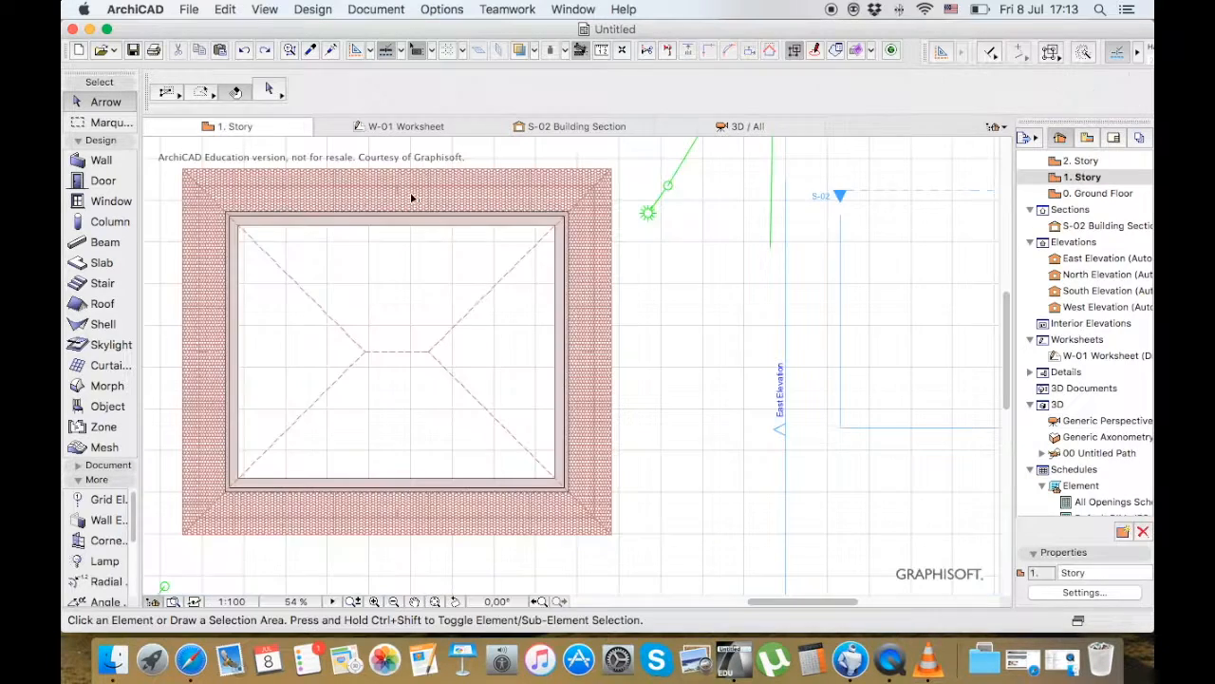
{"action": "scroll", "coordinate": [722, 314], "scroll_direction": "down", "scroll_amount": 3}
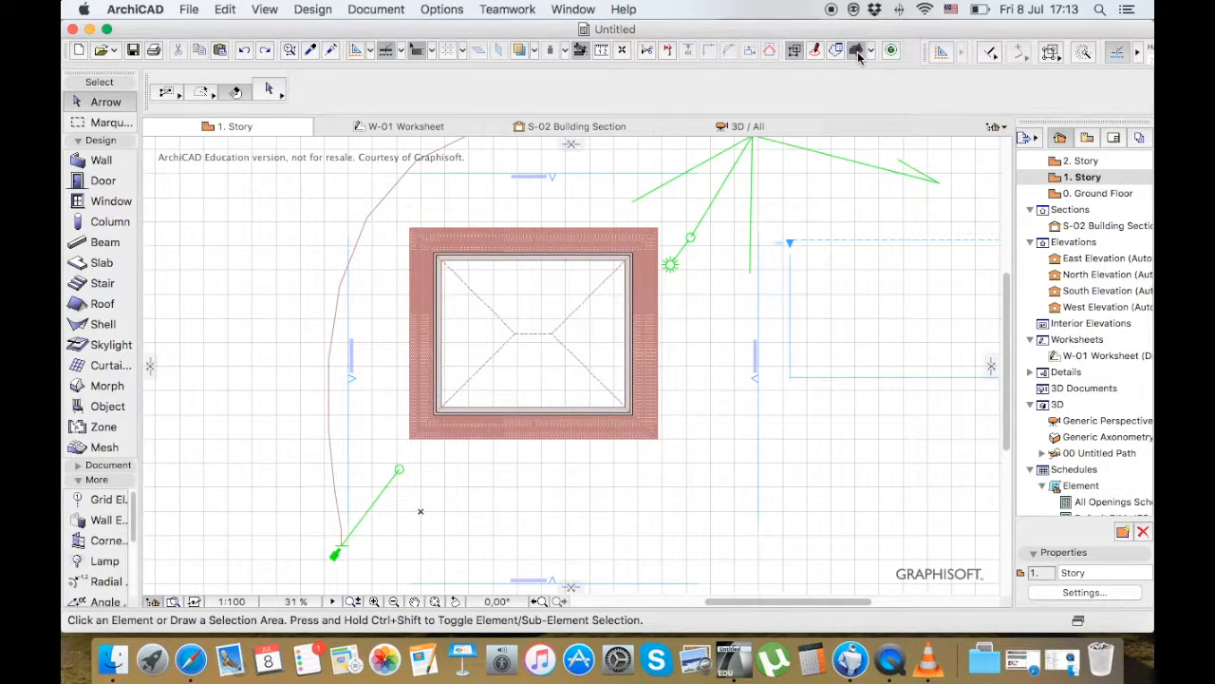
{"action": "scroll", "coordinate": [842, 160], "scroll_direction": "up", "scroll_amount": 2}
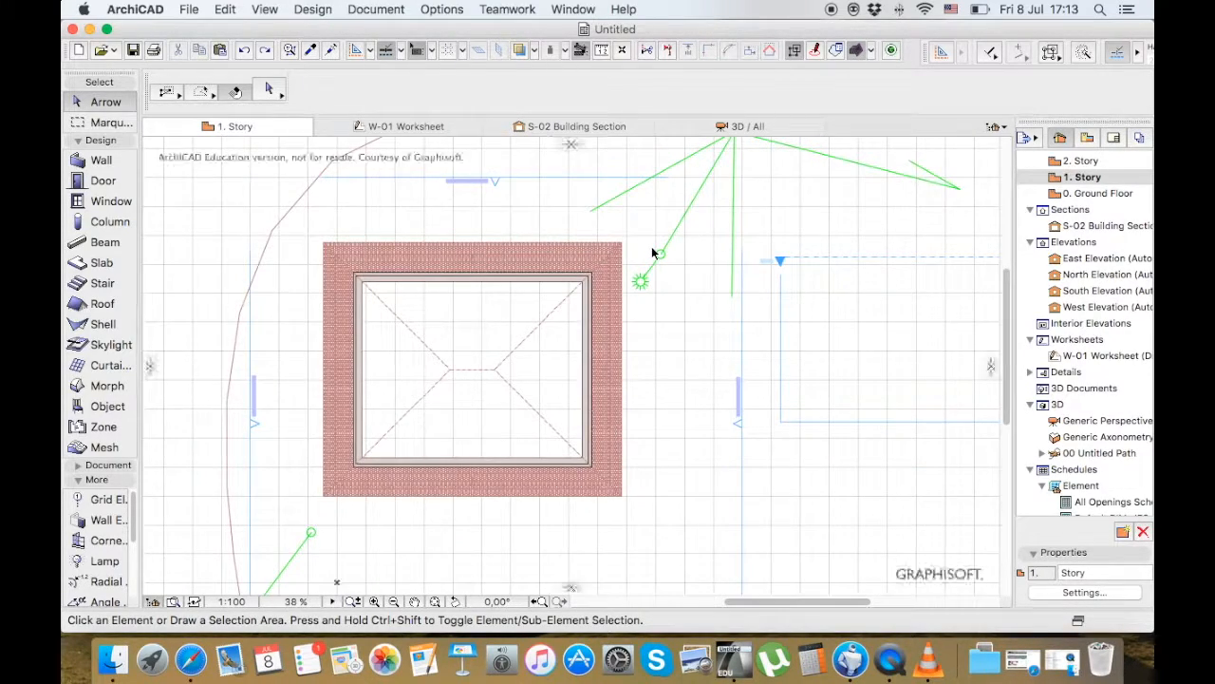
{"action": "scroll", "coordinate": [655, 252], "scroll_direction": "down", "scroll_amount": 3}
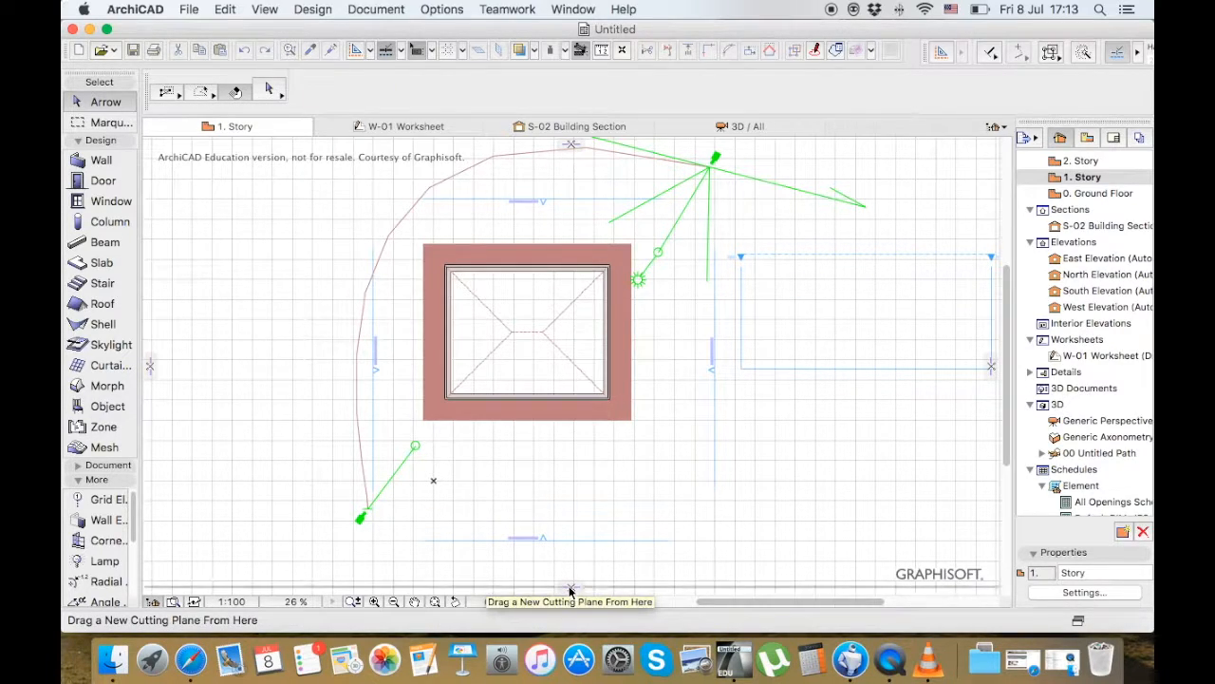
{"action": "left_click_drag", "start_coordinate": [569, 591], "coordinate": [592, 371]}
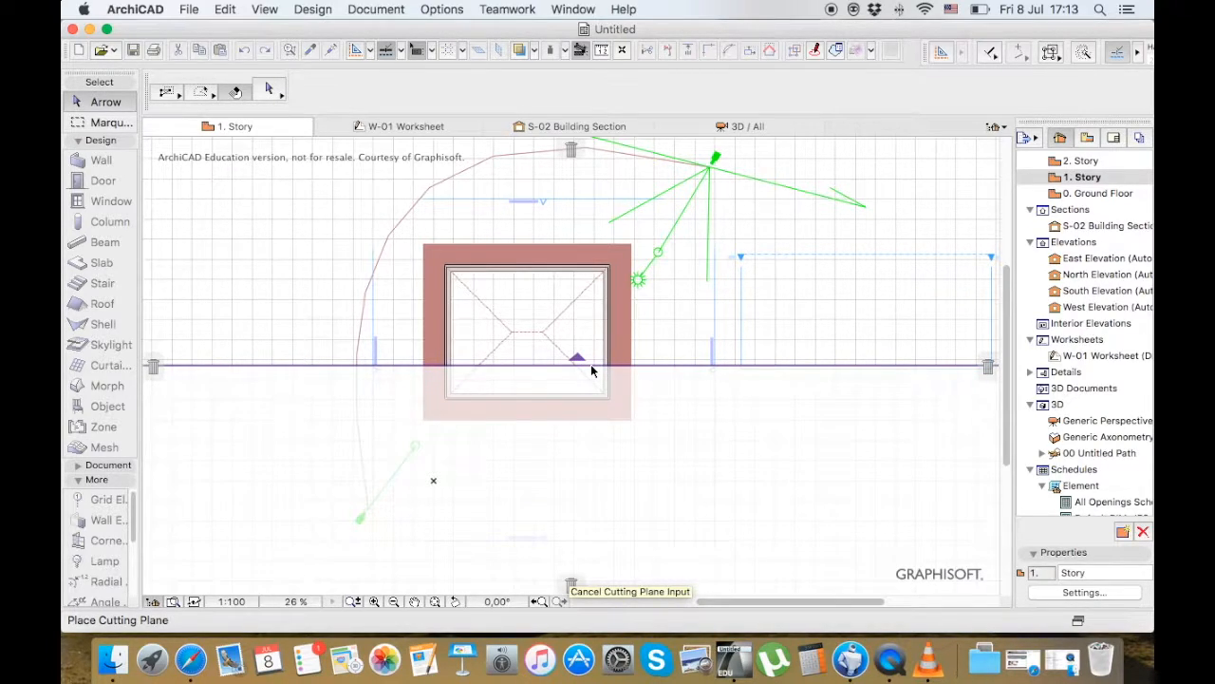
{"action": "left_click_drag", "start_coordinate": [591, 371], "coordinate": [583, 347]}
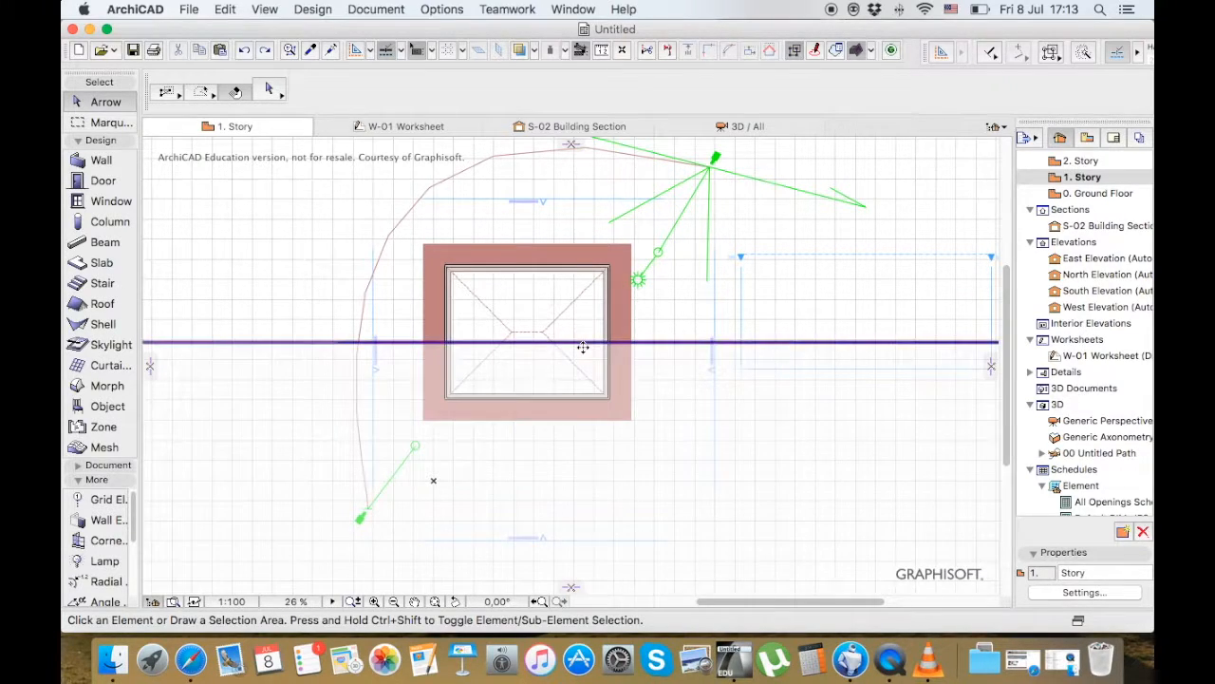
Examine the building's cut interior in the 3D view from several angles, and return to the 1. Story plan
{"action": "left_click", "coordinate": [728, 129]}
{"action": "middle_click_drag", "start_coordinate": [780, 345], "coordinate": [803, 376], "text": "shift"}
{"action": "scroll", "coordinate": [819, 361], "scroll_direction": "down", "scroll_amount": 1}
{"action": "scroll", "coordinate": [818, 362], "scroll_direction": "up", "scroll_amount": 5}
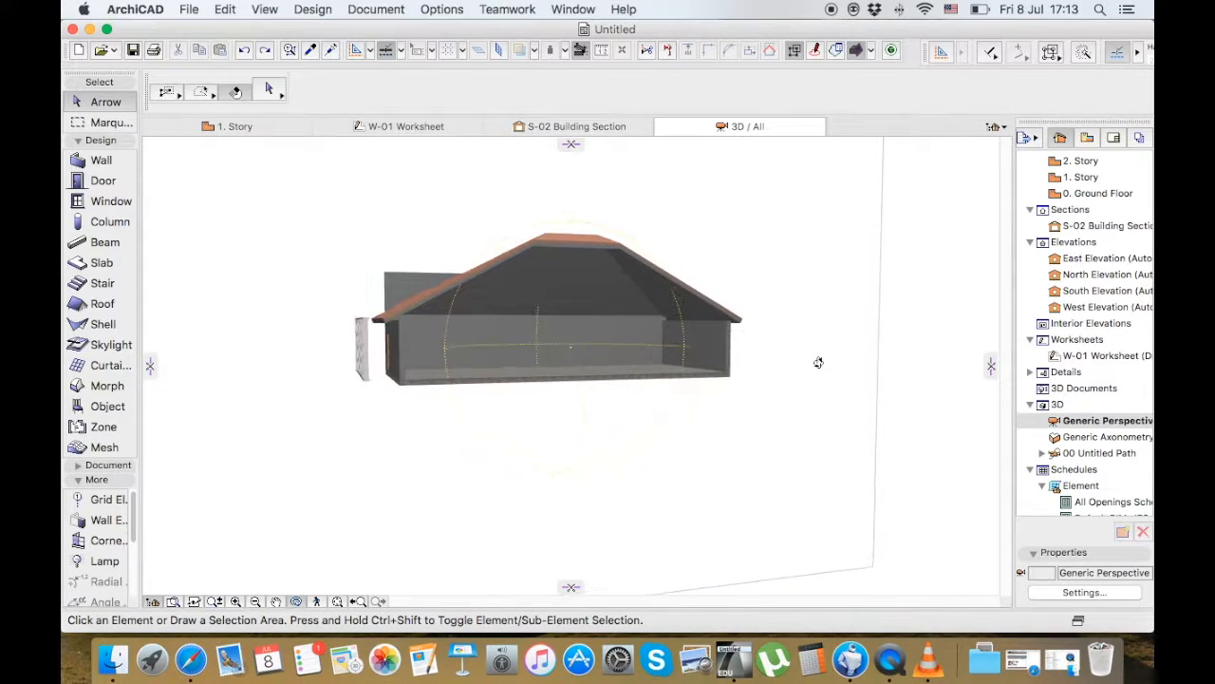
{"action": "scroll", "coordinate": [598, 298], "scroll_direction": "up", "scroll_amount": 5}
{"action": "scroll", "coordinate": [597, 298], "scroll_direction": "down", "scroll_amount": 2}
{"action": "left_click_drag", "start_coordinate": [666, 359], "coordinate": [673, 382]}
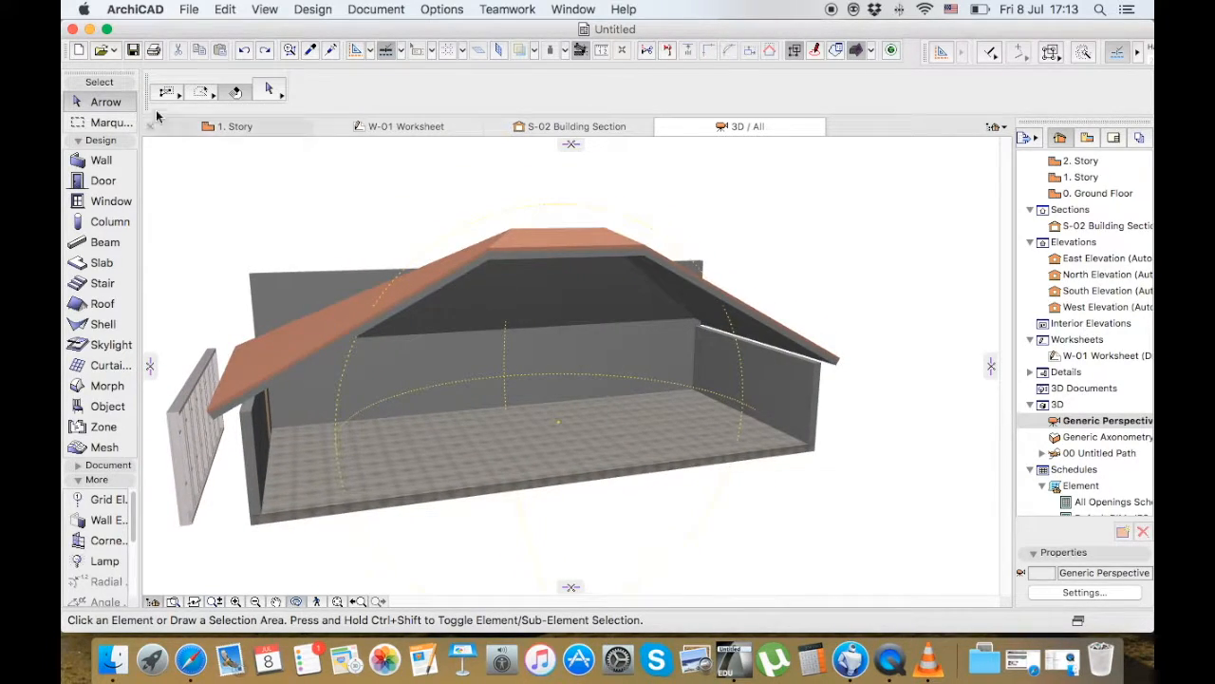
{"action": "left_click", "coordinate": [226, 129]}
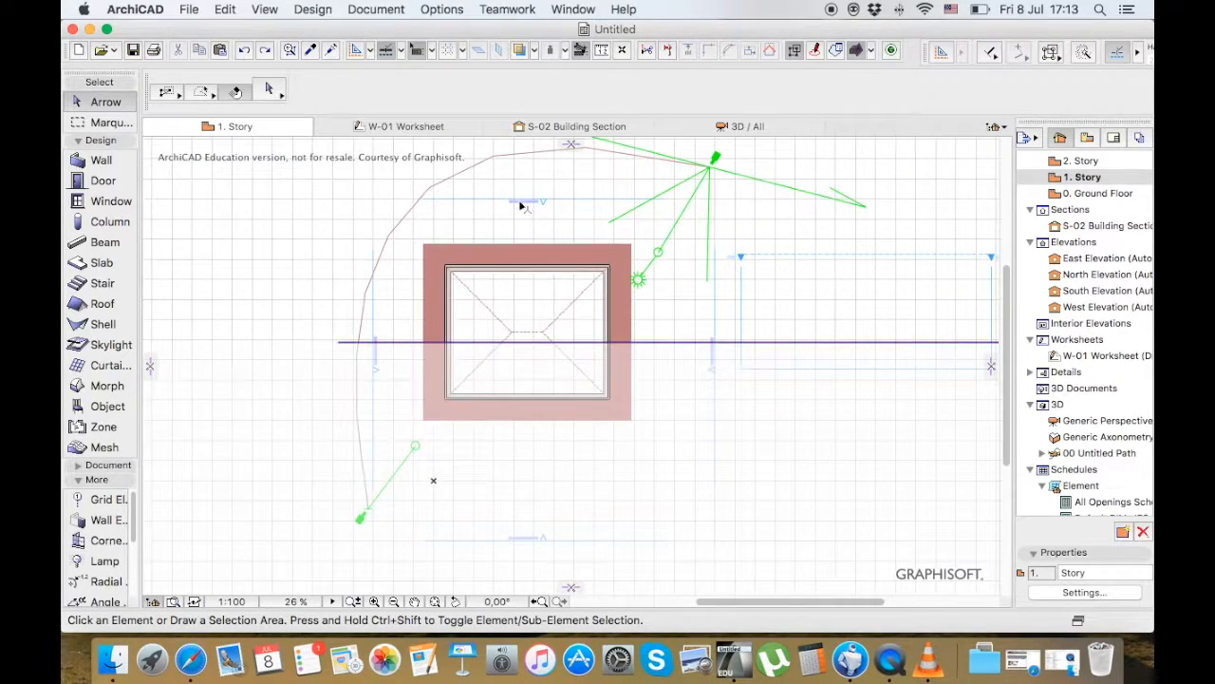
Turn off 3D Cutaway so the cutting plane no longer applies on the 1. Story plan
{"action": "left_click", "coordinate": [855, 52]}
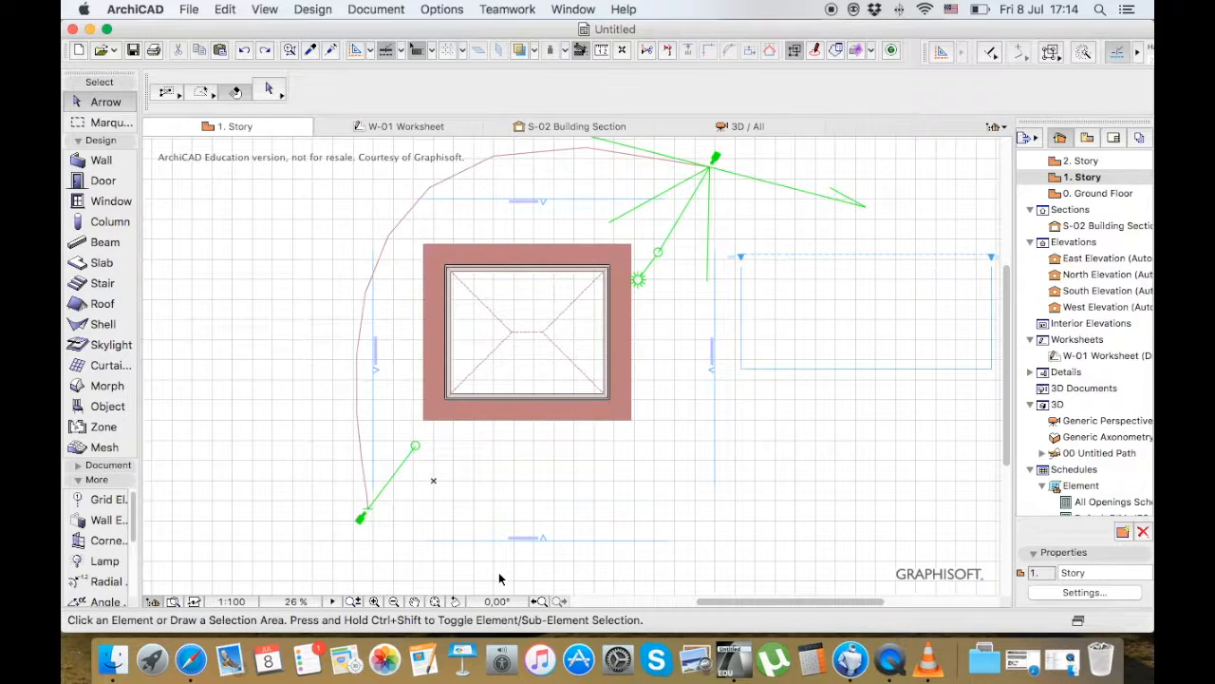
Open the W-01 Worksheet, set its drawing scale to 1:50, and return to the 1. Story plan
{"action": "double_click", "coordinate": [1094, 357]}
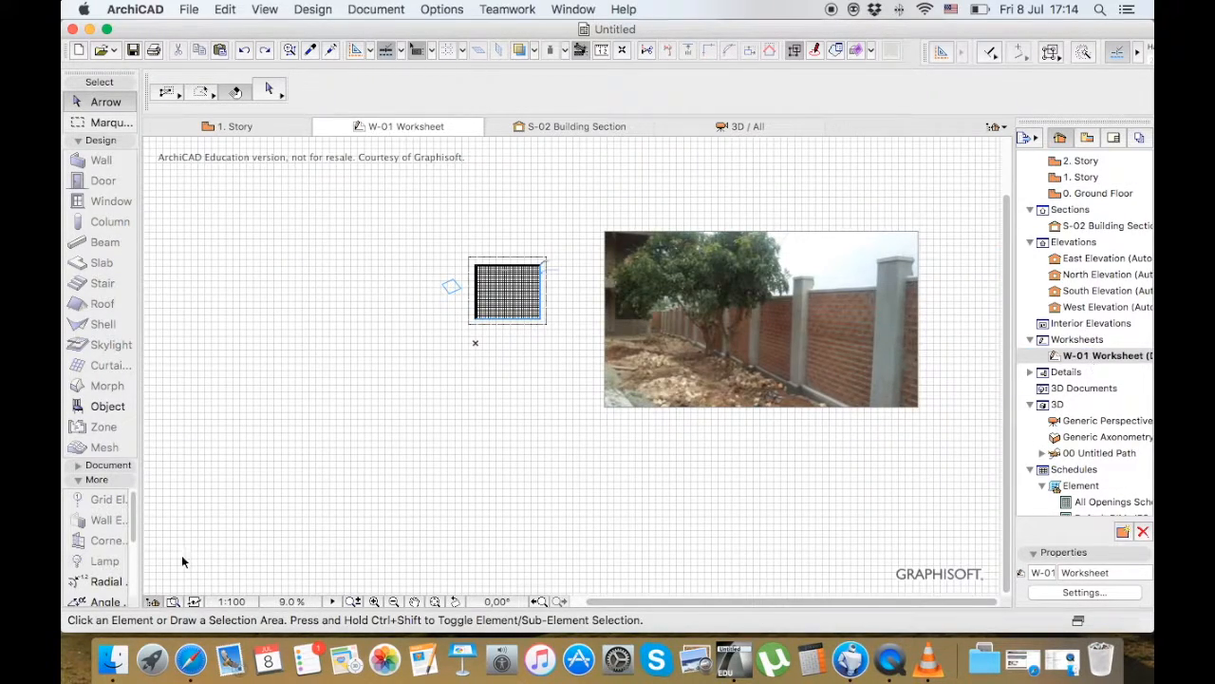
{"action": "left_click", "coordinate": [240, 603]}
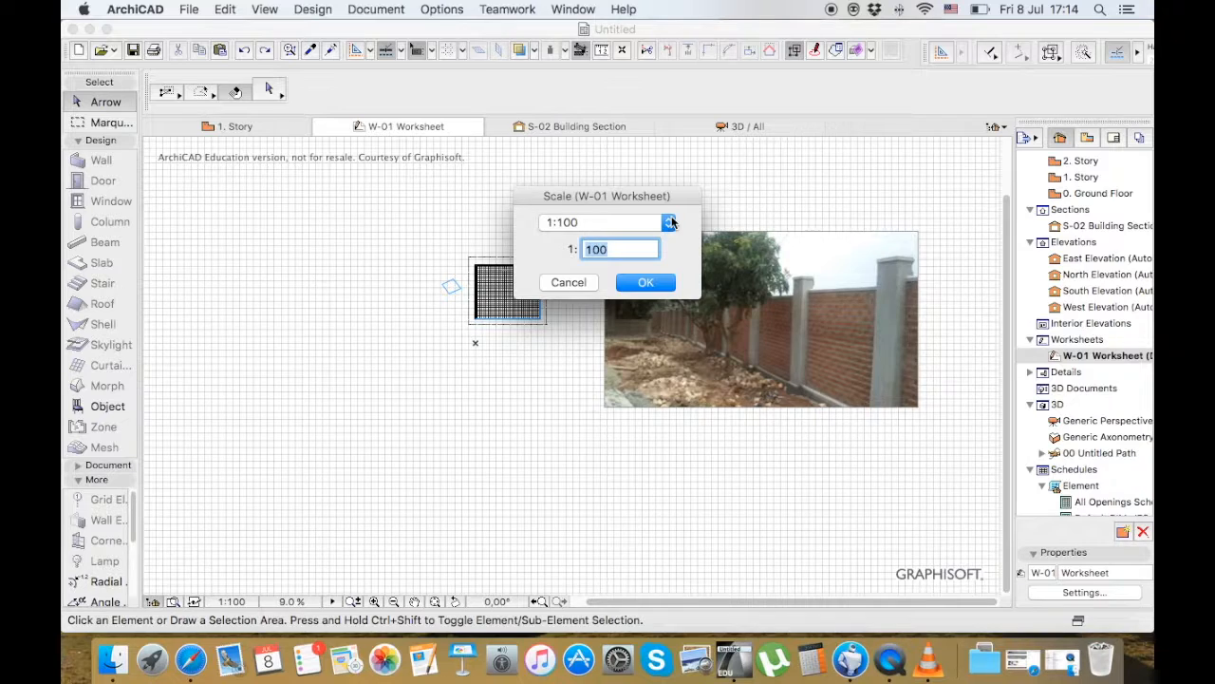
{"action": "left_click", "coordinate": [669, 223]}
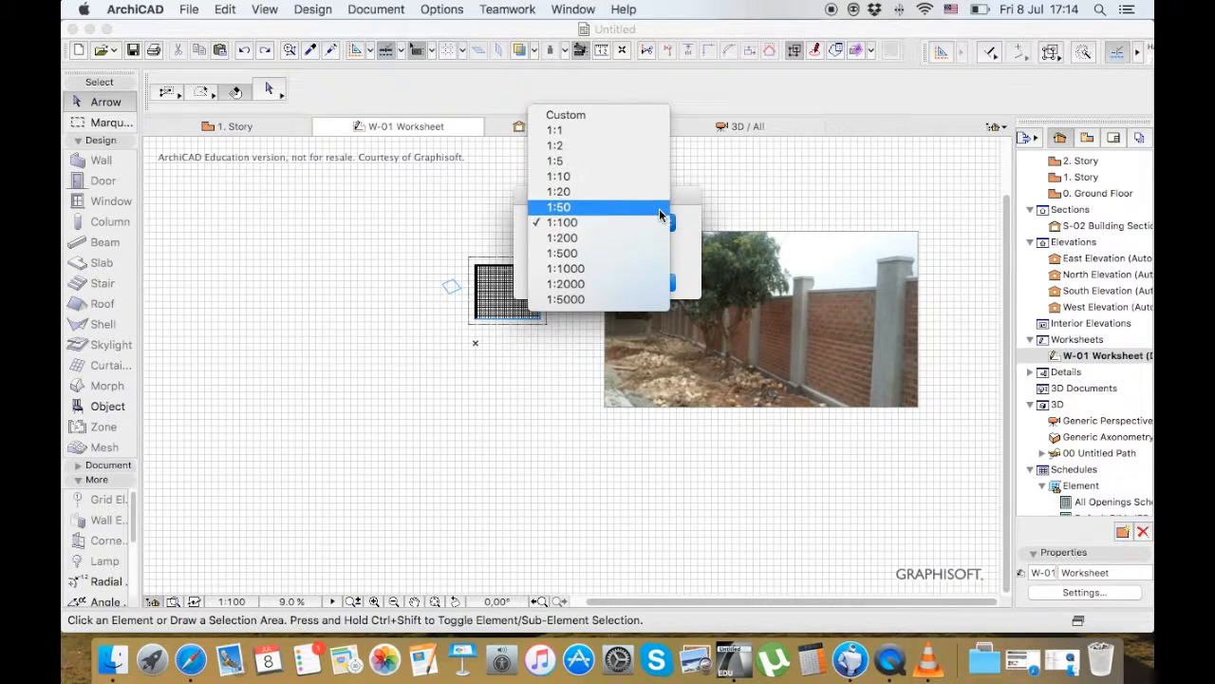
{"action": "left_click", "coordinate": [617, 203]}
{"action": "left_click", "coordinate": [647, 283]}
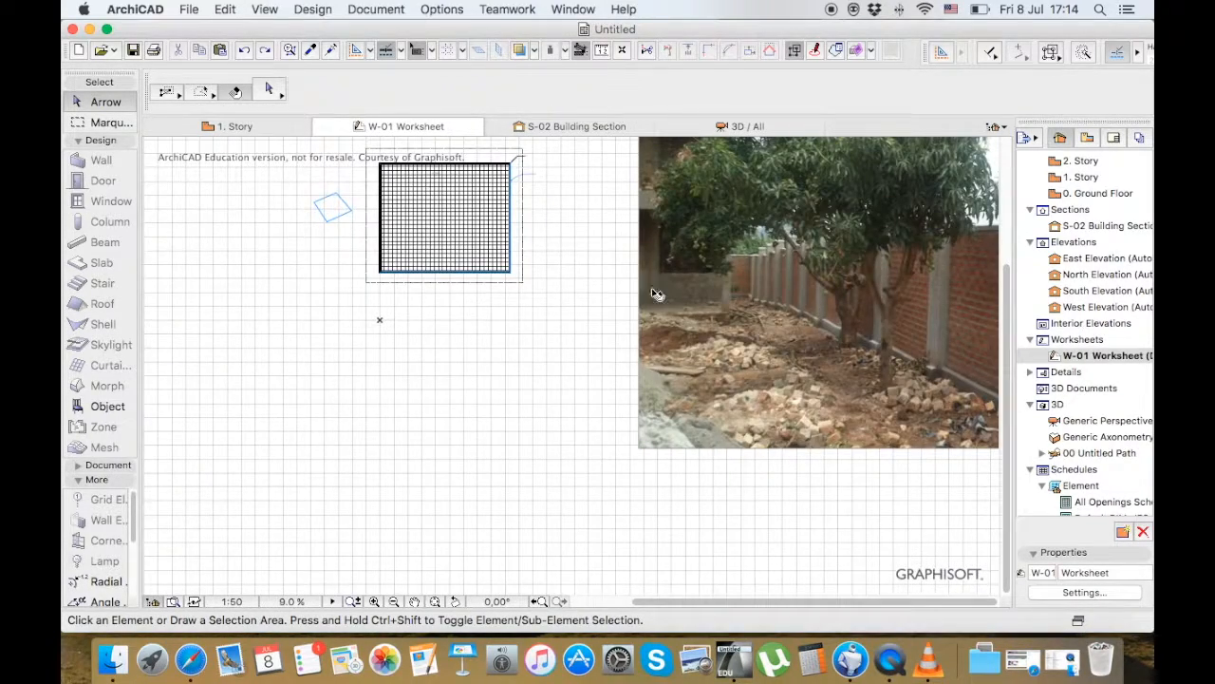
{"action": "left_click", "coordinate": [233, 126]}
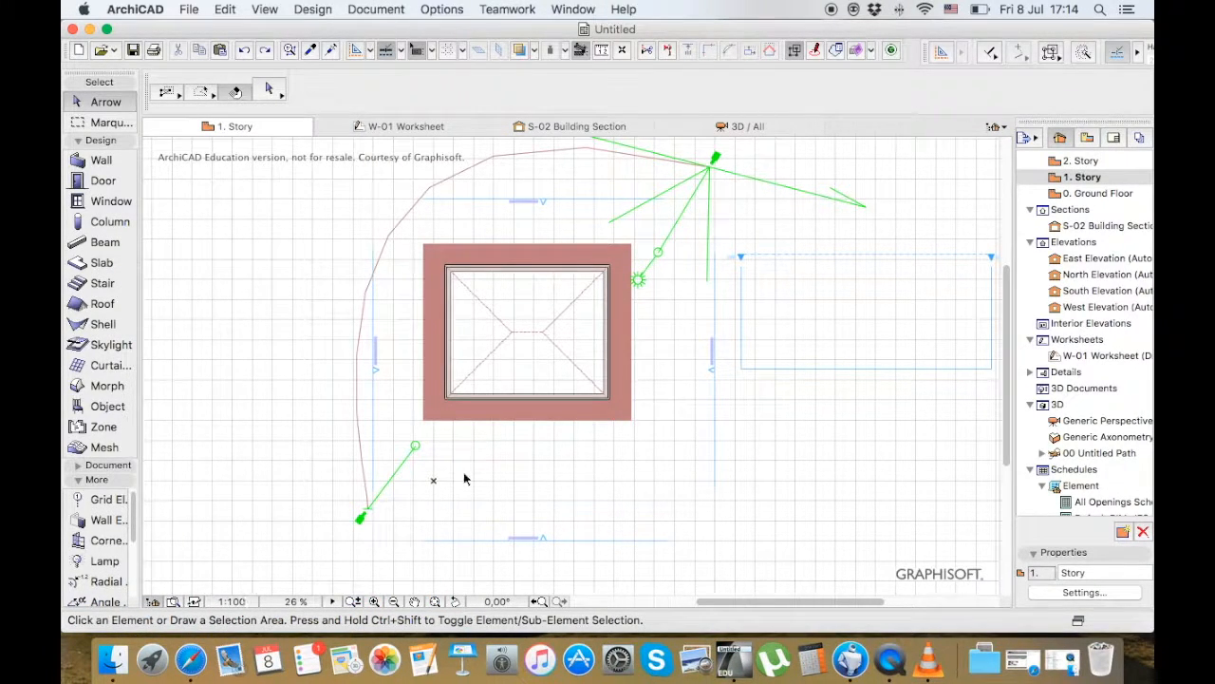
{"action": "scroll", "coordinate": [1075, 215], "scroll_direction": "up", "scroll_amount": 2}
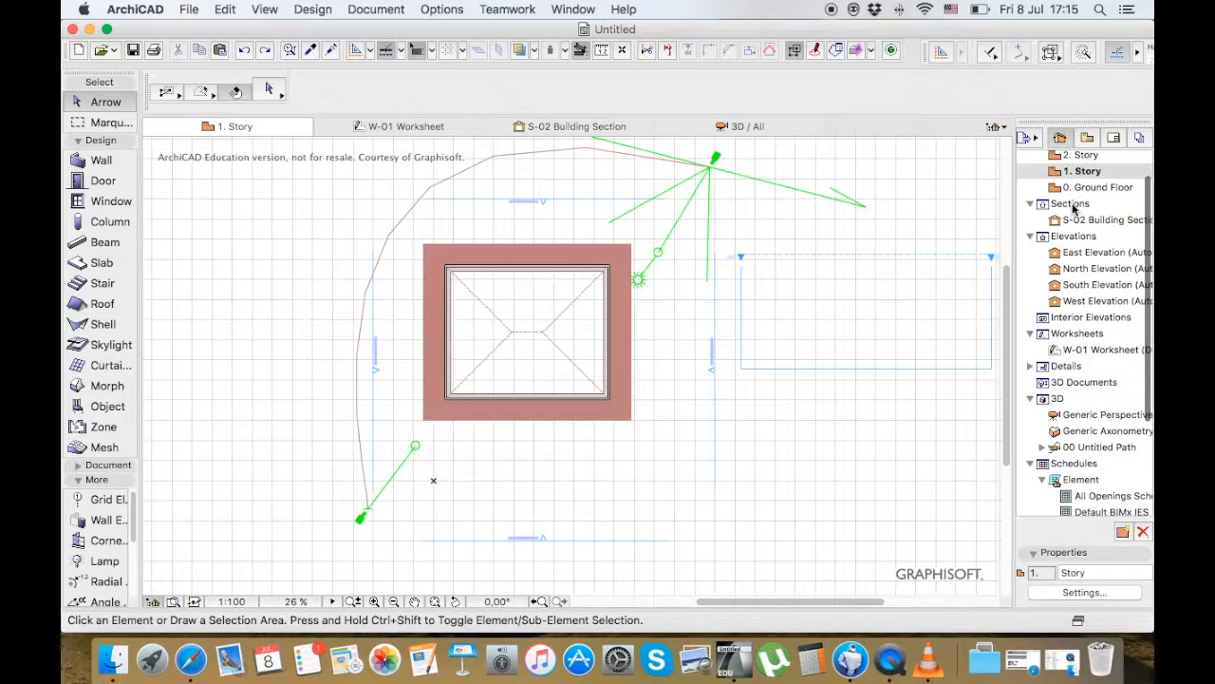